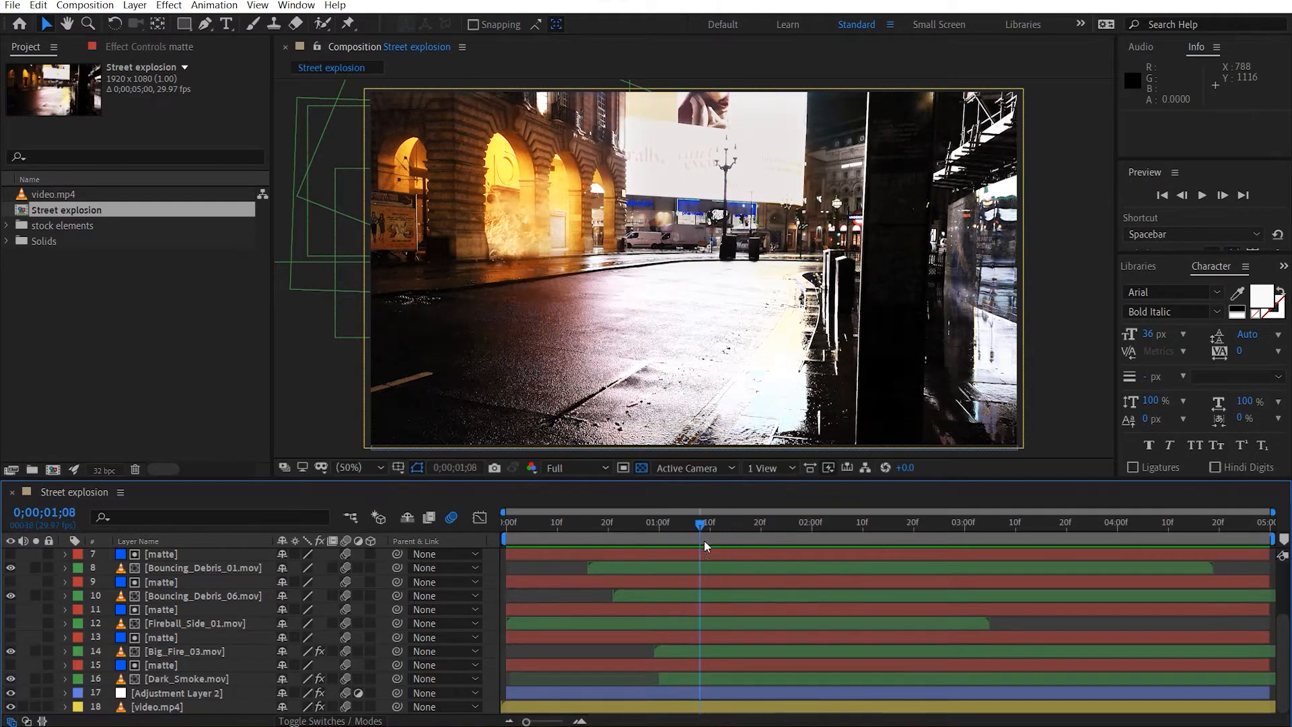
# Examine the layer stack of the finished Street explosion composition.
pyautogui.scroll(3, 224, 635)
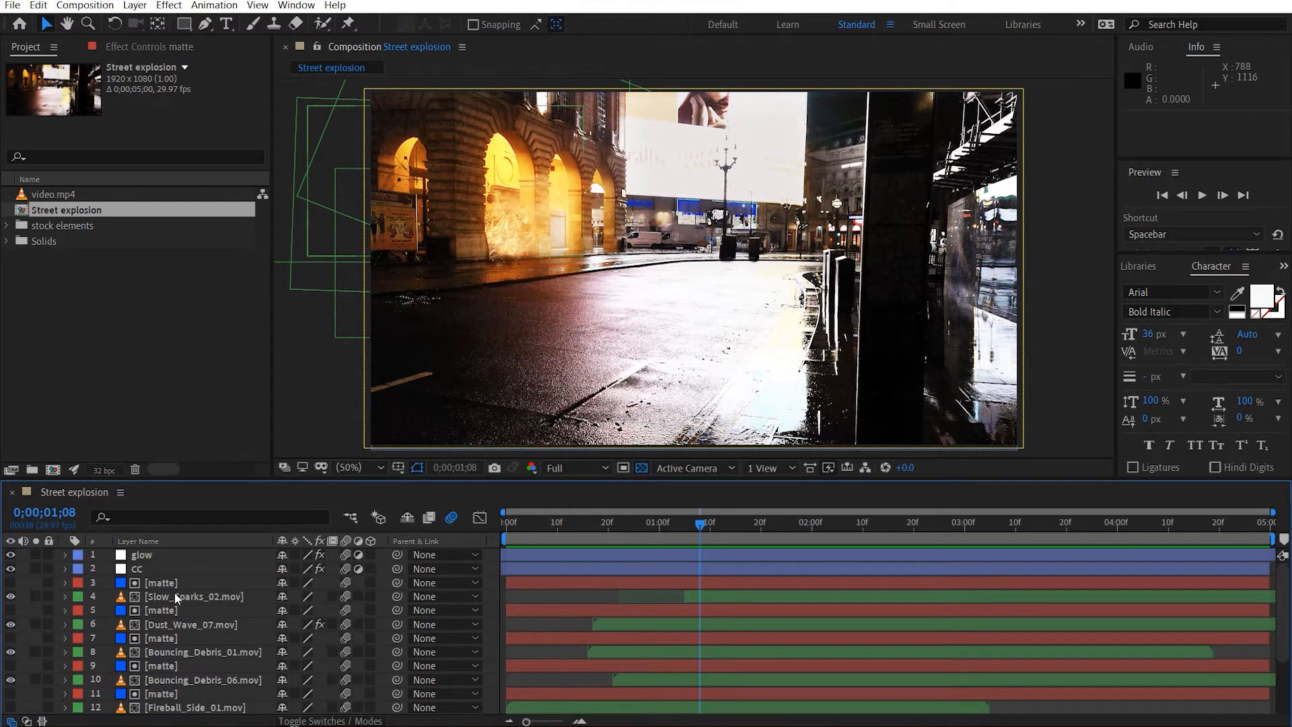
pyautogui.scroll(-3, 175, 626)
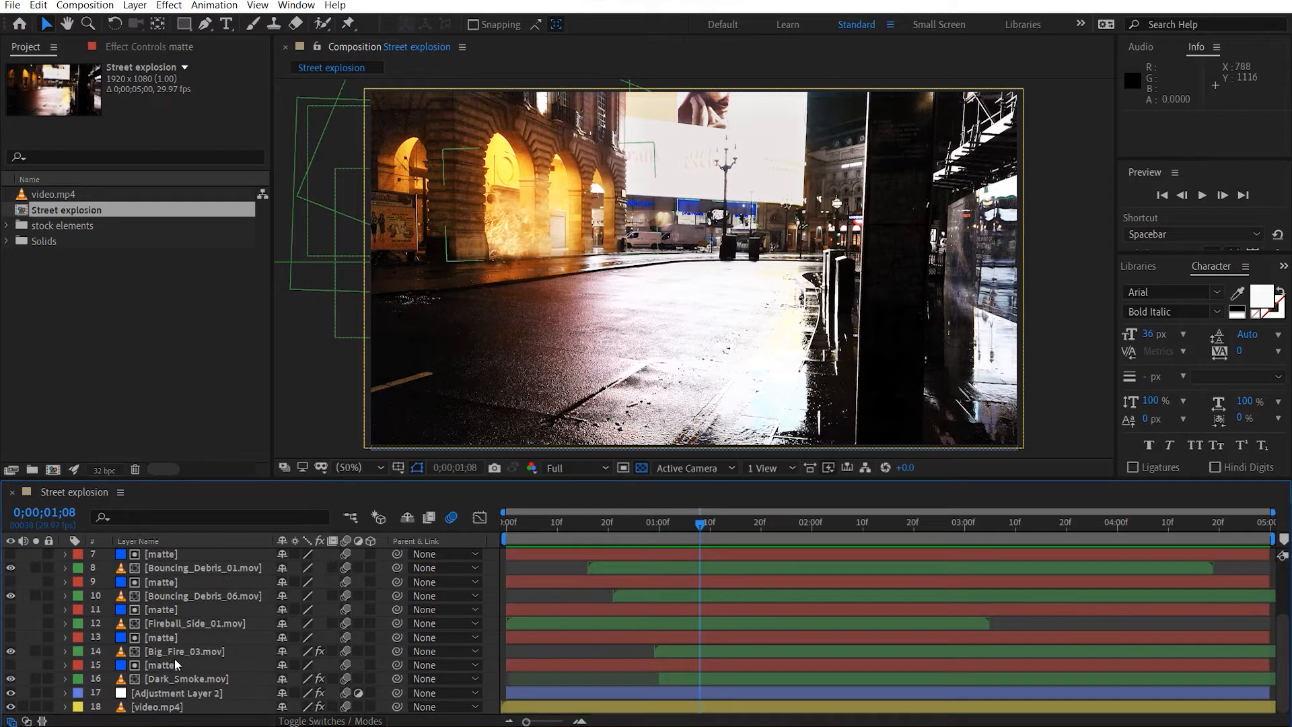
pyautogui.scroll(2, 161, 591)
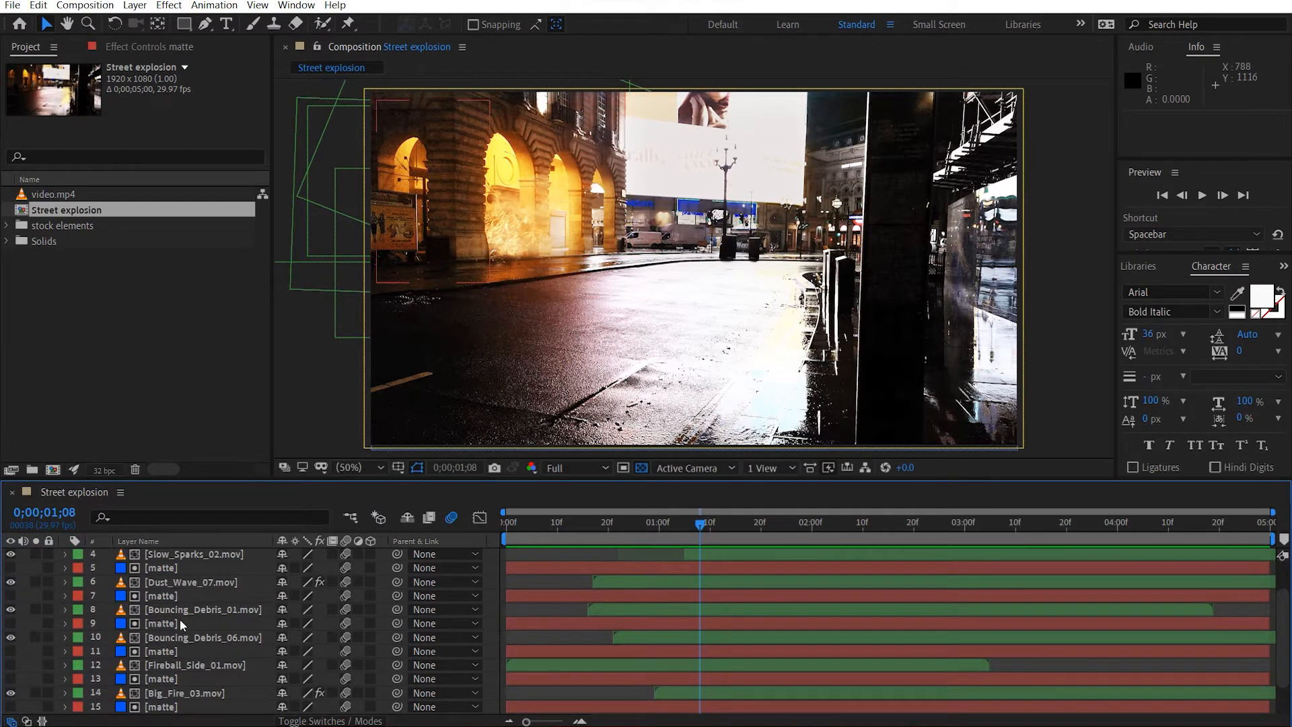
pyautogui.scroll(-2, 206, 622)
pyautogui.scroll(4, 167, 665)
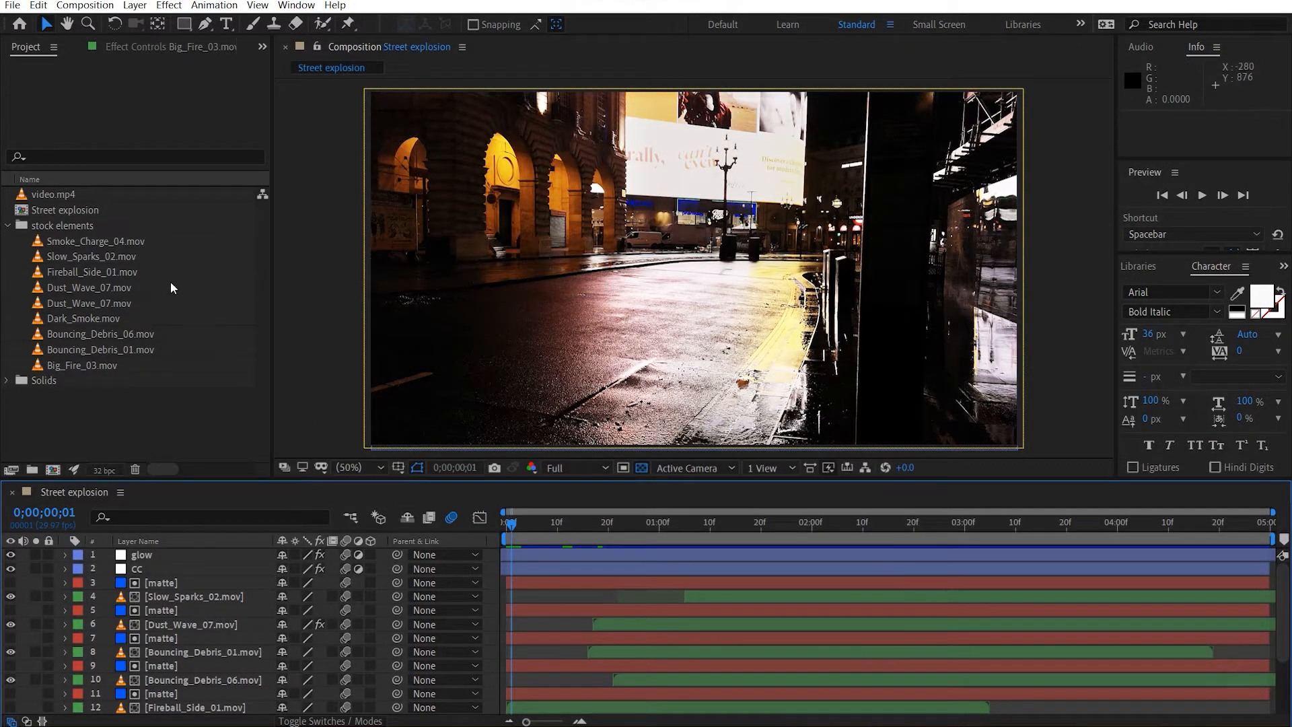
# Create a new composition from video.mp4 and name it Street explosion v2.
pyautogui.click(79, 196)
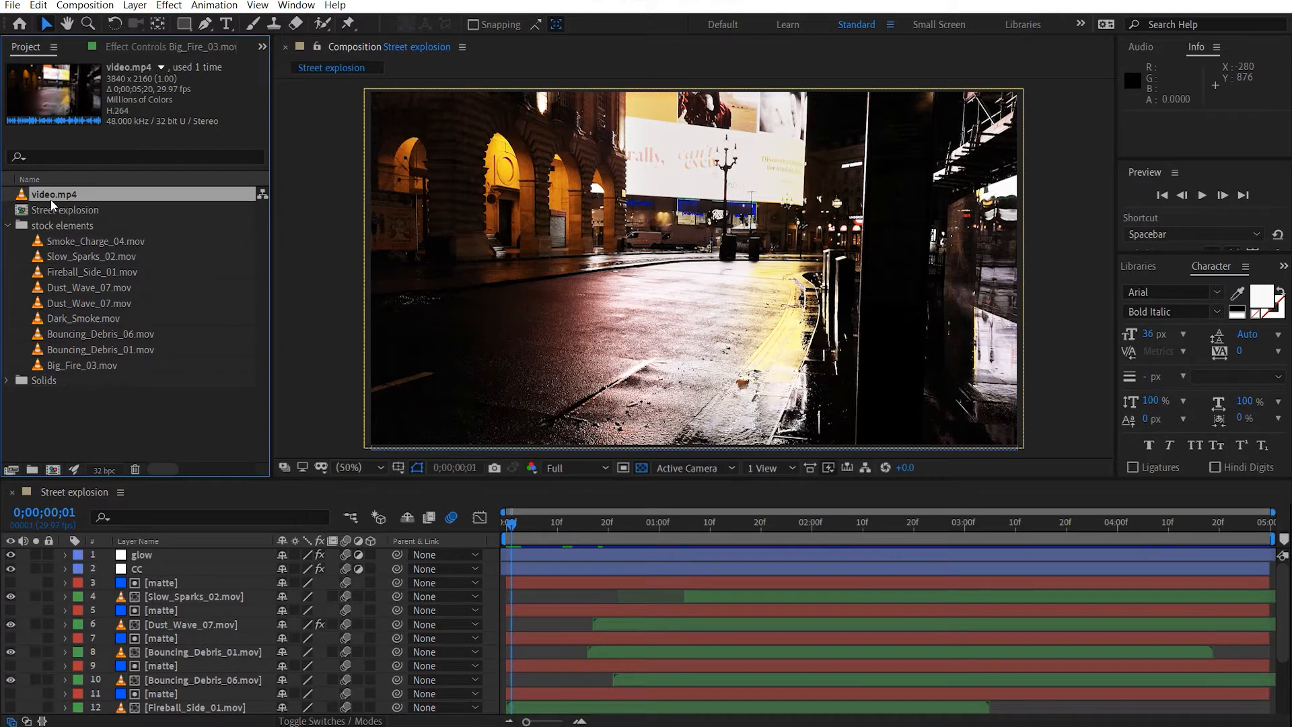
pyautogui.click(58, 474)
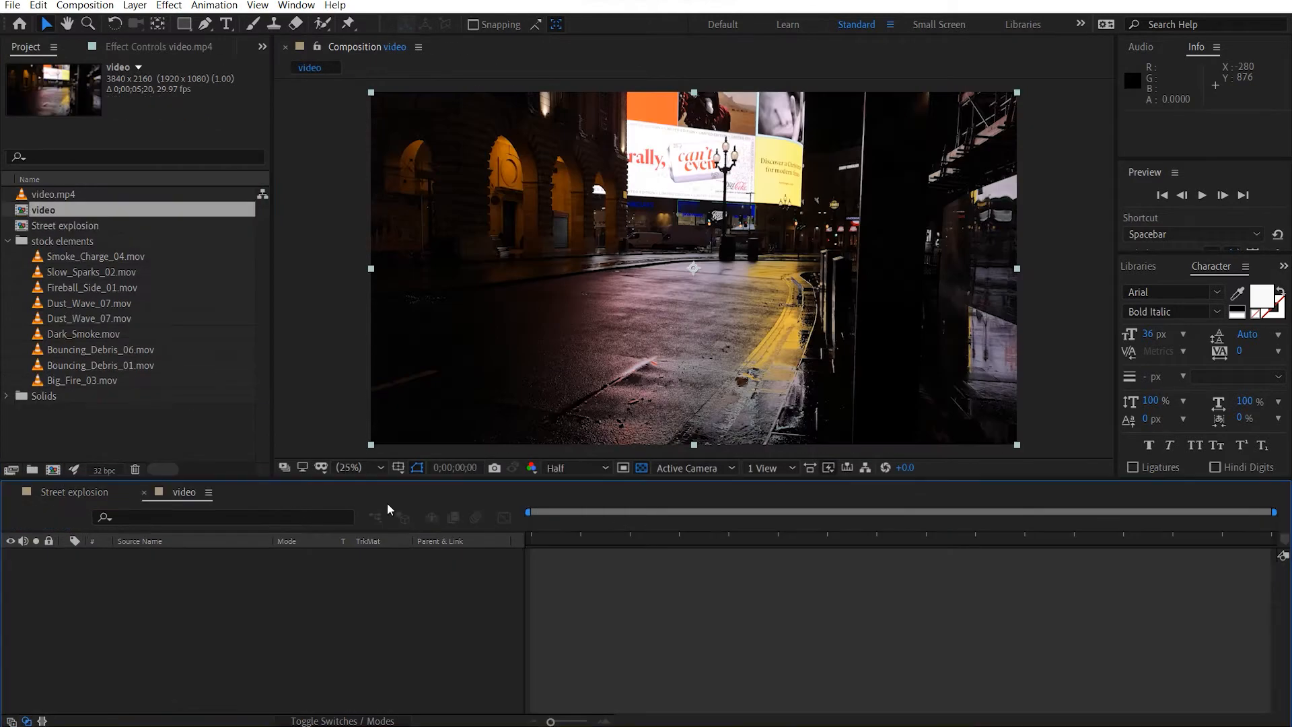
pyautogui.click(9, 241)
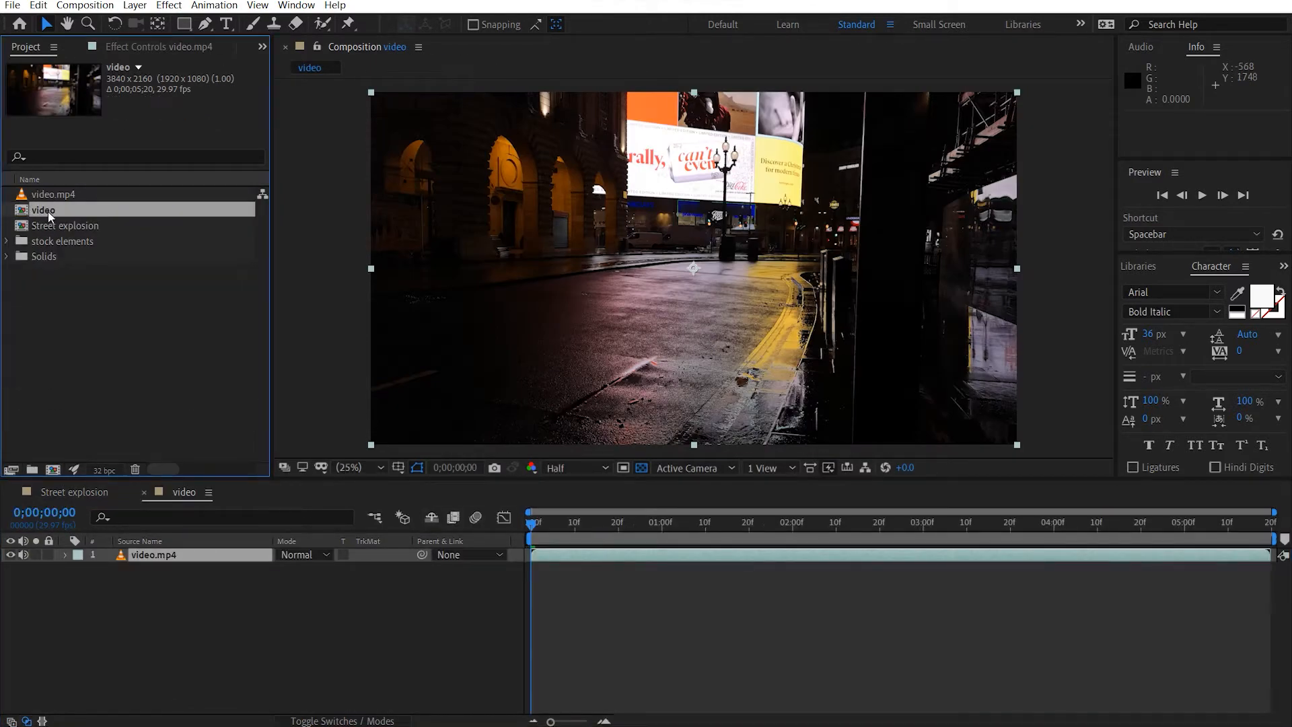
pyautogui.press('Return')
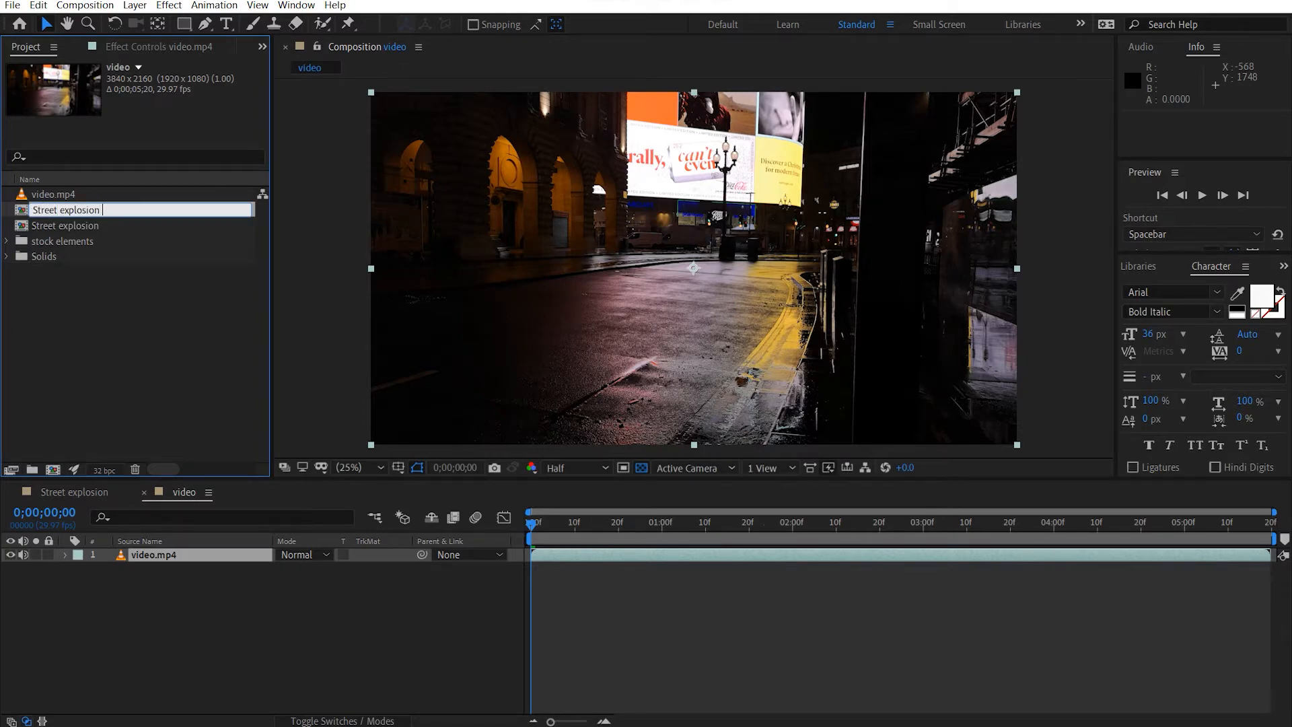
pyautogui.click(71, 316)
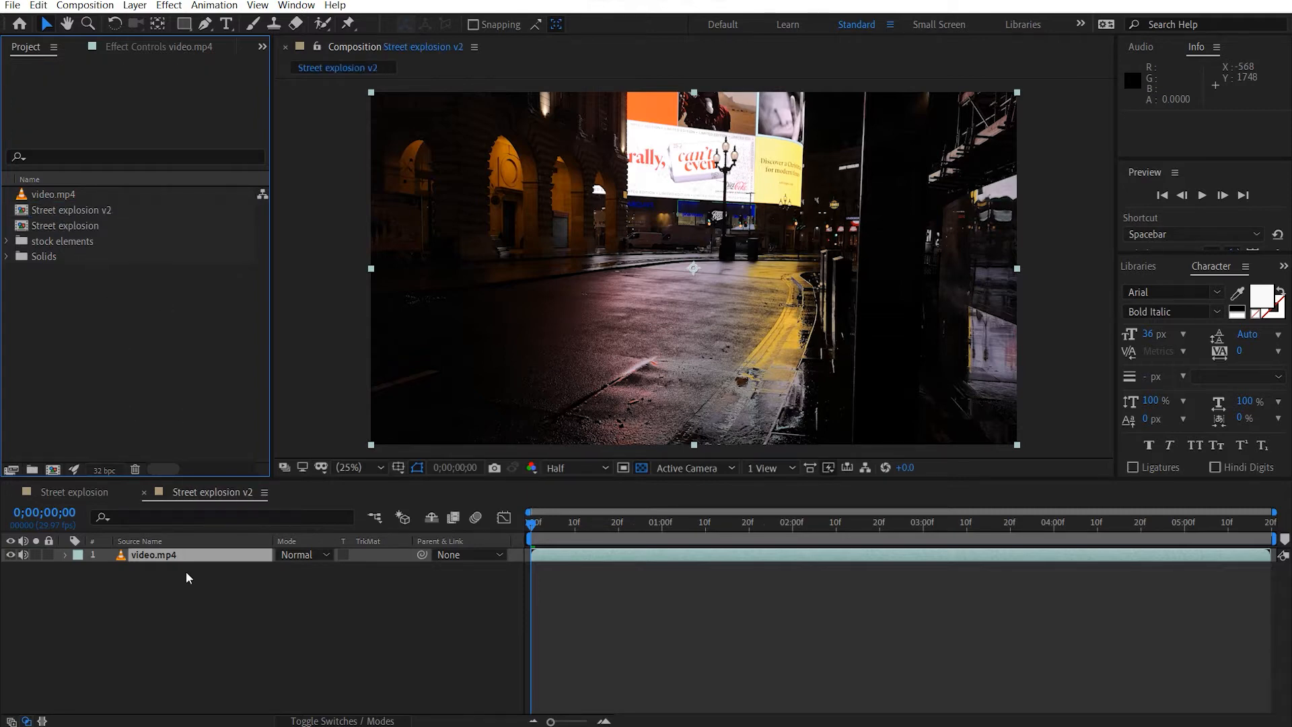
pyautogui.click(197, 608)
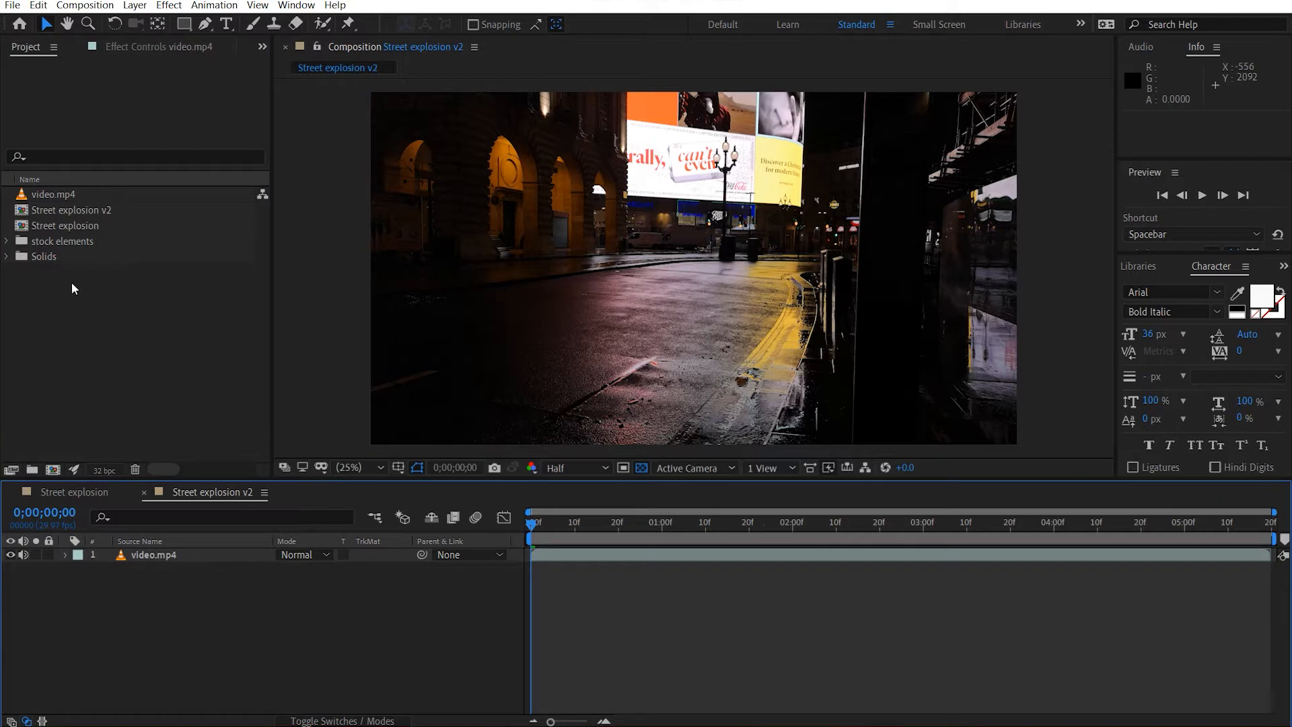
# Apply the Curves effect to the video.mp4 layer and brighten it by raising the RGB curve's midtones.
pyautogui.click(184, 559)
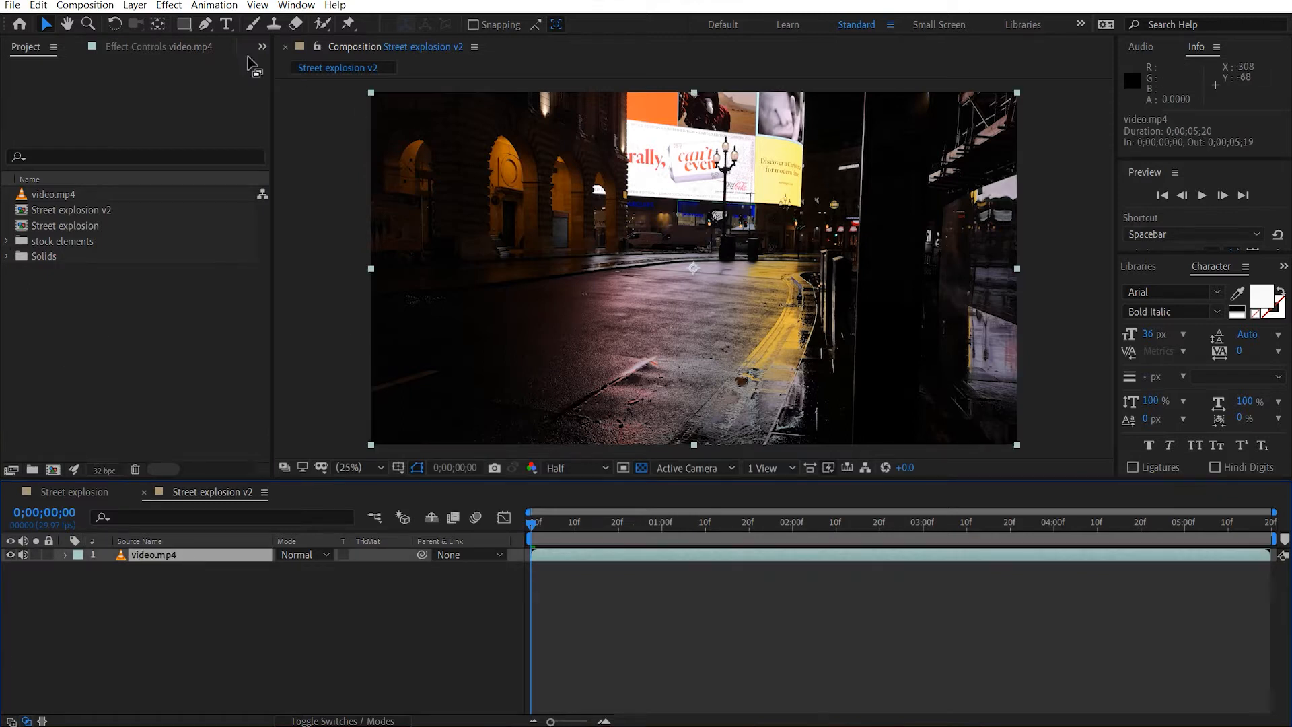
pyautogui.click(159, 46)
pyautogui.hotkey('ctrl', 'space')
pyautogui.write('curves')
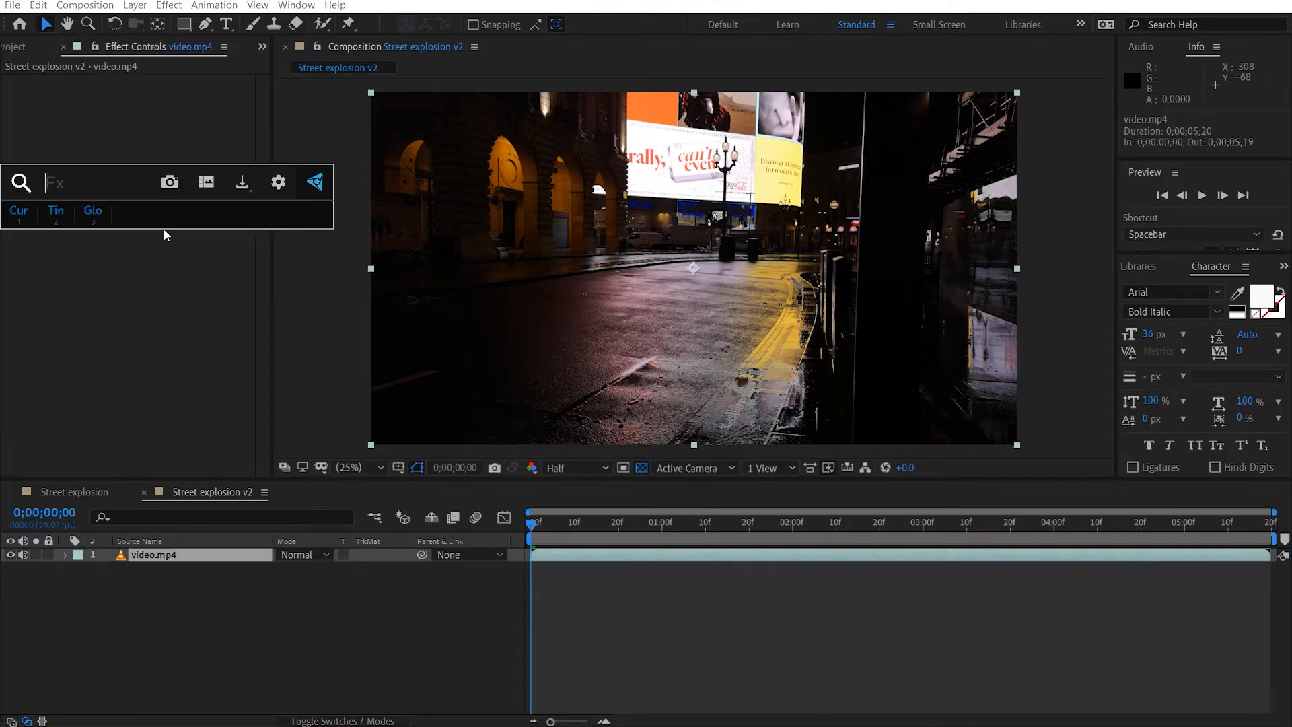
pyautogui.press('Return')
pyautogui.moveTo(128, 249); pyautogui.dragTo(98, 229)
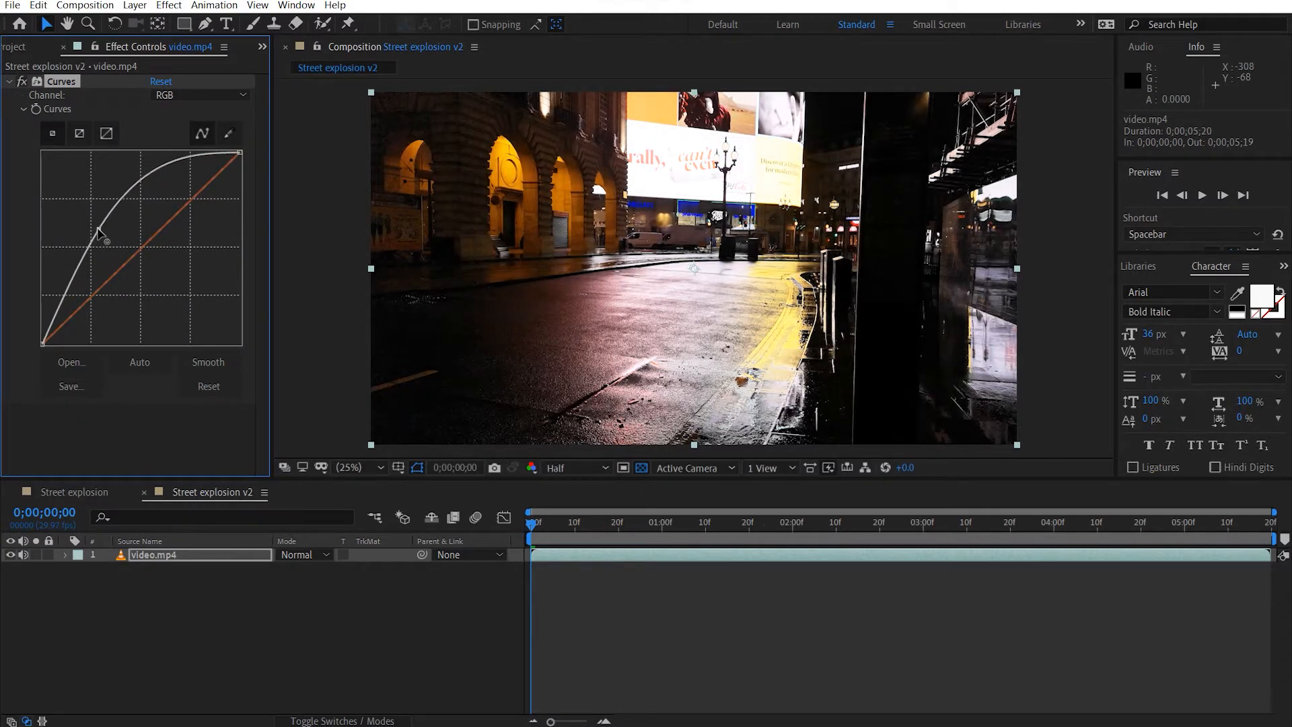
# Add an adjustment layer above video.mp4 and name it Levels.
pyautogui.click(183, 603)
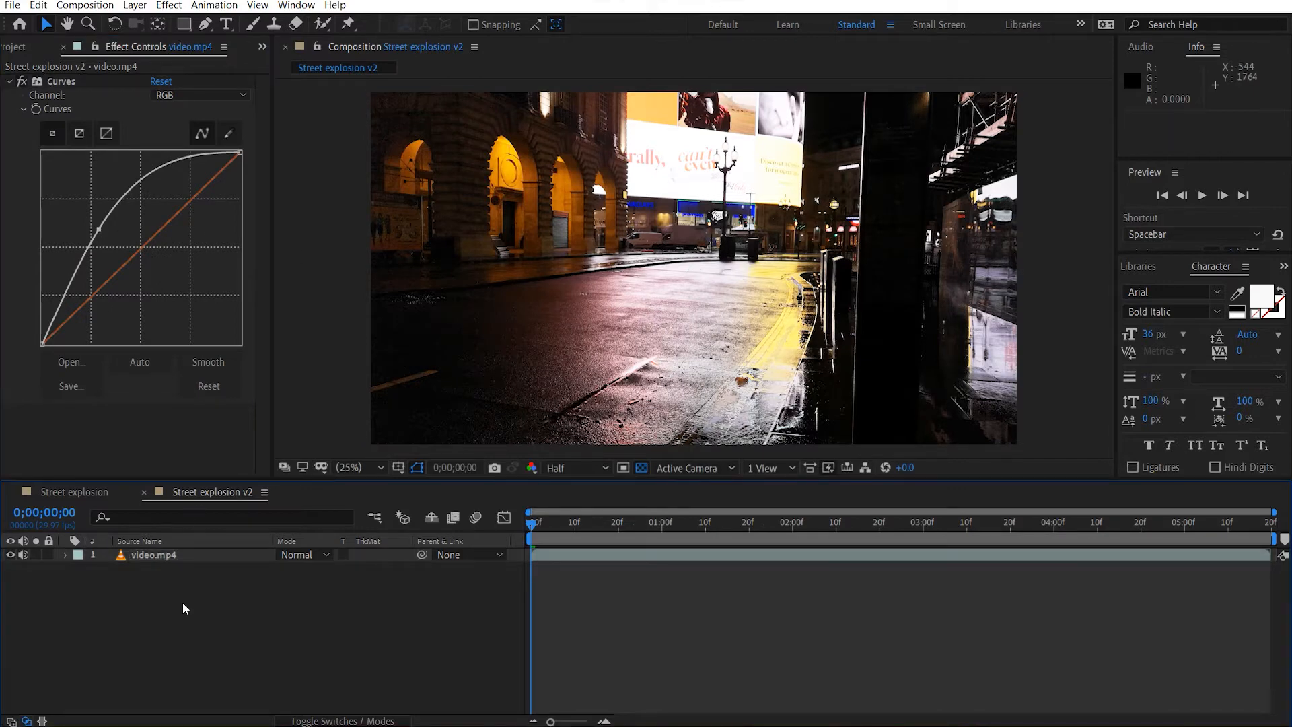
pyautogui.hotkey('ctrl', 'alt', 'y')
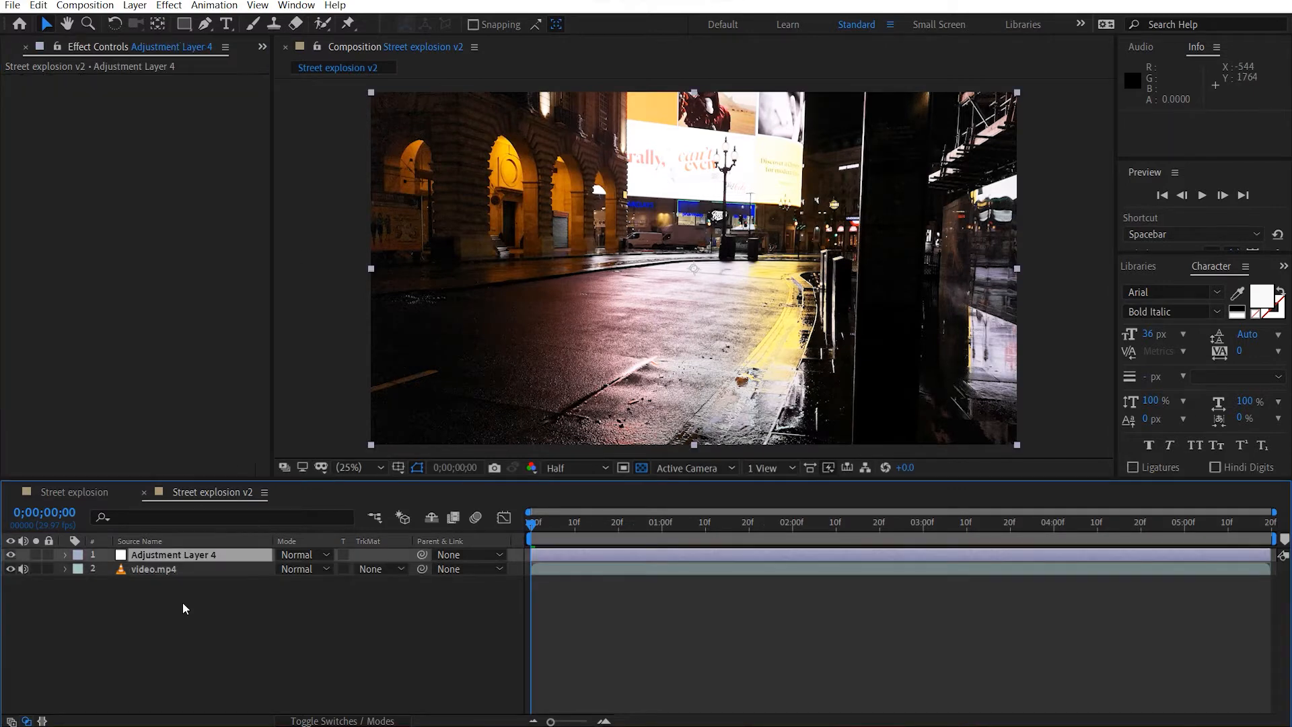
pyautogui.press('Return')
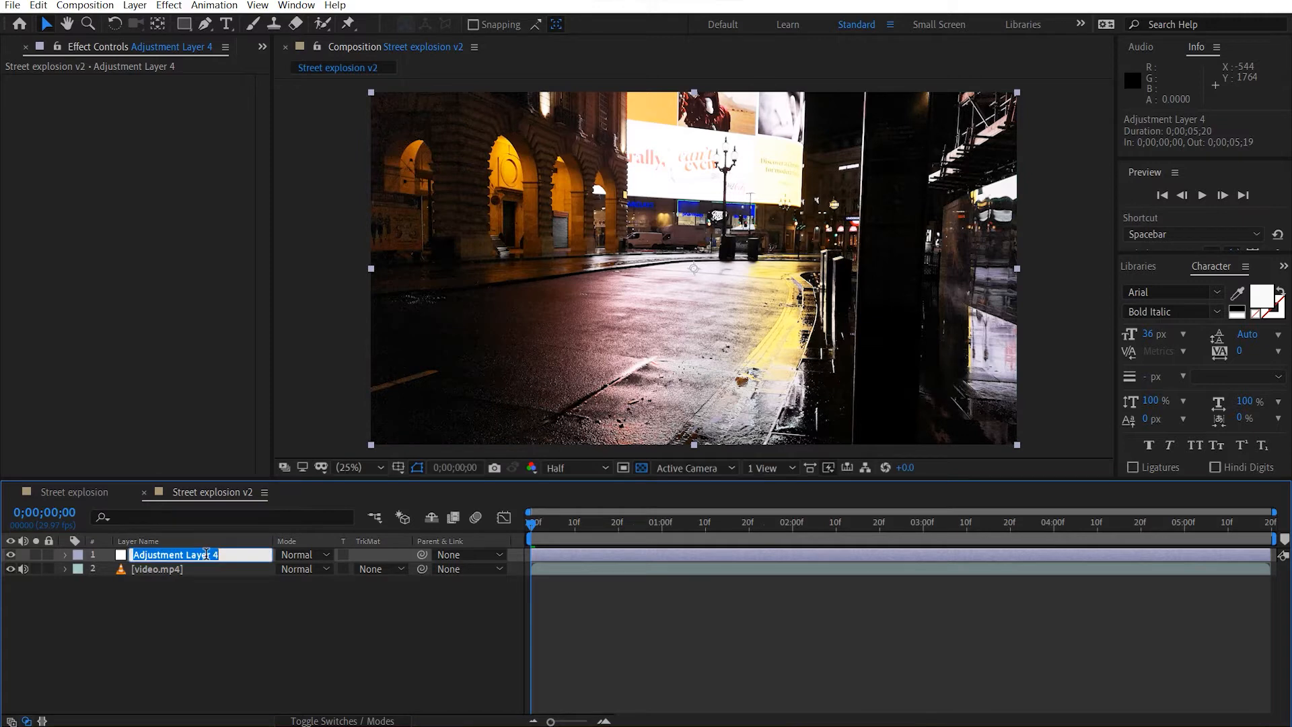
pyautogui.write('Levels')
pyautogui.click(267, 607)
# Apply the Levels effect to the Levels adjustment layer and widen the effect settings area.
pyautogui.click(180, 556)
pyautogui.hotkey('ctrl', 'space')
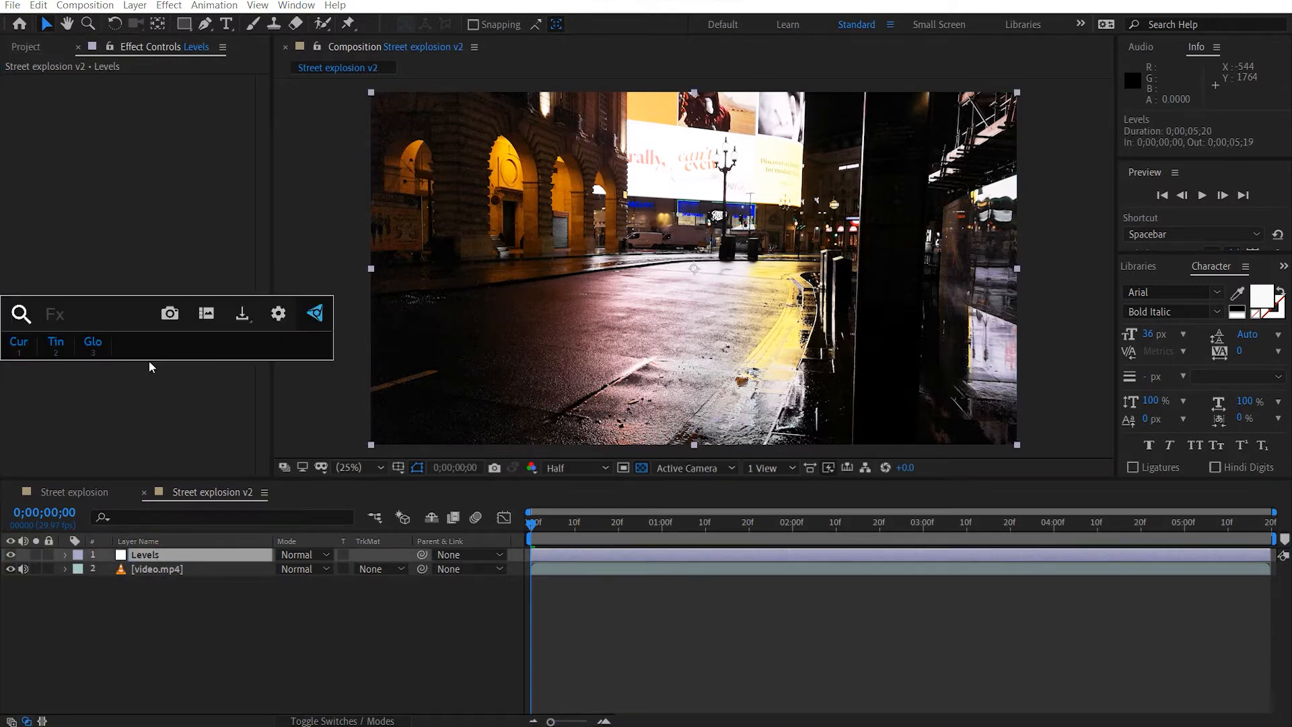
pyautogui.write('level')
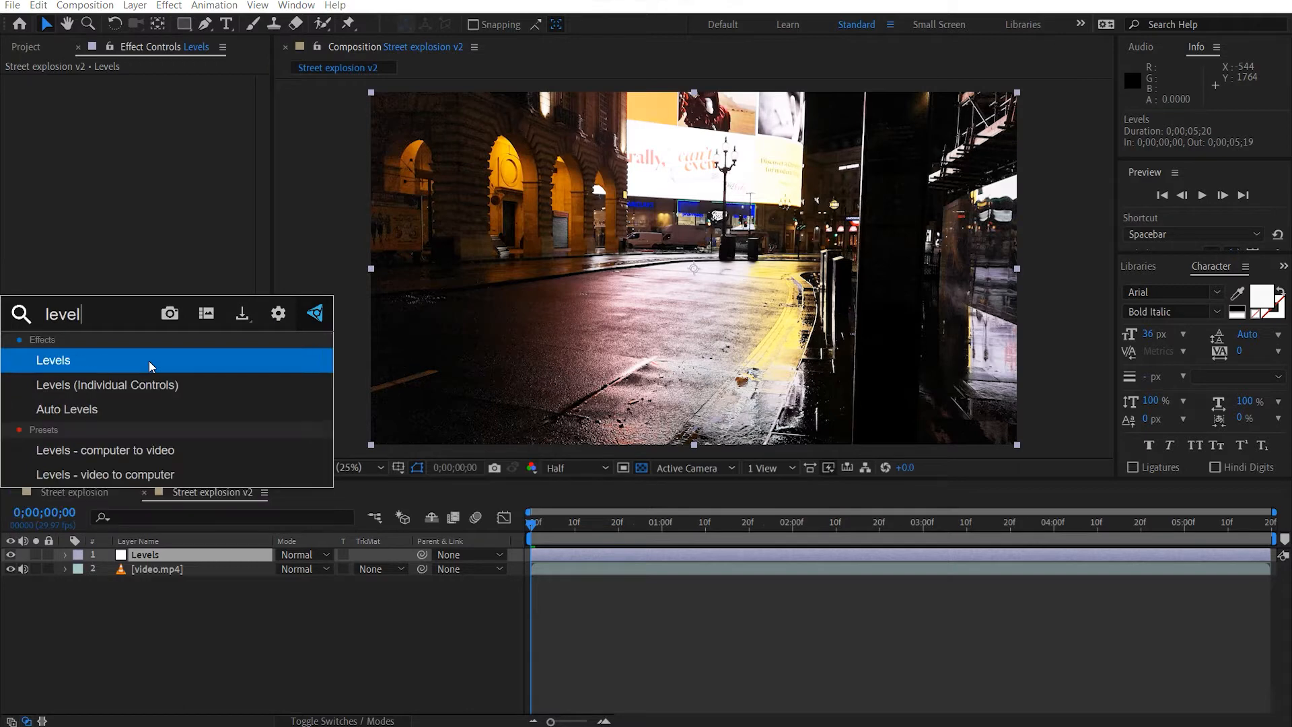
pyautogui.click(149, 362)
pyautogui.moveTo(268, 193); pyautogui.dragTo(320, 198)
# Mask the Levels layer with a rectangle around the bright billboard and feather the mask by 50 pixels.
pyautogui.click(182, 25)
pyautogui.moveTo(722, 235); pyautogui.dragTo(663, 297)
pyautogui.scroll(2, 663, 297)
pyautogui.moveTo(611, 84); pyautogui.dragTo(612, 166)
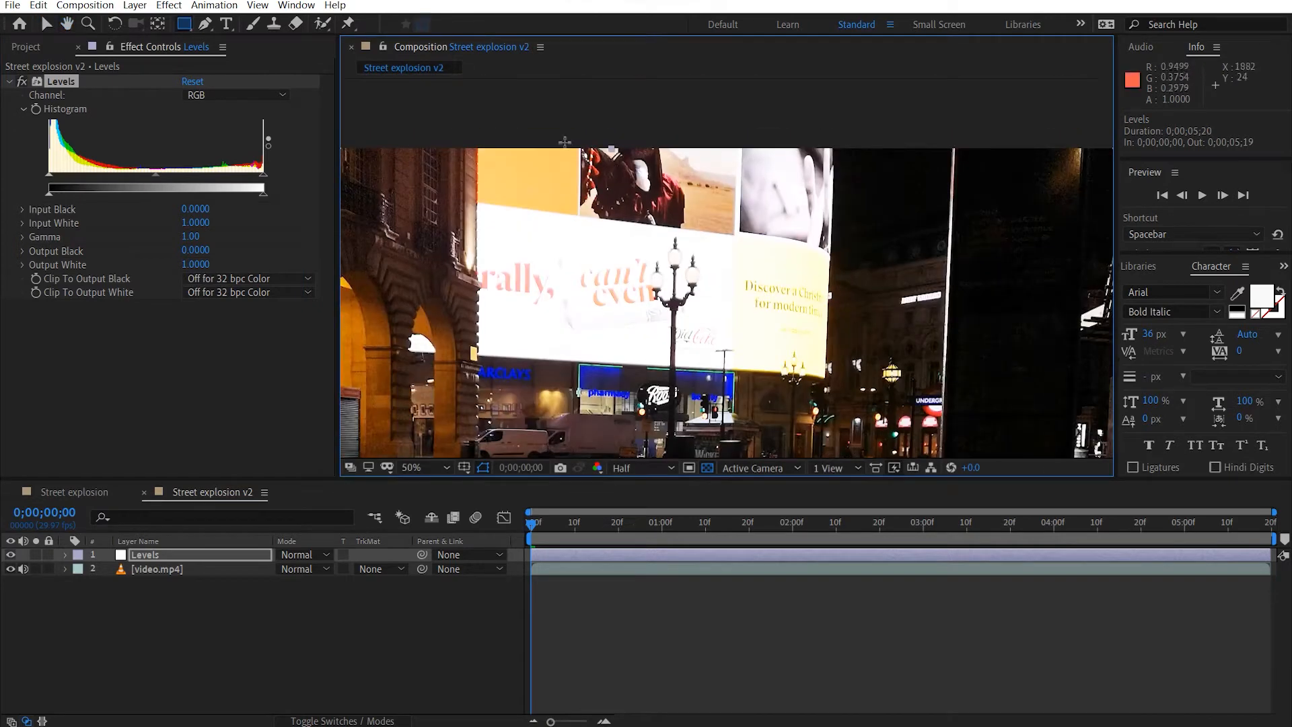
pyautogui.moveTo(467, 125)
pyautogui.mouseDown()
pyautogui.moveTo(673, 202)
pyautogui.moveTo(829, 373)
pyautogui.mouseUp()
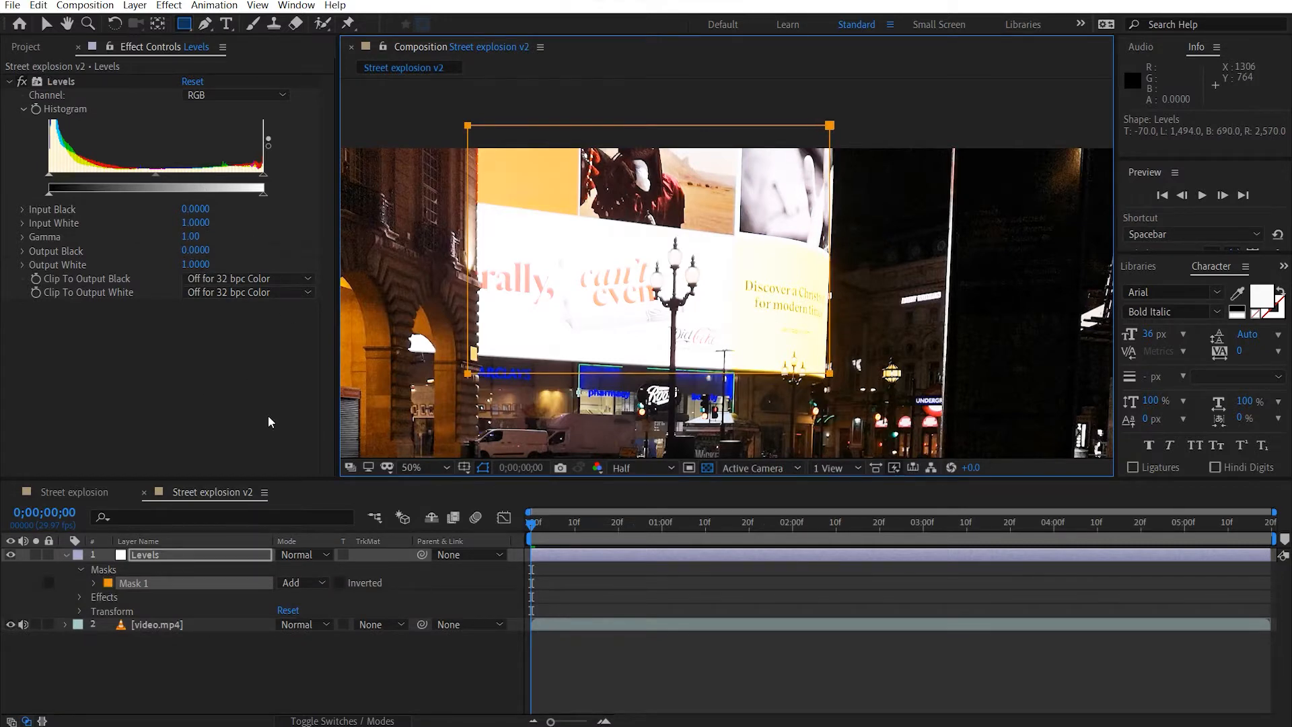
pyautogui.press('f')
pyautogui.click(296, 583)
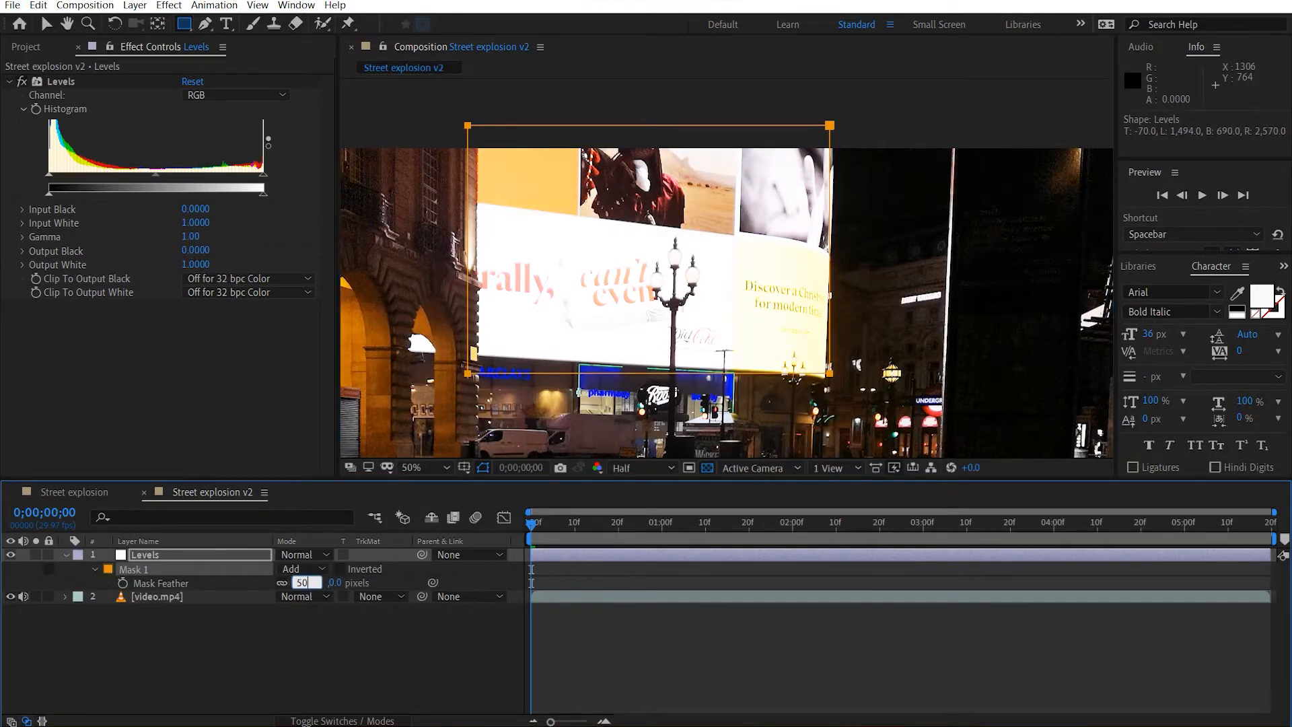
pyautogui.press('Return')
# Lower the Levels effect's Output White to about 0.81 to dim the billboard, and collapse the layer's properties.
pyautogui.moveTo(265, 191); pyautogui.dragTo(224, 197)
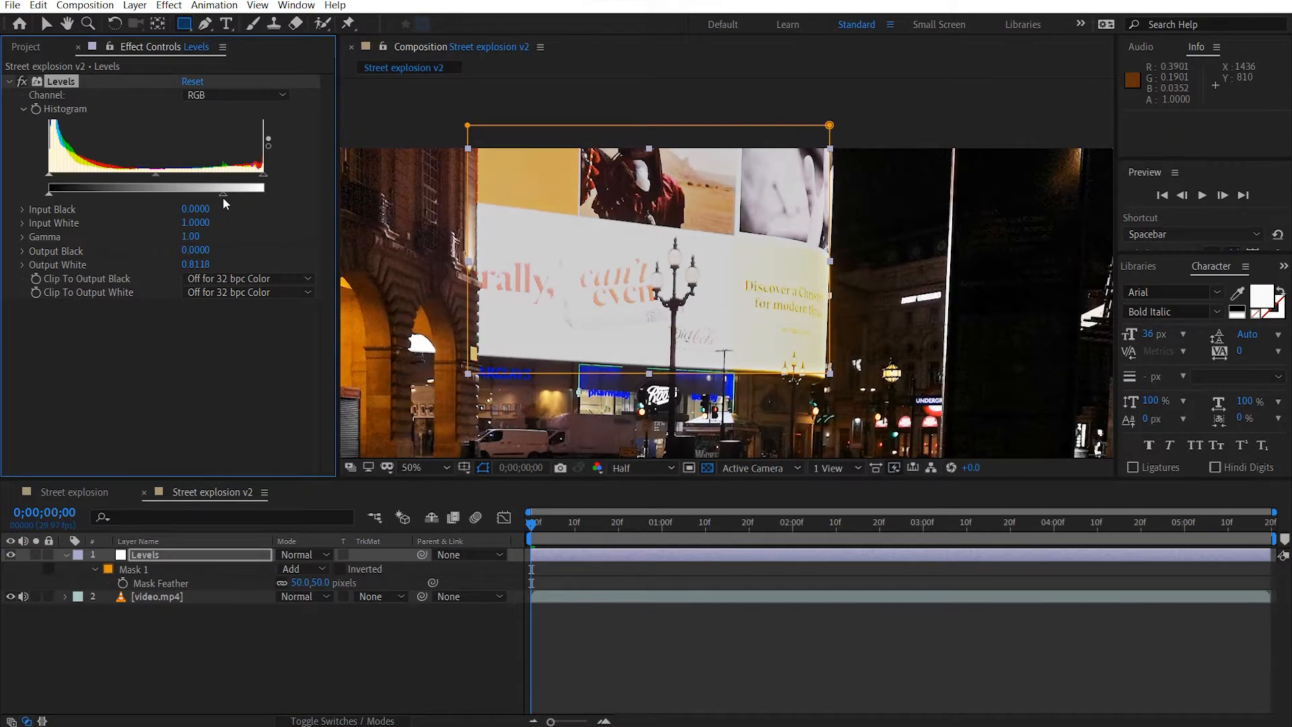
pyautogui.press('v')
pyautogui.click(884, 111)
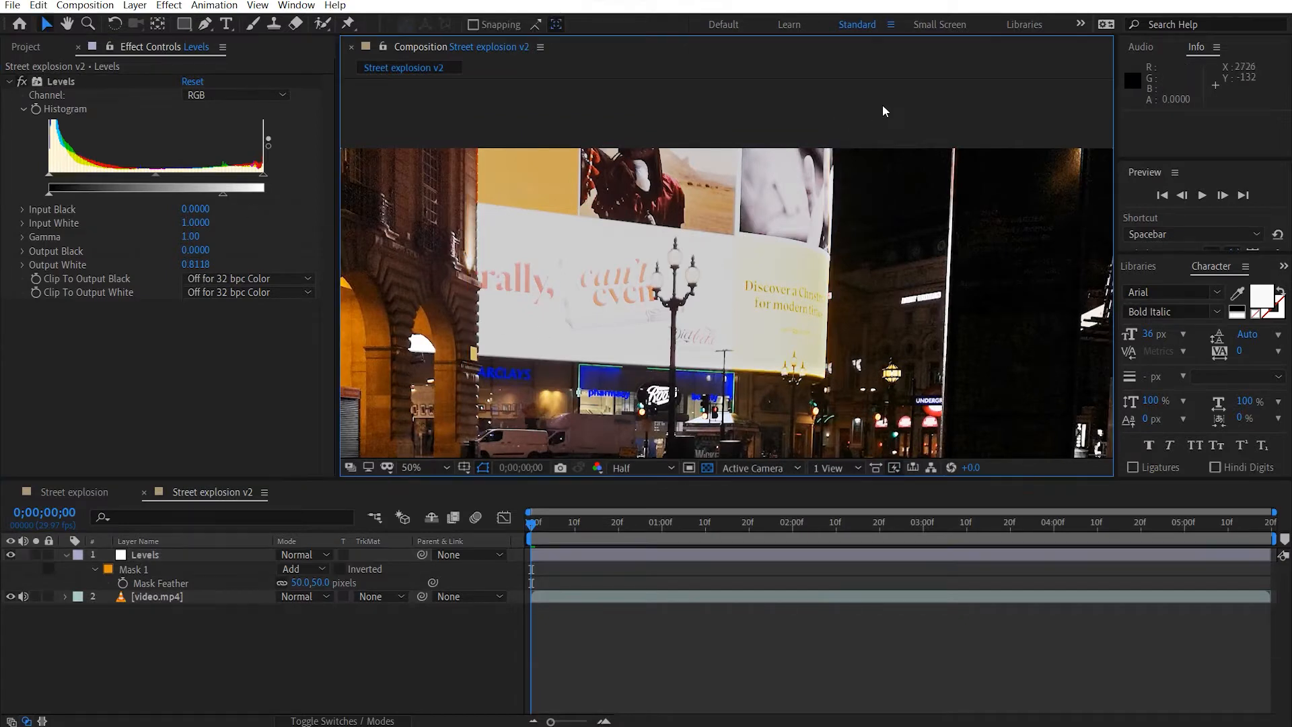
pyautogui.click(65, 554)
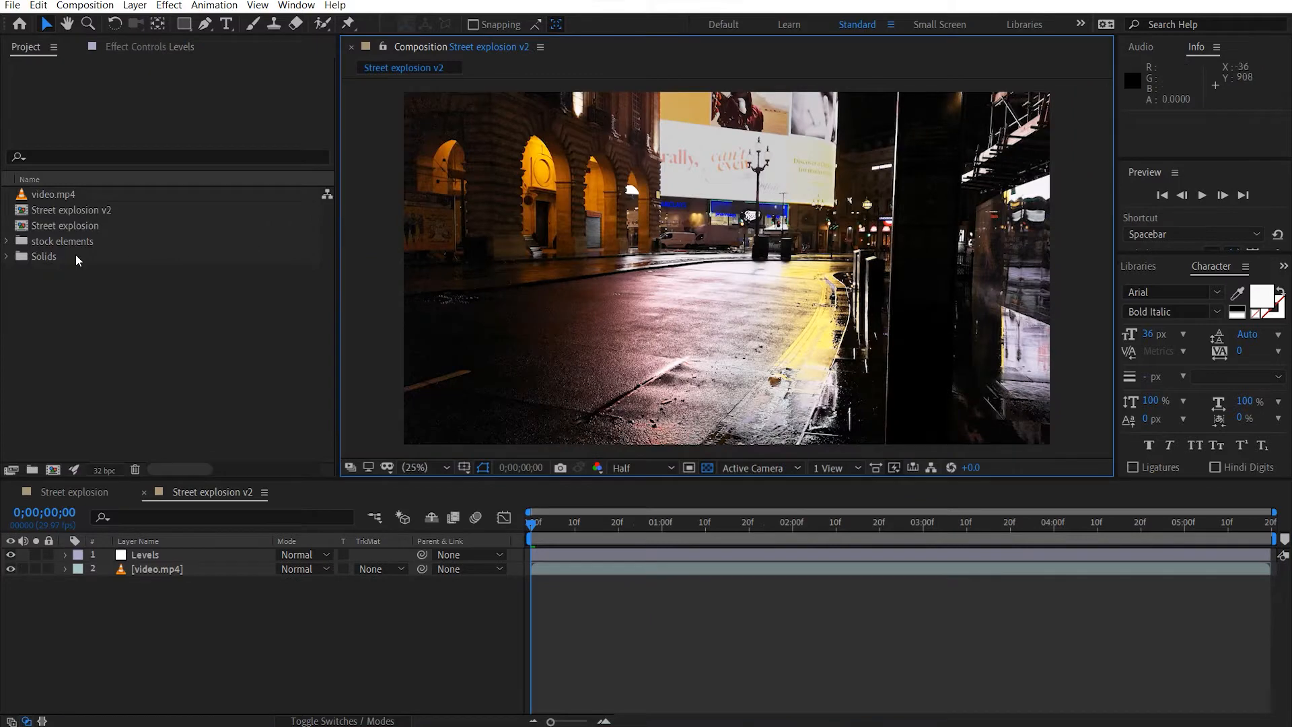
# Place Fireball_Side_01.mov and Big_Fire_03.mov between the Levels and video.mp4 layers and hide the Big_Fire_03.mov layer.
pyautogui.click(7, 241)
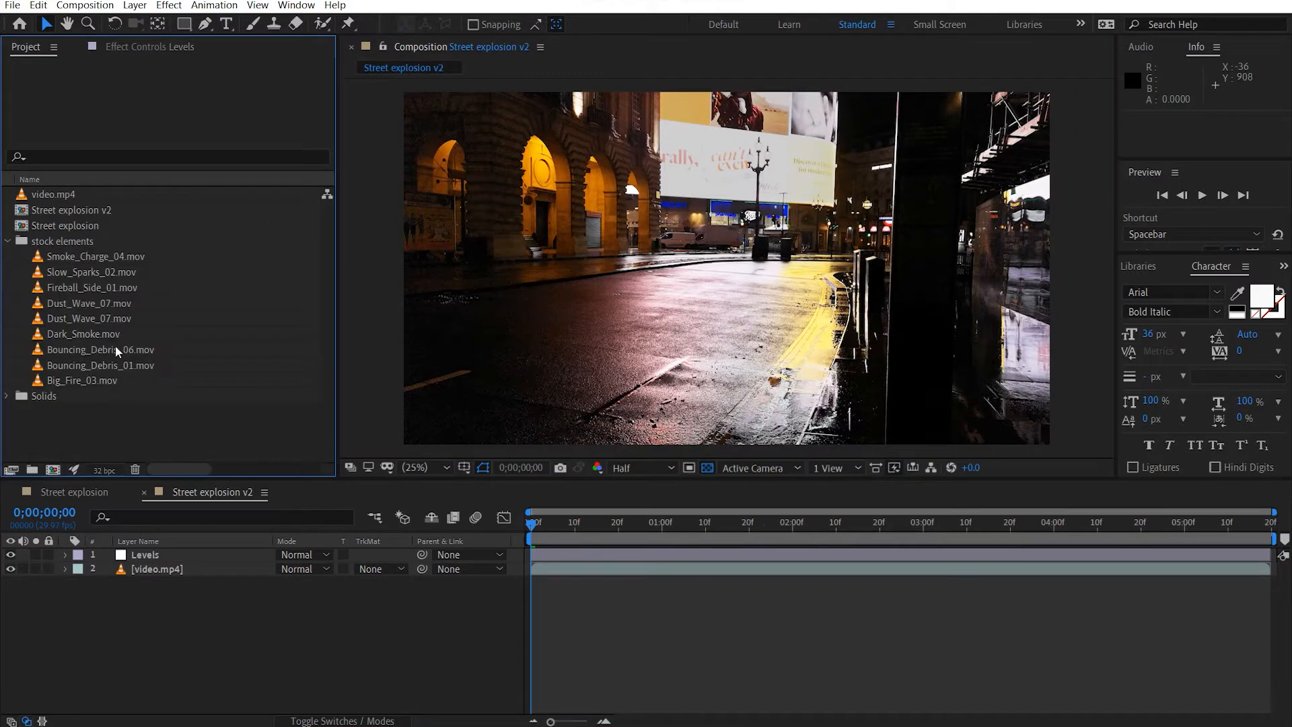
pyautogui.click(103, 293)
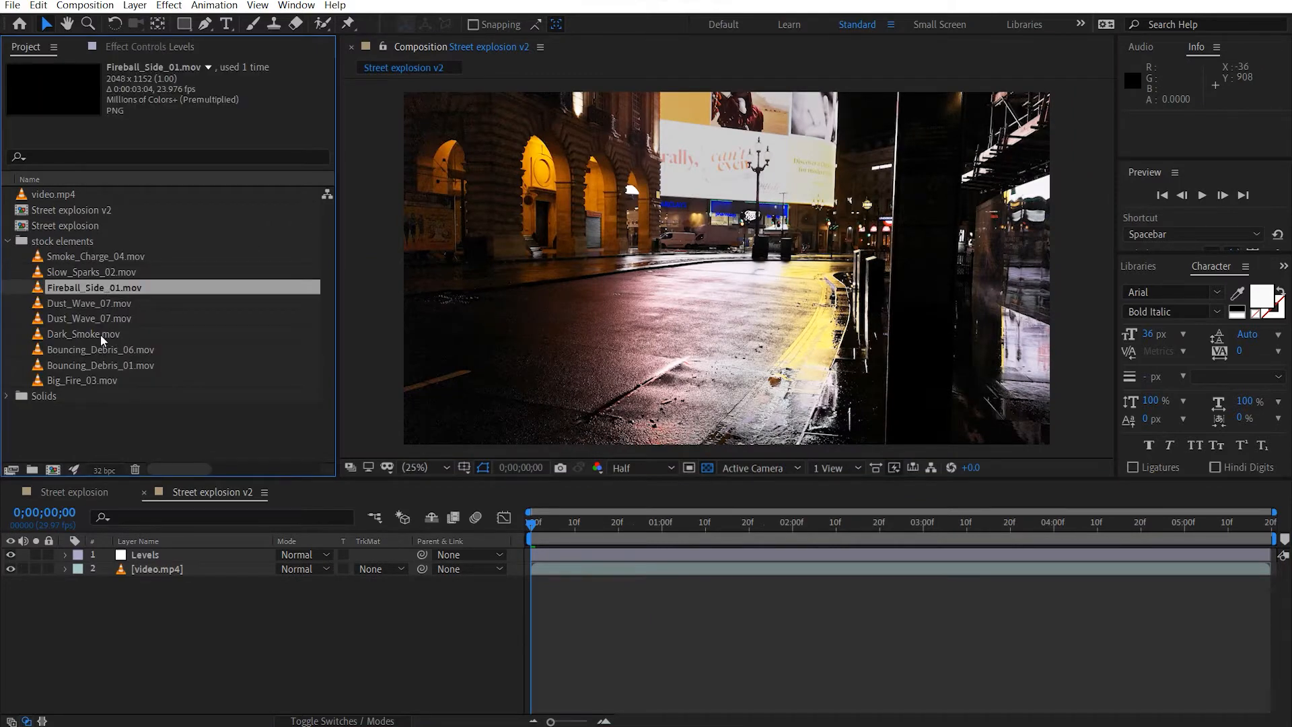
pyautogui.keyDown('ctrl'); pyautogui.click(104, 379); pyautogui.keyUp('ctrl')
pyautogui.moveTo(83, 379); pyautogui.dragTo(207, 564)
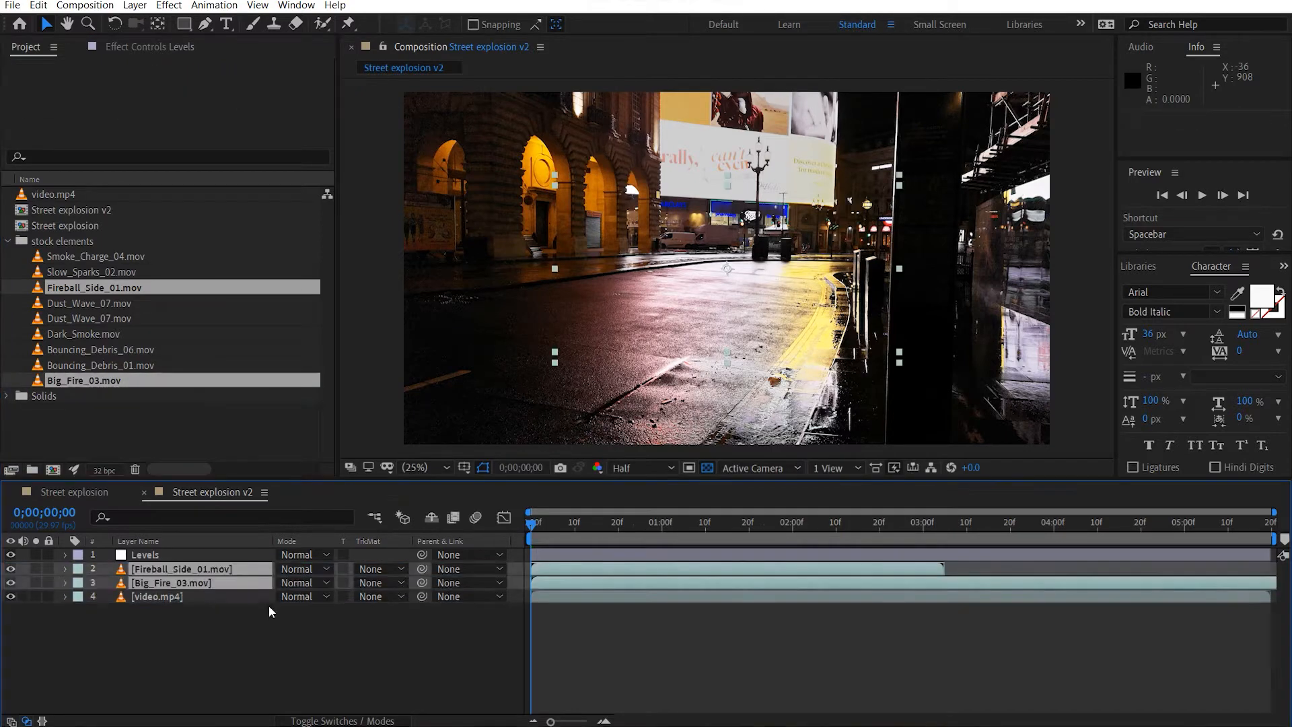
pyautogui.click(280, 642)
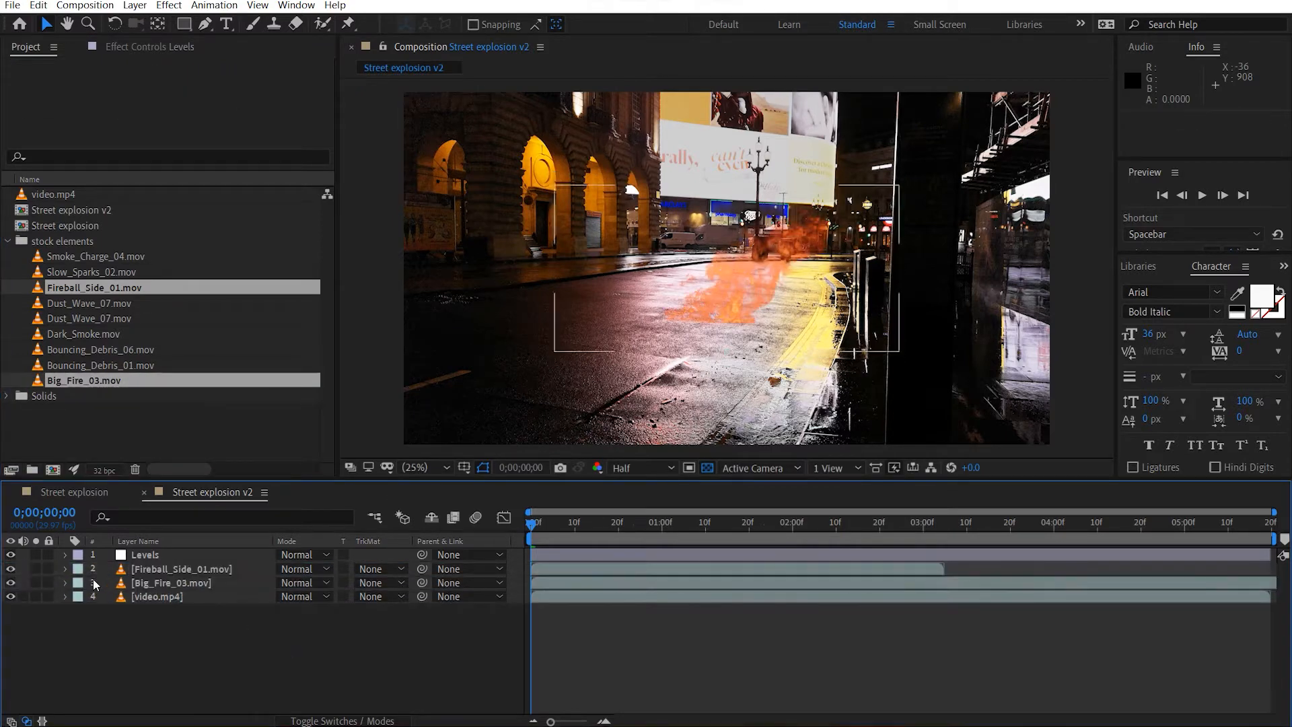
pyautogui.click(10, 583)
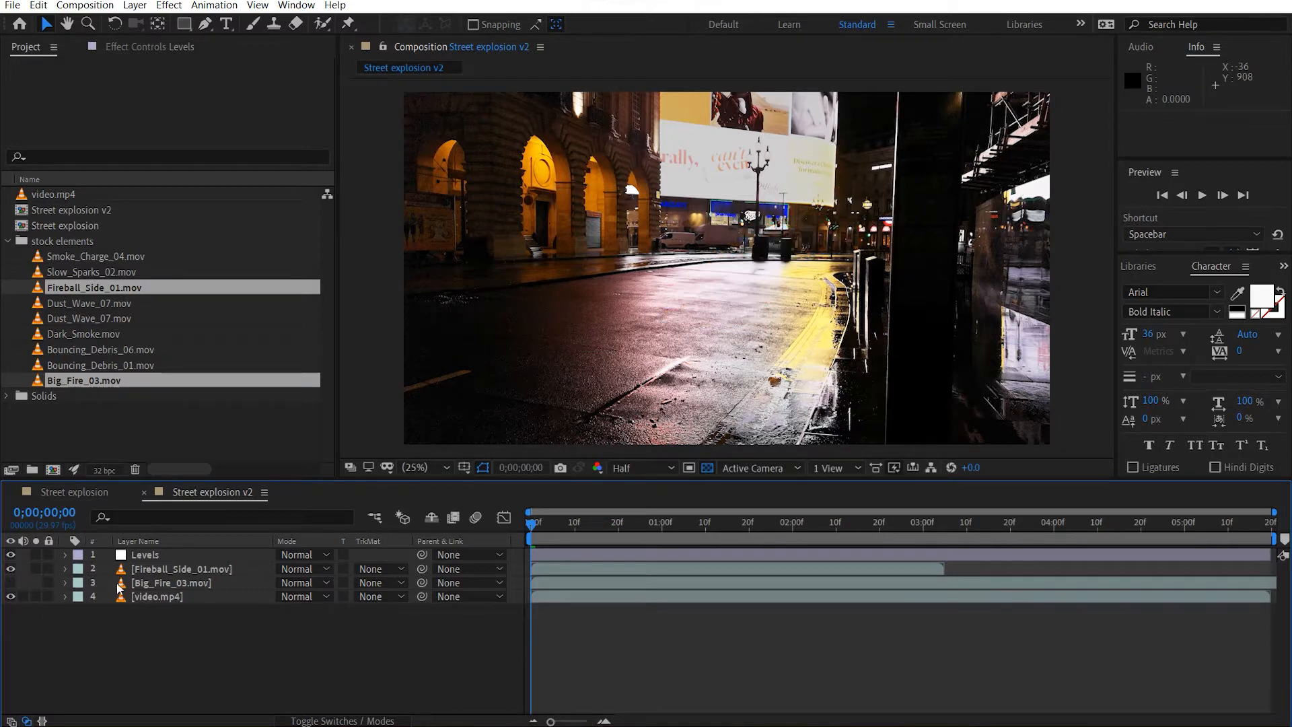
# At 0;00;01;13, move the Fireball_Side_01.mov layer in front of the building's arches, at about 1094, 498.
pyautogui.click(181, 571)
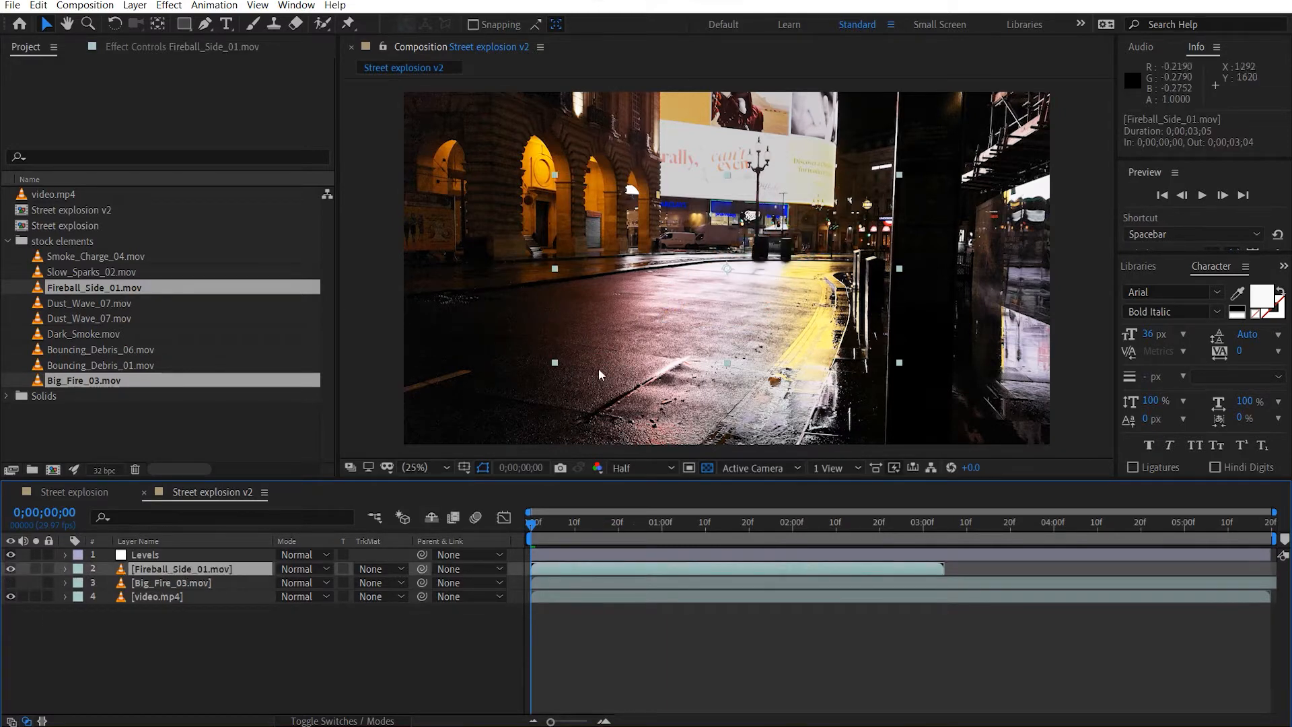
pyautogui.moveTo(531, 528); pyautogui.dragTo(718, 536)
pyautogui.scroll(2, 661, 284)
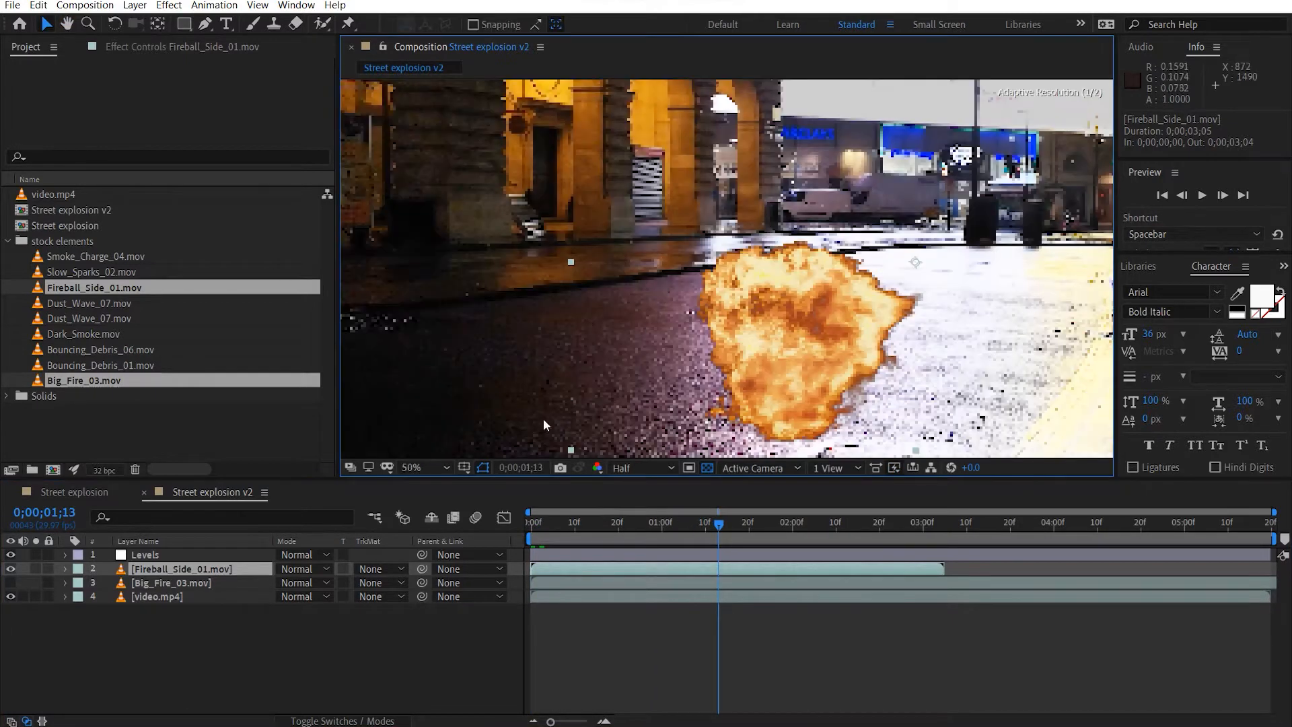
pyautogui.moveTo(780, 338); pyautogui.dragTo(624, 198)
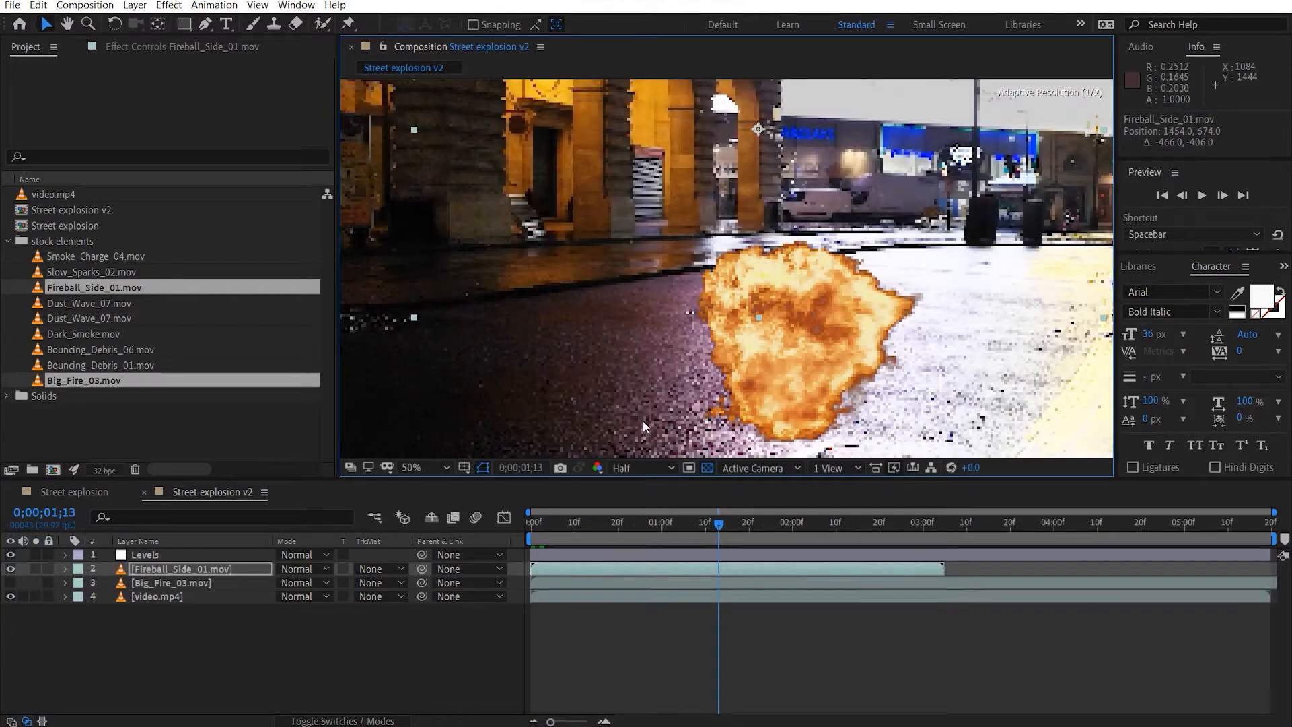
pyautogui.scroll(-2, 633, 418)
pyautogui.moveTo(723, 201); pyautogui.dragTo(663, 172)
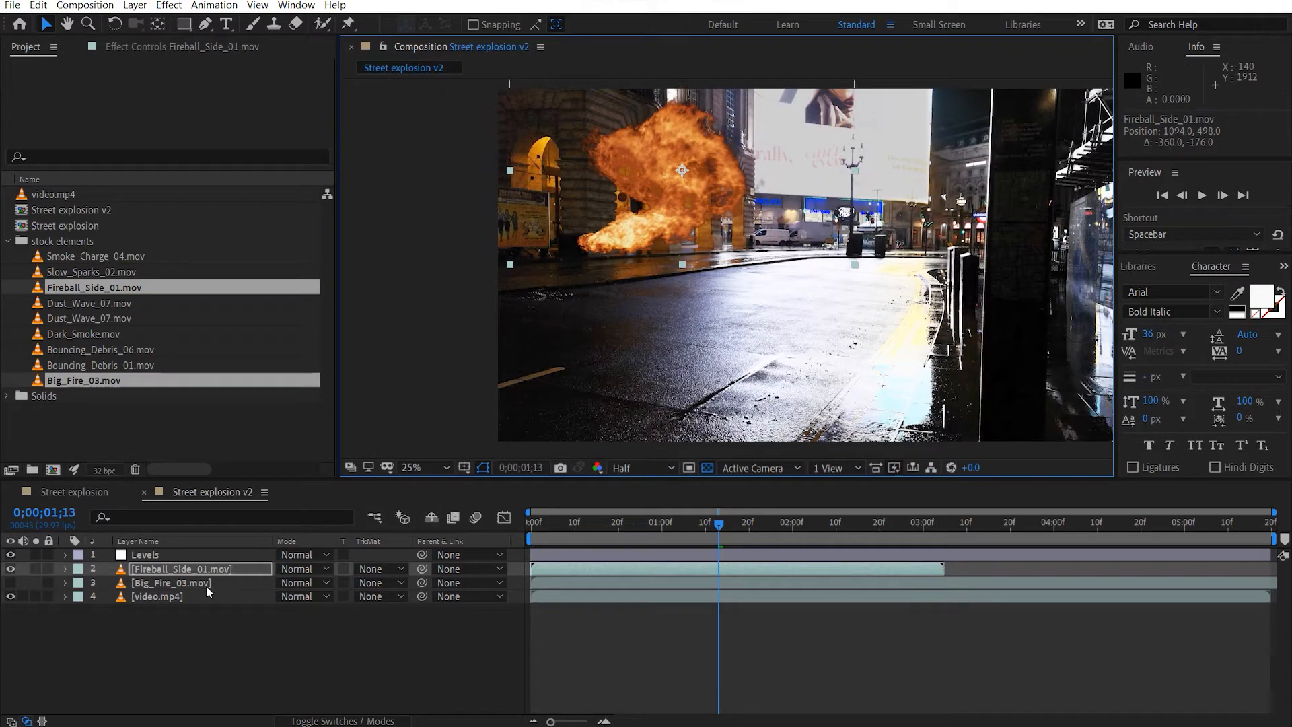
# Scale the Fireball_Side_01.mov layer to 80%, position it at about 1028, 608 by the arches, and collapse its properties.
pyautogui.press('s')
pyautogui.moveTo(302, 583); pyautogui.dragTo(292, 583)
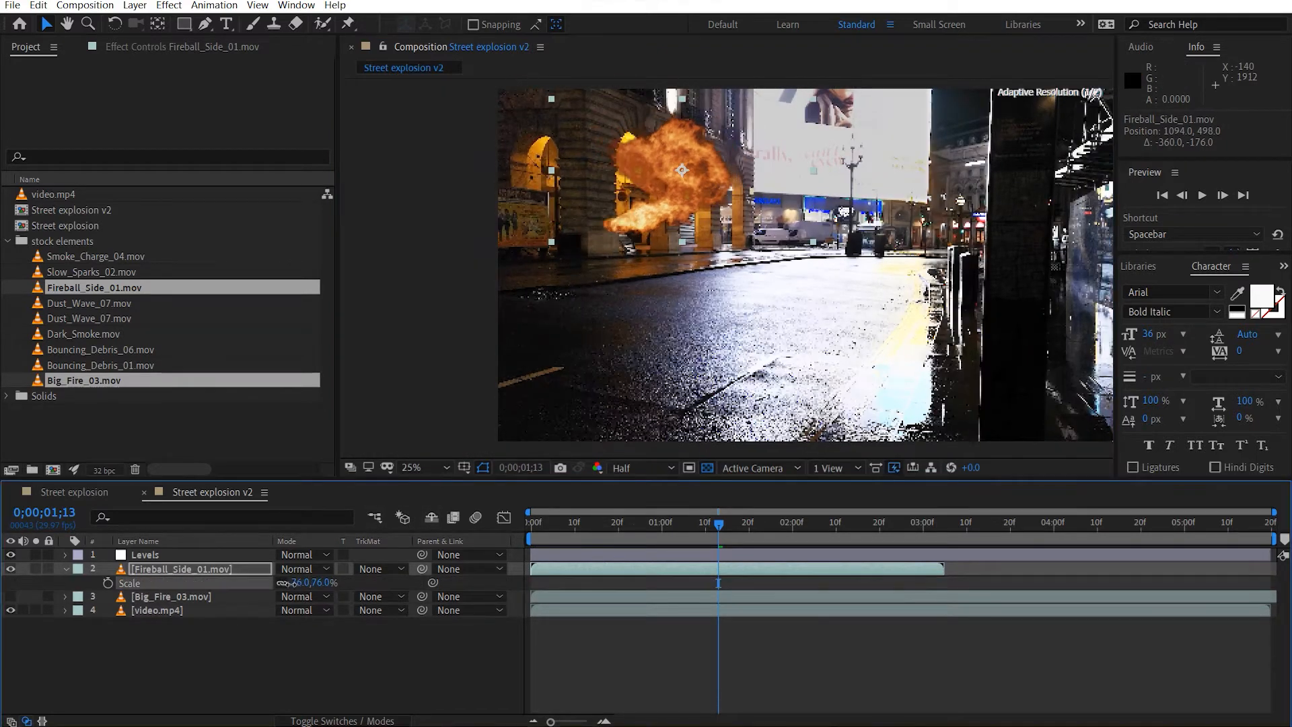
pyautogui.scroll(2, 640, 175)
pyautogui.moveTo(656, 272); pyautogui.dragTo(669, 230)
pyautogui.moveTo(901, 259); pyautogui.dragTo(883, 308)
pyautogui.click(324, 583)
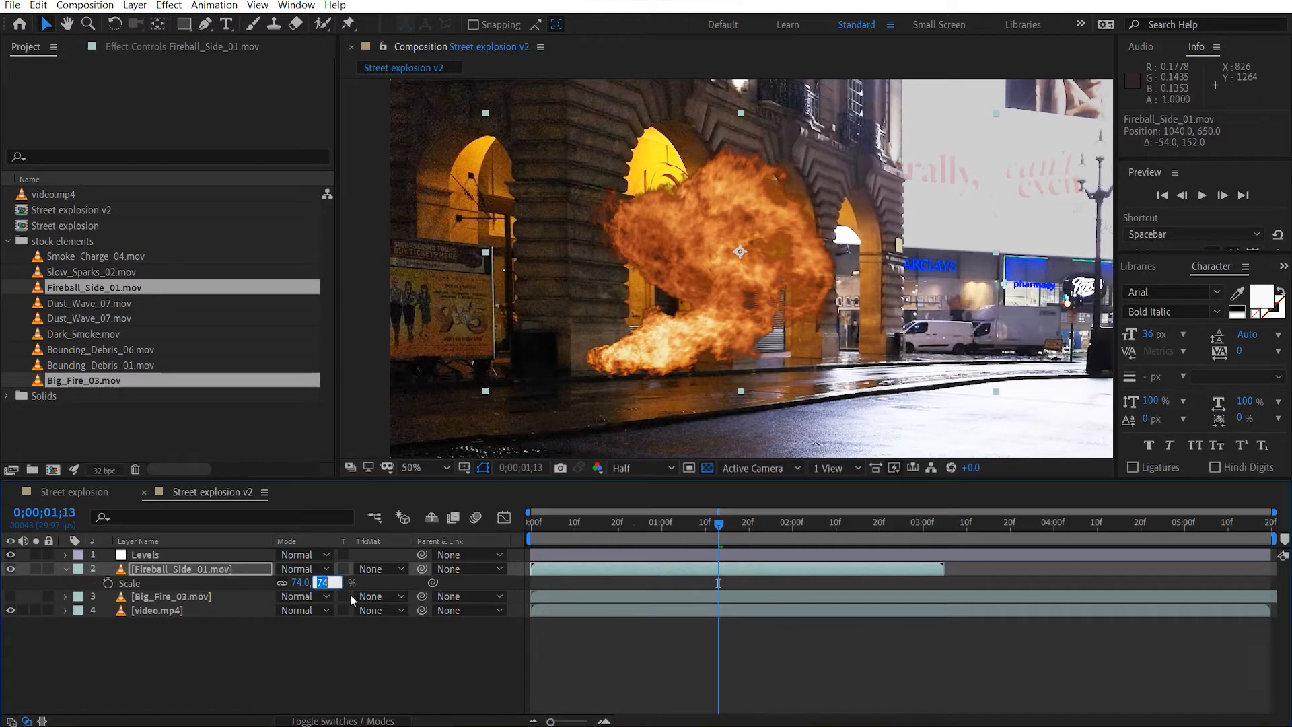
pyautogui.write('80')
pyautogui.press('Return')
pyautogui.moveTo(644, 329)
pyautogui.mouseDown()
pyautogui.moveTo(629, 315)
pyautogui.moveTo(638, 321)
pyautogui.mouseUp()
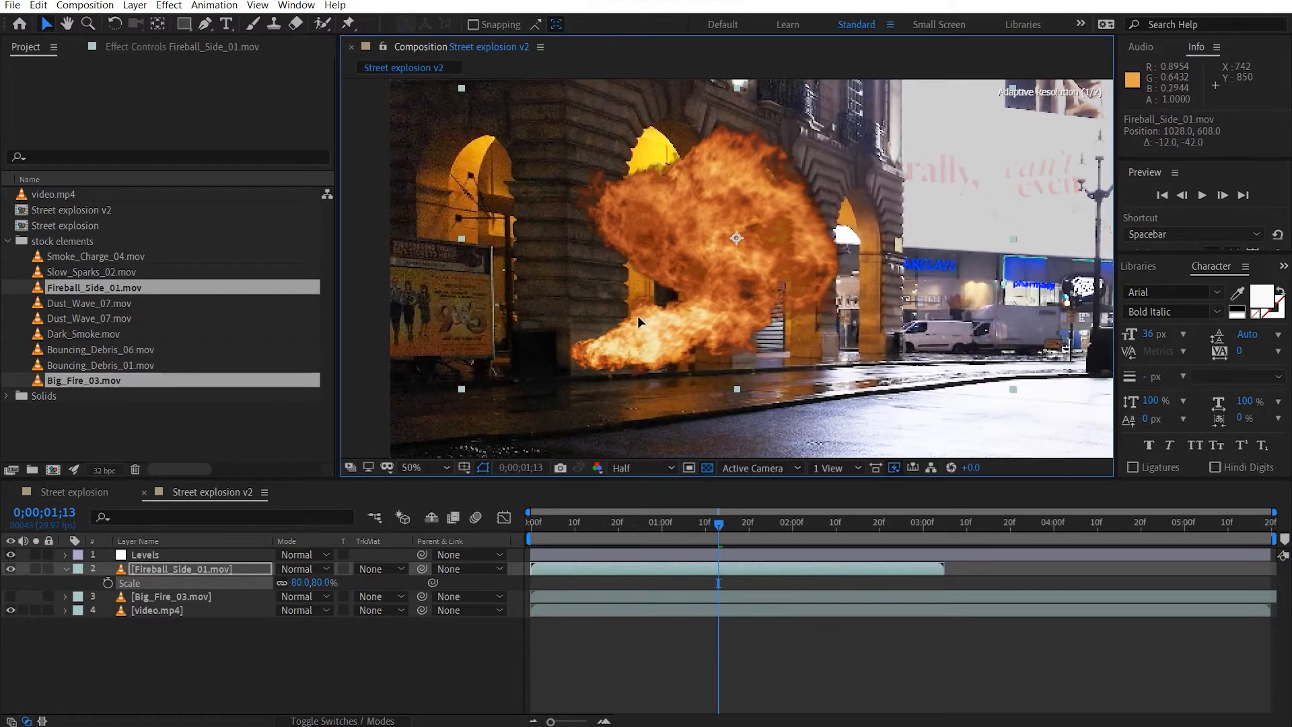
pyautogui.click(233, 649)
pyautogui.click(65, 569)
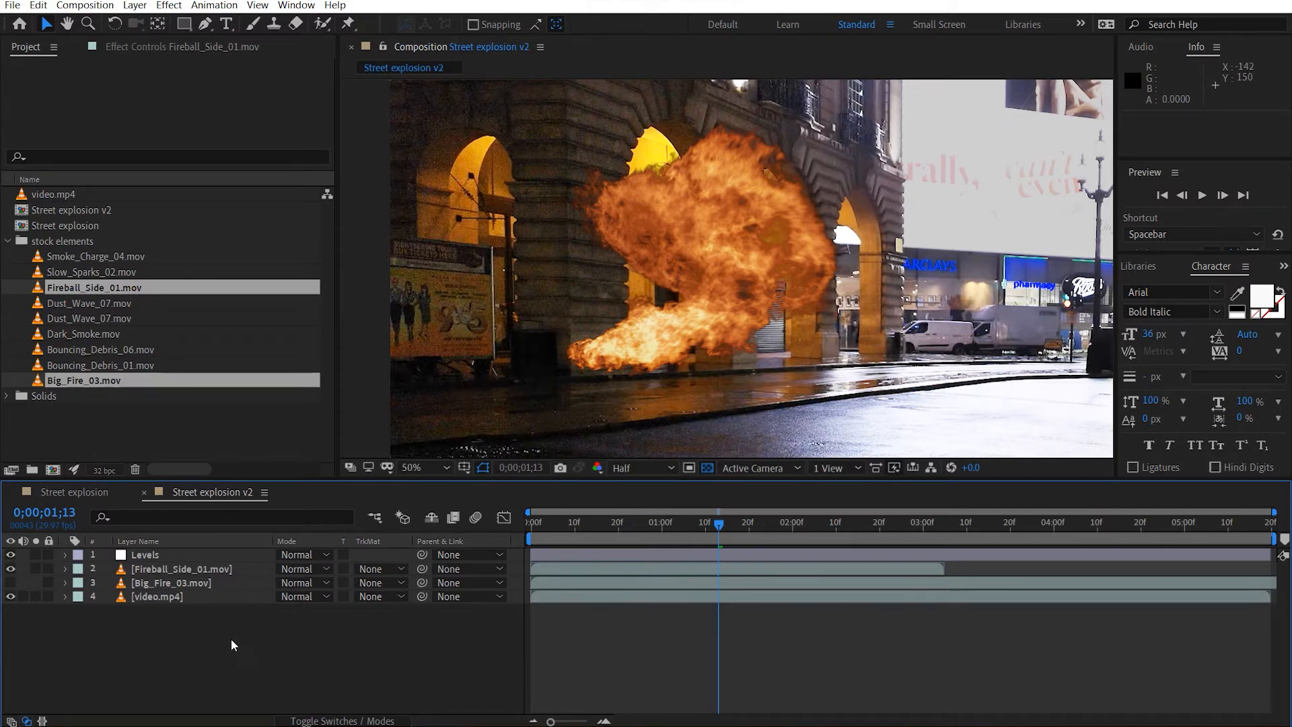
# Create a comp-sized solid named matte, place it between the Levels and Fireball_Side_01.mov layers, and hide it.
pyautogui.hotkey('ctrl', 'y')
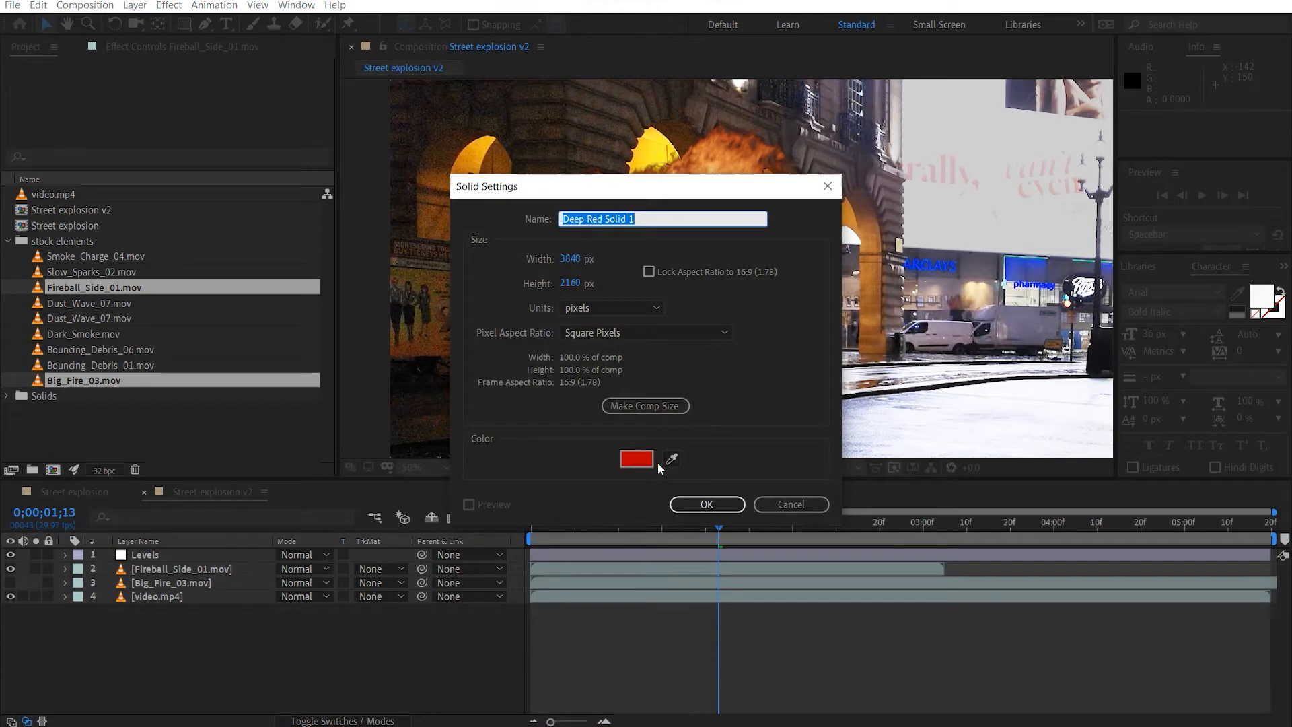
pyautogui.write('matte')
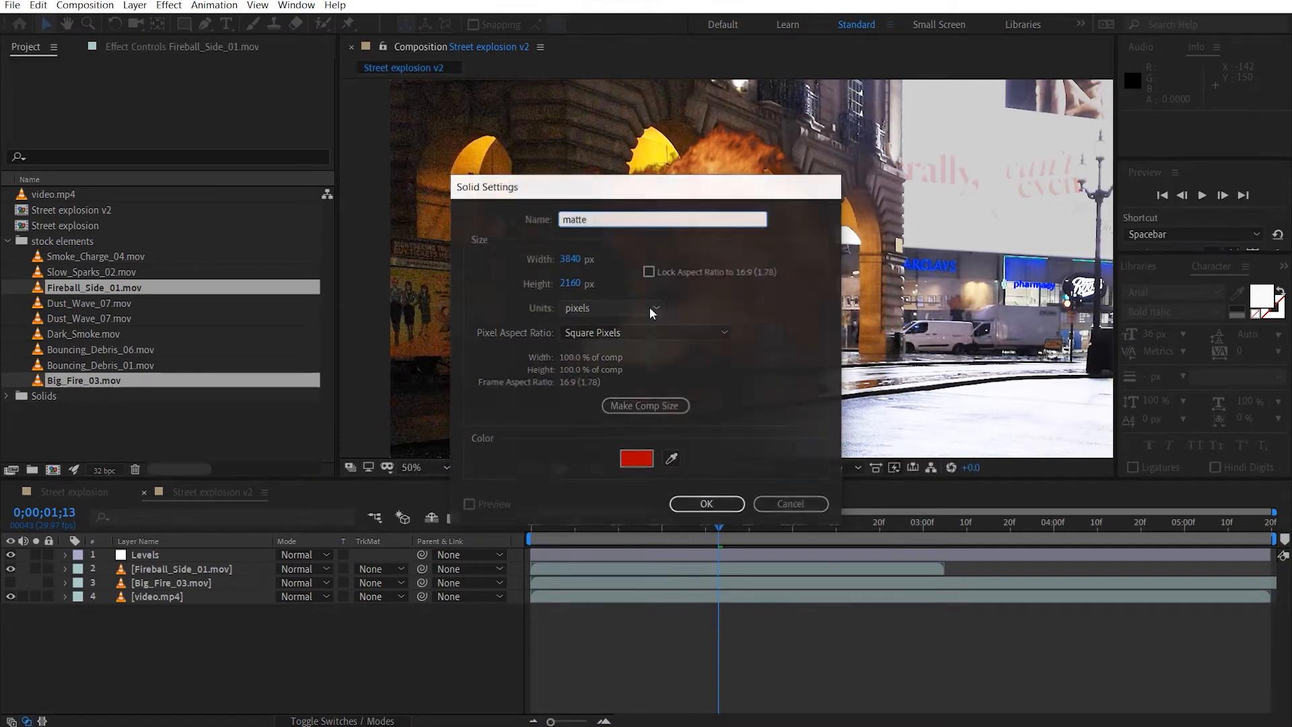
pyautogui.press('Return')
pyautogui.moveTo(189, 556); pyautogui.dragTo(191, 583)
pyautogui.click(10, 582)
pyautogui.click(9, 571)
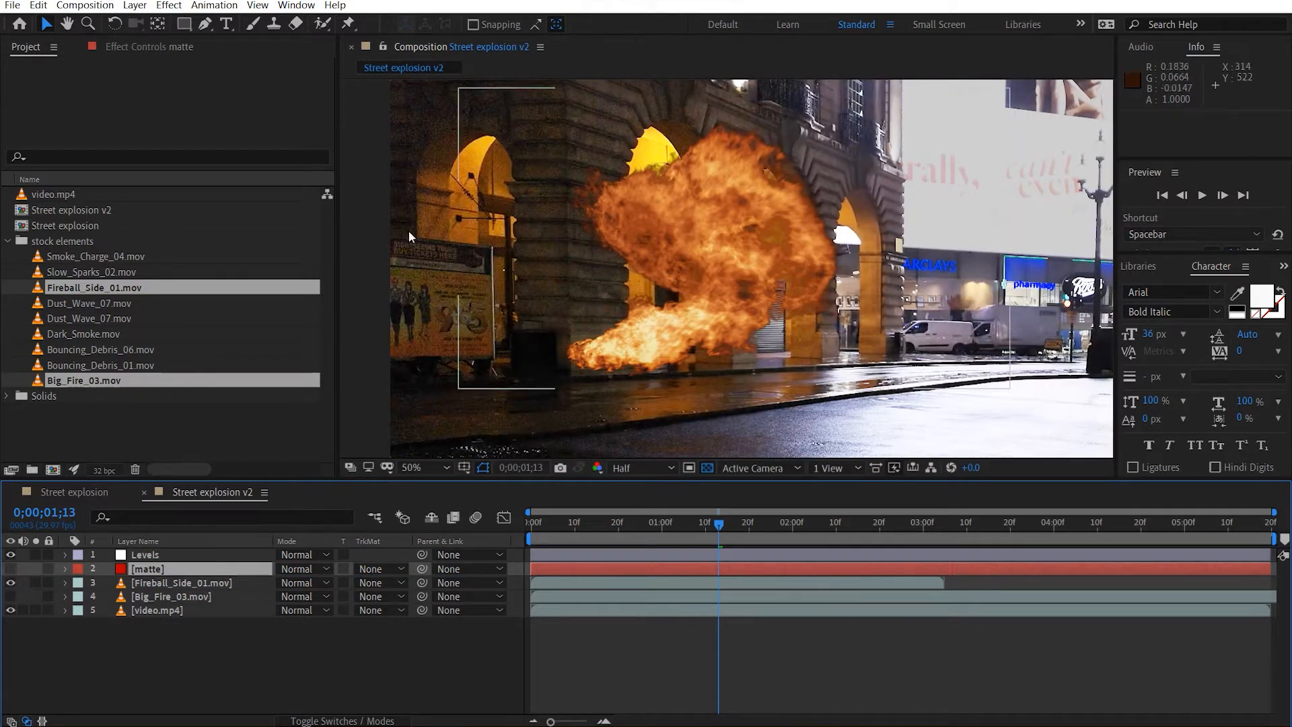
pyautogui.click(198, 582)
pyautogui.hotkey('ctrl', 'Up')
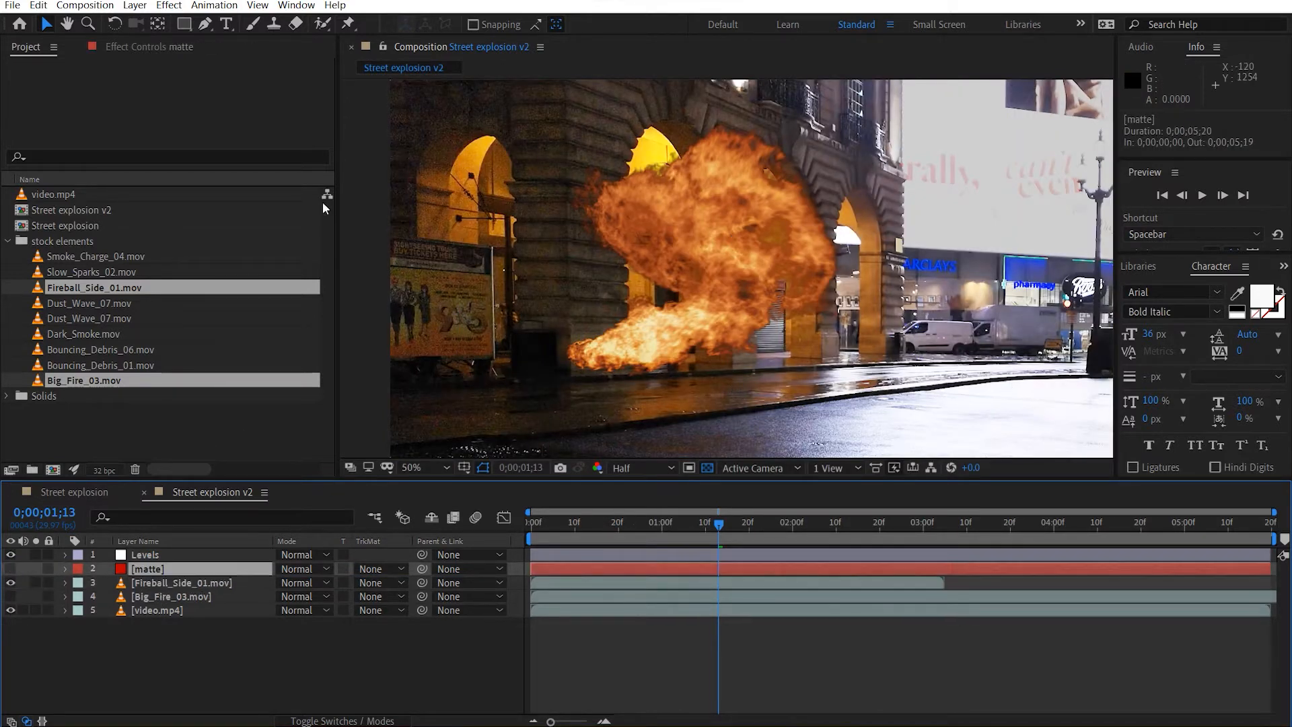
# With the fireball layer hidden, draw a Pen mask on the matte layer around the front pillar and the area beside the poster.
pyautogui.click(205, 24)
pyautogui.scroll(3, 471, 303)
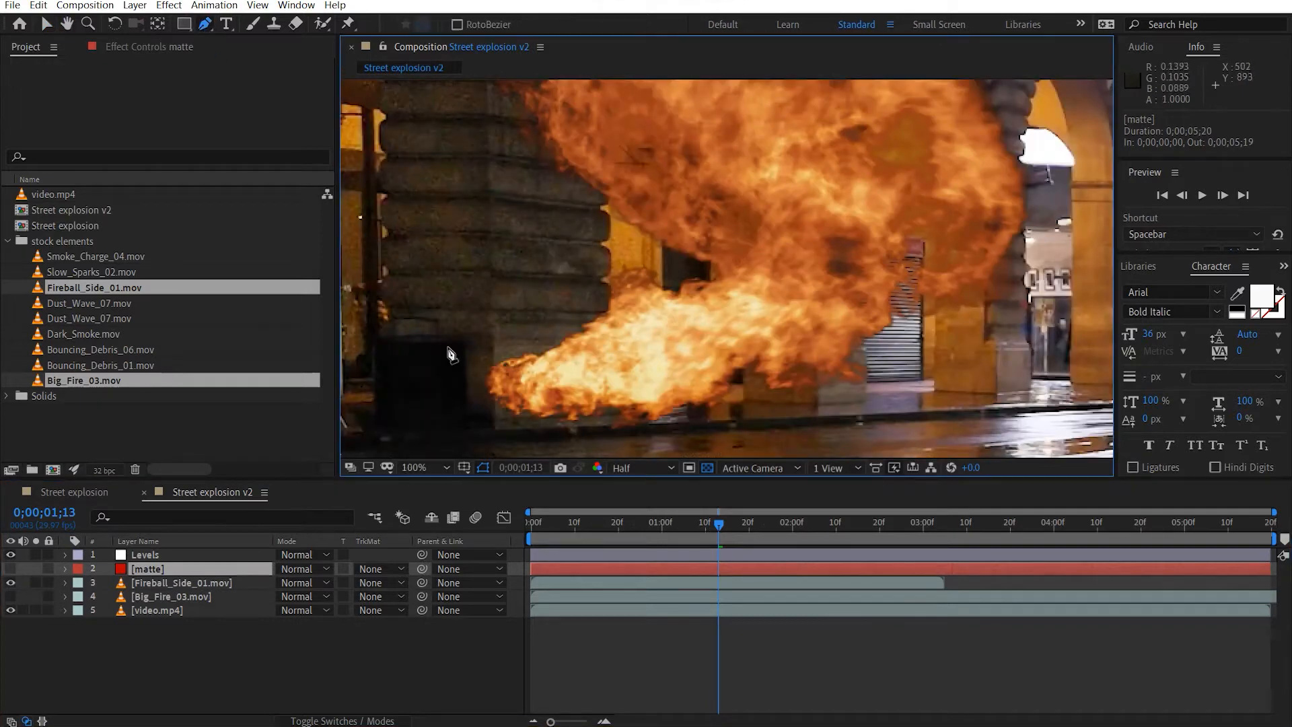
pyautogui.moveTo(589, 319); pyautogui.dragTo(677, 322)
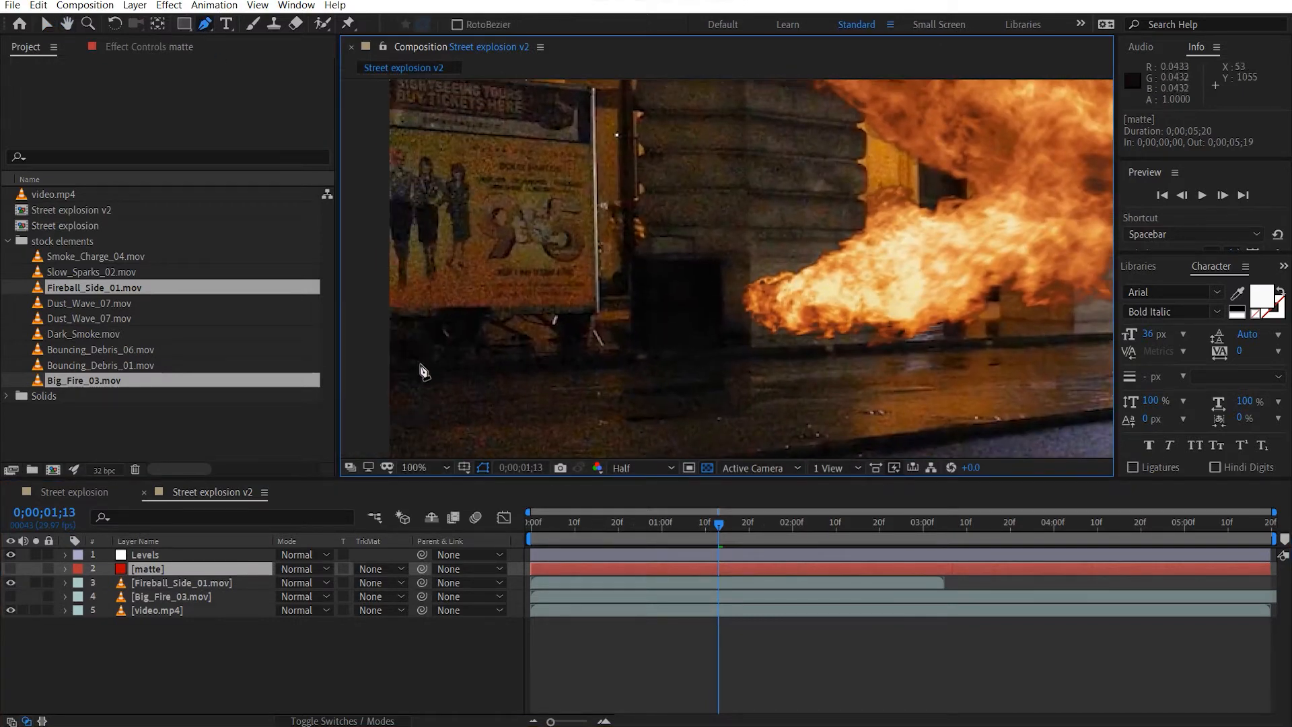
pyautogui.click(379, 386)
pyautogui.moveTo(836, 337); pyautogui.dragTo(855, 337)
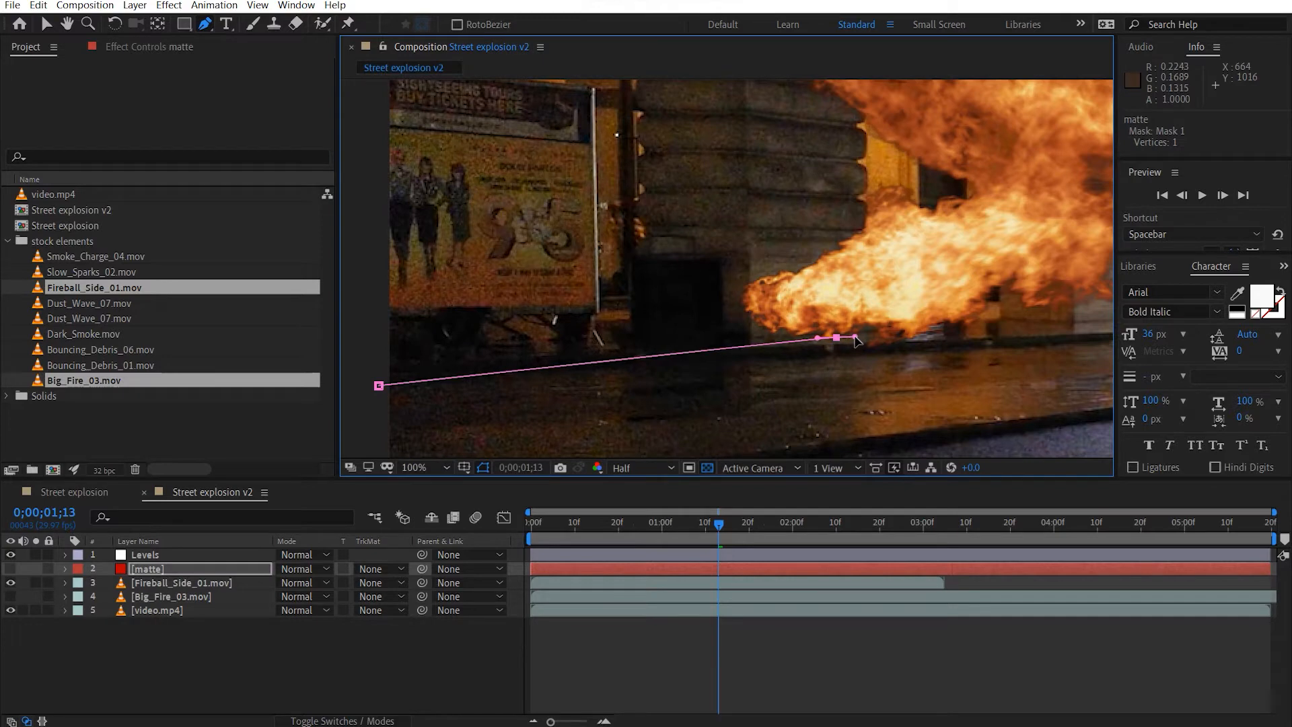
pyautogui.click(869, 337)
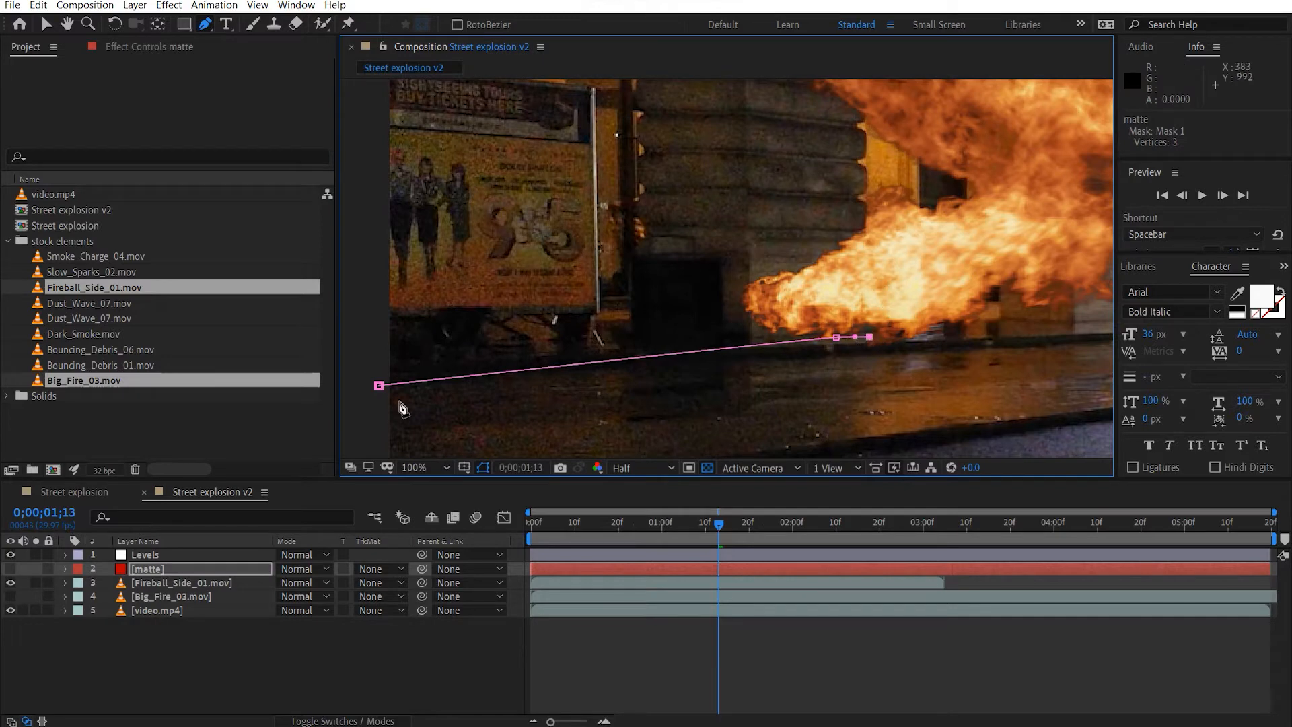
pyautogui.click(10, 583)
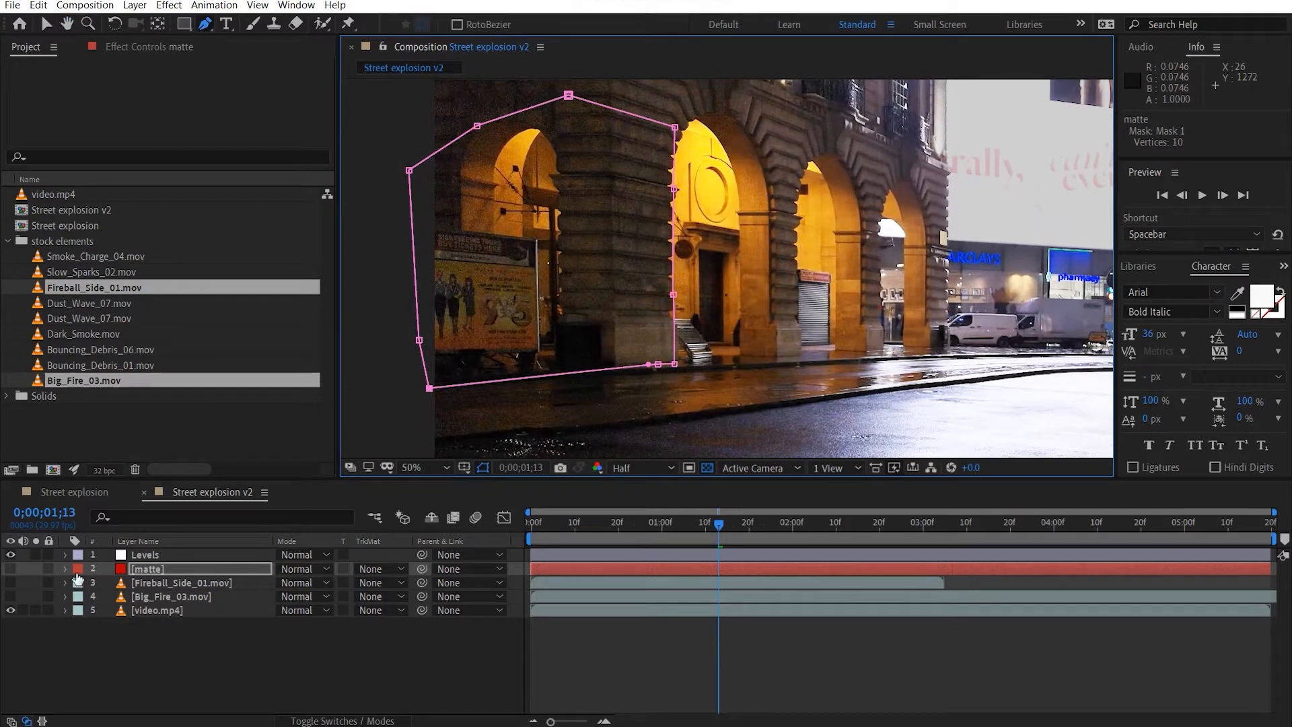
# Feather the matte layer's mask by 2 pixels.
pyautogui.press('f')
pyautogui.click(298, 597)
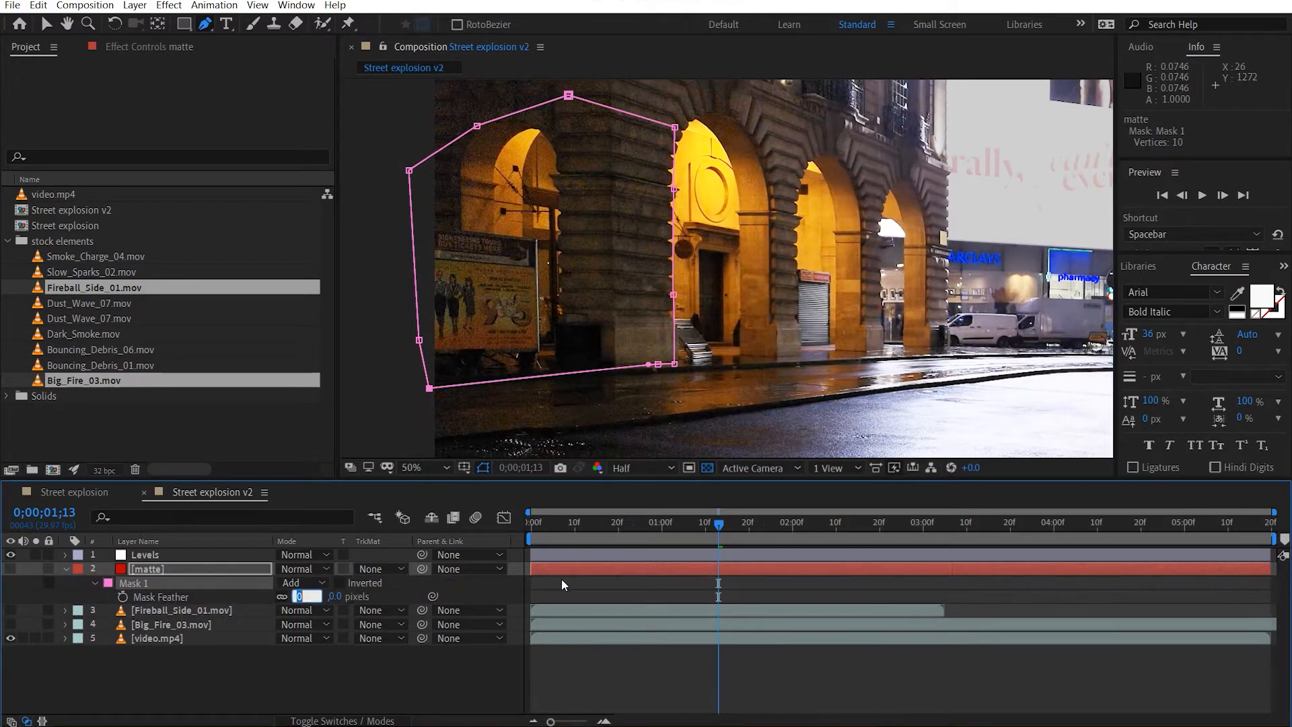
pyautogui.write('2')
pyautogui.press('Return')
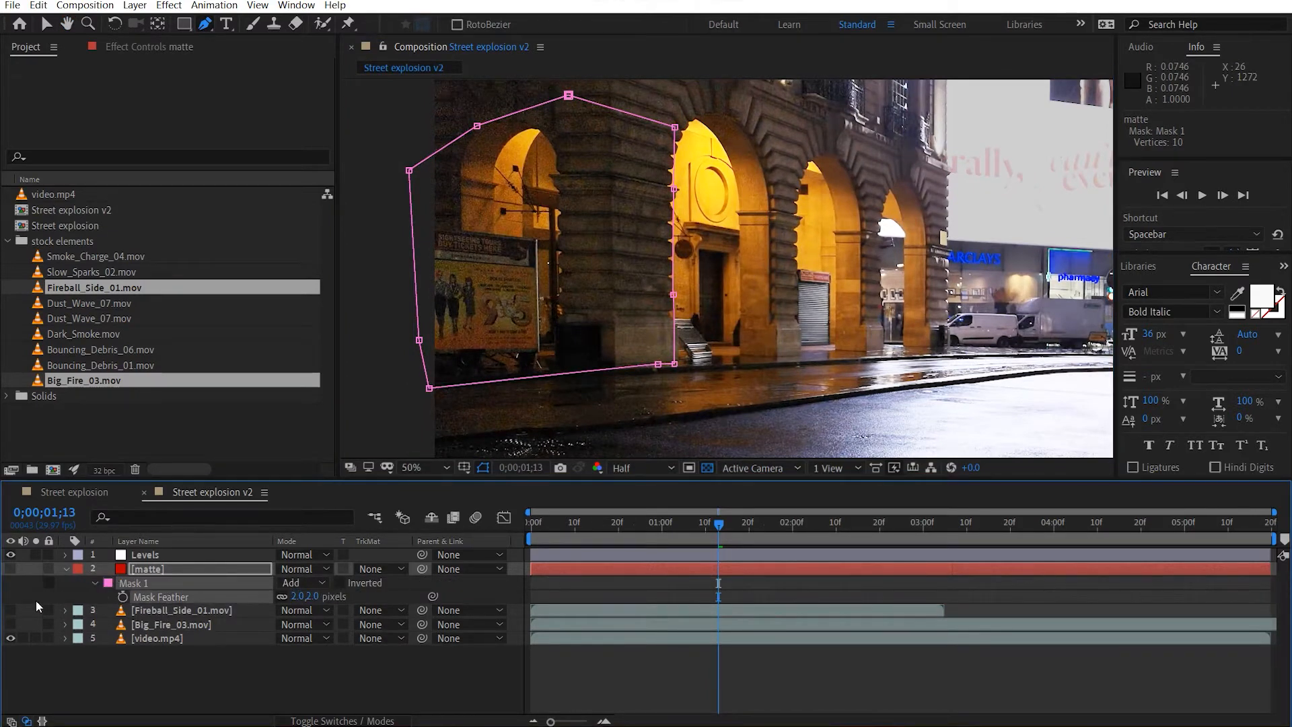
# Show the Fireball_Side_01.mov layer and set its track matte to Alpha Inverted using the matte layer.
pyautogui.click(10, 611)
pyautogui.click(372, 610)
pyautogui.click(446, 663)
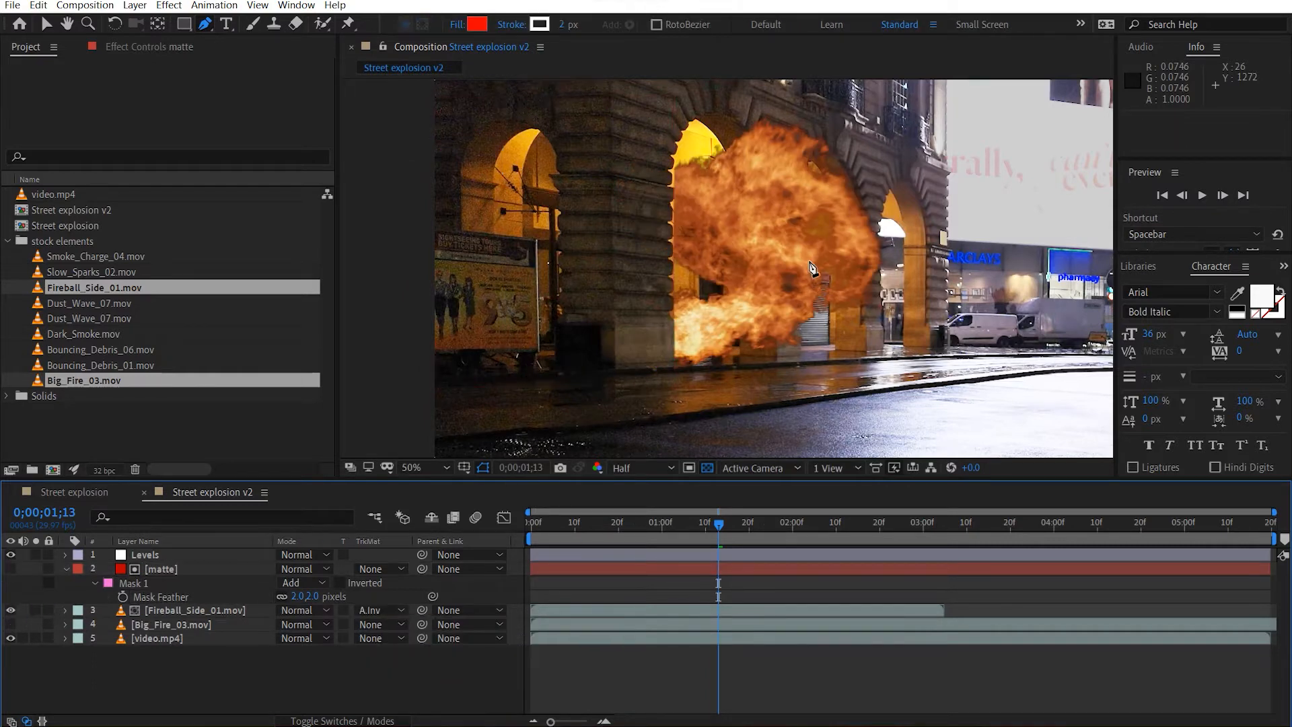
# Shift the matte layer's mask by about -7, -5 pixels so its edge follows the front pillar.
pyautogui.scroll(2, 683, 190)
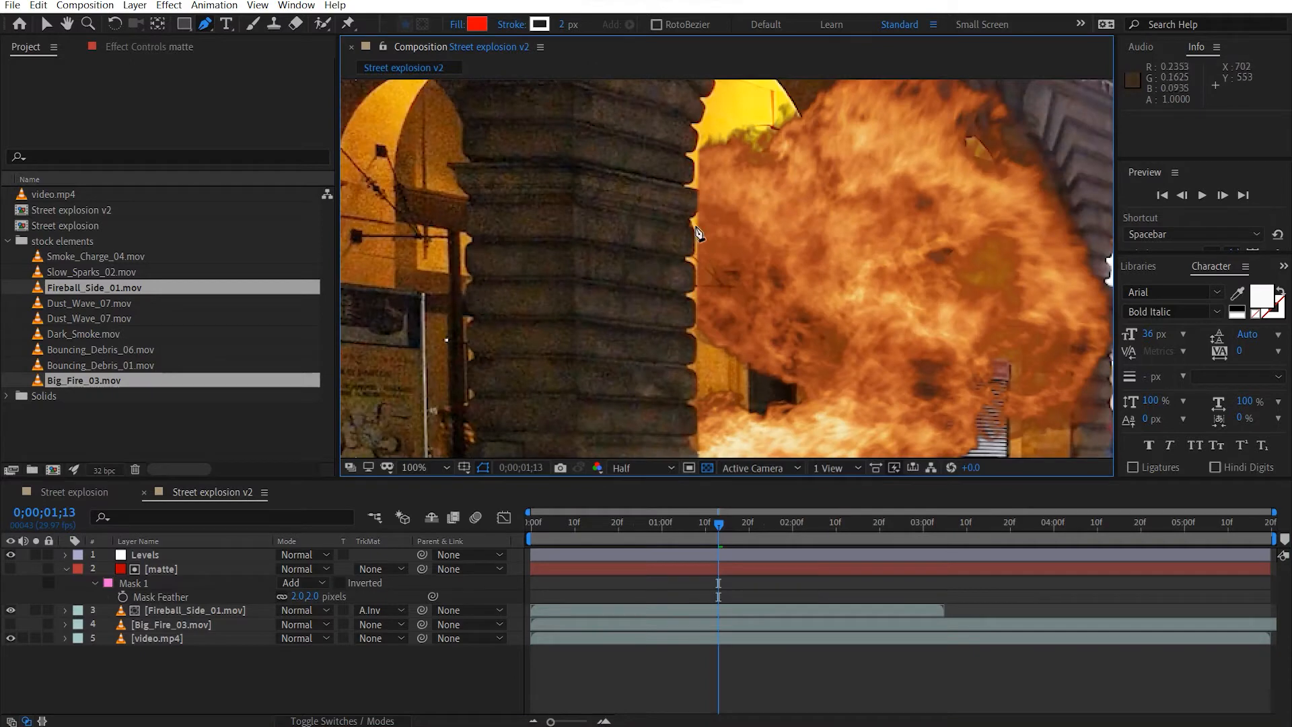
pyautogui.press('v')
pyautogui.click(195, 569)
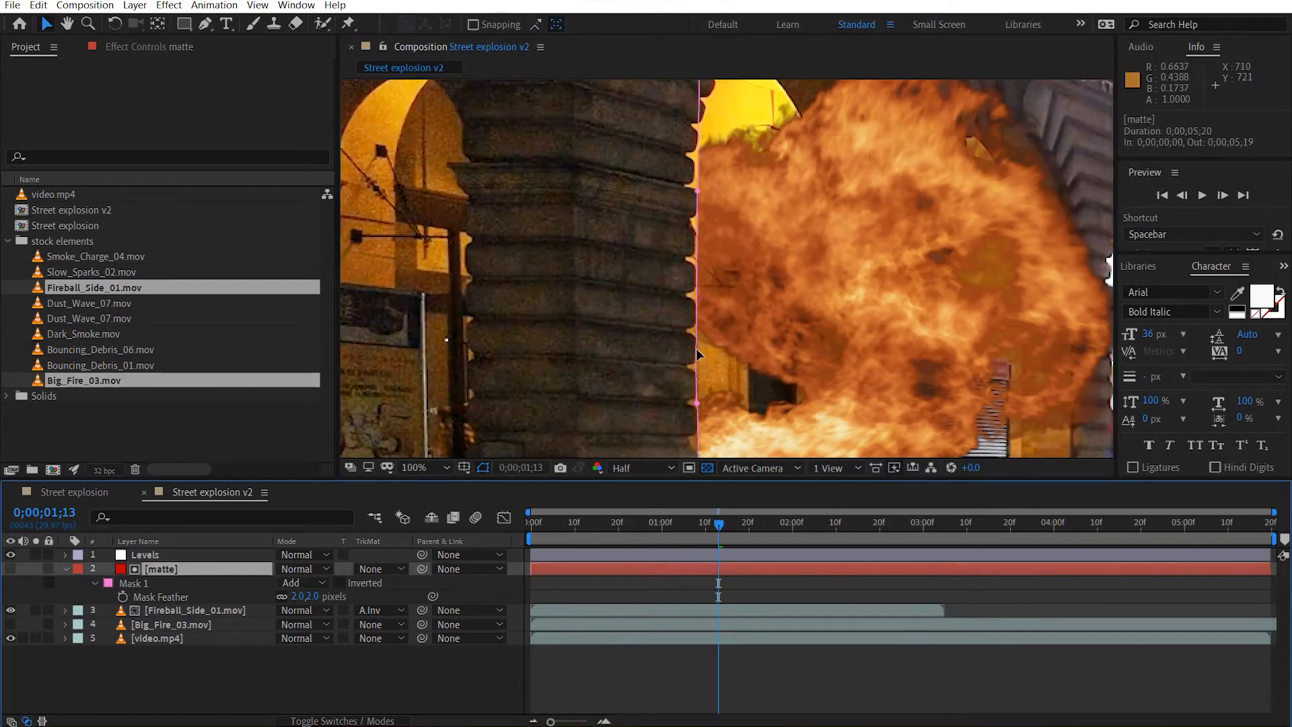
pyautogui.moveTo(698, 360); pyautogui.dragTo(694, 359)
pyautogui.moveTo(601, 335); pyautogui.dragTo(601, 334)
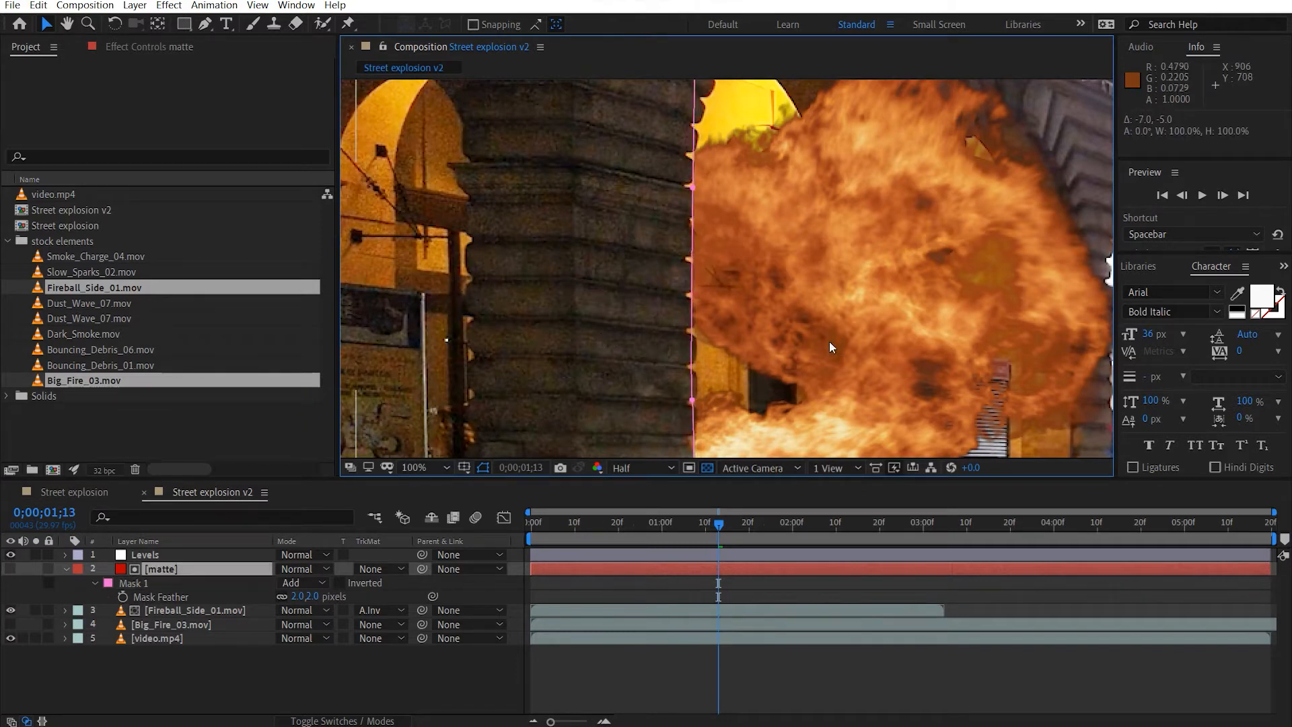
# Examine how the fireball's cut edge lines up with the front pillar, both from afar and close up.
pyautogui.click(770, 381)
pyautogui.scroll(-2, 791, 365)
pyautogui.scroll(2, 717, 326)
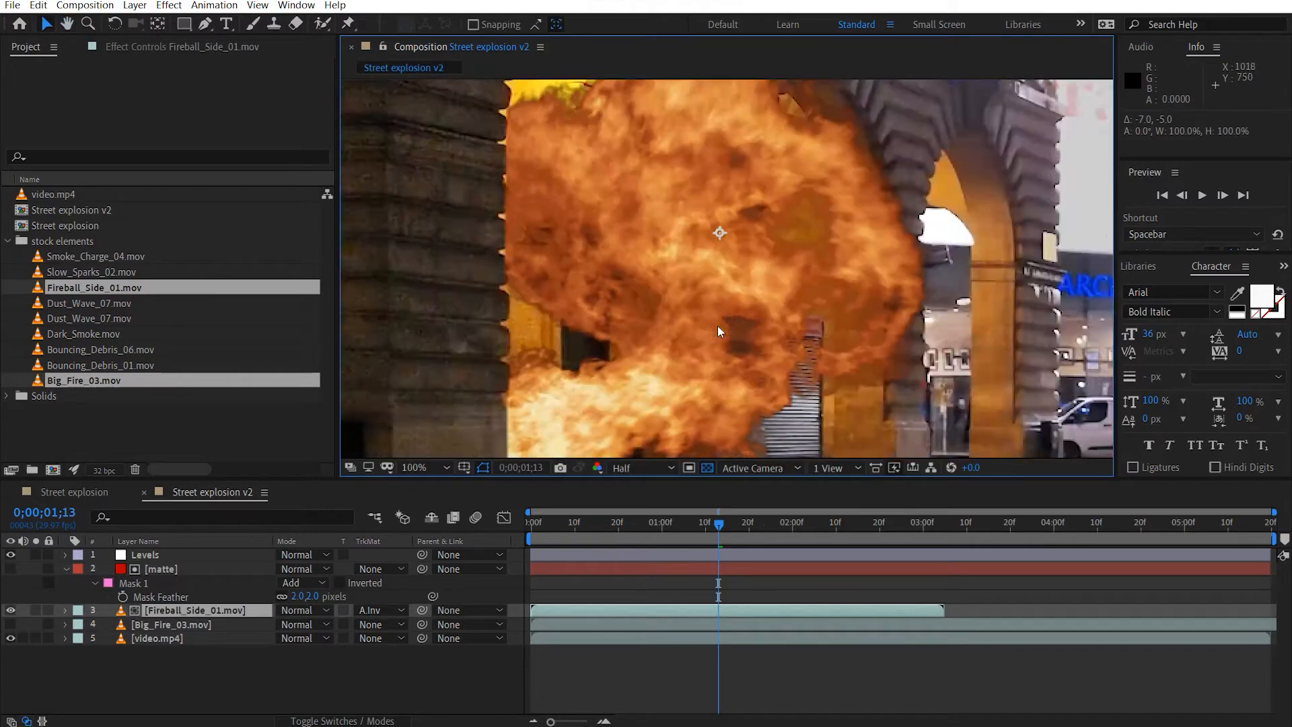
pyautogui.scroll(-2, 620, 318)
pyautogui.moveTo(675, 302); pyautogui.dragTo(609, 260)
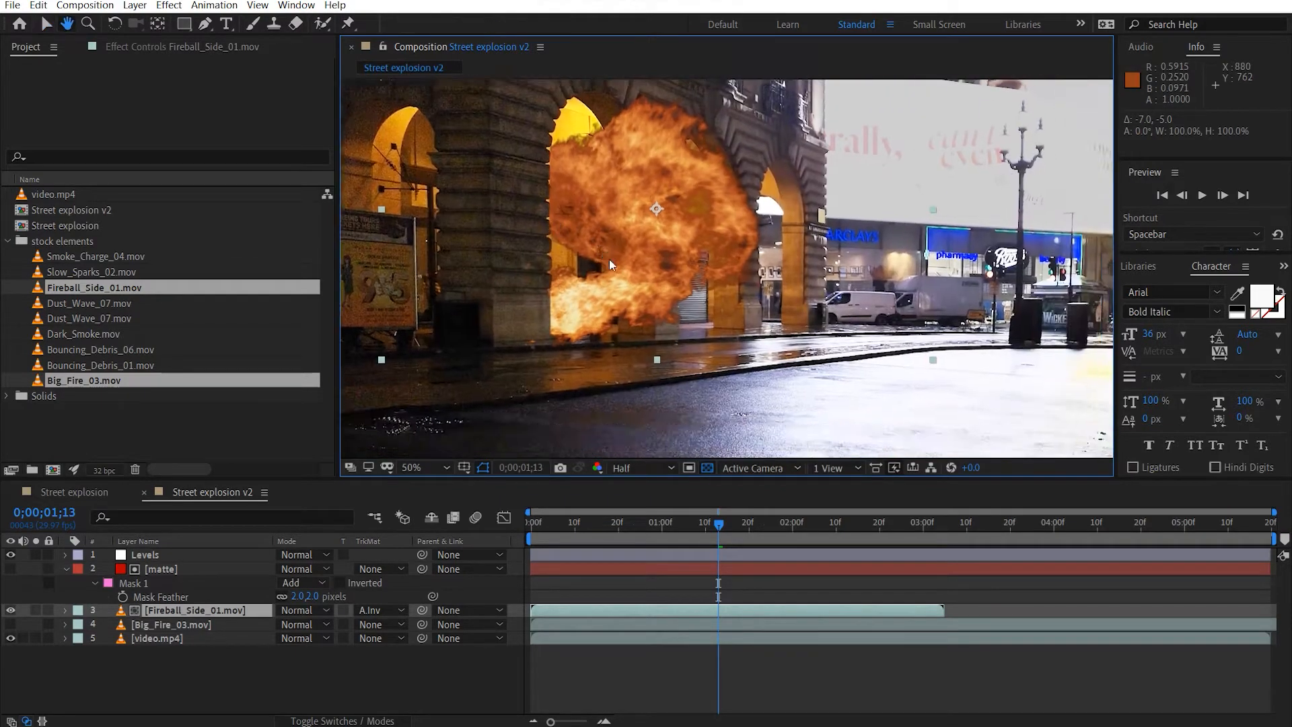
pyautogui.scroll(-2, 728, 280)
pyautogui.moveTo(732, 266); pyautogui.dragTo(645, 288)
pyautogui.scroll(2, 645, 288)
pyautogui.moveTo(453, 202); pyautogui.dragTo(641, 236)
pyautogui.scroll(1, 642, 236)
pyautogui.moveTo(539, 252); pyautogui.dragTo(579, 234)
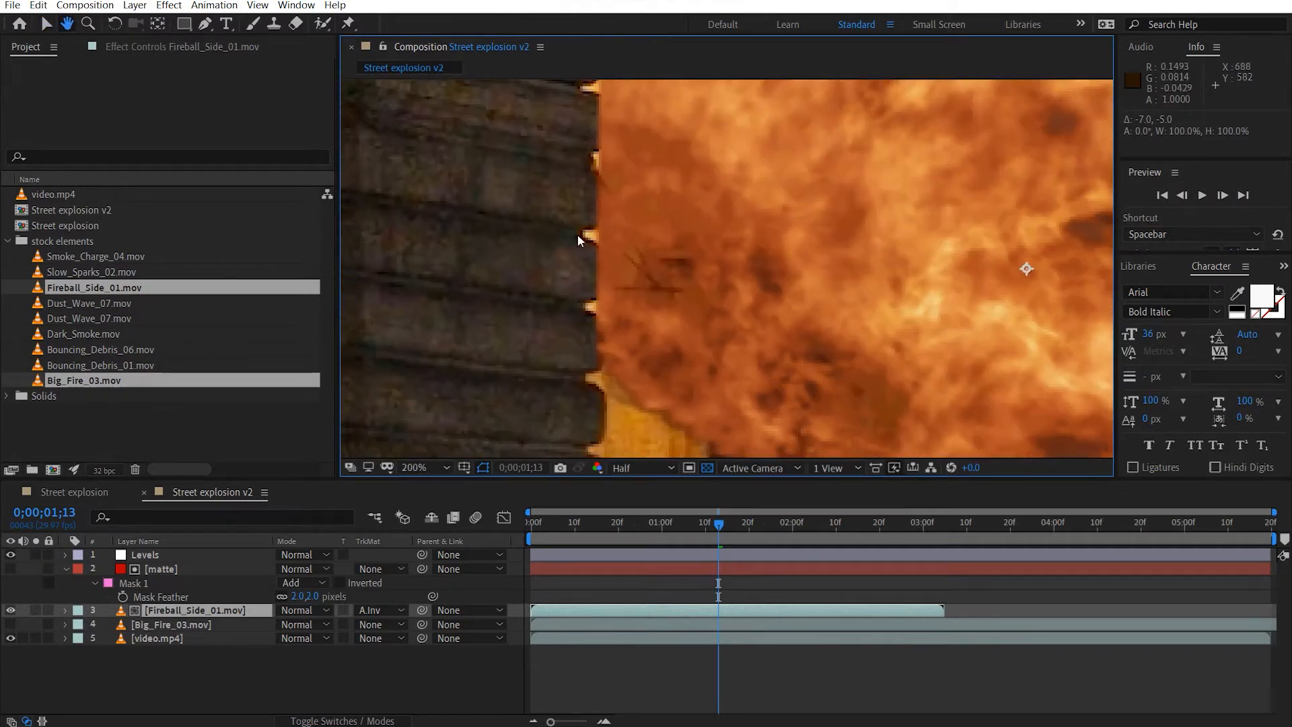
# Nudge the matte layer's mask about 3.5 pixels to the right along the pillar's edge.
pyautogui.click(204, 571)
pyautogui.click(594, 336)
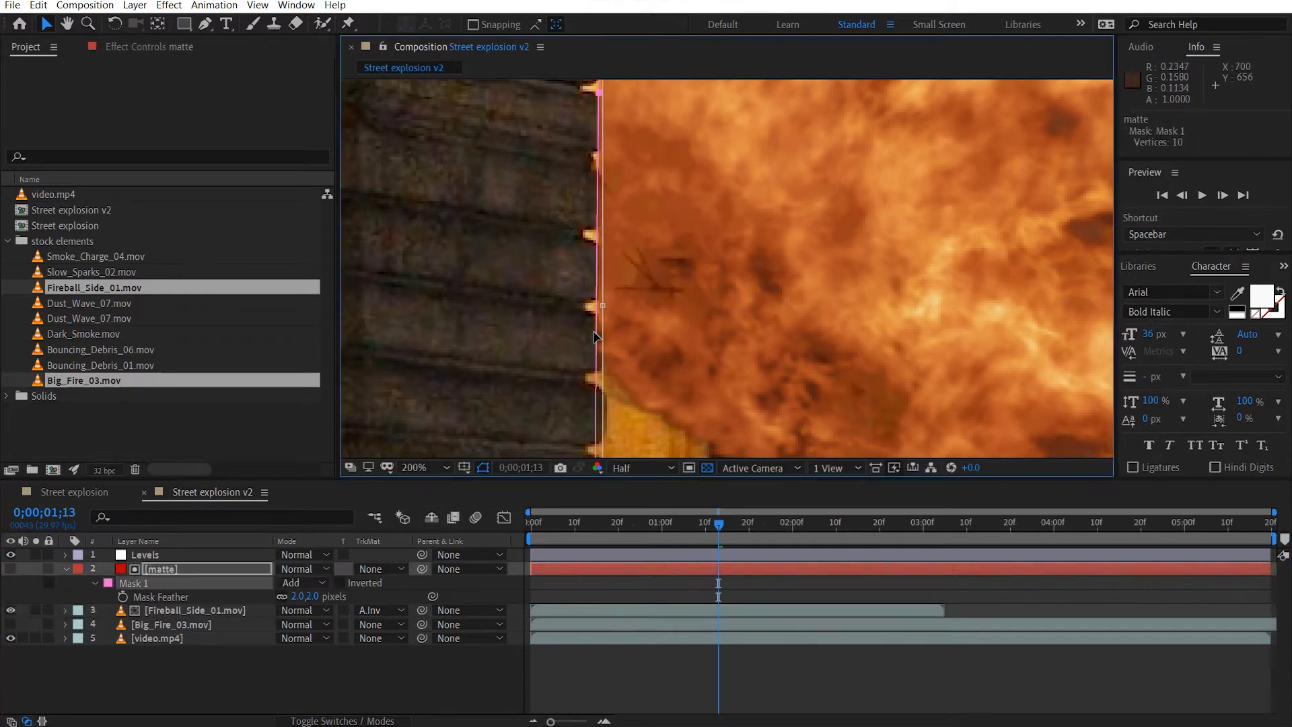
pyautogui.press('Right')
pyautogui.press('Right')
pyautogui.press('Right')
pyautogui.press('Right')
pyautogui.press('Right')
pyautogui.press('Left')
pyautogui.press('Left')
pyautogui.press('Left')
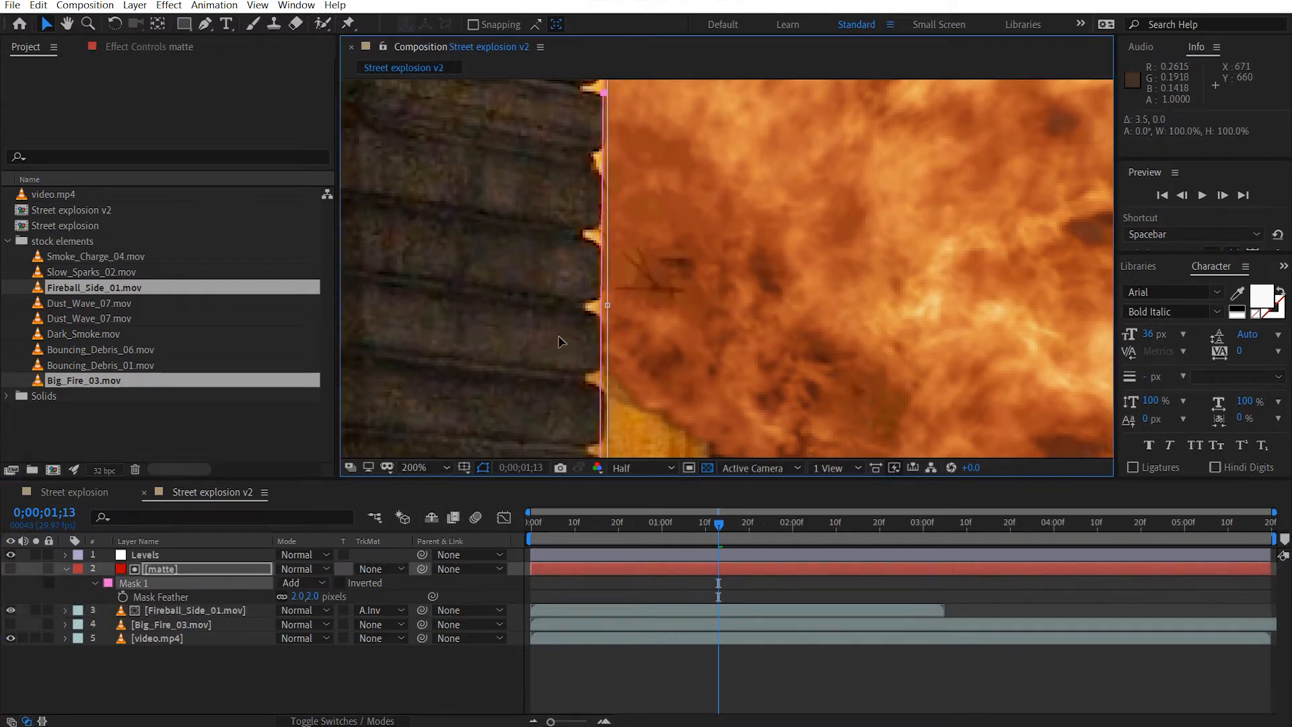
pyautogui.doubleClick(697, 421)
pyautogui.click(740, 416)
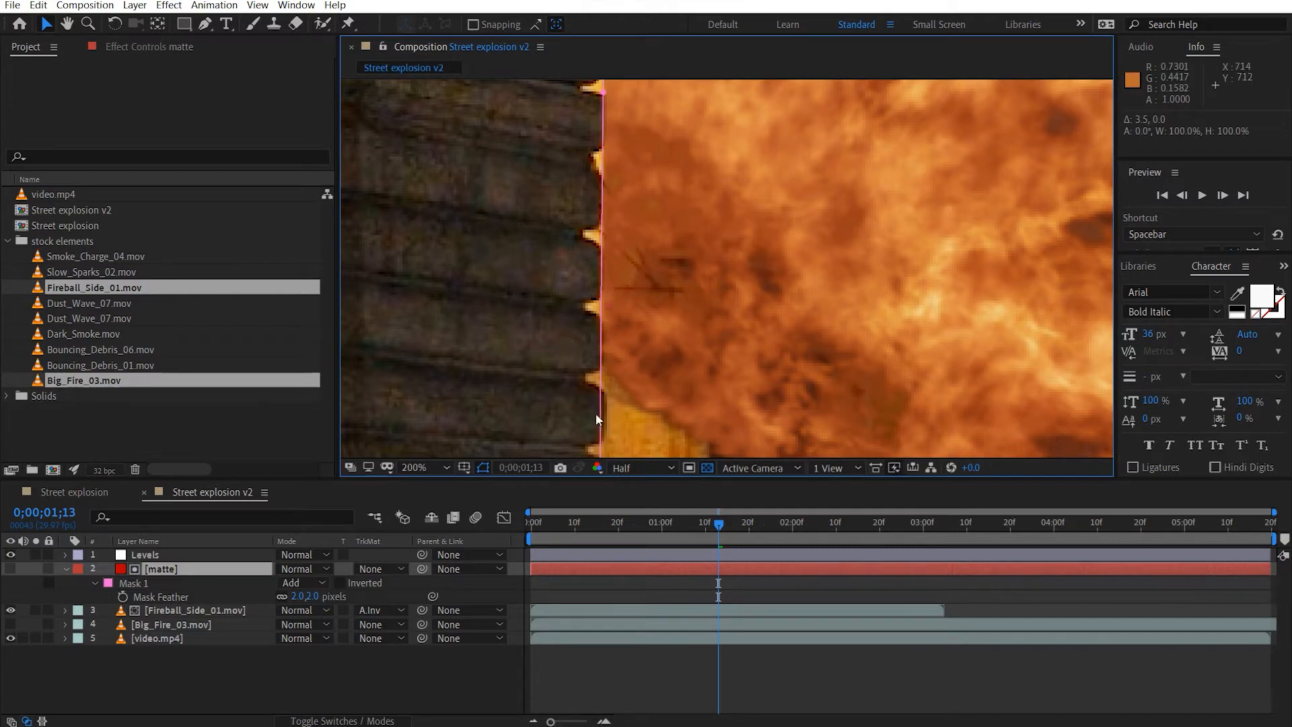
# Set the matte layer's mask feather to 3 pixels.
pyautogui.click(296, 596)
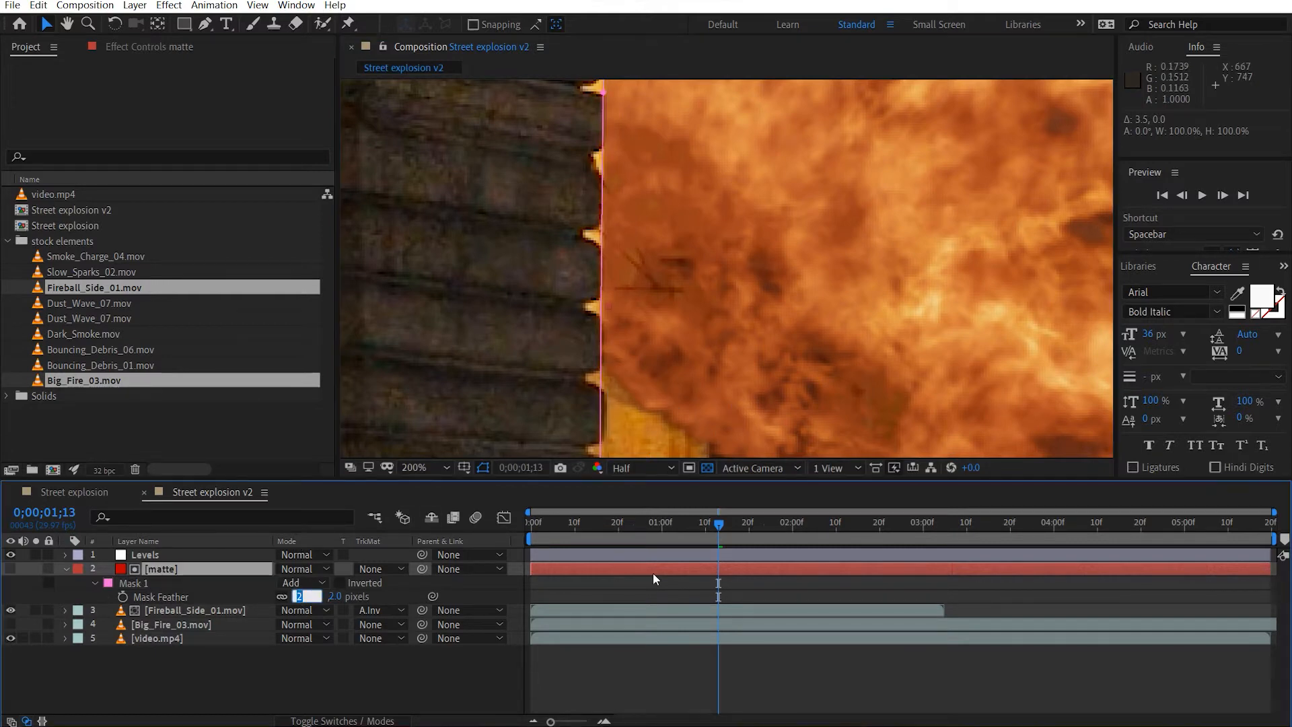
pyautogui.press('Return')
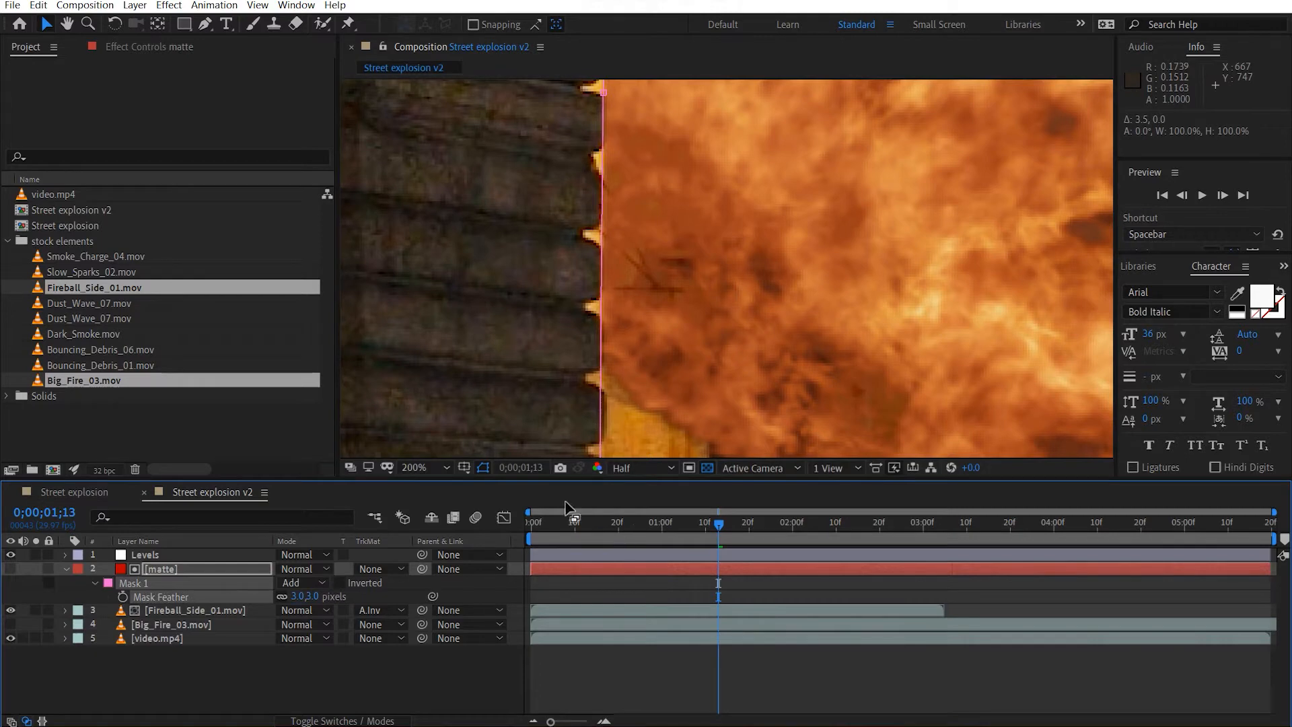
pyautogui.scroll(-4, 759, 326)
pyautogui.press('v')
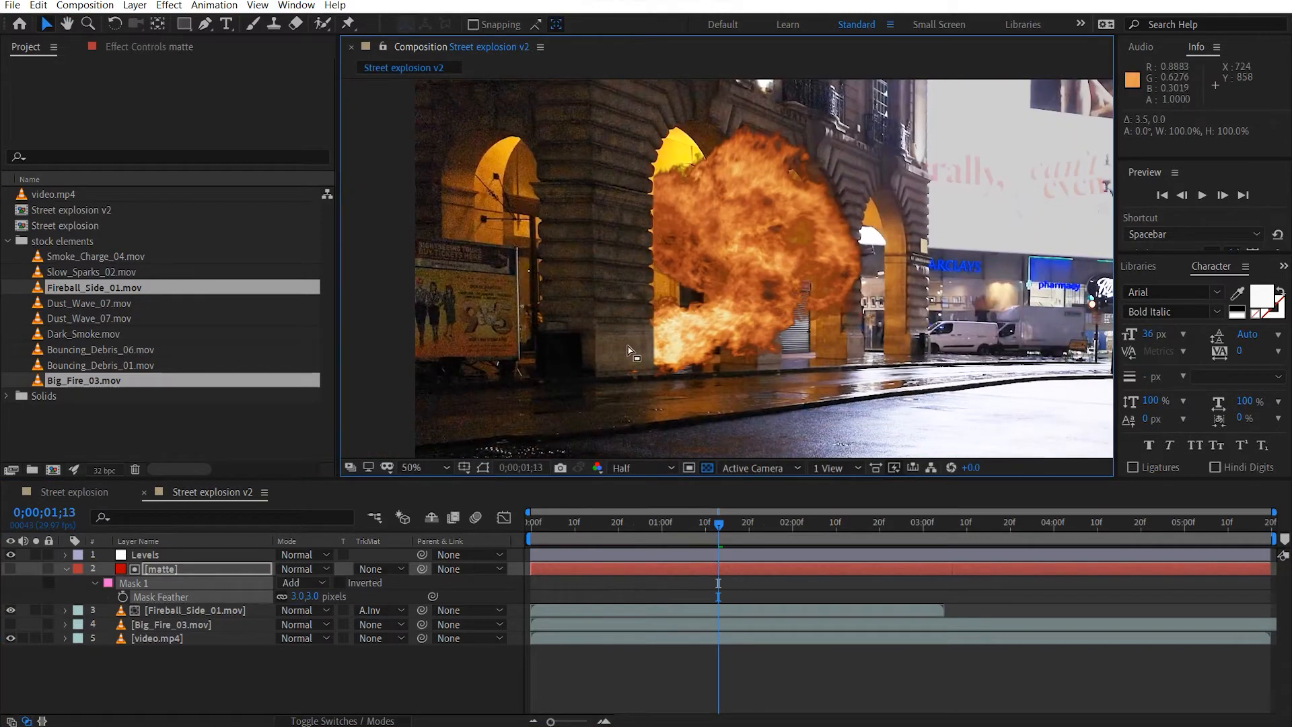
# Rotate the Fireball_Side_01.mov layer to 8° and move it to about 1028, 642.
pyautogui.click(215, 610)
pyautogui.press('r')
pyautogui.moveTo(303, 625); pyautogui.dragTo(312, 624)
pyautogui.moveTo(720, 312); pyautogui.dragTo(724, 320)
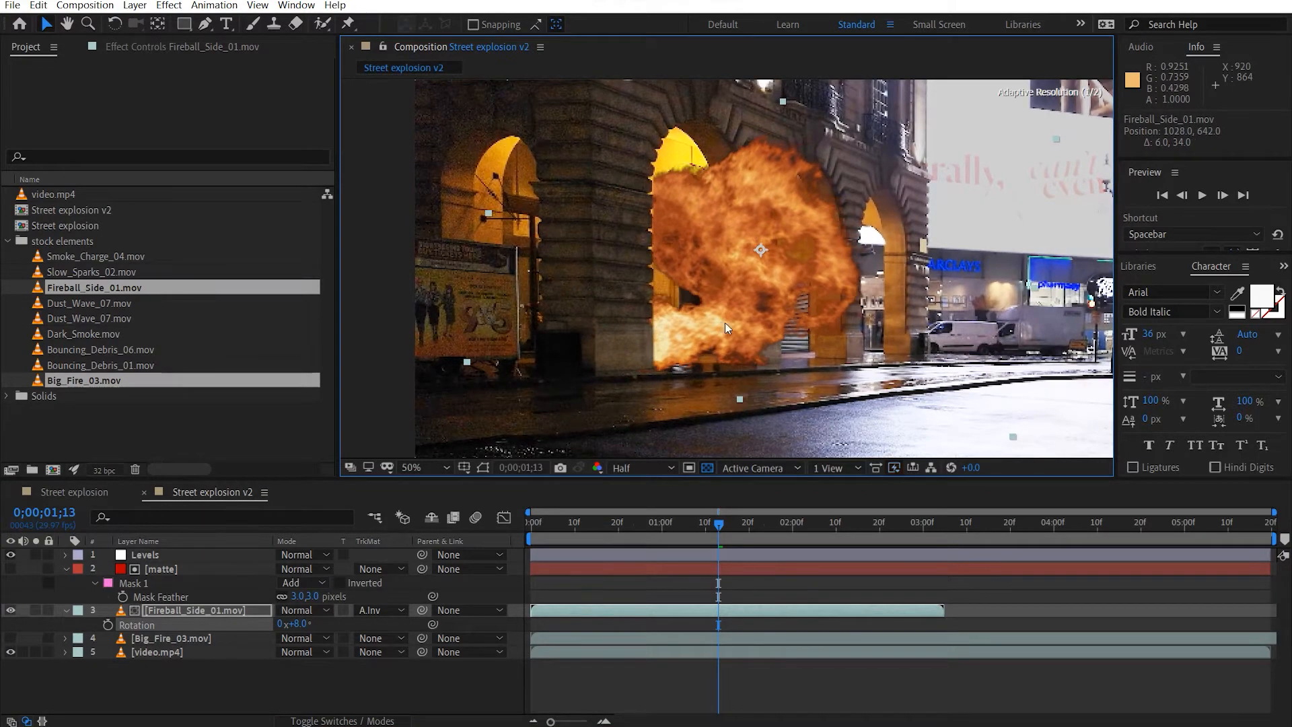
pyautogui.press(',')
pyautogui.press(',')
pyautogui.press('/')
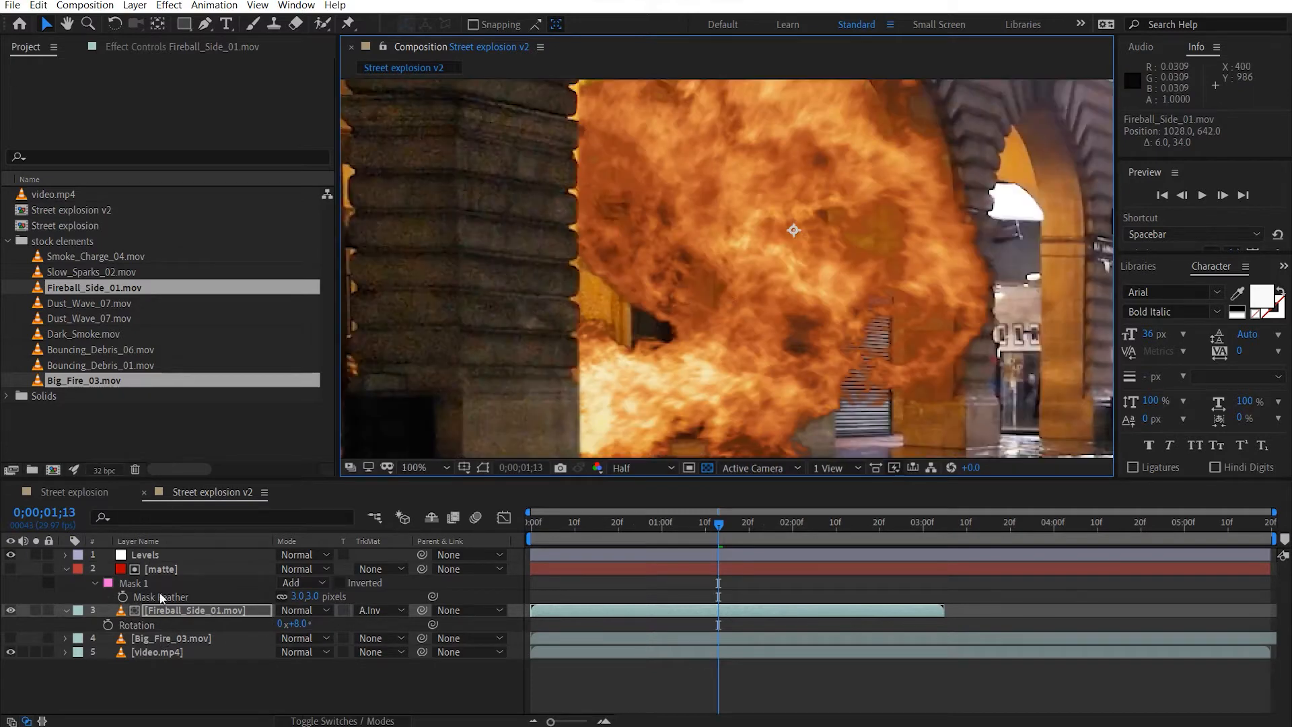
# With Big_Fire_03.mov shown and the fireball hidden, move the fire at 0;00;01;23 to the base of the arches, about 836, 664.
pyautogui.click(171, 637)
pyautogui.click(11, 639)
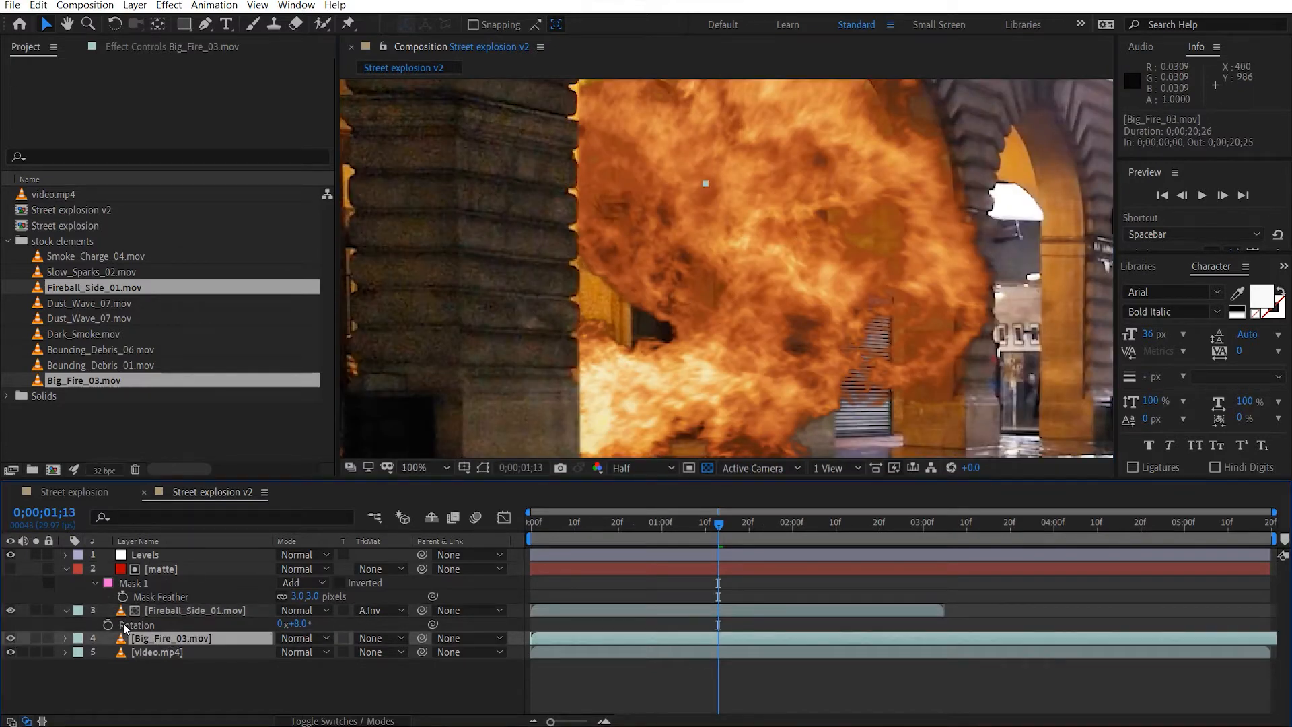
pyautogui.scroll(-4, 725, 336)
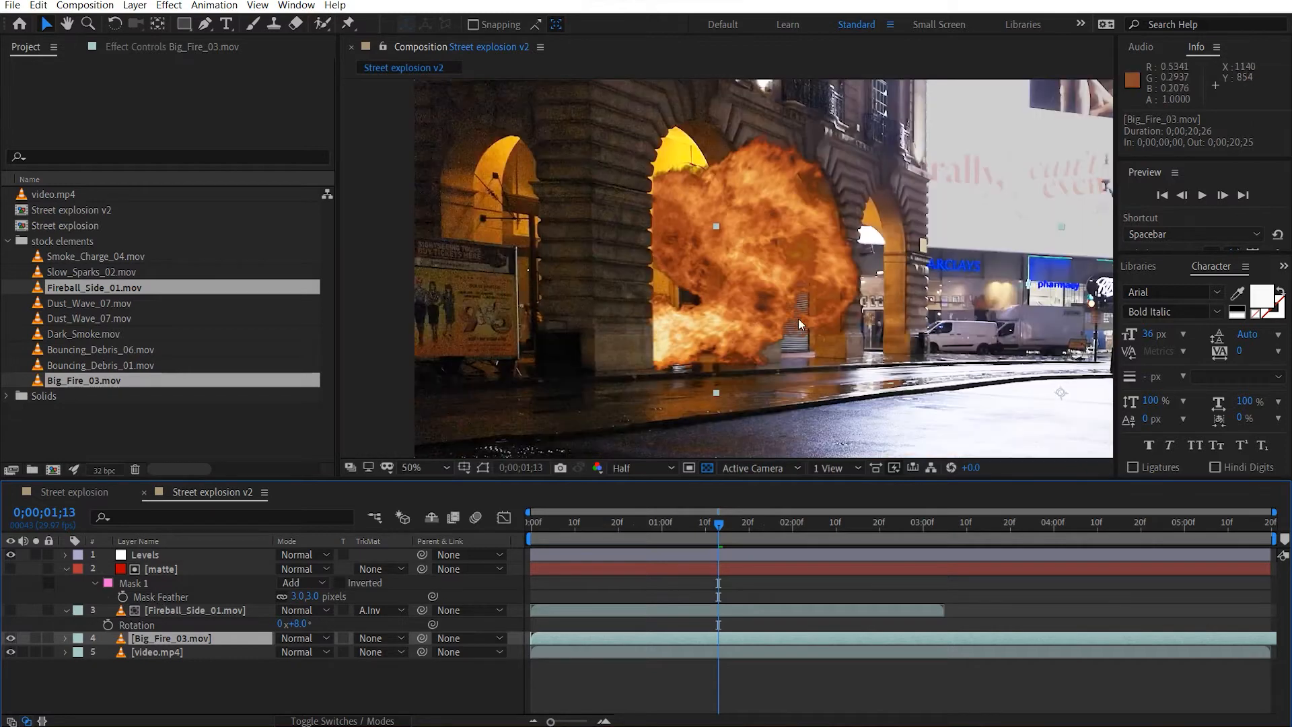
pyautogui.scroll(1, 812, 333)
pyautogui.moveTo(677, 528); pyautogui.dragTo(764, 531)
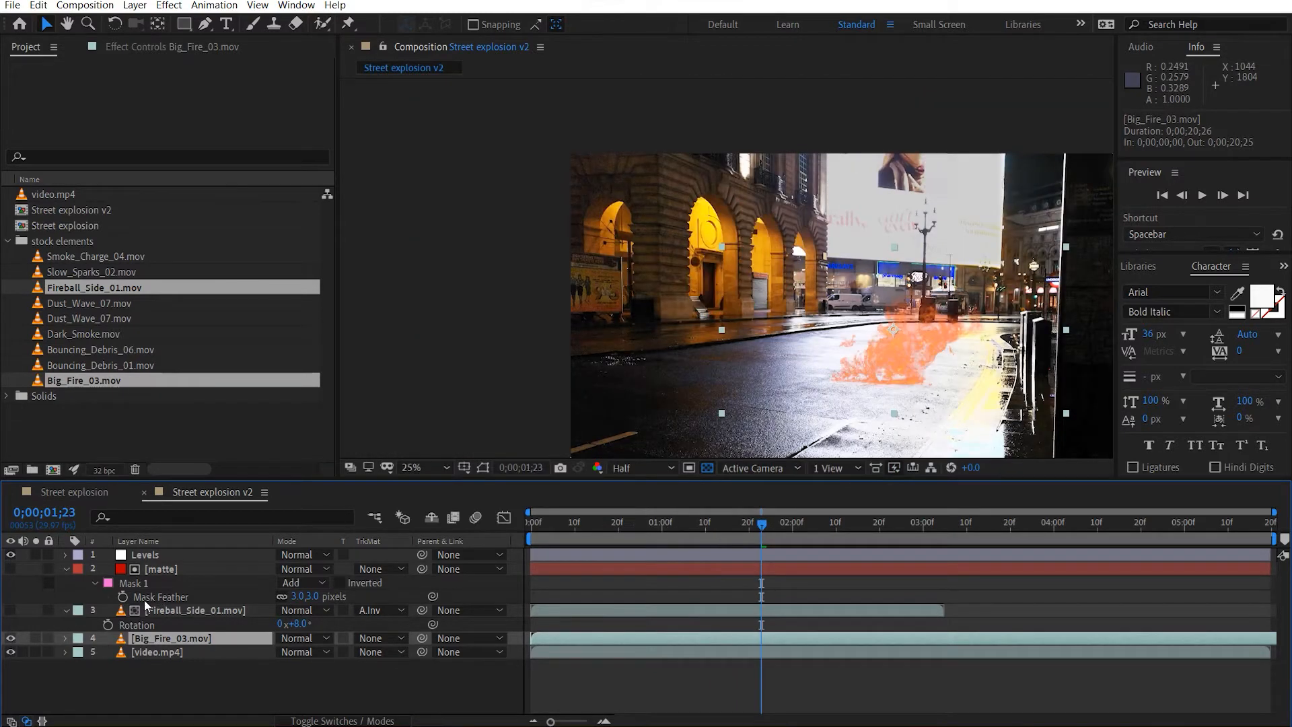
pyautogui.moveTo(917, 358); pyautogui.dragTo(734, 290)
# Rotate the Big_Fire_03.mov layer slightly counterclockwise to follow the slope of the pavement at the arches.
pyautogui.scroll(2, 730, 289)
pyautogui.scroll(2, 729, 289)
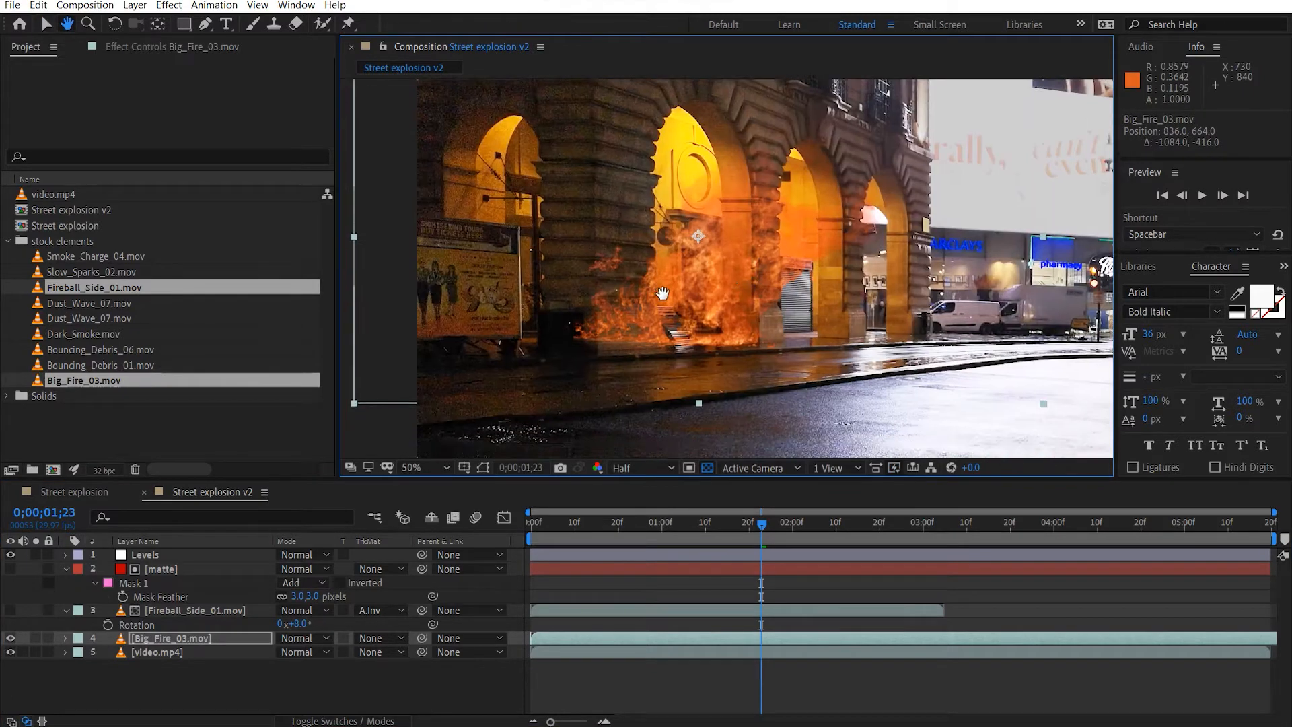
pyautogui.press('r')
pyautogui.moveTo(298, 654); pyautogui.dragTo(294, 652)
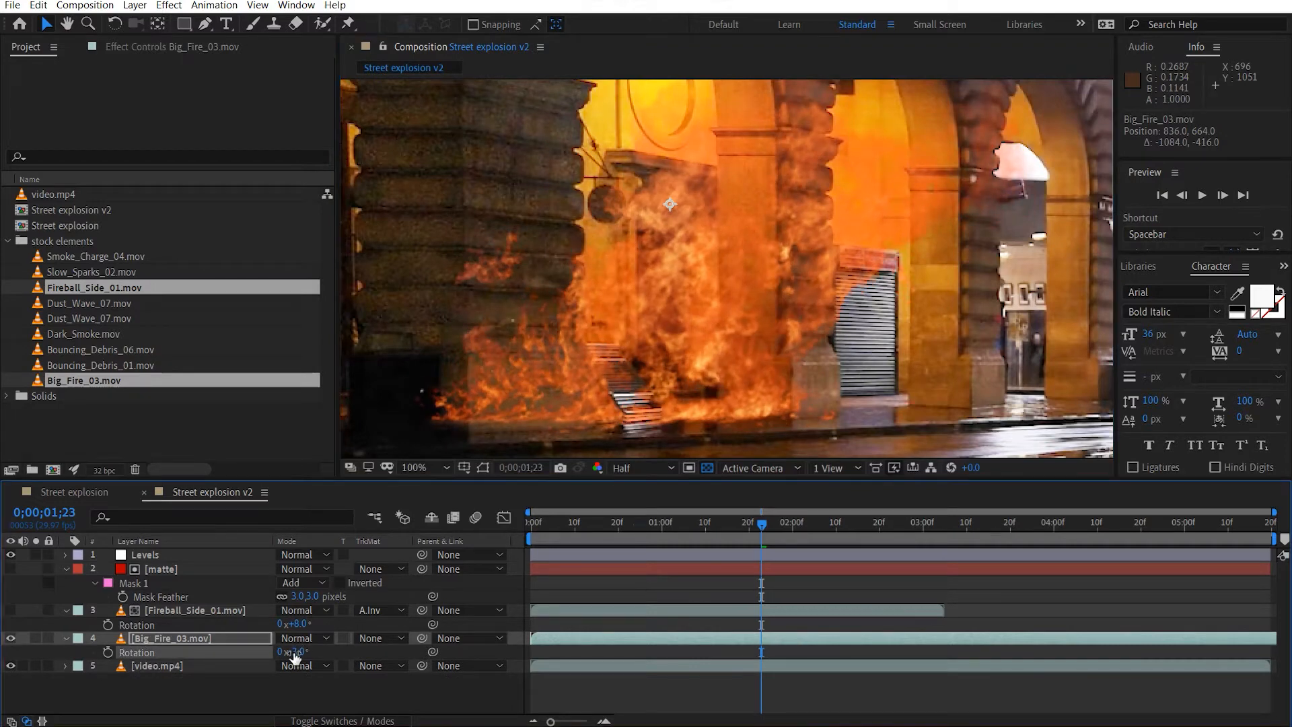
# Scale the Big_Fire_03.mov layer to 85% and move it to about 850, 725.
pyautogui.press('s')
pyautogui.moveTo(326, 653); pyautogui.dragTo(320, 652)
pyautogui.click(327, 651)
pyautogui.write('85')
pyautogui.press('Return')
pyautogui.moveTo(655, 334); pyautogui.dragTo(665, 375)
# Draw a rectangular mask on Big_Fire_03.mov across the pavement below the flames and set its mode to Subtract.
pyautogui.click(184, 24)
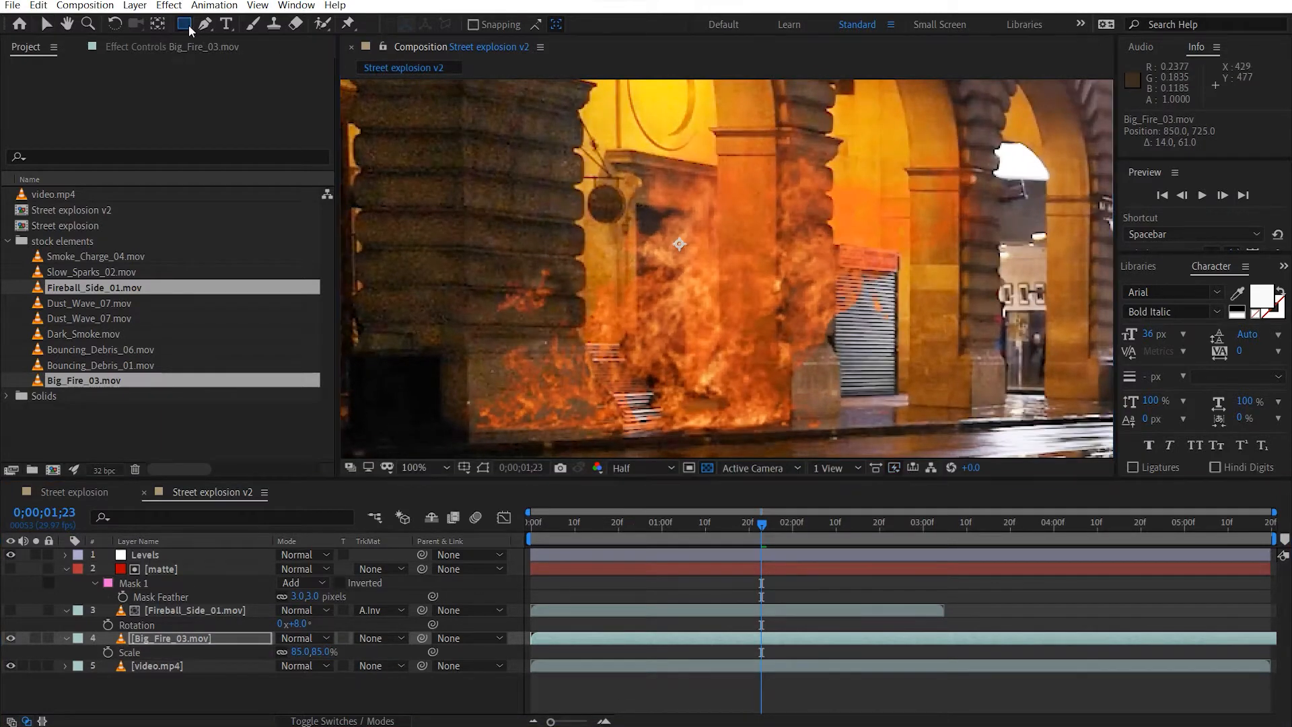
pyautogui.scroll(-2, 753, 186)
pyautogui.moveTo(900, 377); pyautogui.dragTo(558, 307)
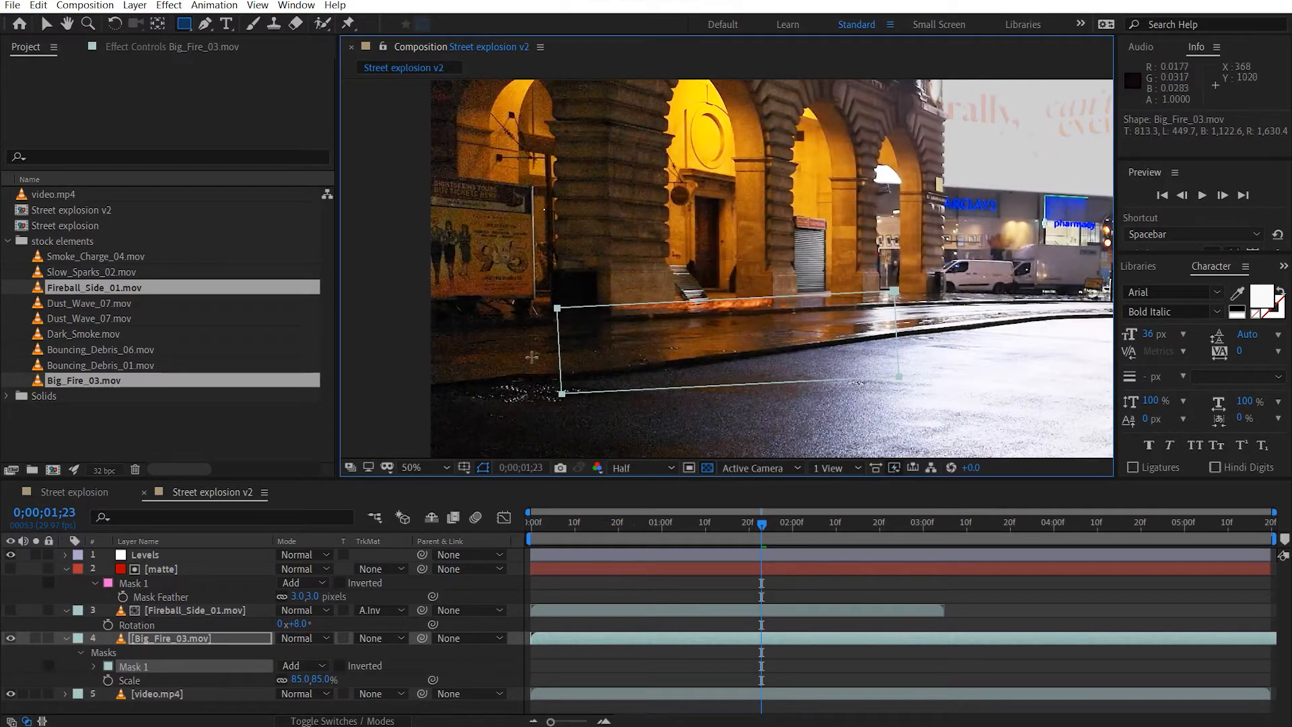
pyautogui.click(308, 669)
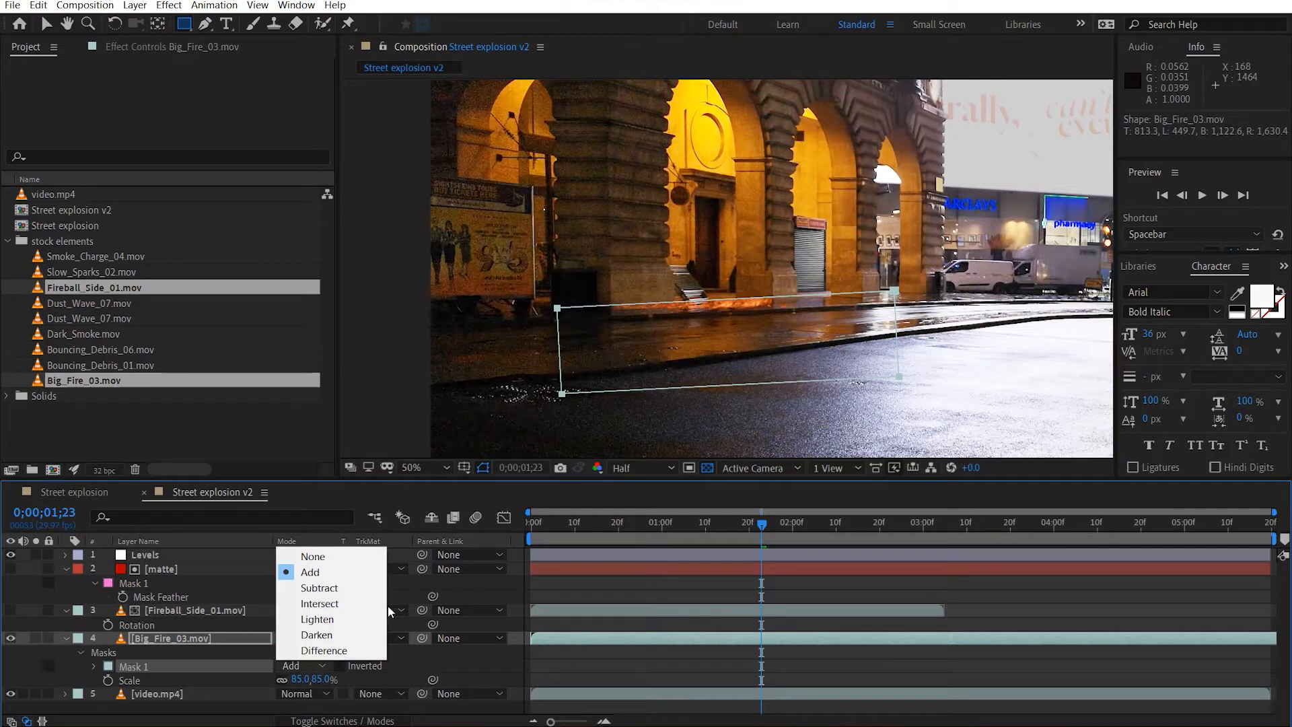
pyautogui.click(363, 589)
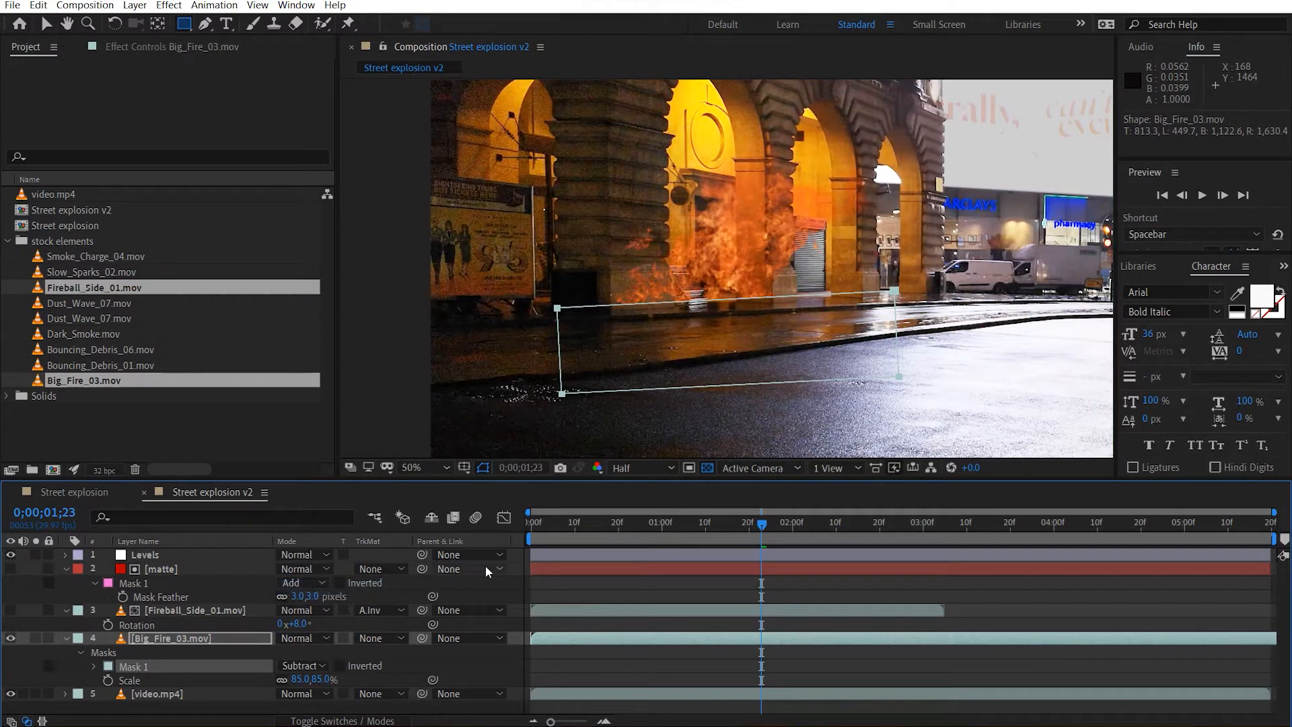
# Set the feather of the Big_Fire_03.mov mask to 10 pixels.
pyautogui.press('f')
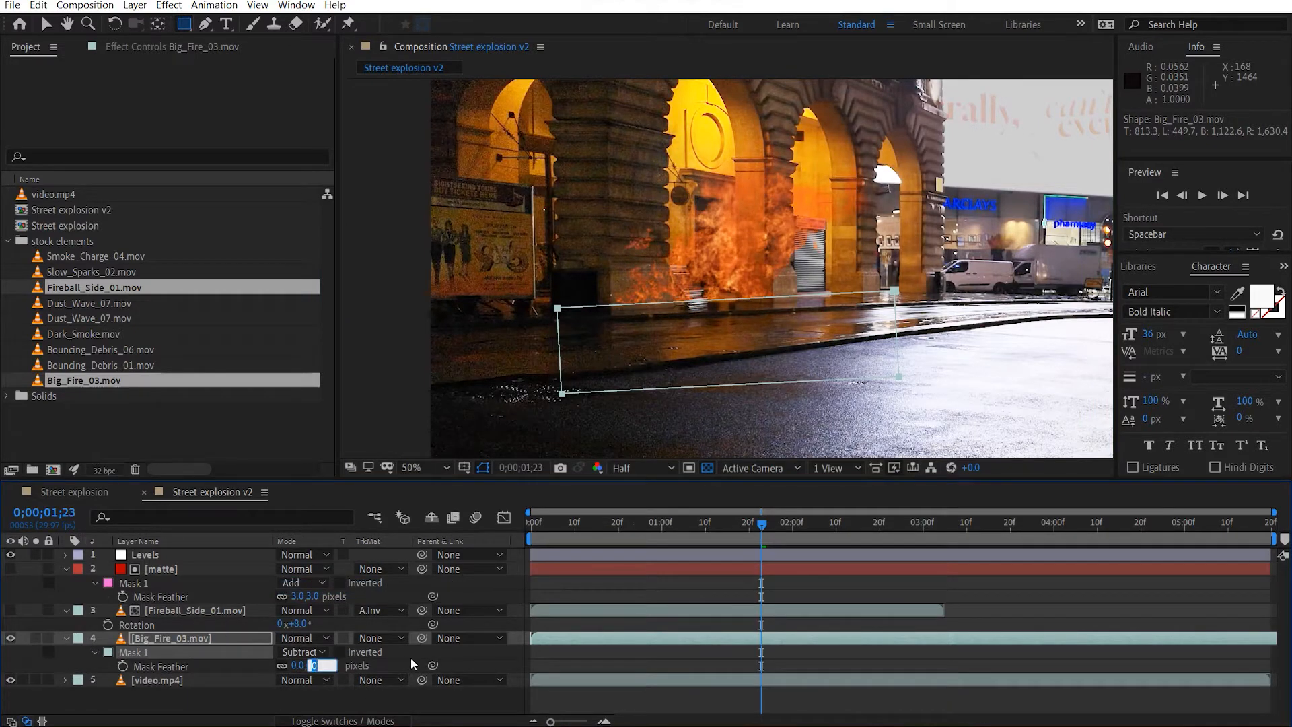
pyautogui.write('10')
pyautogui.press('Return')
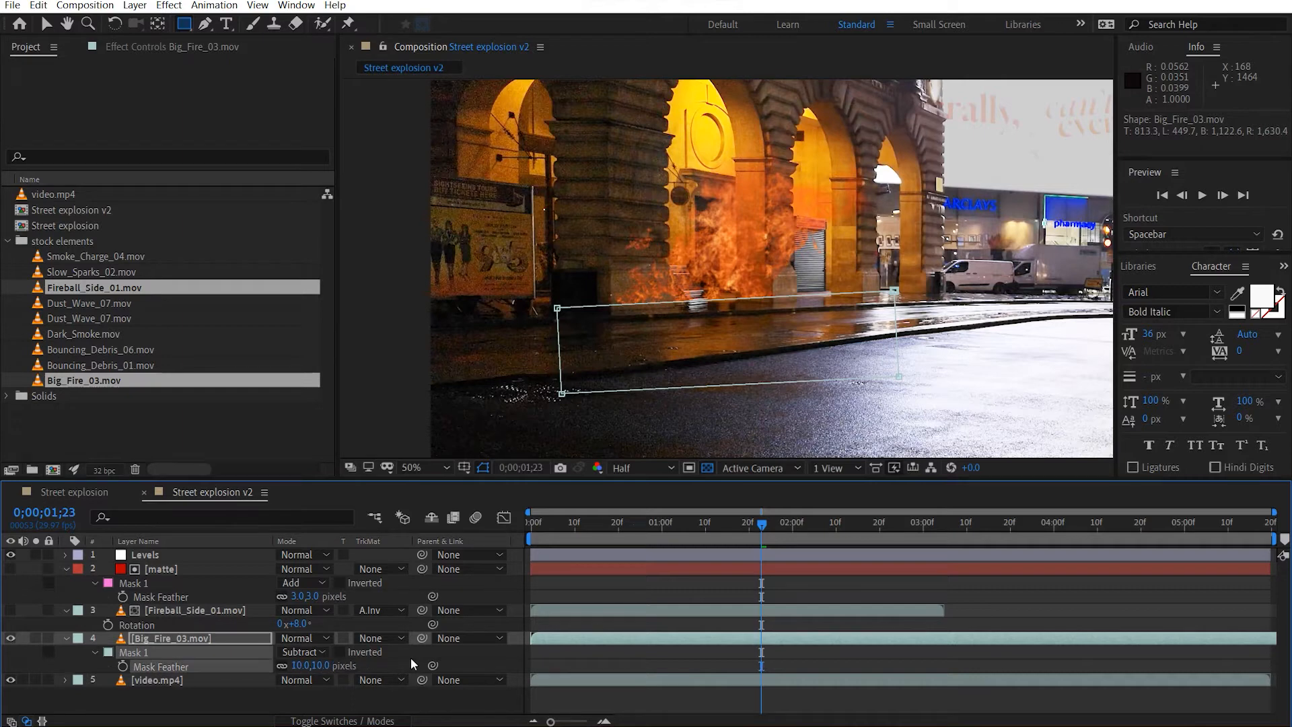
pyautogui.press('.')
pyautogui.press('v')
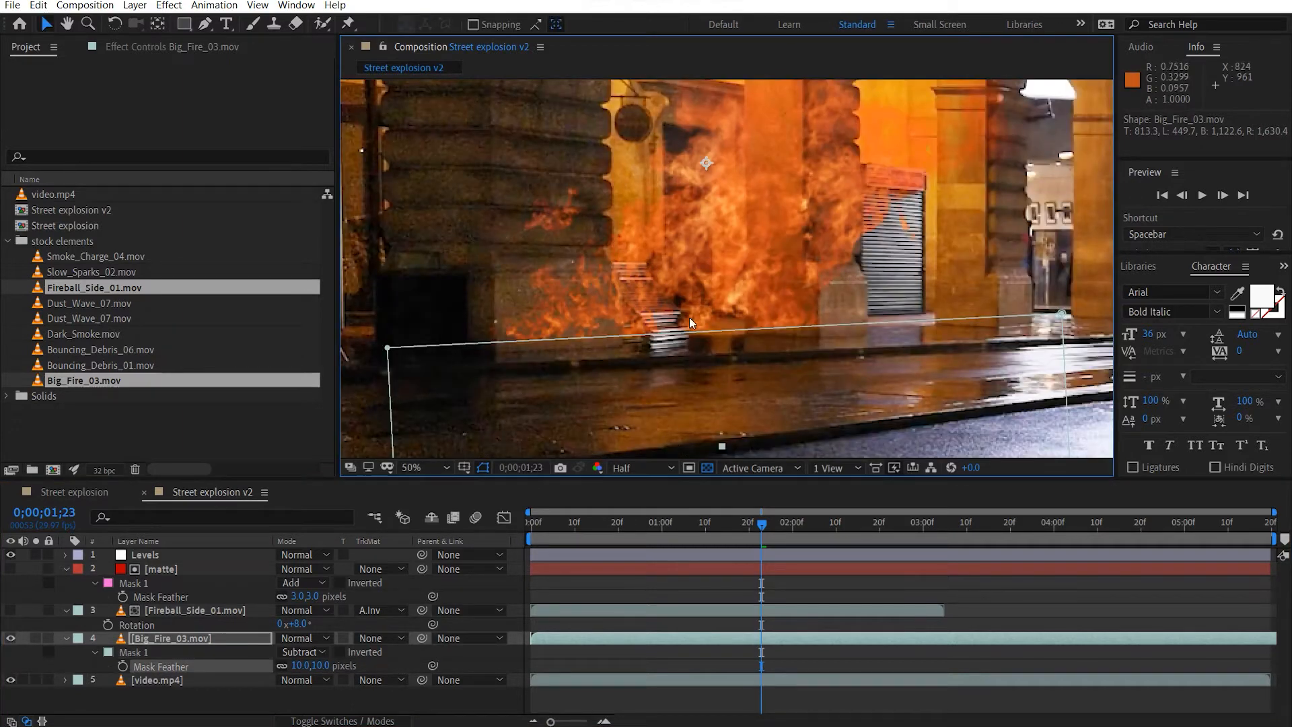
pyautogui.press(',')
pyautogui.click(1003, 363)
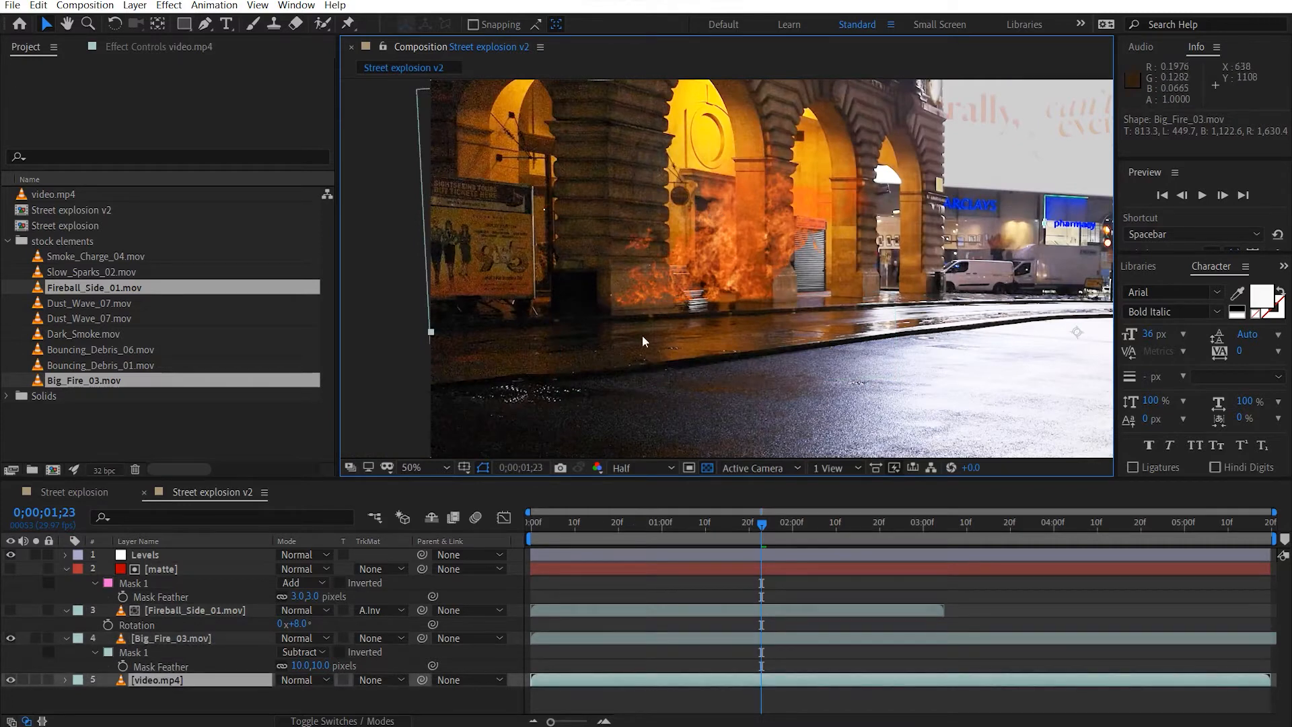
# Rotate the Big_Fire_03.mov layer to 2° and move it to about 846, 751.
pyautogui.click(196, 638)
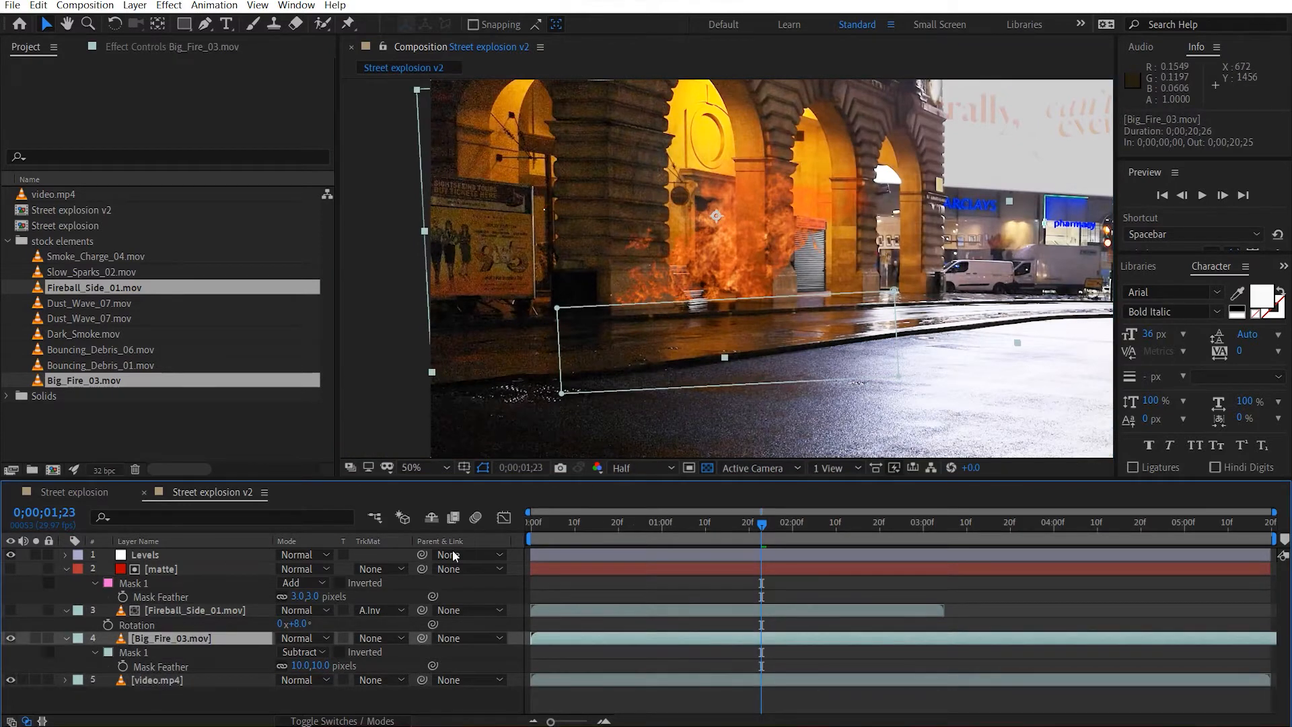
pyautogui.press('r')
pyautogui.moveTo(294, 653); pyautogui.dragTo(296, 651)
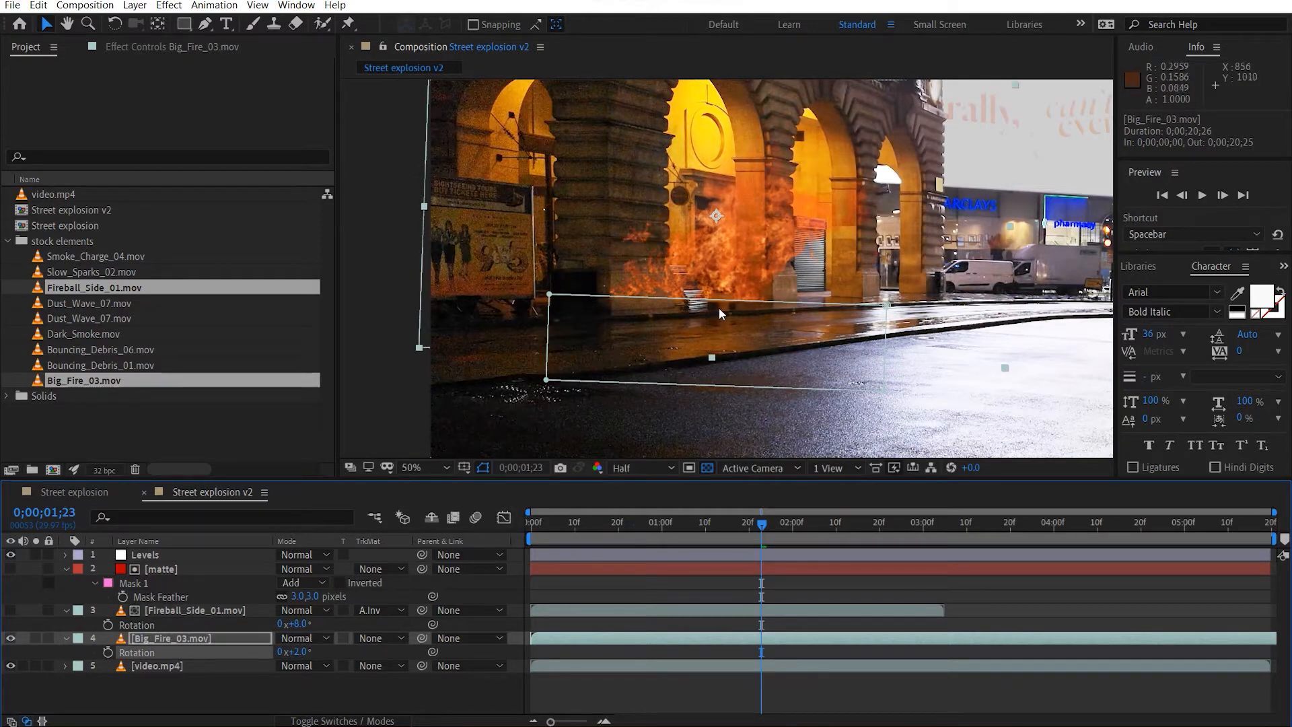
pyautogui.click(737, 220)
pyautogui.moveTo(737, 220); pyautogui.dragTo(738, 228)
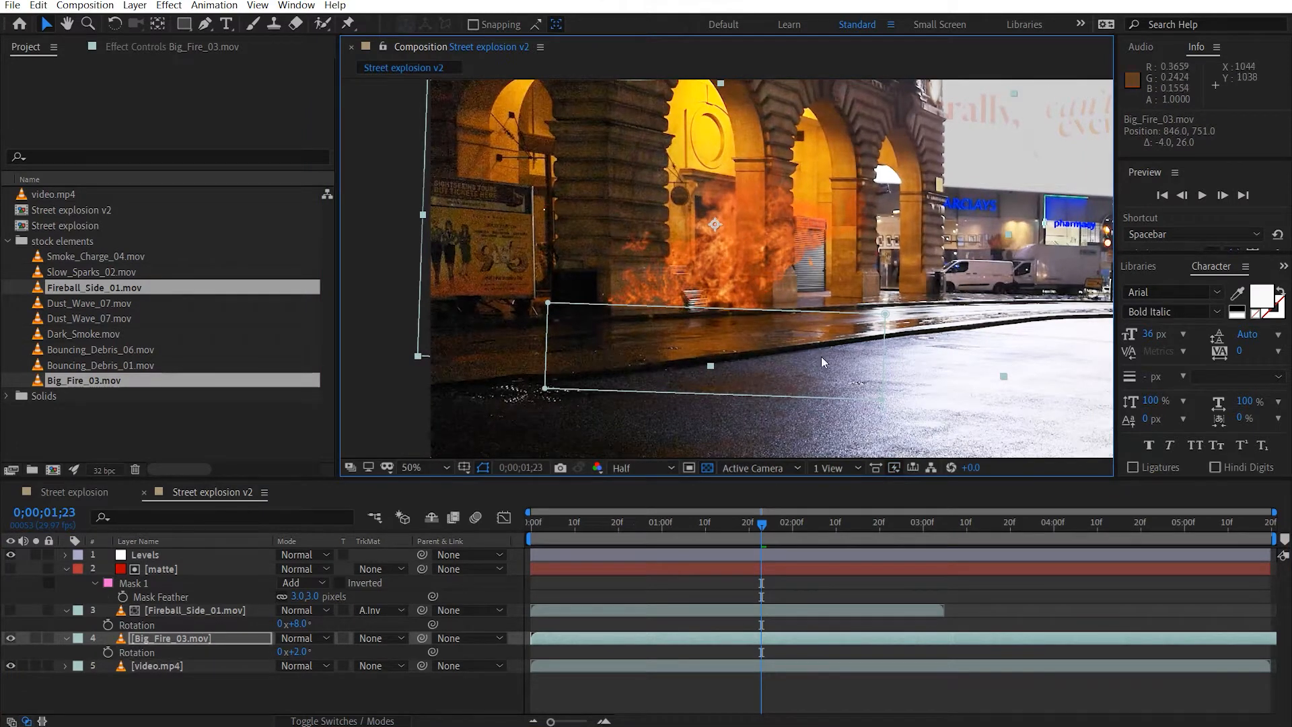
pyautogui.click(669, 363)
pyautogui.scroll(2, 669, 363)
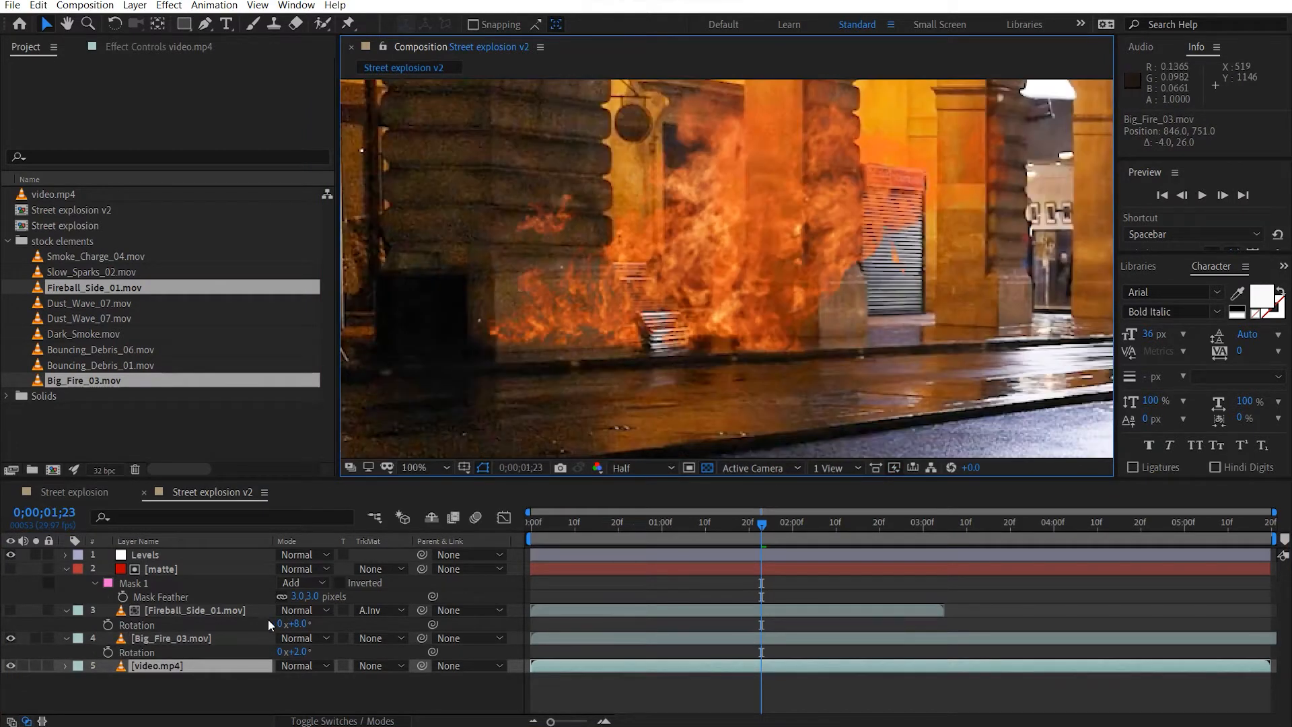
# Duplicate the matte layer directly above Big_Fire_03.mov and use it as the fire's Alpha Inverted track matte.
pyautogui.click(169, 572)
pyautogui.hotkey('ctrl', 'd')
pyautogui.moveTo(196, 570); pyautogui.dragTo(208, 637)
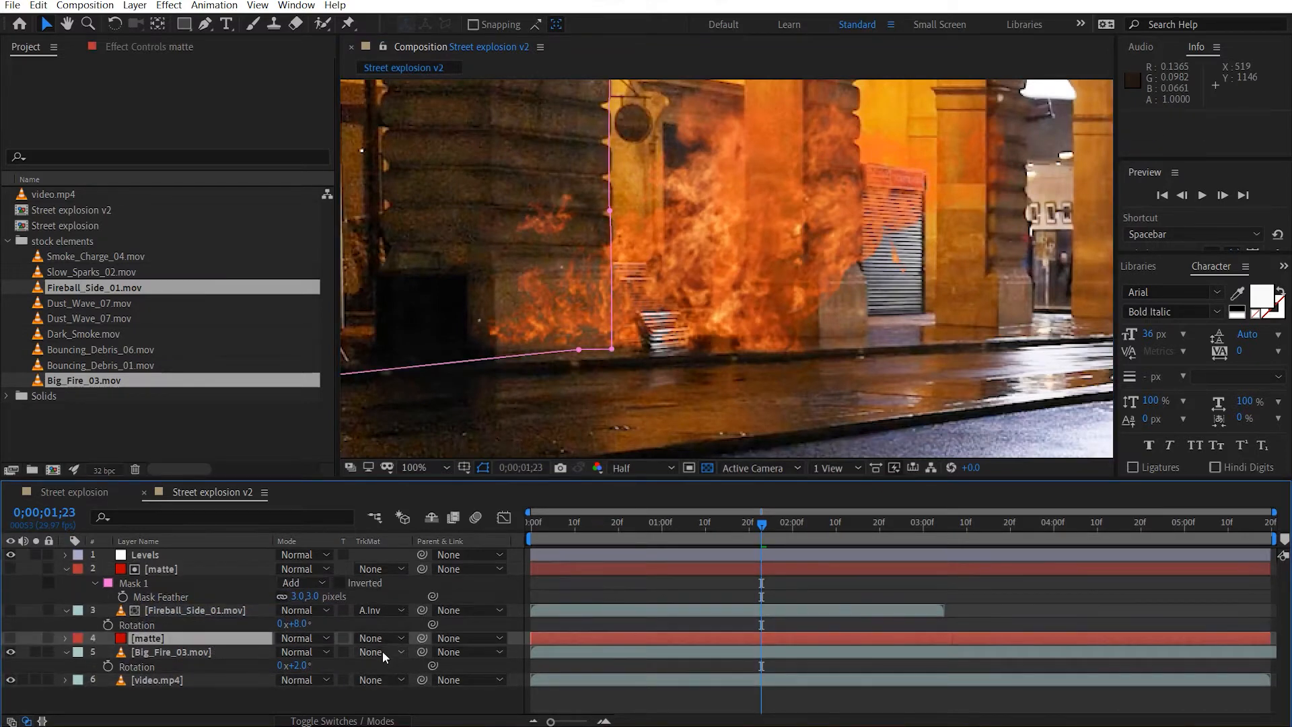
pyautogui.click(383, 651)
pyautogui.click(471, 604)
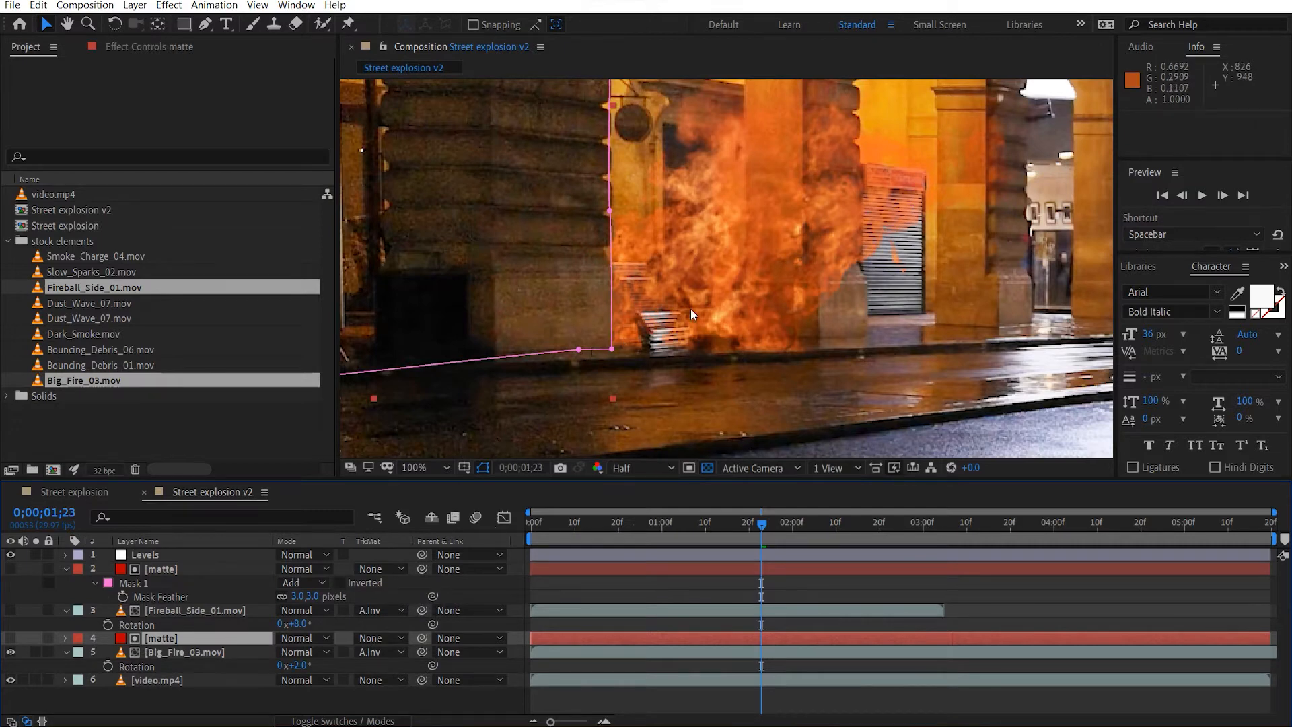
# Rotate the Big_Fire_03.mov layer to -2° and move it to about 859, 740, behind the front pillar.
pyautogui.moveTo(807, 239); pyautogui.dragTo(816, 240)
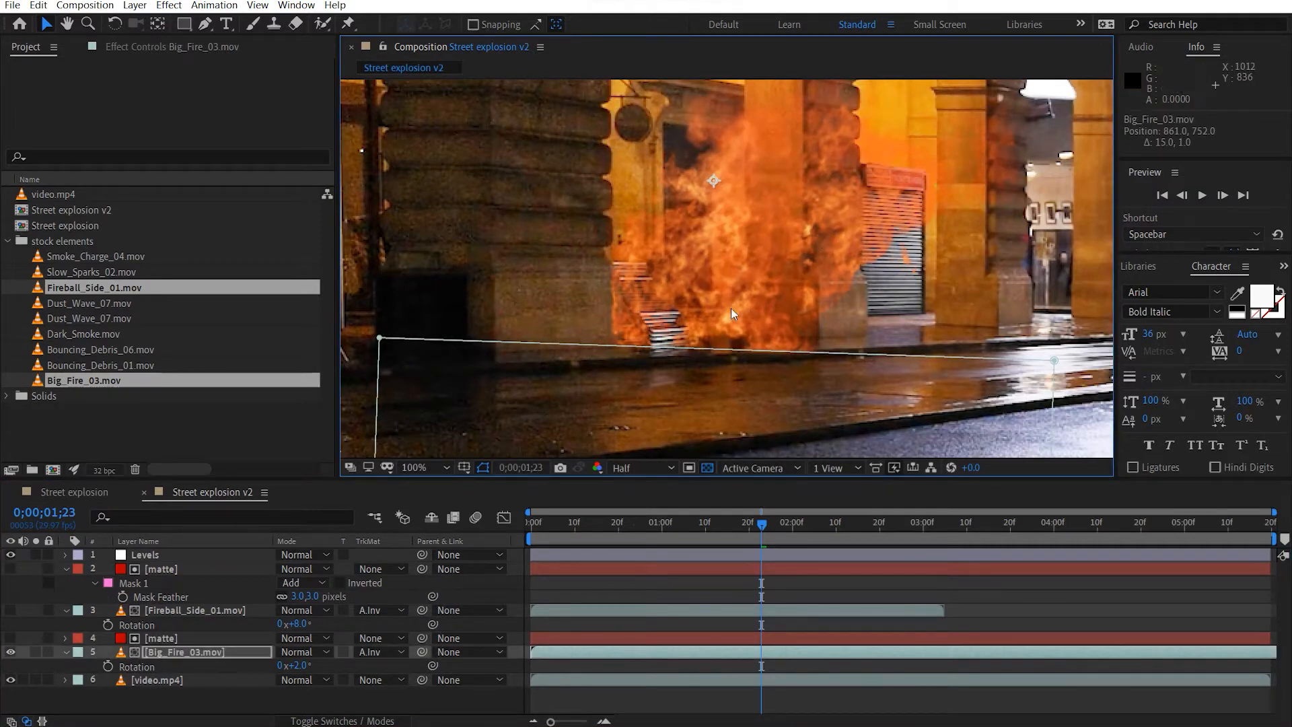
pyautogui.moveTo(297, 665); pyautogui.dragTo(296, 665)
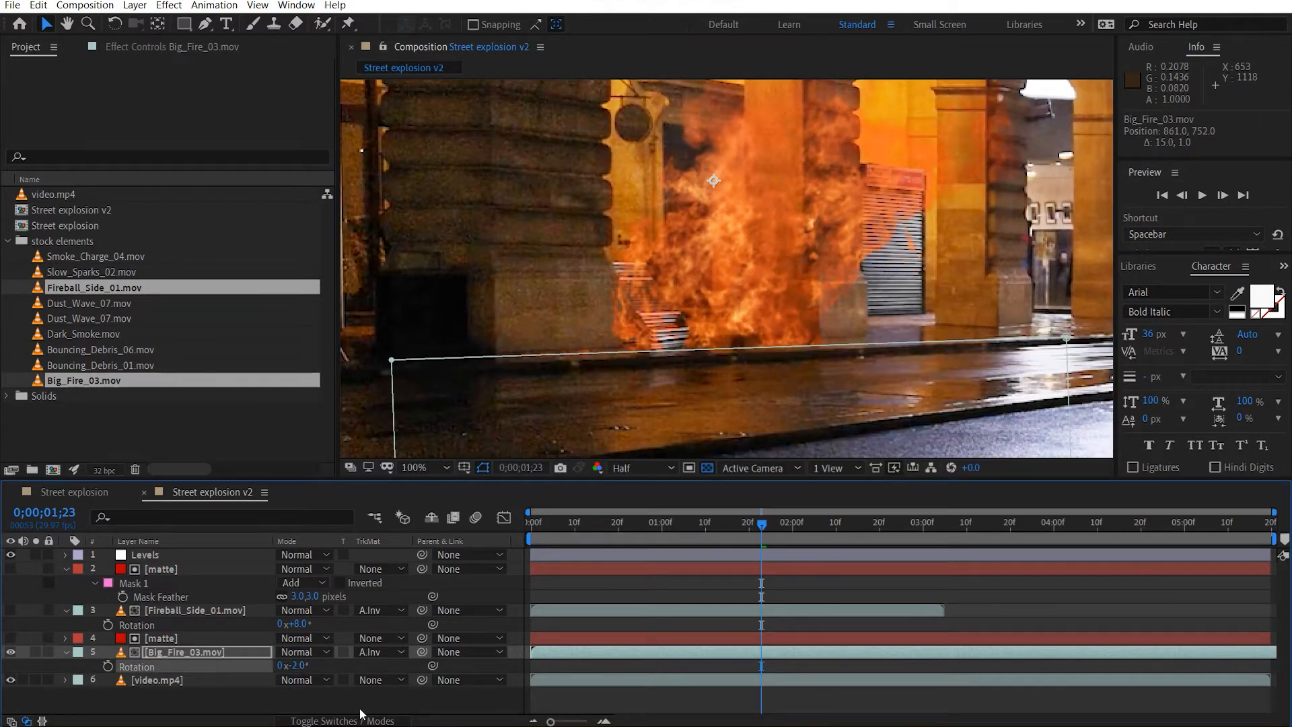
pyautogui.click(169, 653)
pyautogui.moveTo(769, 304); pyautogui.dragTo(766, 297)
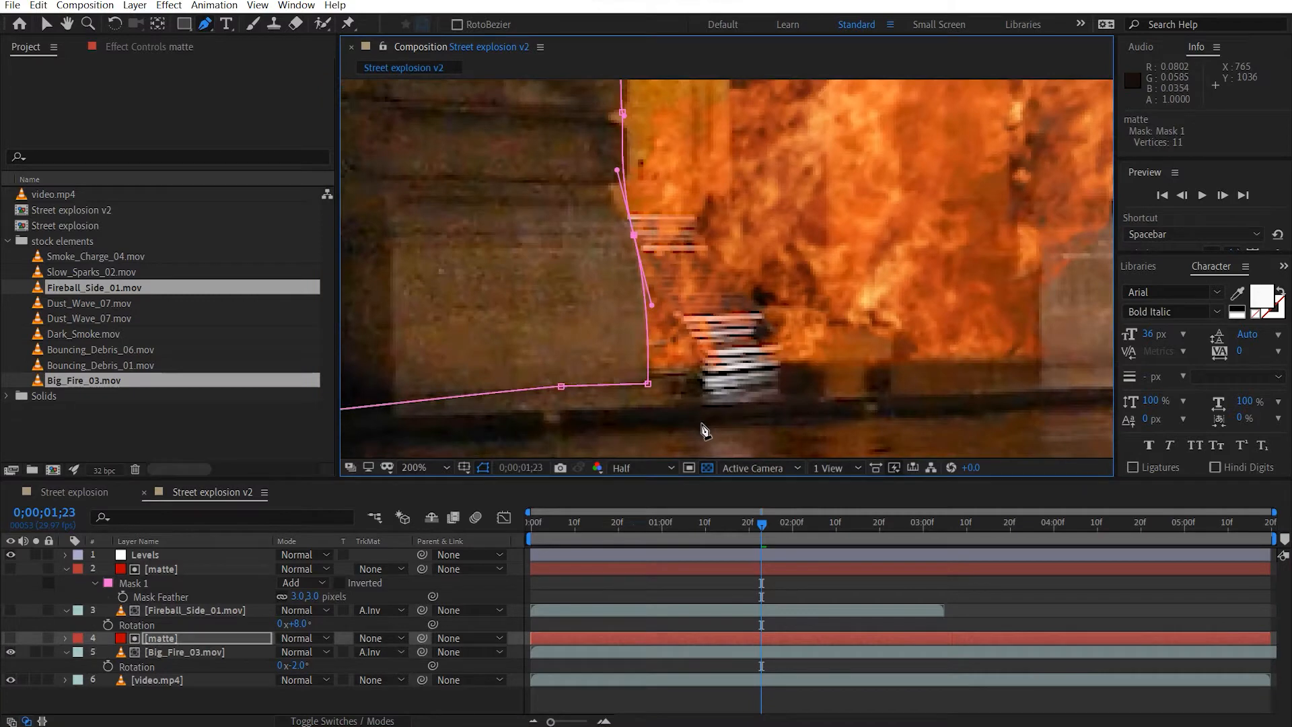
pyautogui.press('v')
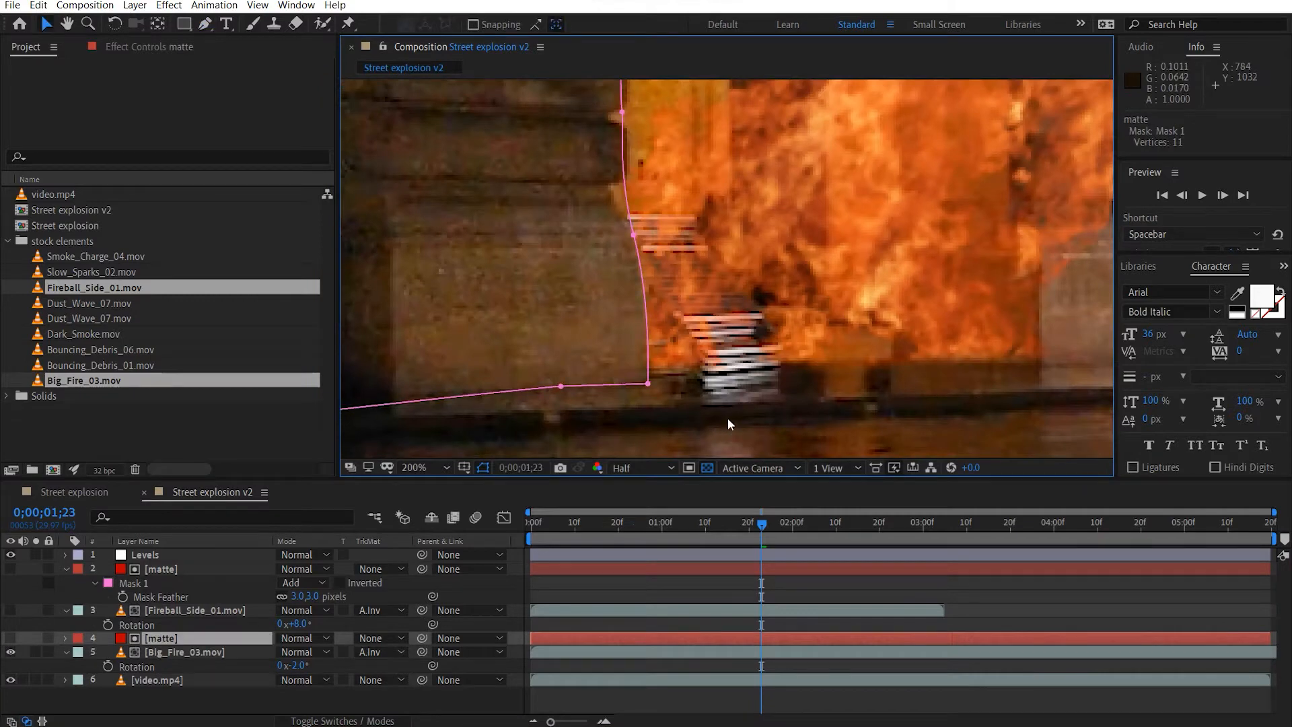
pyautogui.press(',')
pyautogui.press(',')
pyautogui.press(',')
pyautogui.click(443, 390)
pyautogui.moveTo(768, 277); pyautogui.dragTo(705, 330)
# At 0;00;01;02, show the Fireball_Side_01.mov layer and collapse the expanded layer properties.
pyautogui.moveTo(572, 525); pyautogui.dragTo(671, 530)
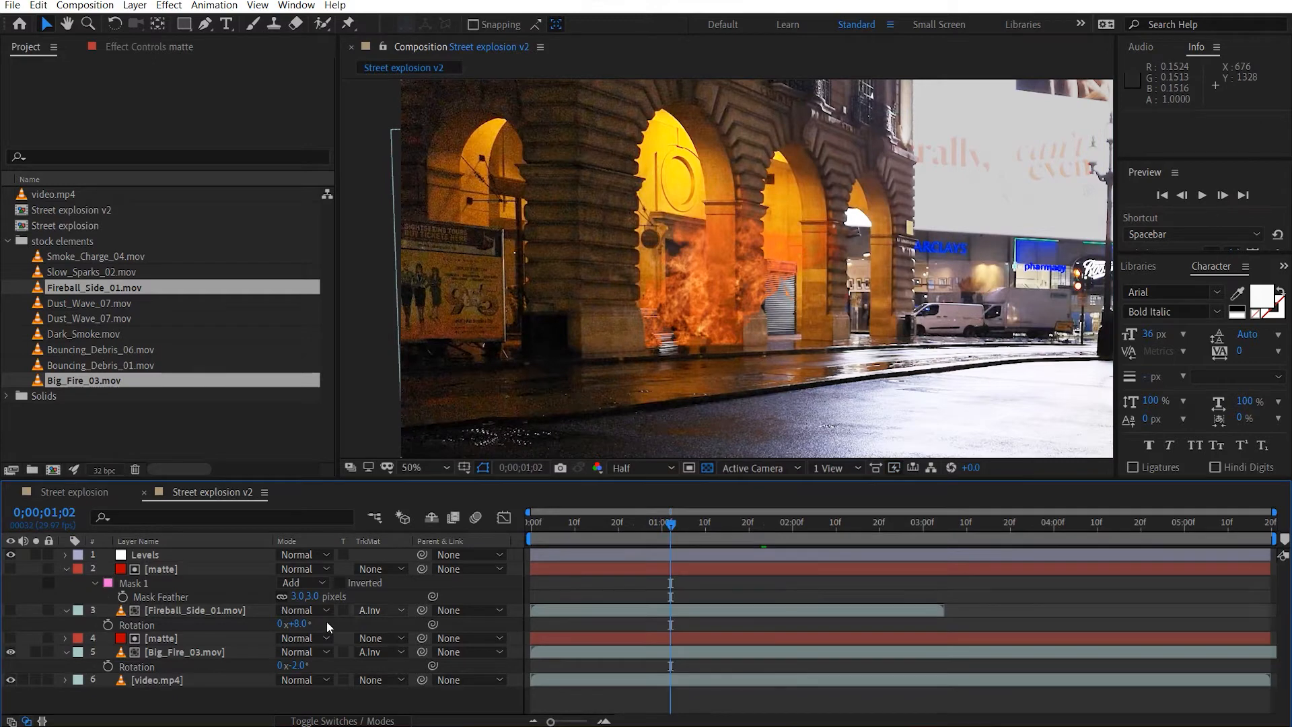
pyautogui.click(65, 569)
pyautogui.click(66, 584)
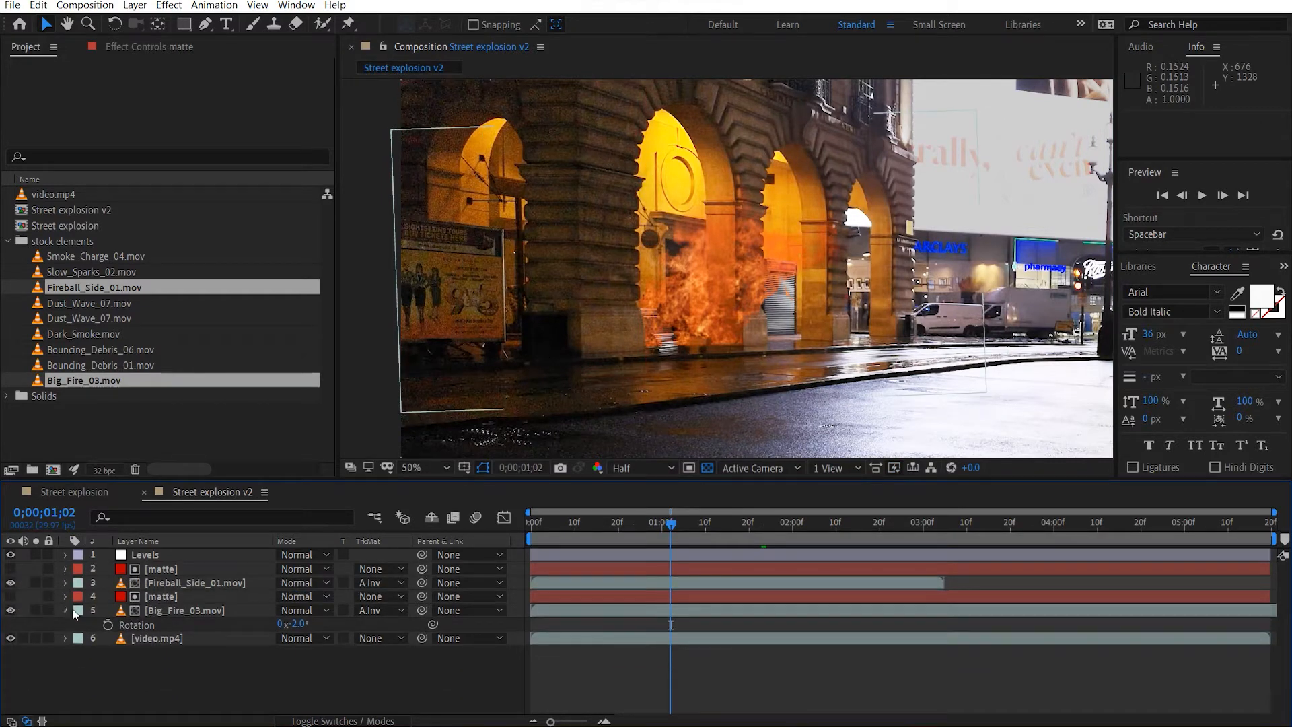
pyautogui.click(66, 610)
# Move Big_Fire_03.mov together with its matte layer above the fireball and its matte in the layer stack.
pyautogui.click(178, 610)
pyautogui.keyDown('shift'); pyautogui.click(168, 595); pyautogui.keyUp('shift')
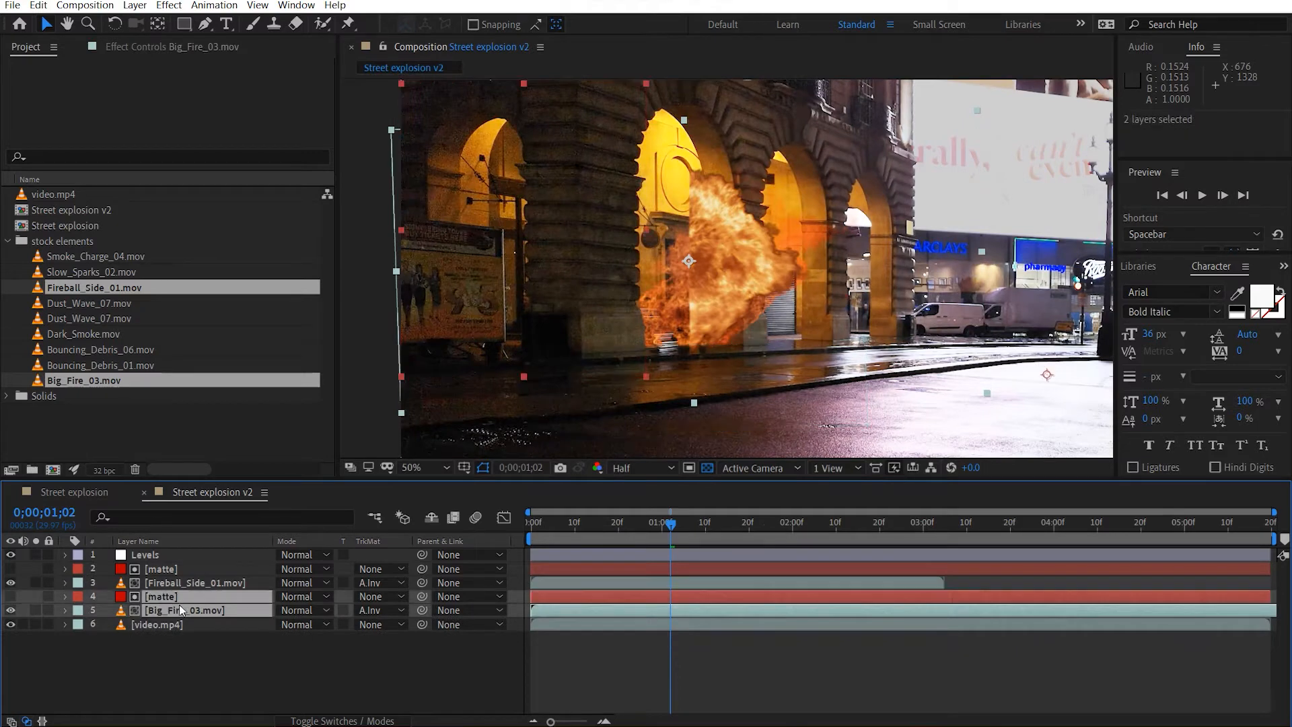
pyautogui.moveTo(180, 592); pyautogui.dragTo(201, 560)
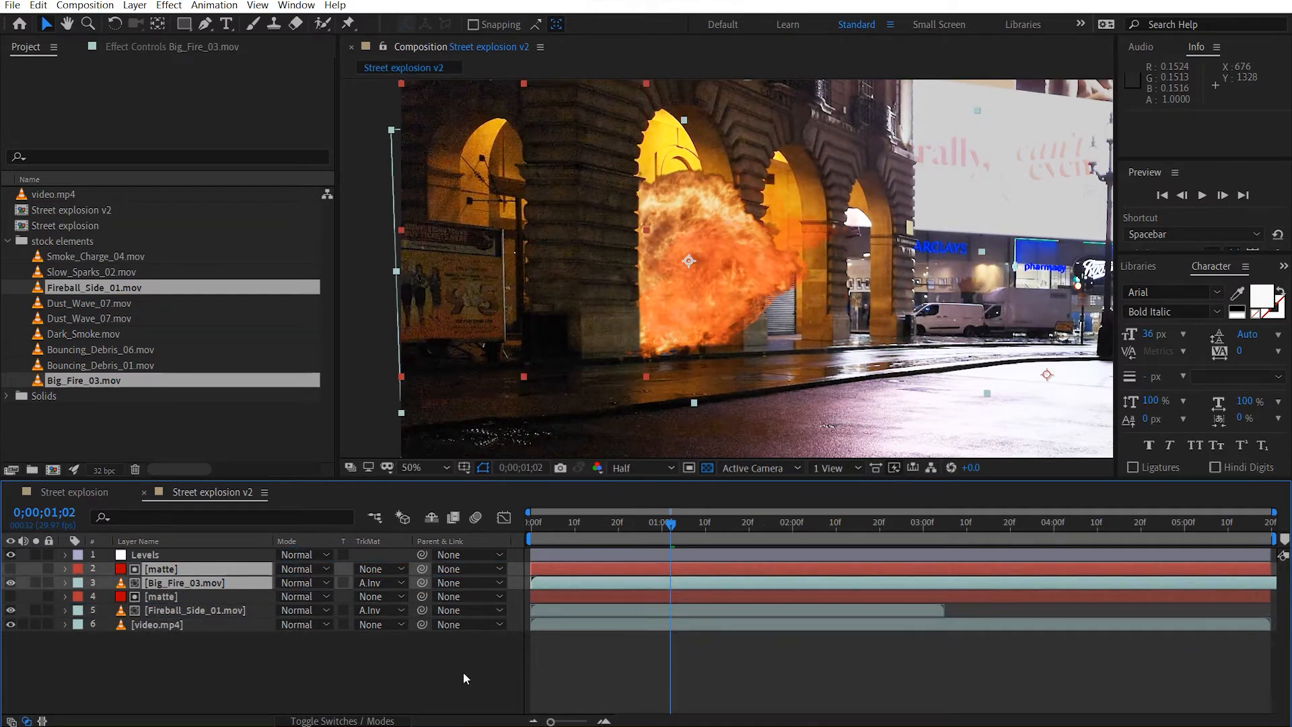
pyautogui.click(570, 668)
# Shift the Big_Fire_03.mov layer in time to start at 0;00;01;03 and scrub to 0;00;01;12.
pyautogui.click(205, 583)
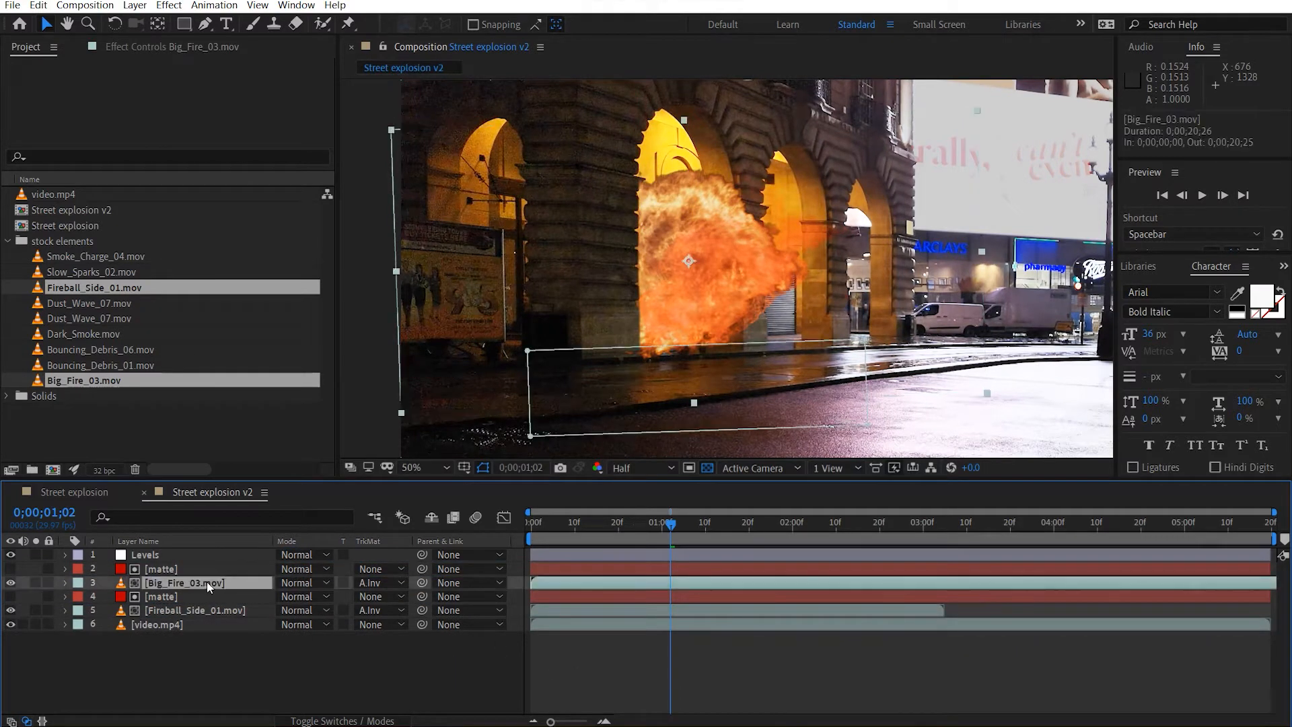
pyautogui.moveTo(539, 580); pyautogui.dragTo(604, 586)
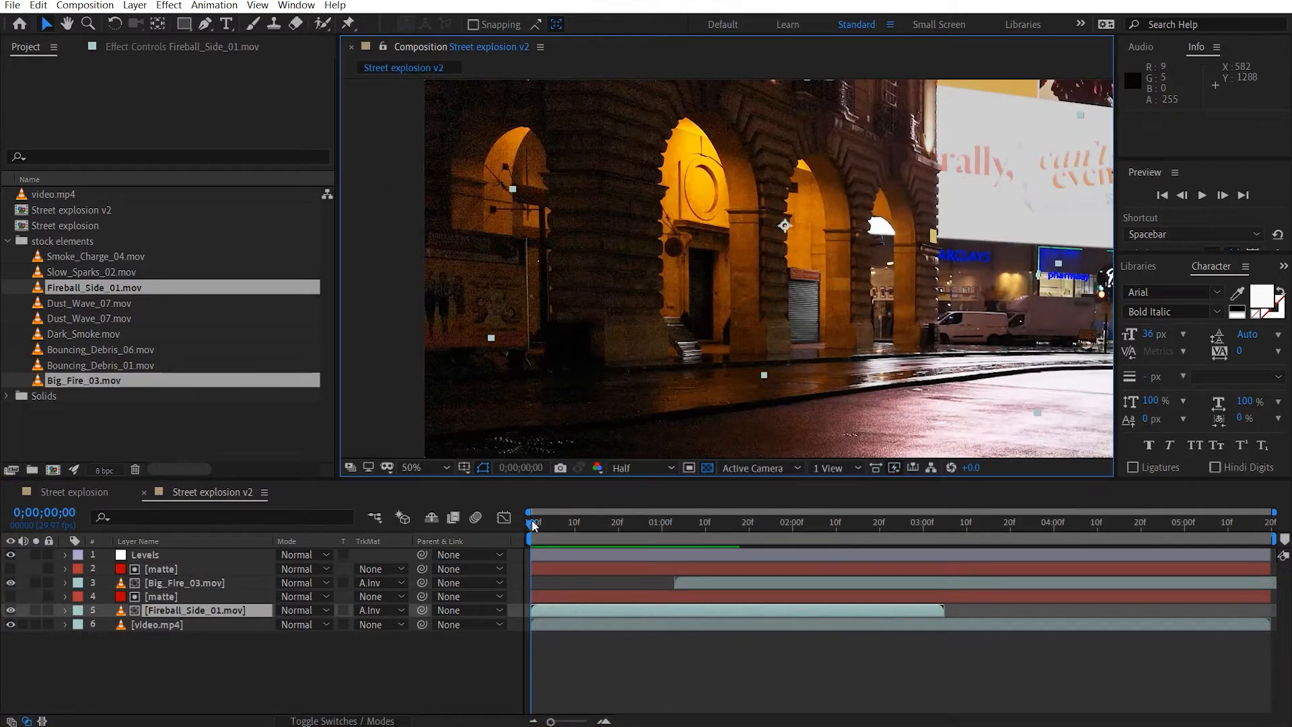
pyautogui.moveTo(531, 521); pyautogui.dragTo(713, 525)
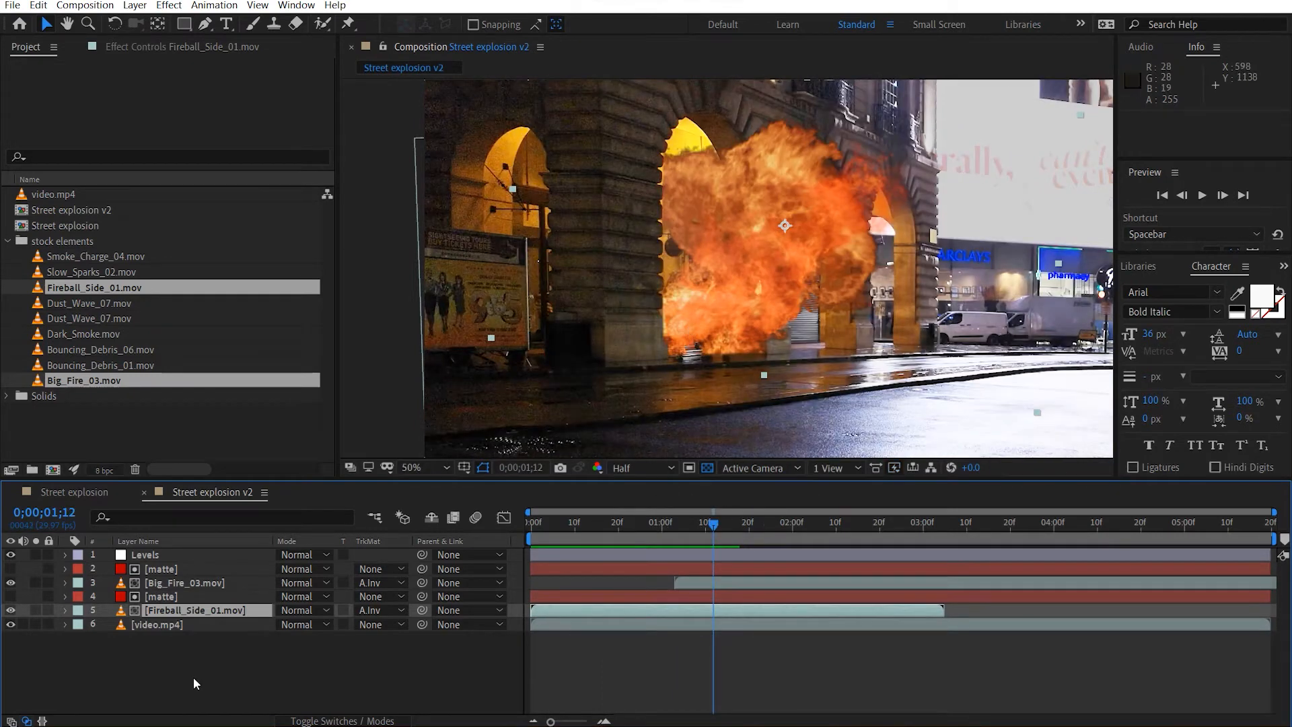
# Apply the Curves effect to Big_Fire_03.mov and set its channel to Alpha.
pyautogui.click(169, 584)
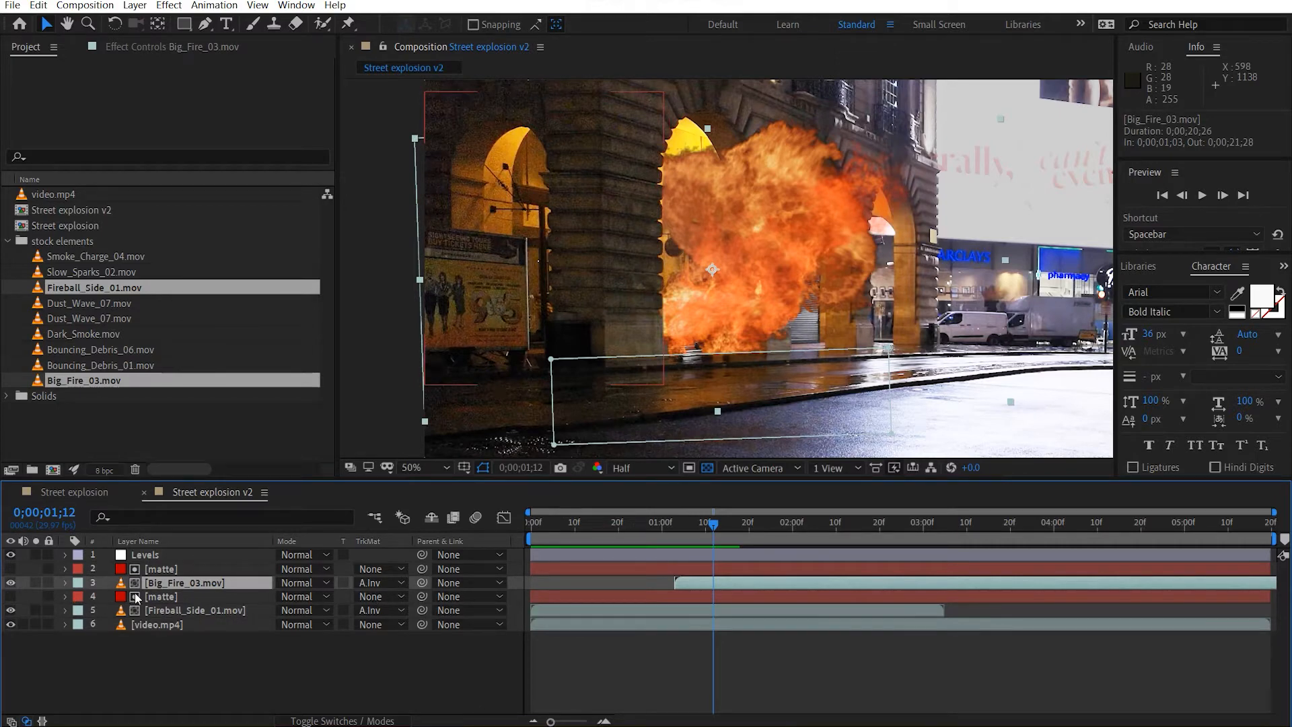
pyautogui.click(139, 49)
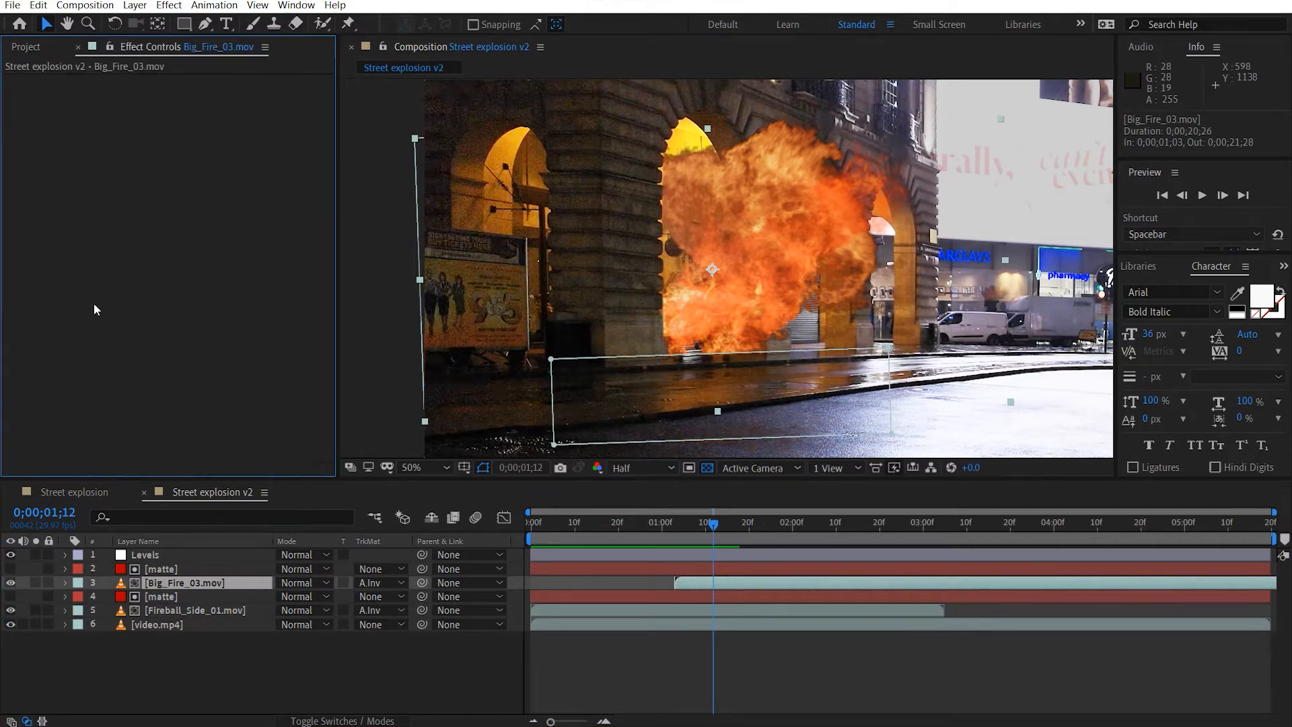
pyautogui.hotkey('ctrl', 'space')
pyautogui.press('1')
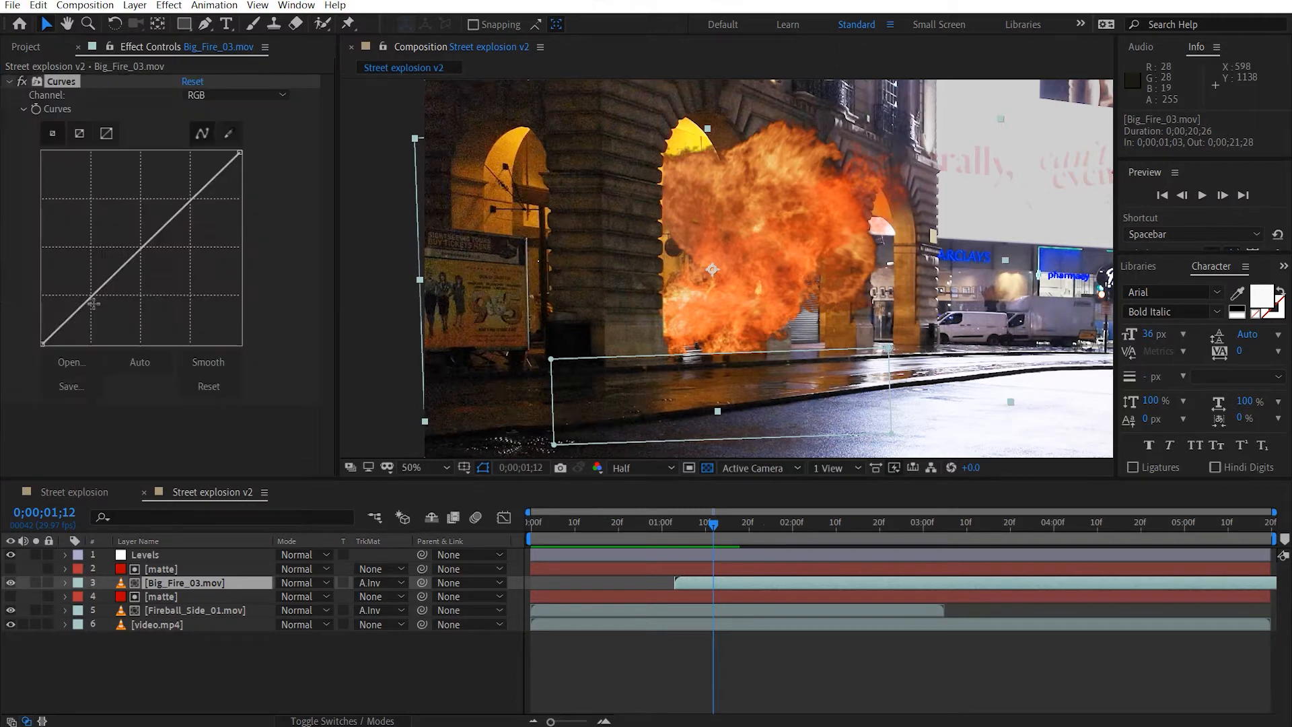
pyautogui.click(220, 98)
pyautogui.click(220, 174)
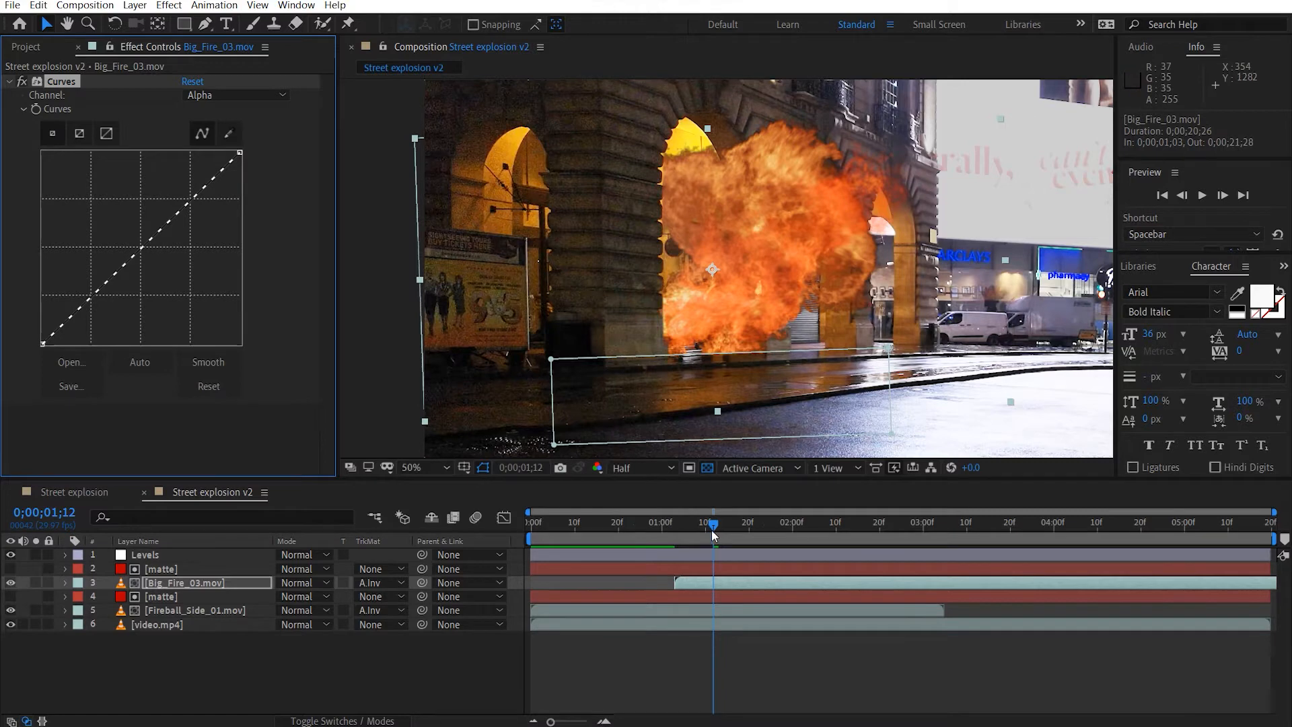
# At 0;00;01;04, bend the alpha curve of Big_Fire_03.mov well below the diagonal to hide the fire.
pyautogui.moveTo(713, 531); pyautogui.dragTo(680, 538)
pyautogui.click(215, 588)
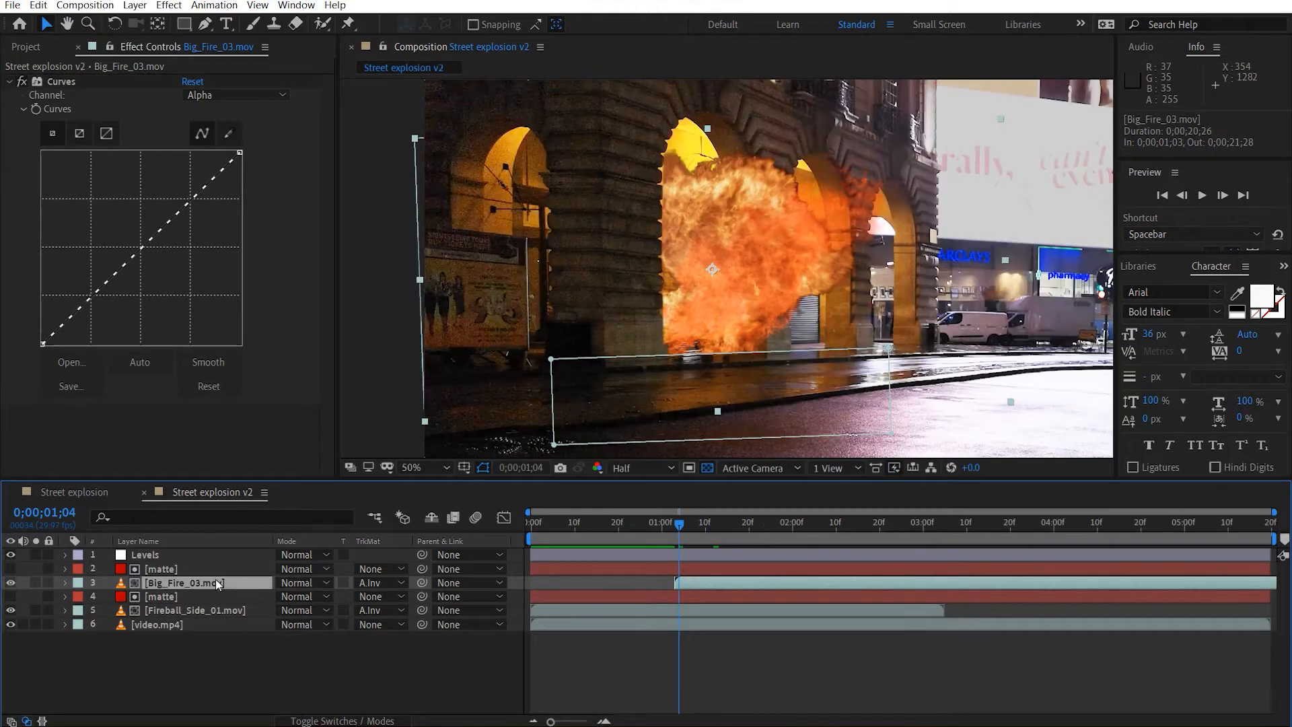
pyautogui.moveTo(139, 256); pyautogui.dragTo(175, 304)
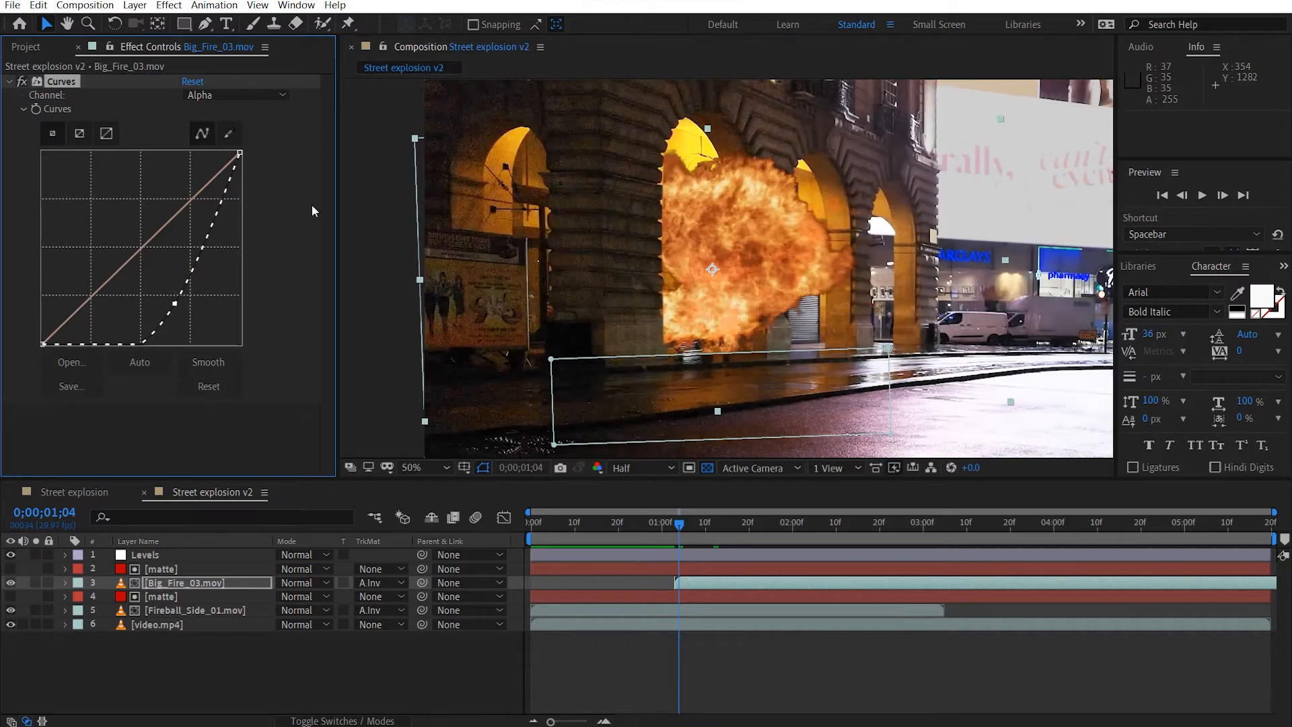
# Animate the alpha curve by raising it slightly above the diagonal at 0;00;01;23, and return to the composition's start.
pyautogui.moveTo(680, 523); pyautogui.dragTo(769, 528)
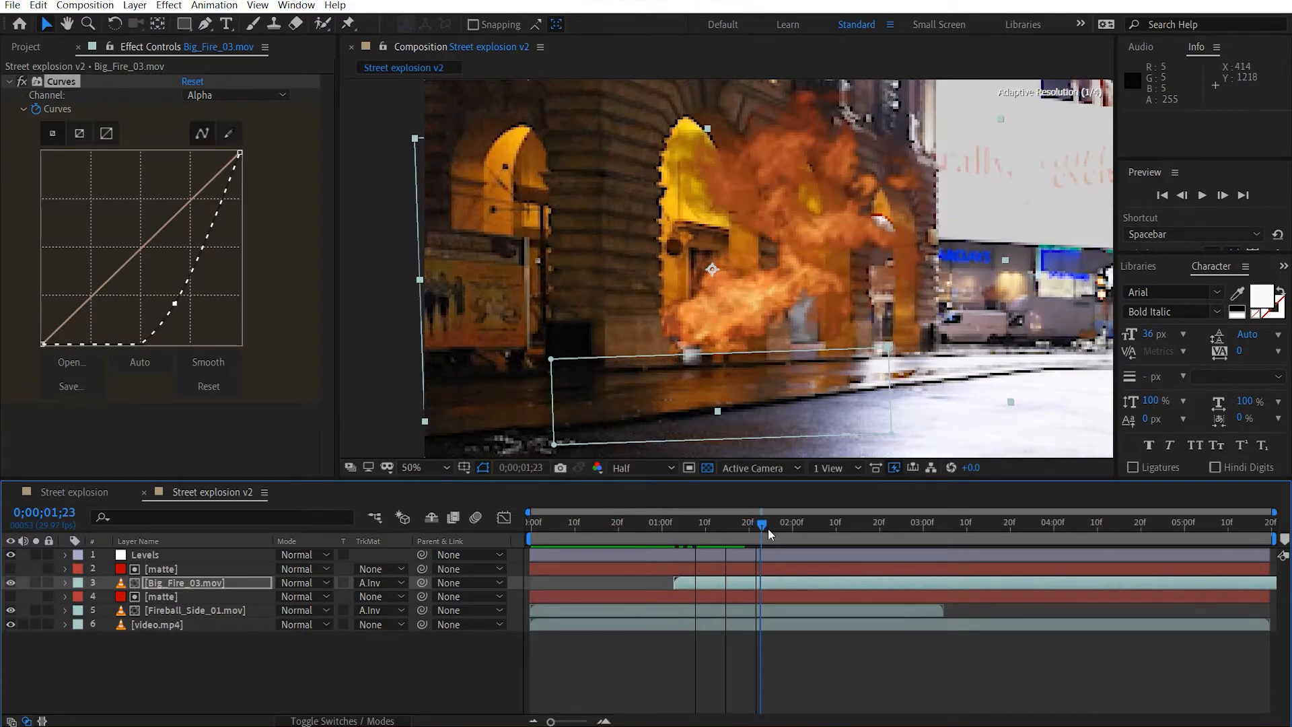
pyautogui.moveTo(175, 305); pyautogui.dragTo(115, 268)
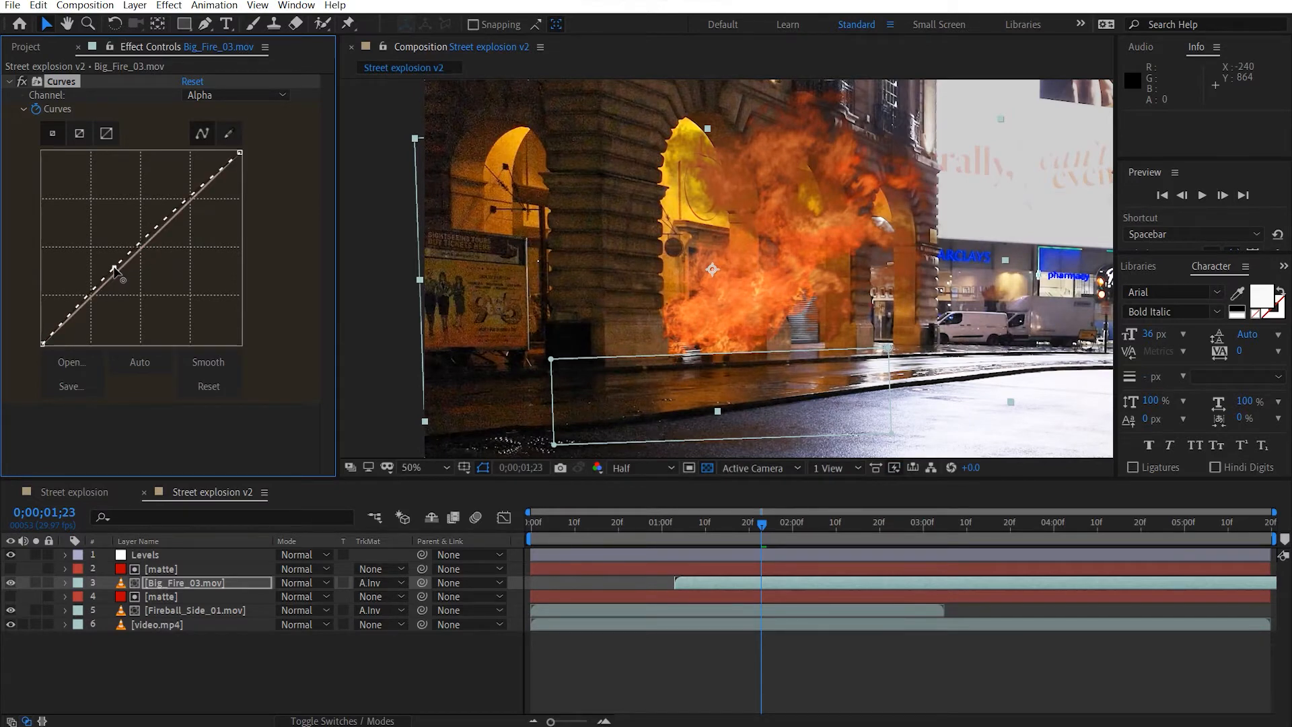
pyautogui.moveTo(636, 524); pyautogui.dragTo(303, 547)
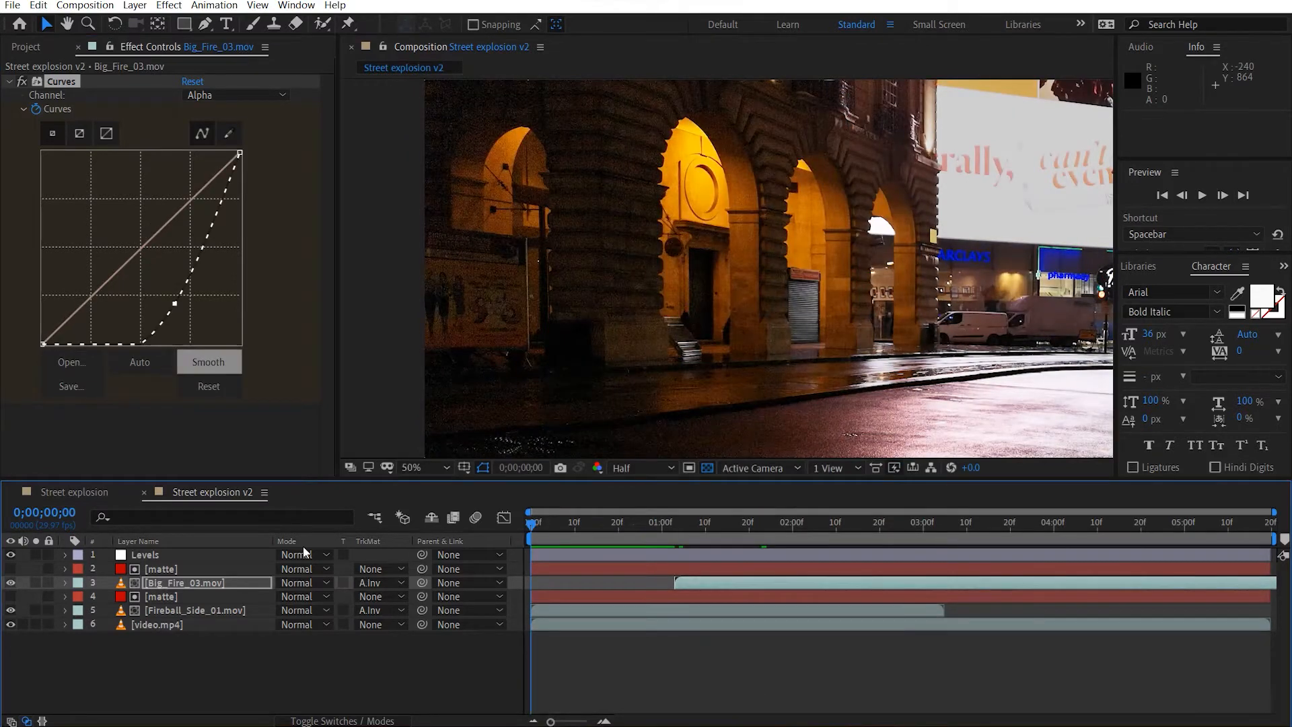
# Preview the explosion, move the Levels layer directly above video.mp4, and play the composition from the start again.
pyautogui.press('space')
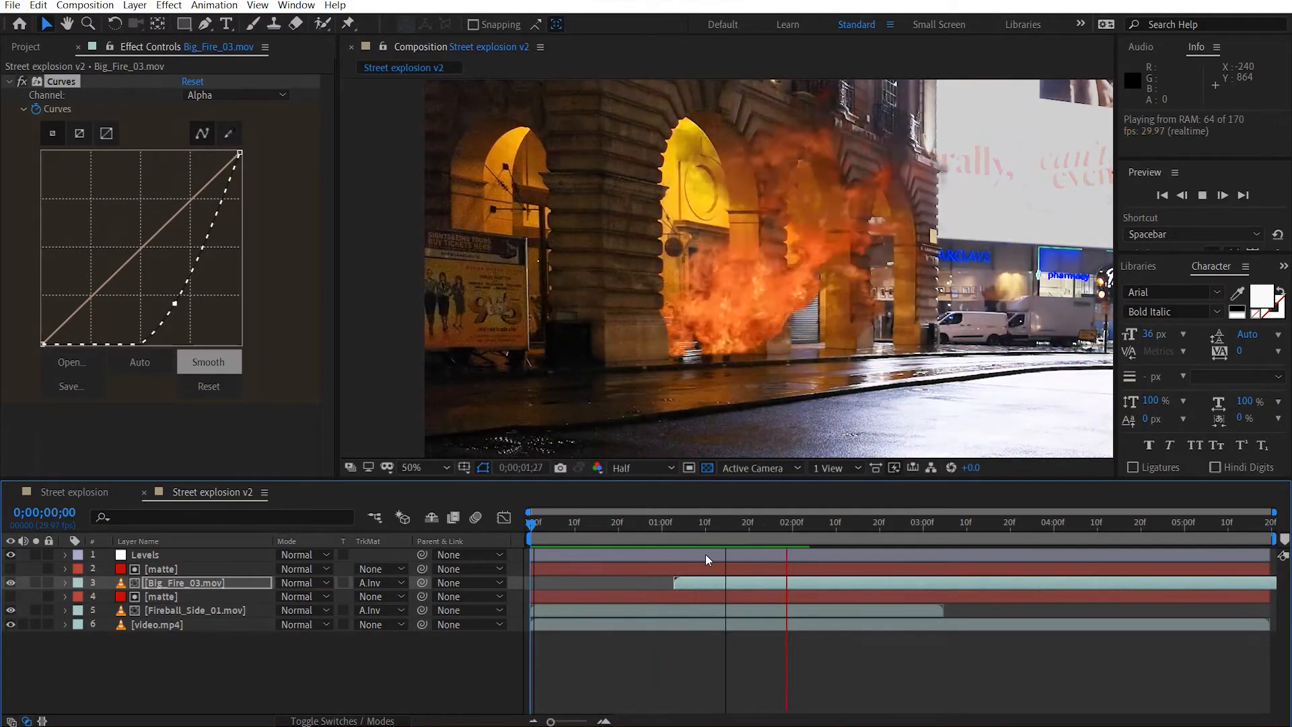
pyautogui.click(637, 550)
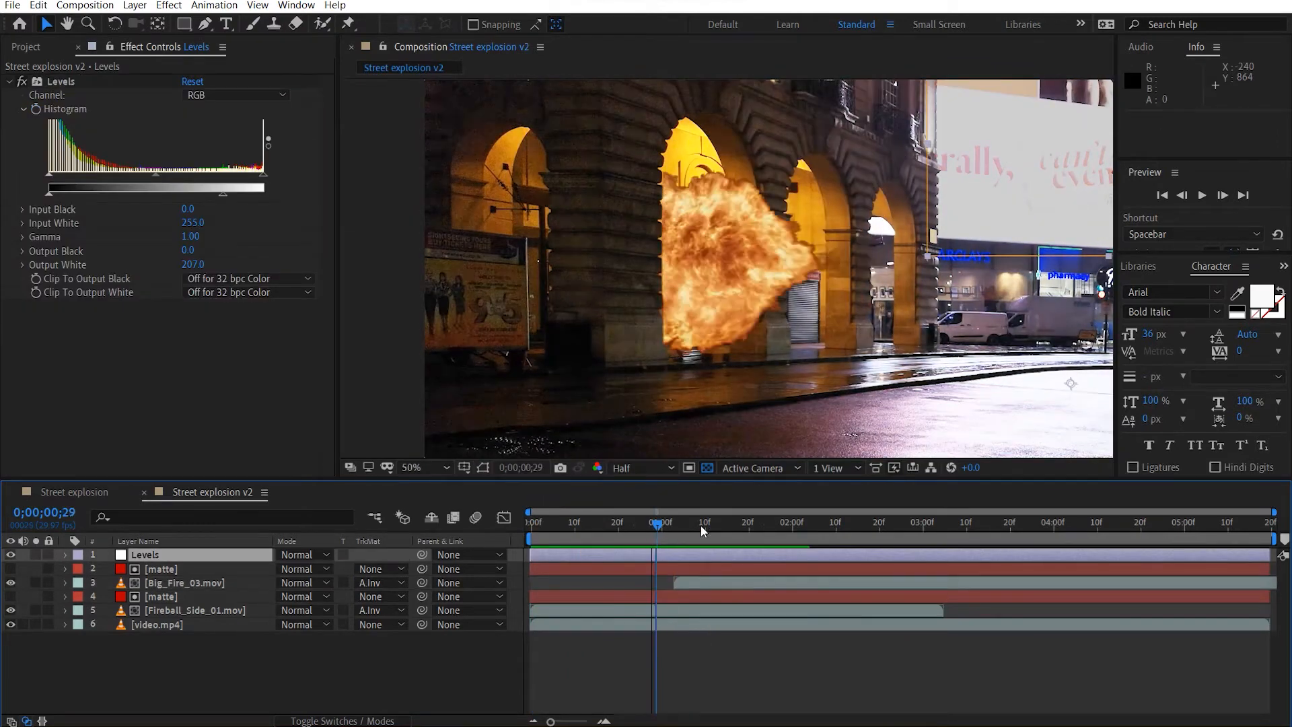
pyautogui.press('space')
pyautogui.moveTo(162, 557); pyautogui.dragTo(208, 616)
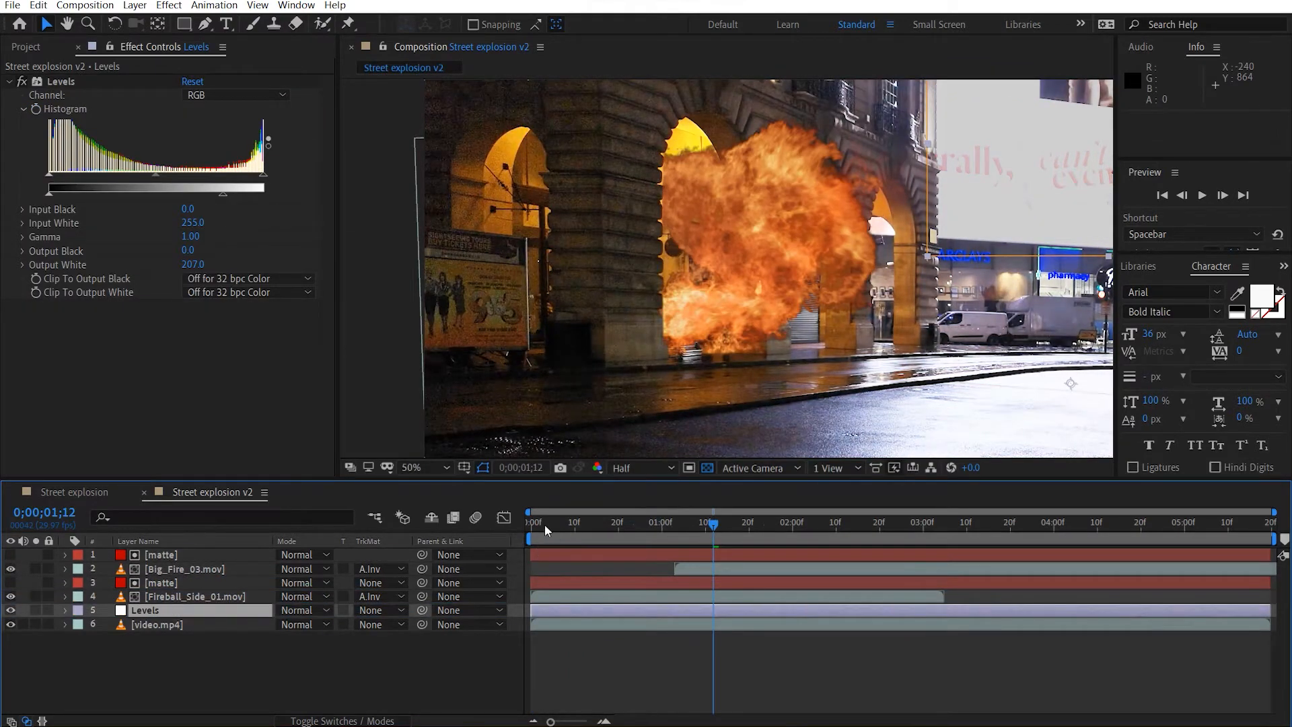
pyautogui.click(546, 523)
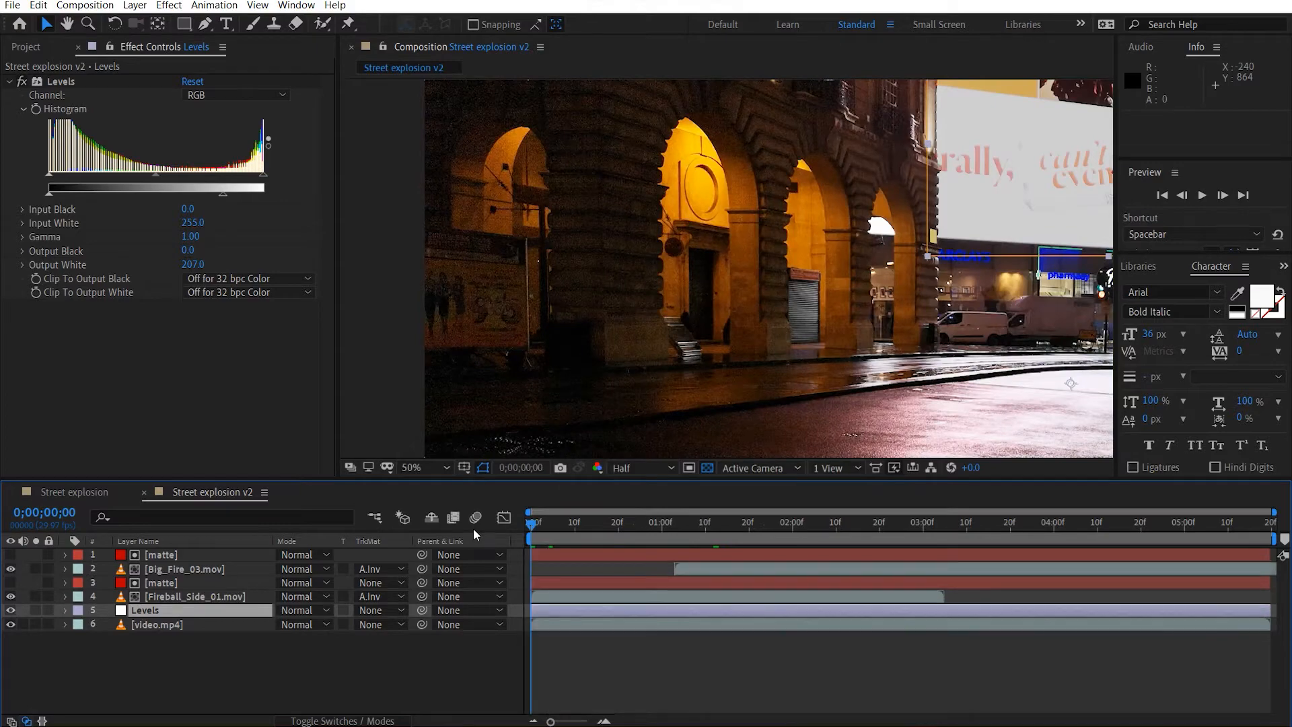
pyautogui.press('space')
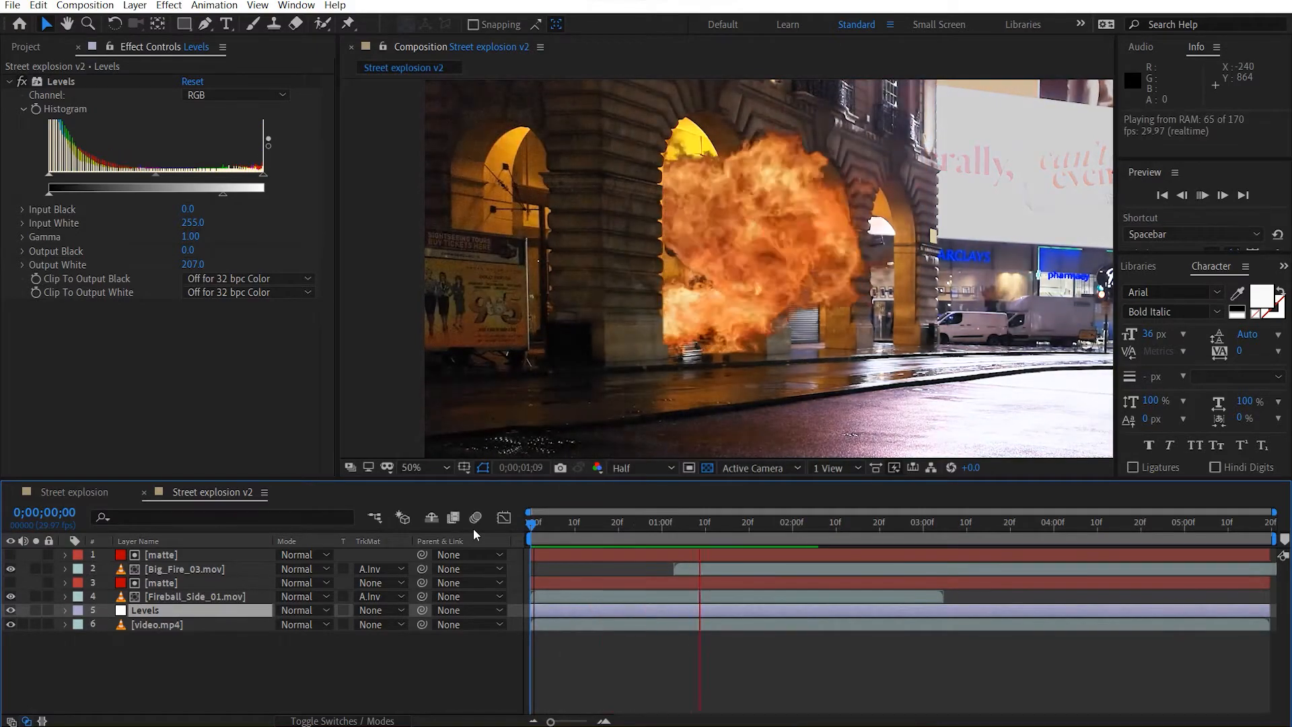
# At 0;00;01;11, adjust the vertical position of Big_Fire_03.mov so the flames meet the ground in the archway.
pyautogui.moveTo(593, 529); pyautogui.dragTo(709, 528)
pyautogui.click(262, 569)
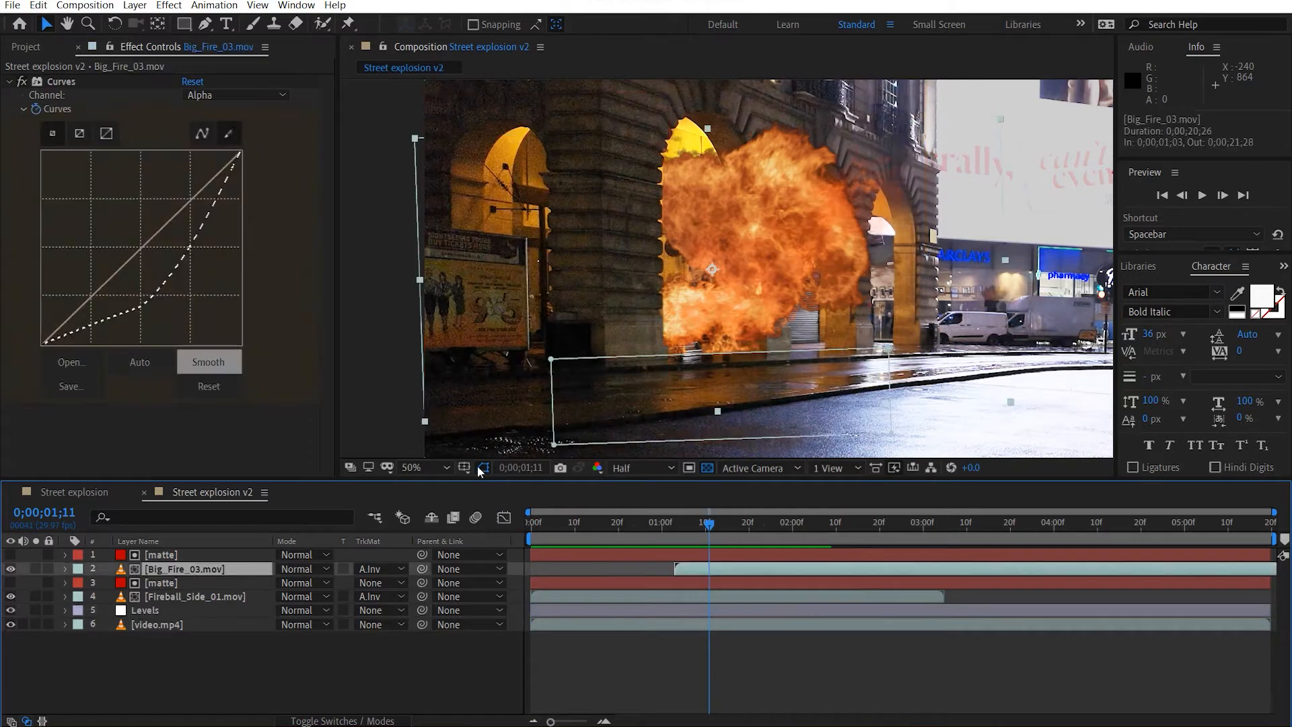
pyautogui.click(794, 272)
pyautogui.moveTo(794, 273); pyautogui.dragTo(794, 264)
pyautogui.scroll(1, 731, 330)
pyautogui.moveTo(700, 307); pyautogui.dragTo(817, 97)
pyautogui.moveTo(730, 237); pyautogui.dragTo(695, 241)
pyautogui.scroll(2, 692, 245)
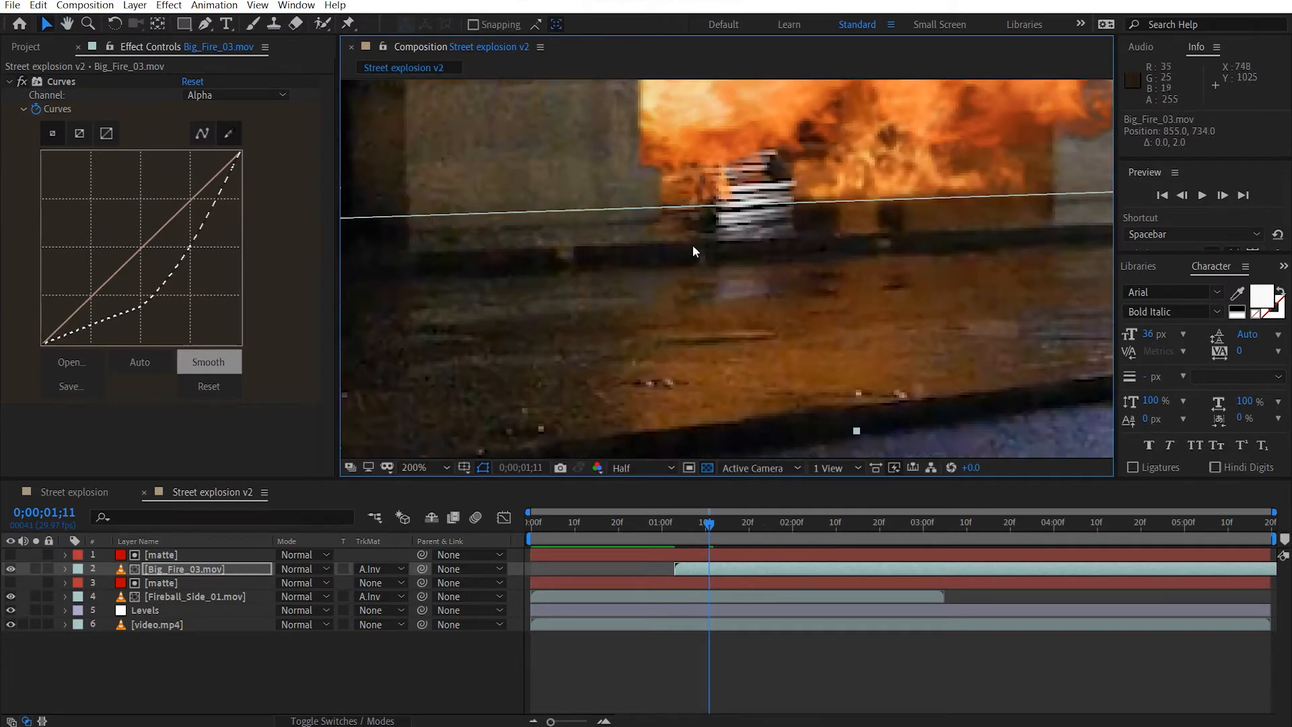
pyautogui.moveTo(871, 133); pyautogui.dragTo(873, 164)
# Move Fireball_Side_01.mov to position 1086, 637 so the blast sits on the ground beside the pillar.
pyautogui.click(216, 597)
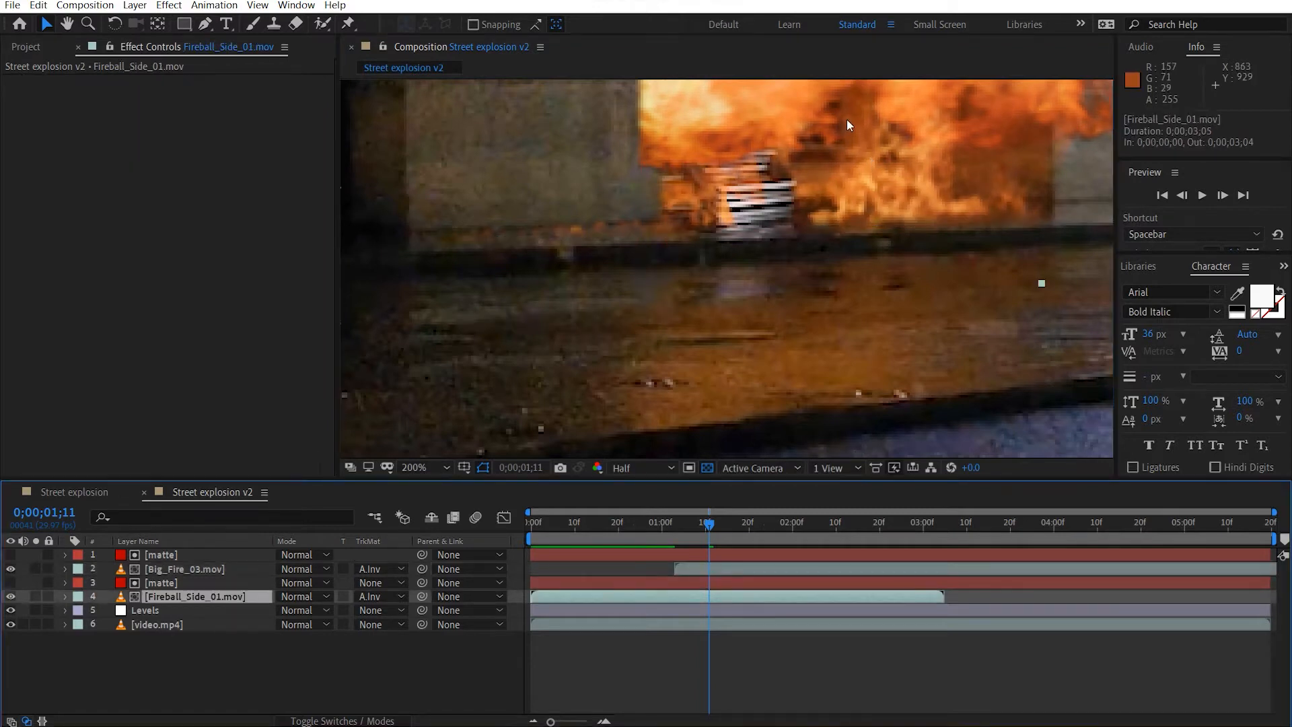
pyautogui.moveTo(713, 213); pyautogui.dragTo(829, 239)
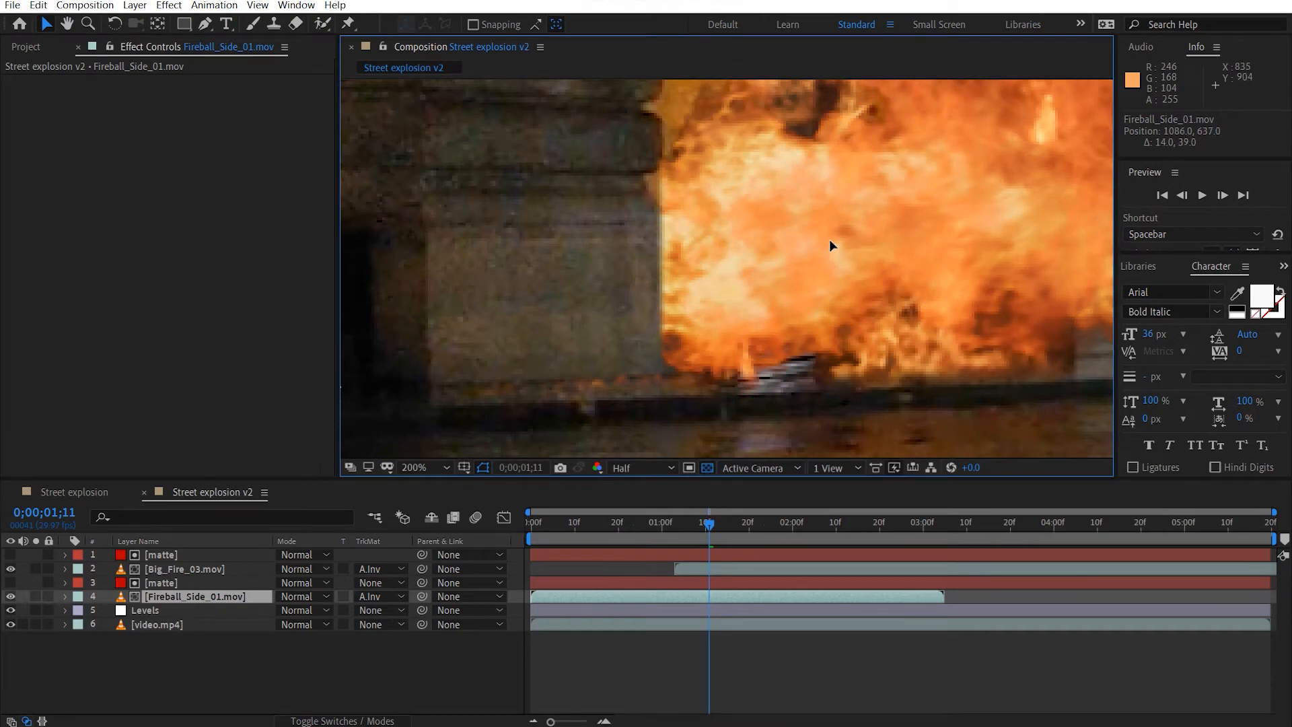
pyautogui.scroll(-3, 830, 241)
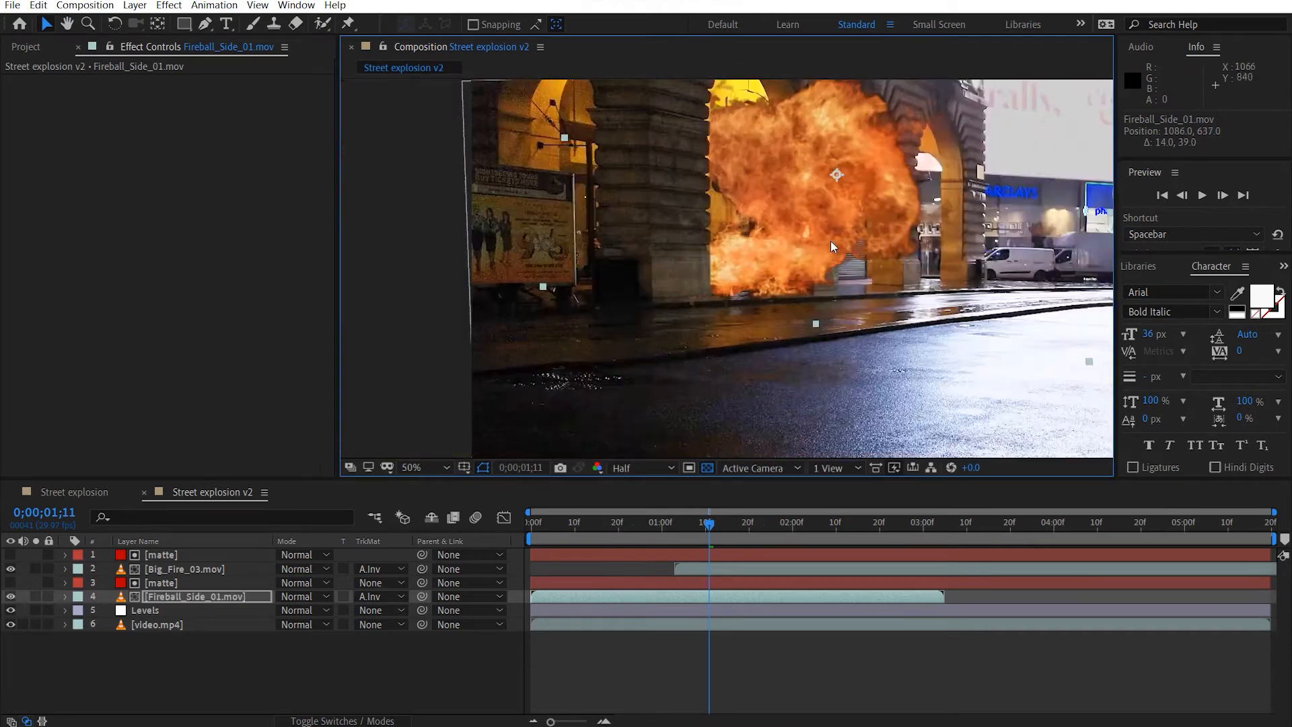
# Stretch the mask of the matte above Fireball_Side_01.mov slightly downward at the pillar's base.
pyautogui.click(194, 583)
pyautogui.doubleClick(657, 304)
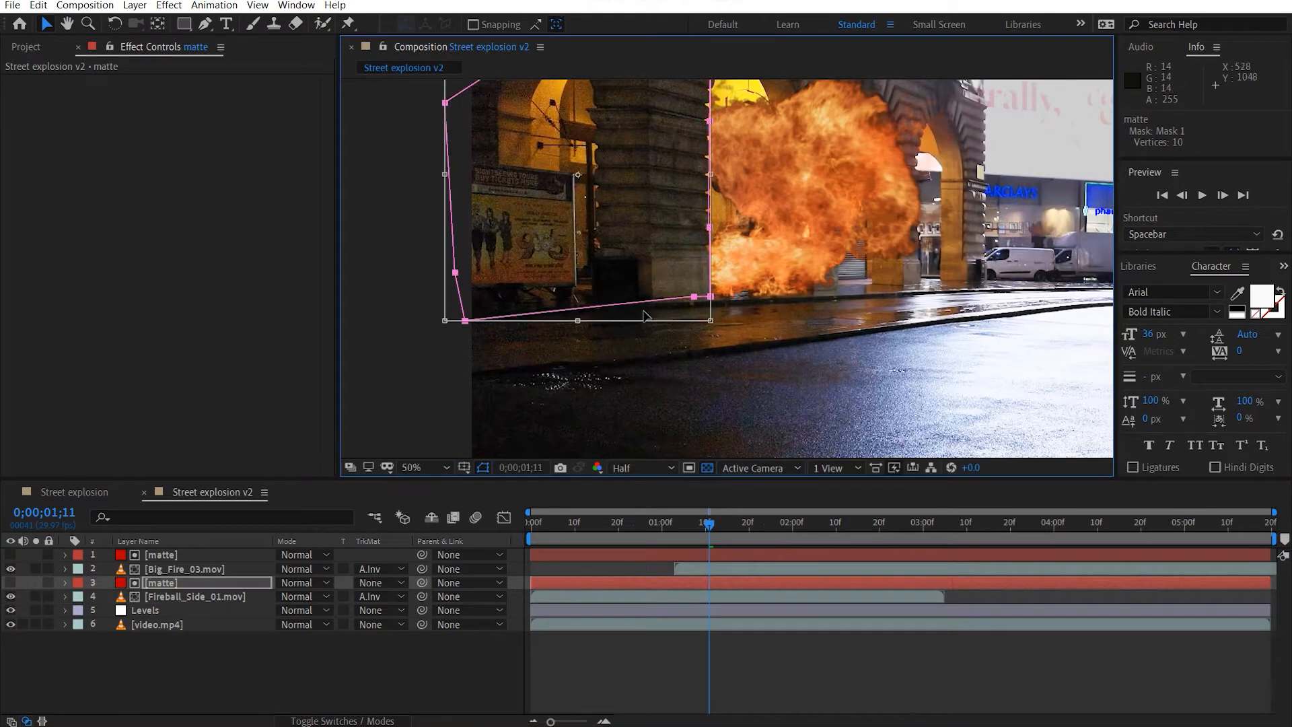
pyautogui.moveTo(578, 319); pyautogui.dragTo(579, 328)
# Stretch the mask of the matte above Big_Fire_03.mov downward to 103% height and deselect the layer.
pyautogui.click(173, 557)
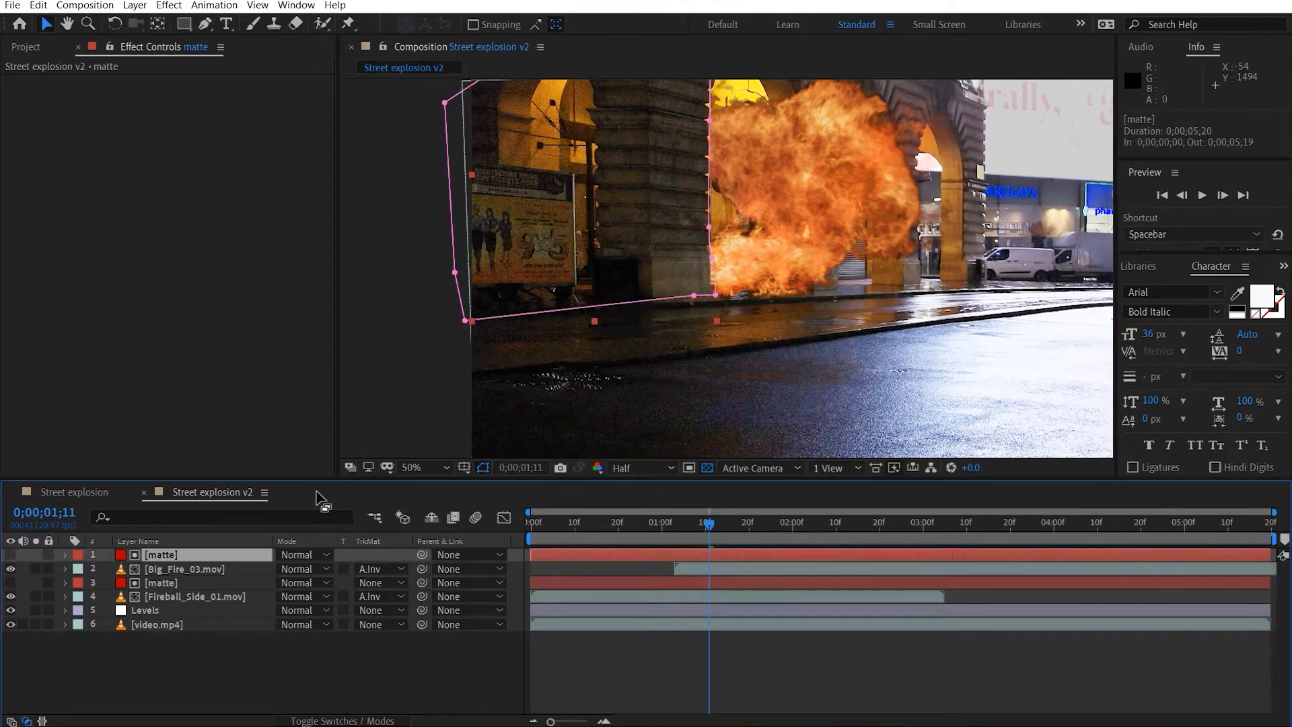
pyautogui.doubleClick(651, 304)
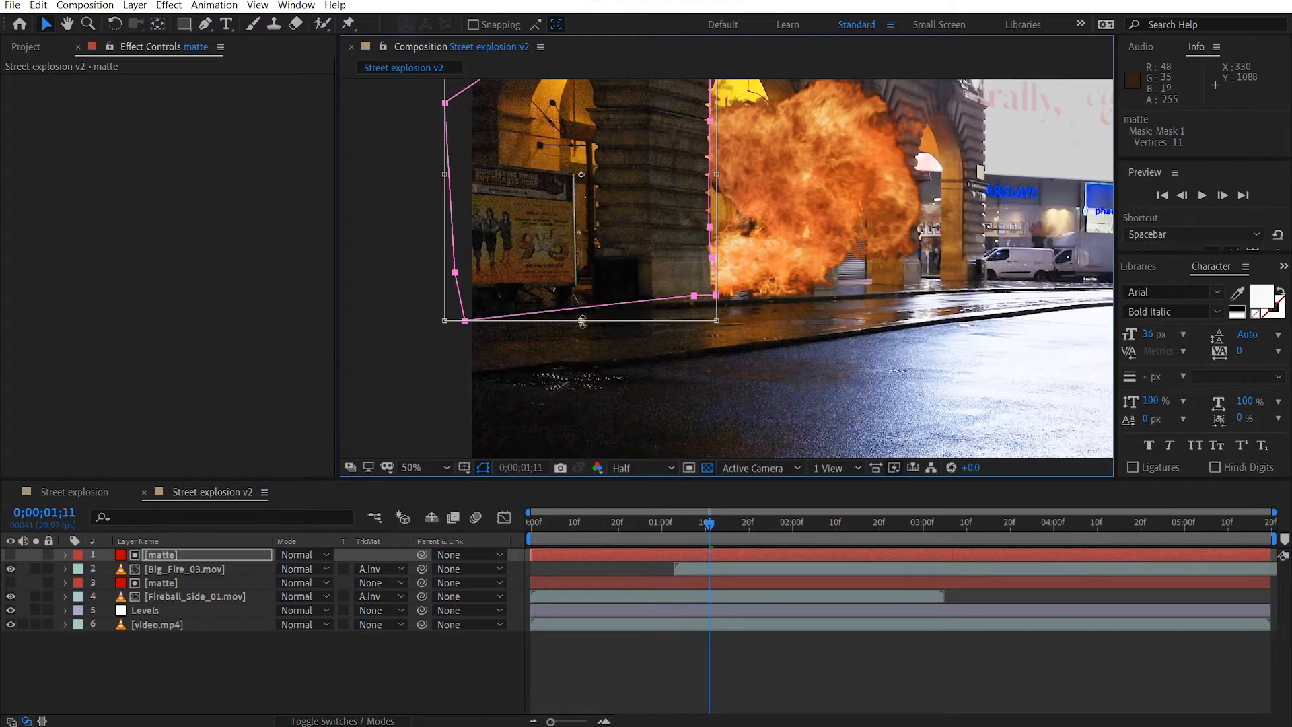
pyautogui.moveTo(583, 321); pyautogui.dragTo(581, 329)
pyautogui.press('Return')
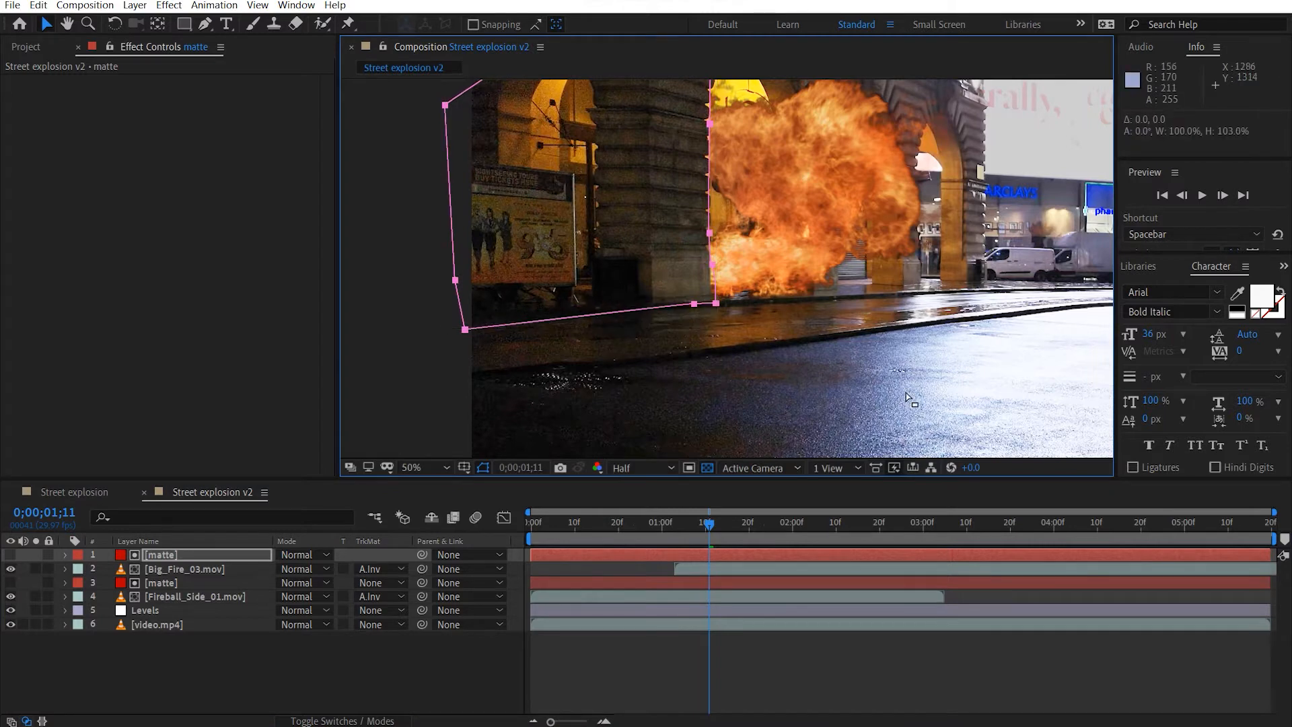
pyautogui.click(894, 362)
pyautogui.moveTo(718, 358); pyautogui.dragTo(574, 438)
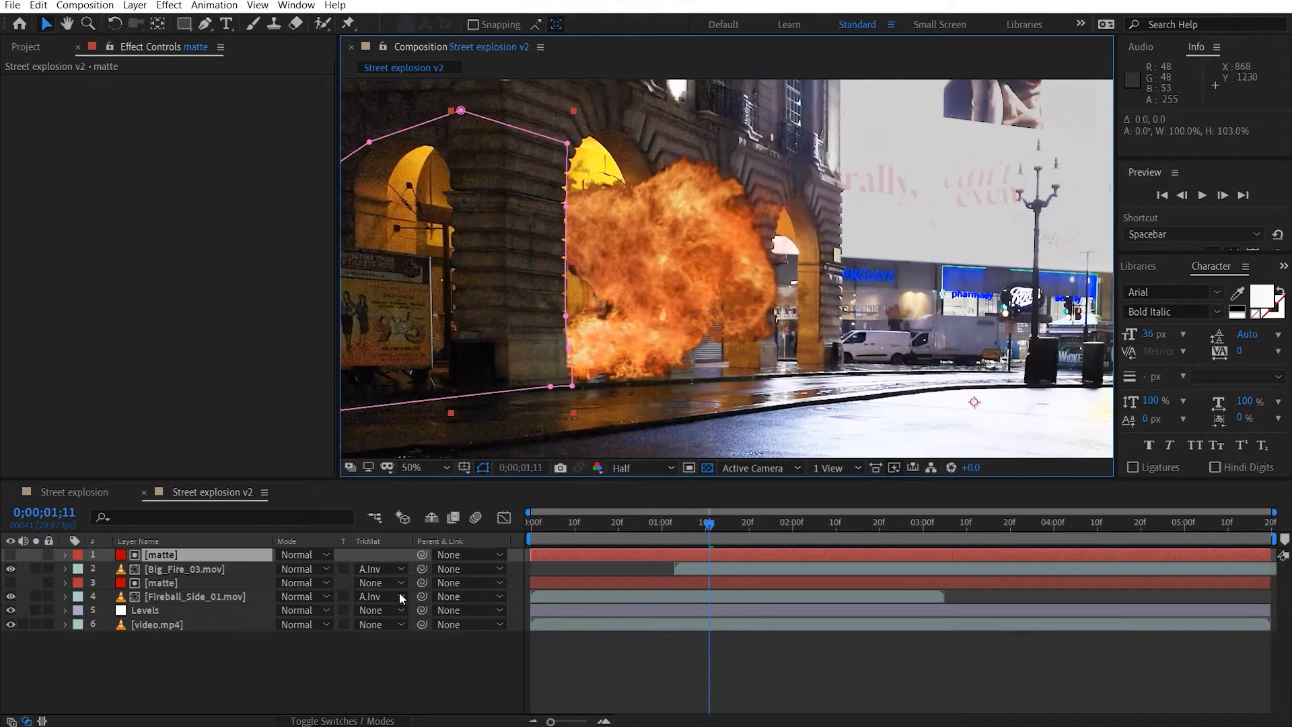
pyautogui.click(242, 687)
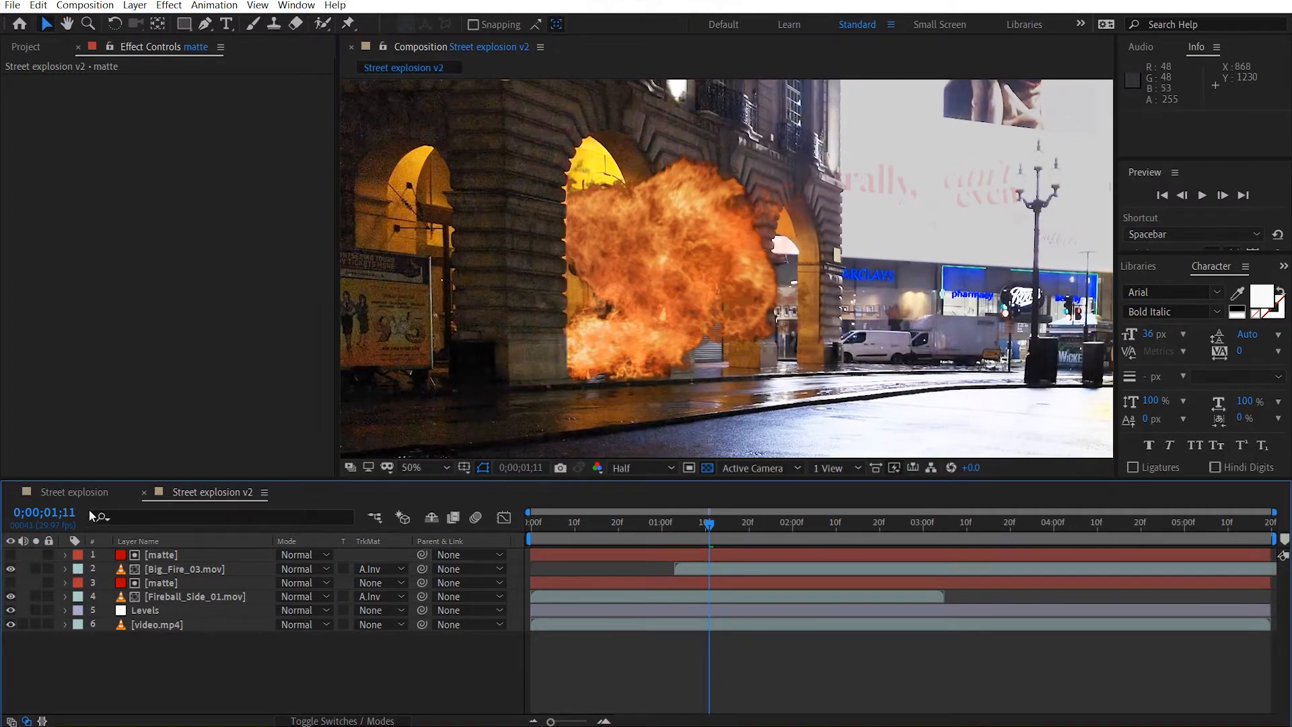
# Add Bouncing_Debris_06.mov and Bouncing_Debris_01.mov from the stock elements at the top of the Street explosion v2 layer stack.
pyautogui.click(13, 49)
pyautogui.click(134, 349)
pyautogui.keyDown('shift'); pyautogui.click(129, 365); pyautogui.keyUp('shift')
pyautogui.moveTo(127, 361); pyautogui.dragTo(217, 551)
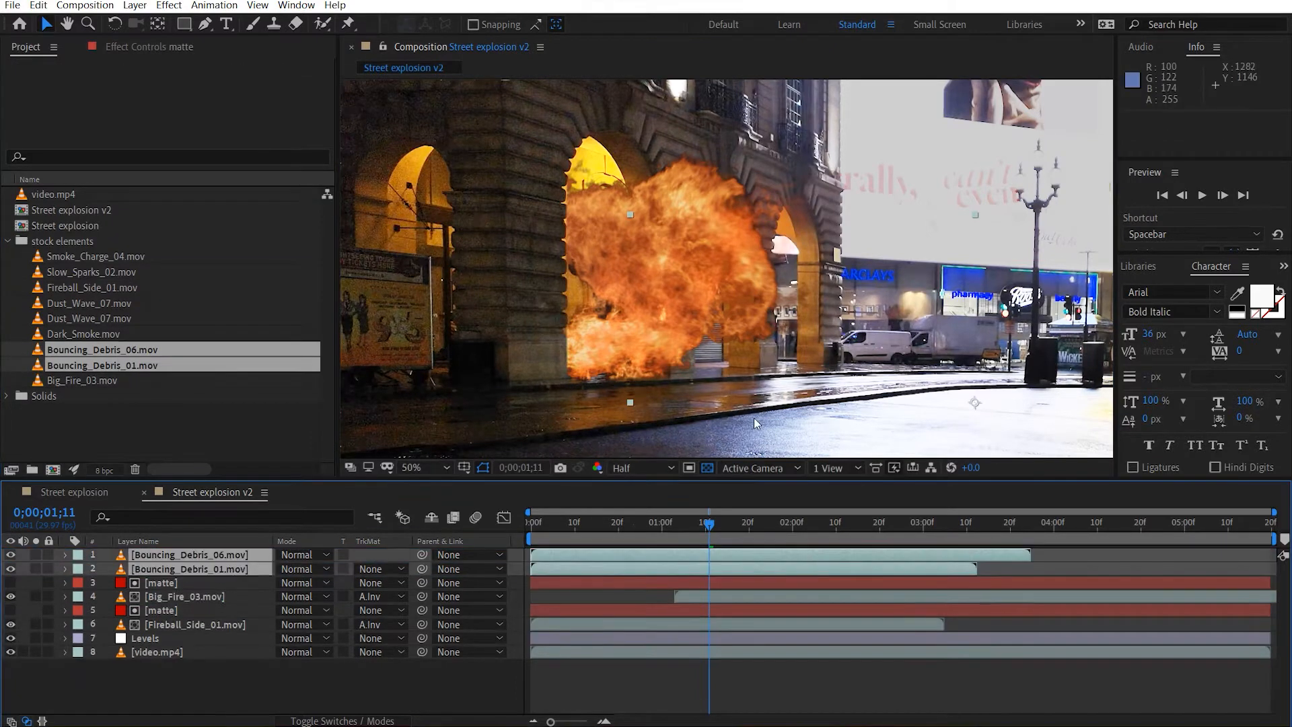
pyautogui.click(220, 684)
# Hide the Big_Fire_03.mov, Fireball_Side_01.mov and Bouncing_Debris_06.mov layers, and scrub to 0;00;01;06.
pyautogui.click(10, 596)
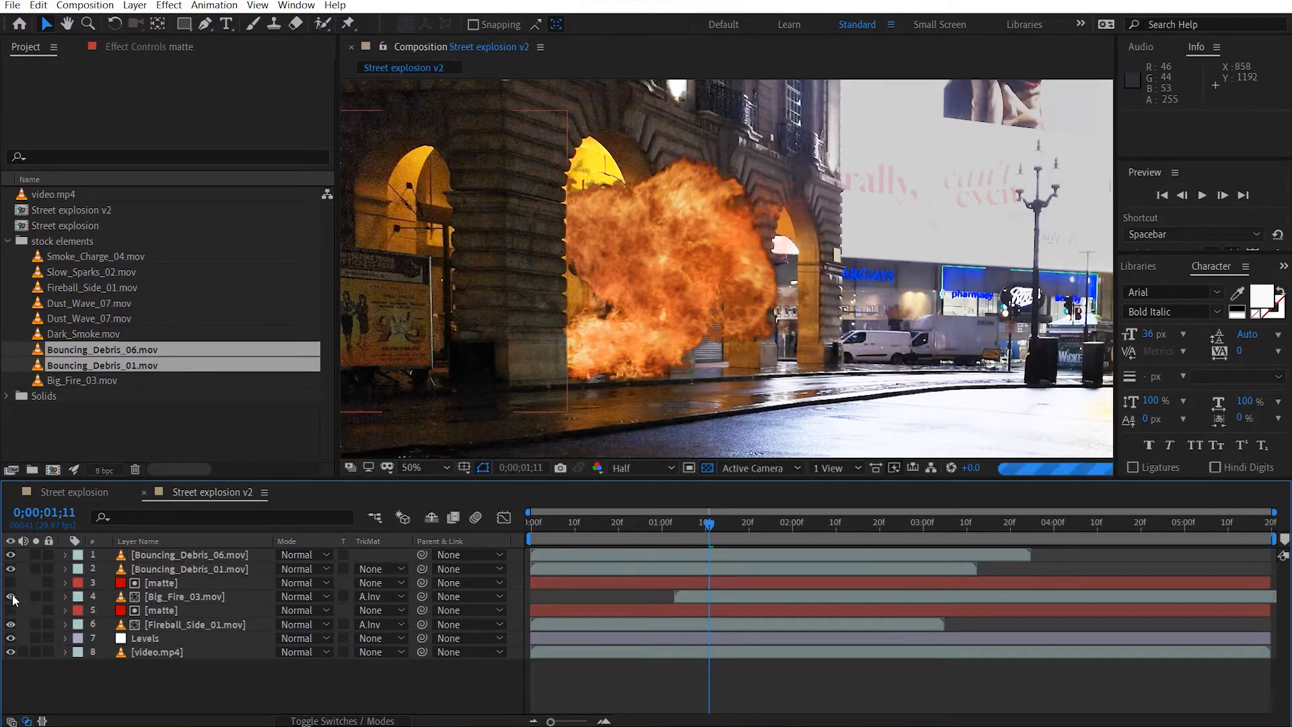
pyautogui.click(10, 625)
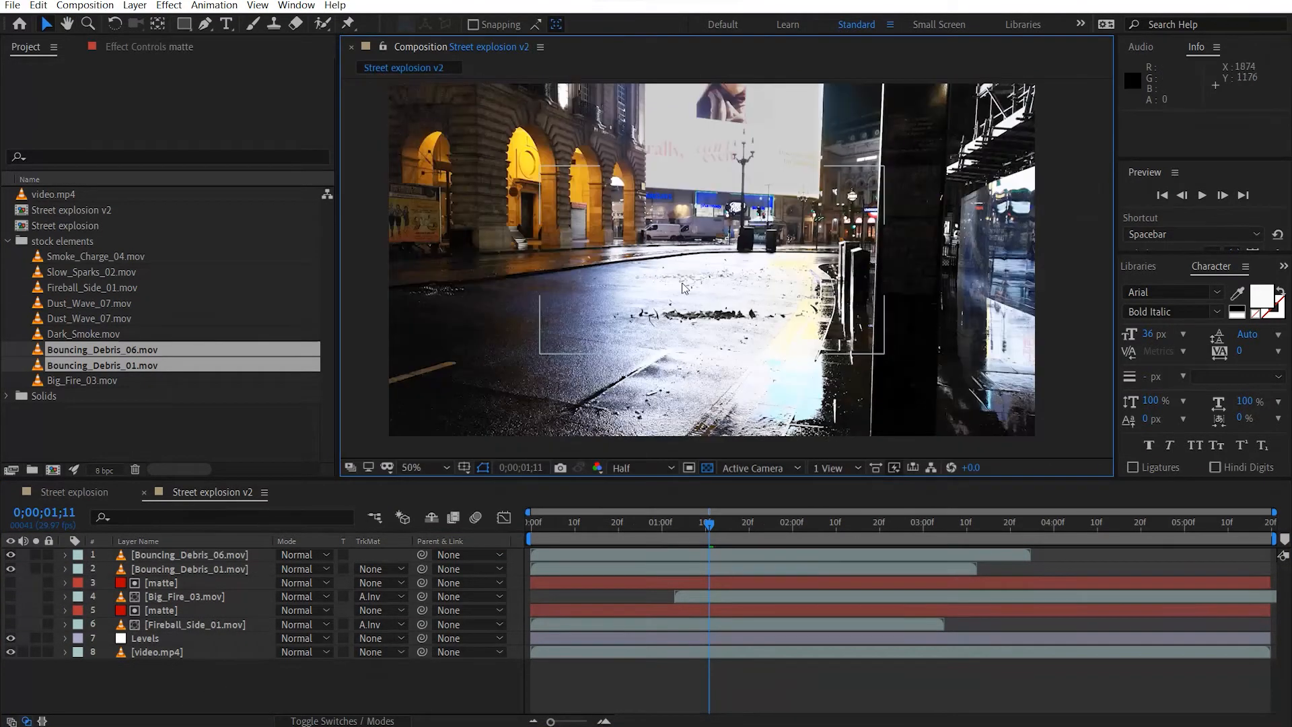
pyautogui.moveTo(589, 532); pyautogui.dragTo(689, 547)
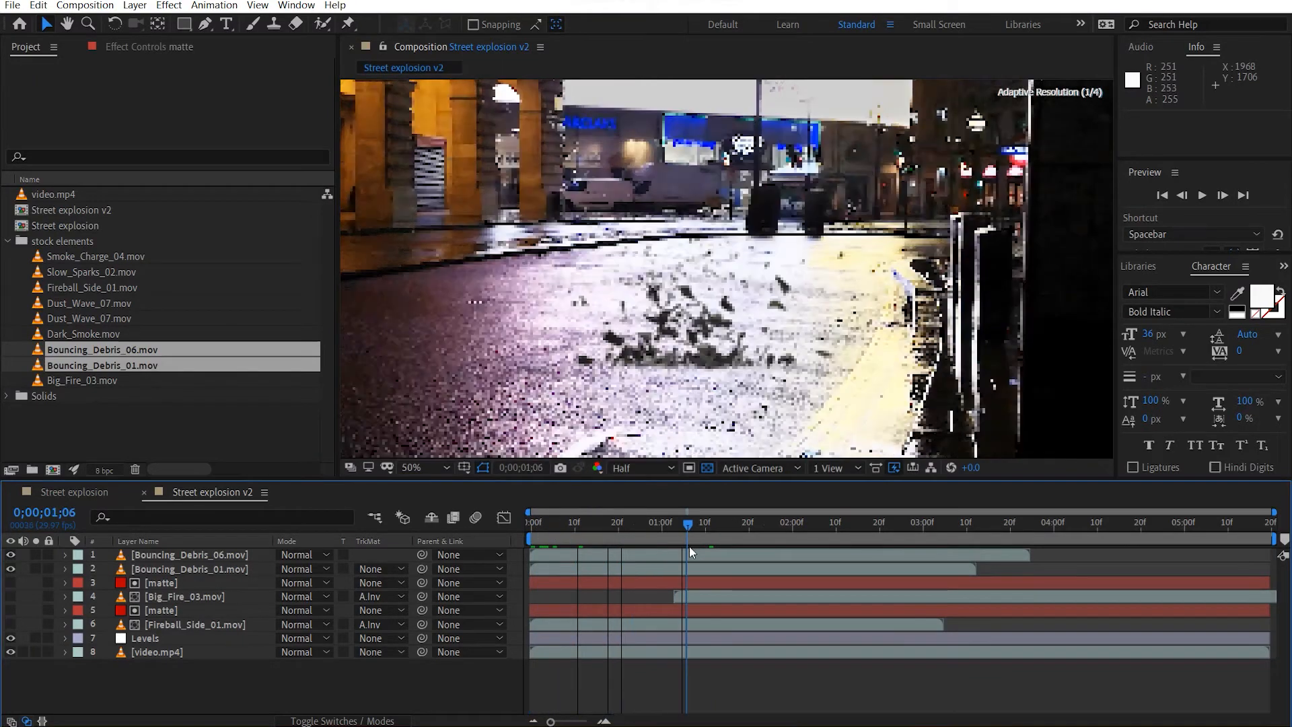
pyautogui.click(9, 556)
# Move Bouncing_Debris_01.mov to the ground at the front archway, at position 779, 634.
pyautogui.moveTo(753, 291); pyautogui.dragTo(914, 349)
pyautogui.moveTo(861, 408); pyautogui.dragTo(468, 265)
pyautogui.moveTo(542, 267); pyautogui.dragTo(794, 305)
pyautogui.scroll(1, 732, 293)
pyautogui.moveTo(727, 353); pyautogui.dragTo(745, 340)
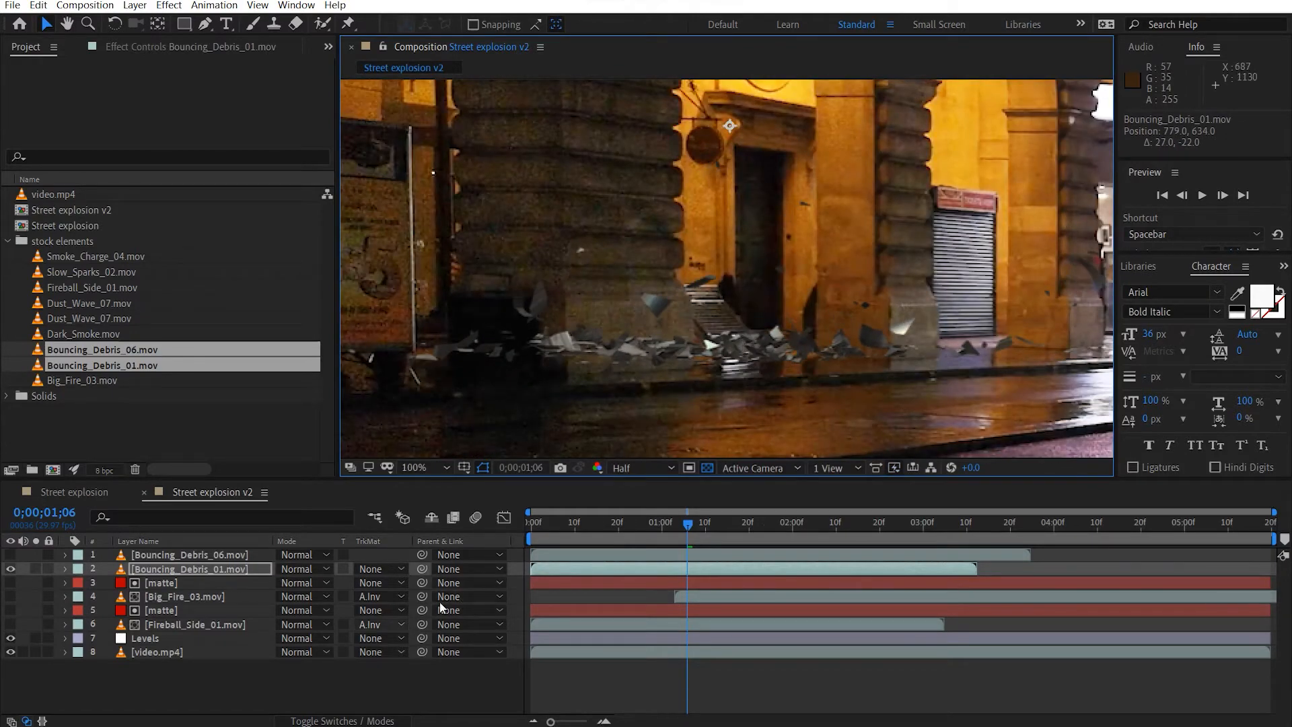
# Scale Bouncing_Debris_01.mov to 70%, move it to position 796, 764, and rotate it 2°.
pyautogui.press('s')
pyautogui.moveTo(320, 583); pyautogui.dragTo(305, 583)
pyautogui.moveTo(719, 269); pyautogui.dragTo(731, 354)
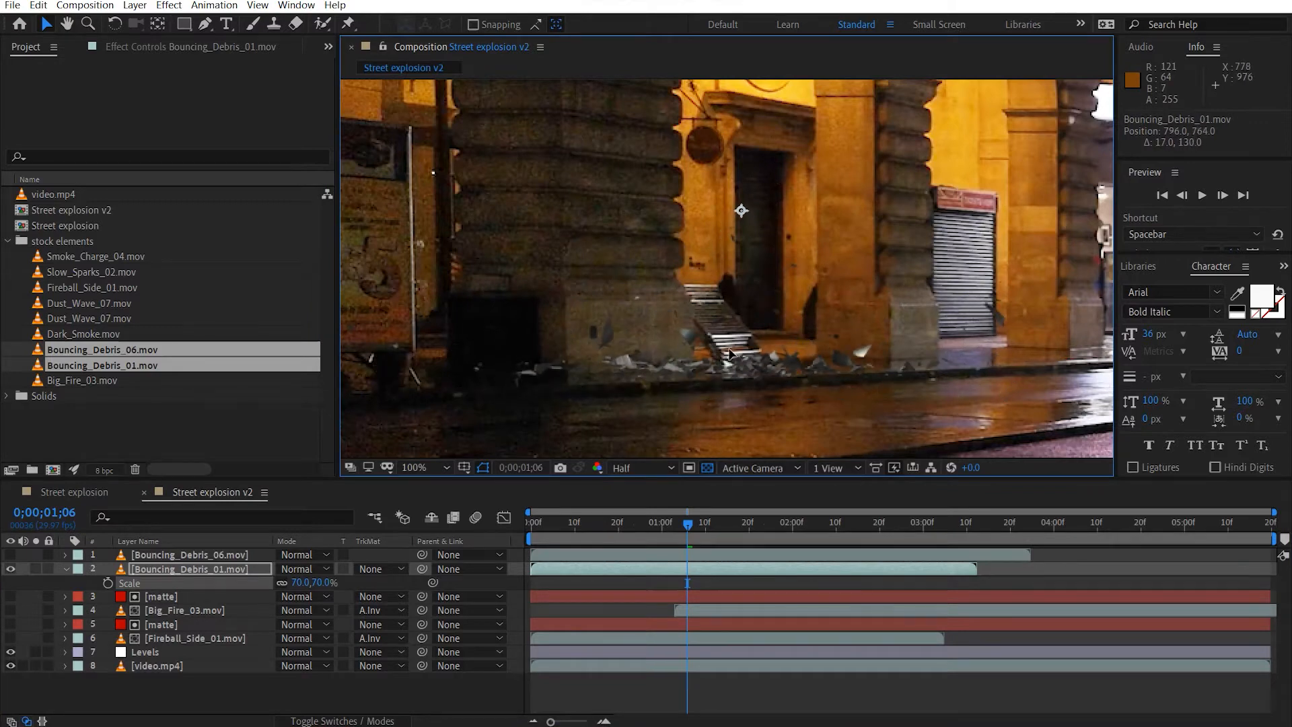
pyautogui.press('r')
pyautogui.moveTo(296, 589); pyautogui.dragTo(296, 583)
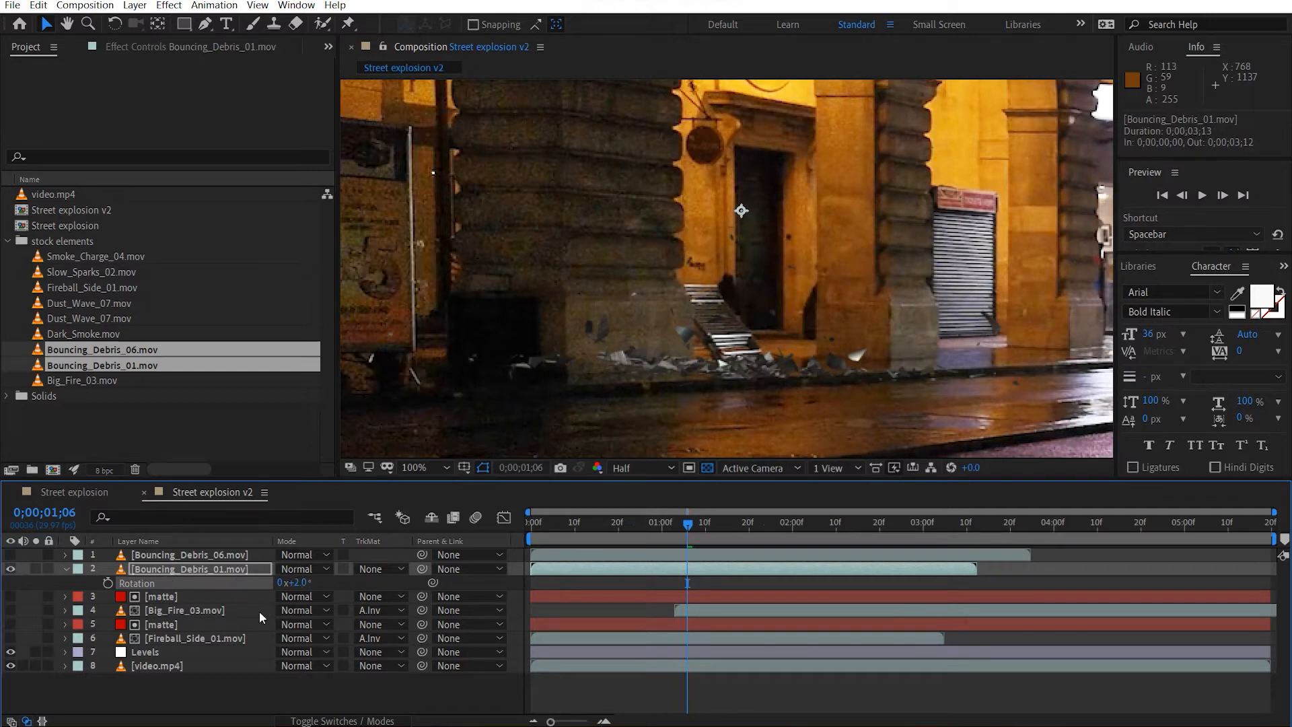
# Duplicate the matte layer, place the copy above Bouncing_Debris_01.mov, and set that clip's track matte to Alpha Inverted.
pyautogui.click(228, 597)
pyautogui.hotkey('ctrl', 'd')
pyautogui.moveTo(212, 572); pyautogui.dragTo(206, 563)
pyautogui.click(401, 583)
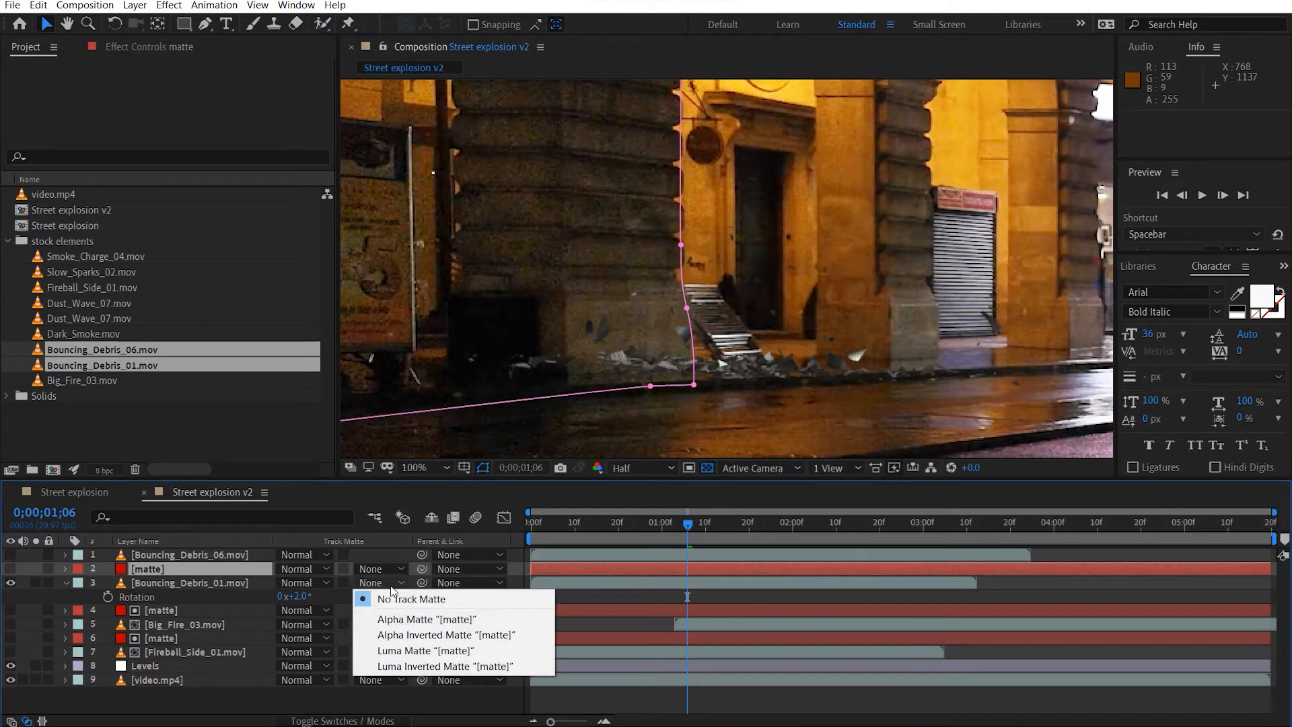
pyautogui.click(439, 635)
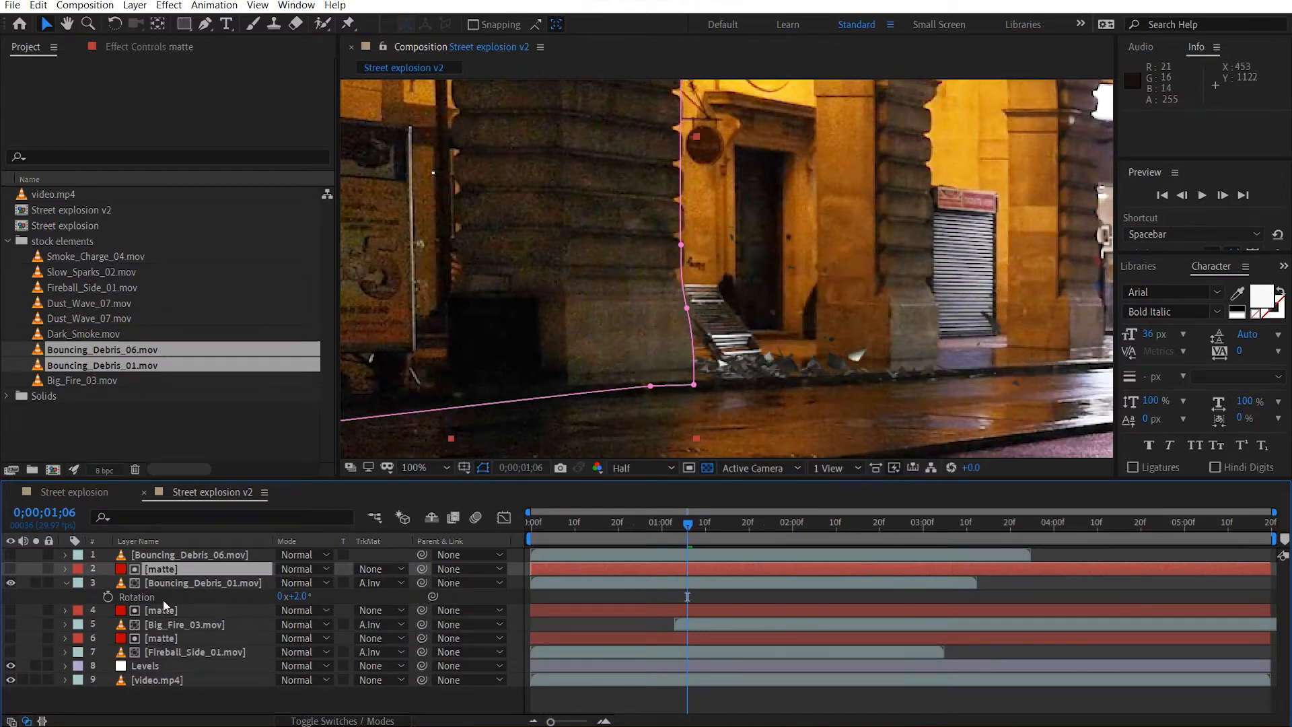
# Show Bouncing_Debris_06.mov and, at 0;00;00;22, move its debris to the ground in the front archway.
pyautogui.hotkey('ctrl', 'Up')
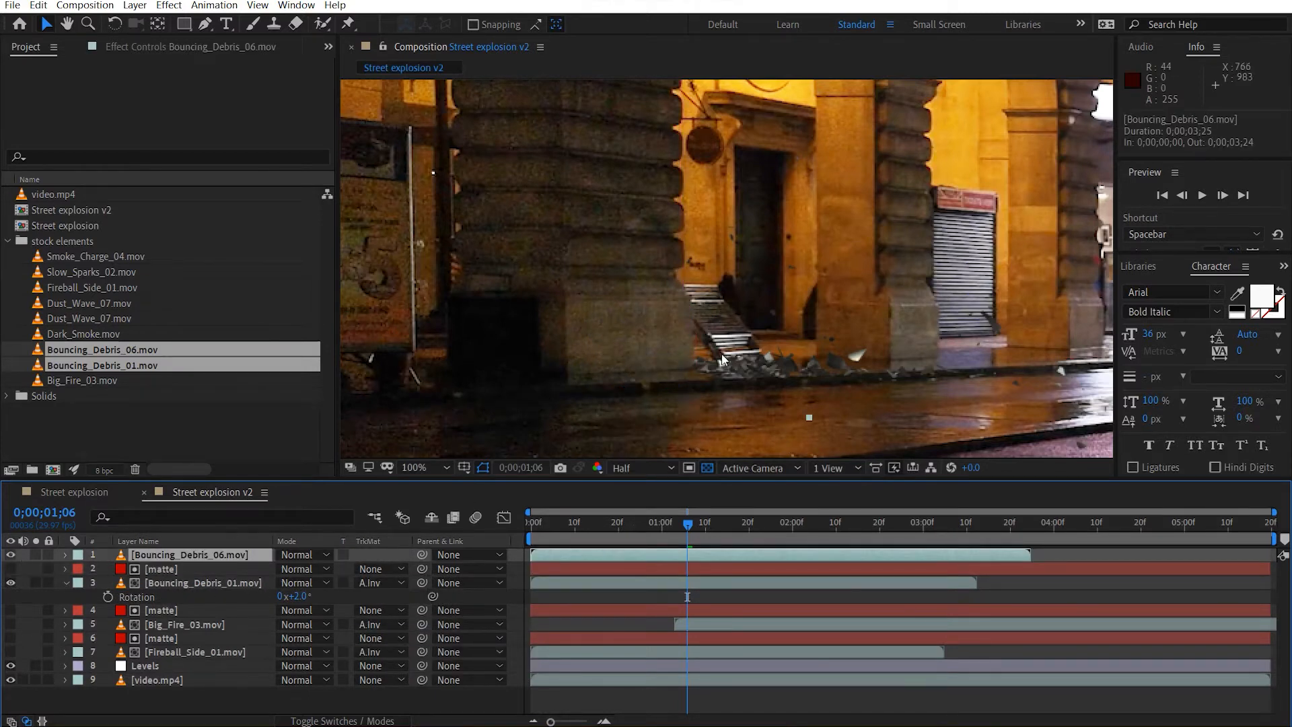
pyautogui.scroll(-2, 722, 353)
pyautogui.moveTo(534, 537); pyautogui.dragTo(627, 539)
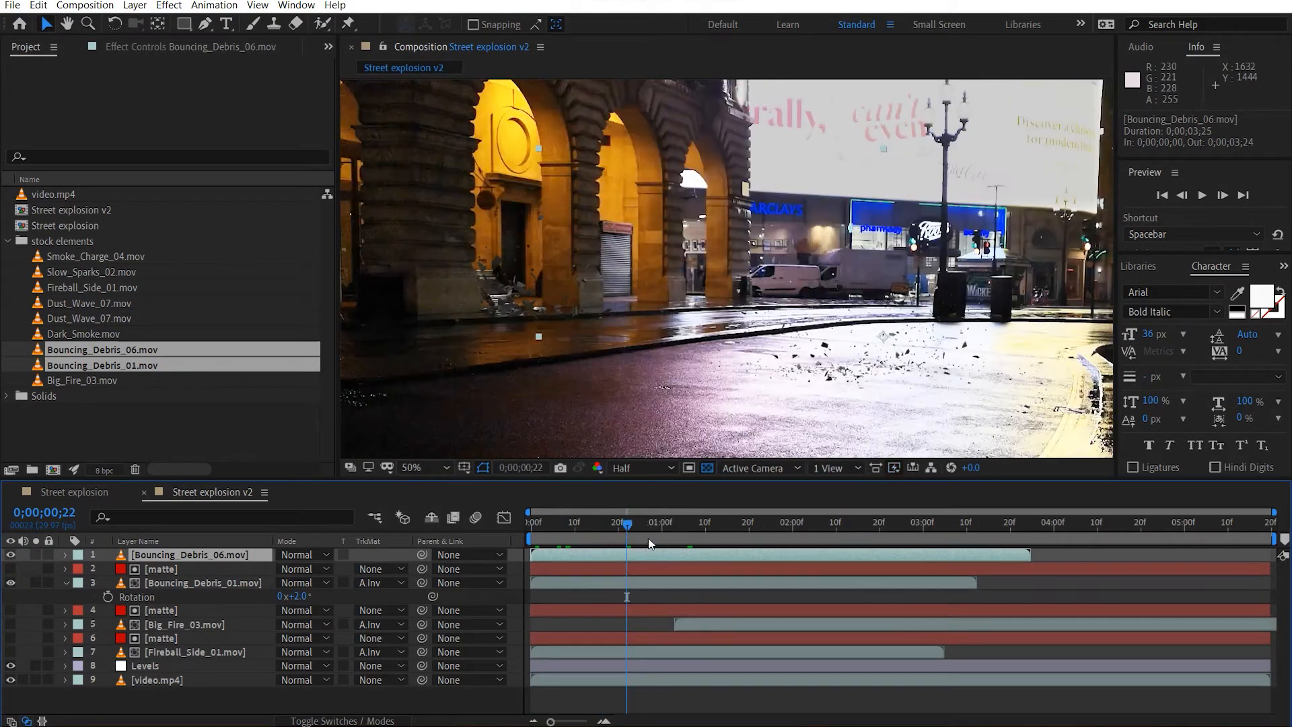
pyautogui.moveTo(904, 347); pyautogui.dragTo(546, 282)
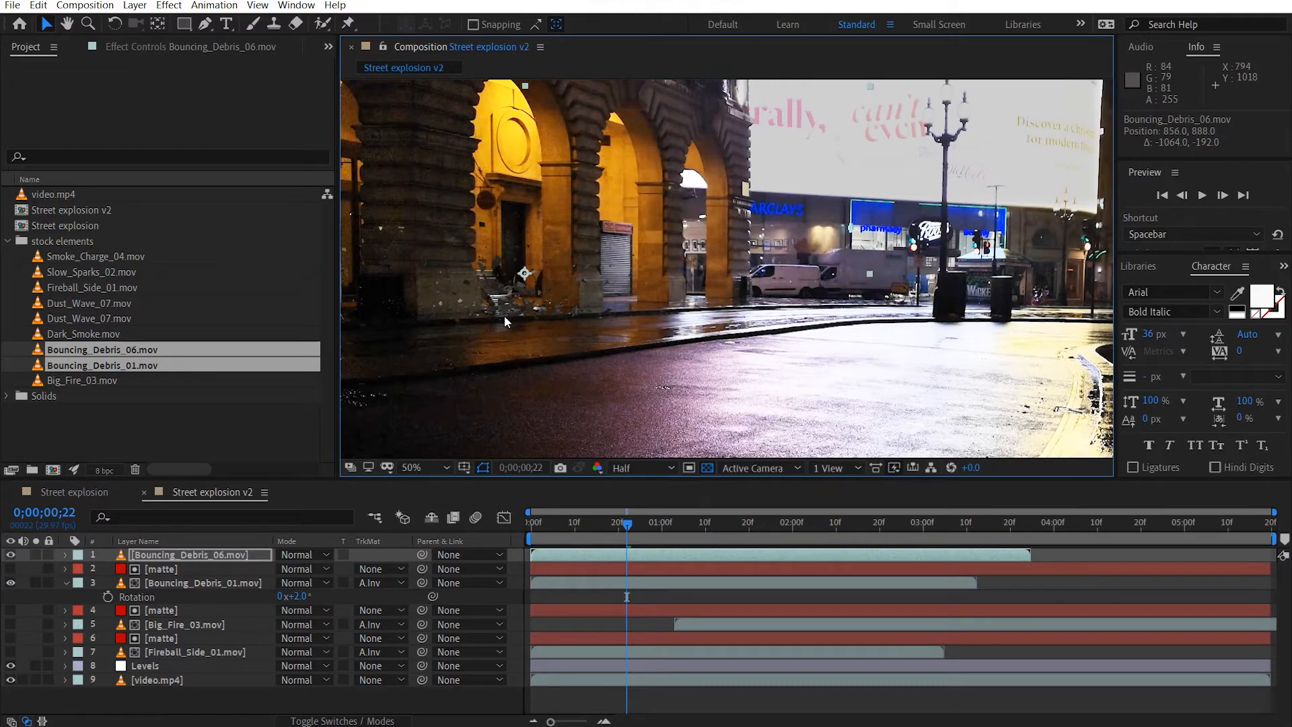
pyautogui.scroll(2, 645, 290)
pyautogui.scroll(2, 645, 288)
pyautogui.moveTo(646, 309); pyautogui.dragTo(684, 305)
# Apply a duplicated matte as Bouncing_Debris_06.mov's Alpha Inverted track matte, and raise the debris to position 886, 869.5.
pyautogui.click(196, 573)
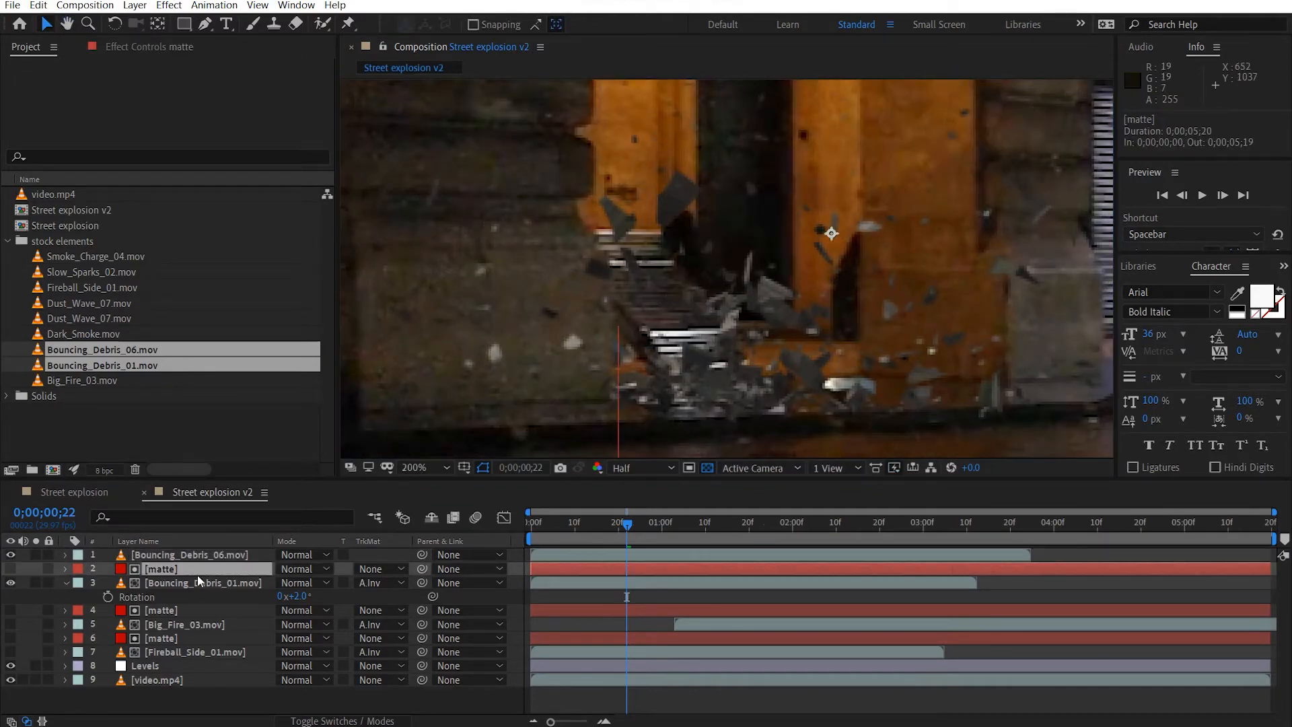
pyautogui.hotkey('ctrl', 'd')
pyautogui.moveTo(175, 572); pyautogui.dragTo(202, 550)
pyautogui.click(374, 571)
pyautogui.click(404, 614)
pyautogui.moveTo(861, 373); pyautogui.dragTo(862, 355)
pyautogui.press(',')
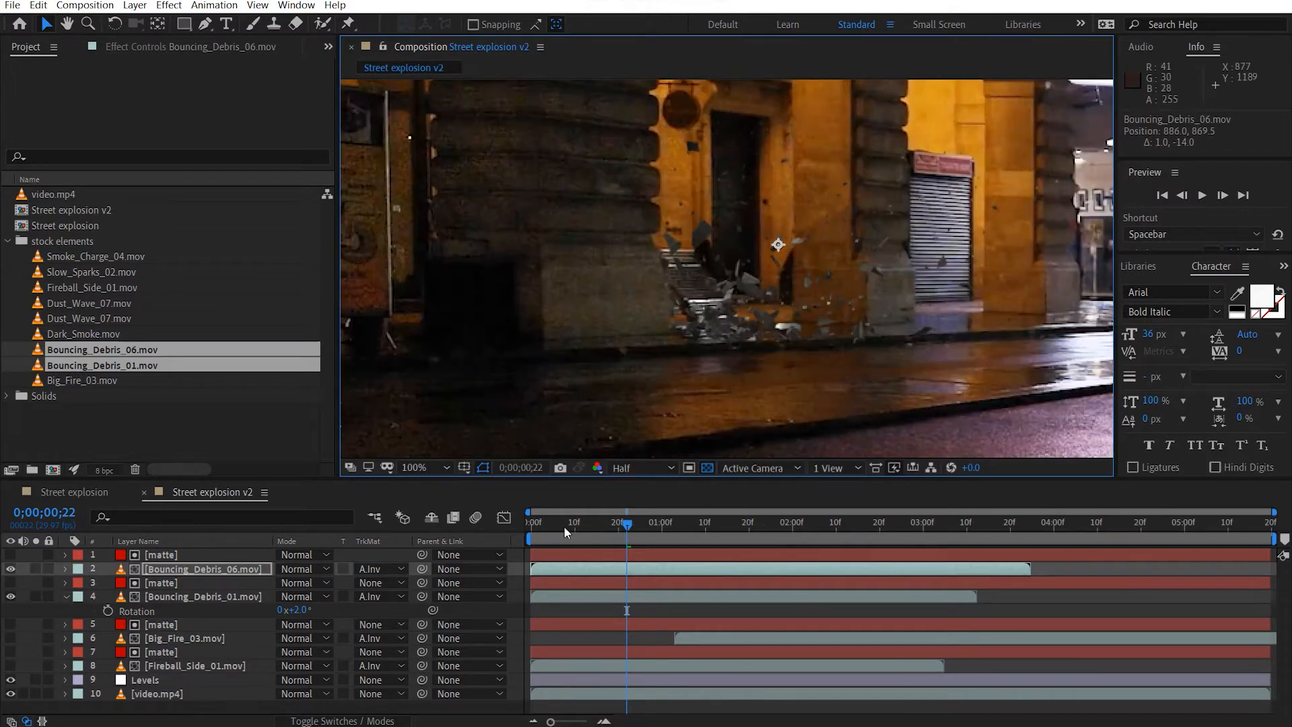
# Shift the Bouncing_Debris_06.mov and Bouncing_Debris_01.mov layers in time to start at 0;00;01;04, and return to the composition's start.
pyautogui.click(192, 583)
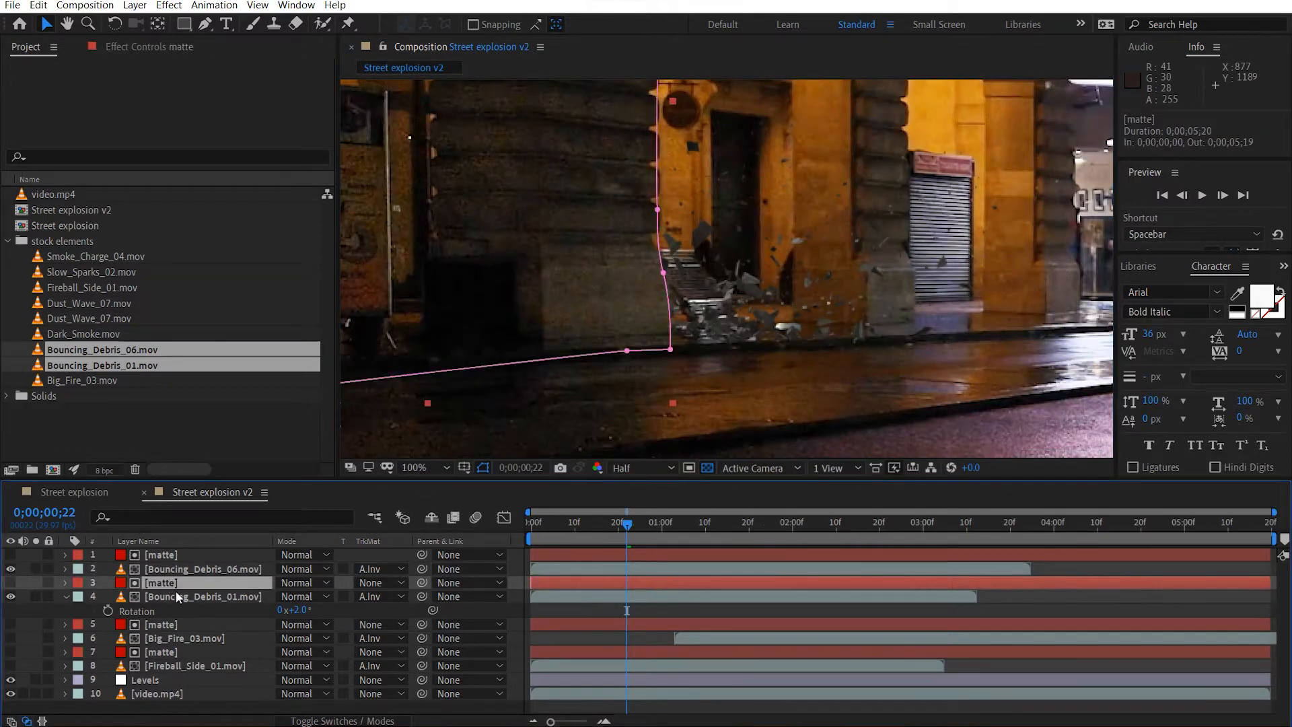
pyautogui.keyDown('ctrl'); pyautogui.click(177, 593); pyautogui.keyUp('ctrl')
pyautogui.keyDown('ctrl'); pyautogui.click(192, 568); pyautogui.keyUp('ctrl')
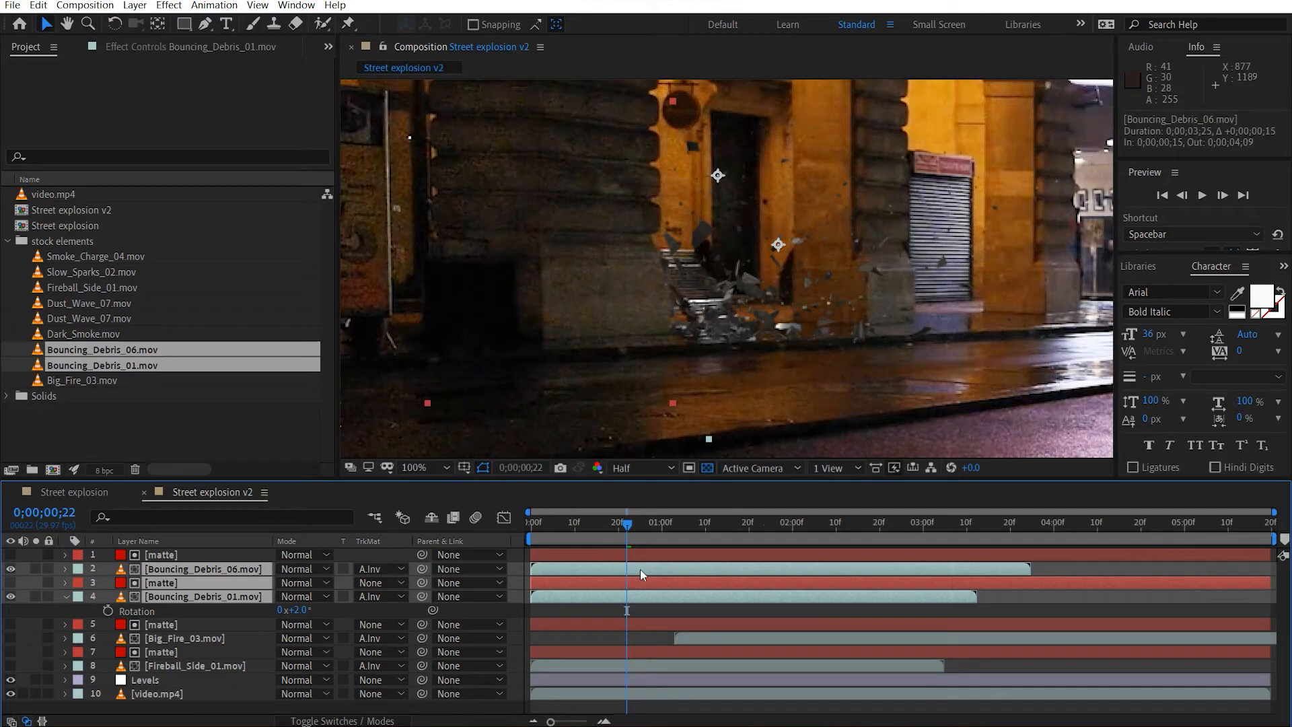
pyautogui.moveTo(640, 569); pyautogui.dragTo(754, 571)
pyautogui.hotkey('ctrl', 'z')
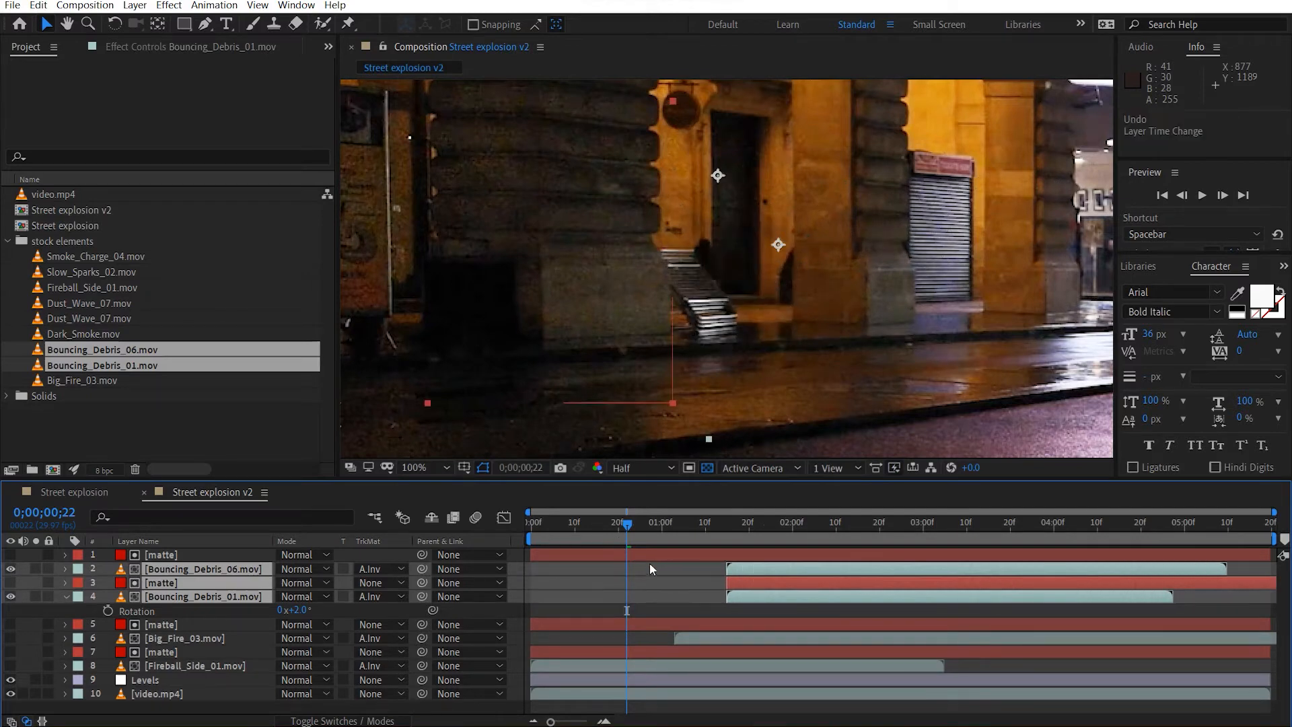
pyautogui.keyDown('ctrl'); pyautogui.click(189, 582); pyautogui.keyUp('ctrl')
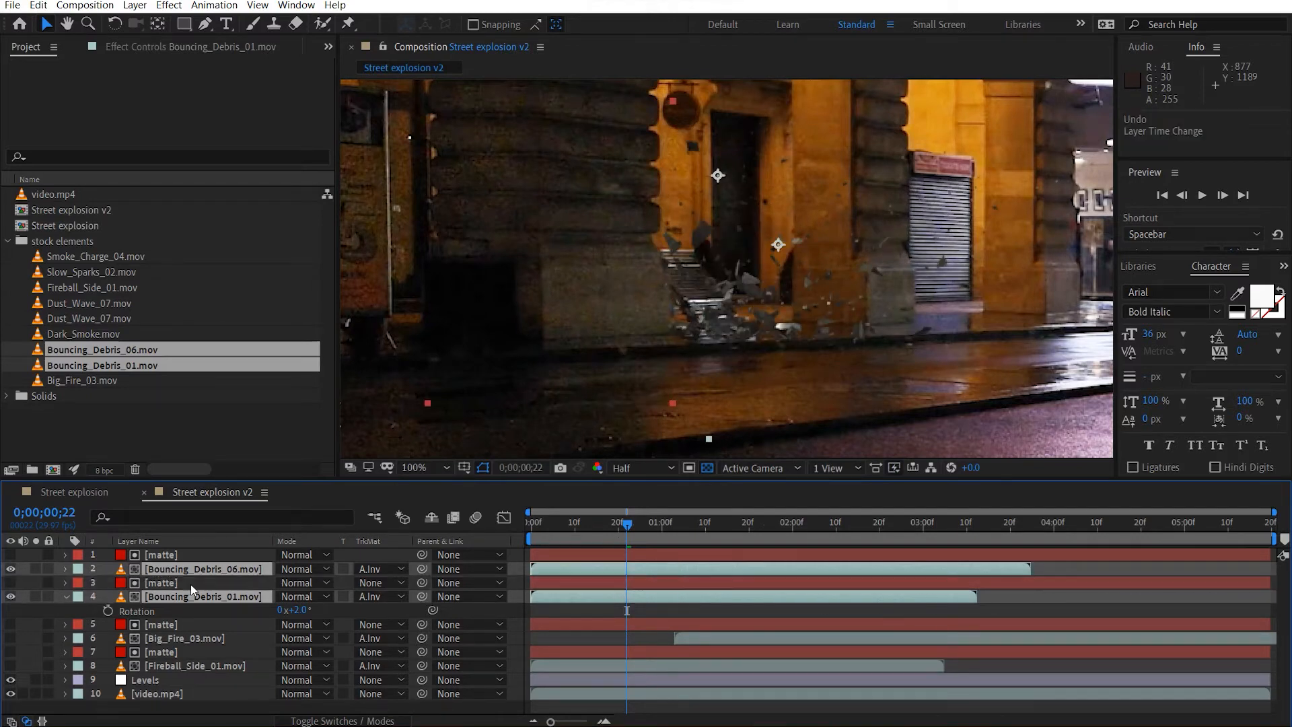
pyautogui.moveTo(631, 575); pyautogui.dragTo(717, 576)
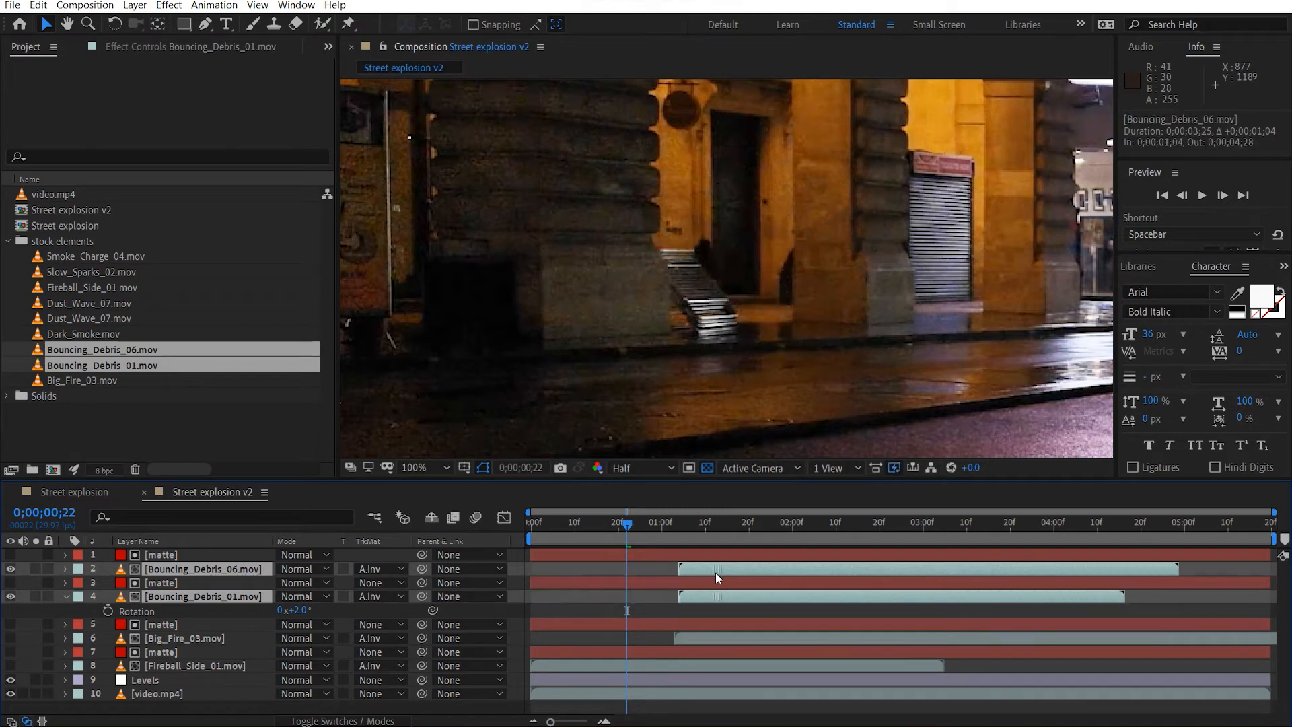
pyautogui.moveTo(538, 530); pyautogui.dragTo(565, 531)
pyautogui.press('Home')
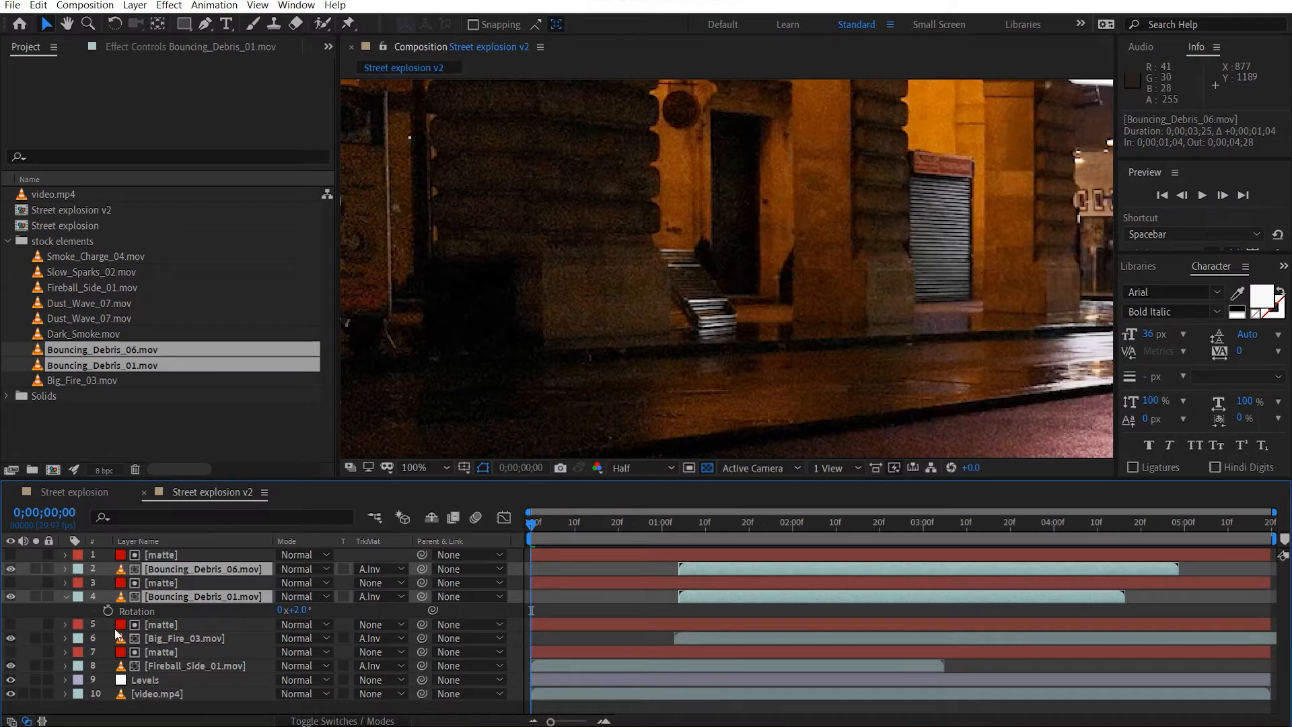
# Shift the Bouncing_Debris_06.mov and Bouncing_Debris_01.mov layers in time to start at 0;00;00;24.
pyautogui.moveTo(533, 534); pyautogui.dragTo(636, 532)
pyautogui.moveTo(718, 566); pyautogui.dragTo(673, 569)
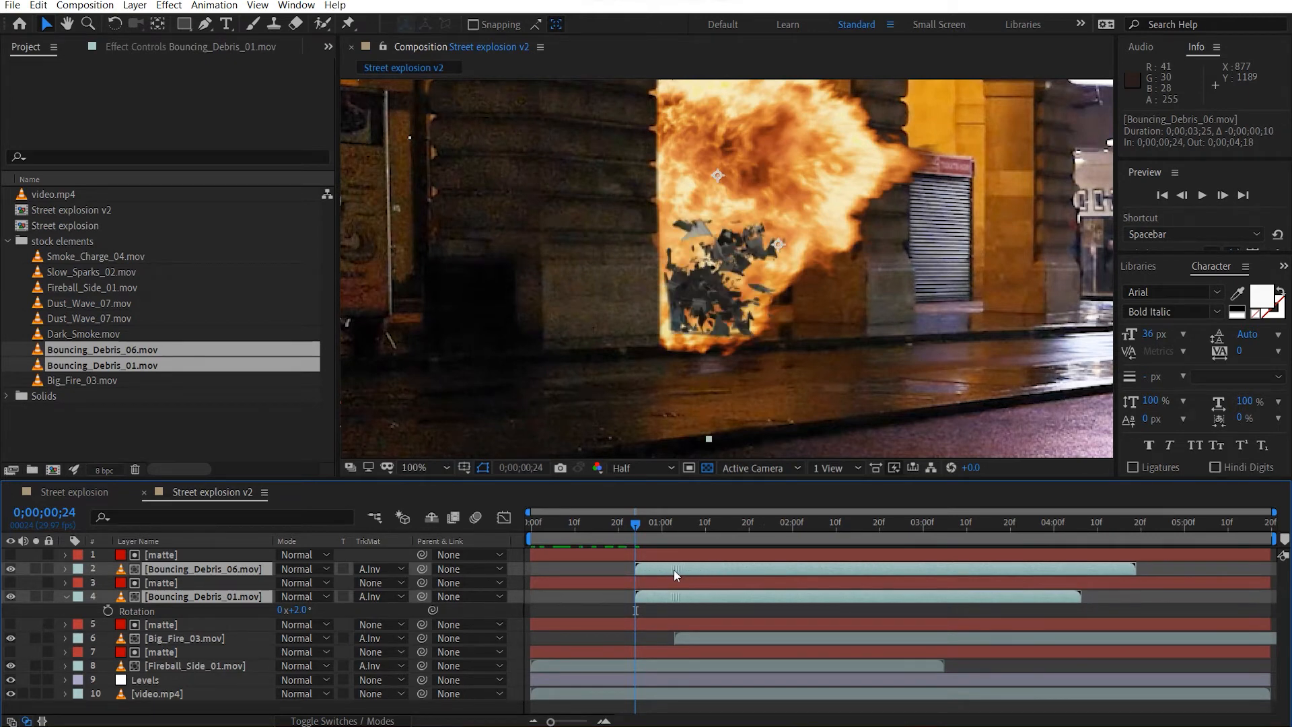
# At 0;00;01;09, reshape the lower corner of the top matte's mask to follow the front pillar's edge.
pyautogui.moveTo(637, 525); pyautogui.dragTo(701, 524)
pyautogui.moveTo(677, 322); pyautogui.dragTo(727, 321)
pyautogui.scroll(2, 728, 322)
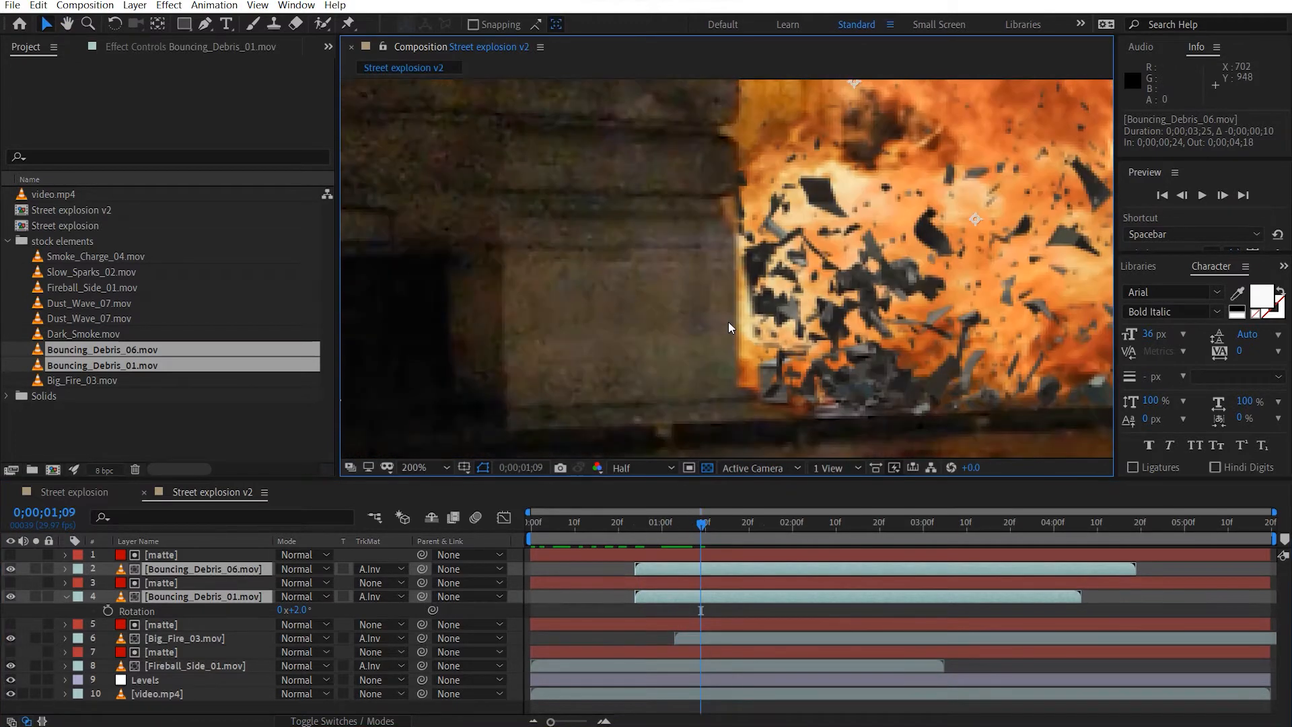
pyautogui.click(962, 350)
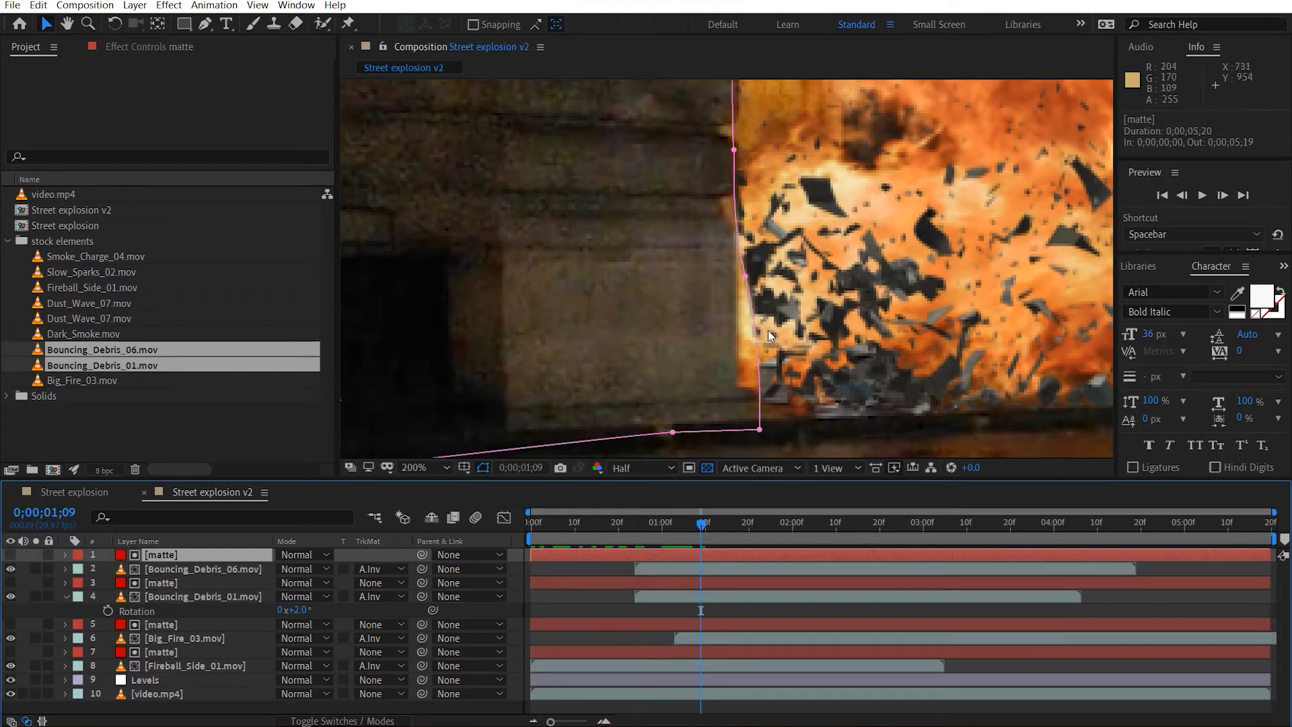
pyautogui.moveTo(745, 276); pyautogui.dragTo(735, 275)
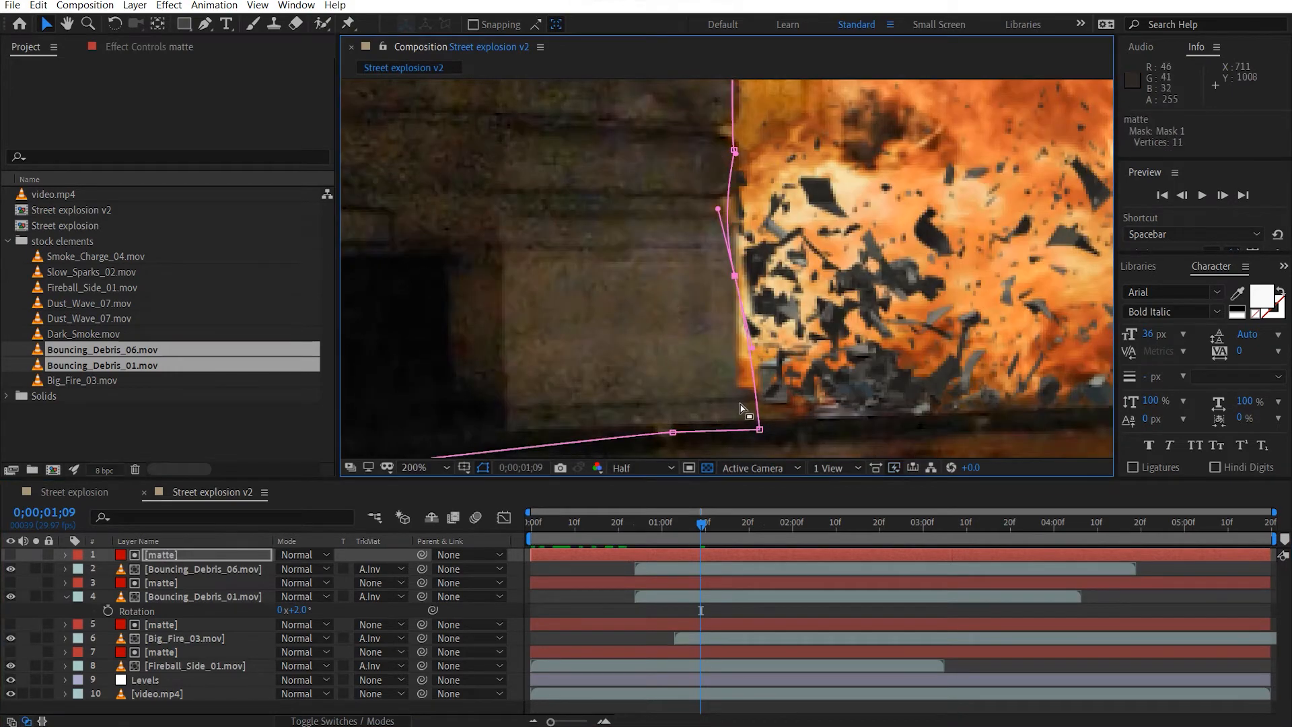
pyautogui.moveTo(758, 430); pyautogui.dragTo(729, 429)
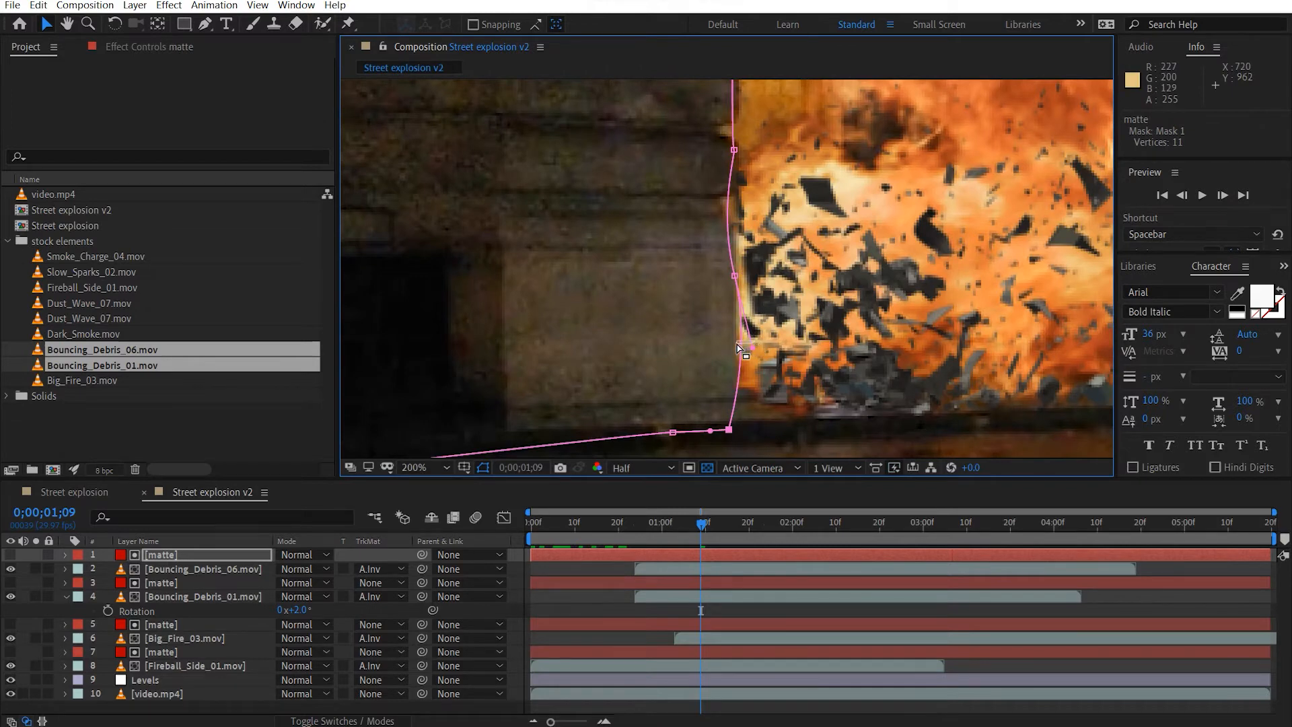
pyautogui.click(754, 350)
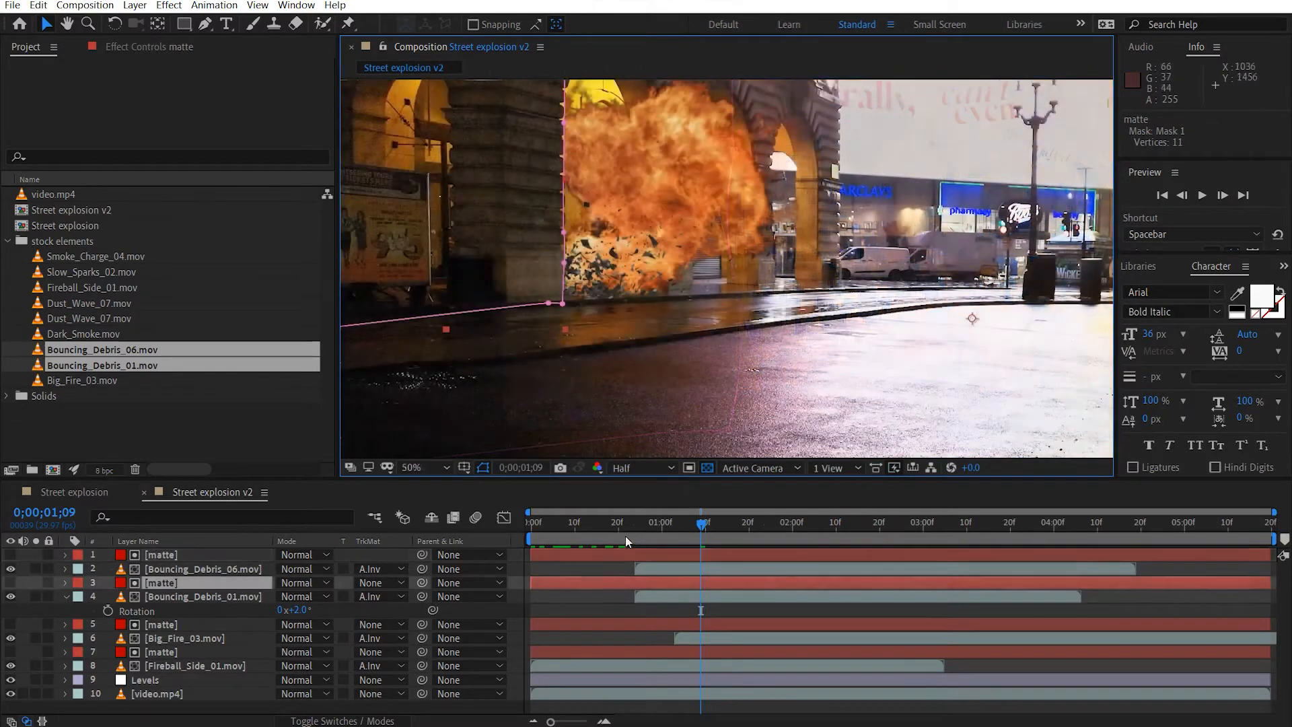
# Preview the explosion with the shifted debris from the start of the composition.
pyautogui.moveTo(623, 530); pyautogui.dragTo(393, 547)
pyautogui.press('space')
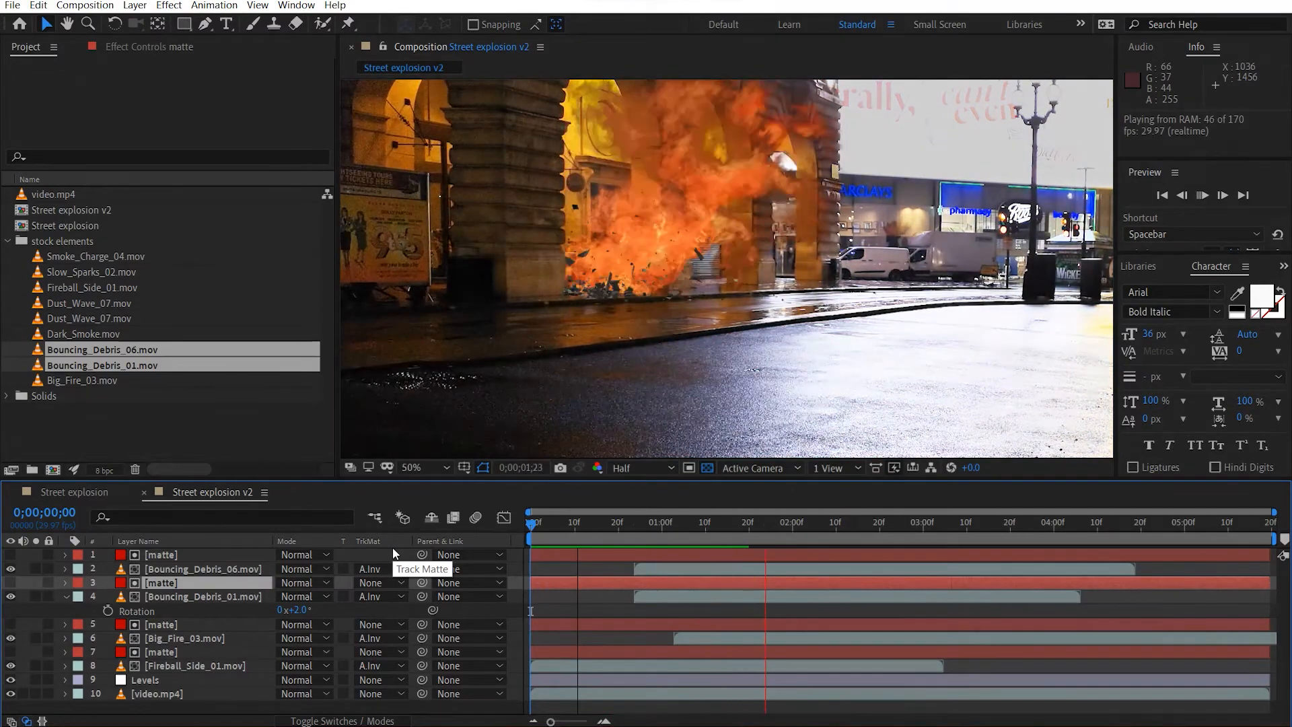
pyautogui.click(649, 519)
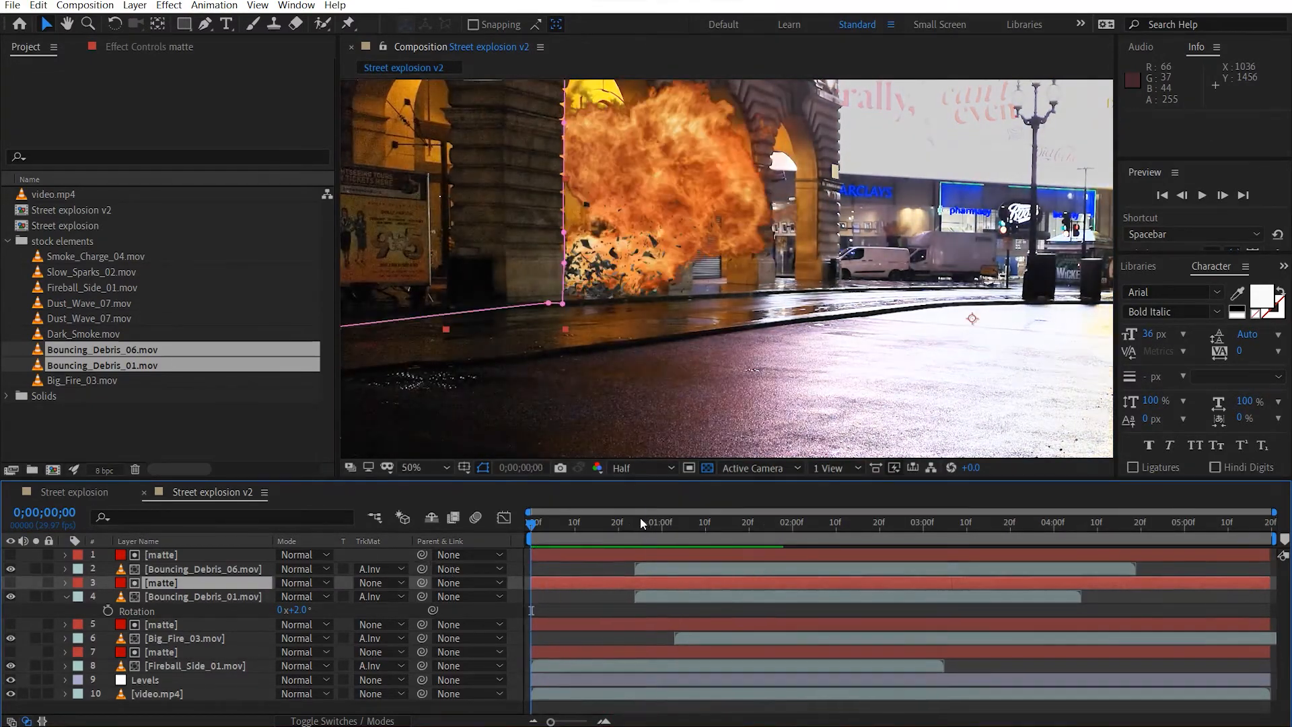
# Trim the in points of Bouncing_Debris_06.mov and Bouncing_Debris_01.mov to 0;00;01;07.
pyautogui.moveTo(649, 533); pyautogui.dragTo(689, 540)
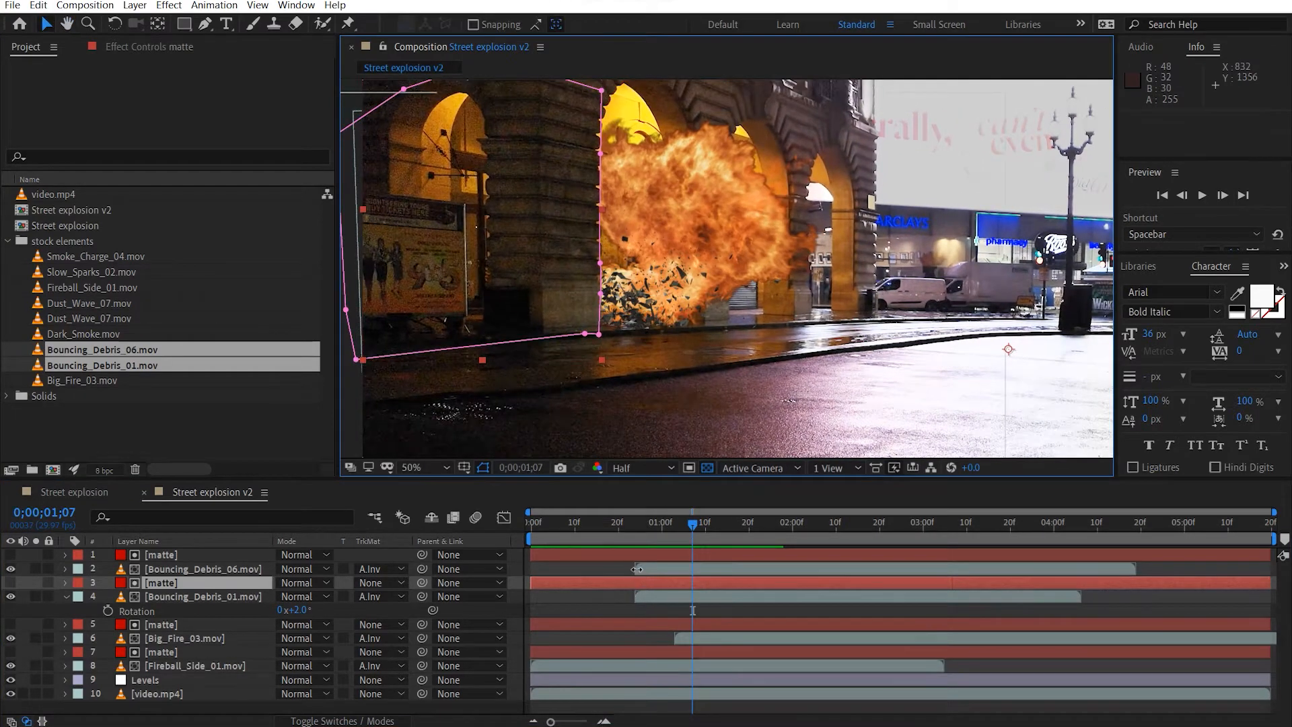
pyautogui.moveTo(657, 570); pyautogui.dragTo(692, 569)
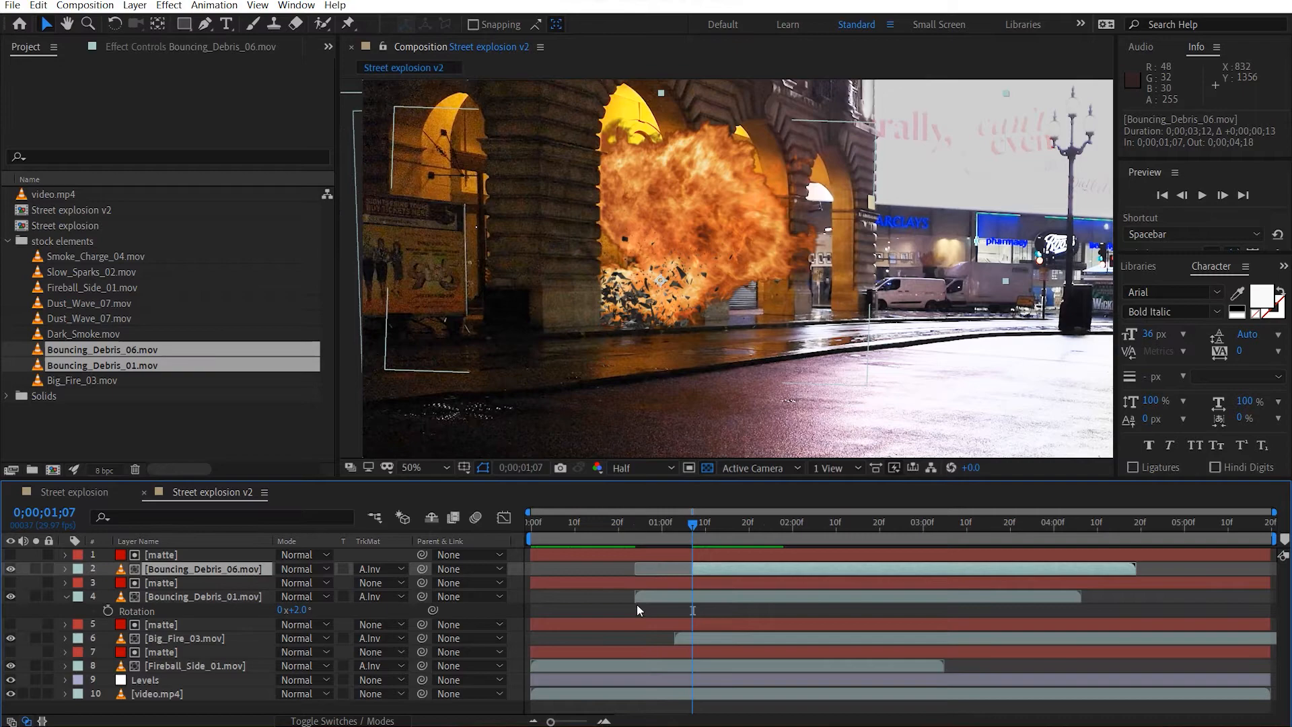
pyautogui.moveTo(635, 599); pyautogui.dragTo(677, 596)
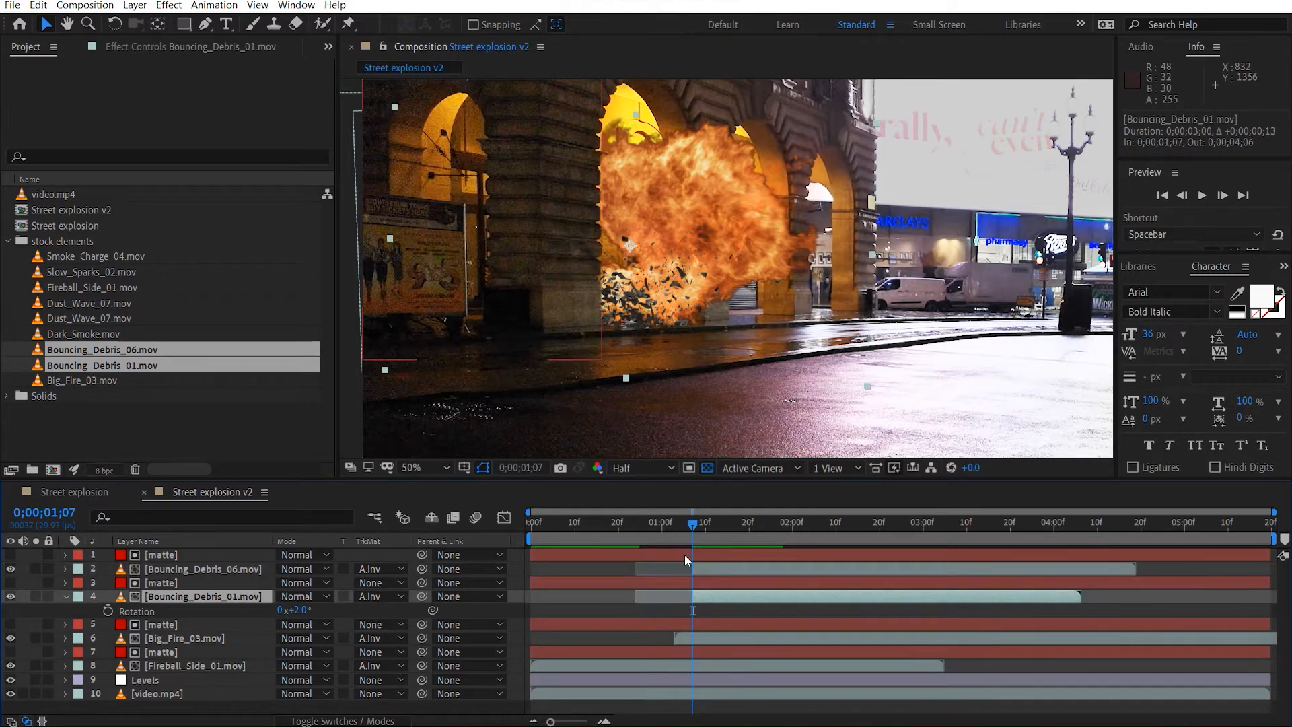
# Preview the composition and examine the trimmed debris up close in the front archway at 0;00;01;18.
pyautogui.press('space')
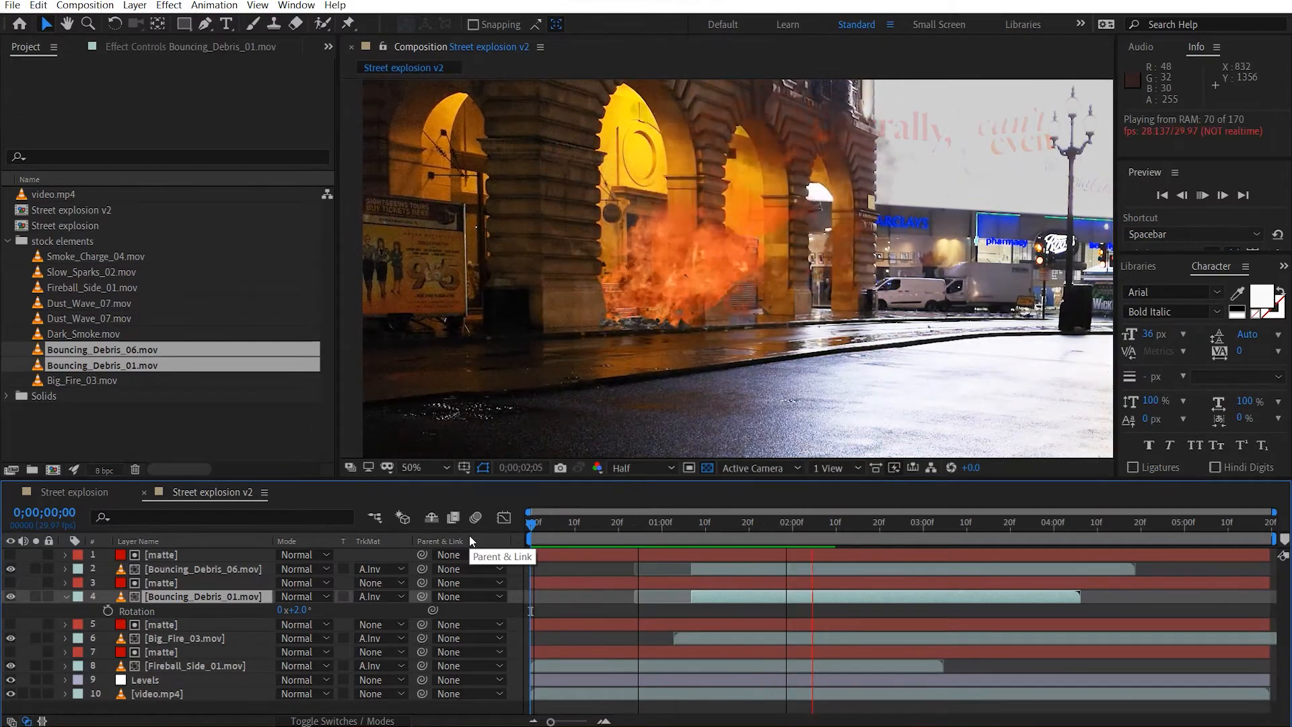
pyautogui.press('space')
pyautogui.moveTo(592, 537); pyautogui.dragTo(739, 539)
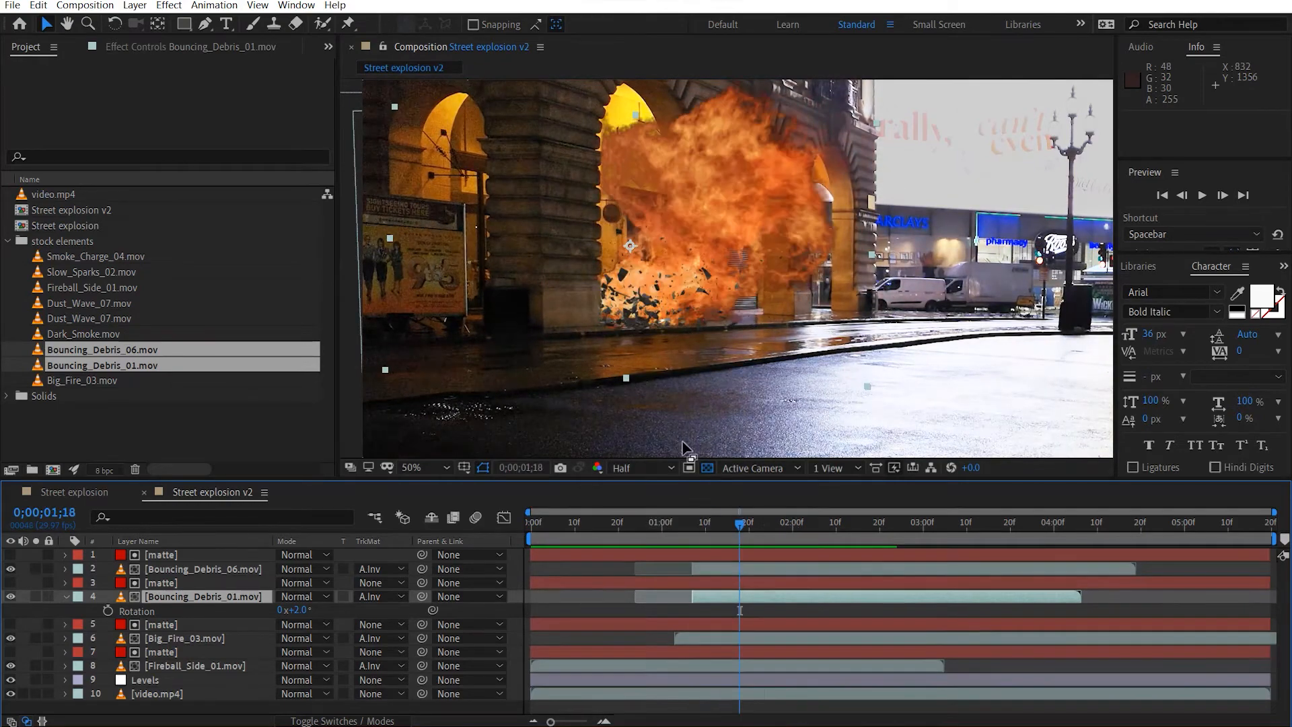
pyautogui.scroll(1, 645, 298)
pyautogui.scroll(1, 644, 308)
pyautogui.scroll(-1, 644, 307)
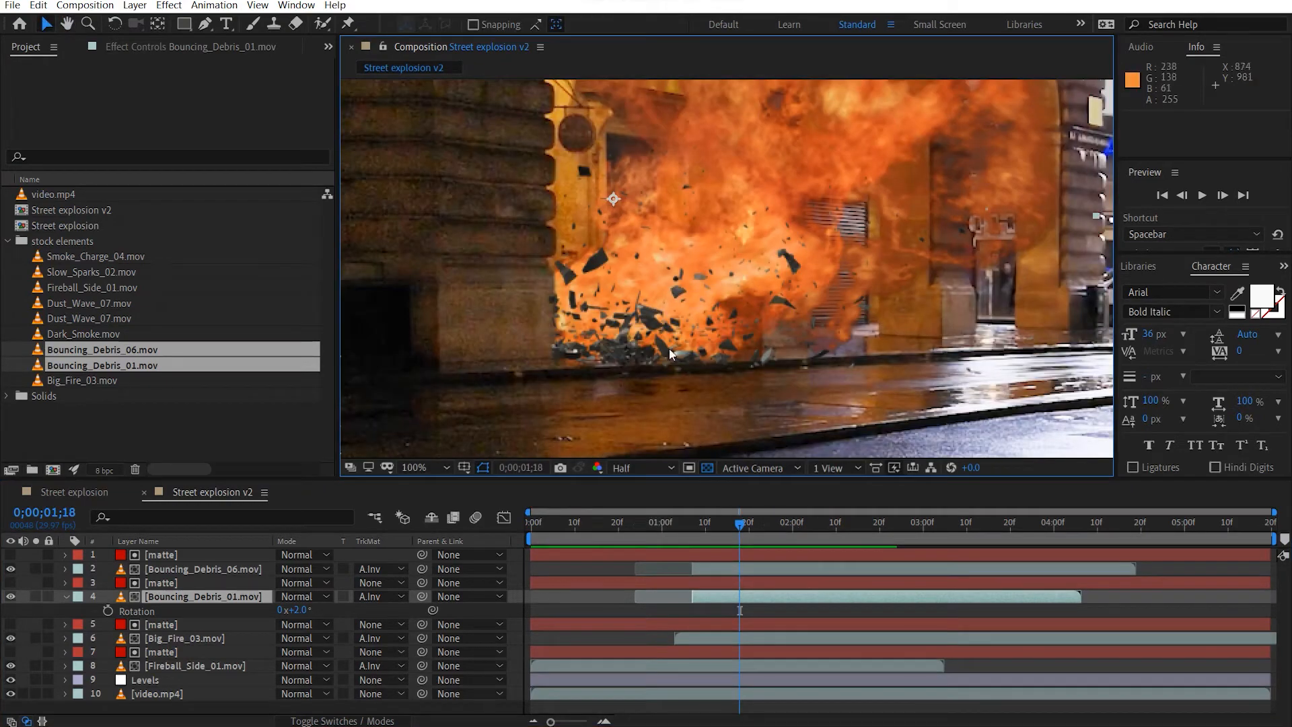
# Return to the composition's start and add both Dust_Wave_07.mov clips above all other layers.
pyautogui.press('Home')
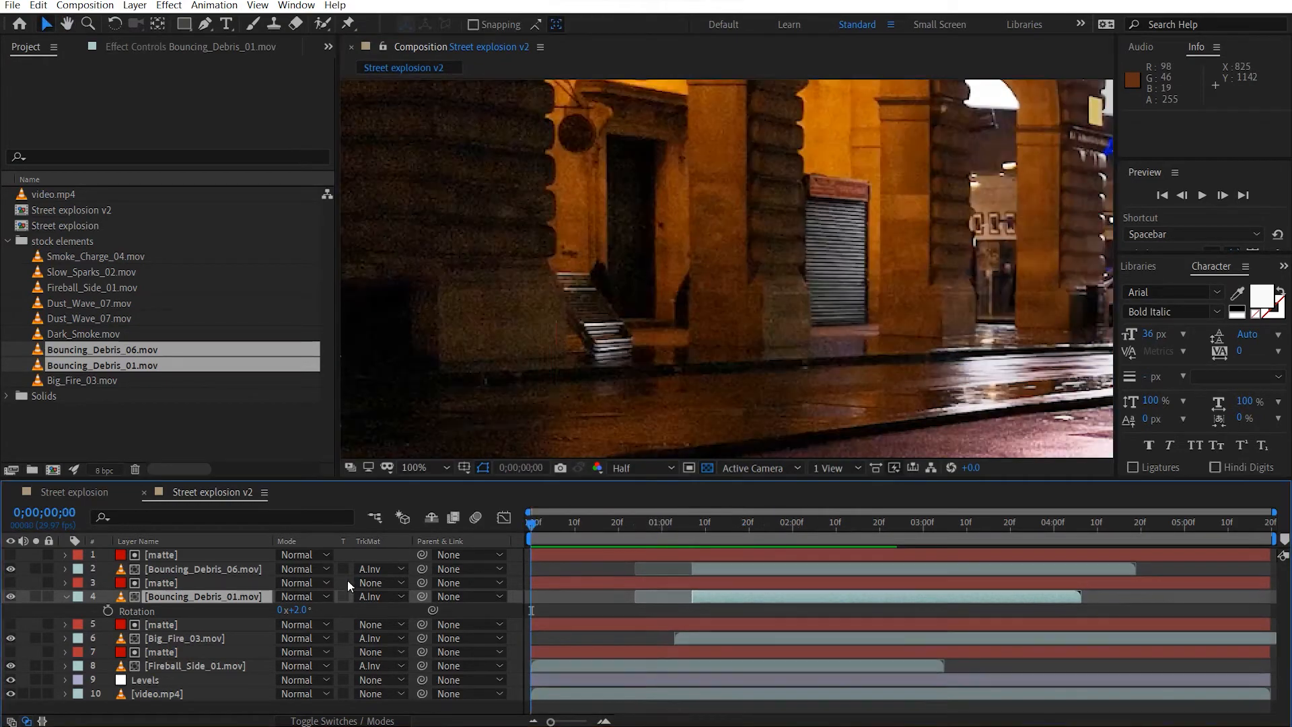
pyautogui.click(66, 596)
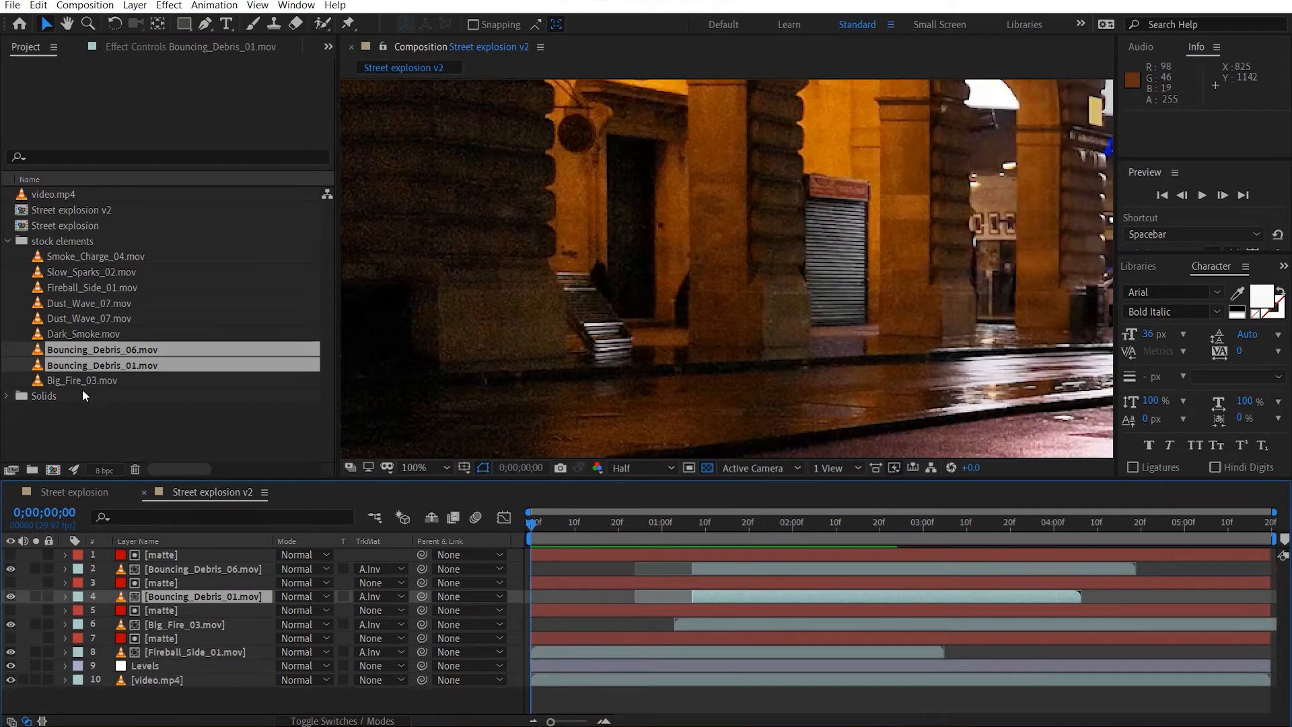
pyautogui.click(122, 297)
pyautogui.keyDown('shift'); pyautogui.click(115, 315); pyautogui.keyUp('shift')
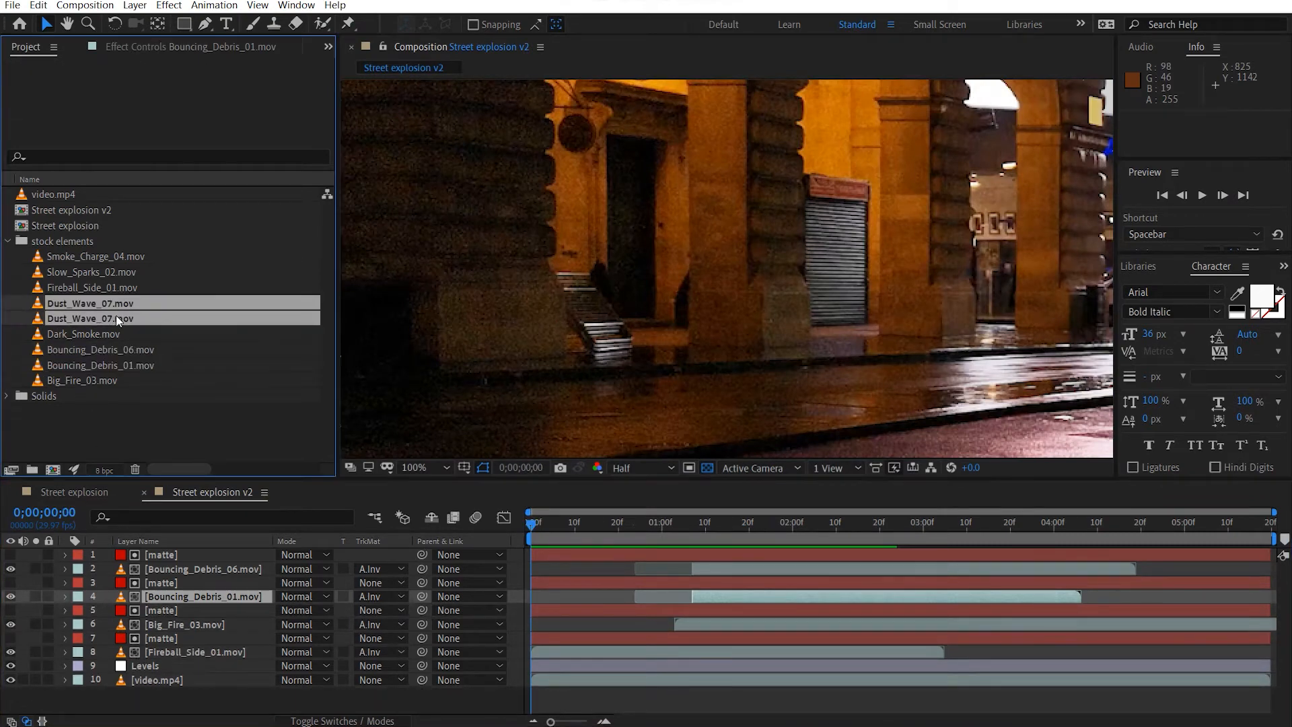
pyautogui.moveTo(82, 309); pyautogui.dragTo(200, 549)
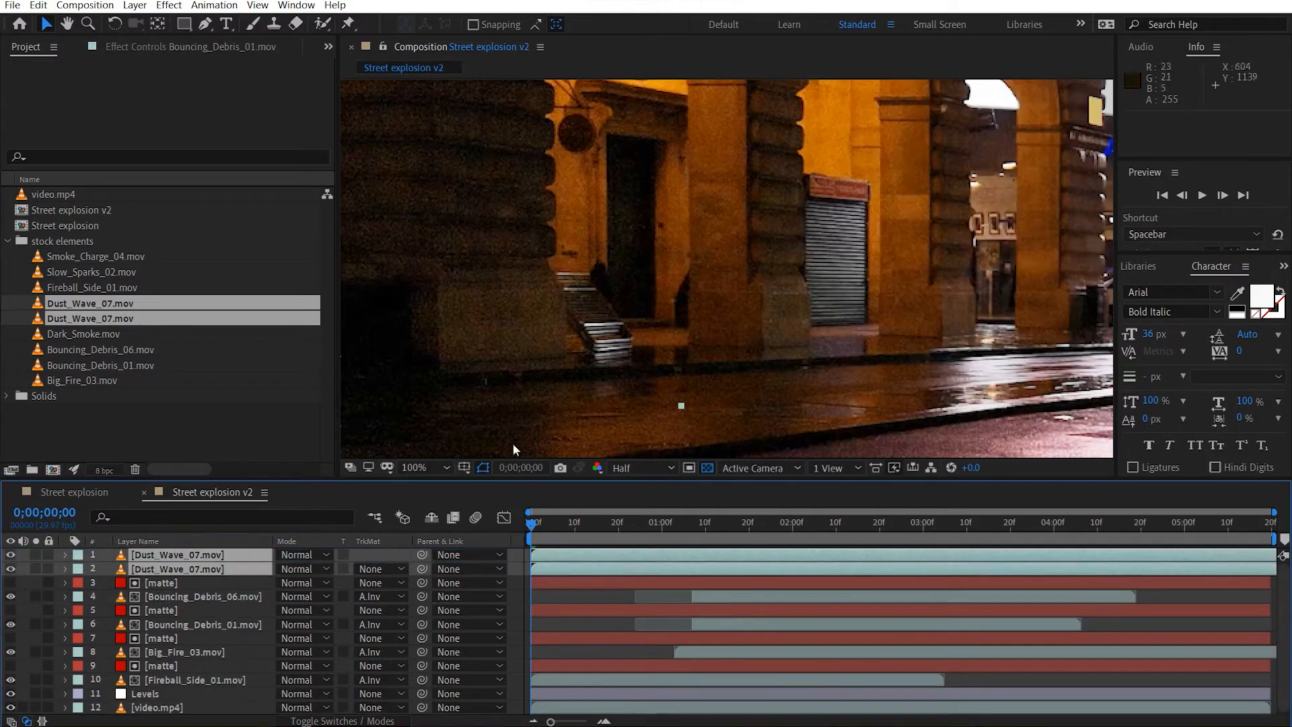
# Hide the debris, fire and fireball layers, and go to 0;00;01;27 to view the dust.
pyautogui.scroll(-2, 718, 418)
pyautogui.moveTo(538, 528); pyautogui.dragTo(720, 531)
pyautogui.scroll(-2, 747, 404)
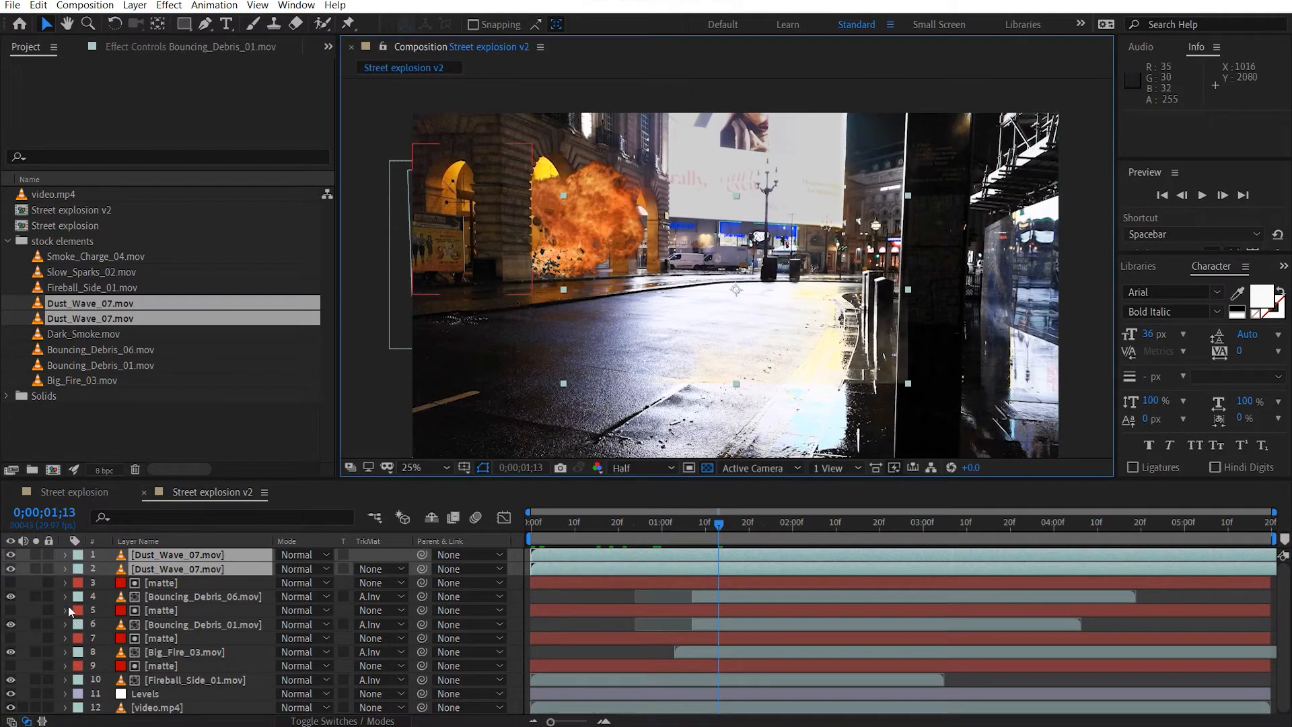
pyautogui.moveTo(10, 597); pyautogui.dragTo(10, 680)
pyautogui.moveTo(711, 536); pyautogui.dragTo(779, 531)
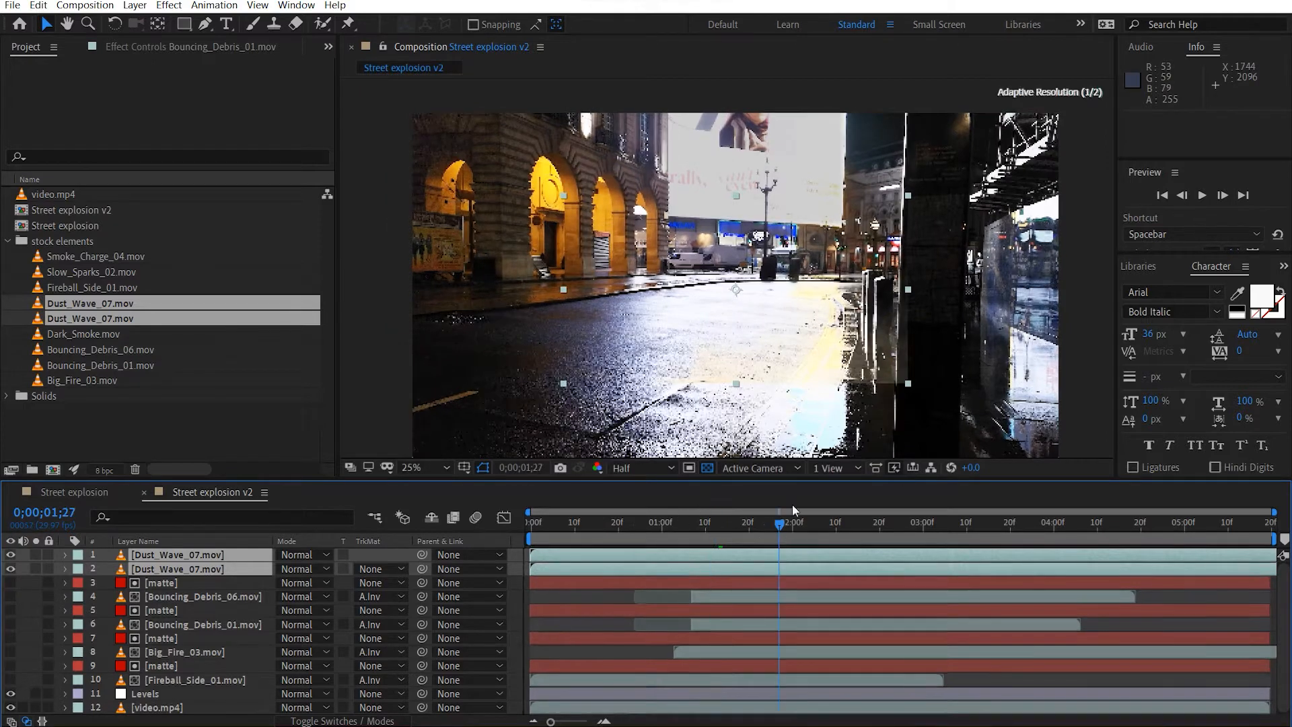
# Delete the lower Dust_Wave_07.mov layer and show only the remaining copy.
pyautogui.click(11, 555)
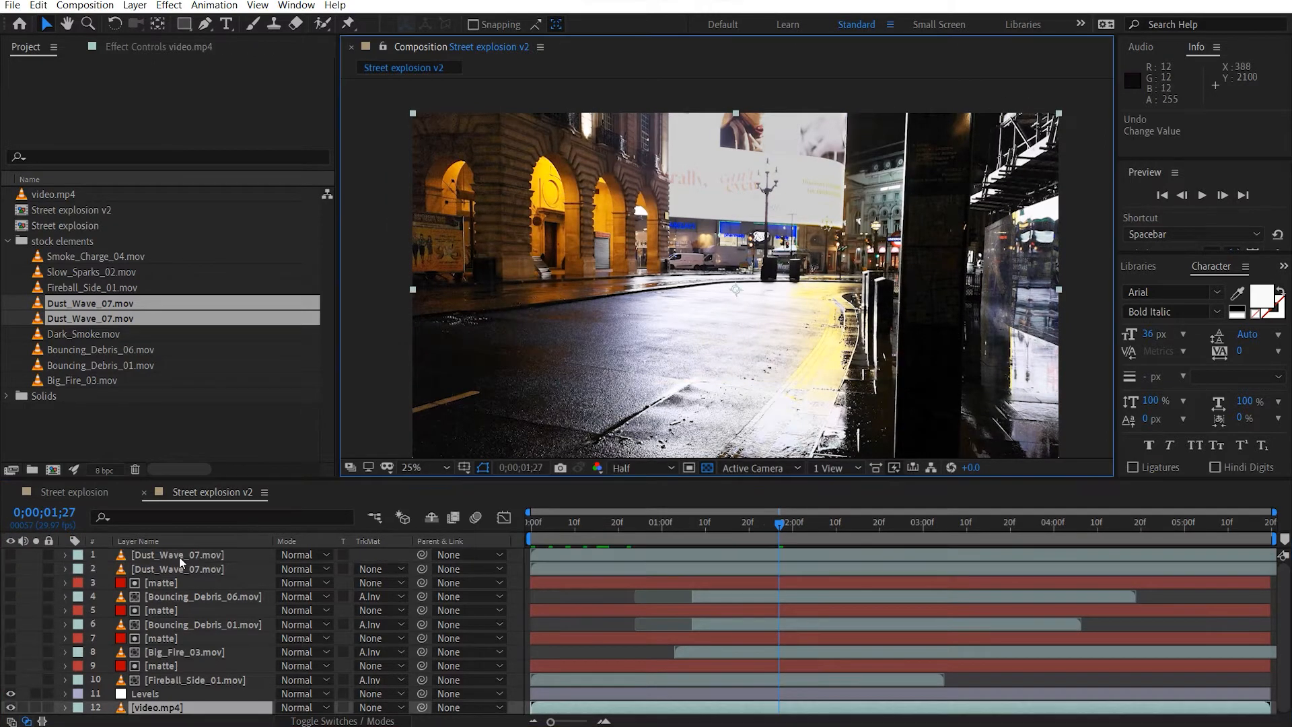
pyautogui.click(175, 556)
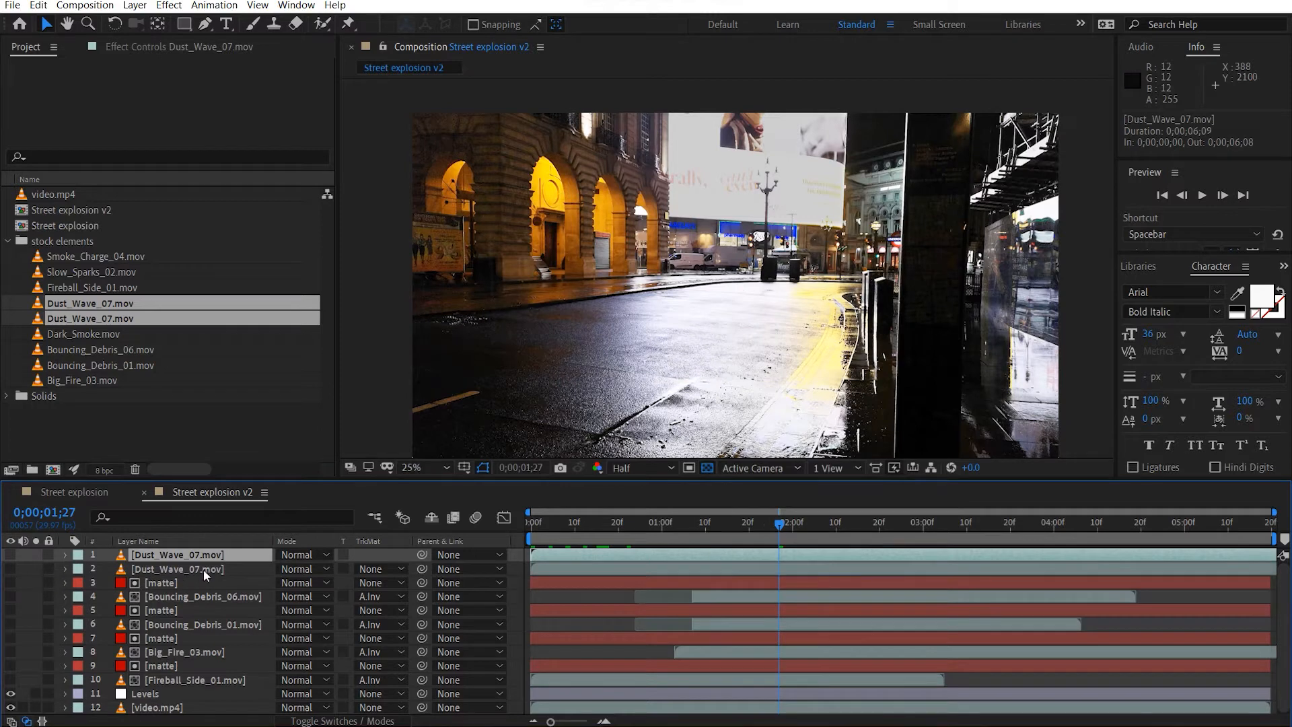
pyautogui.click(204, 570)
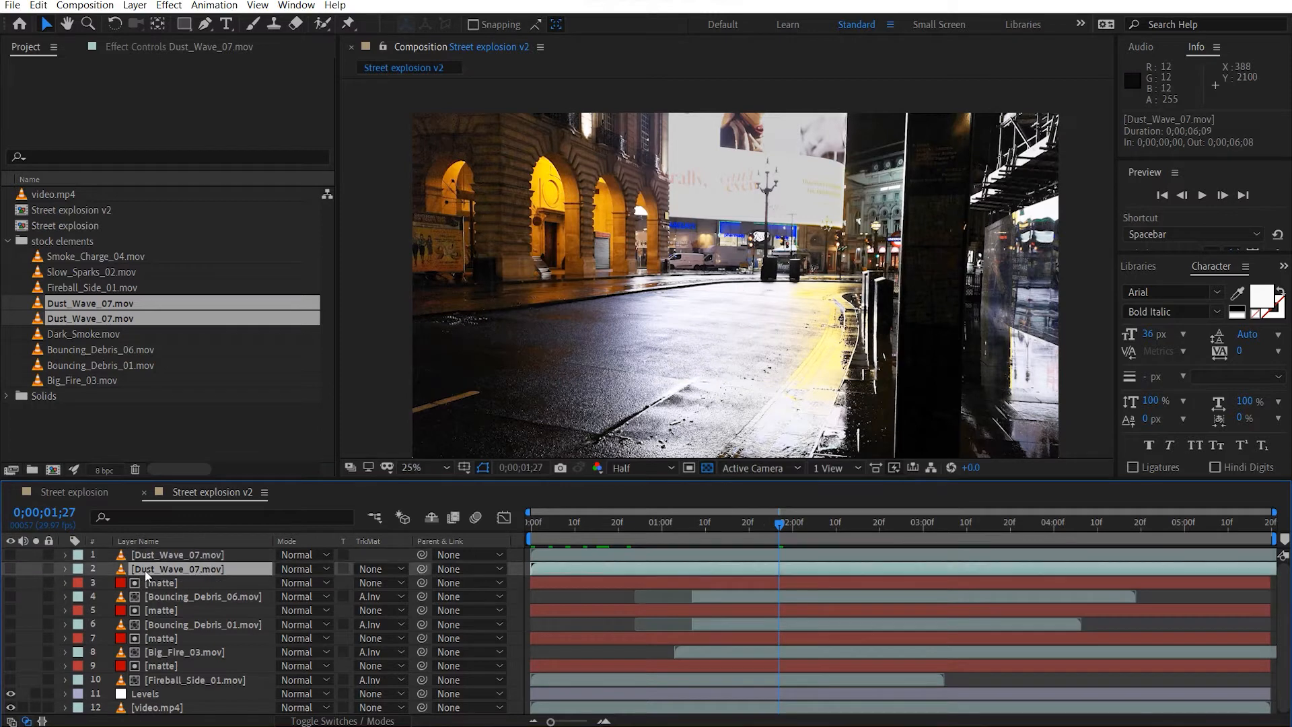
pyautogui.press('Delete')
pyautogui.click(183, 555)
pyautogui.click(11, 555)
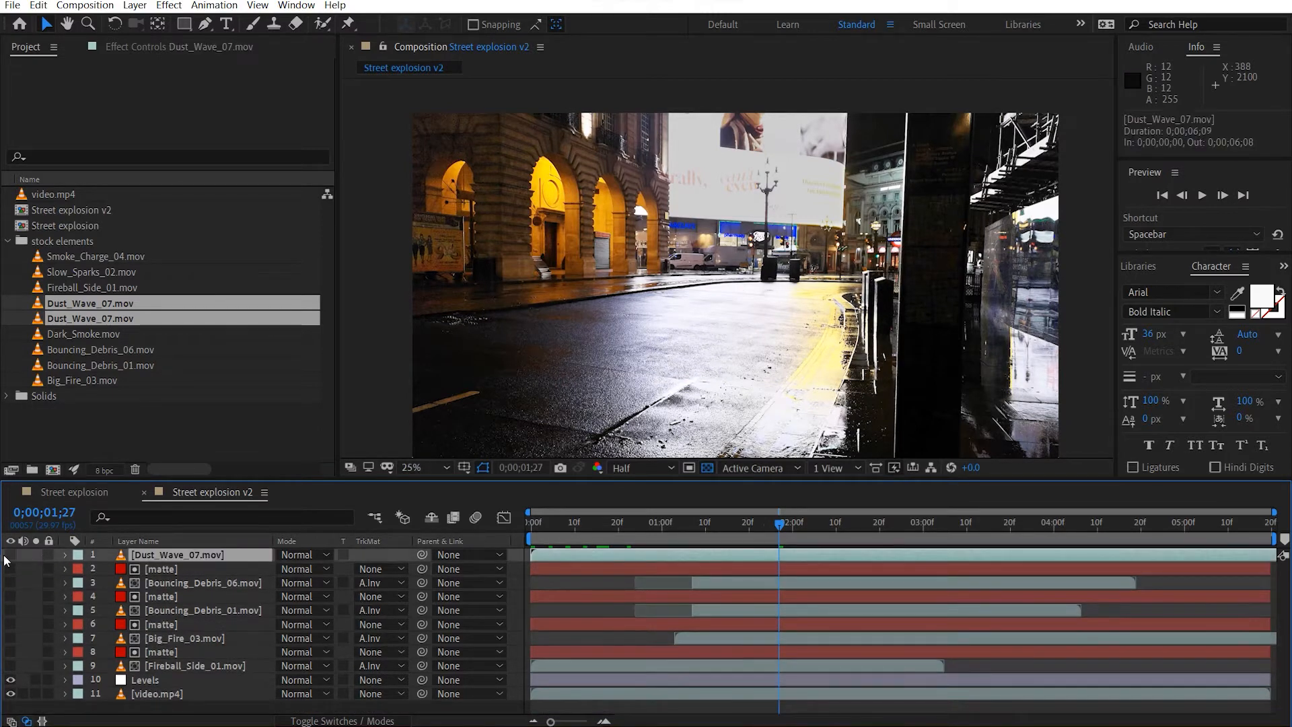
# Move the Dust_Wave_07.mov layer to the front pillar at position 532, 451.
pyautogui.moveTo(774, 296); pyautogui.dragTo(568, 202)
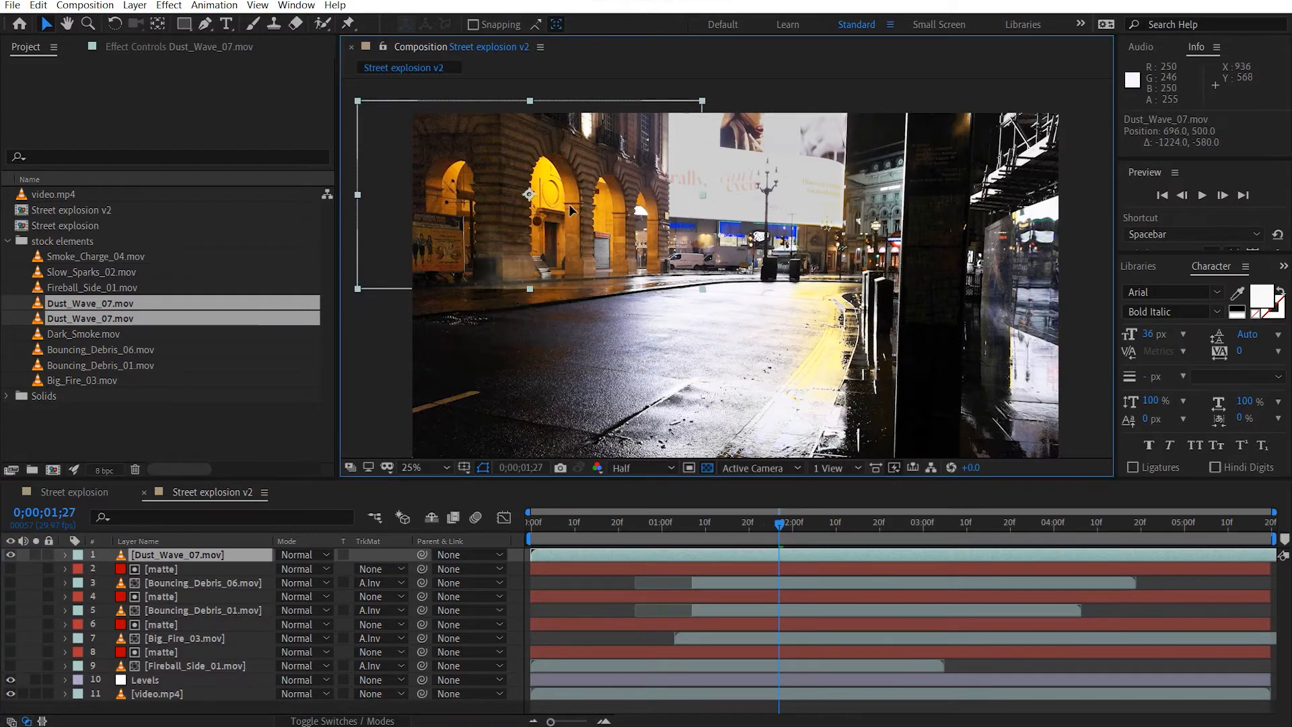
pyautogui.moveTo(562, 251); pyautogui.dragTo(656, 280)
pyautogui.scroll(4, 655, 280)
pyautogui.moveTo(759, 318); pyautogui.dragTo(653, 292)
pyautogui.scroll(-2, 812, 297)
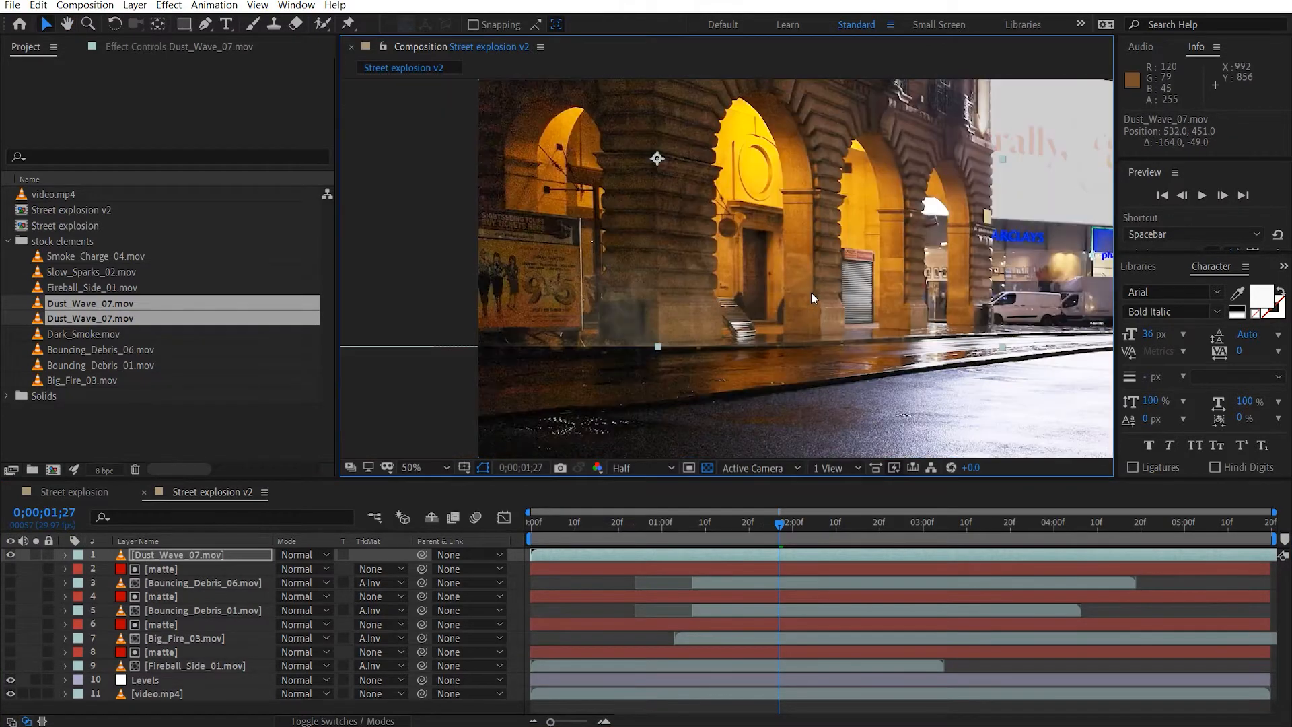
# Draw a wide rectangular mask over the lower part of Dust_Wave_07.mov below the ground line, and set it to Subtract.
pyautogui.click(184, 24)
pyautogui.press(',')
pyautogui.press(',')
pyautogui.moveTo(866, 335)
pyautogui.mouseDown()
pyautogui.moveTo(633, 306)
pyautogui.moveTo(580, 286)
pyautogui.mouseUp()
pyautogui.scroll(3, 647, 297)
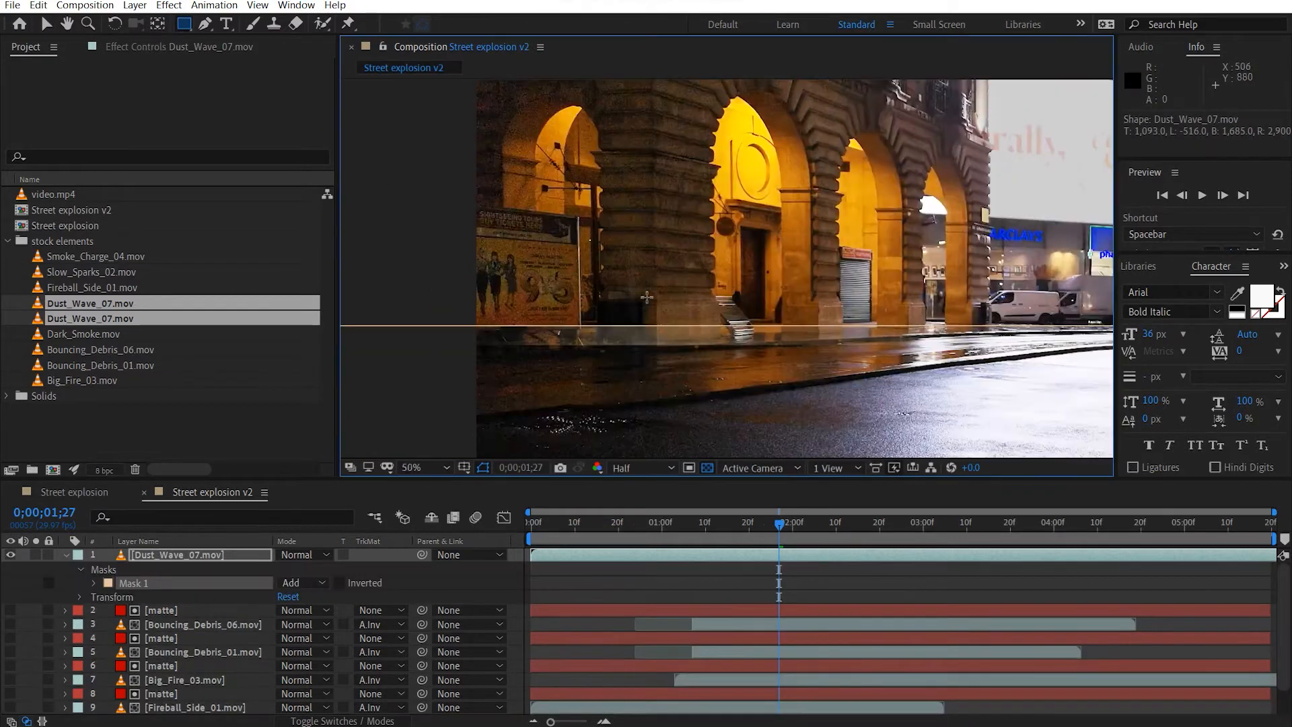
pyautogui.click(303, 582)
pyautogui.click(330, 627)
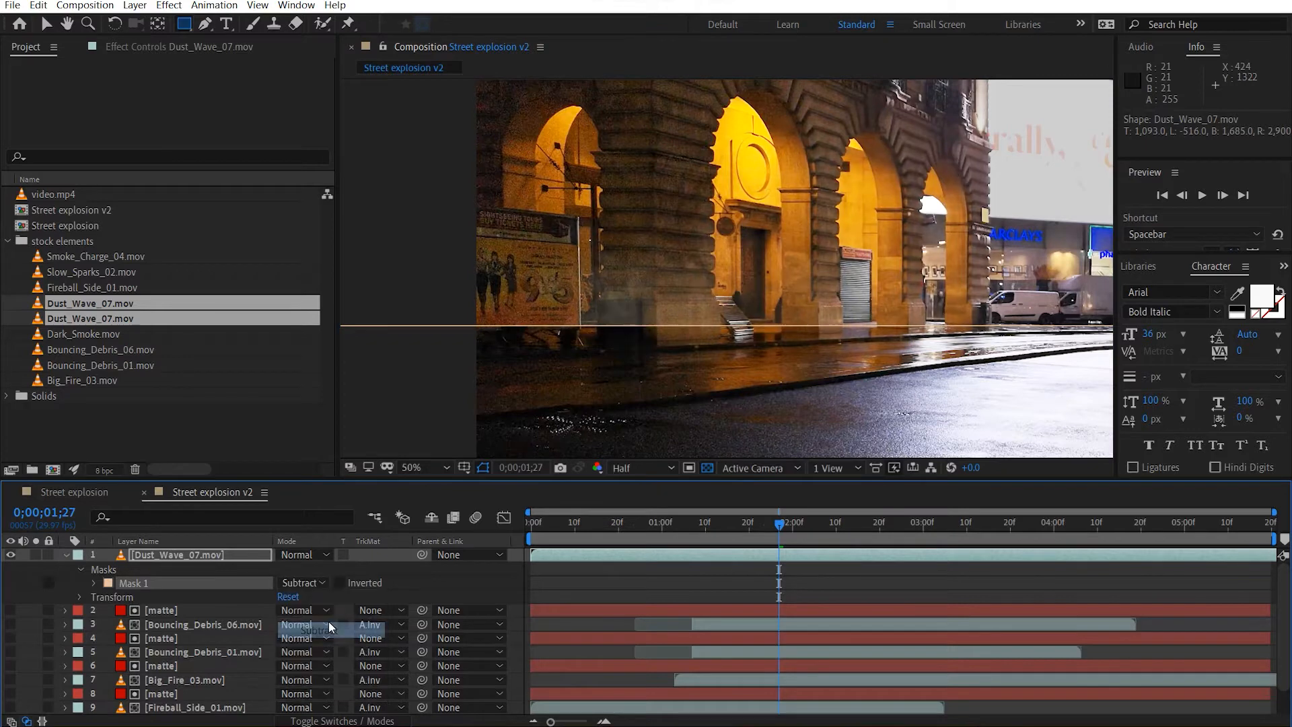
# Set the Dust_Wave_07.mov mask's feather to 50 pixels.
pyautogui.press('f')
pyautogui.click(316, 583)
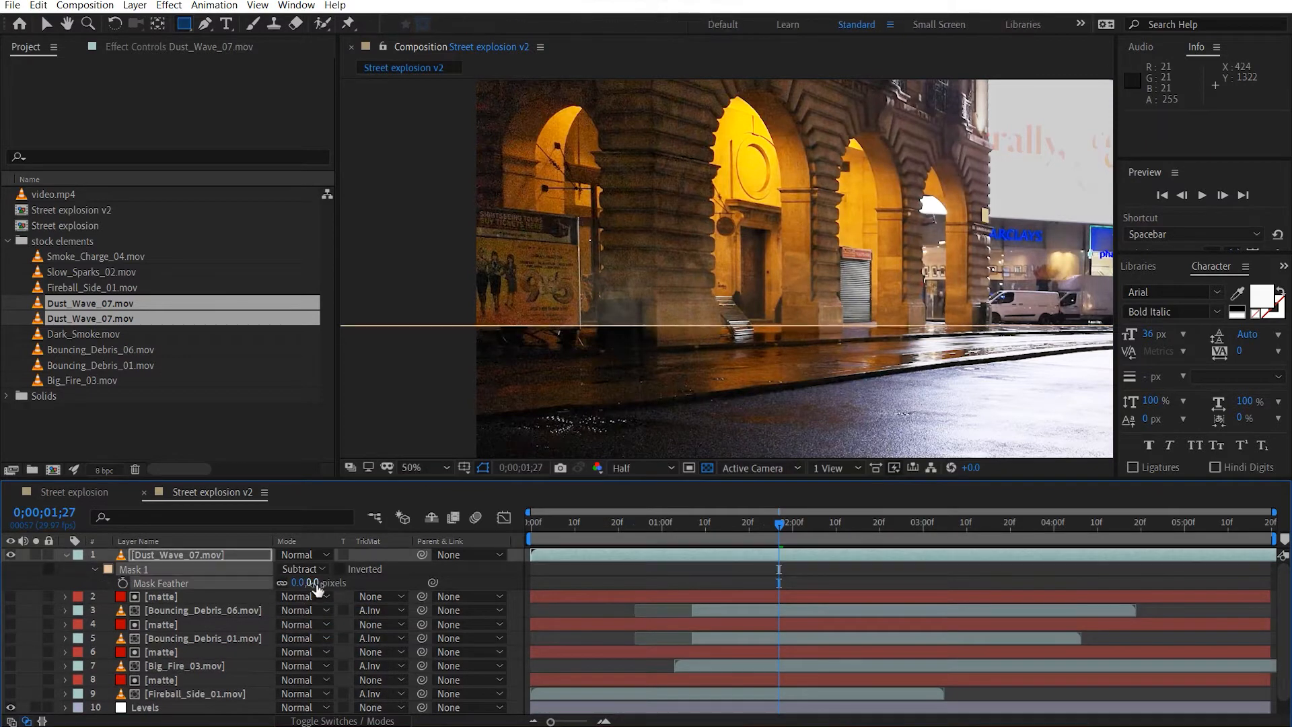
pyautogui.click(301, 583)
pyautogui.write('50')
pyautogui.press('Return')
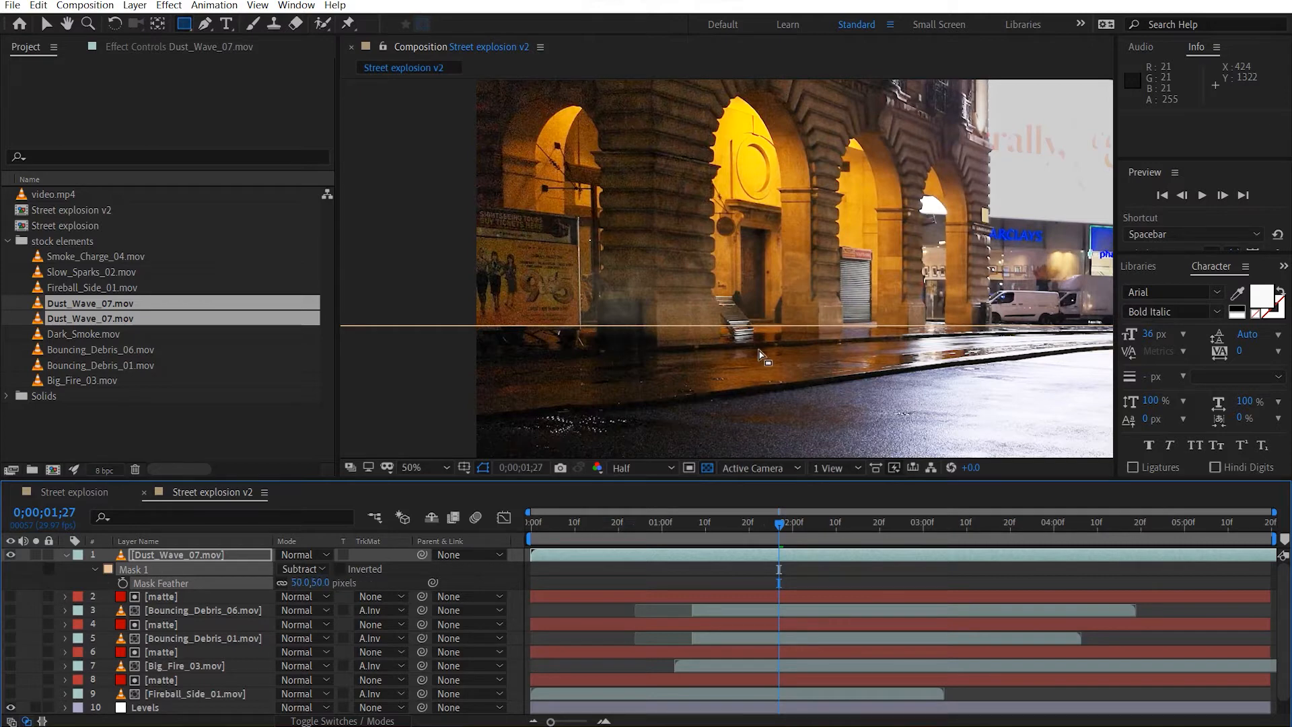
# Scale Dust_Wave_07.mov to 55% and move it to position 572, 749 at the pillar's base.
pyautogui.press('v')
pyautogui.click(817, 214)
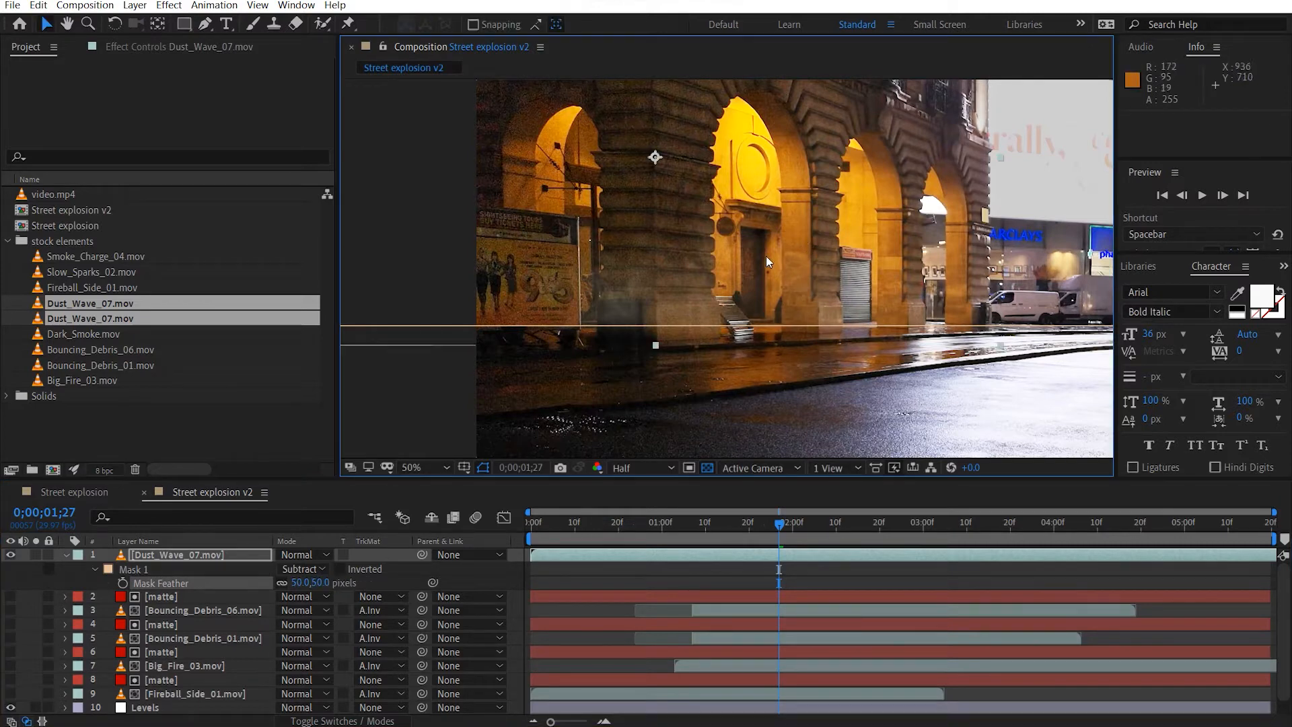
pyautogui.click(243, 552)
pyautogui.moveTo(881, 214); pyautogui.dragTo(885, 241)
pyautogui.press('s')
pyautogui.moveTo(328, 569)
pyautogui.mouseDown()
pyautogui.moveTo(300, 569)
pyautogui.moveTo(314, 569)
pyautogui.mouseUp()
pyautogui.moveTo(753, 221); pyautogui.dragTo(787, 266)
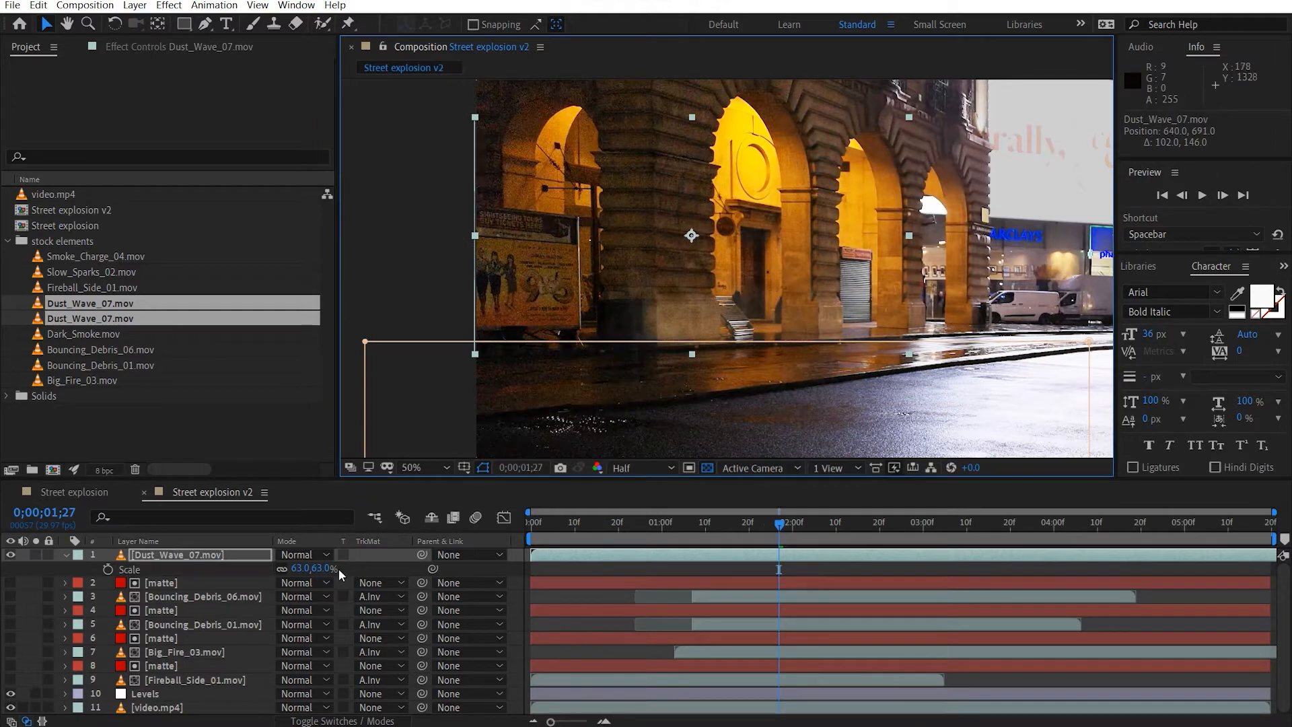
pyautogui.click(320, 569)
pyautogui.press('Return')
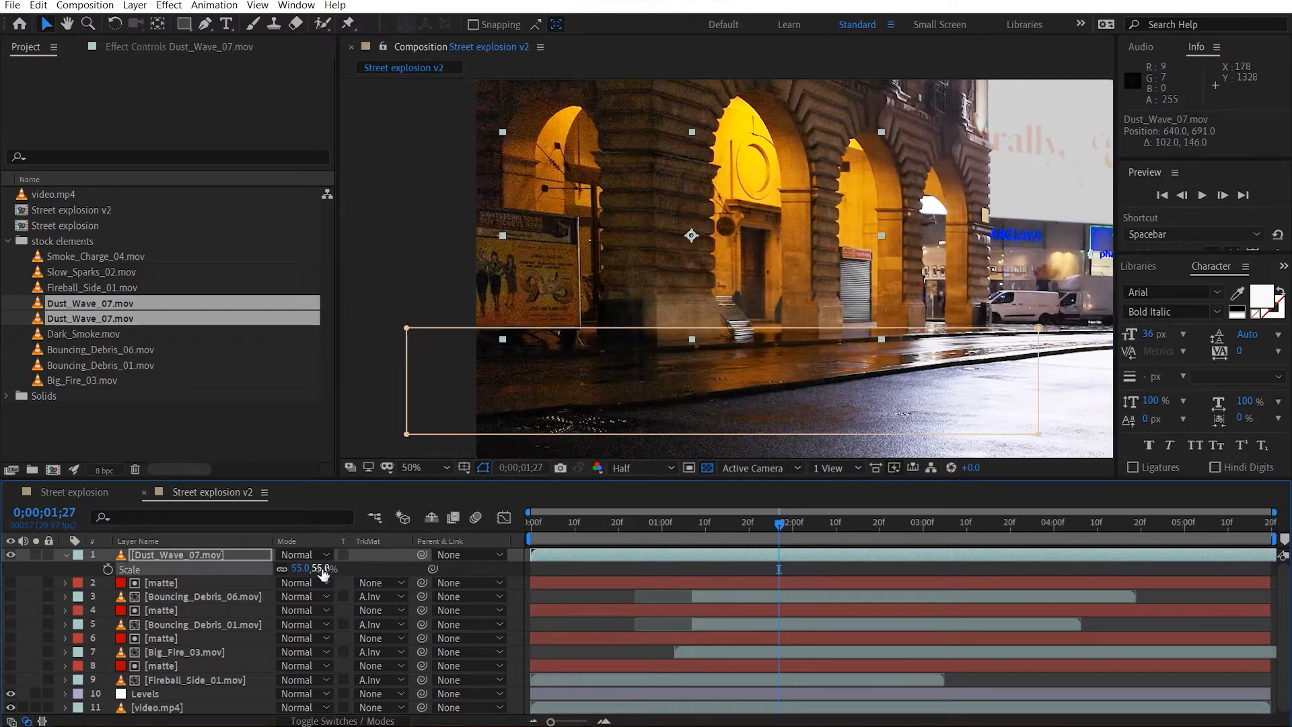
pyautogui.moveTo(764, 265); pyautogui.dragTo(743, 280)
# Rotate Dust_Wave_07.mov to -2.0° to match the slope of the ground.
pyautogui.press('r')
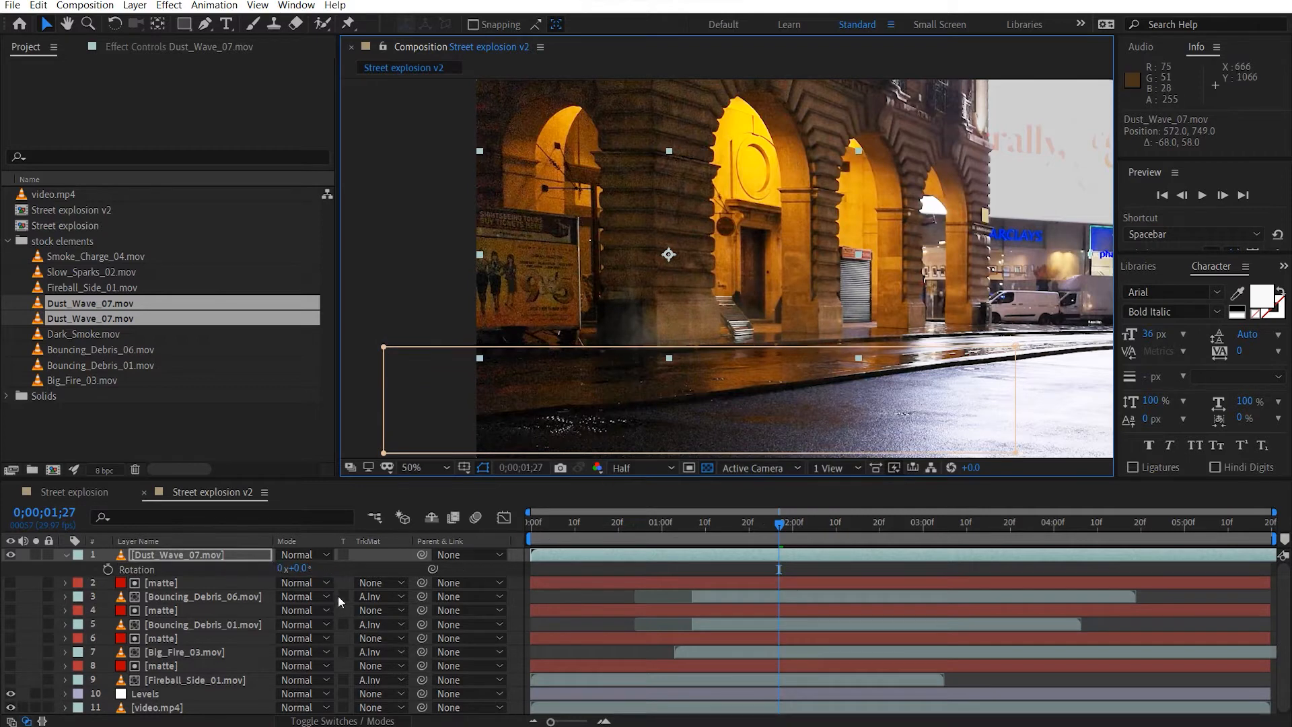
pyautogui.moveTo(302, 571); pyautogui.dragTo(296, 567)
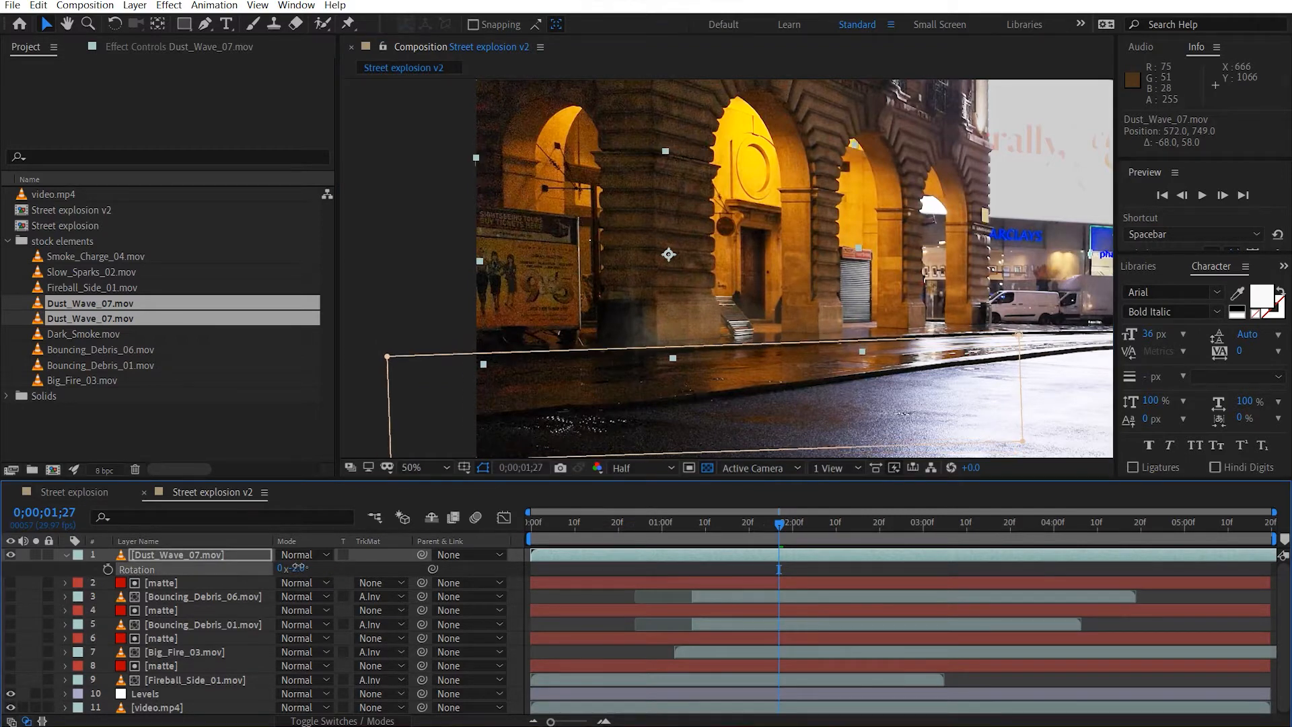
# Duplicate the top matte layer above Dust_Wave_07.mov and set the dust wave's track matte to Alpha Inverted Matte.
pyautogui.click(189, 582)
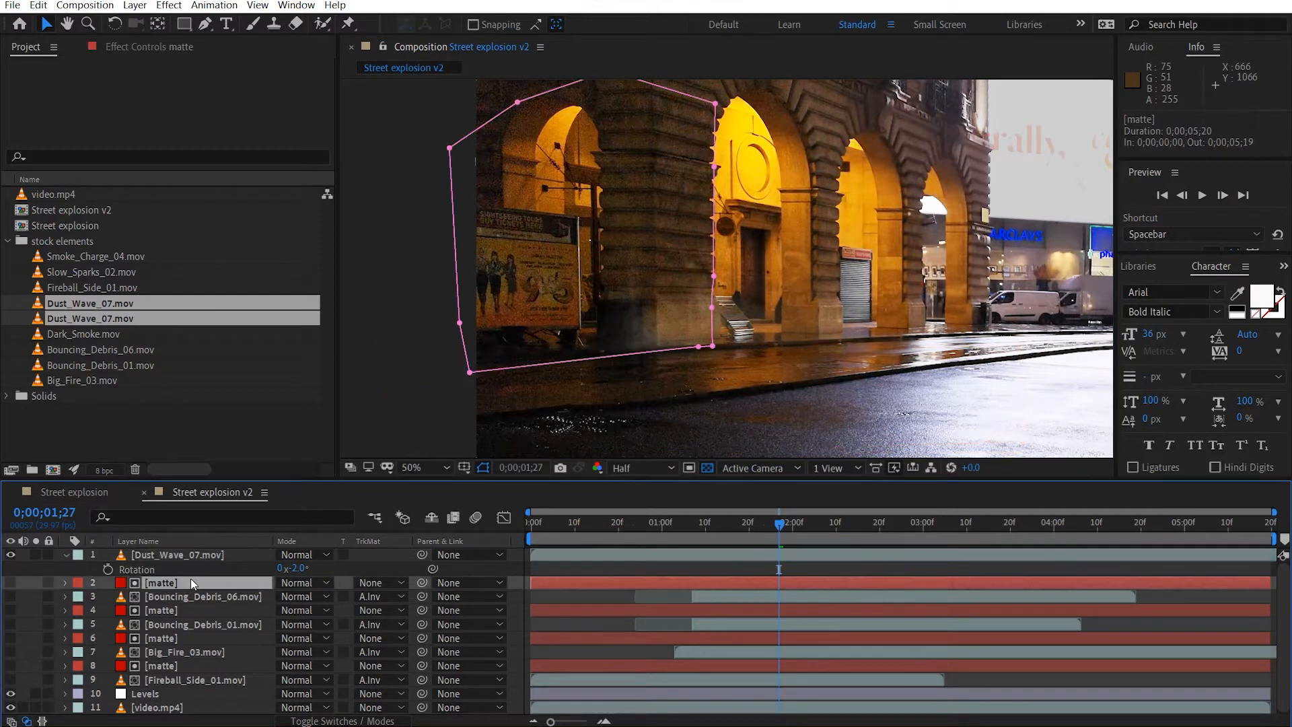
pyautogui.hotkey('ctrl', 'd')
pyautogui.moveTo(152, 584); pyautogui.dragTo(179, 547)
pyautogui.click(381, 573)
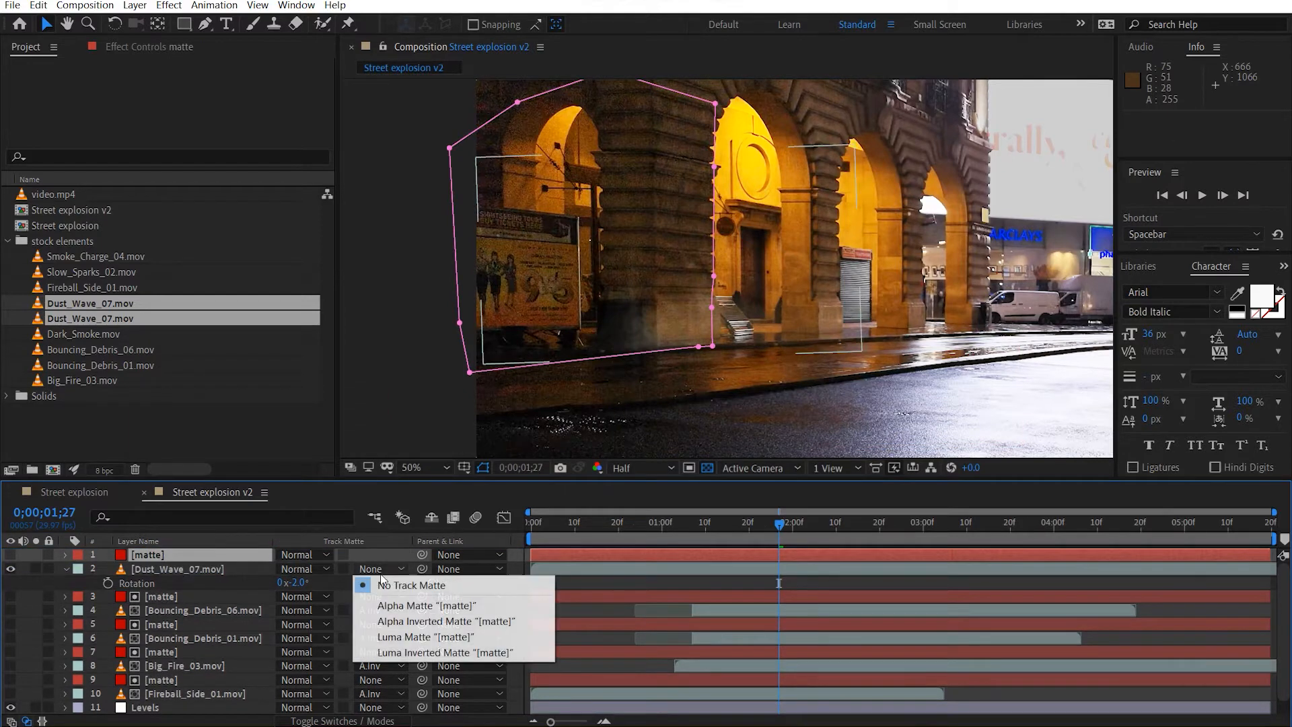
pyautogui.click(429, 626)
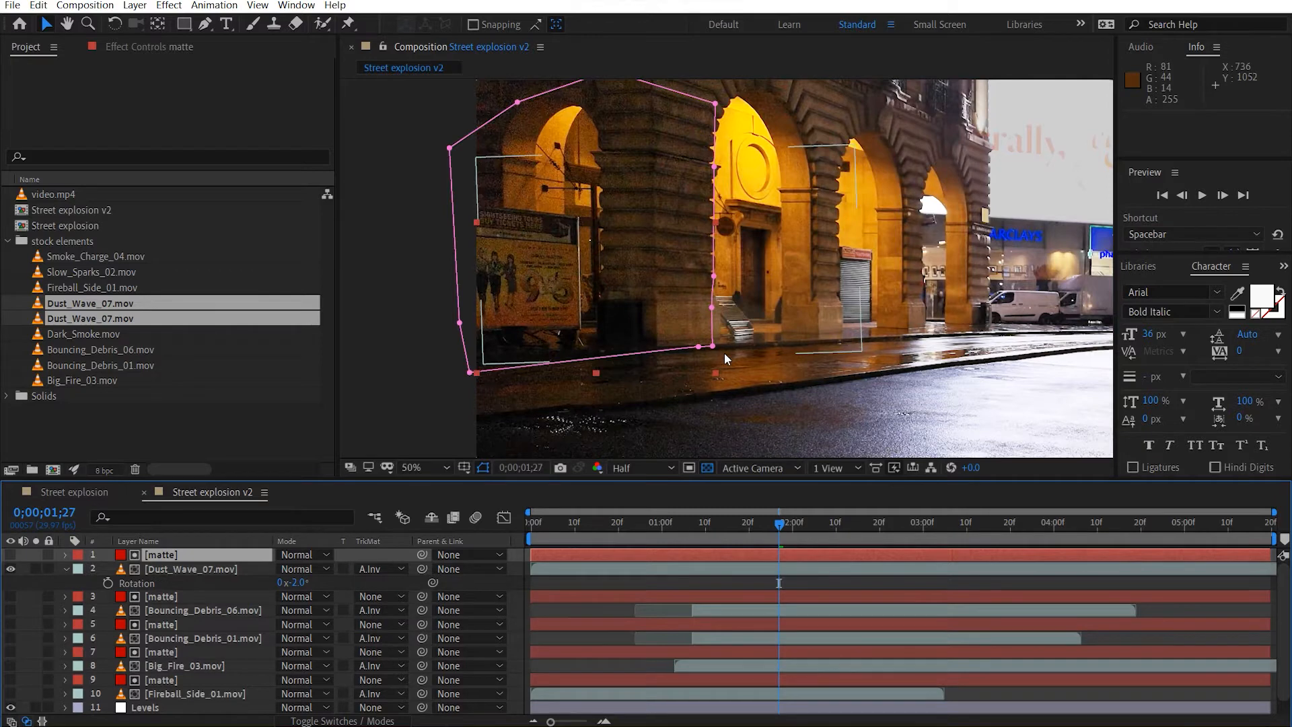
# Reshape the lower part of the dust wave matte's mask so its edge and corner follow the base of the pillar.
pyautogui.scroll(2, 660, 291)
pyautogui.scroll(2, 660, 292)
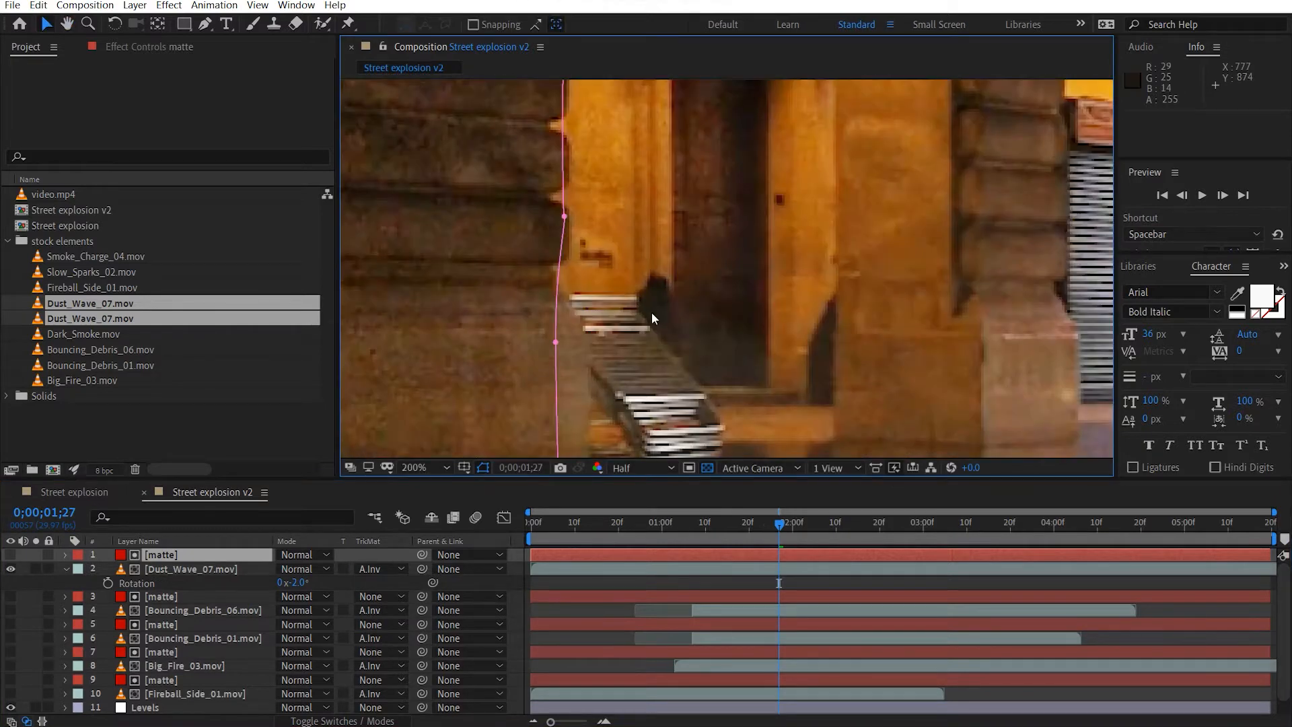
pyautogui.click(556, 342)
pyautogui.moveTo(608, 347); pyautogui.dragTo(650, 303)
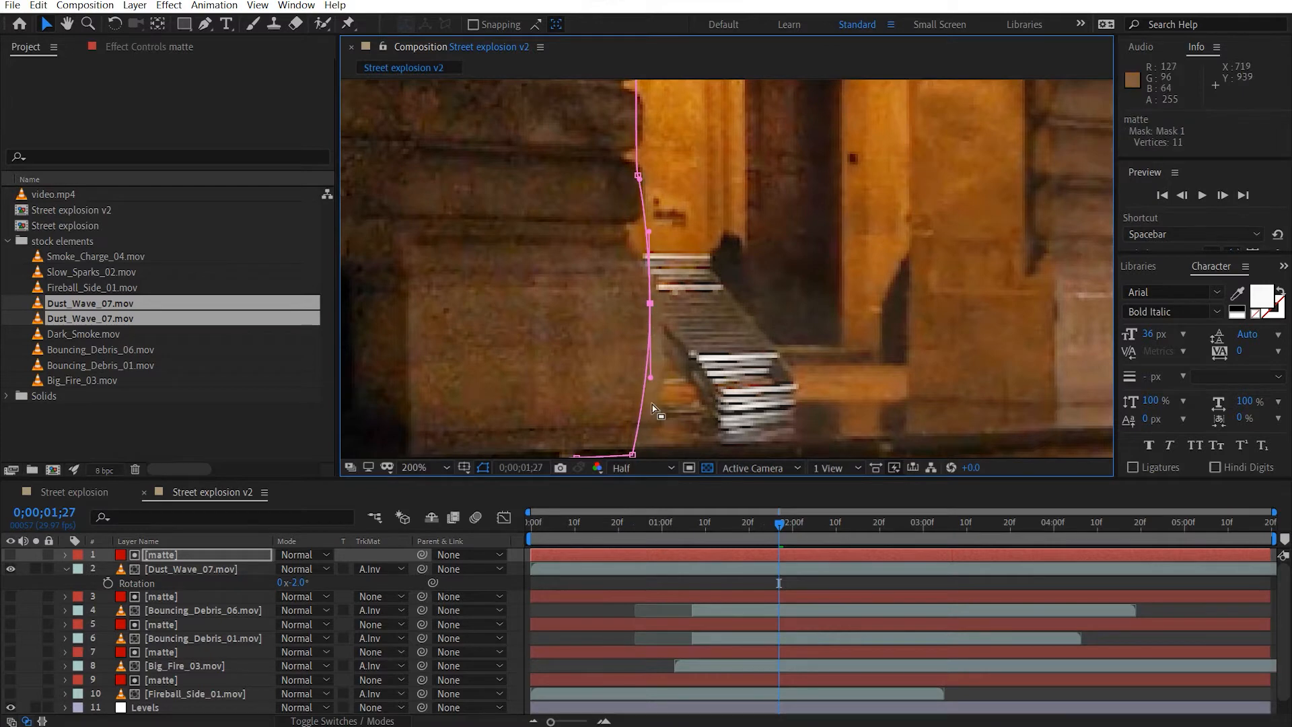
pyautogui.moveTo(632, 455); pyautogui.dragTo(665, 407)
pyautogui.moveTo(651, 341); pyautogui.dragTo(660, 340)
pyautogui.moveTo(650, 266); pyautogui.dragTo(657, 263)
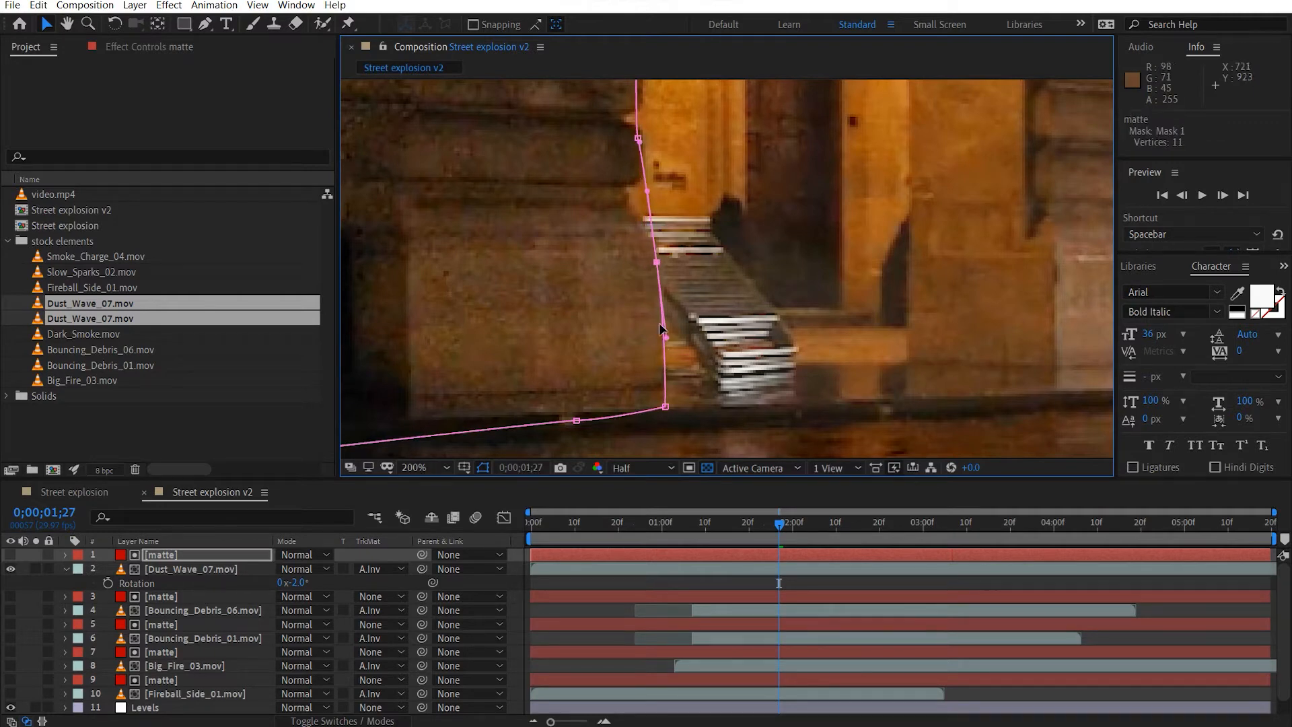
# Duplicate the Dust_Wave_07.mov layer together with its matte.
pyautogui.click(192, 569)
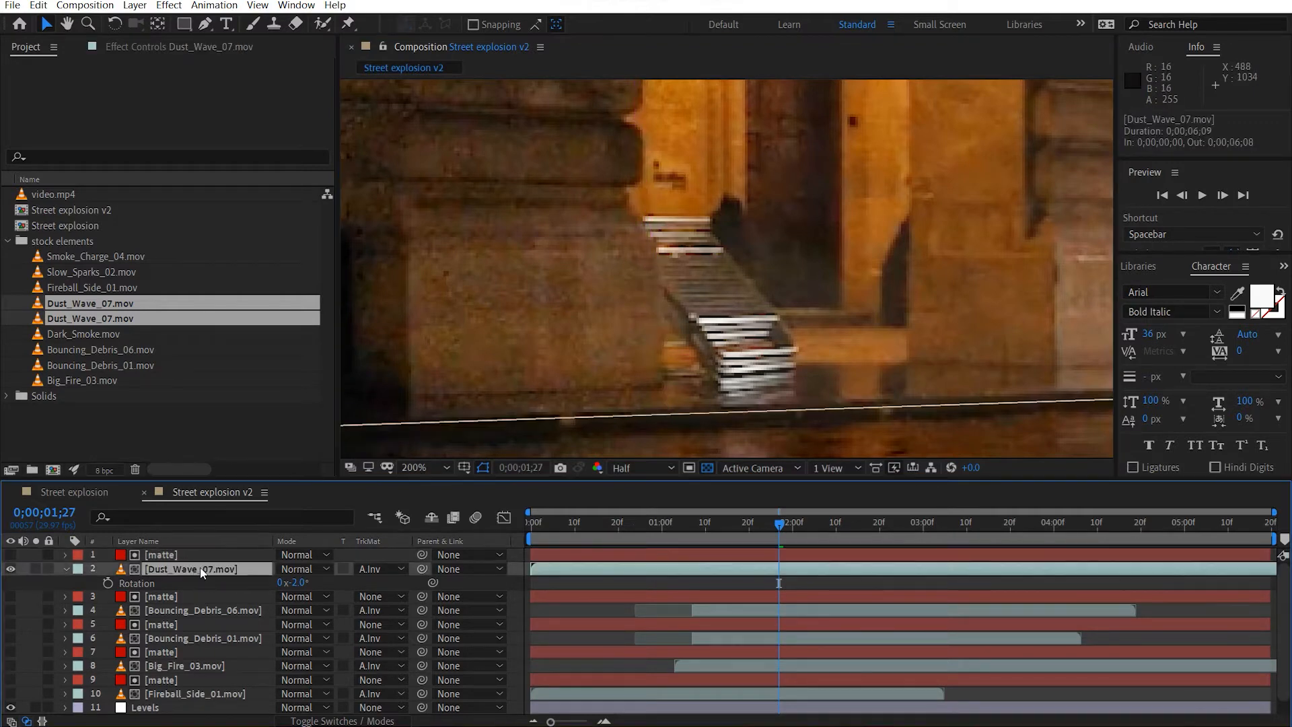
pyautogui.keyDown('shift'); pyautogui.click(205, 557); pyautogui.keyUp('shift')
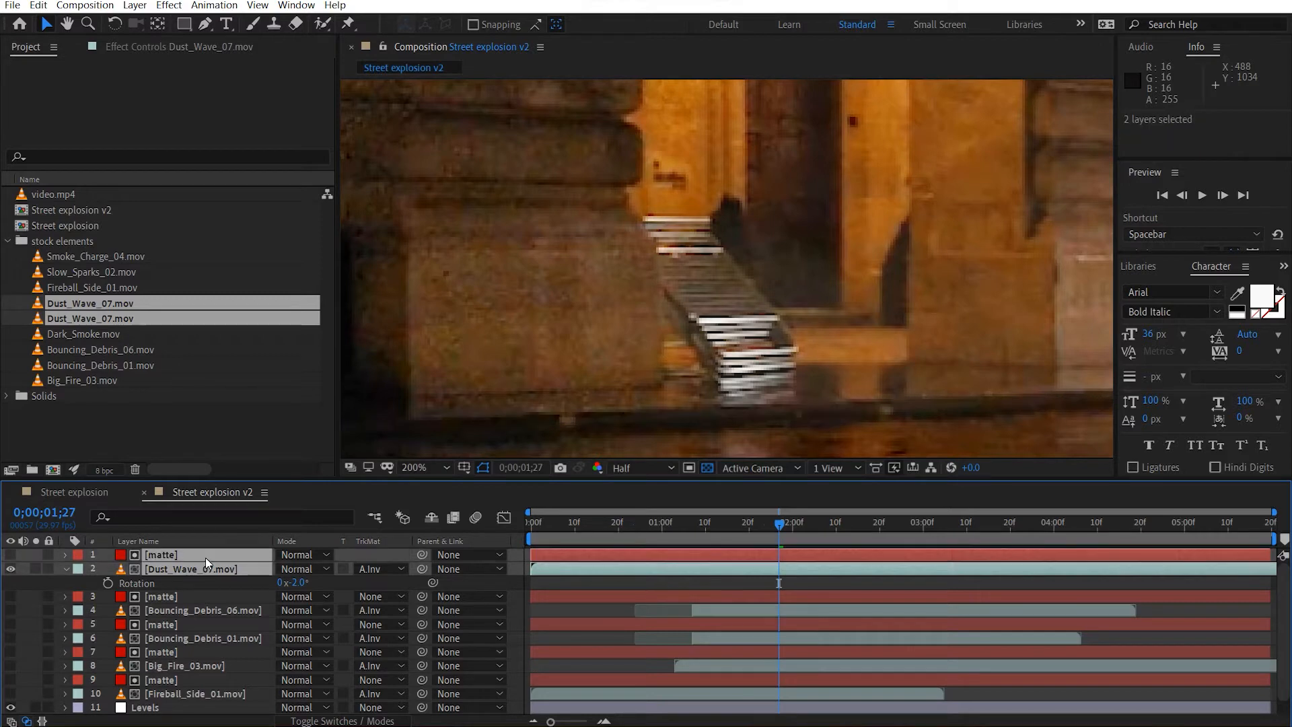
pyautogui.hotkey('ctrl', 'd')
# Shift only the dust wave clips earlier, starting the lower Dust_Wave_07.mov at -0;00;01;06 and the upper one at -0;00;01;20.
pyautogui.moveTo(621, 569); pyautogui.dragTo(401, 582)
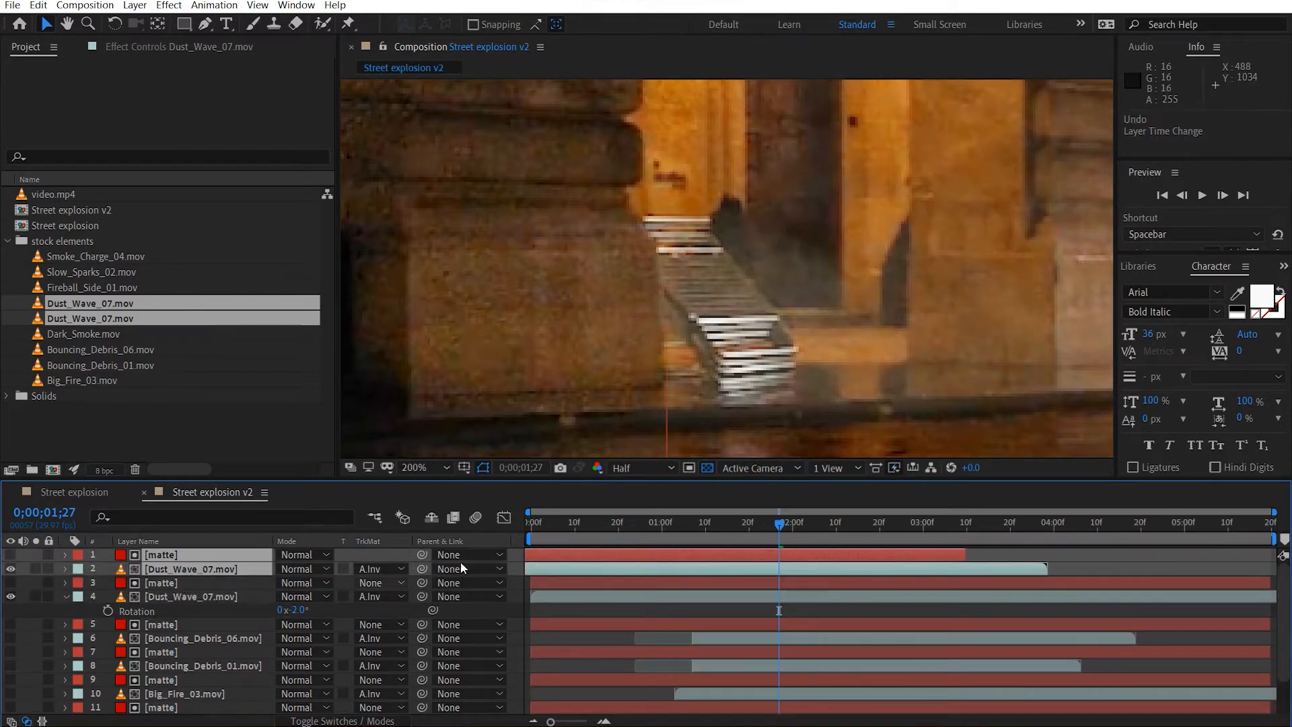
pyautogui.hotkey('ctrl', 'z')
pyautogui.click(721, 622)
pyautogui.moveTo(667, 596); pyautogui.dragTo(523, 597)
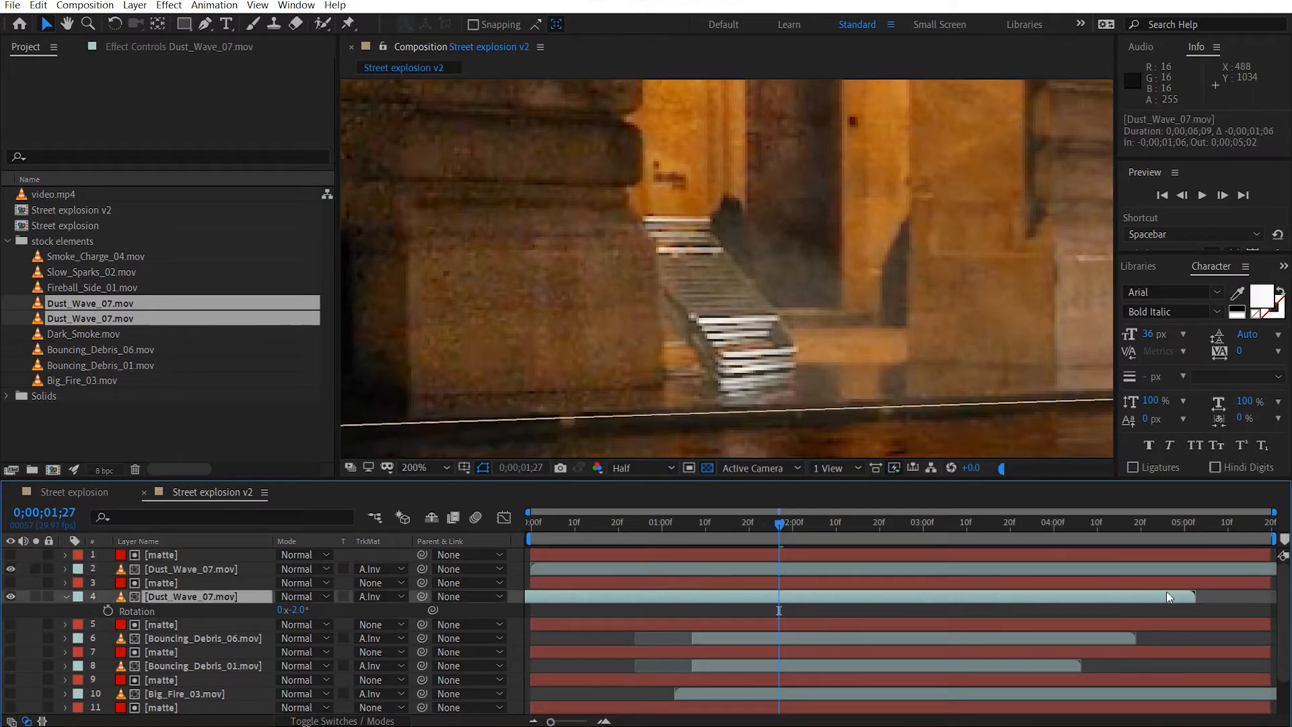
pyautogui.moveTo(1133, 568); pyautogui.dragTo(914, 579)
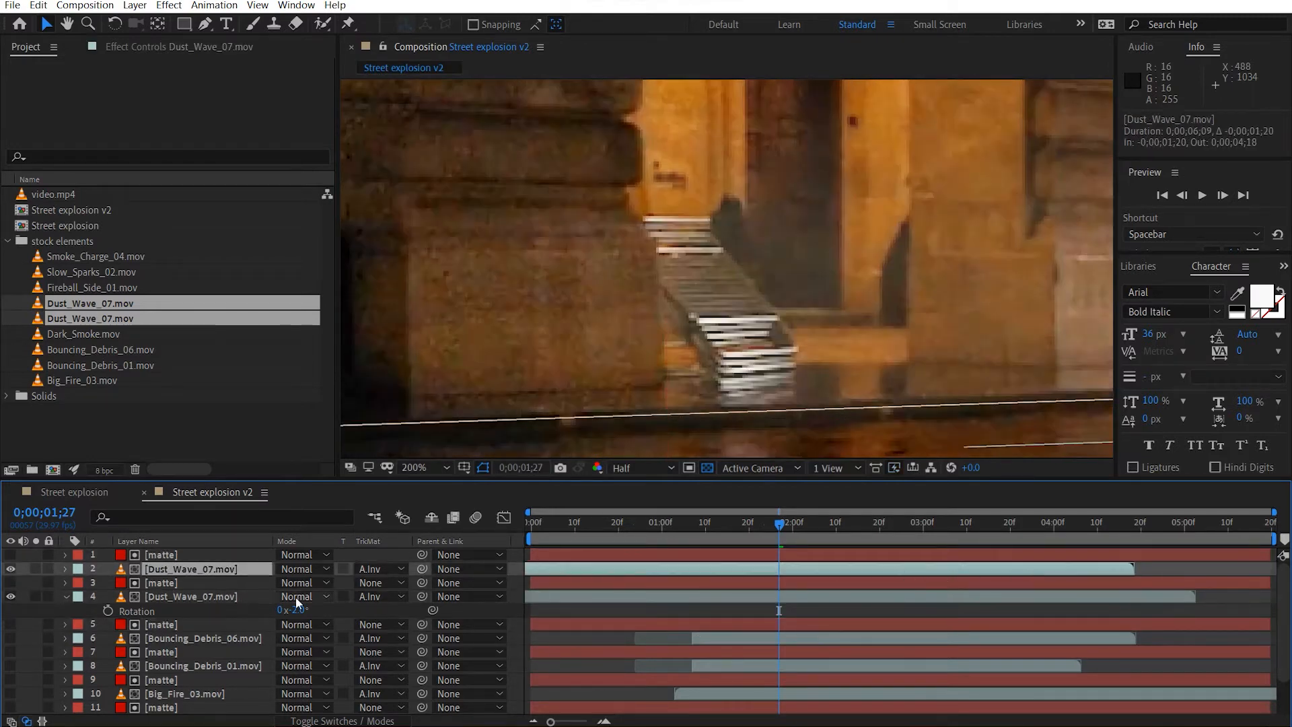
# Time-stretch the upper Dust_Wave_07.mov layer by a factor of 130%.
pyautogui.rightClick(234, 564)
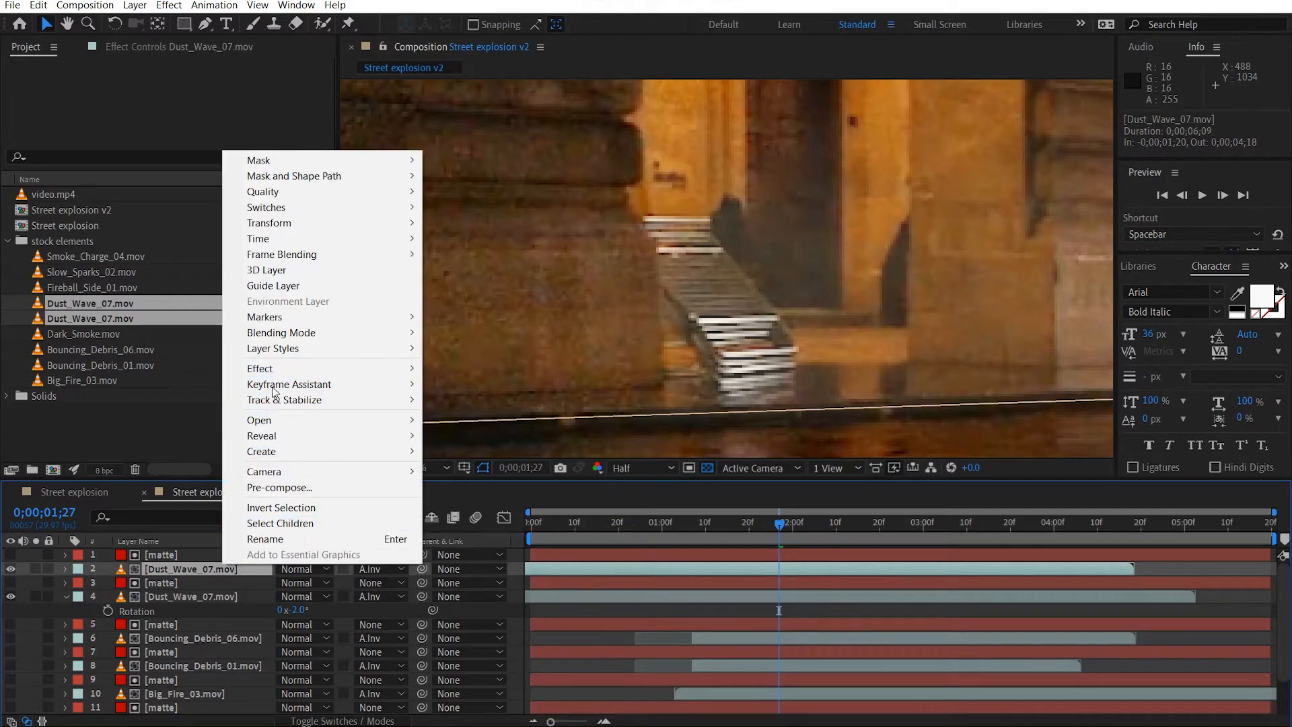
pyautogui.moveTo(289, 257)
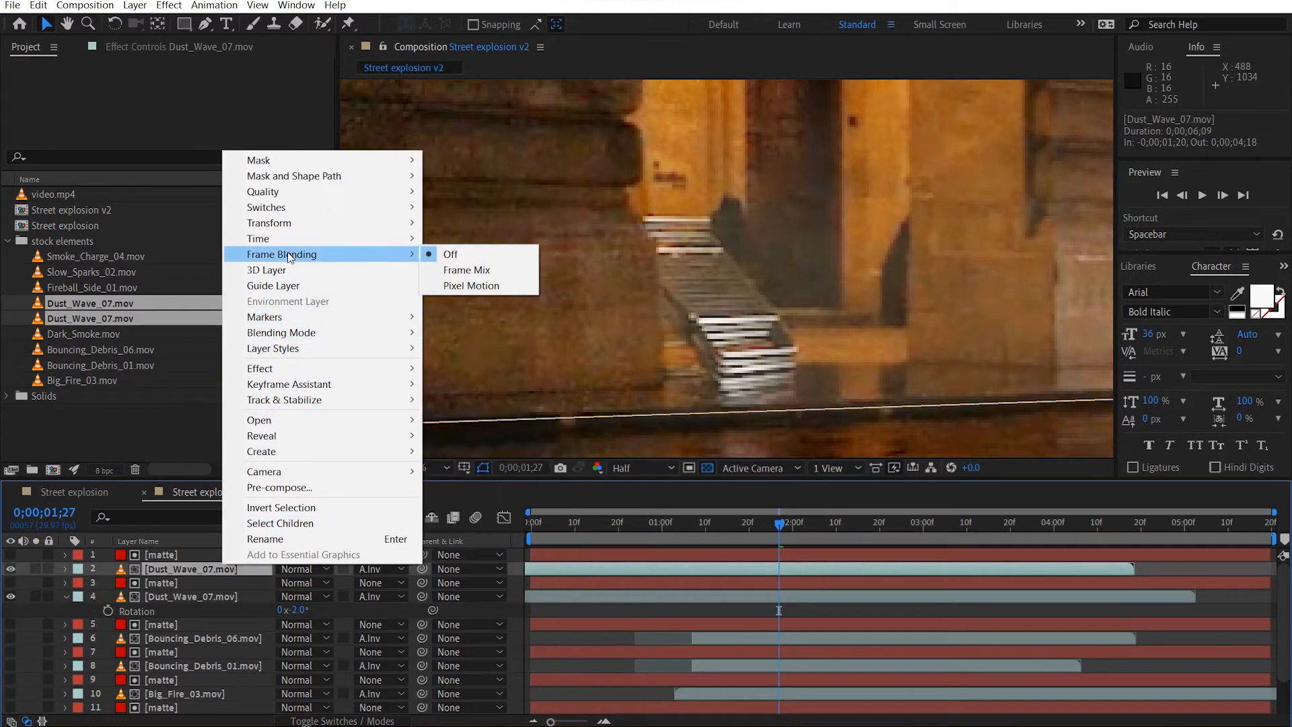
pyautogui.moveTo(269, 239)
pyautogui.click(485, 270)
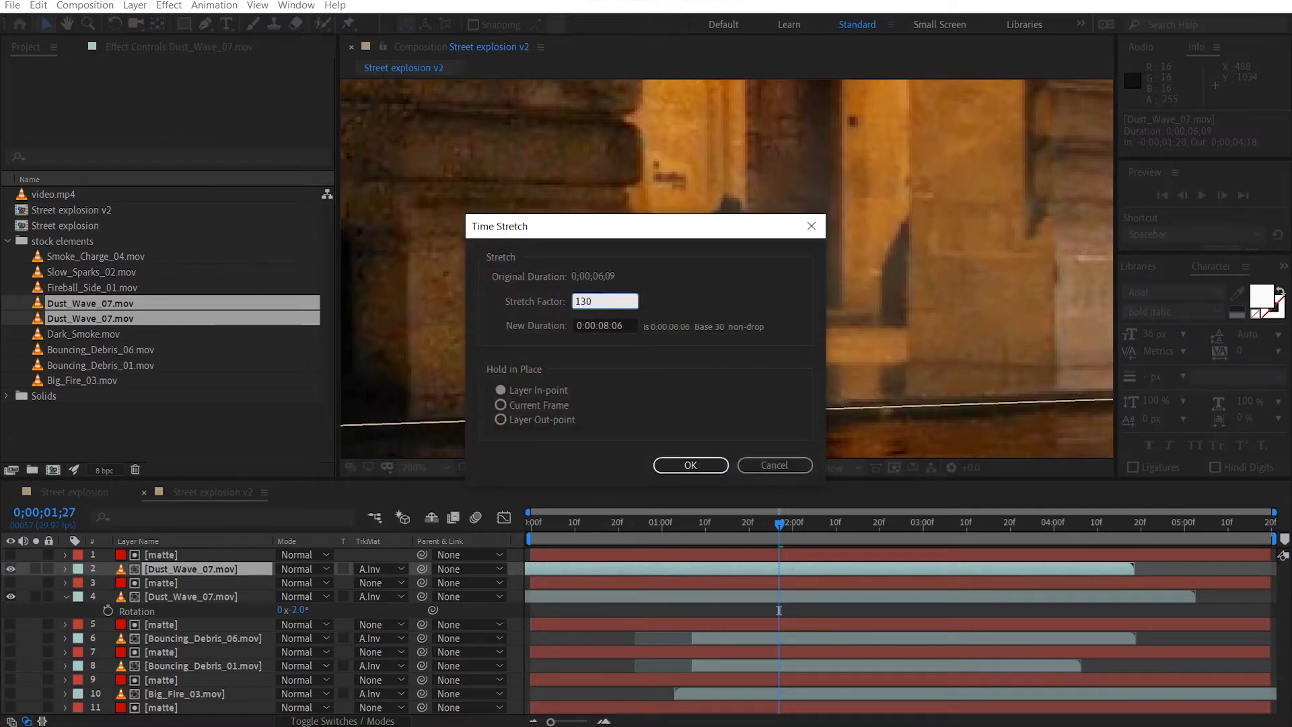
pyautogui.write('130')
pyautogui.press('Return')
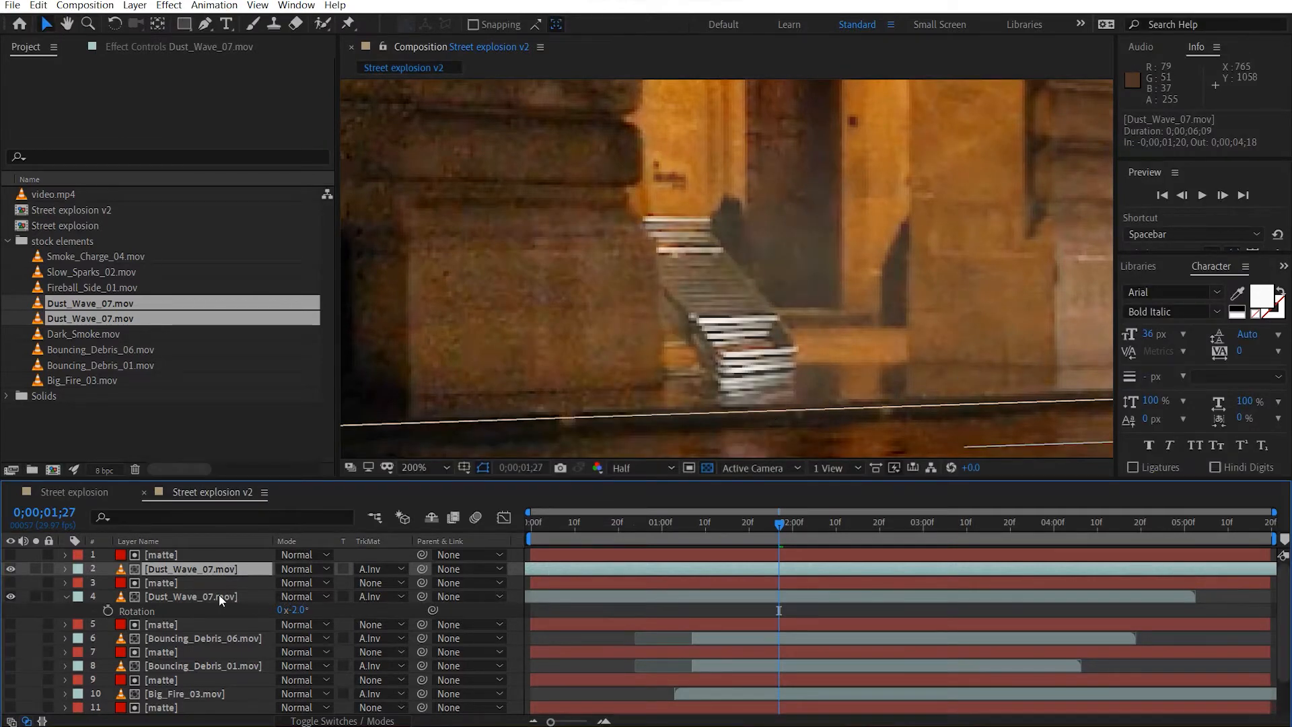
# Time-stretch the lower Dust_Wave_07.mov layer to a duration of 0;00;09;14.
pyautogui.rightClick(218, 595)
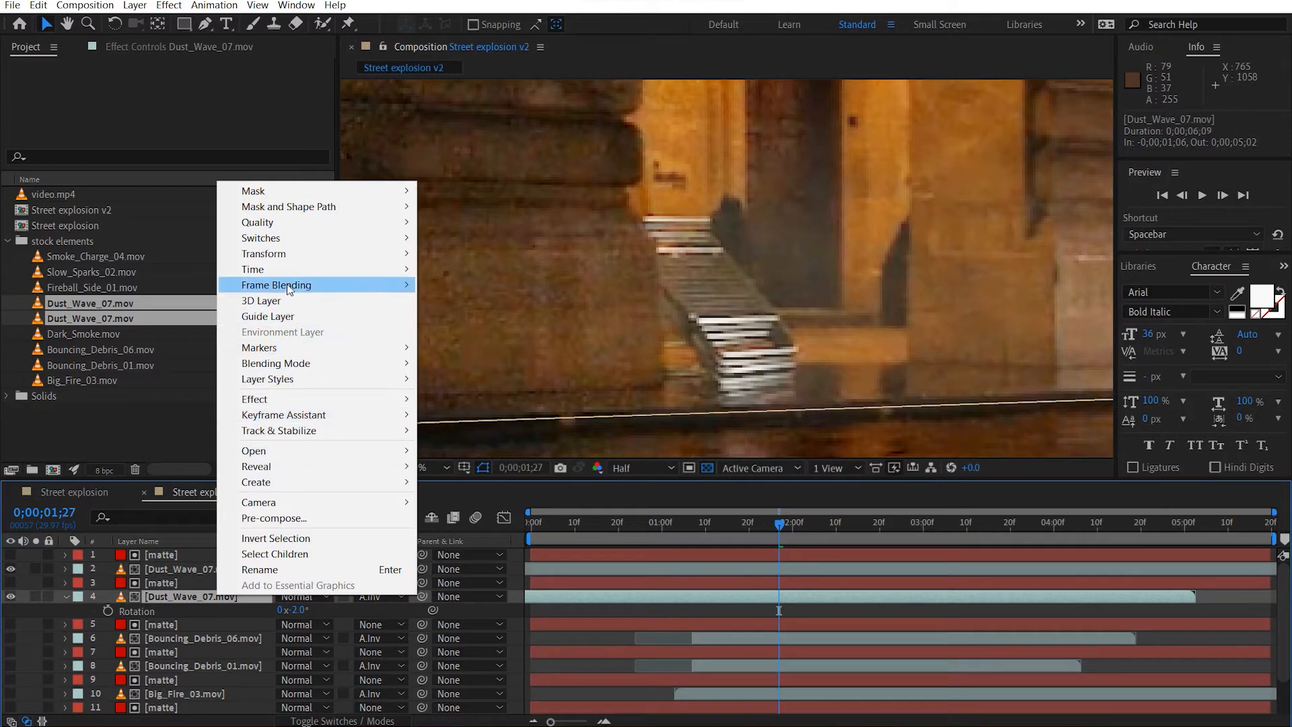
pyautogui.moveTo(285, 269)
pyautogui.click(471, 300)
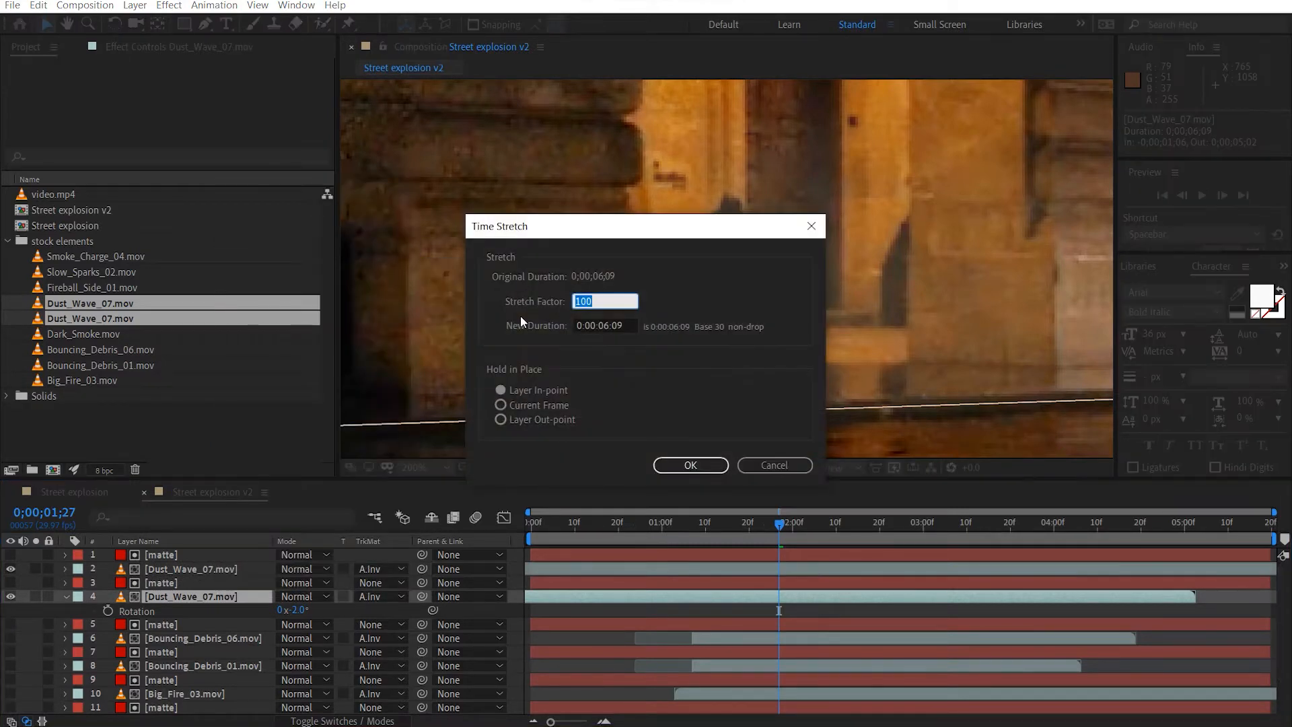
pyautogui.write('130')
pyautogui.press('Return')
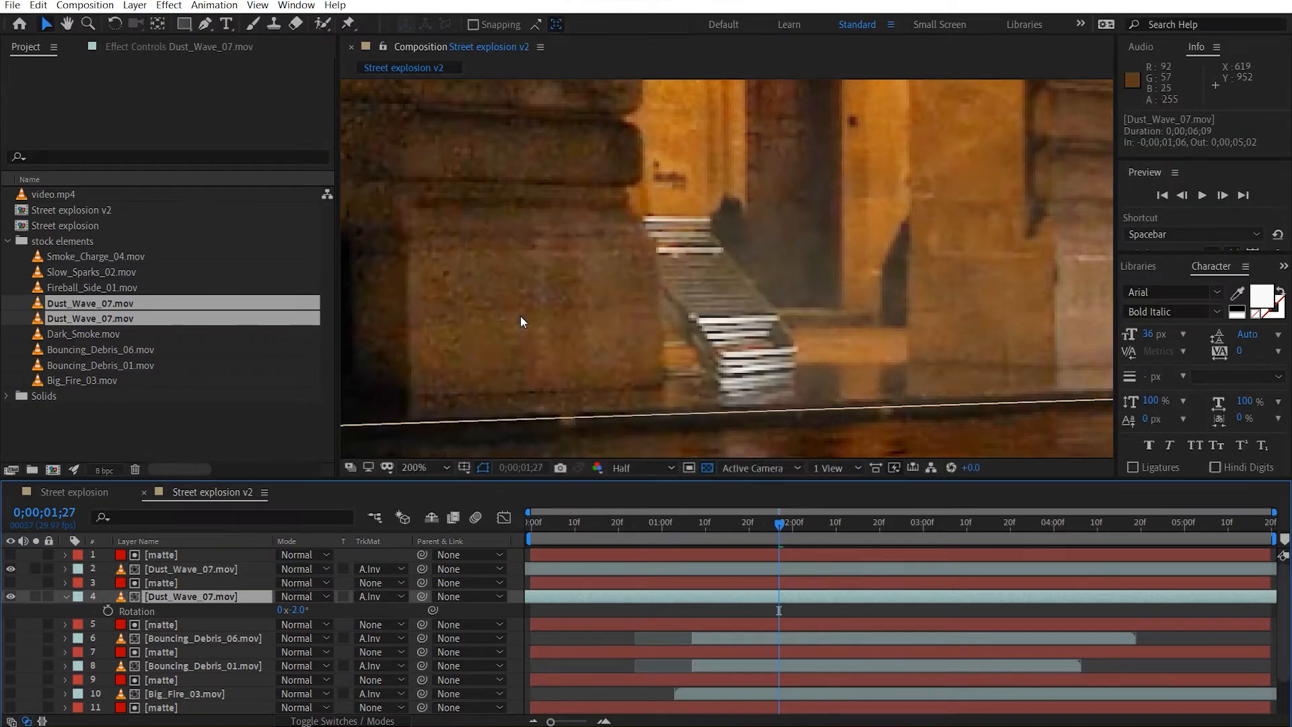
# Slide the upper Dust_Wave_07.mov layer 24 frames later so that it starts at -0;00;01;16.
pyautogui.moveTo(811, 570); pyautogui.dragTo(906, 571)
pyautogui.scroll(-4, 786, 345)
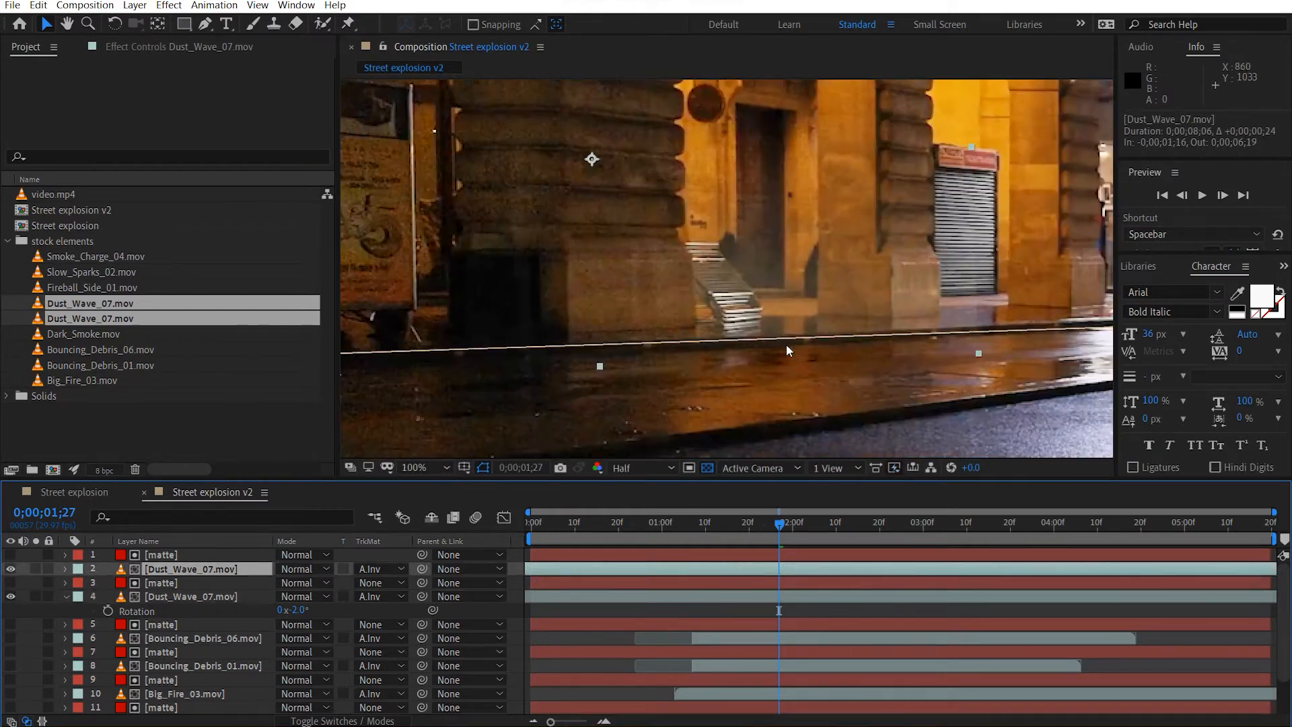
pyautogui.moveTo(787, 293); pyautogui.dragTo(754, 322)
pyautogui.press('v')
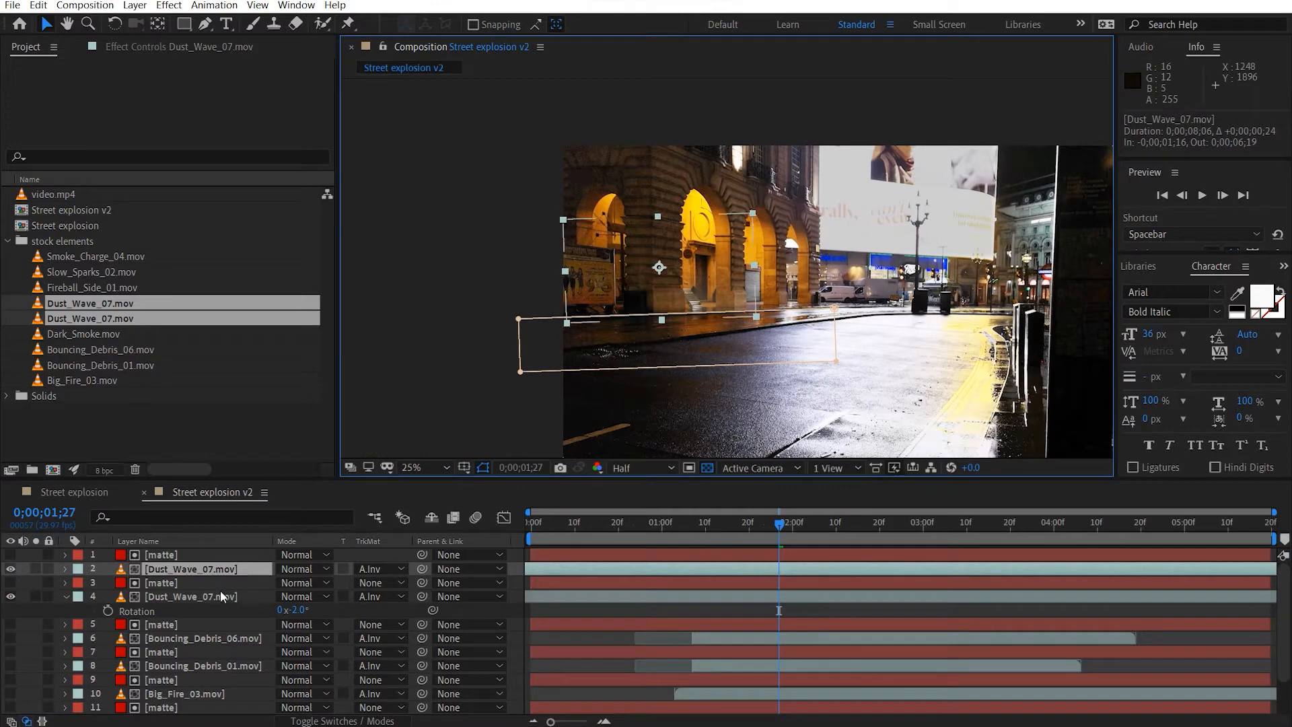
# Go to 0;00;00;29 and turn on the visibility of both Bouncing_Debris layers, Big_Fire_03.mov and Fireball_Side_01.mov.
pyautogui.moveTo(543, 527); pyautogui.dragTo(656, 540)
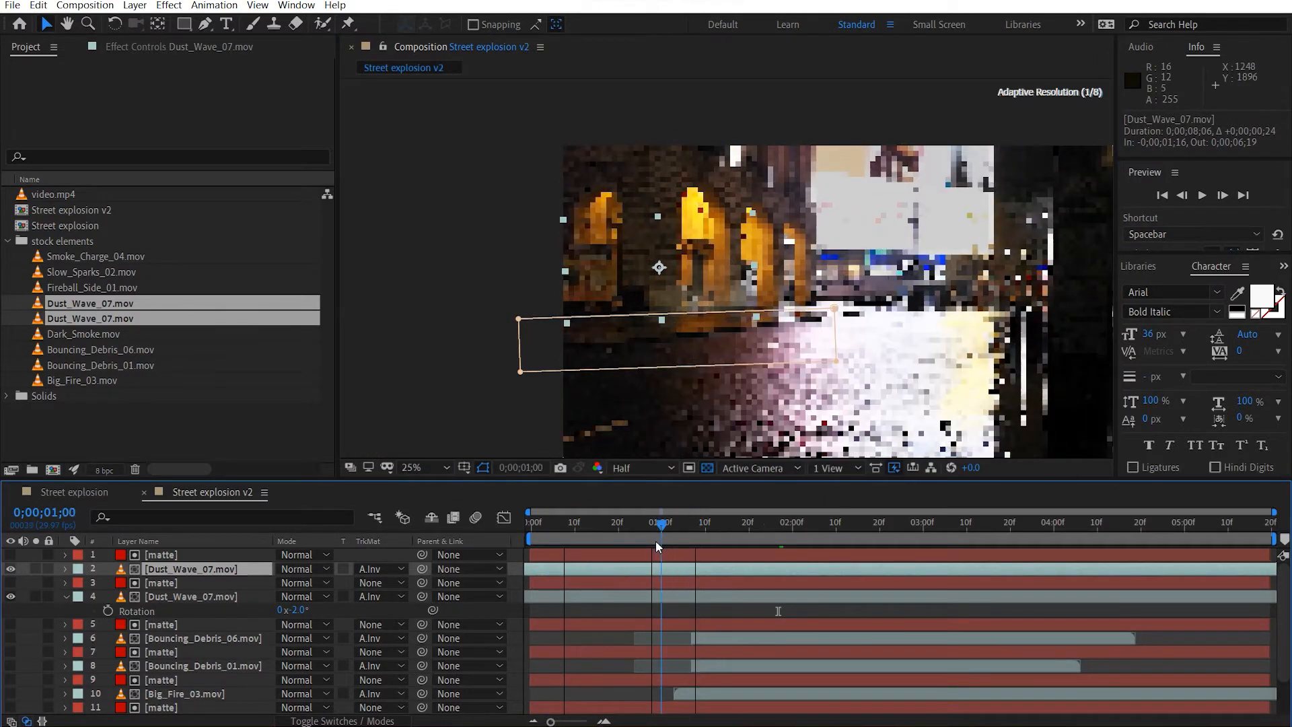
pyautogui.scroll(-3, 28, 651)
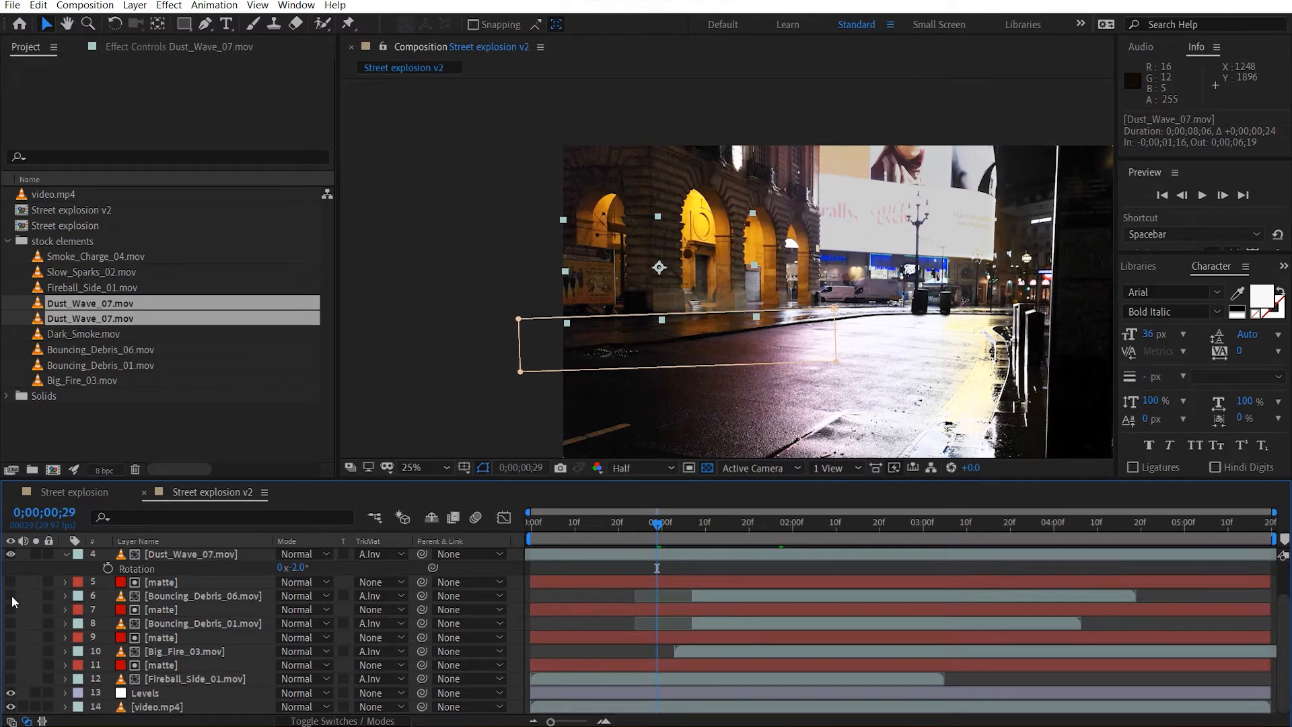
pyautogui.click(11, 623)
pyautogui.click(11, 651)
pyautogui.click(10, 679)
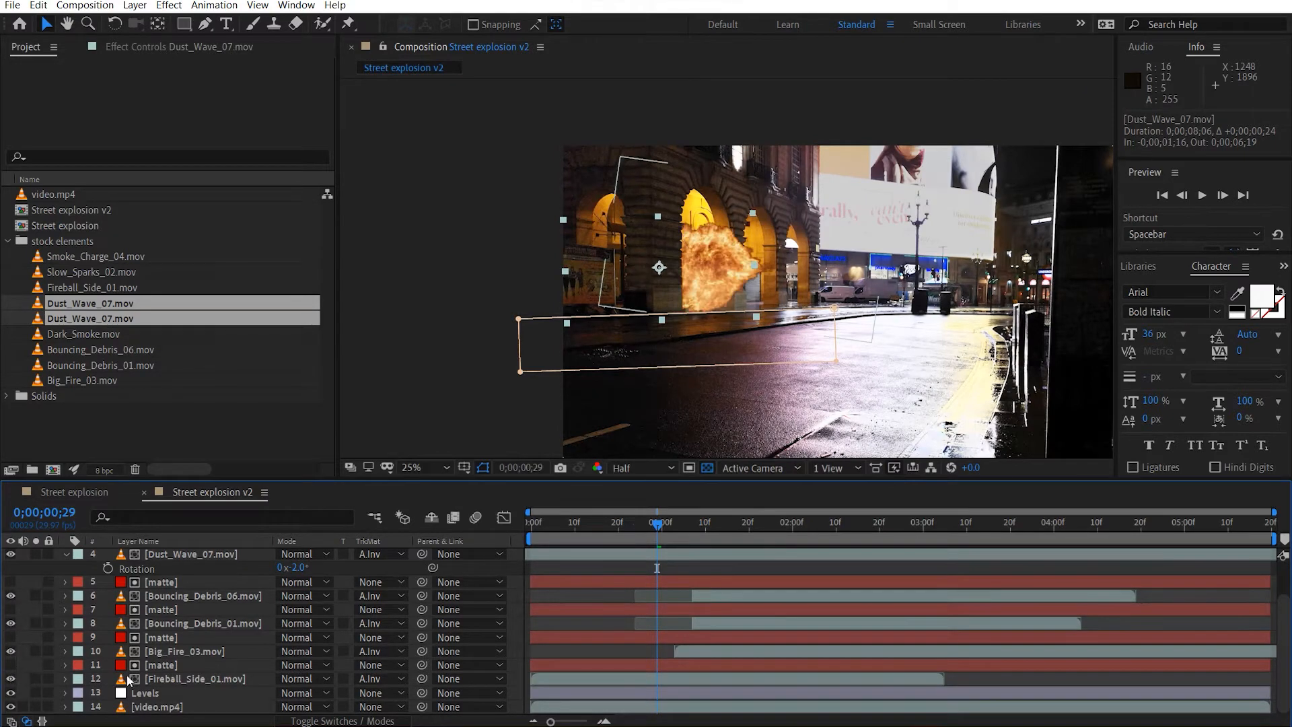
# Slide the lower Dust_Wave_07.mov layer 4 frames later to start at -0;00;01;02, and collapse its properties.
pyautogui.click(667, 556)
pyautogui.press('.')
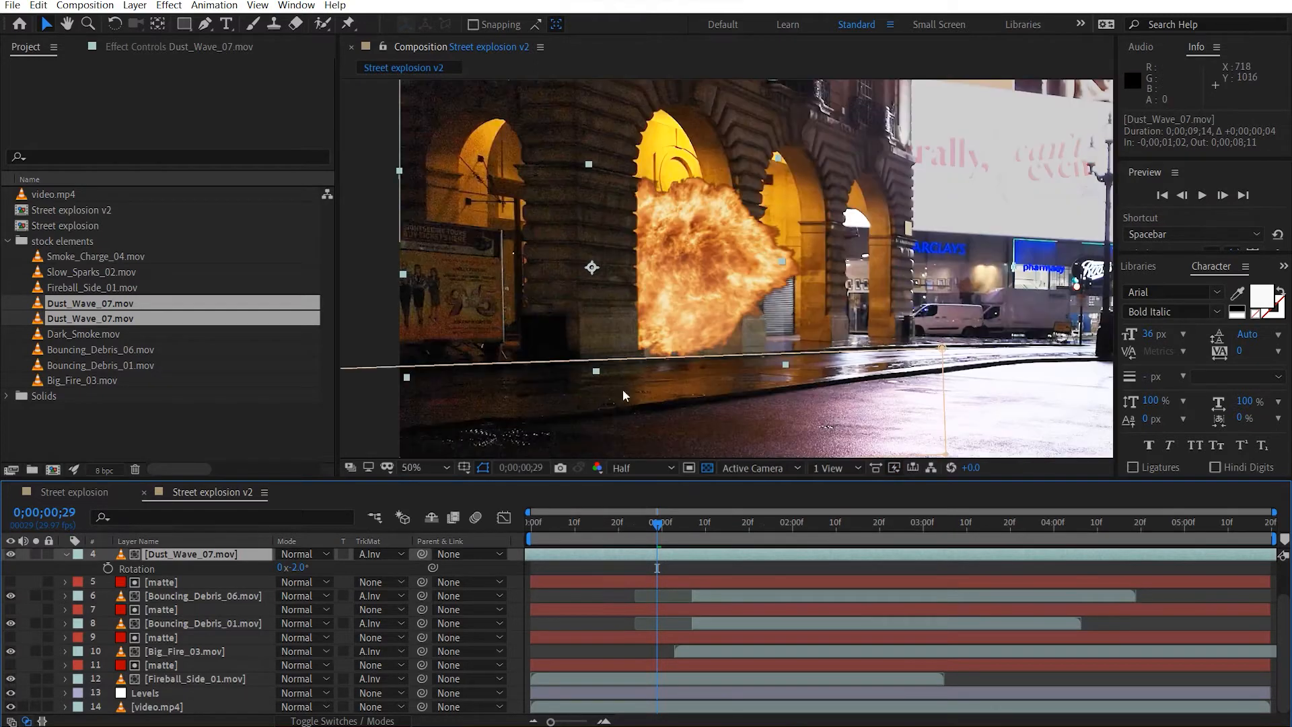
pyautogui.click(74, 557)
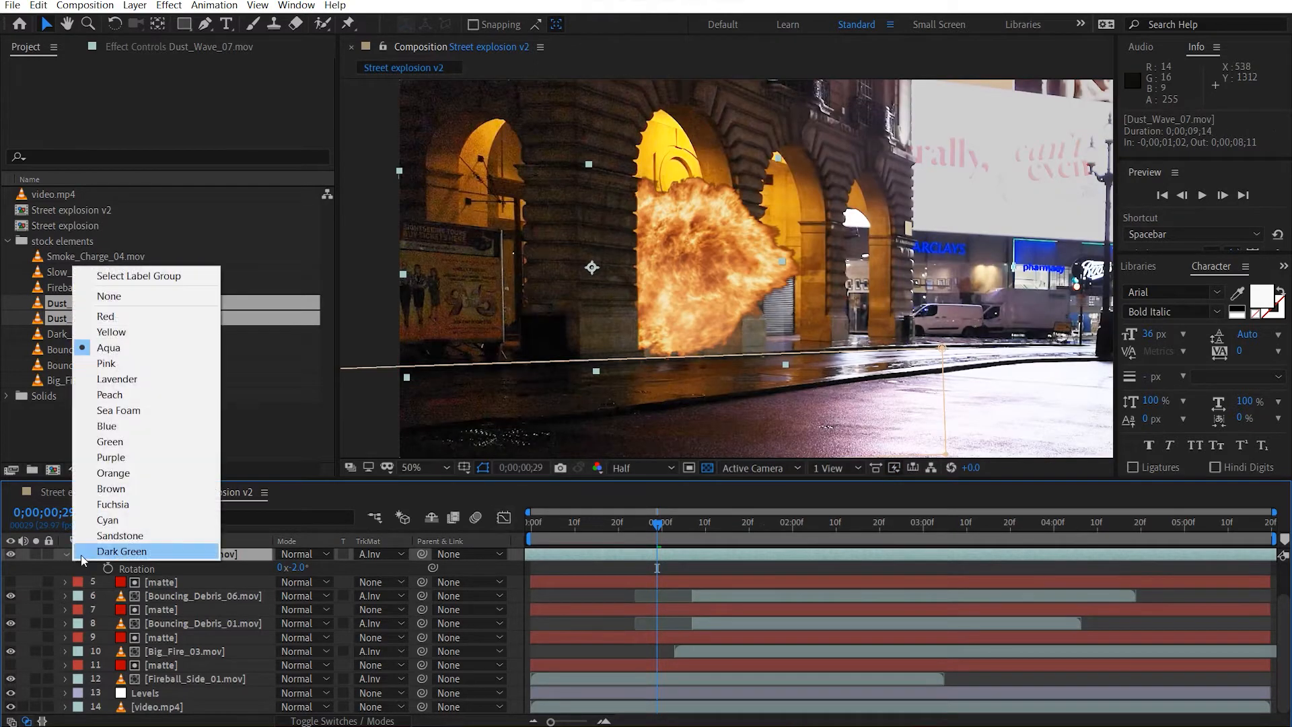
pyautogui.click(71, 563)
pyautogui.click(64, 555)
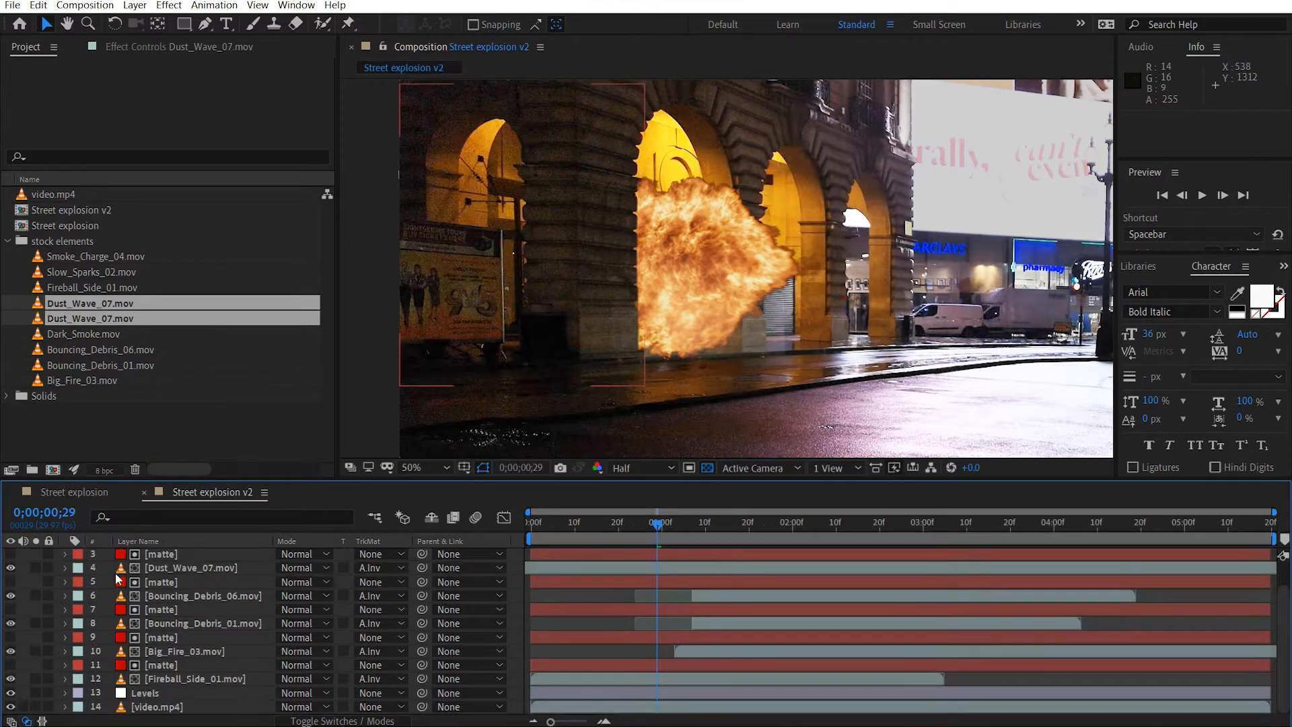
# Trim the start of both Dust_Wave_07.mov layers, without their mattes, to 0;00;00;29.
pyautogui.scroll(2, 180, 580)
pyautogui.click(207, 568)
pyautogui.keyDown('shift'); pyautogui.click(219, 599); pyautogui.keyUp('shift')
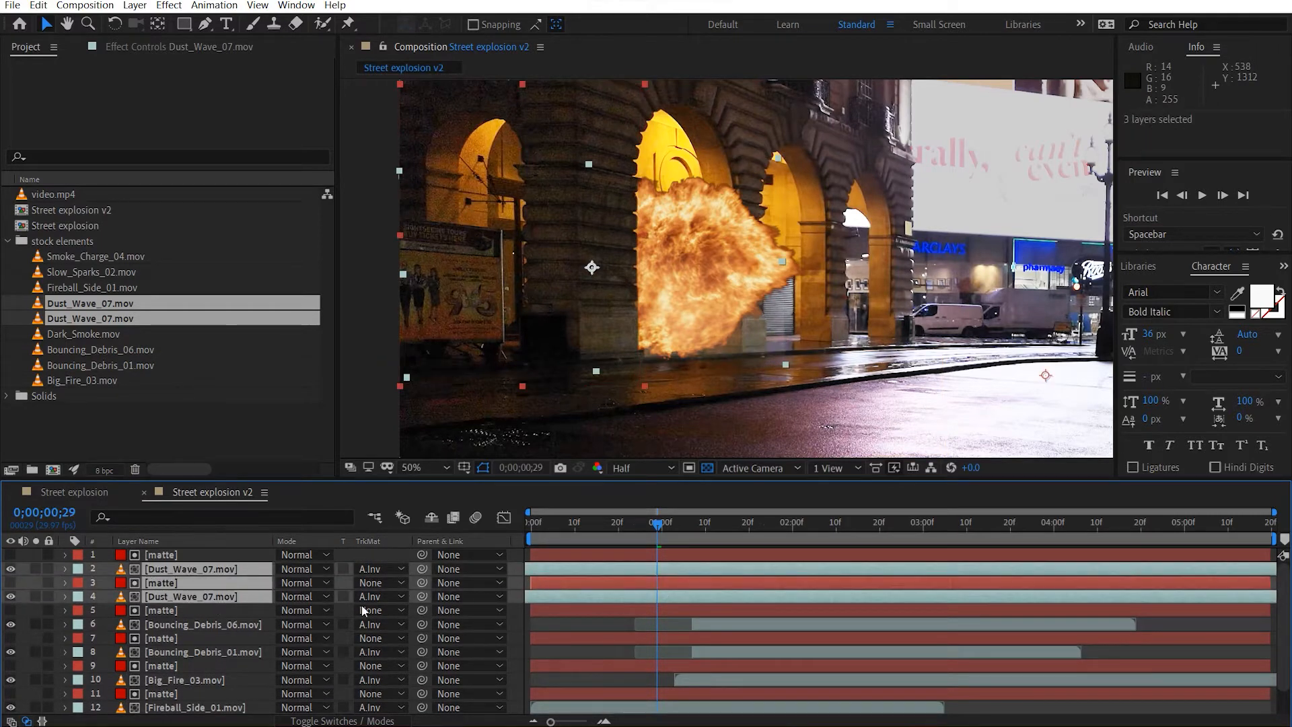
pyautogui.keyDown('ctrl'); pyautogui.click(195, 583); pyautogui.keyUp('ctrl')
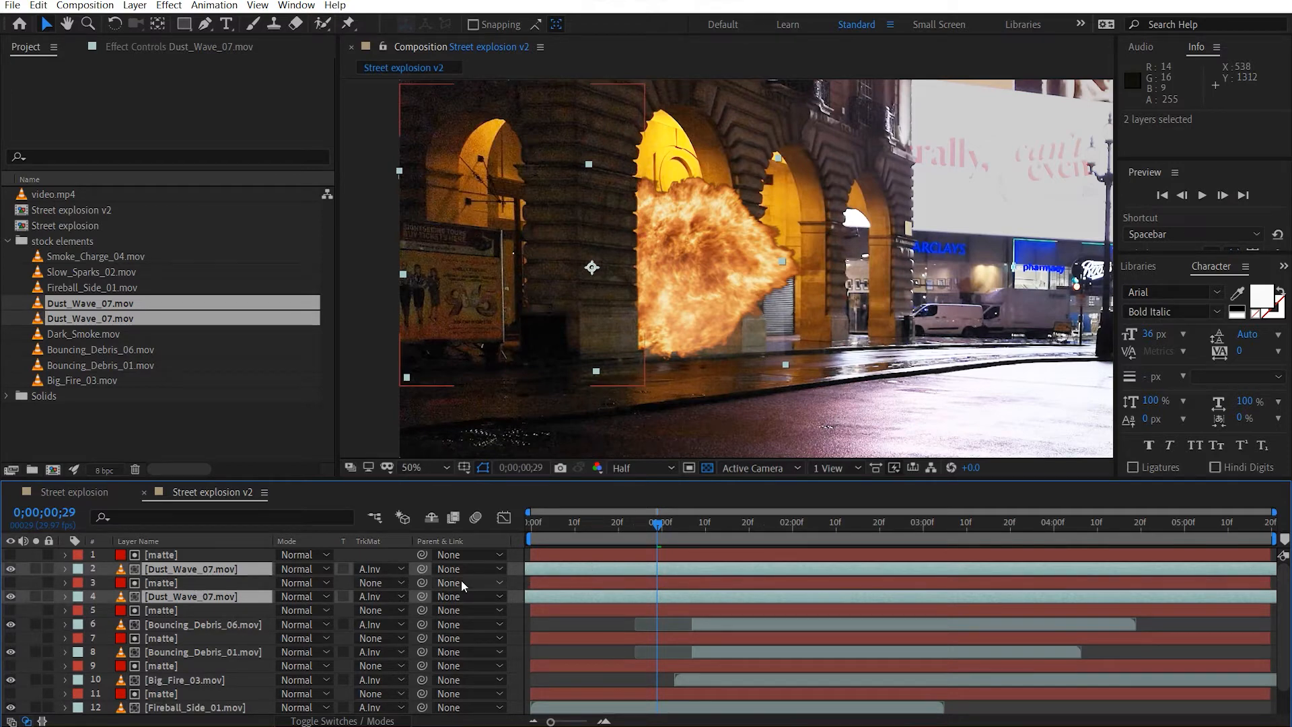
pyautogui.hotkey('alt', '[')
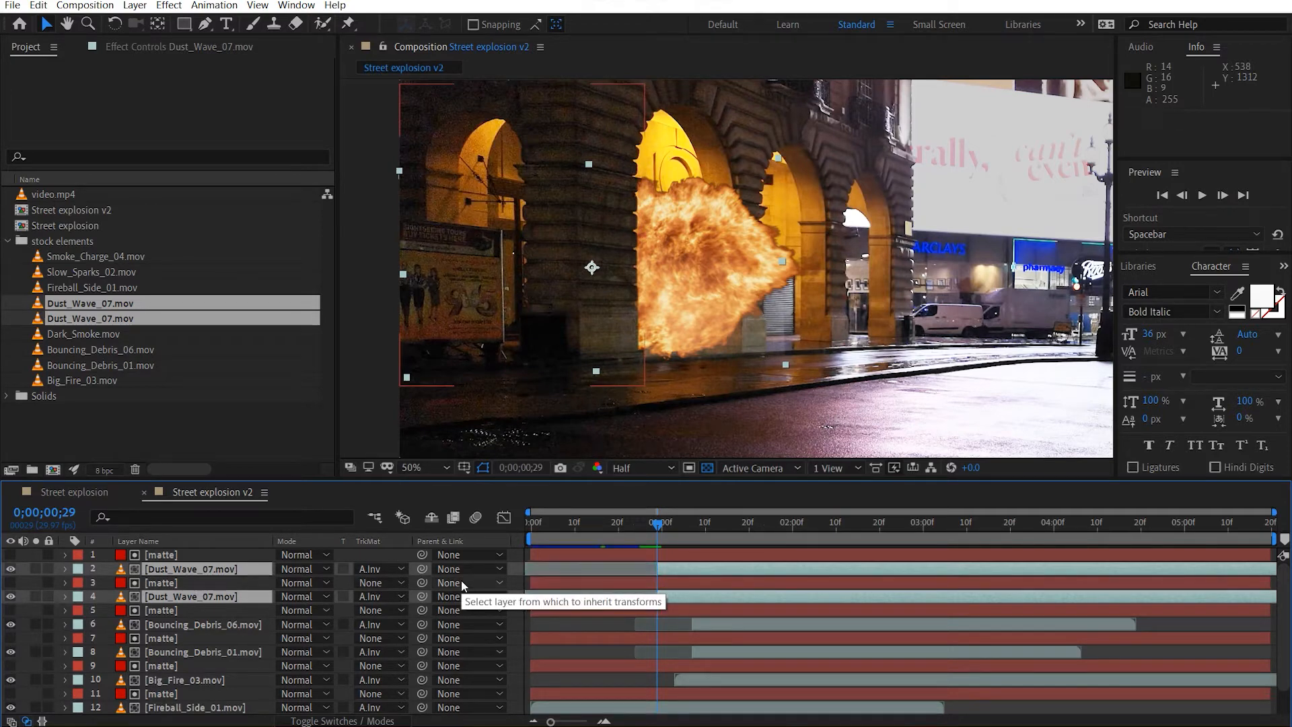
# Go to 0;00;01;17 and apply the Curves effect to the lower Dust_Wave_07.mov layer.
pyautogui.moveTo(657, 527)
pyautogui.mouseDown()
pyautogui.moveTo(697, 531)
pyautogui.moveTo(662, 534)
pyautogui.mouseUp()
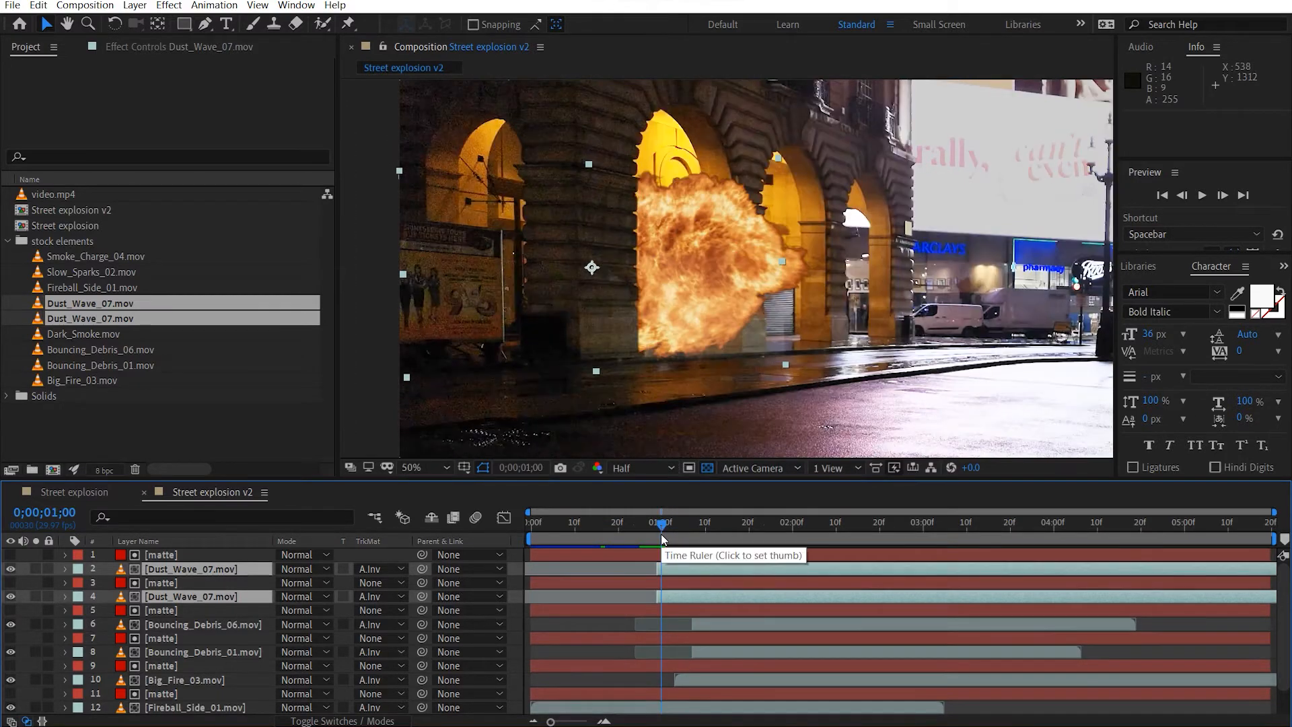
pyautogui.moveTo(668, 533); pyautogui.dragTo(741, 533)
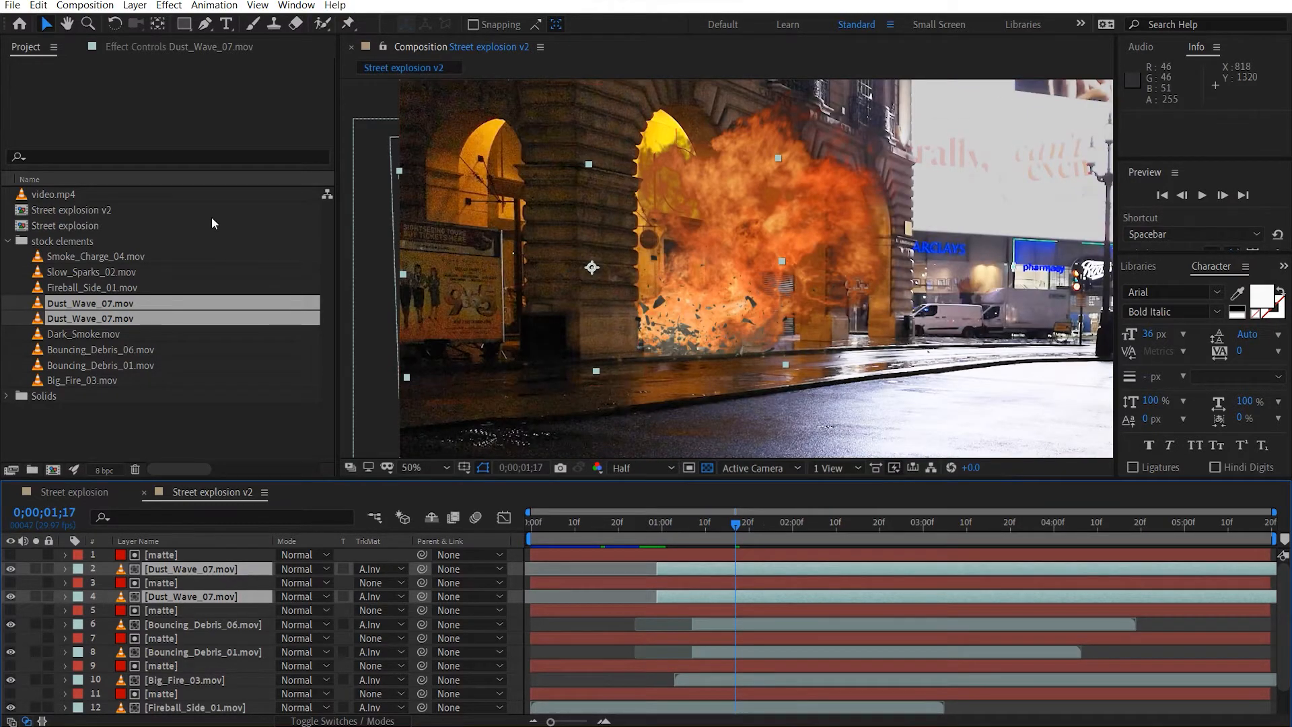
pyautogui.click(168, 47)
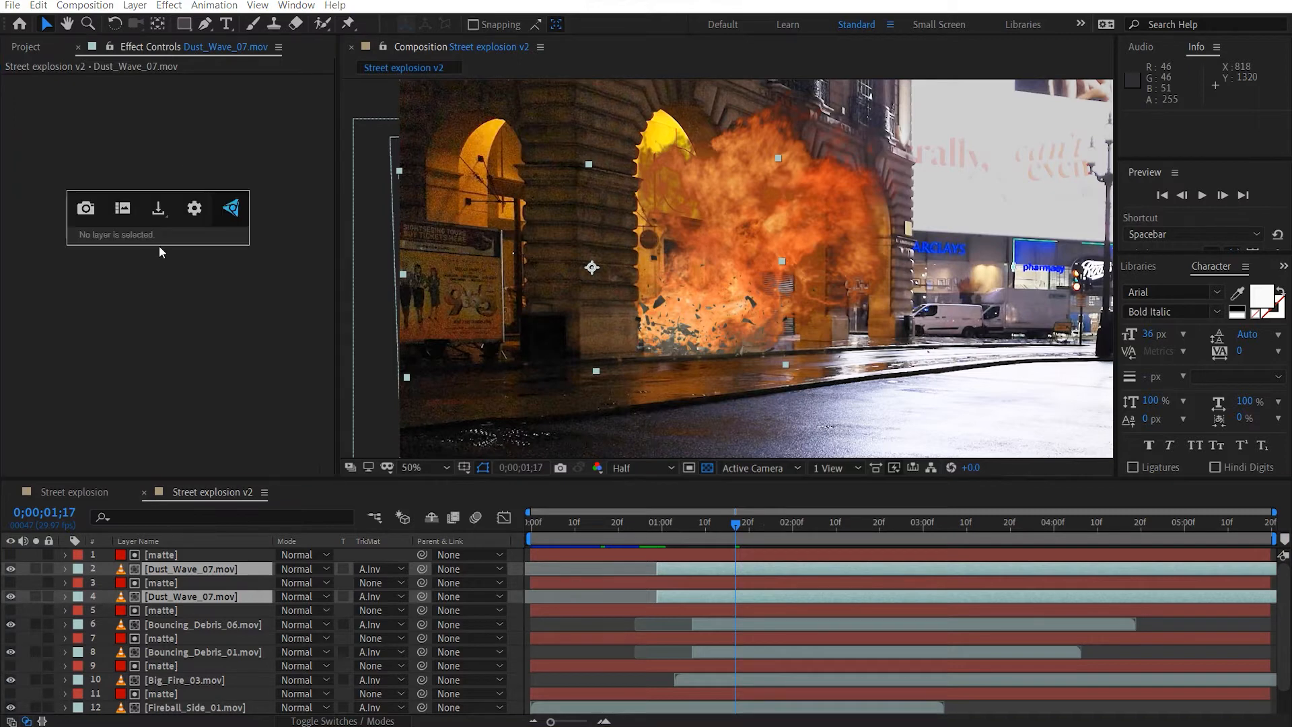
pyautogui.click(197, 610)
pyautogui.click(210, 598)
pyautogui.click(168, 353)
pyautogui.hotkey('ctrl', 'space')
pyautogui.write('cur')
pyautogui.press('Return')
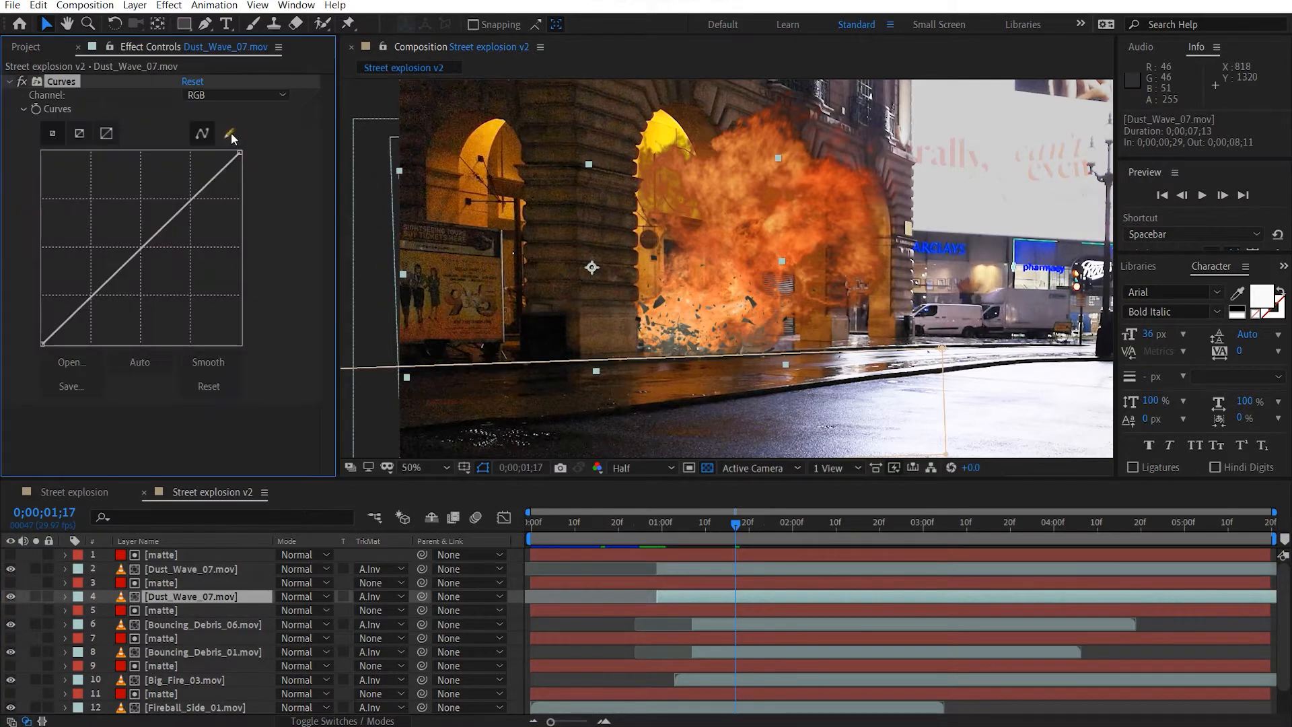
# Switch the lower dust wave's Curves to the Alpha channel and raise the middle of the curve slightly.
pyautogui.click(234, 96)
pyautogui.click(242, 167)
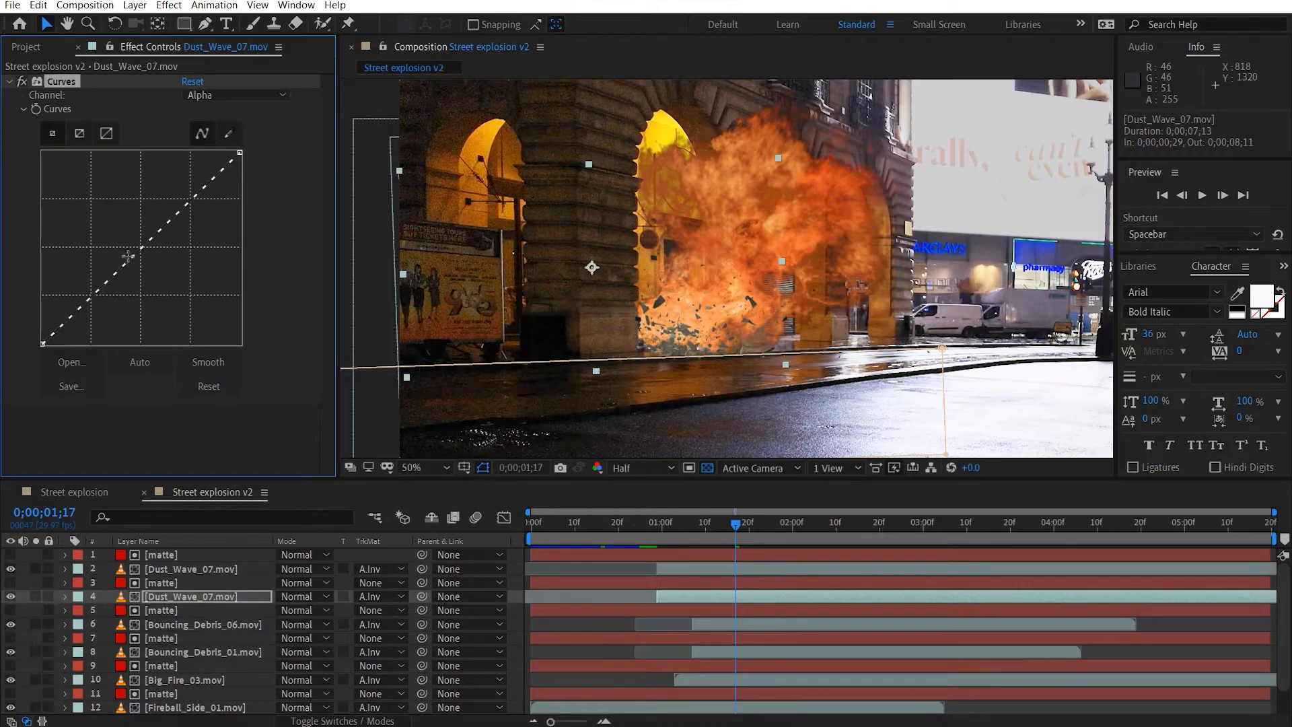
pyautogui.moveTo(128, 256); pyautogui.dragTo(119, 242)
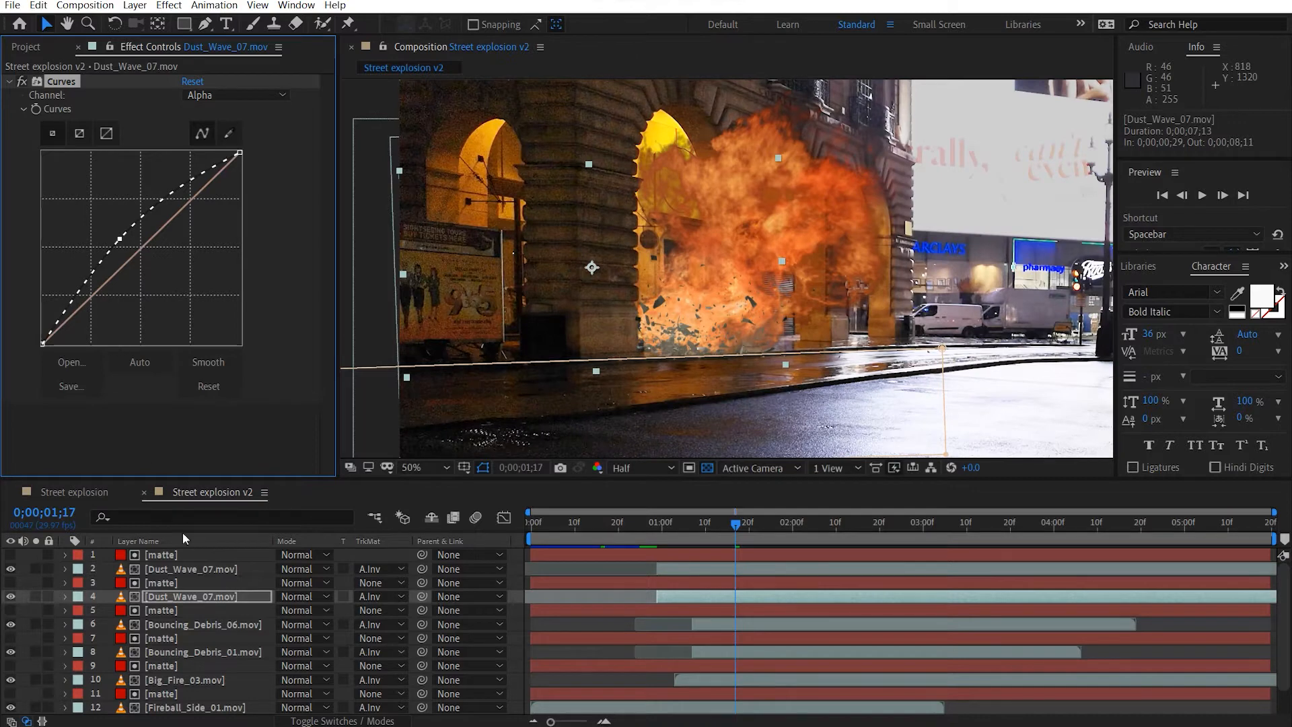
# Copy the lower dust wave's alpha Curves effect onto the upper Dust_Wave_07.mov layer and collapse the effect's controls.
pyautogui.click(204, 567)
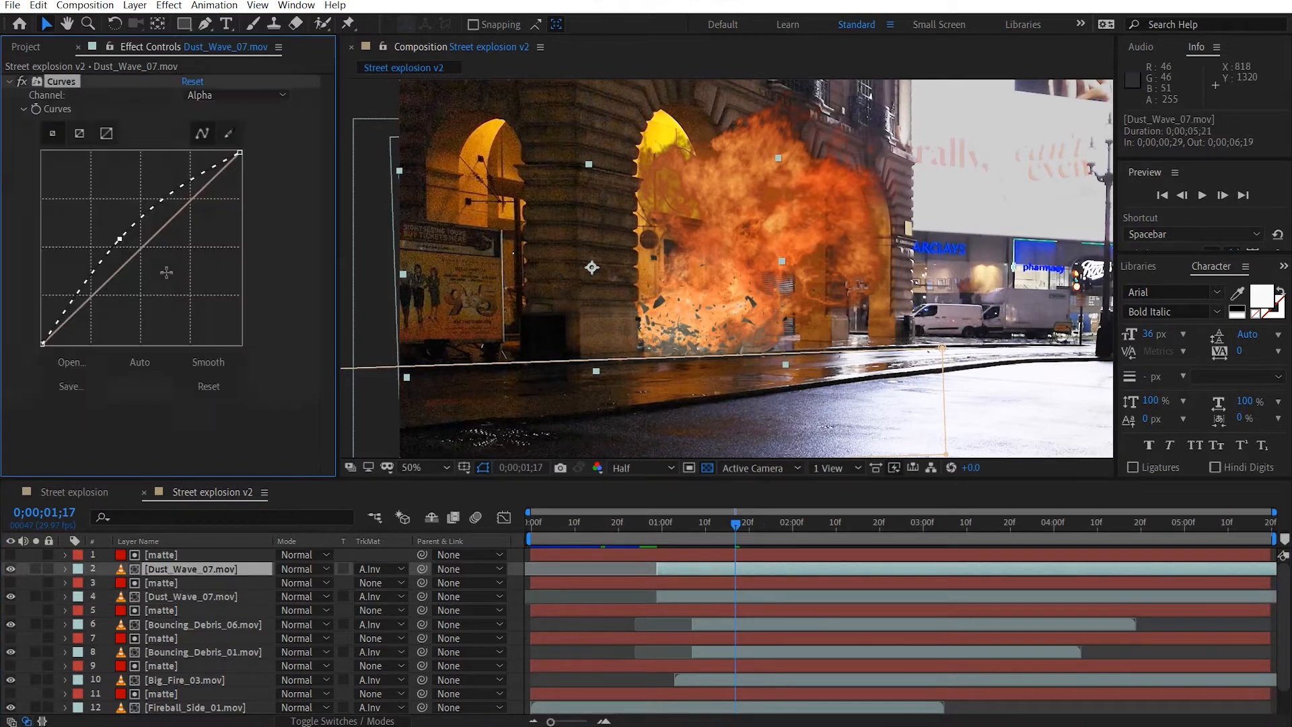
pyautogui.click(199, 412)
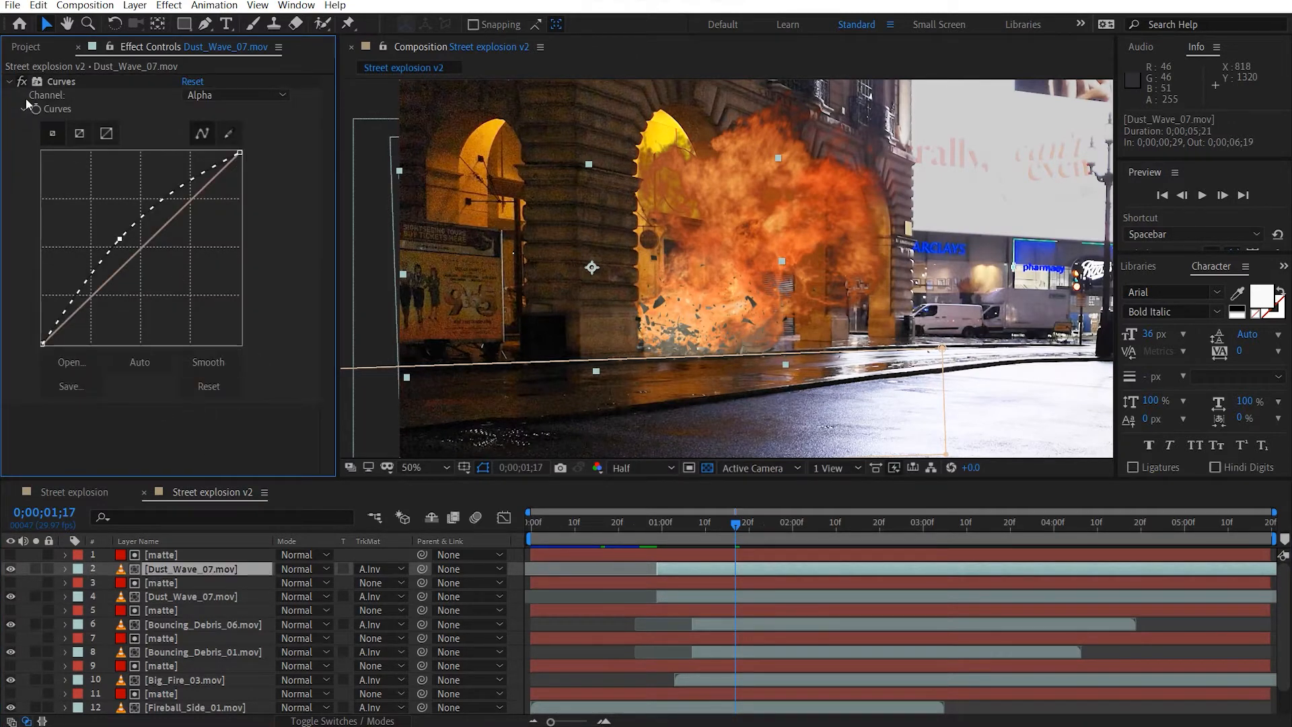
pyautogui.click(10, 82)
# Play back the explosion from the start of the composition to check the dust waves.
pyautogui.moveTo(797, 317); pyautogui.dragTo(707, 297)
pyautogui.scroll(2, 707, 297)
pyautogui.moveTo(613, 522); pyautogui.dragTo(531, 524)
pyautogui.scroll(-4, 556, 416)
pyautogui.press('space')
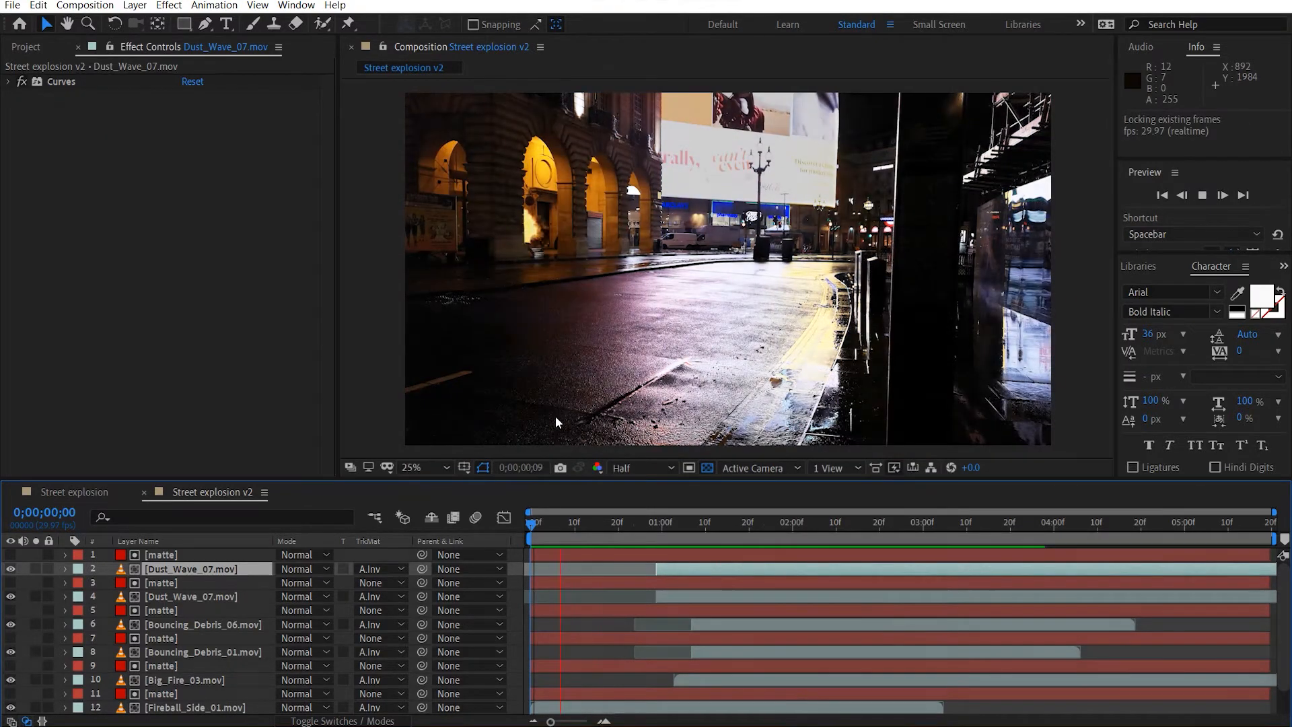
# At 0;00;01;00, draw a tall rectangular mask over the second pillar on the upper Dust_Wave_07.mov layer and set it to Subtract.
pyautogui.click(633, 531)
pyautogui.click(660, 530)
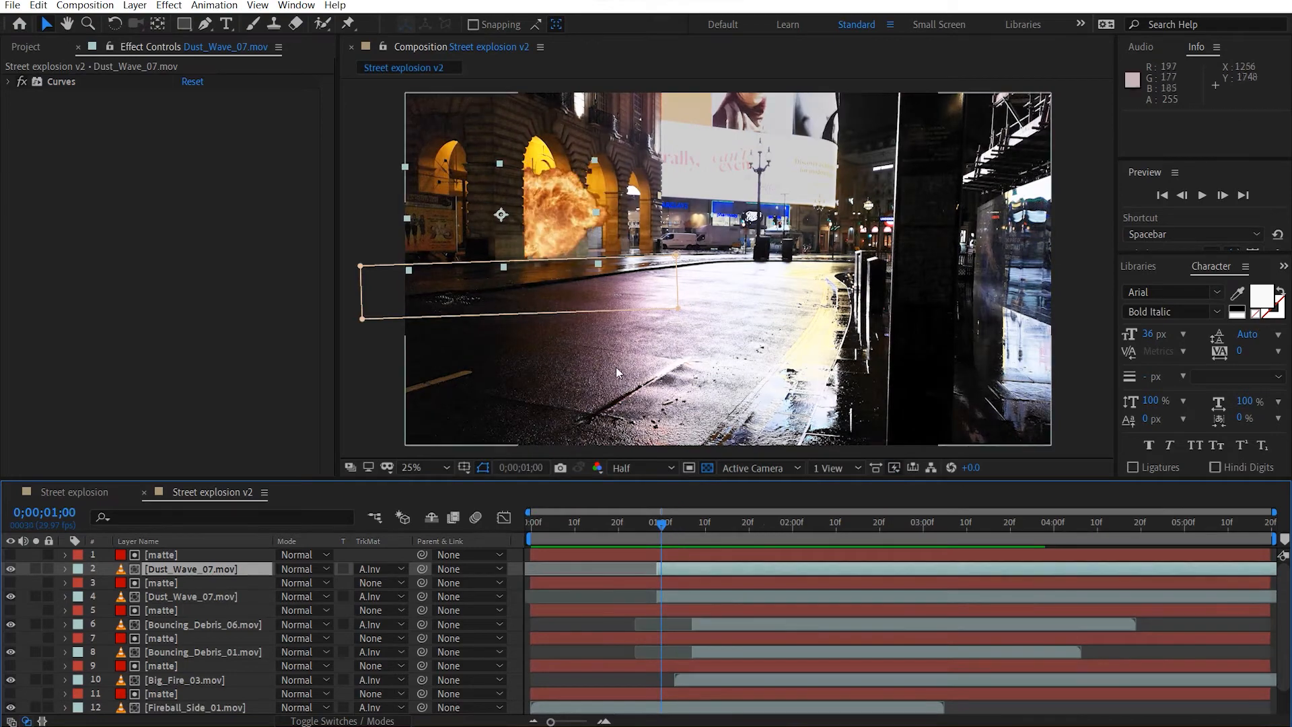
pyautogui.scroll(4, 717, 379)
pyautogui.moveTo(645, 321); pyautogui.dragTo(781, 315)
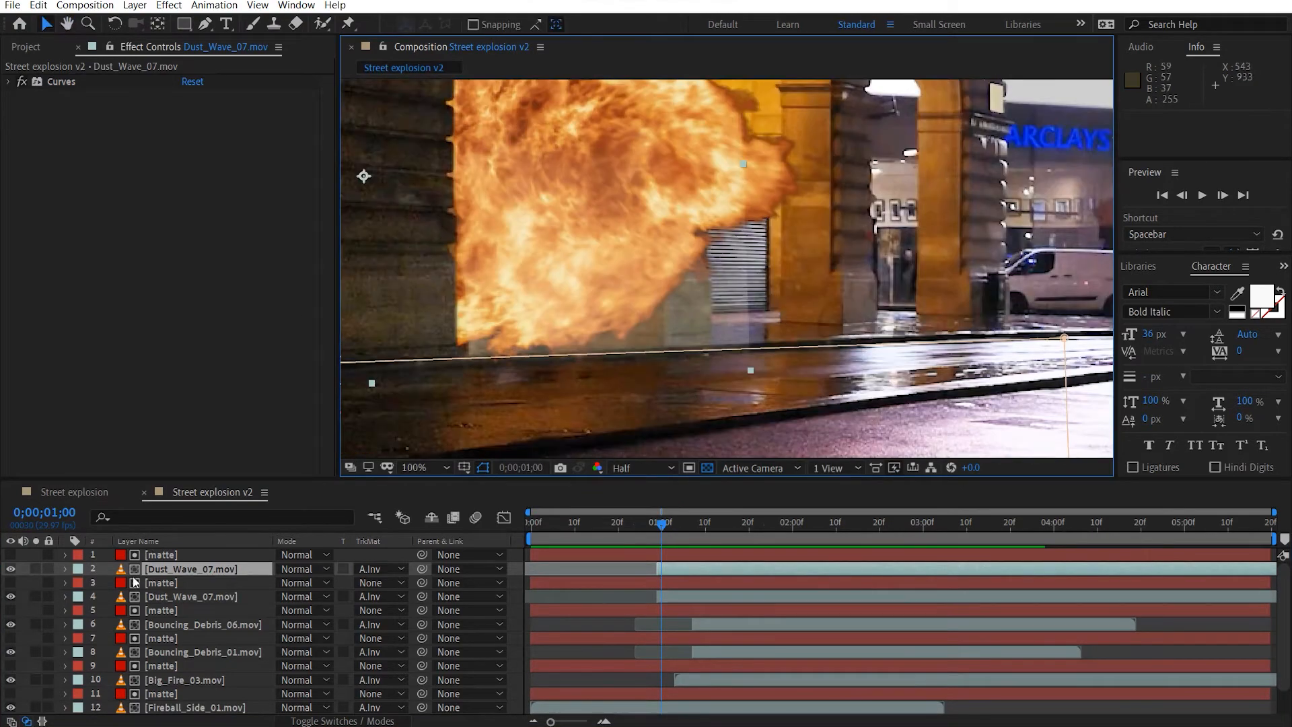
pyautogui.moveTo(639, 212); pyautogui.dragTo(638, 400)
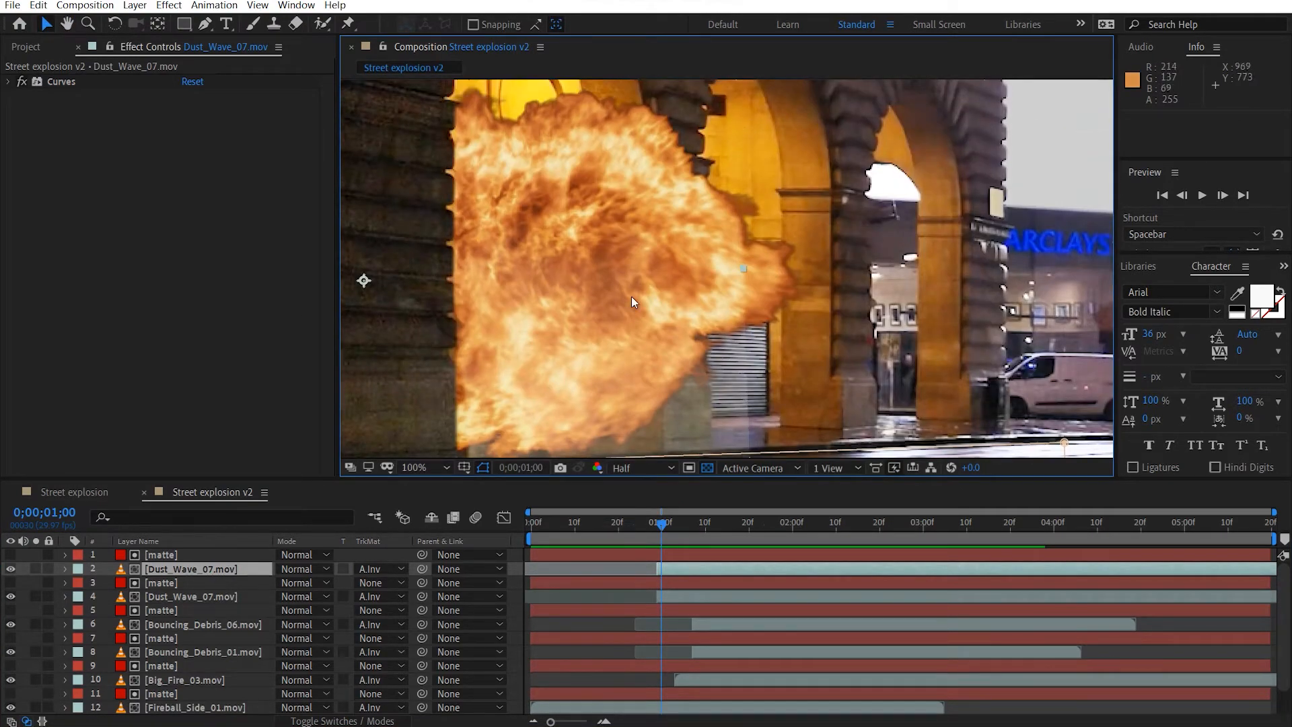
pyautogui.press(',')
pyautogui.press(',')
pyautogui.press('g')
pyautogui.click(185, 25)
pyautogui.moveTo(835, 412); pyautogui.dragTo(698, 79)
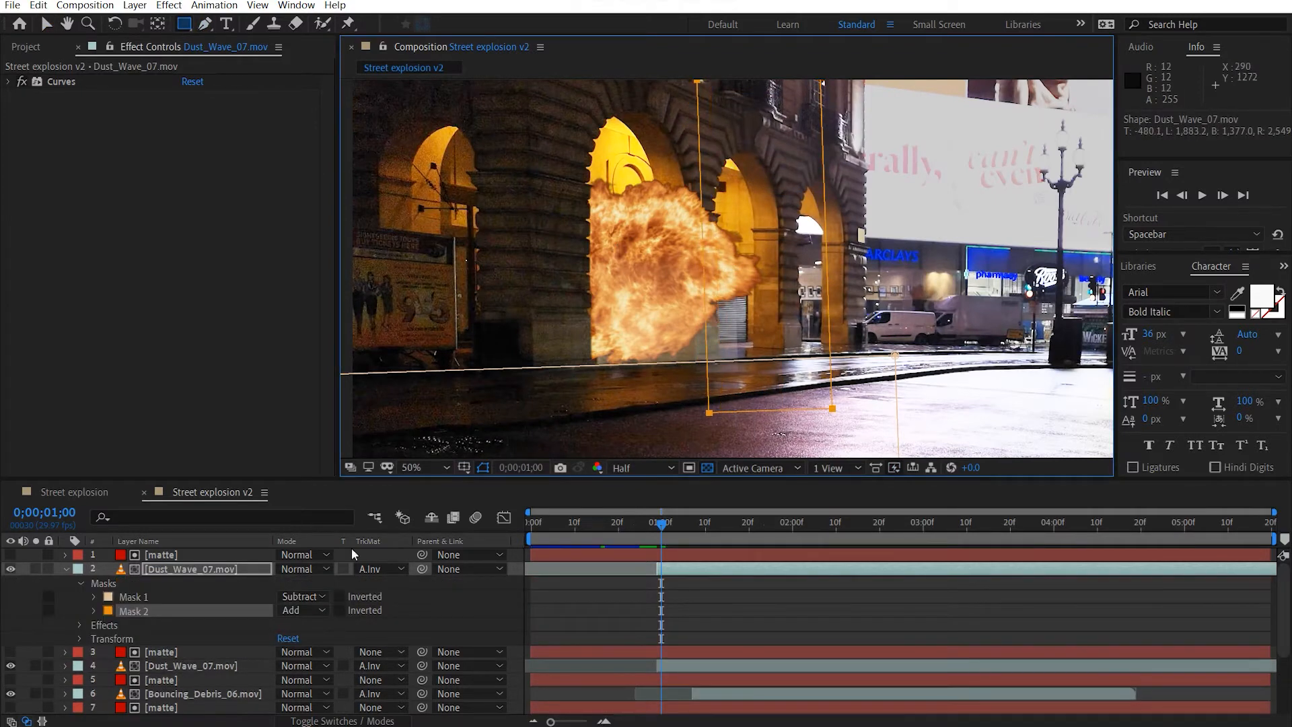
pyautogui.click(303, 611)
pyautogui.click(348, 533)
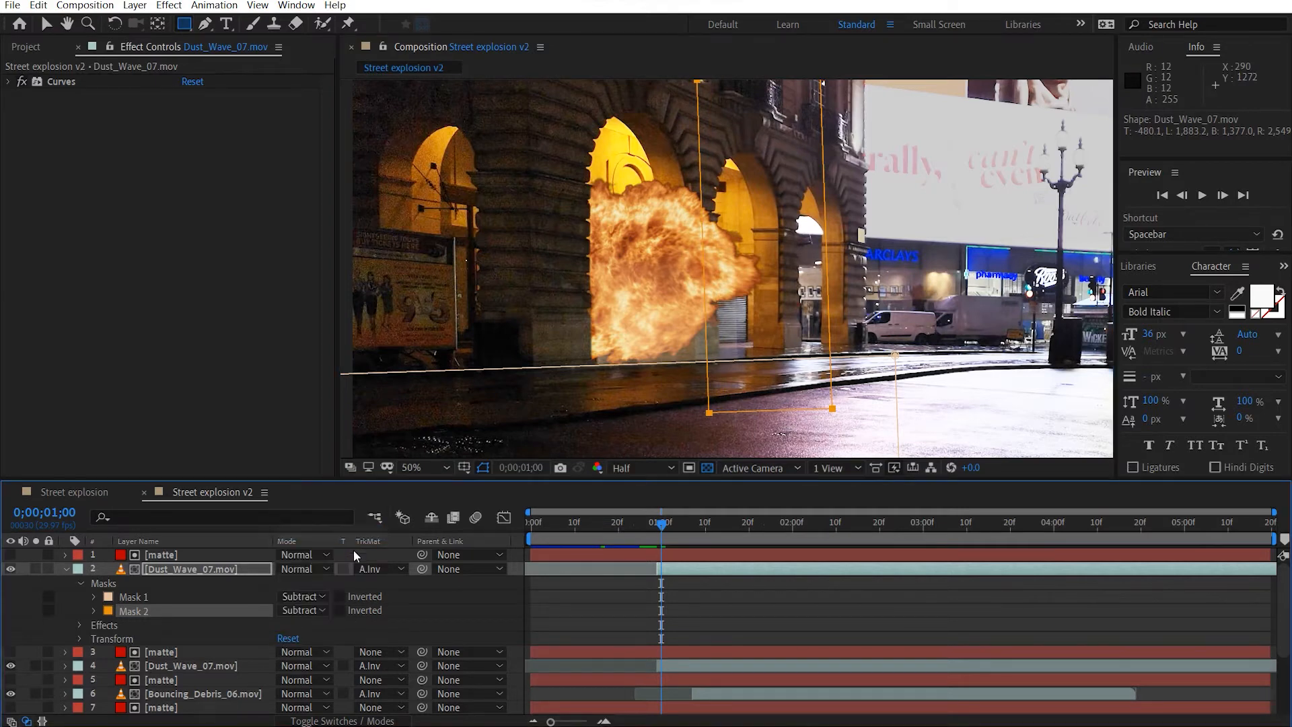
# Set the feather of the upper dust wave's Mask 2 to 50 pixels.
pyautogui.press('f')
pyautogui.click(310, 625)
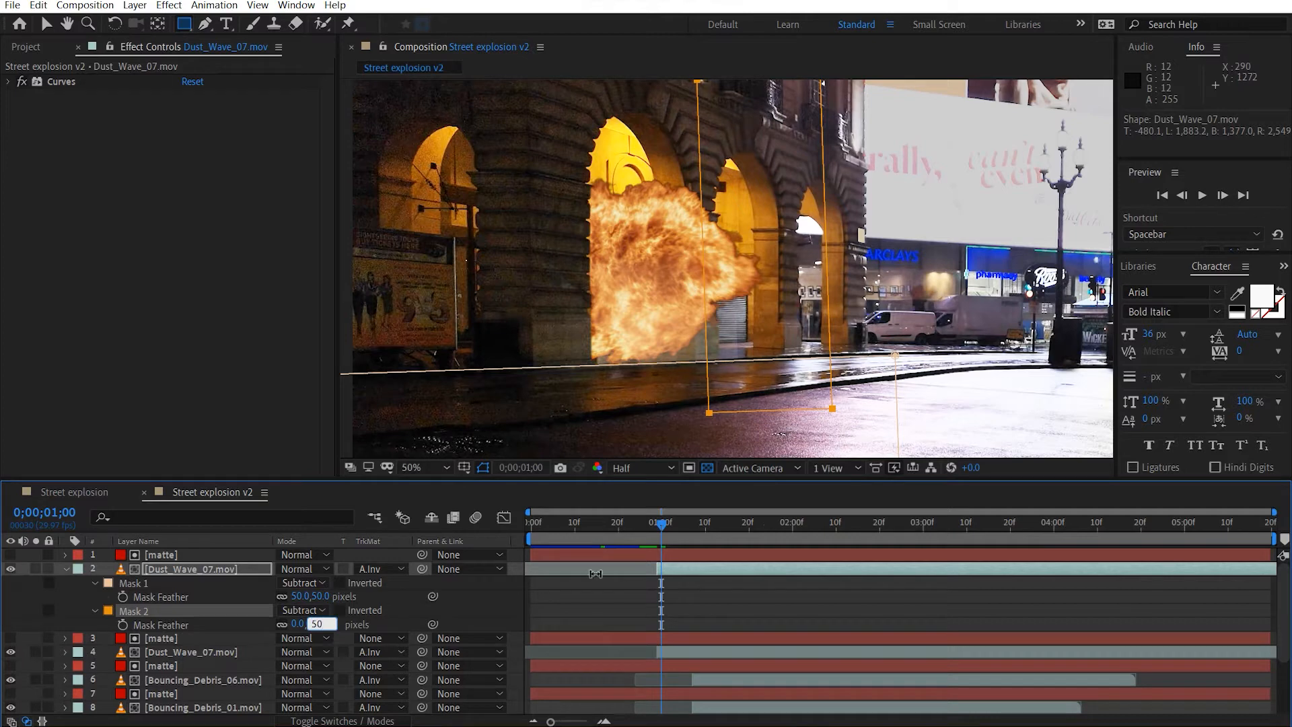
pyautogui.press('Return')
# Copy Mask 2 onto the lower Dust_Wave_07.mov layer, and collapse both dust layers' properties.
pyautogui.click(146, 611)
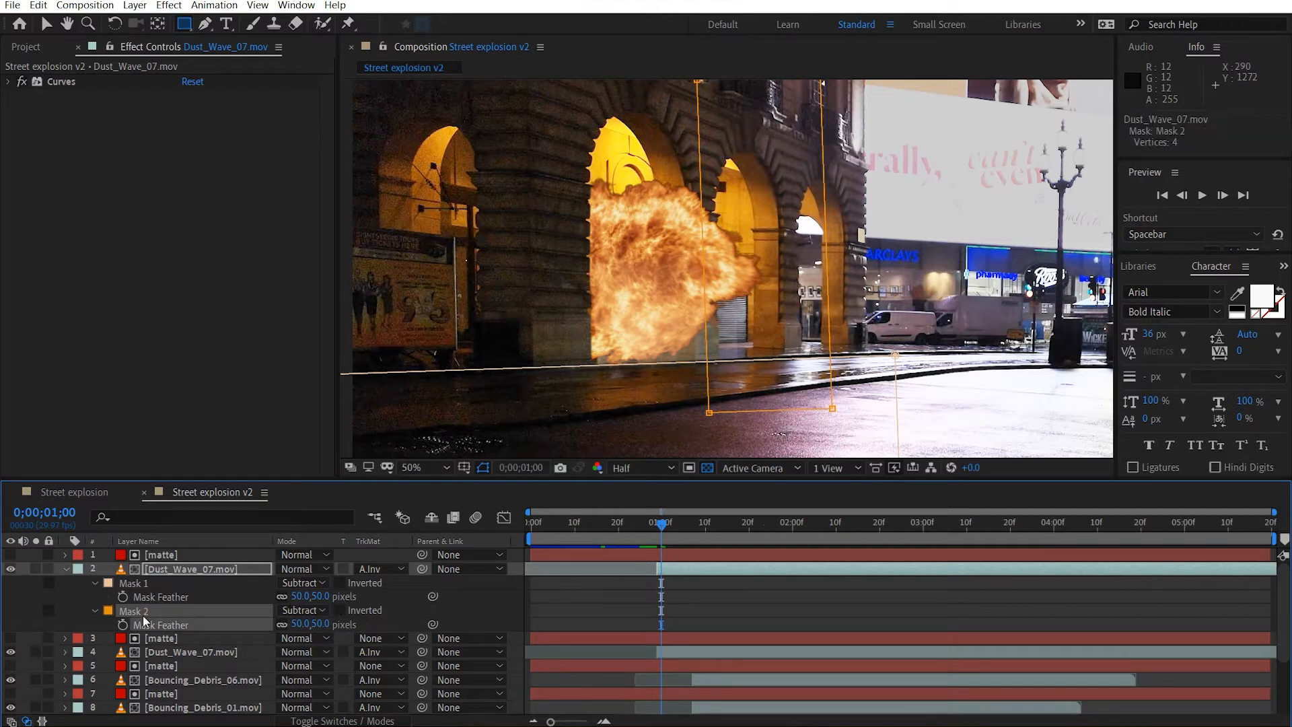
pyautogui.click(189, 652)
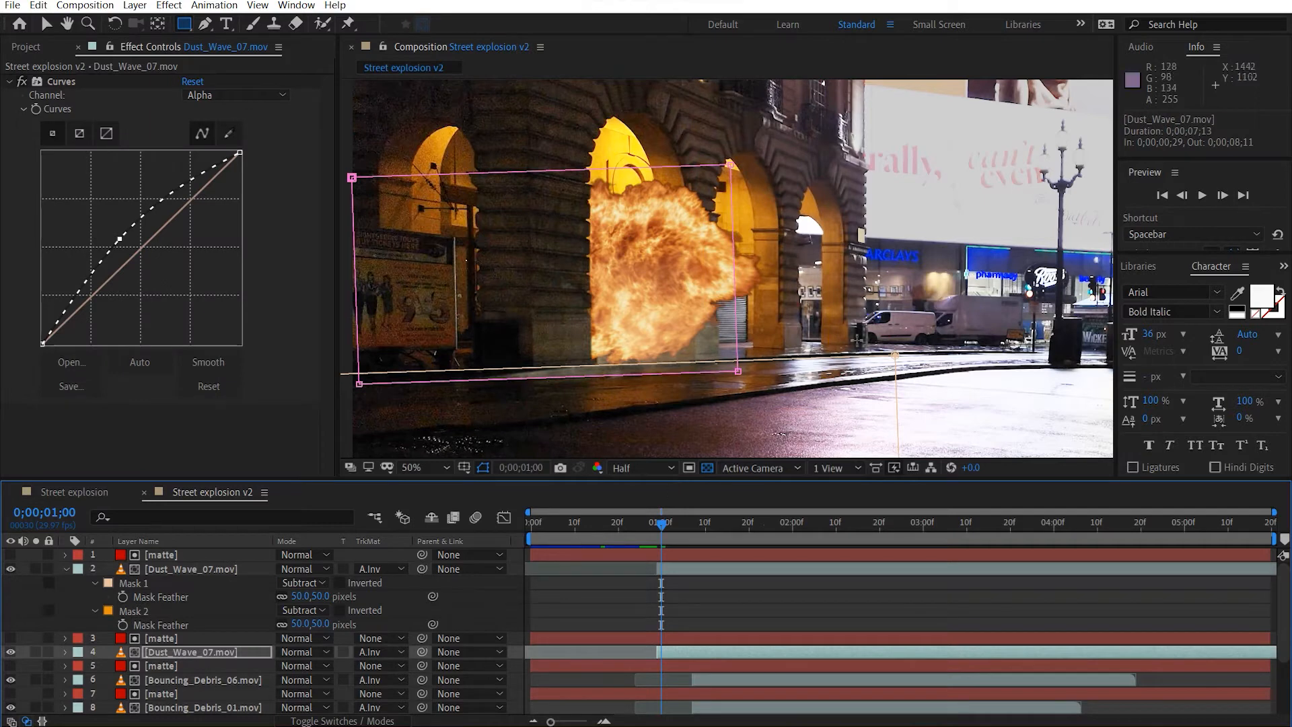
pyautogui.hotkey('ctrl', 'v')
pyautogui.press('v')
pyautogui.click(935, 385)
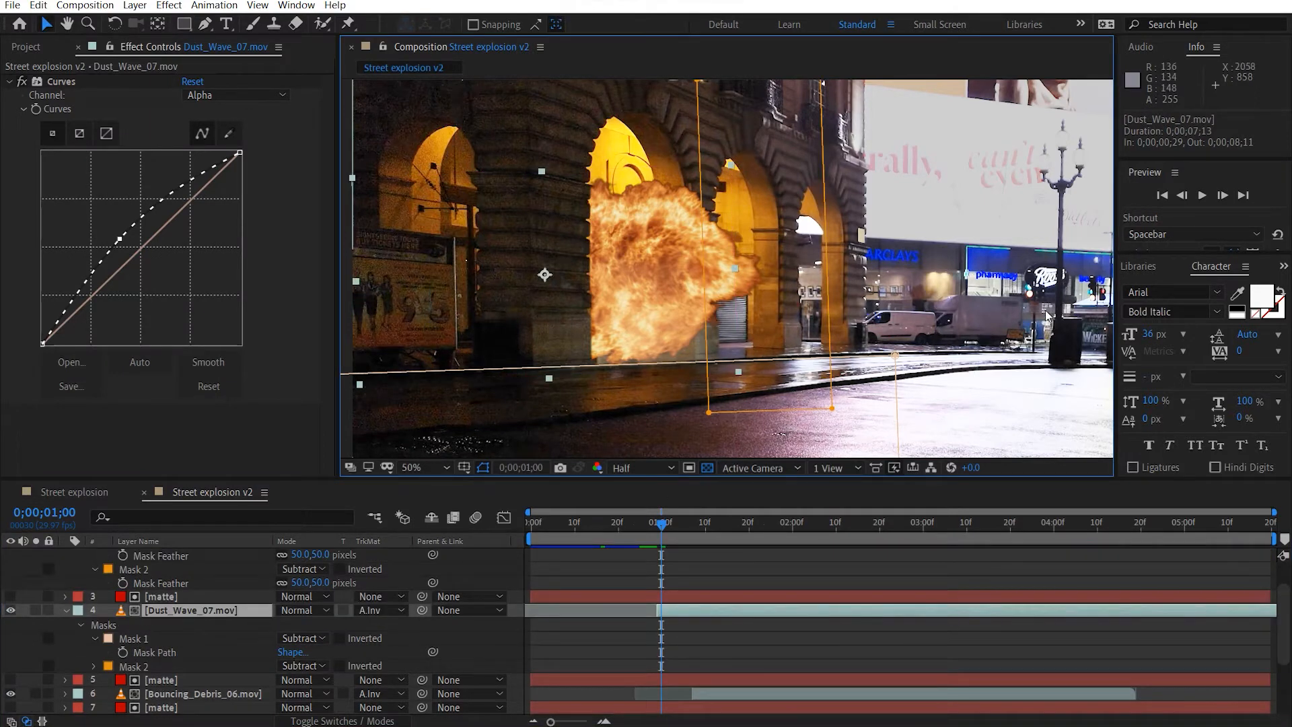
pyautogui.click(926, 397)
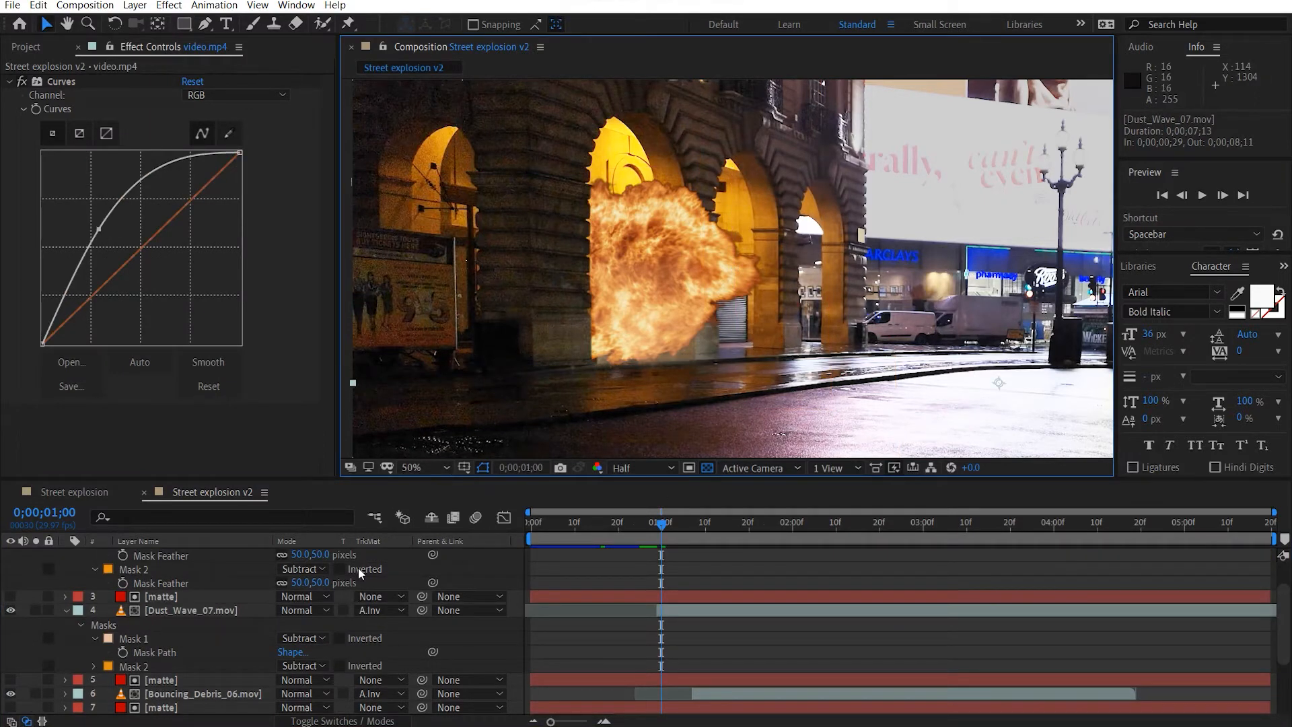
pyautogui.scroll(2, 216, 607)
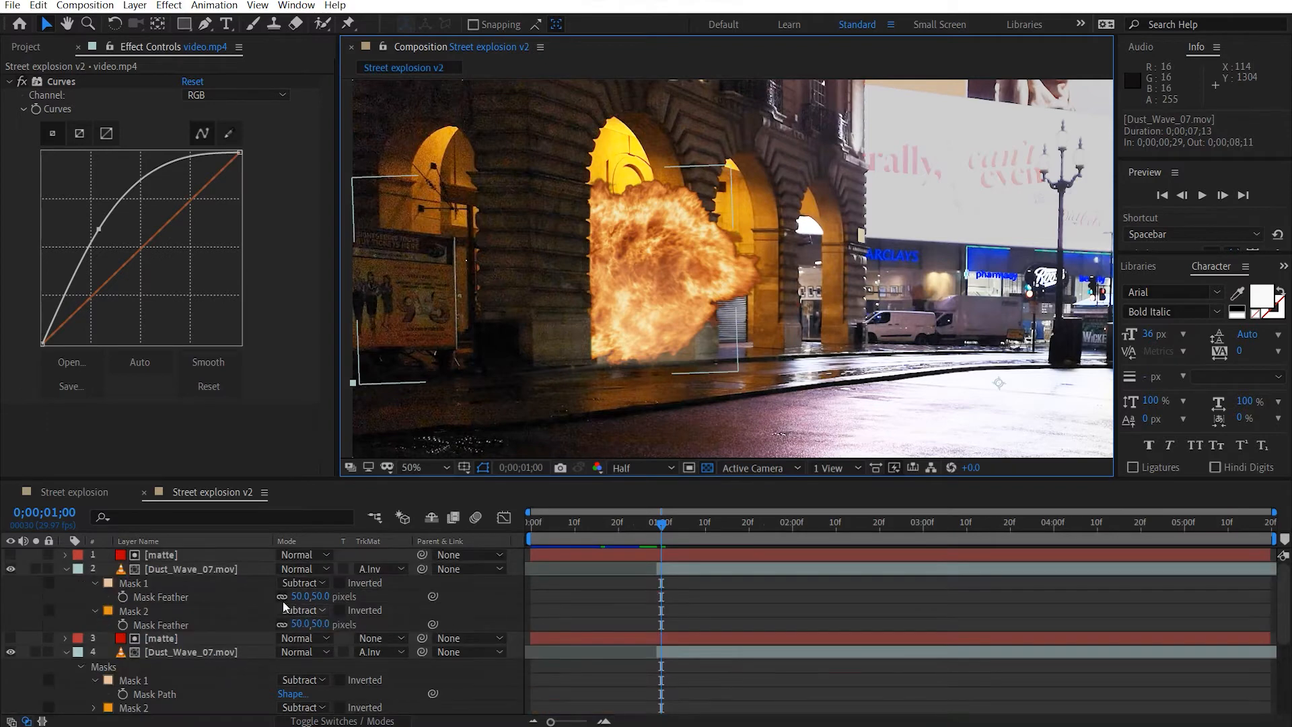
pyautogui.click(68, 569)
pyautogui.click(66, 596)
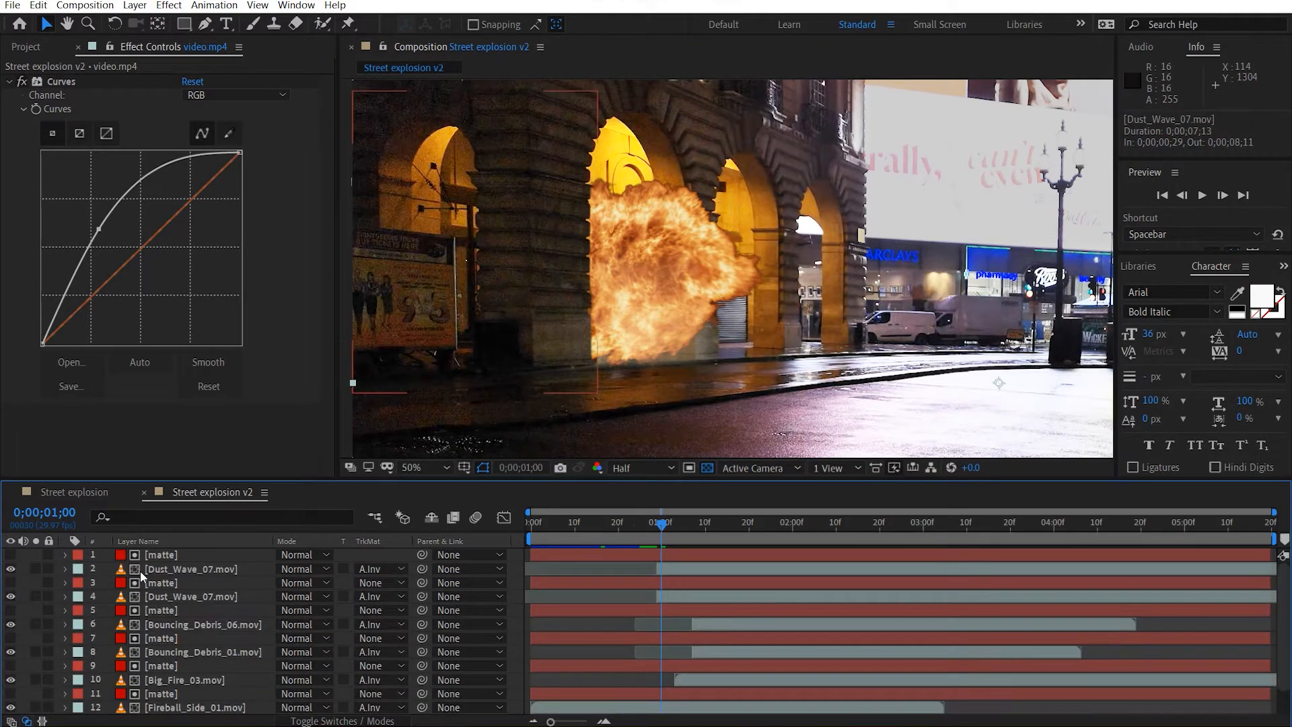
# Keyframe the opacity of both Dust_Wave_07.mov layers from 0% at 0;00;01;00 to 100% at 0;00;01;15.
pyautogui.click(188, 568)
pyautogui.keyDown('ctrl'); pyautogui.click(179, 599); pyautogui.keyUp('ctrl')
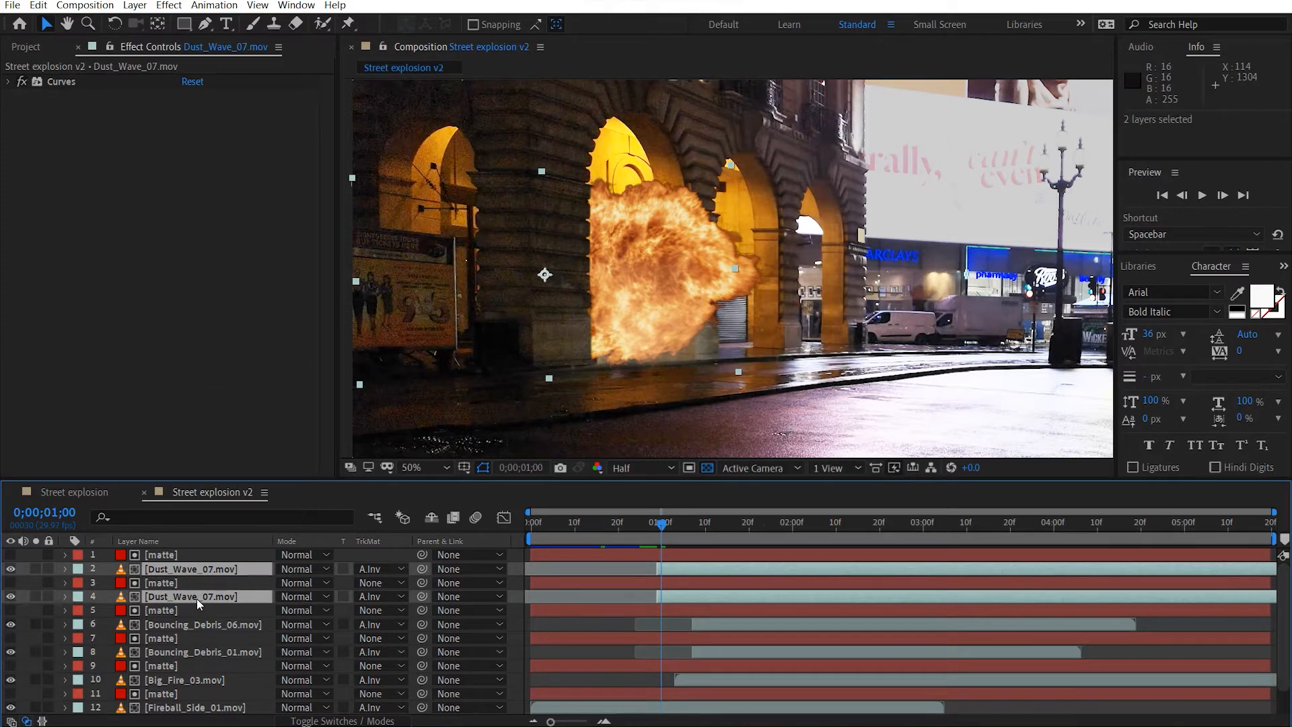
pyautogui.press('t')
pyautogui.click(108, 583)
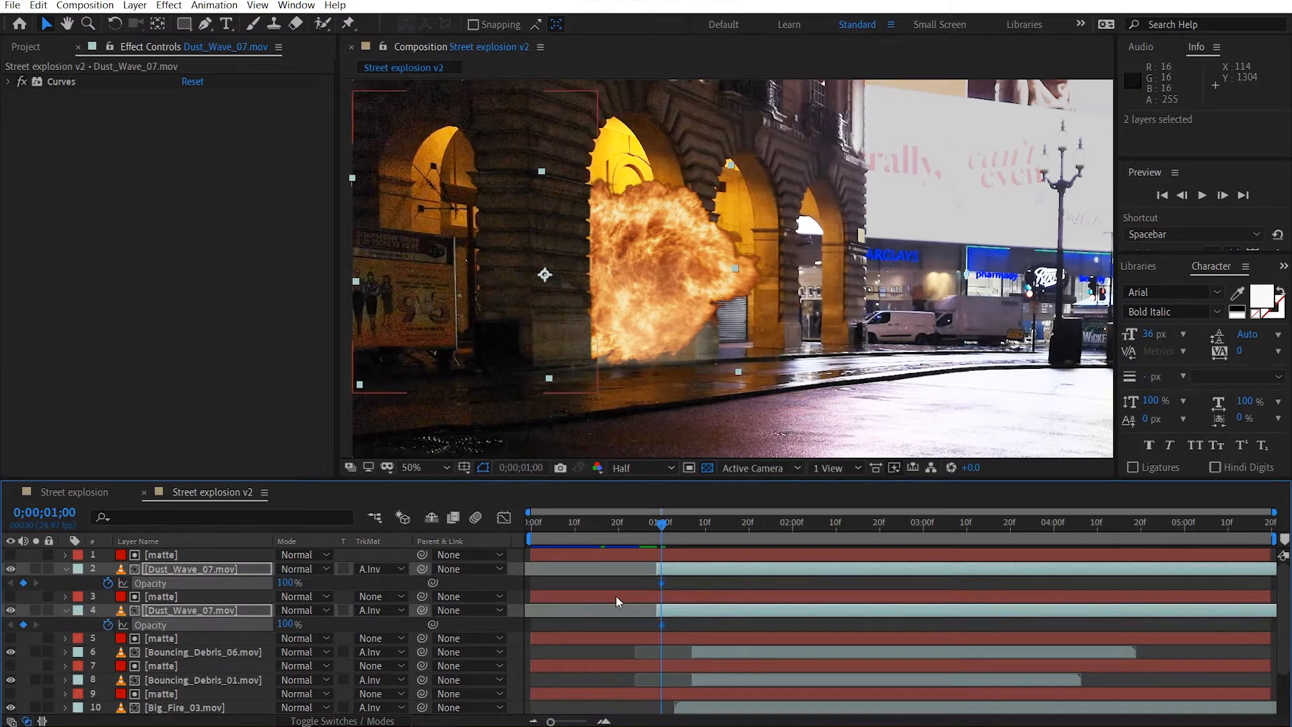
pyautogui.moveTo(662, 584); pyautogui.dragTo(727, 584)
pyautogui.click(286, 584)
pyautogui.write('0')
pyautogui.press('Return')
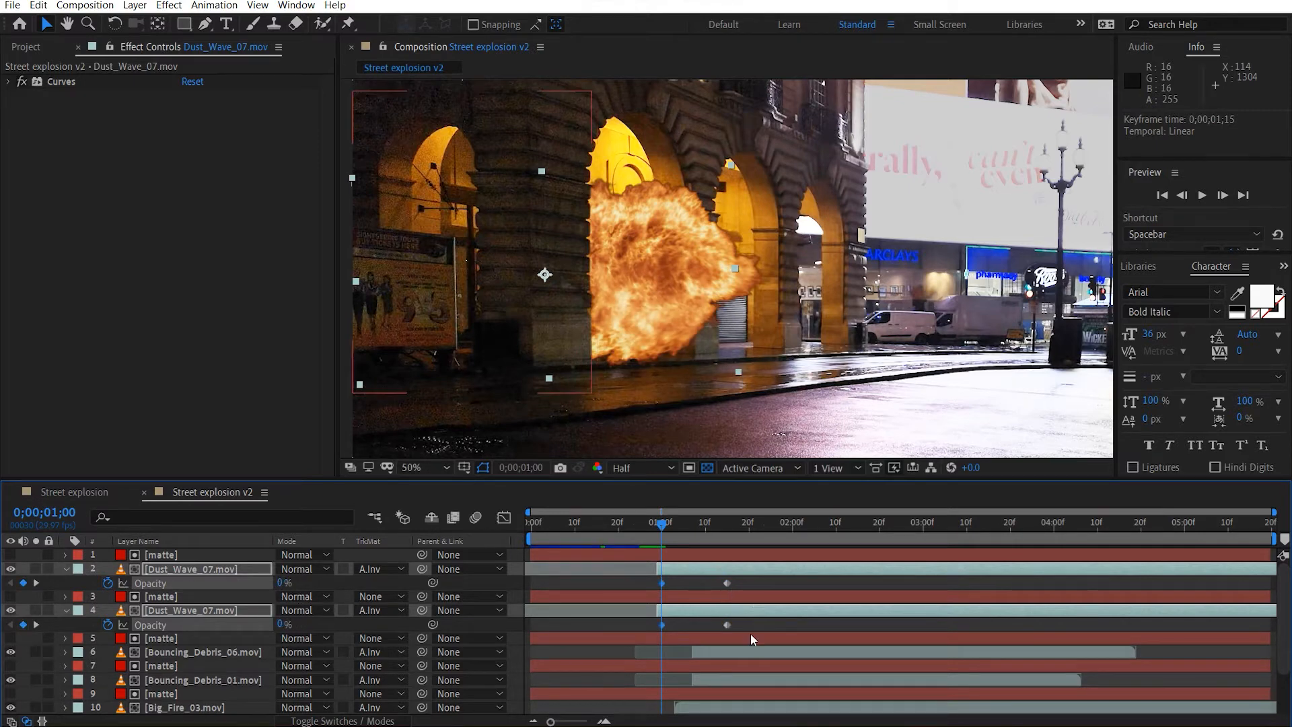
# Shift both dust waves' opacity keyframes earlier so the fade-in ends at 0;00;01;10, return to the first frame and collapse the properties.
pyautogui.moveTo(749, 626); pyautogui.dragTo(621, 584)
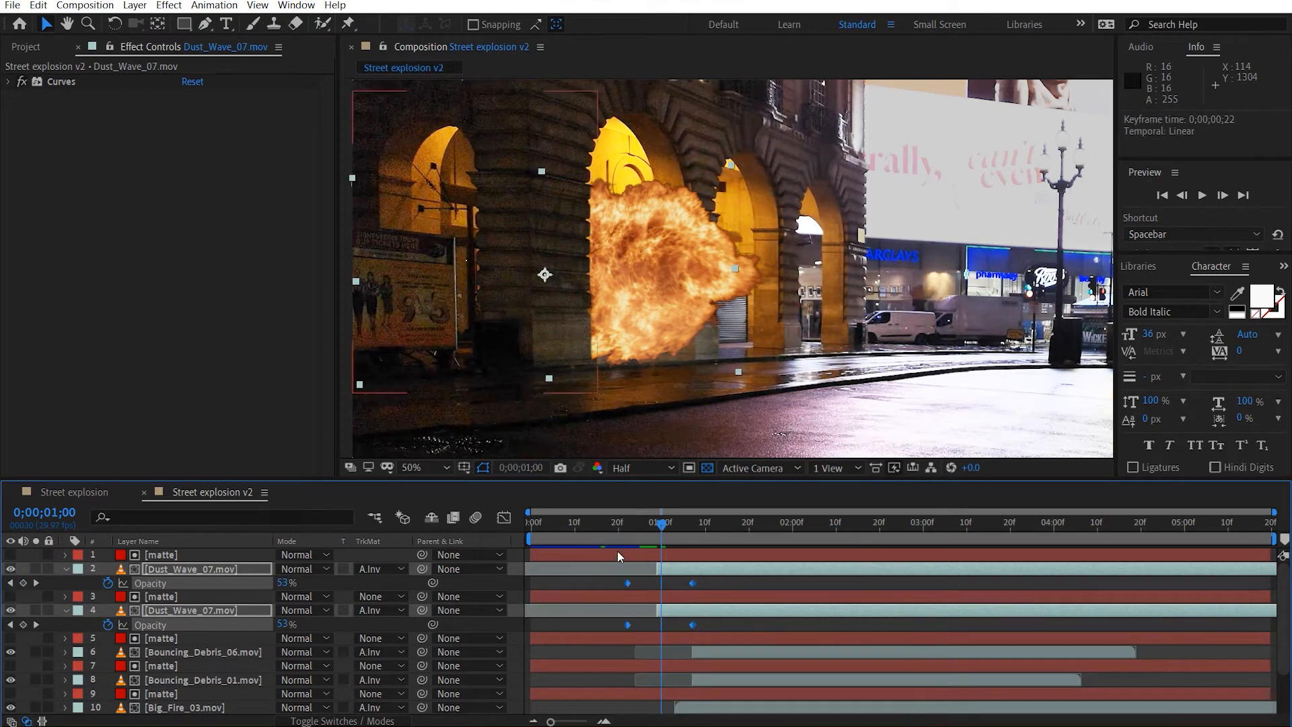
pyautogui.moveTo(609, 531); pyautogui.dragTo(706, 527)
pyautogui.moveTo(692, 580); pyautogui.dragTo(705, 580)
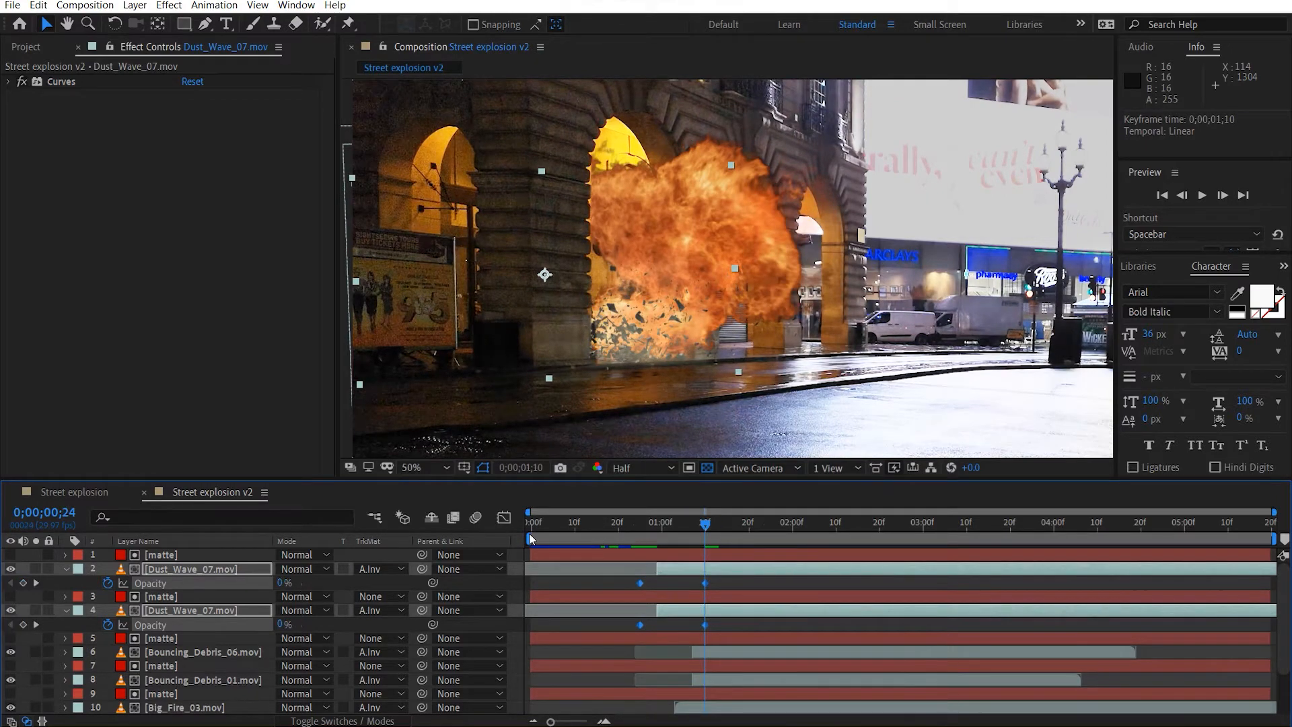
pyautogui.press('Home')
pyautogui.click(65, 569)
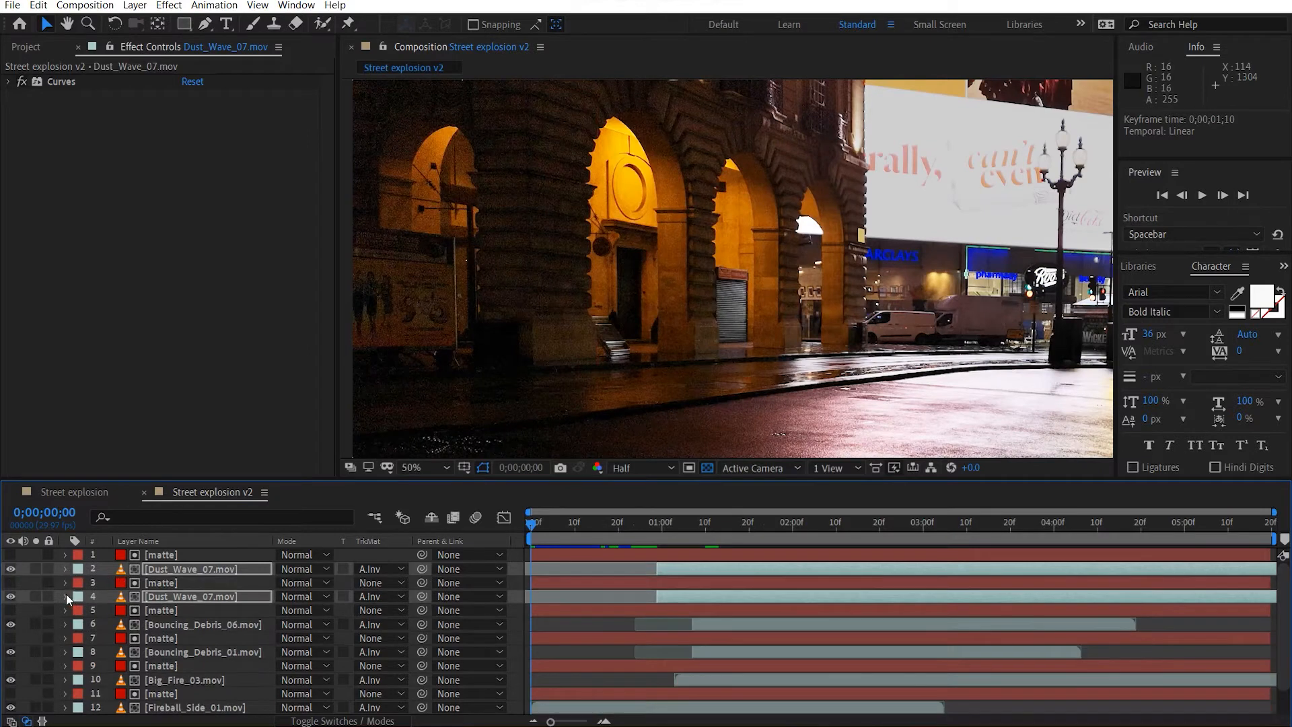
# Change the label color of all six dust, debris, fire and fireball layers to yellow, leaving the mattes unchanged.
pyautogui.keyDown('ctrl'); pyautogui.click(187, 599); pyautogui.keyUp('ctrl')
pyautogui.keyDown('ctrl'); pyautogui.click(176, 596); pyautogui.keyUp('ctrl')
pyautogui.keyDown('ctrl'); pyautogui.click(181, 627); pyautogui.keyUp('ctrl')
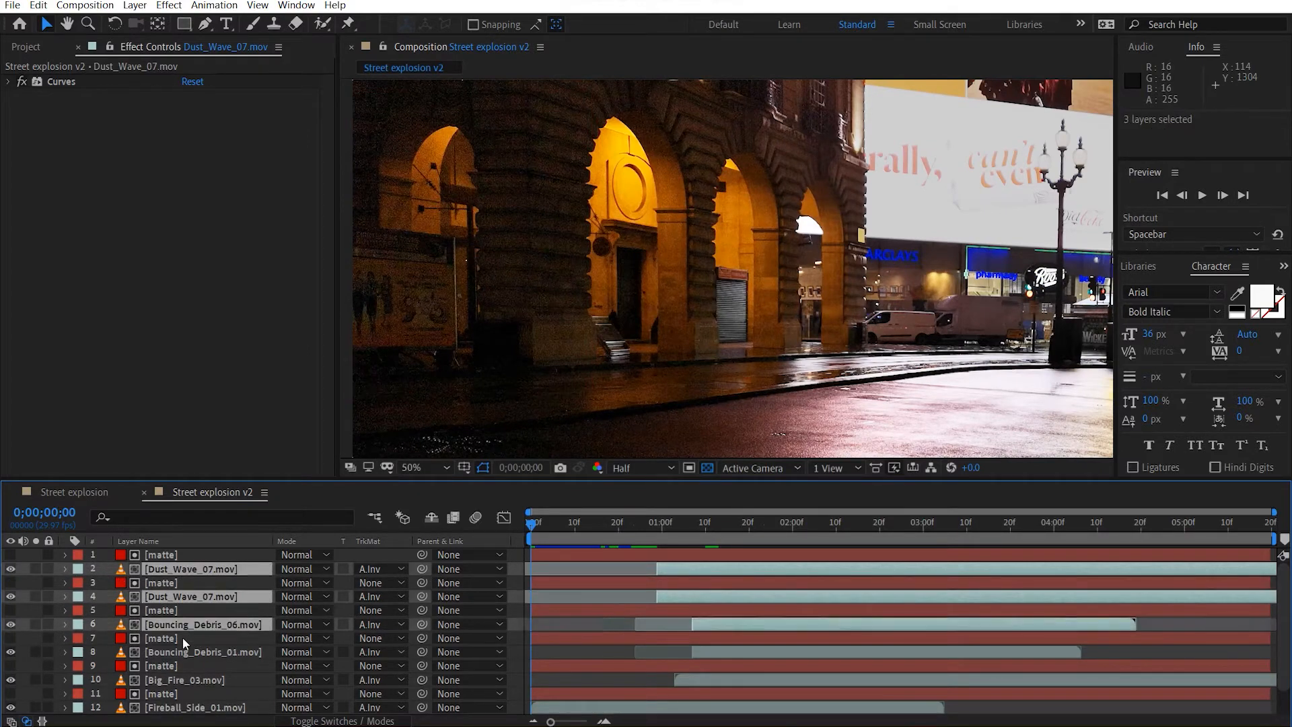
pyautogui.keyDown('ctrl'); pyautogui.click(184, 652); pyautogui.keyUp('ctrl')
pyautogui.keyDown('ctrl'); pyautogui.click(180, 693); pyautogui.keyUp('ctrl')
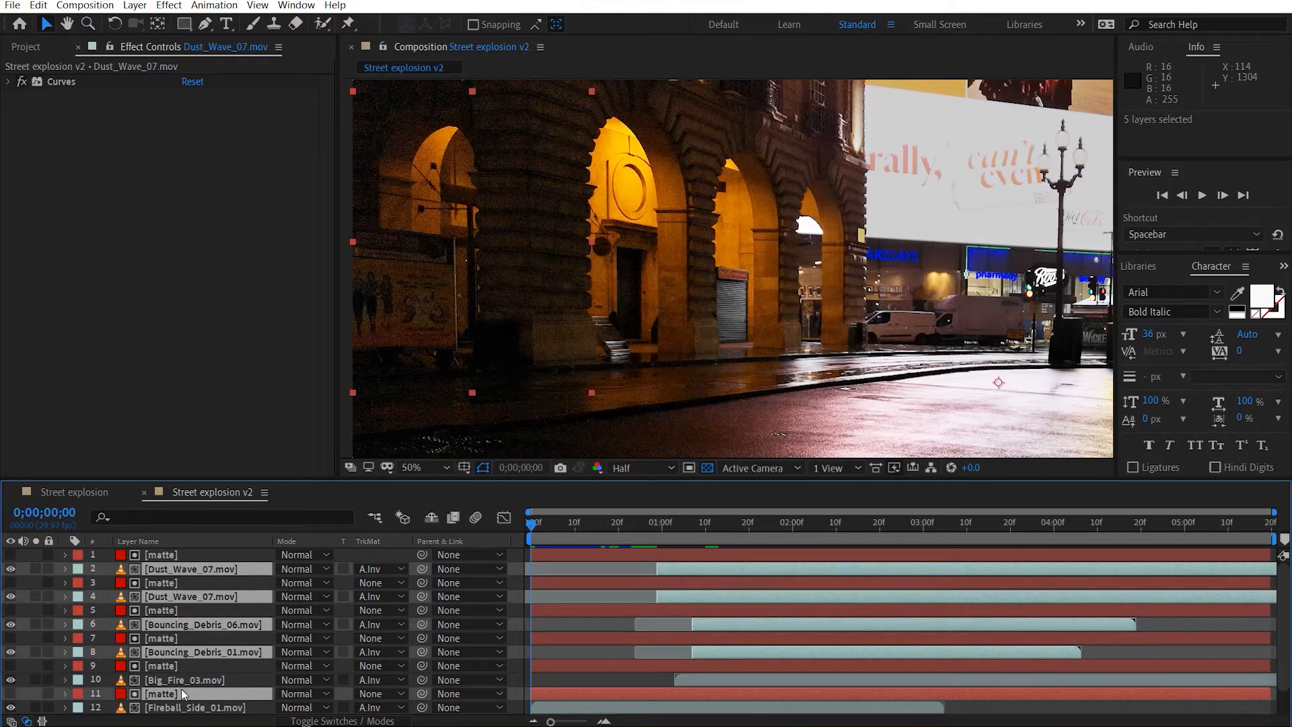
pyautogui.scroll(-1, 181, 689)
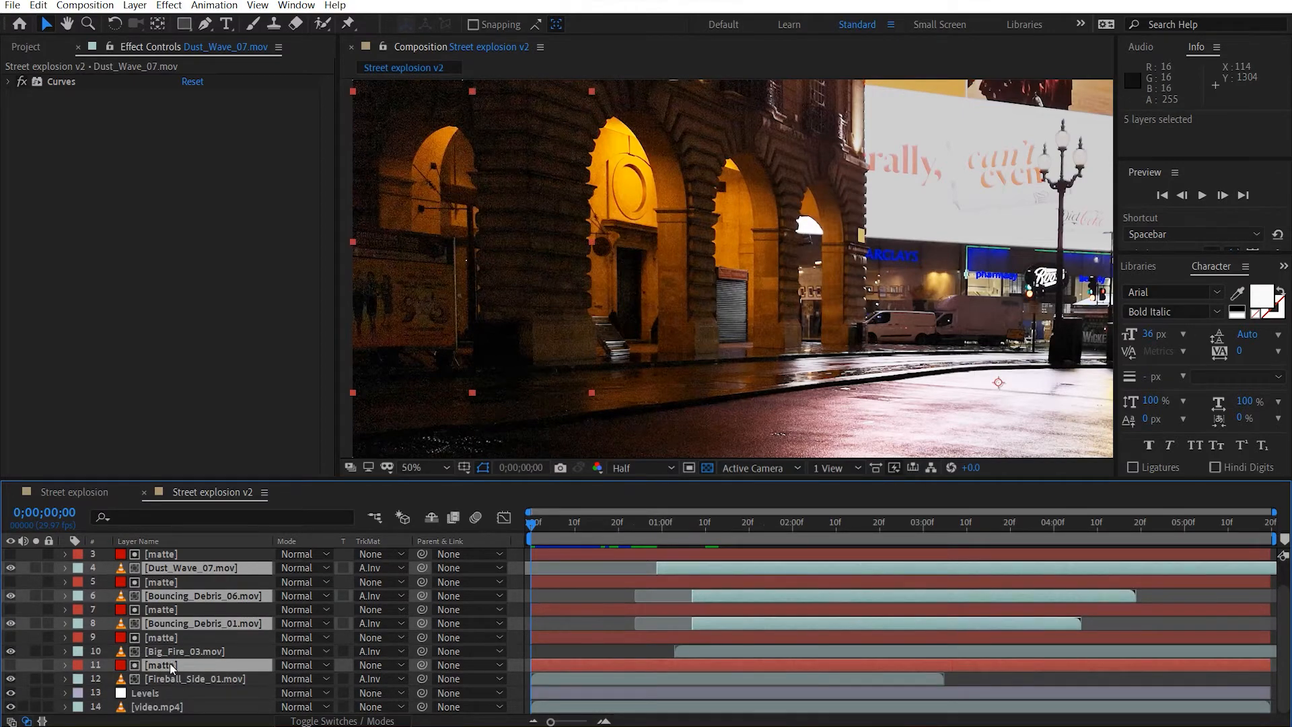
pyautogui.keyDown('ctrl'); pyautogui.click(170, 664); pyautogui.keyUp('ctrl')
pyautogui.keyDown('ctrl'); pyautogui.click(179, 652); pyautogui.keyUp('ctrl')
pyautogui.keyDown('ctrl'); pyautogui.click(179, 677); pyautogui.keyUp('ctrl')
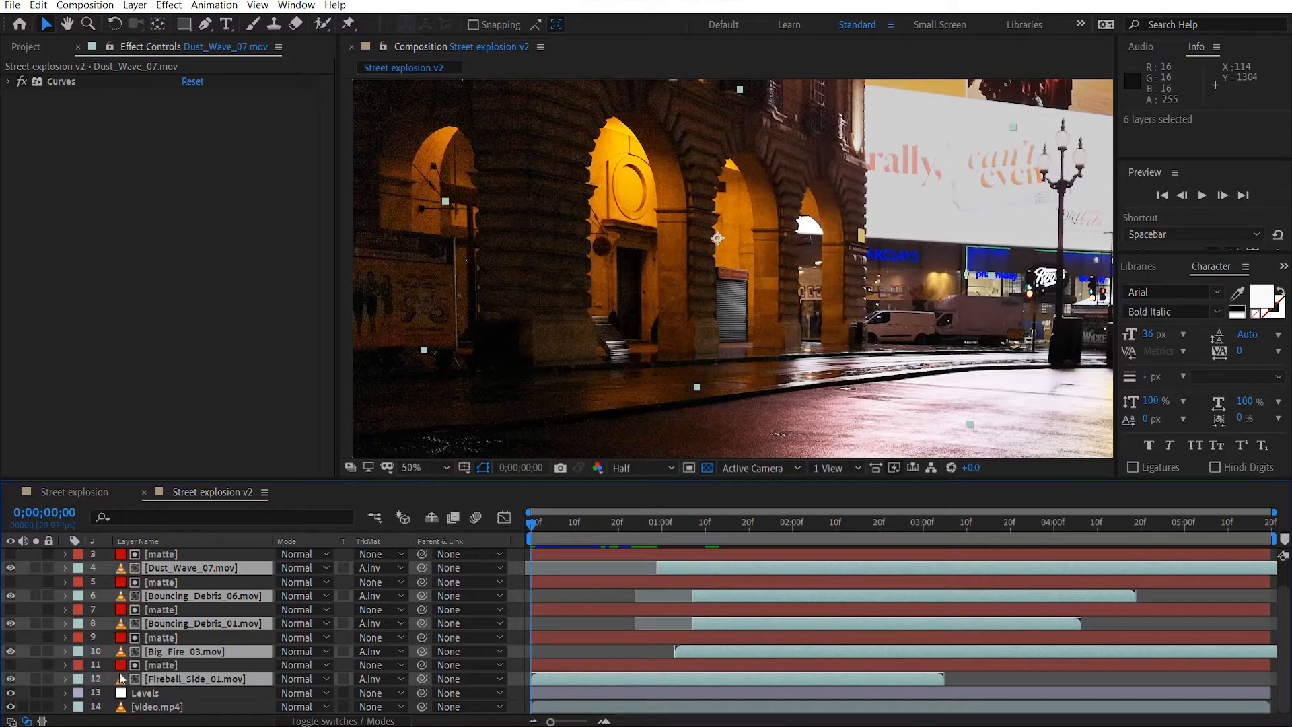
pyautogui.click(78, 679)
pyautogui.click(132, 457)
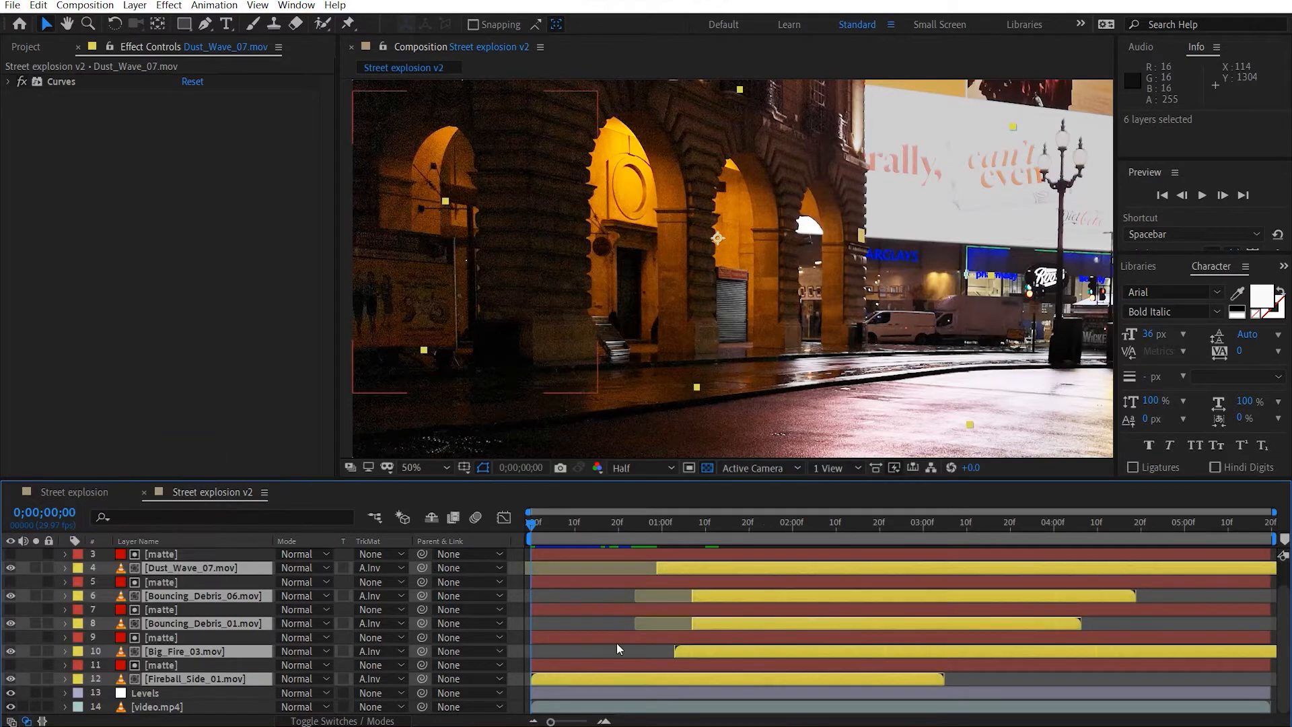
pyautogui.scroll(1, 619, 649)
pyautogui.scroll(-1, 774, 460)
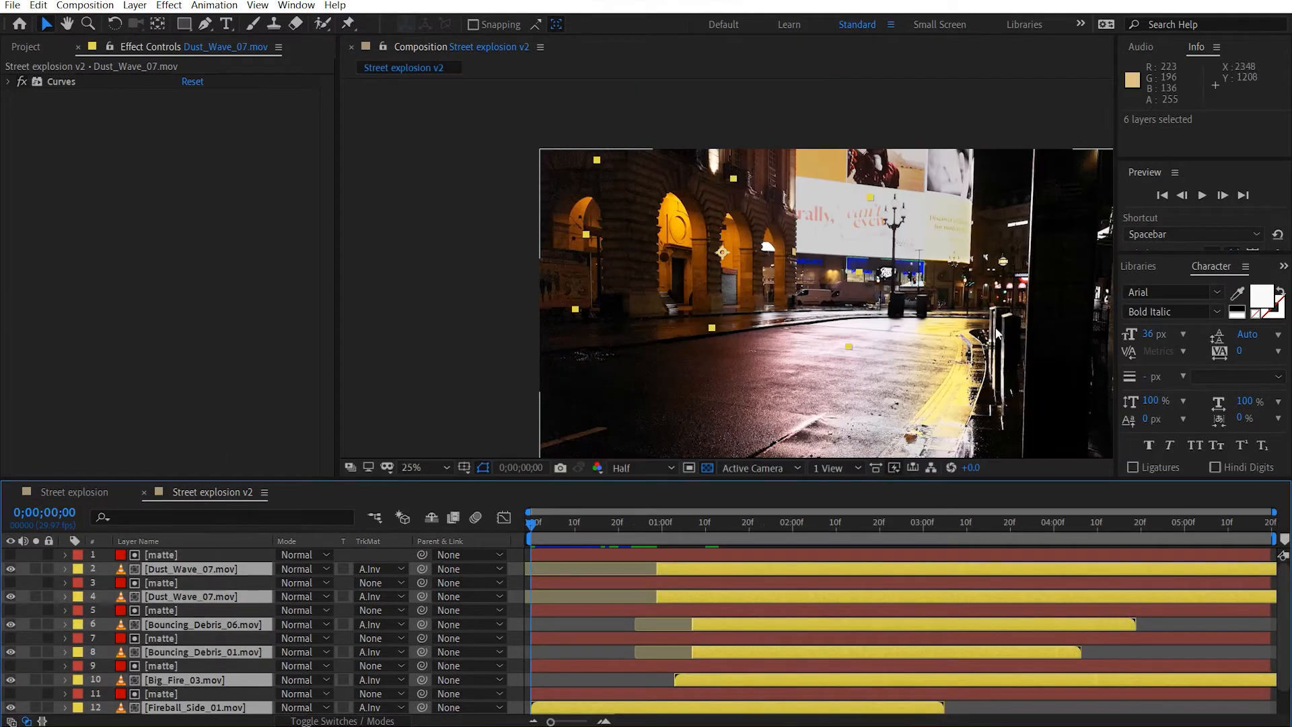
# Add Slow_Sparks_02.mov as the top layer of the composition and set its blending mode to Screen.
pyautogui.click(496, 280)
pyautogui.moveTo(743, 318); pyautogui.dragTo(652, 275)
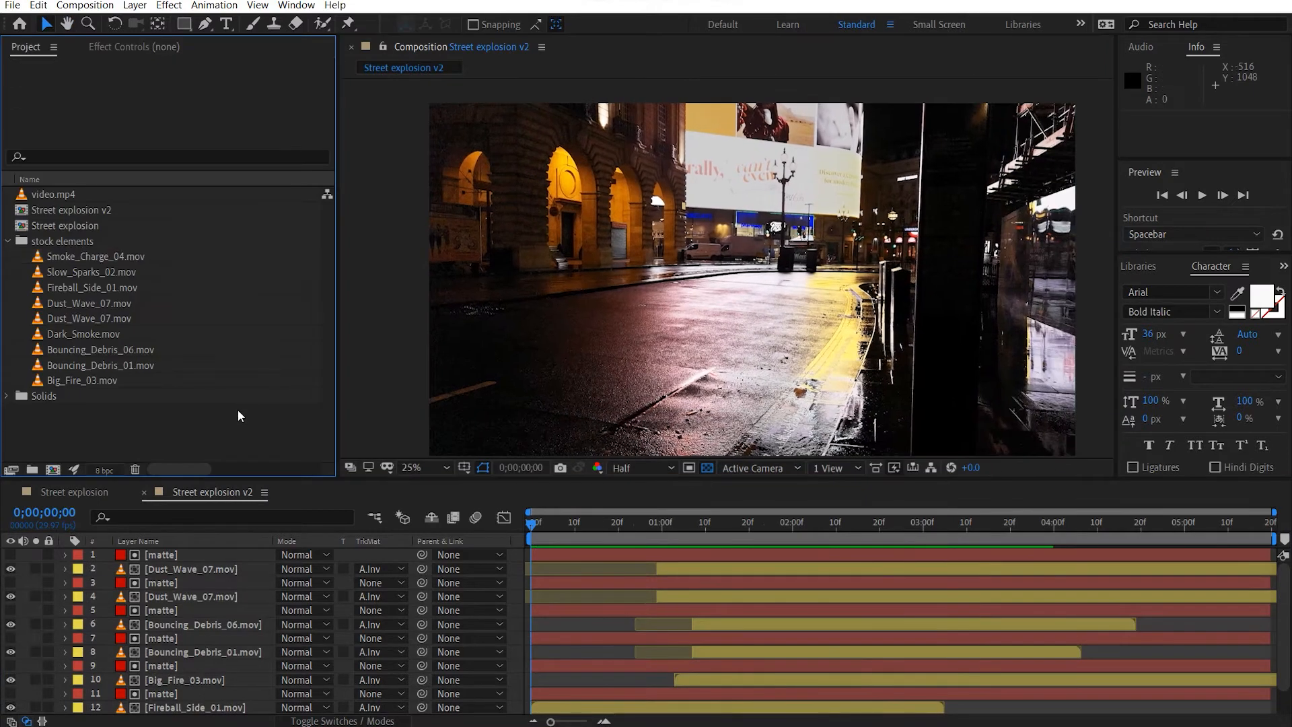
pyautogui.click(139, 277)
pyautogui.moveTo(210, 341); pyautogui.dragTo(223, 552)
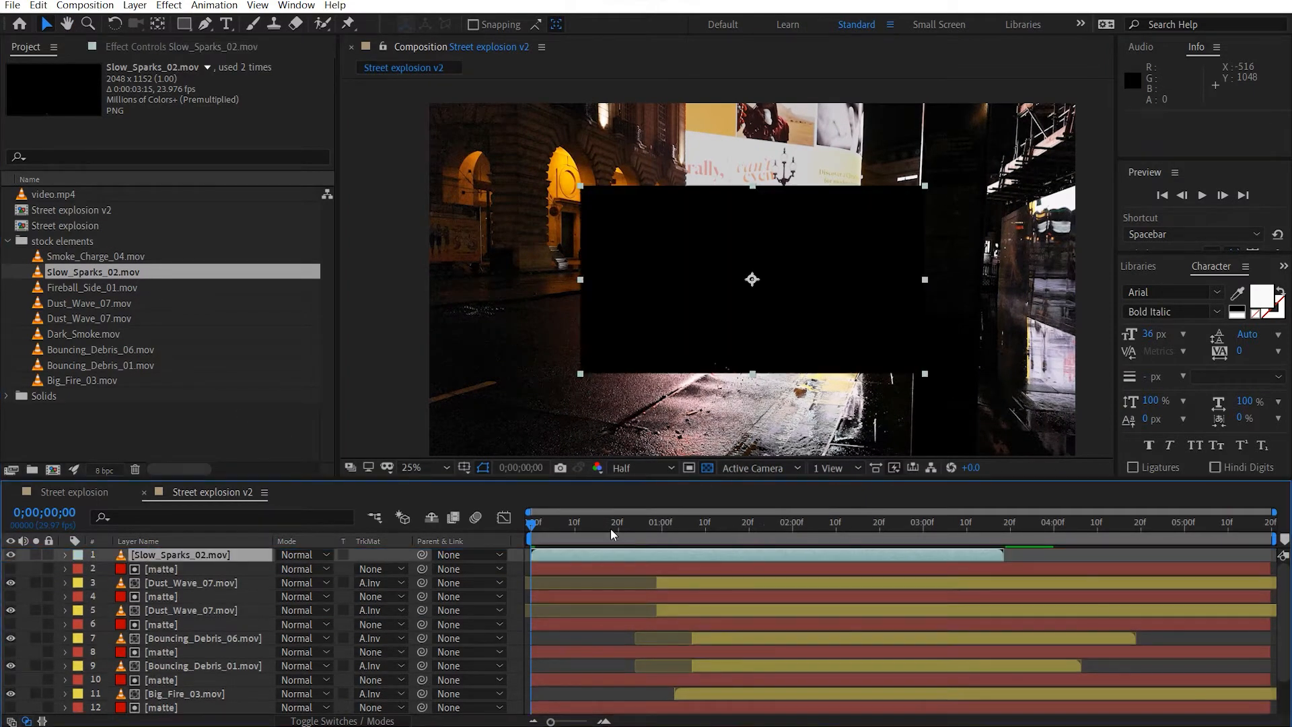
pyautogui.click(287, 559)
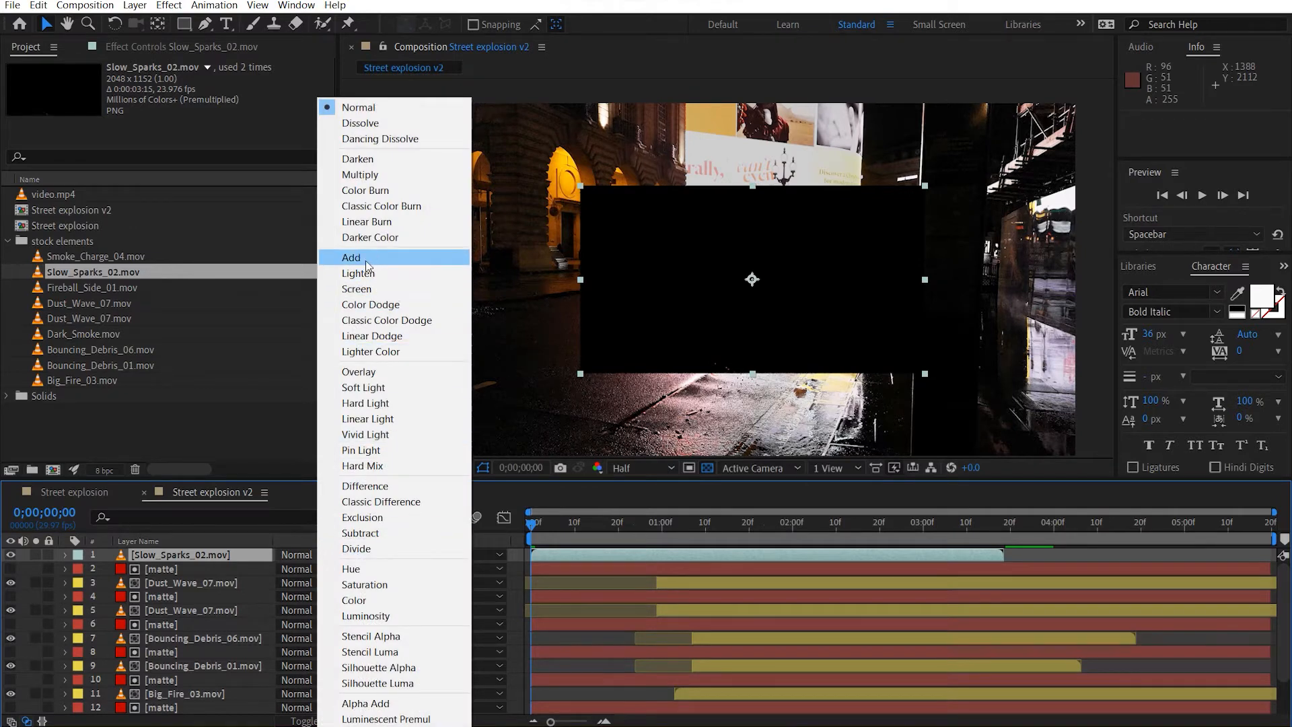
pyautogui.click(364, 288)
# Solo the Slow_Sparks_02.mov layer and go to the dense spark burst at 0;00;01;01.
pyautogui.moveTo(552, 522); pyautogui.dragTo(723, 523)
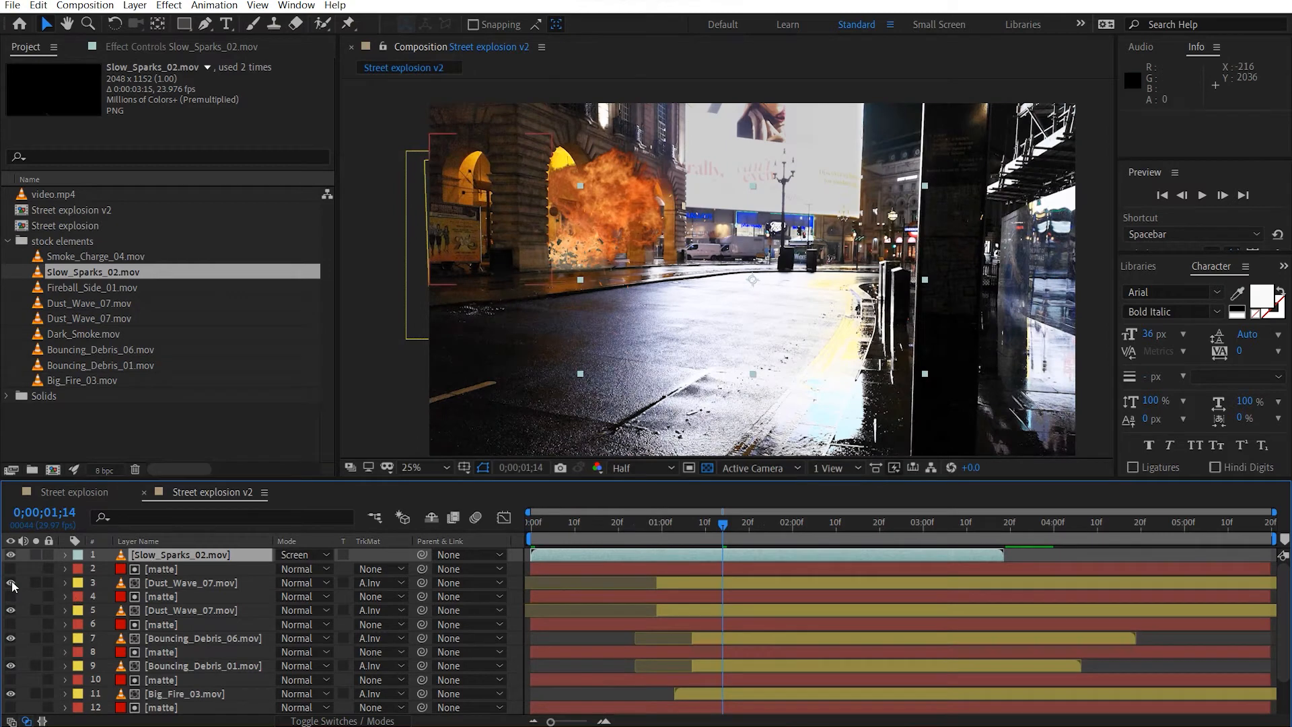
pyautogui.click(36, 555)
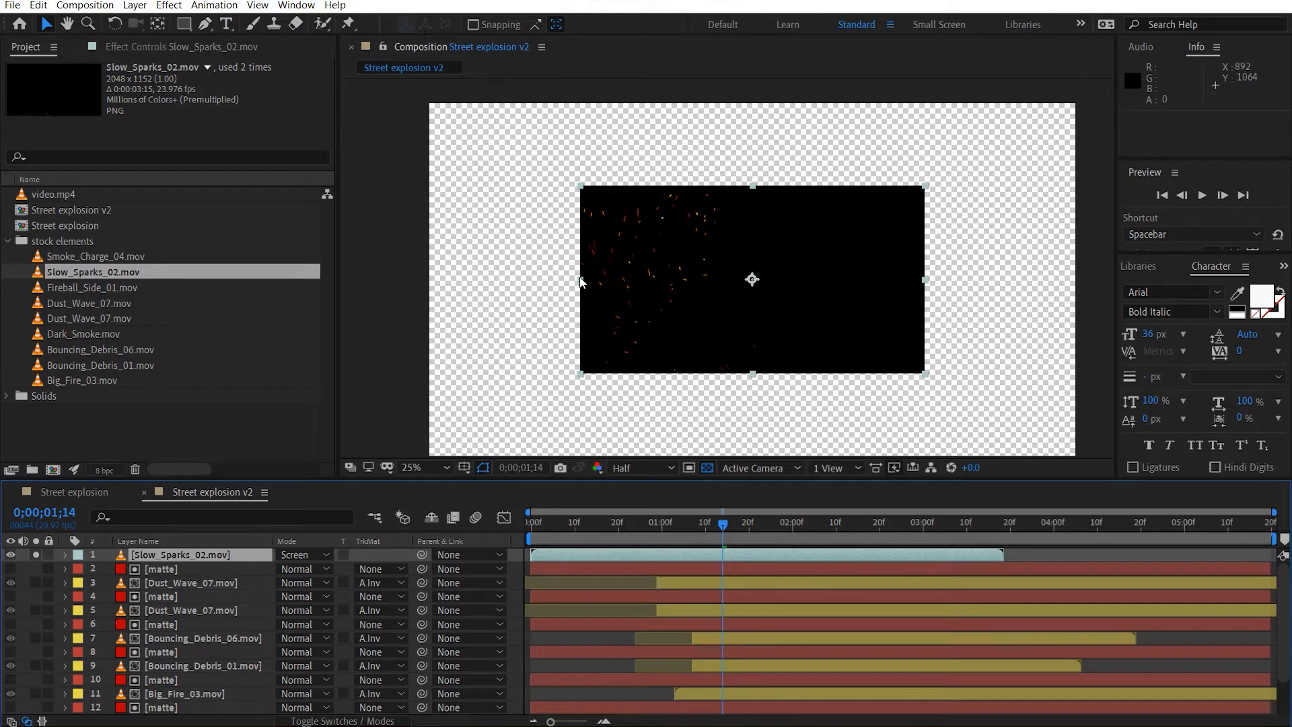
pyautogui.moveTo(725, 527); pyautogui.dragTo(697, 519)
pyautogui.moveTo(699, 526); pyautogui.dragTo(665, 524)
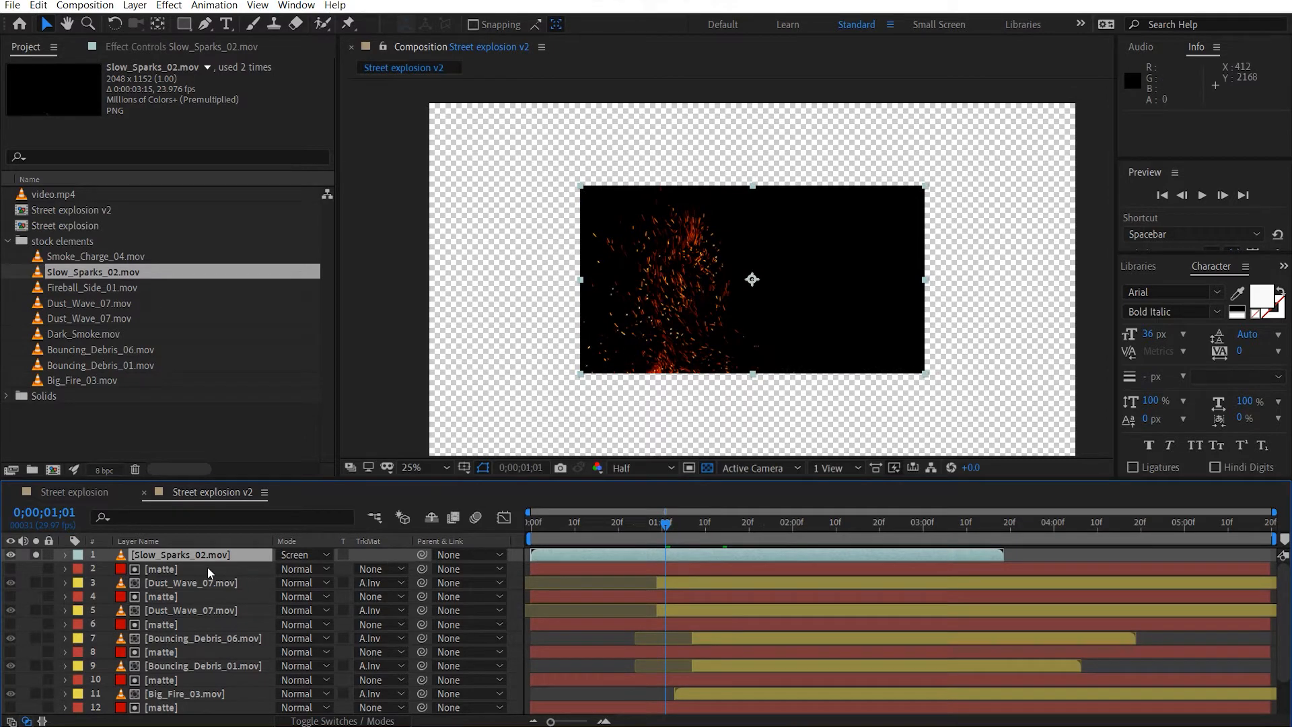
# Flip the Slow_Sparks_02.mov layer horizontally by unlinking its scale and setting it to -100, 100%.
pyautogui.press('s')
pyautogui.click(284, 564)
pyautogui.click(301, 569)
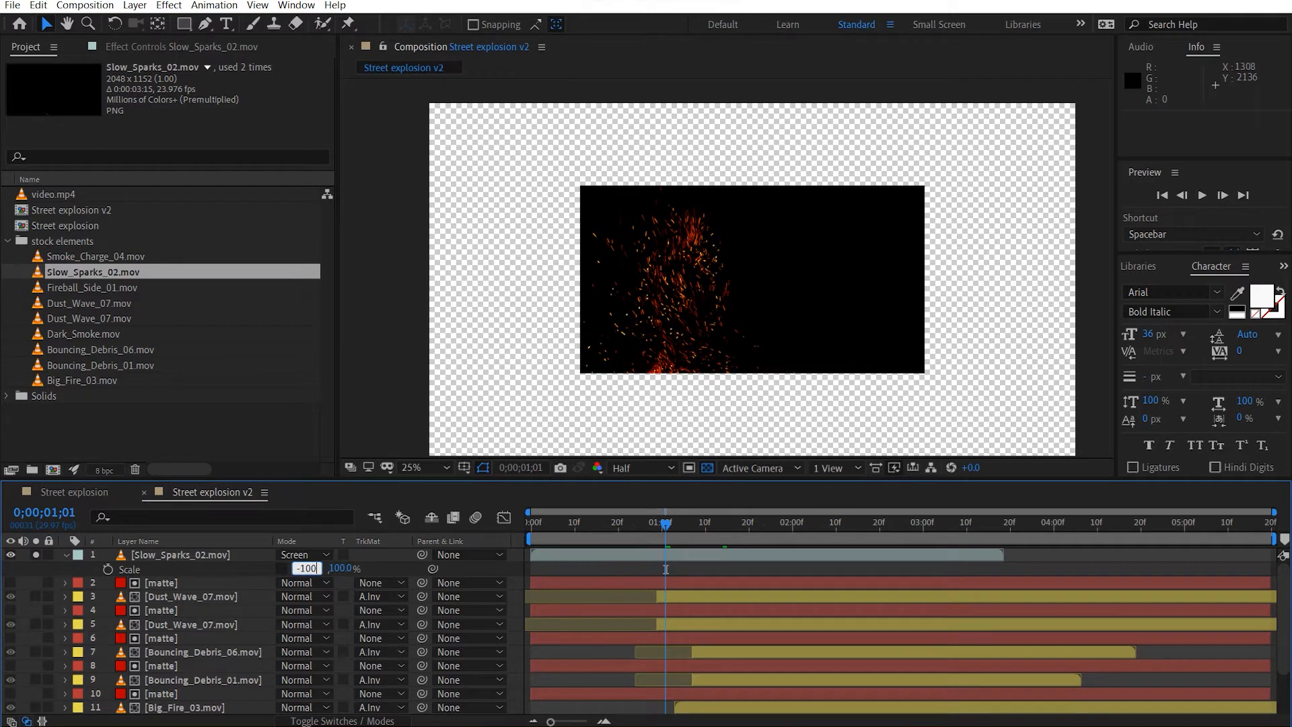
pyautogui.press('Return')
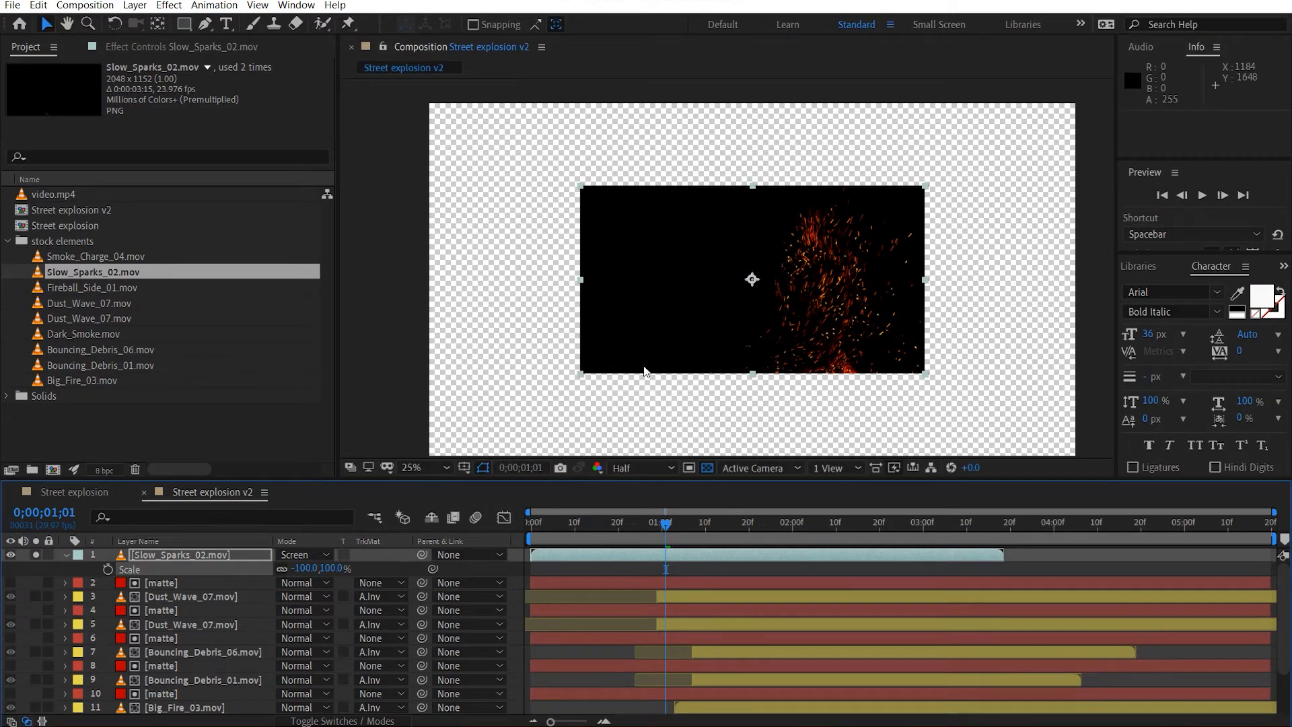
# Place the Slow_Sparks_02.mov layer over the fireball in the full composite, scaling it to -60, 60% and ending its solo view.
pyautogui.moveTo(623, 369); pyautogui.dragTo(439, 320)
pyautogui.click(35, 554)
pyautogui.scroll(2, 588, 310)
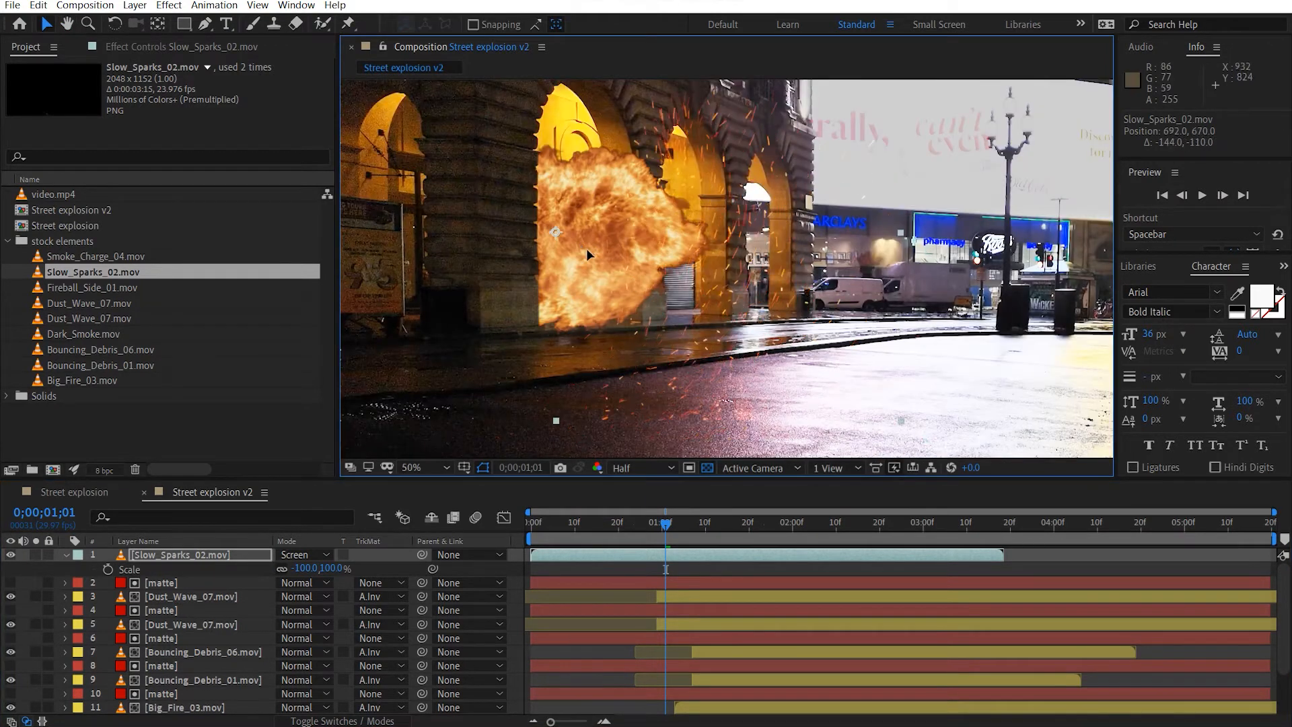
pyautogui.moveTo(595, 253); pyautogui.dragTo(495, 177)
pyautogui.press('s')
pyautogui.press('s')
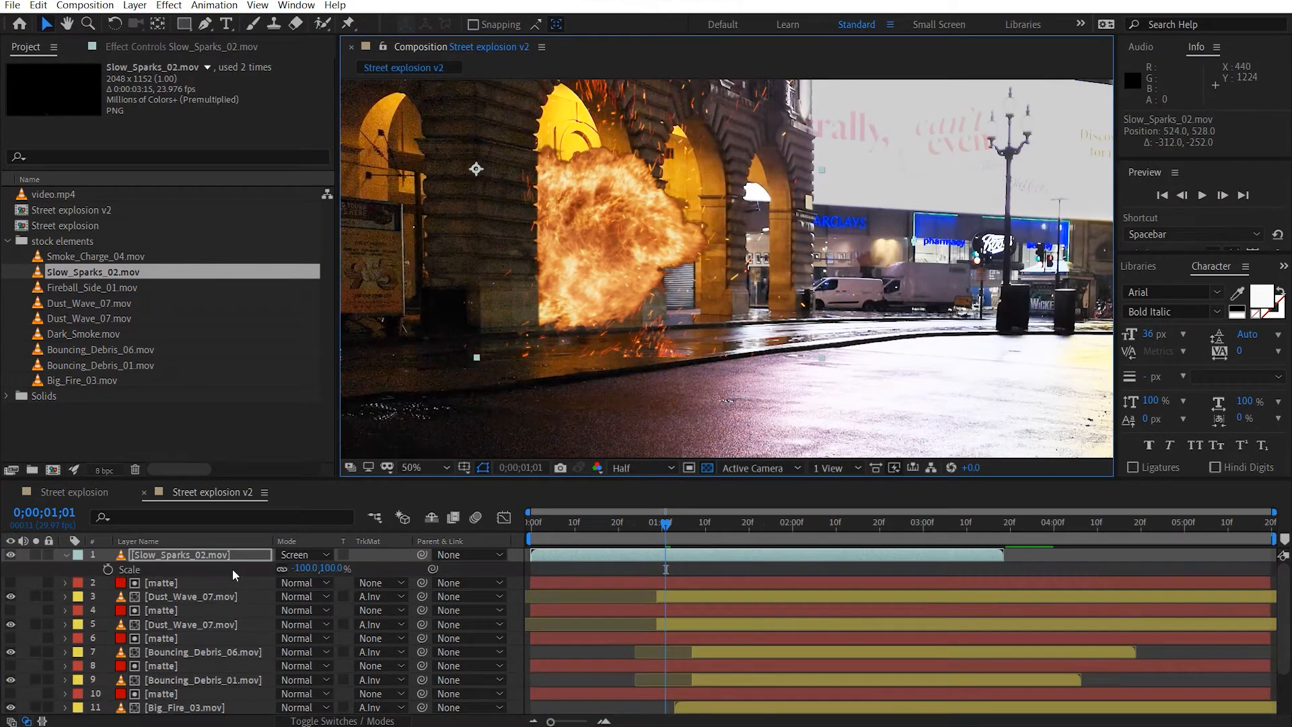
pyautogui.moveTo(313, 572)
pyautogui.mouseDown()
pyautogui.moveTo(345, 567)
pyautogui.moveTo(305, 568)
pyautogui.mouseUp()
pyautogui.moveTo(546, 178); pyautogui.dragTo(551, 232)
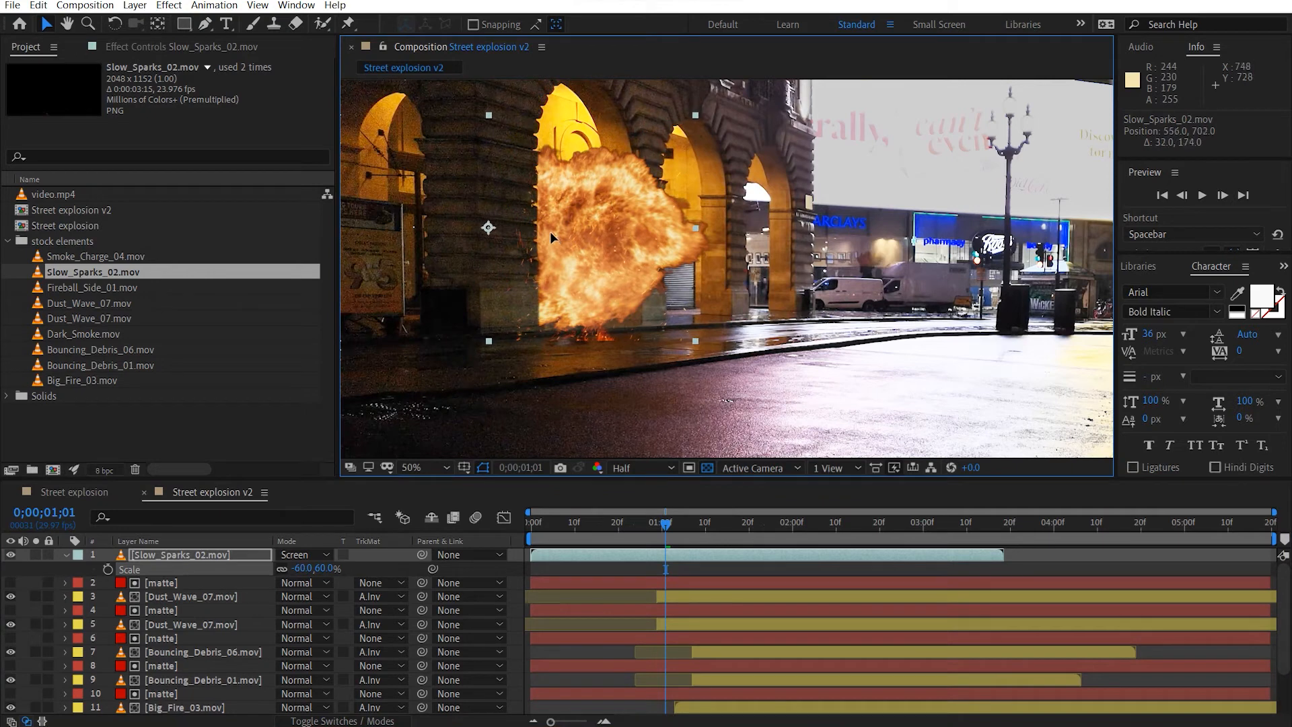
# Draw two rectangular masks on Slow_Sparks_02.mov, along its bottom and right edges, and set both to Subtract.
pyautogui.click(183, 23)
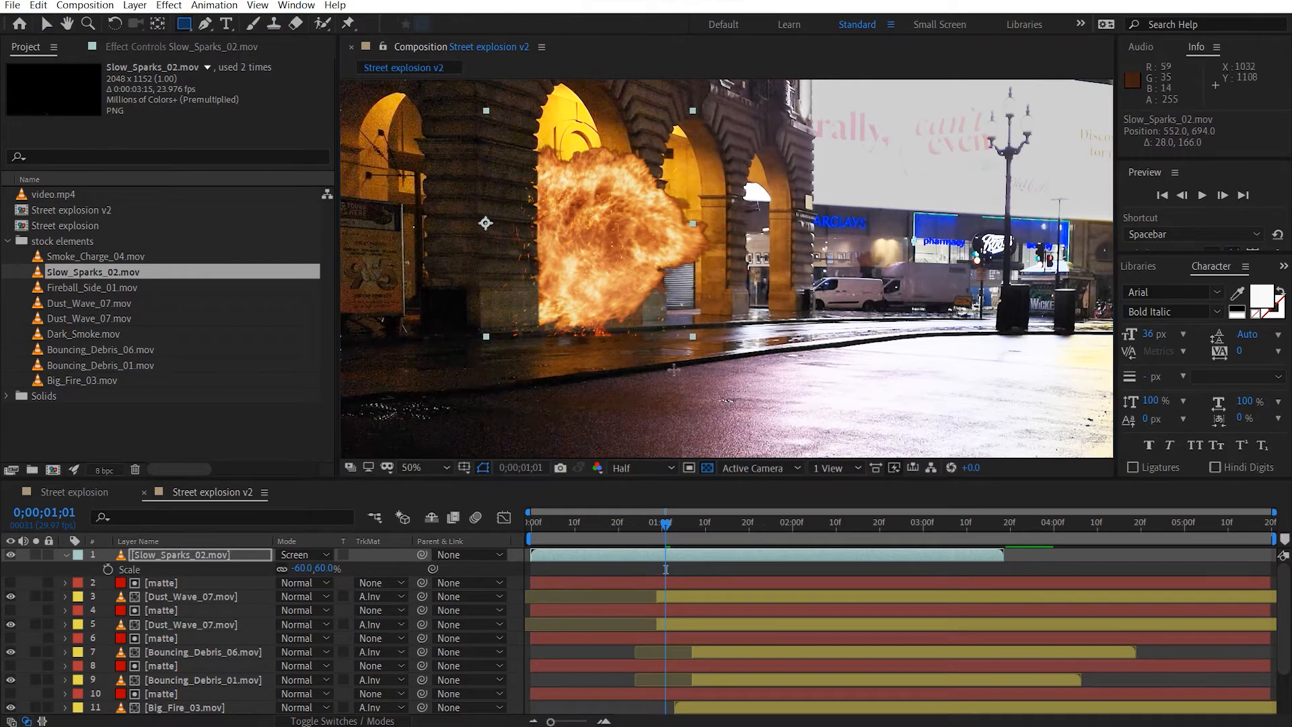
pyautogui.moveTo(732, 363); pyautogui.dragTo(360, 325)
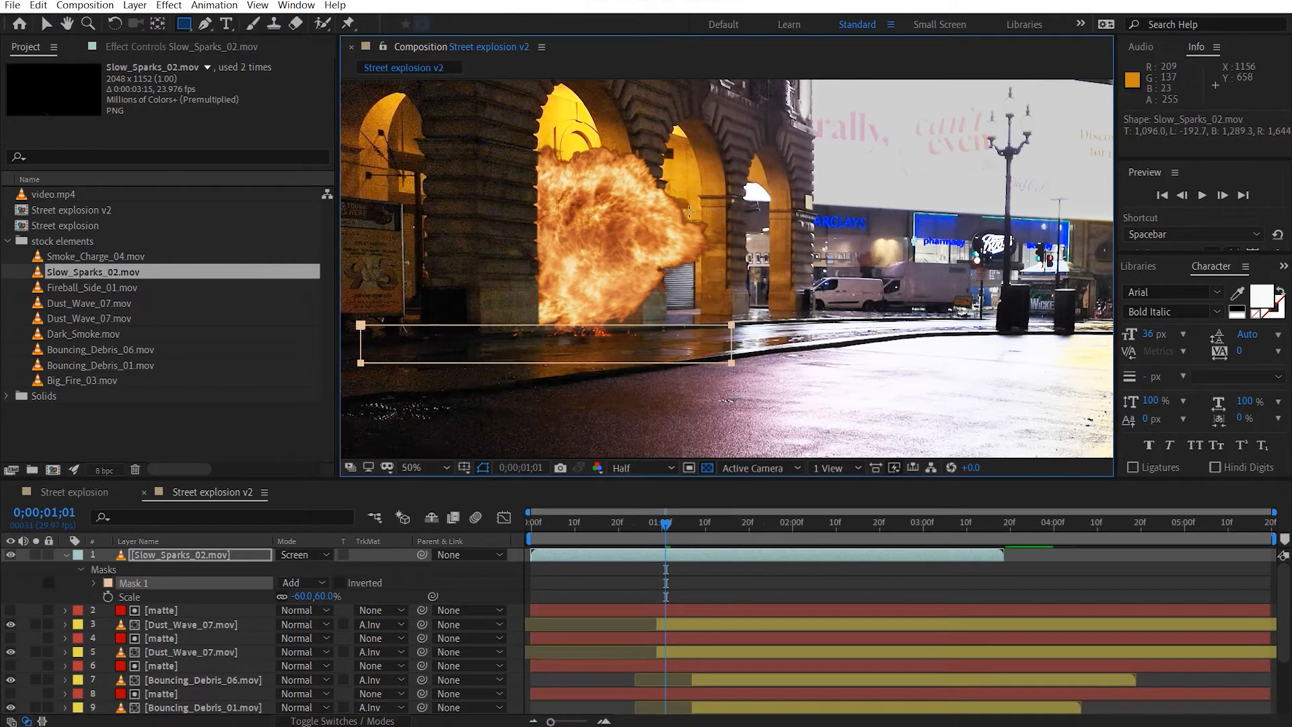
pyautogui.moveTo(670, 123)
pyautogui.mouseDown()
pyautogui.moveTo(721, 215)
pyautogui.moveTo(754, 367)
pyautogui.mouseUp()
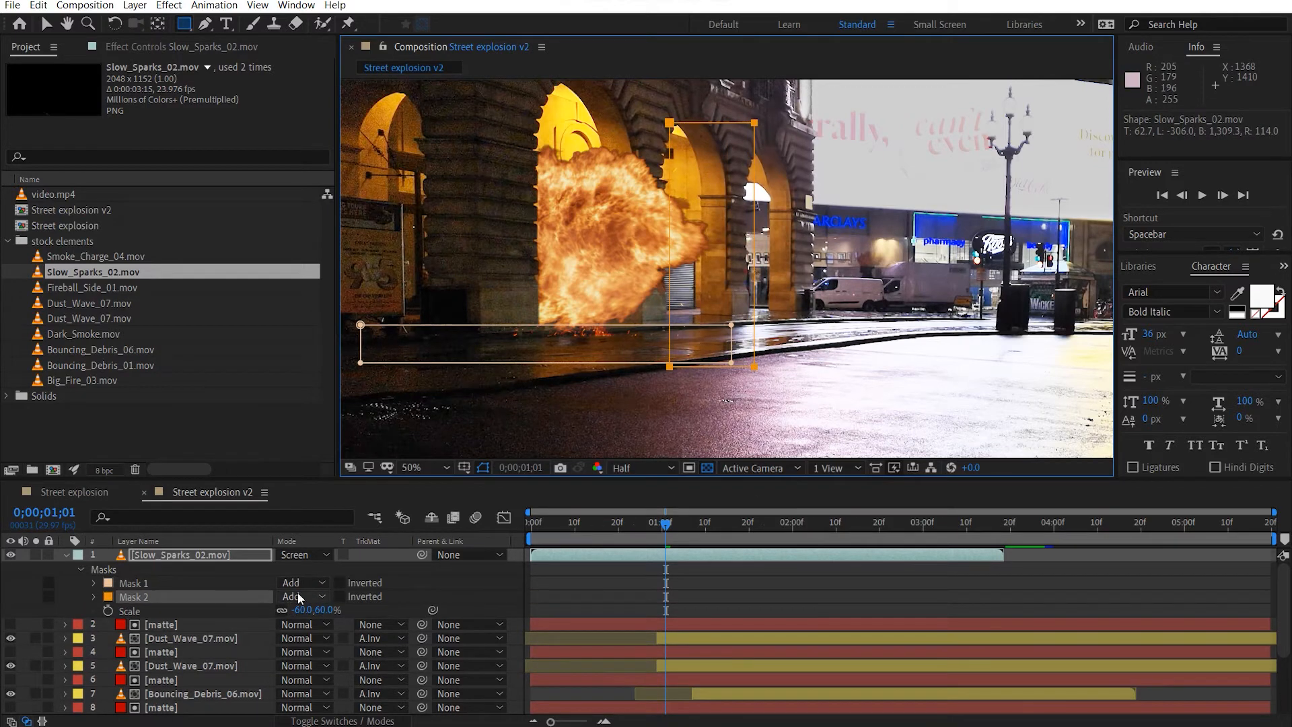
pyautogui.keyDown('shift'); pyautogui.click(218, 582); pyautogui.keyUp('shift')
pyautogui.click(313, 583)
pyautogui.click(320, 620)
# Feather both masks of the Slow_Sparks_02.mov layer by 20 pixels.
pyautogui.press('f')
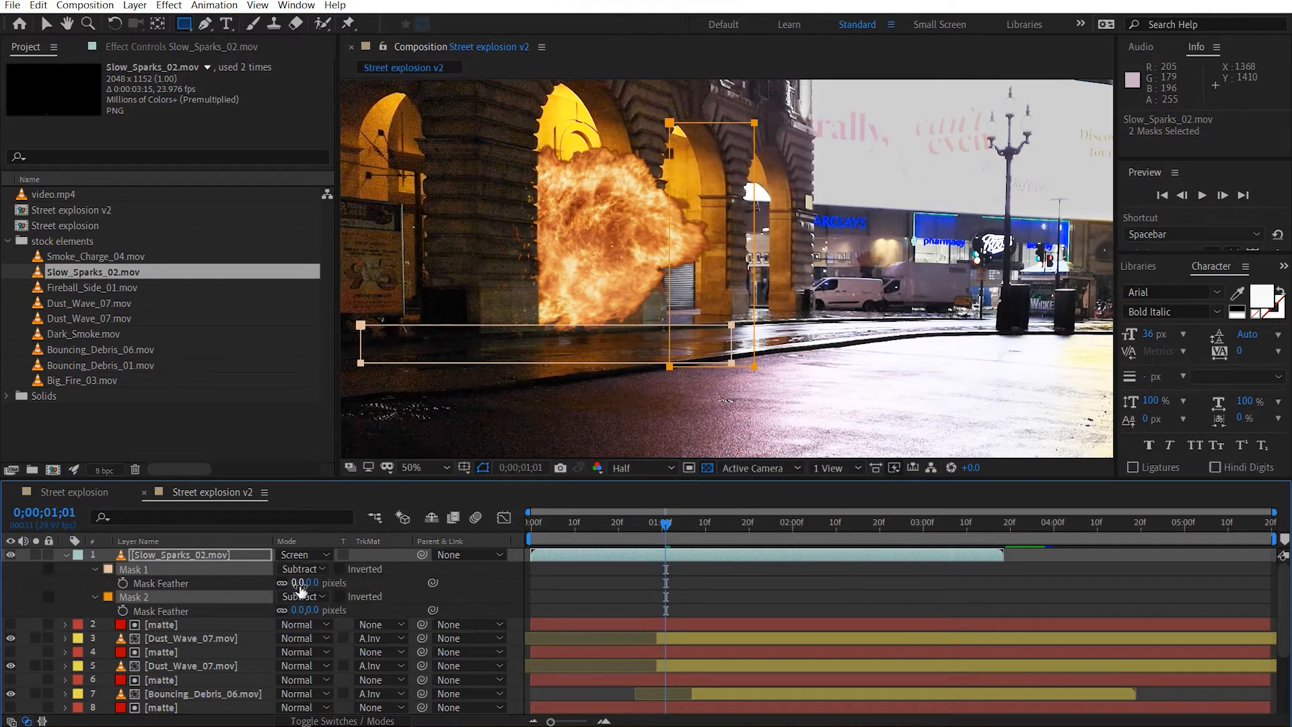
pyautogui.click(307, 583)
pyautogui.write('20')
pyautogui.press('Return')
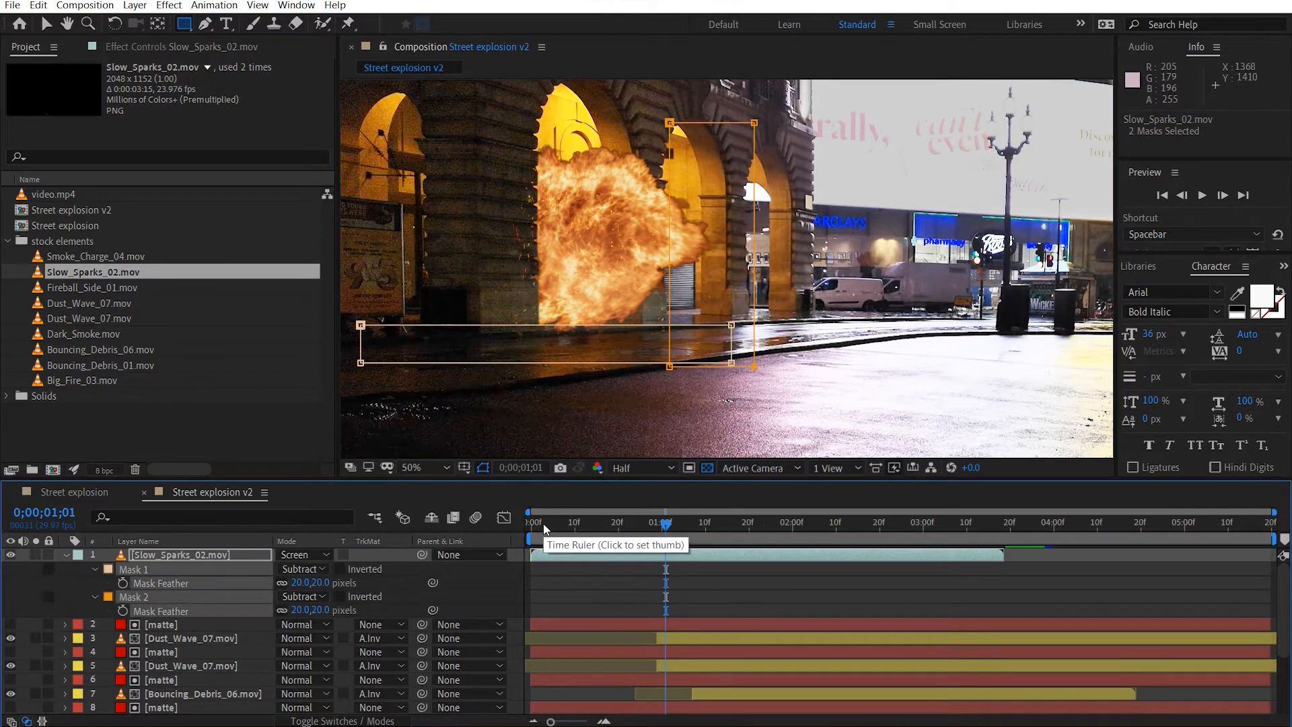
# Place a copy of the matte layer directly above Slow_Sparks_02.mov and set the sparks' track matte to Alpha Inverted.
pyautogui.click(66, 555)
pyautogui.click(192, 574)
pyautogui.moveTo(192, 575); pyautogui.dragTo(213, 548)
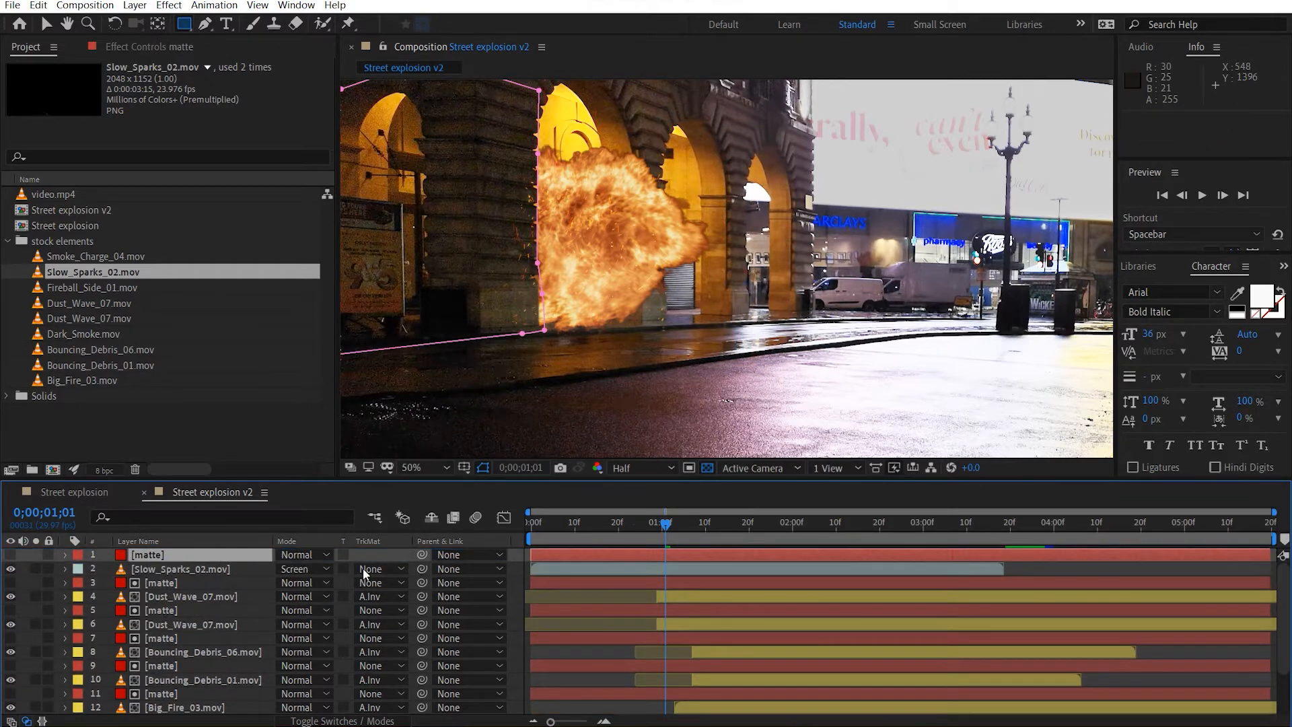
pyautogui.click(401, 570)
pyautogui.click(450, 621)
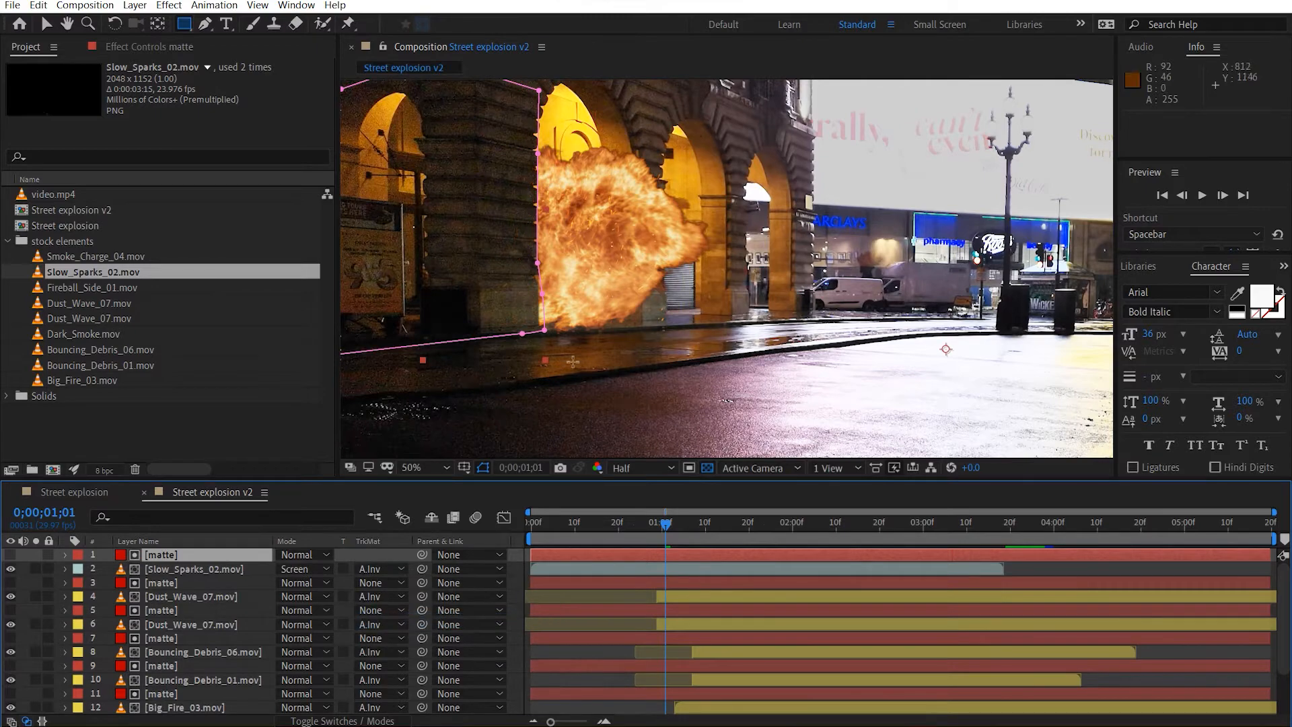
# Change the label color of the Slow_Sparks_02.mov layer to yellow.
pyautogui.scroll(2, 606, 267)
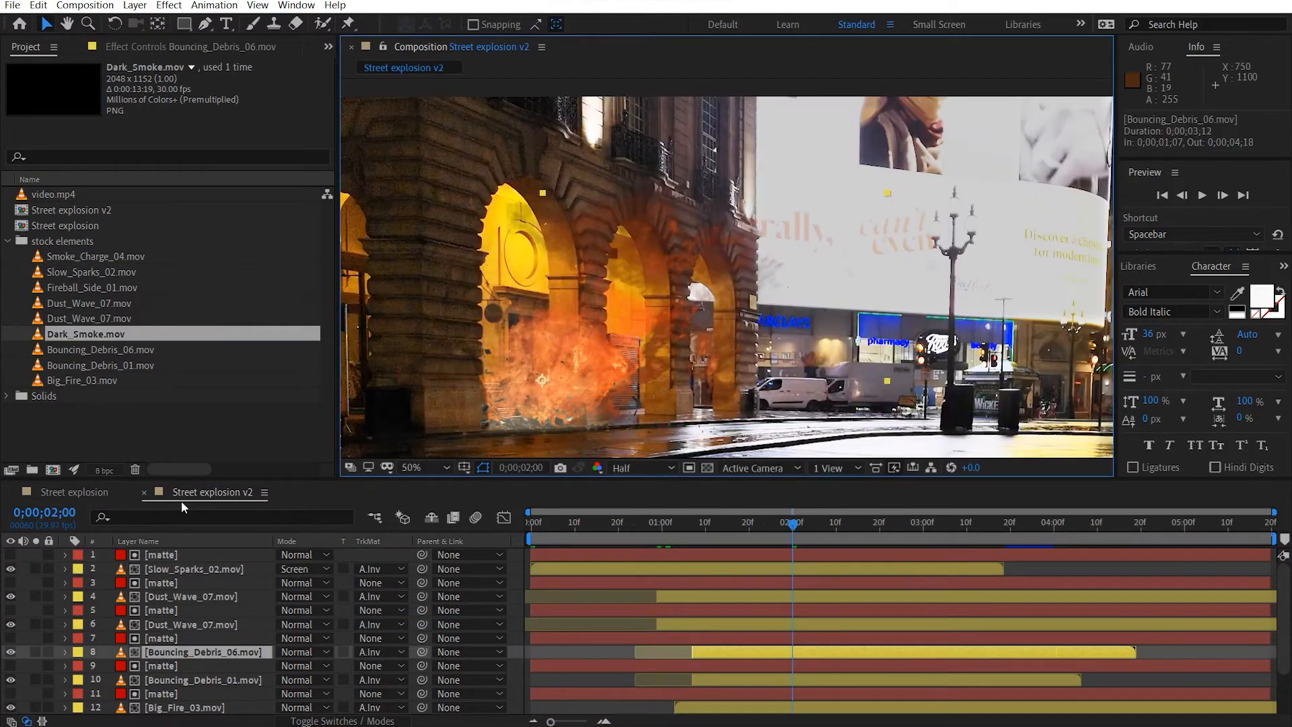
pyautogui.click(183, 506)
pyautogui.click(139, 419)
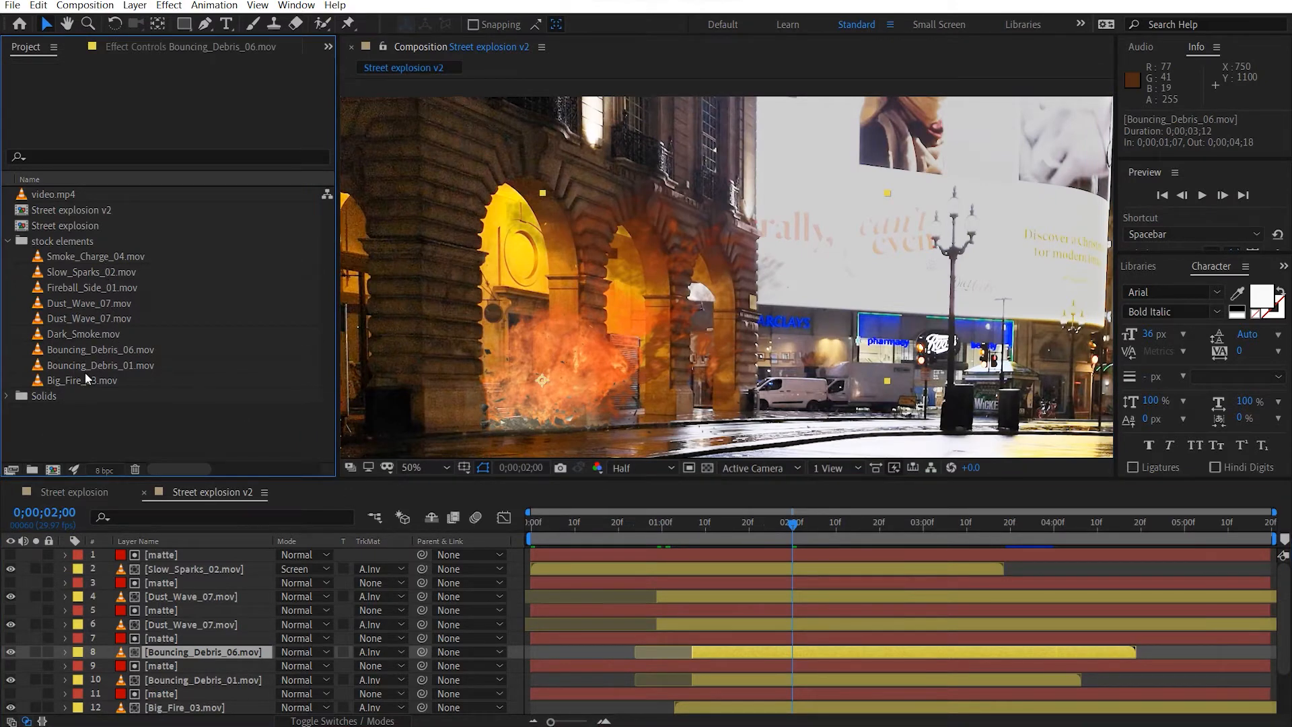
# Add Dark_Smoke.mov as the top layer of the composition and give it a yellow label color.
pyautogui.click(83, 335)
pyautogui.moveTo(105, 345); pyautogui.dragTo(224, 546)
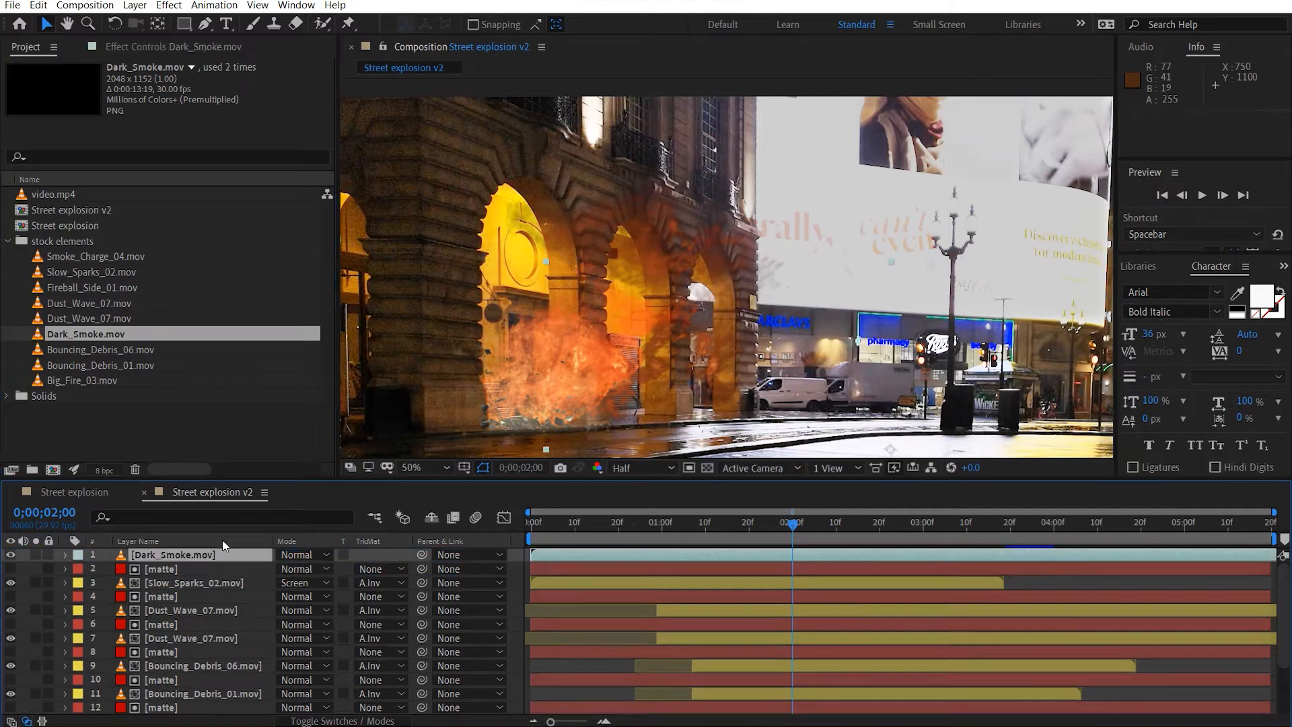
pyautogui.click(80, 556)
pyautogui.click(101, 334)
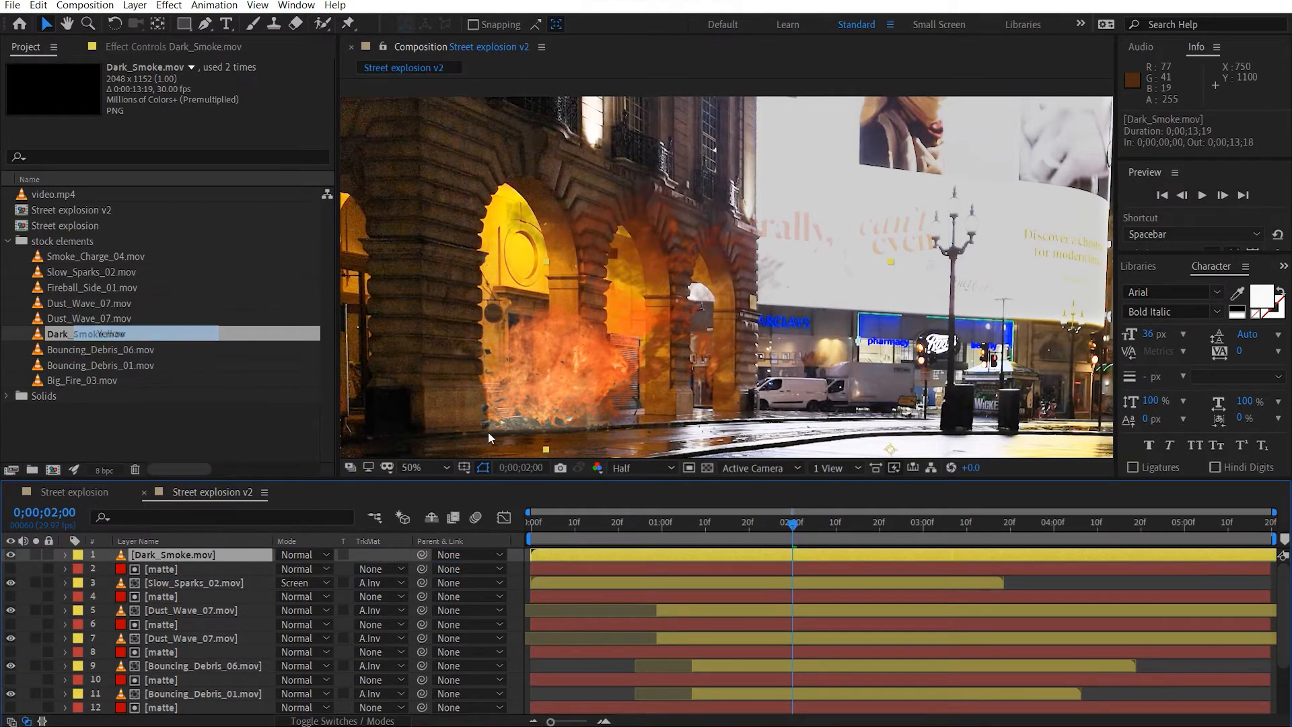
# Go to 0;00;03;18 and move the Dark_Smoke.mov layer over the burning arch, at about position 848, 440.
pyautogui.moveTo(793, 524); pyautogui.dragTo(1053, 524)
pyautogui.scroll(-2, 775, 396)
pyautogui.moveTo(808, 383); pyautogui.dragTo(786, 329)
pyautogui.moveTo(849, 528); pyautogui.dragTo(1001, 538)
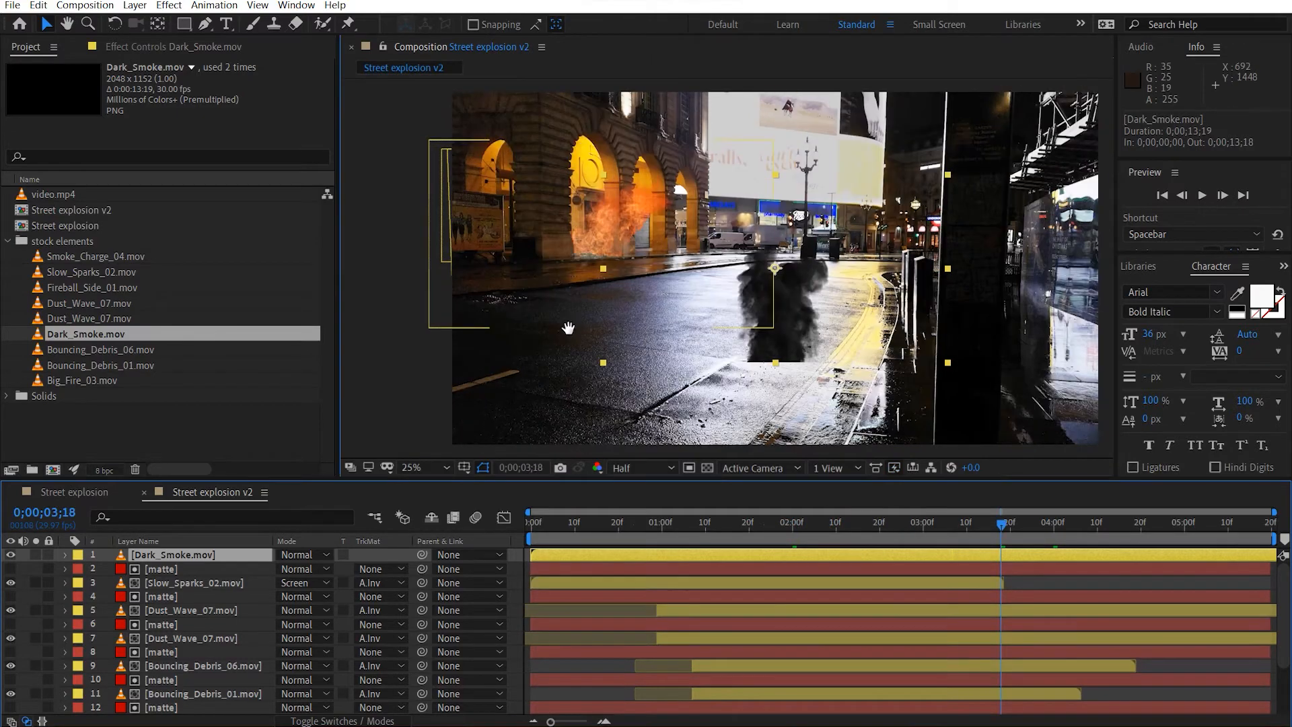
pyautogui.moveTo(568, 328); pyautogui.dragTo(666, 340)
pyautogui.moveTo(917, 343); pyautogui.dragTo(734, 233)
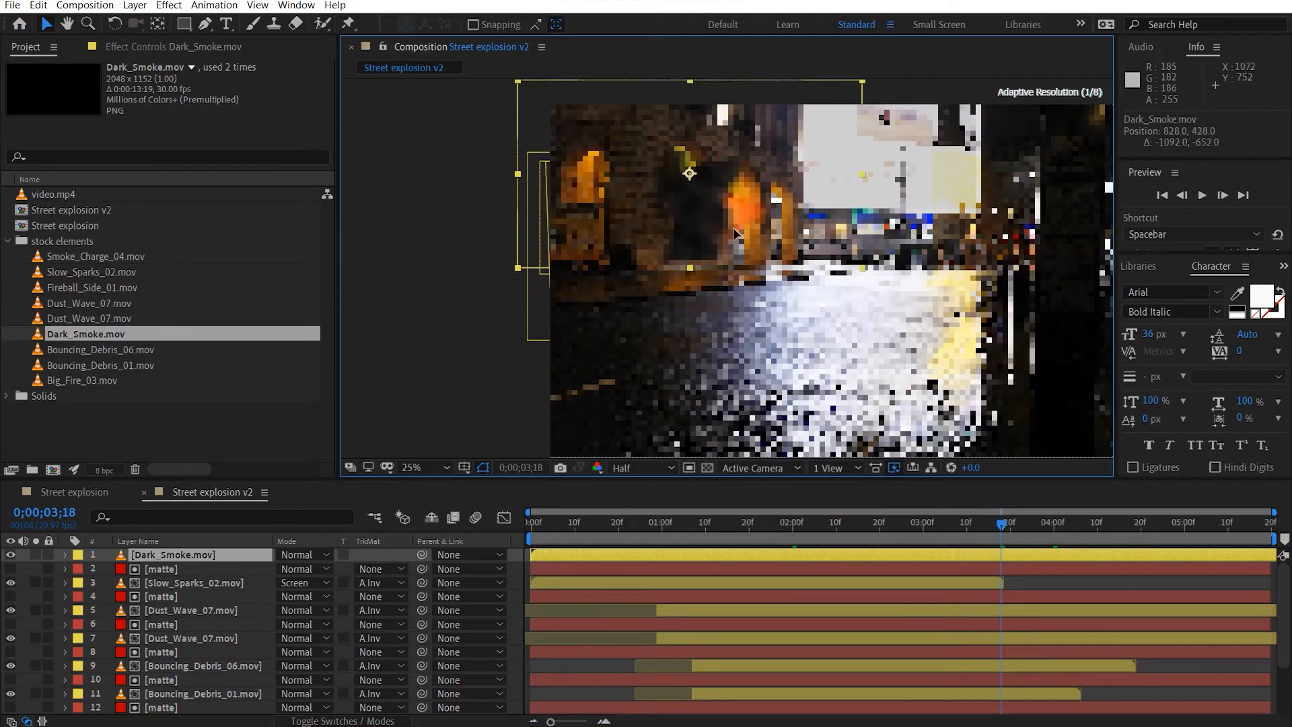
pyautogui.scroll(2, 734, 229)
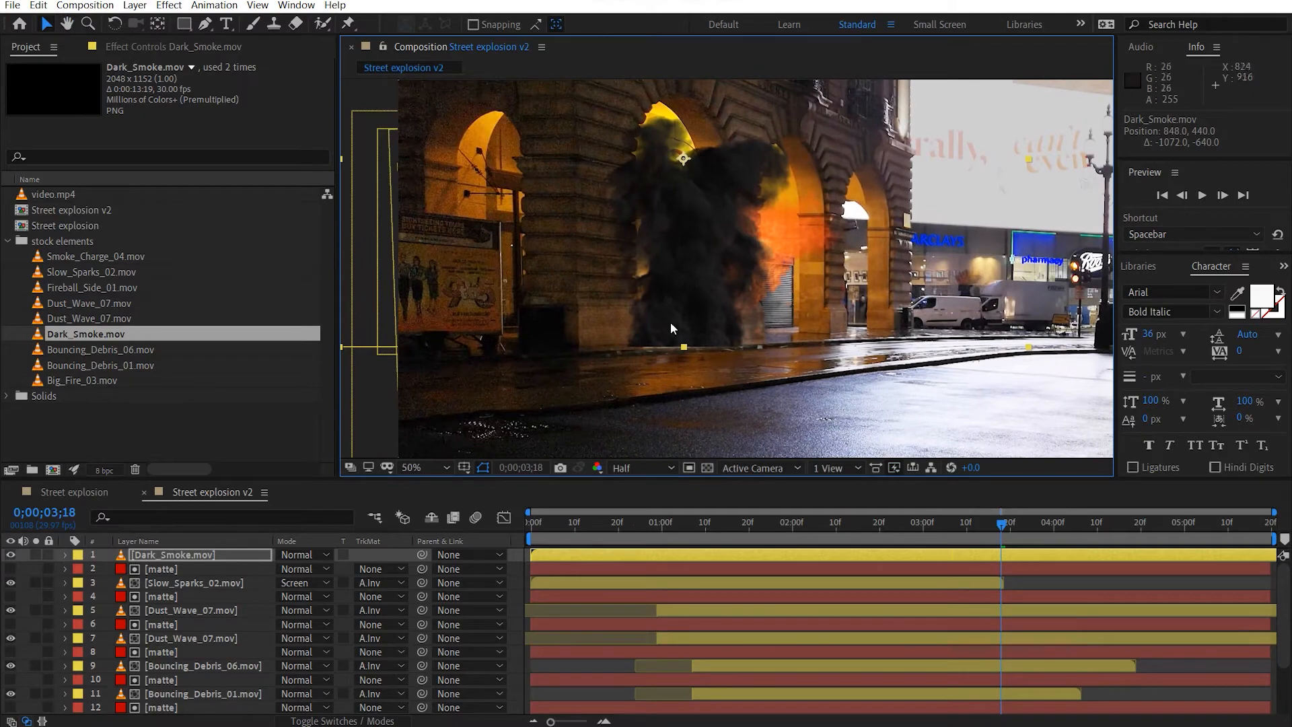
pyautogui.scroll(2, 646, 345)
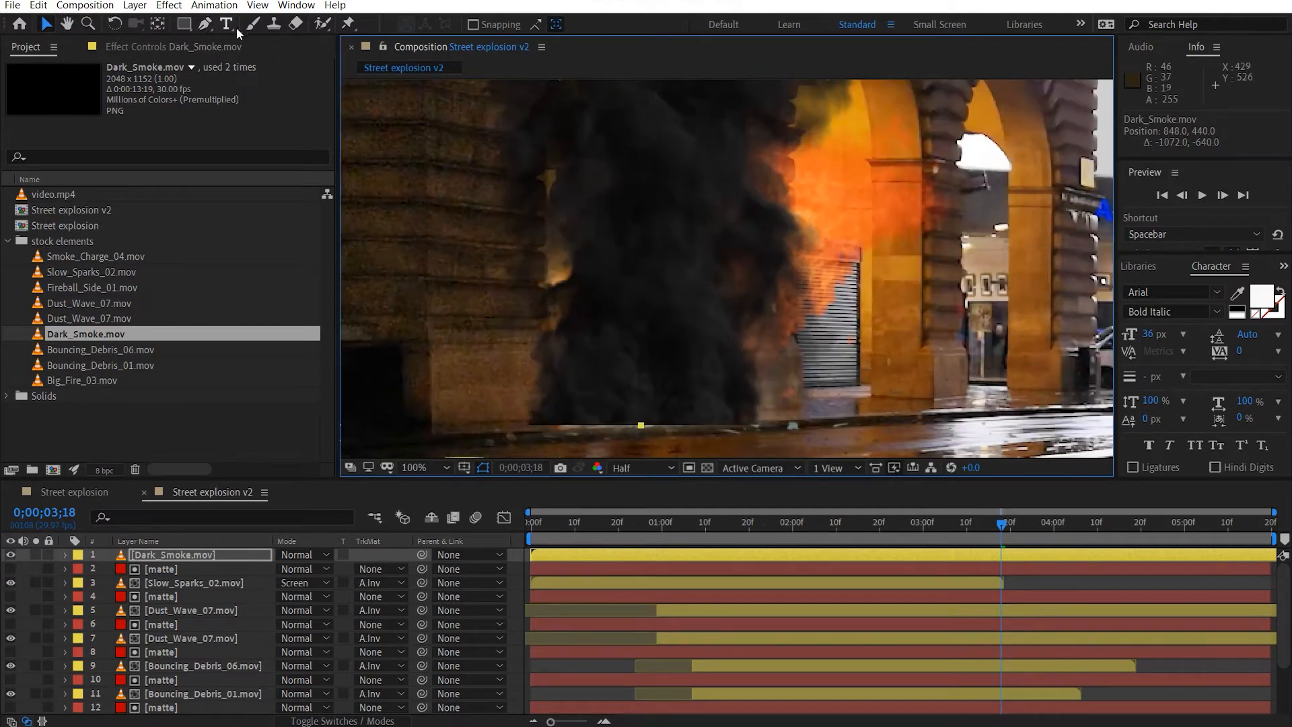
# Draw a wide rectangular mask across the base of the Dark_Smoke.mov layer and set it to Subtract.
pyautogui.click(183, 26)
pyautogui.scroll(-2, 753, 178)
pyautogui.moveTo(946, 373); pyautogui.dragTo(443, 287)
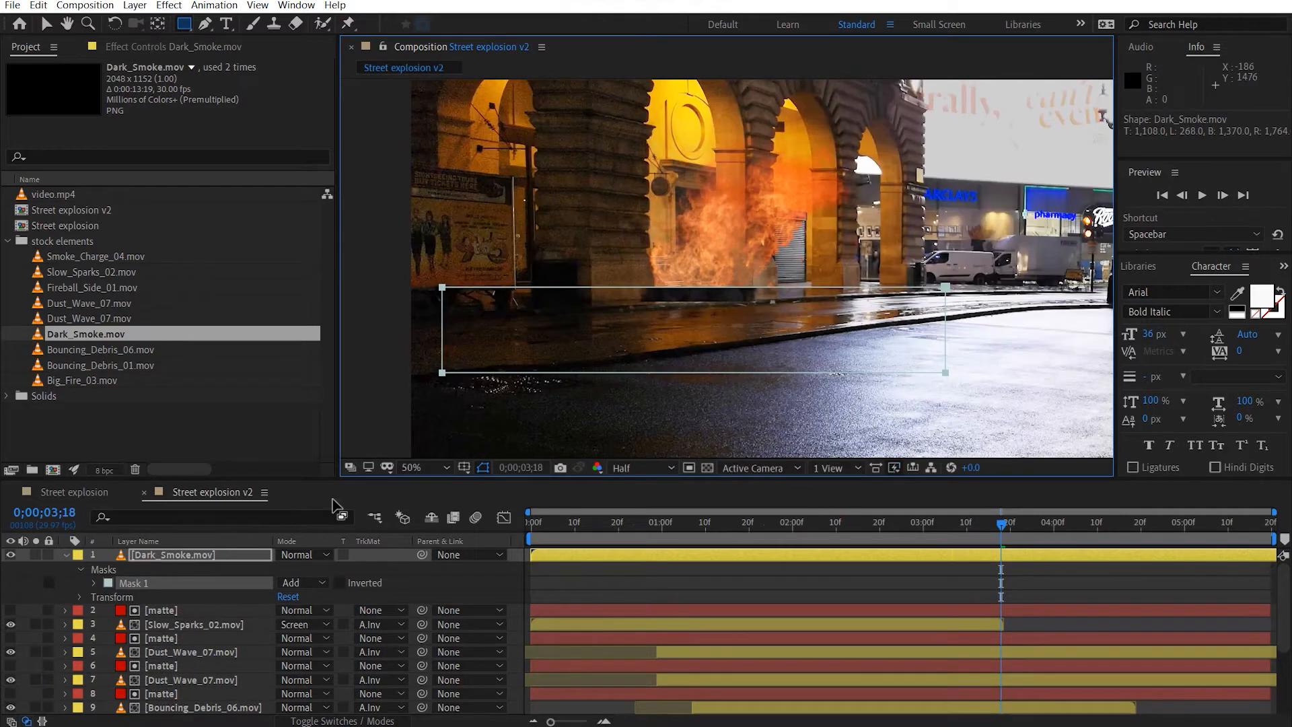
pyautogui.click(298, 584)
pyautogui.click(337, 626)
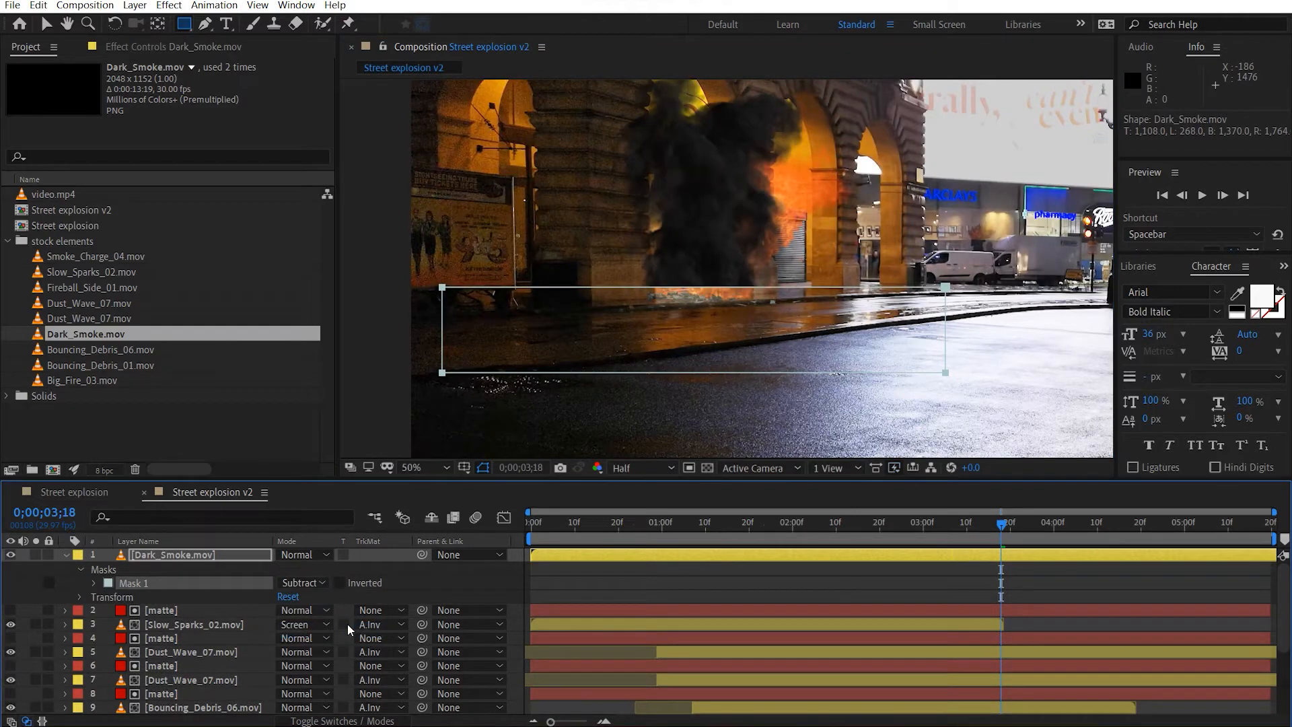
# Feather the Dark_Smoke.mov mask by 20 pixels and hide the mask outlines in the composition view.
pyautogui.press('f')
pyautogui.write('10')
pyautogui.press('Return')
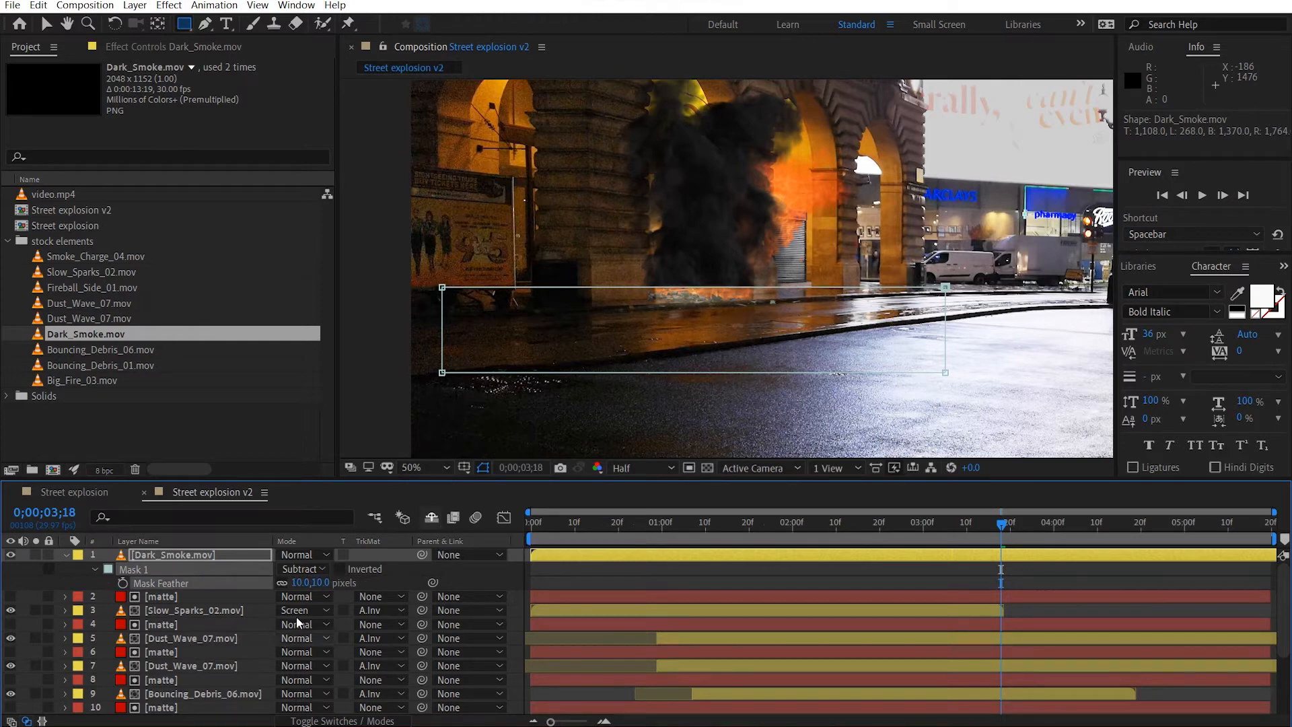
pyautogui.click(319, 584)
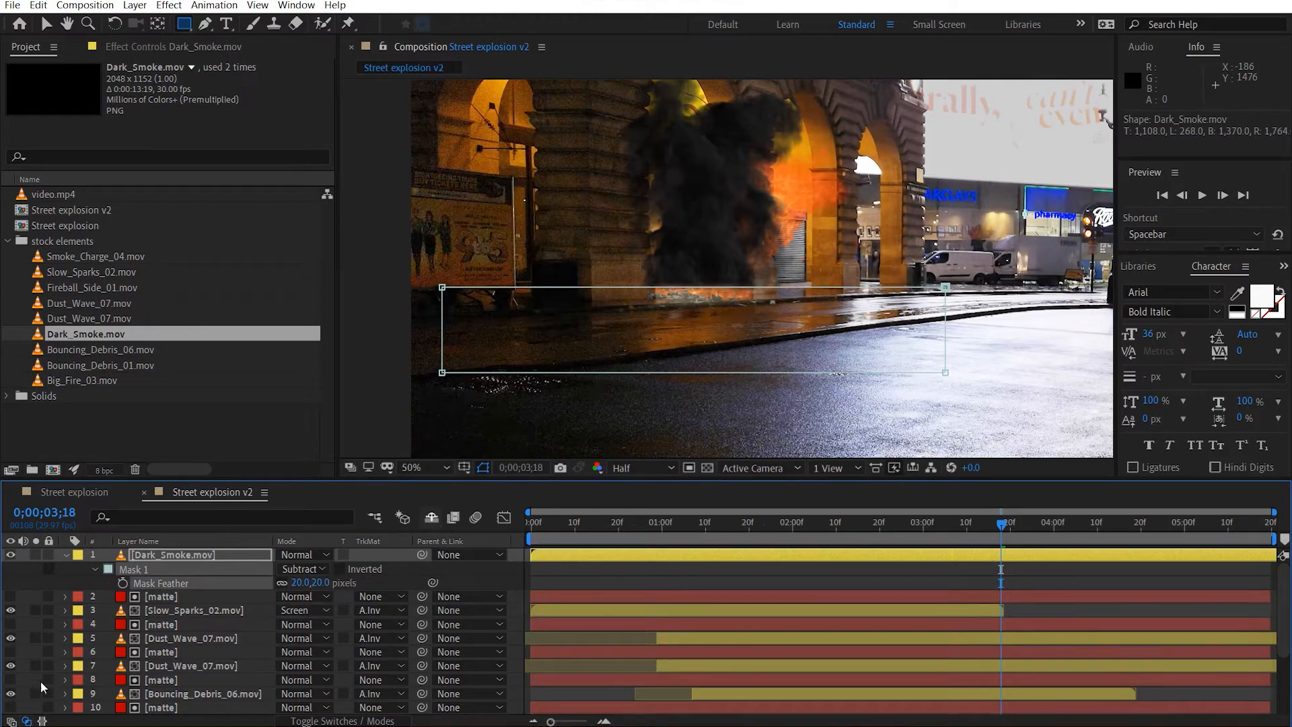
pyautogui.click(482, 468)
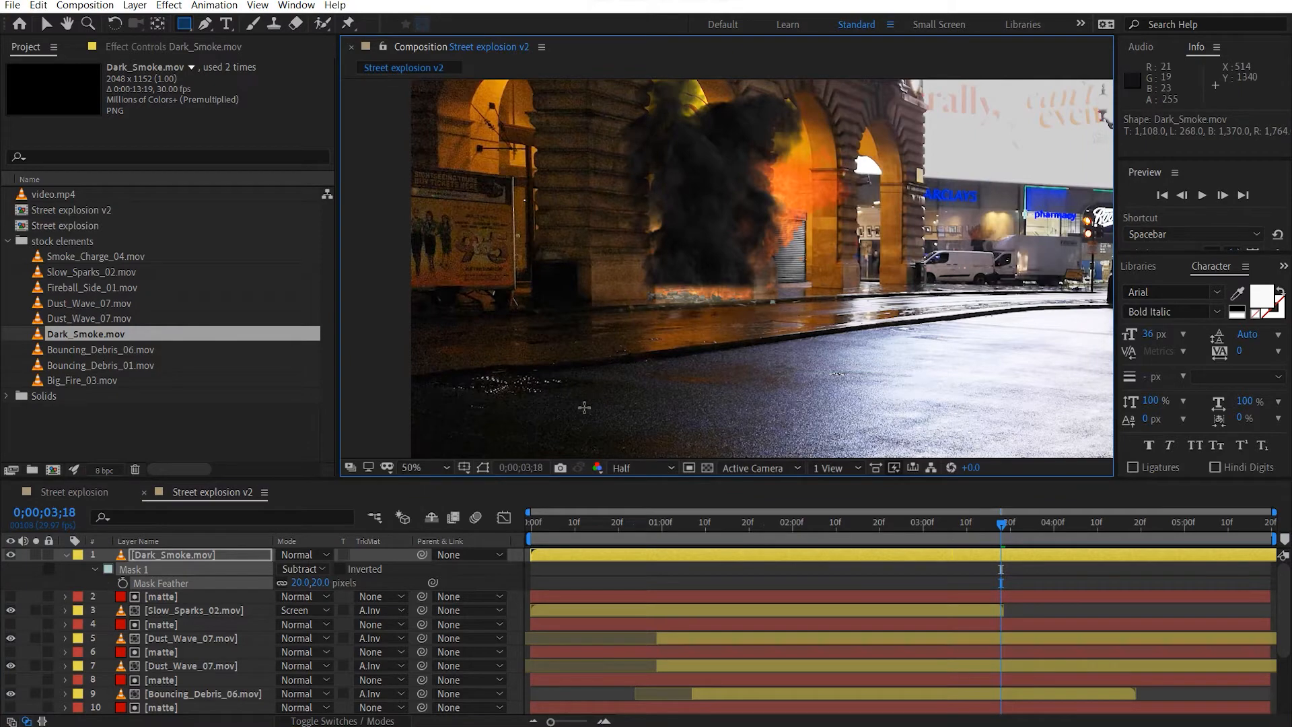
# Shift the Dark_Smoke.mov layer slightly lower so its base meets the ground, at about position 860, 464.
pyautogui.press('v')
pyautogui.moveTo(728, 215); pyautogui.dragTo(727, 264)
pyautogui.press('space')
pyautogui.scroll(1, 727, 264)
pyautogui.scroll(-1, 742, 265)
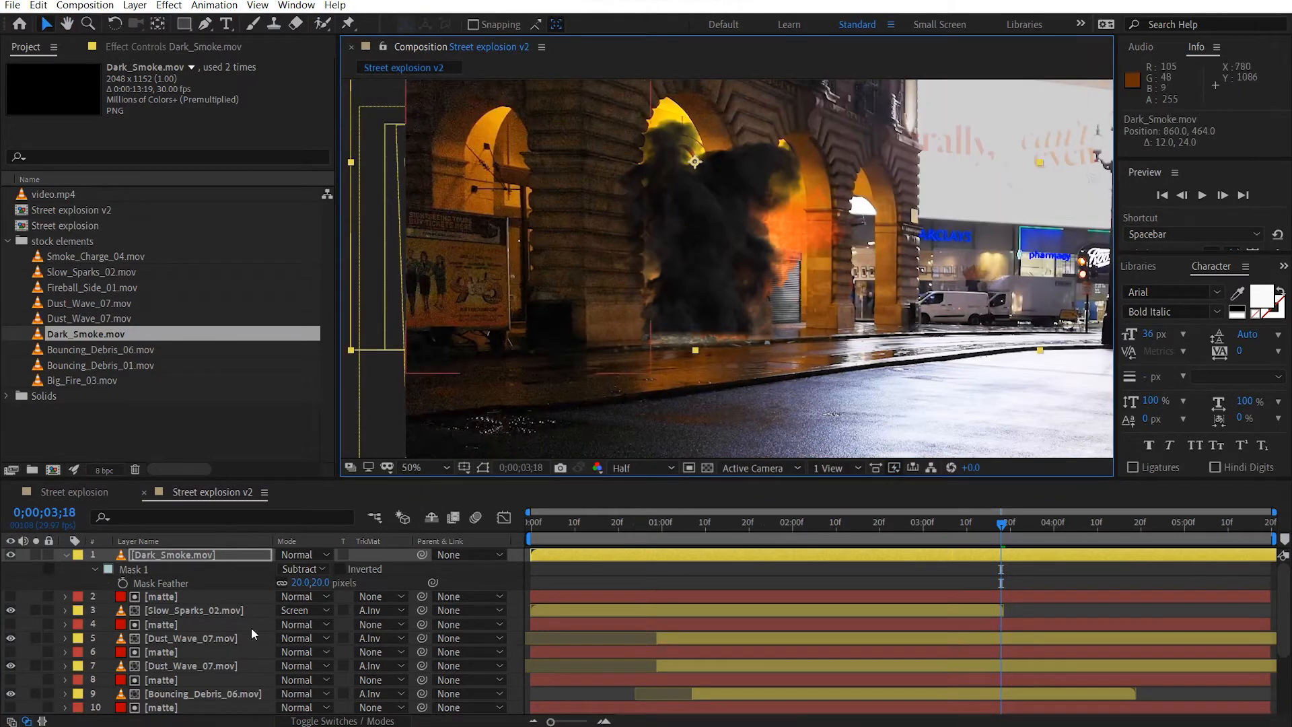
# Move Dark_Smoke.mov in the layer stack to between Fireball_Side_01.mov and Levels, keeping it behind the fire.
pyautogui.click(67, 555)
pyautogui.moveTo(172, 554); pyautogui.dragTo(179, 679)
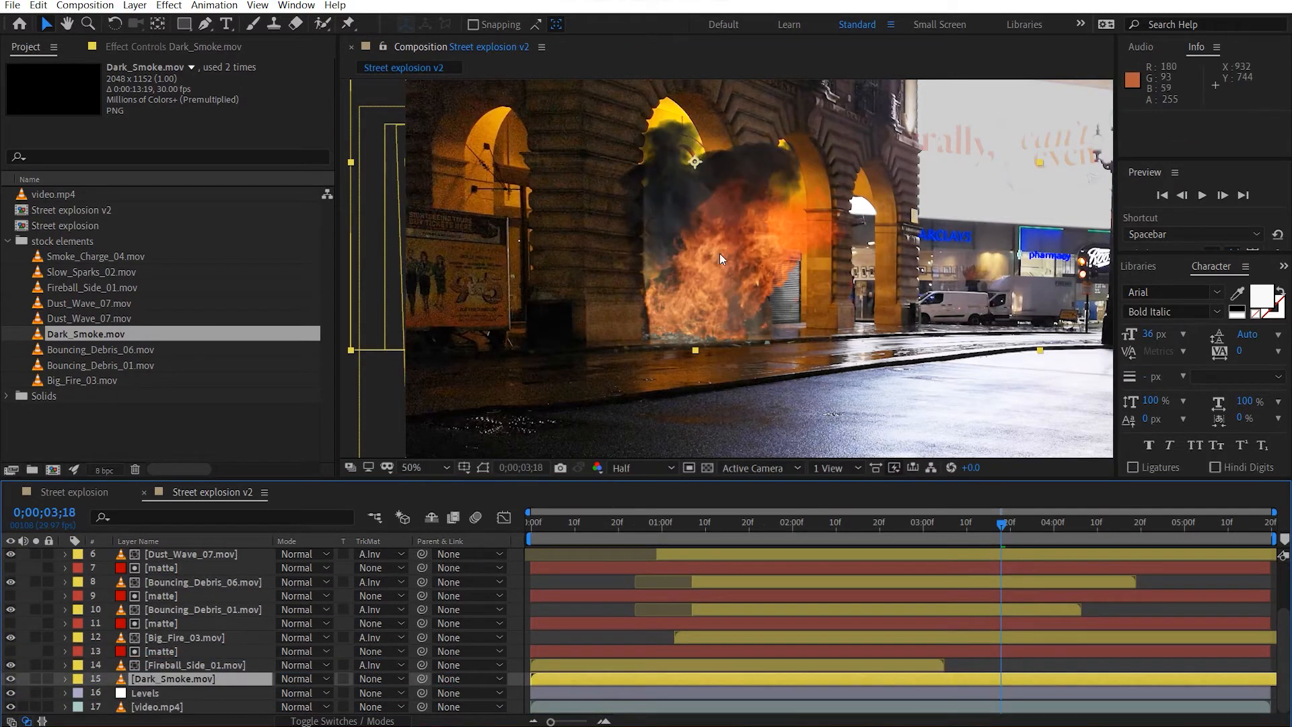
pyautogui.moveTo(720, 253); pyautogui.dragTo(720, 285)
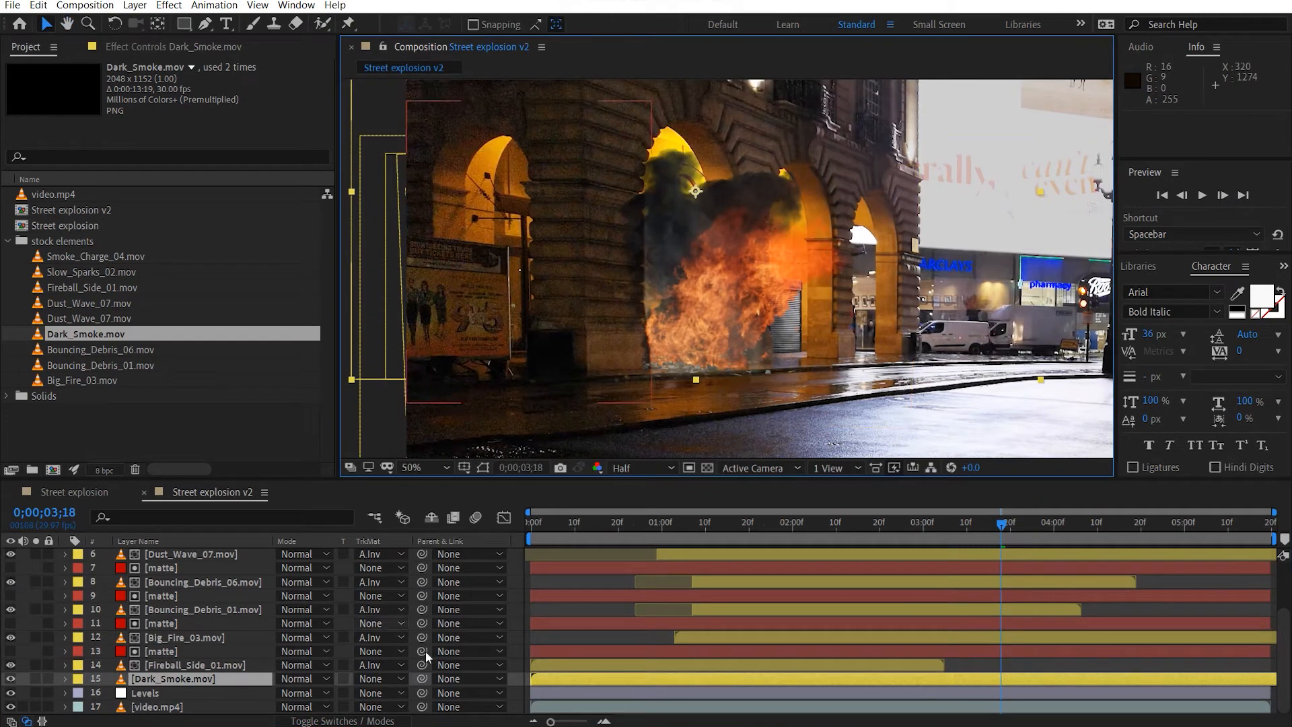
# Keyframe the Dark_Smoke.mov opacity from 0% at 0;00;00;22 to 100% at about 0;00;01;04.
pyautogui.press('t')
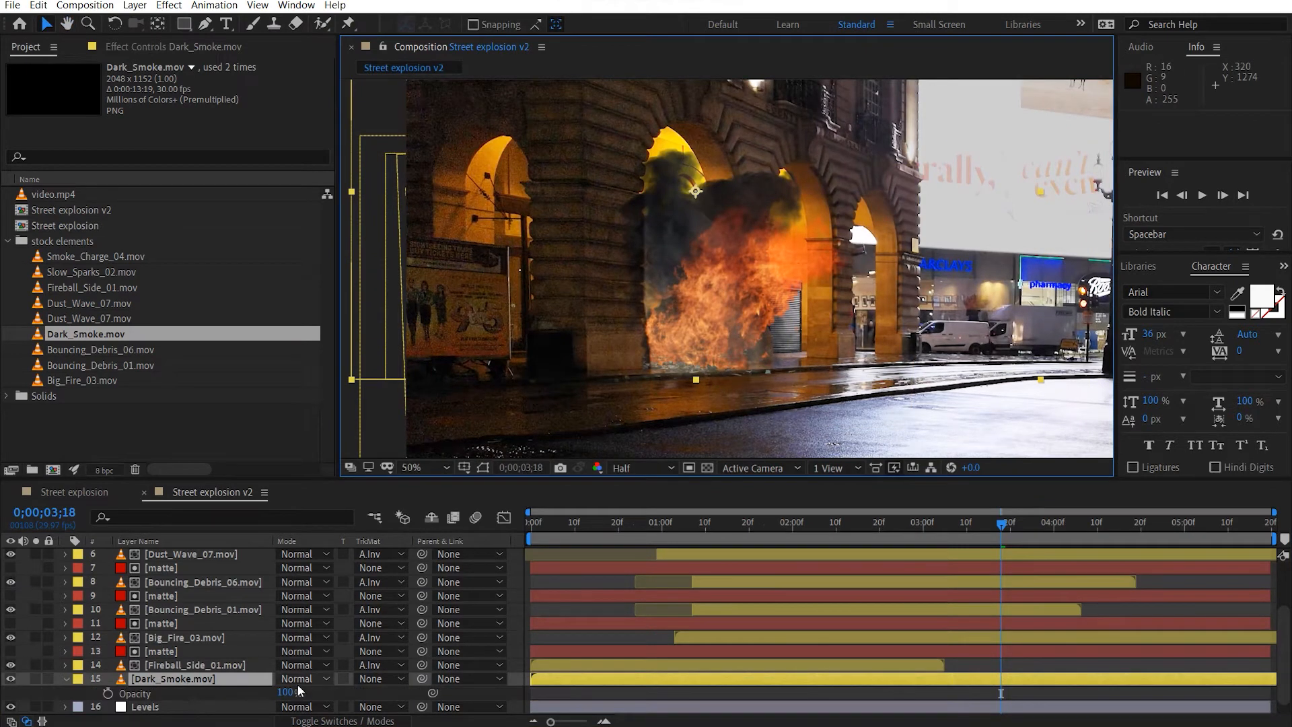
pyautogui.click(108, 693)
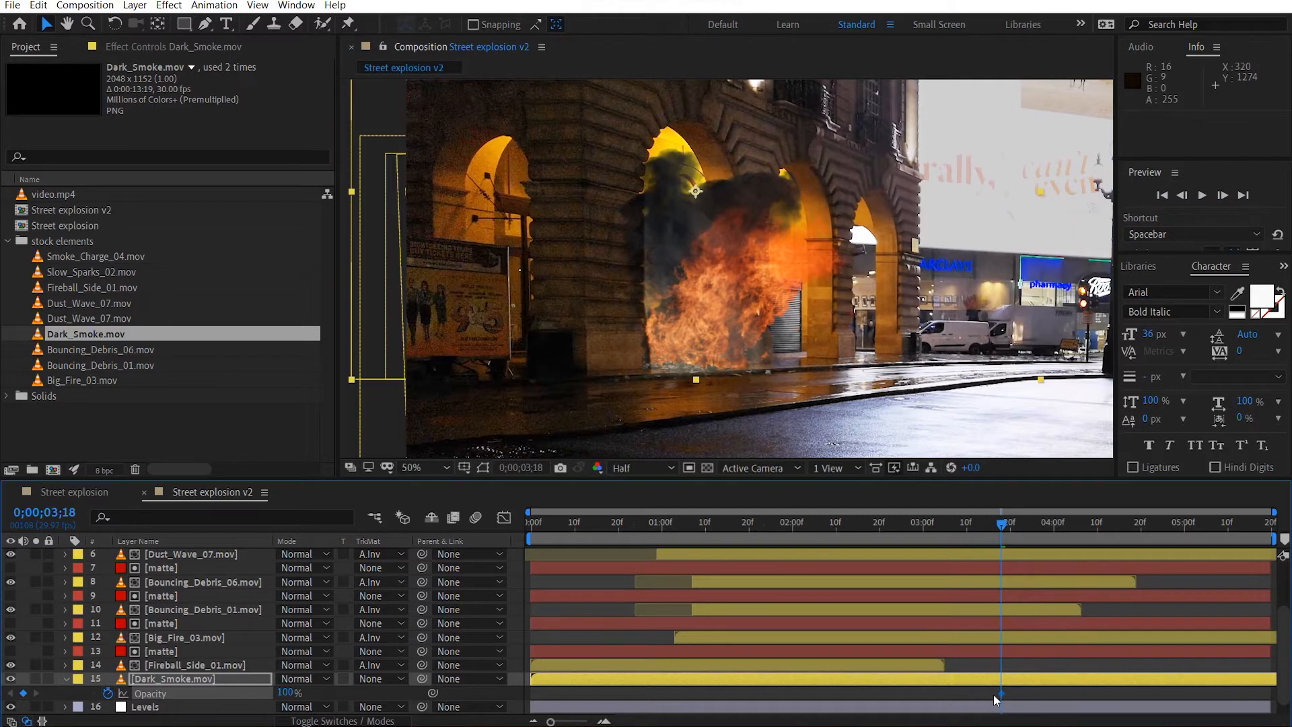
pyautogui.moveTo(1002, 693); pyautogui.dragTo(681, 704)
pyautogui.click(627, 523)
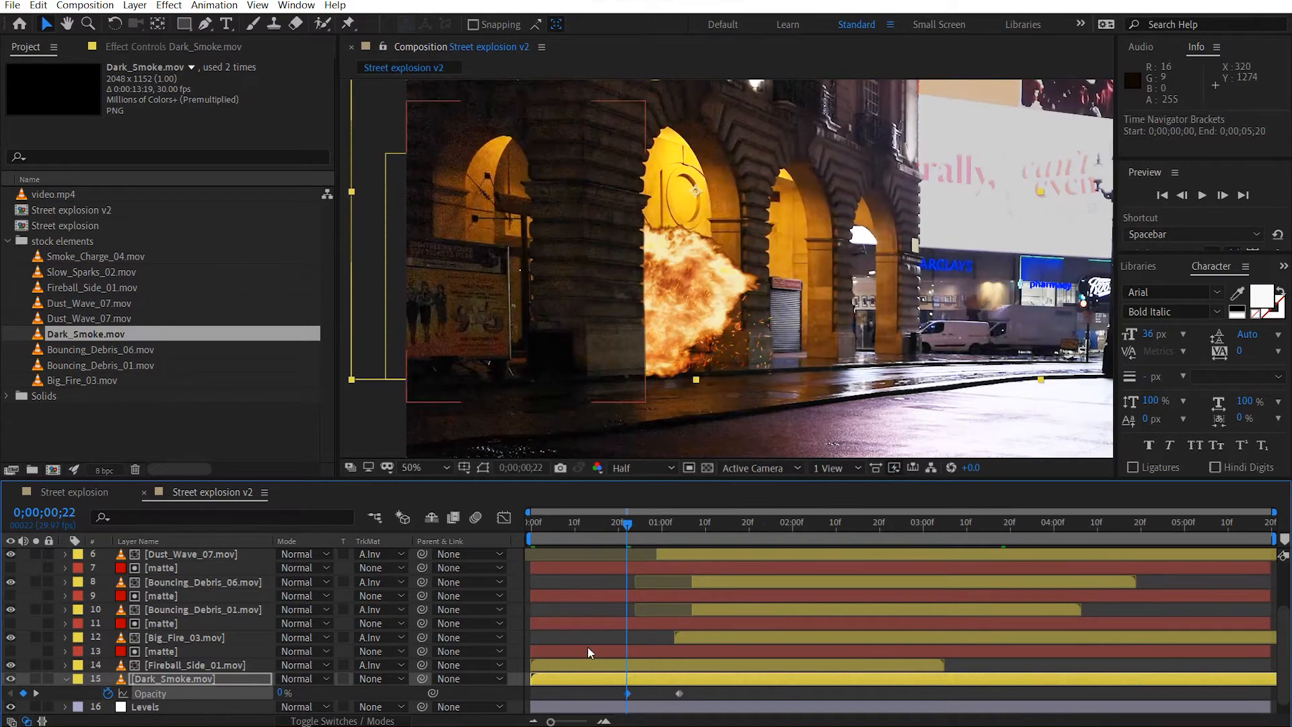
# At 0;00;01;16, slide Dark_Smoke.mov earlier to start at -0;00;02;12 and realign its opacity keyframes with the blast, ending at 0;00;01;09.
pyautogui.moveTo(631, 523); pyautogui.dragTo(735, 525)
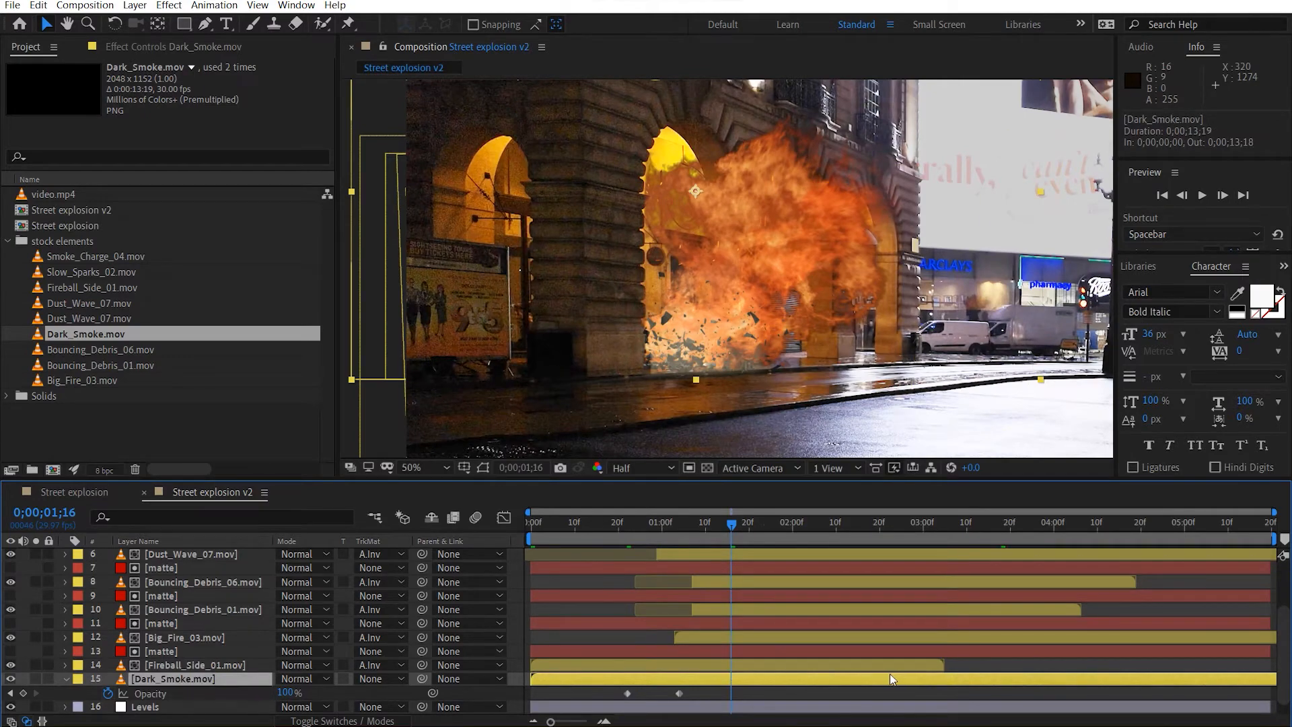
pyautogui.moveTo(821, 679); pyautogui.dragTo(790, 684)
pyautogui.moveTo(703, 695); pyautogui.dragTo(575, 693)
pyautogui.moveTo(832, 694); pyautogui.dragTo(660, 688)
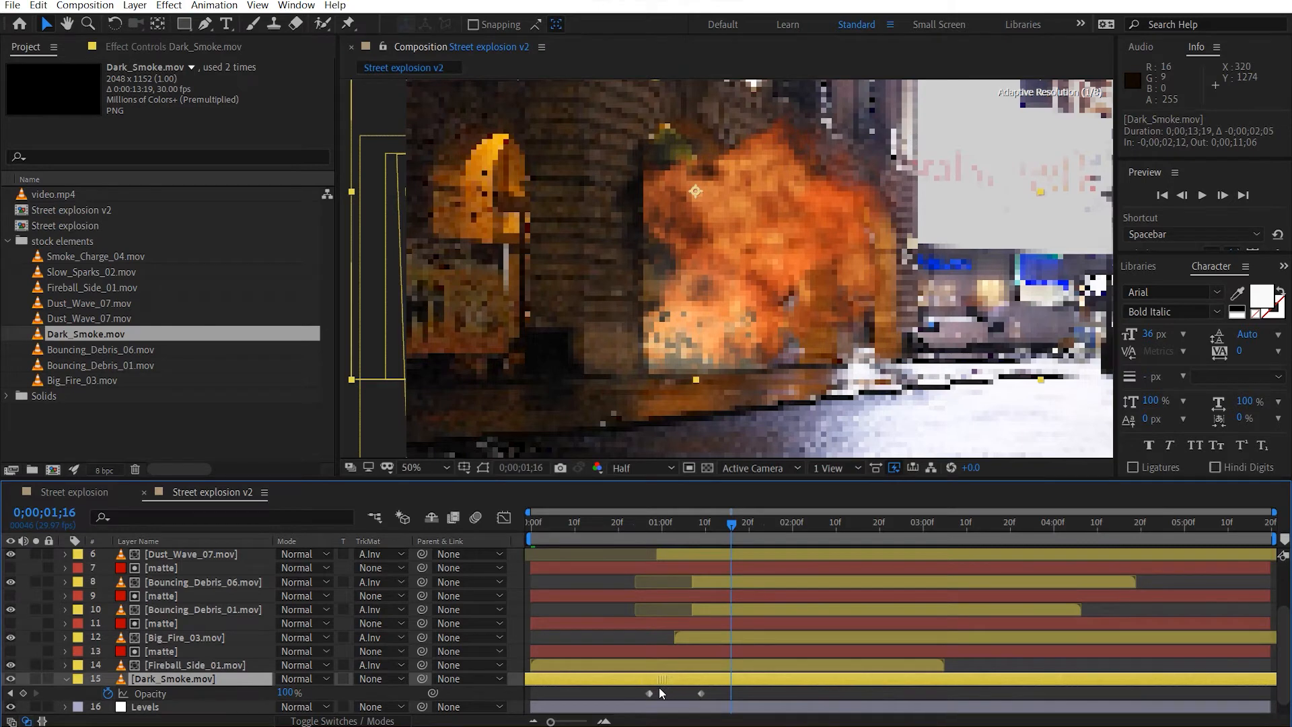
# Lengthen the smoke's fade-in by moving its 100% opacity keyframe to 0;00;01;21.
pyautogui.click(704, 694)
pyautogui.doubleClick(701, 693)
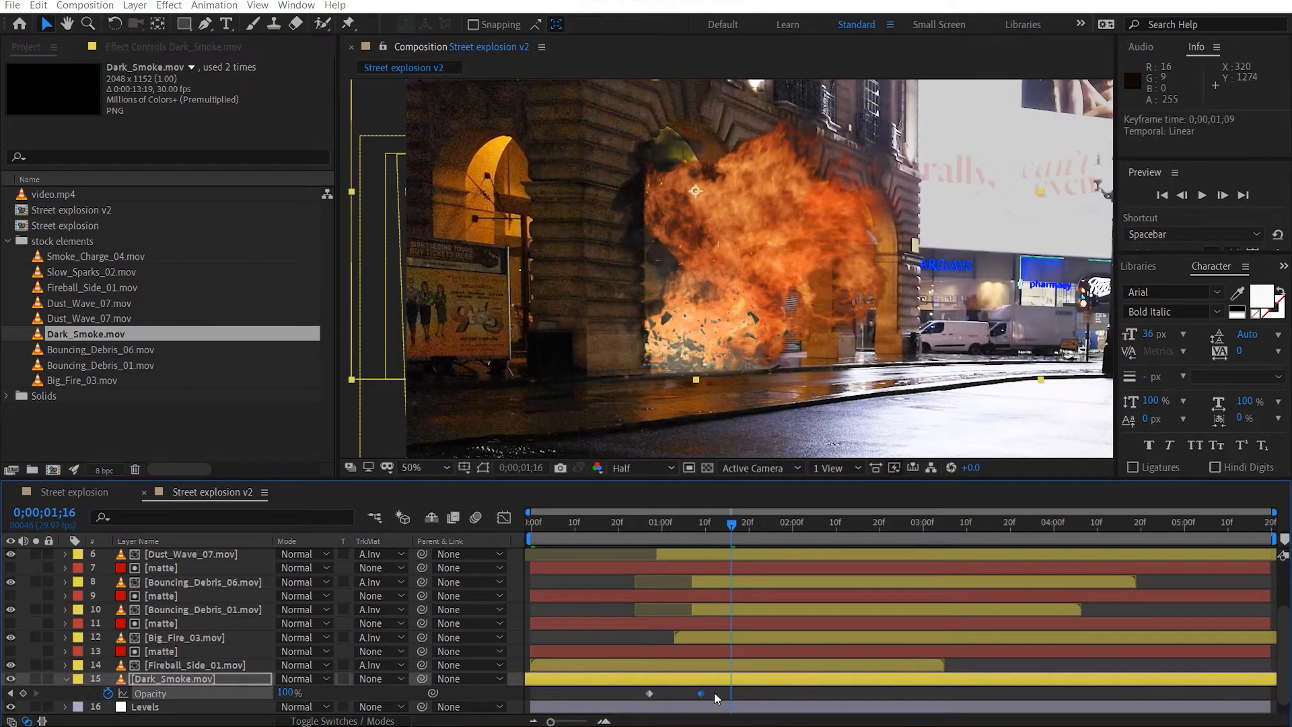
pyautogui.press('Return')
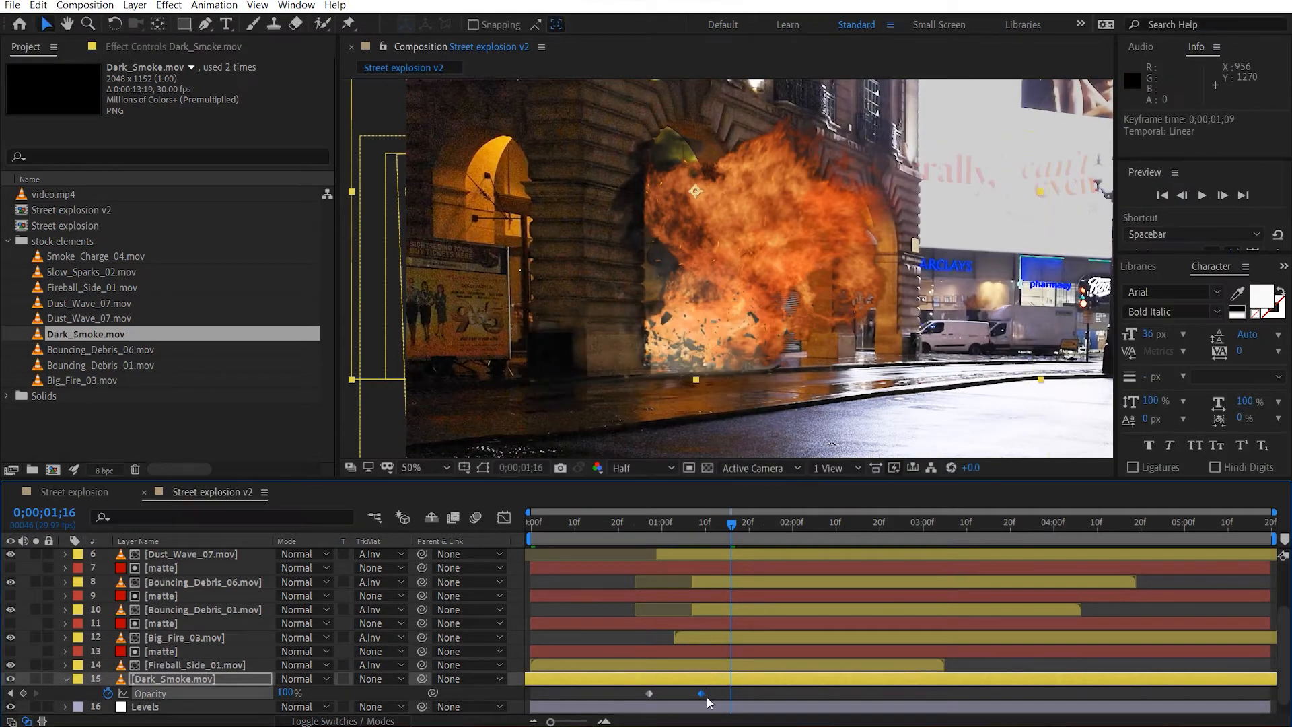
pyautogui.moveTo(704, 696); pyautogui.dragTo(772, 705)
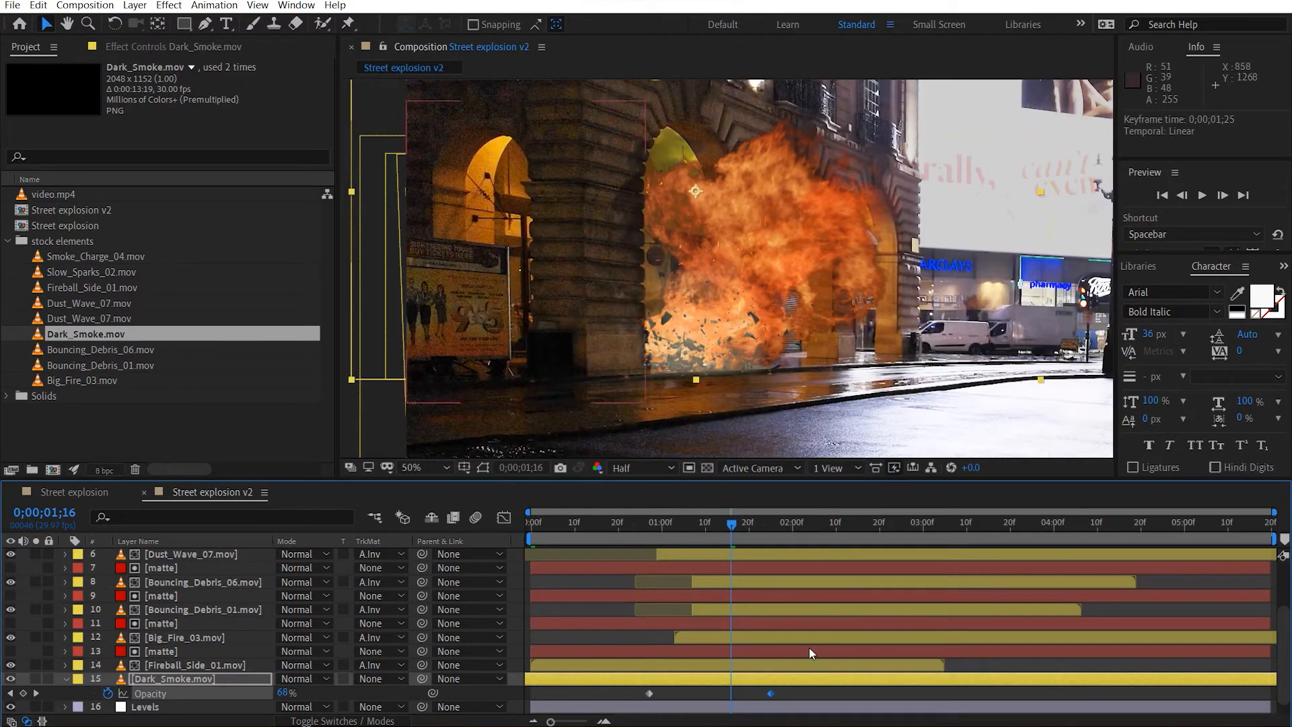
pyautogui.moveTo(770, 694); pyautogui.dragTo(753, 696)
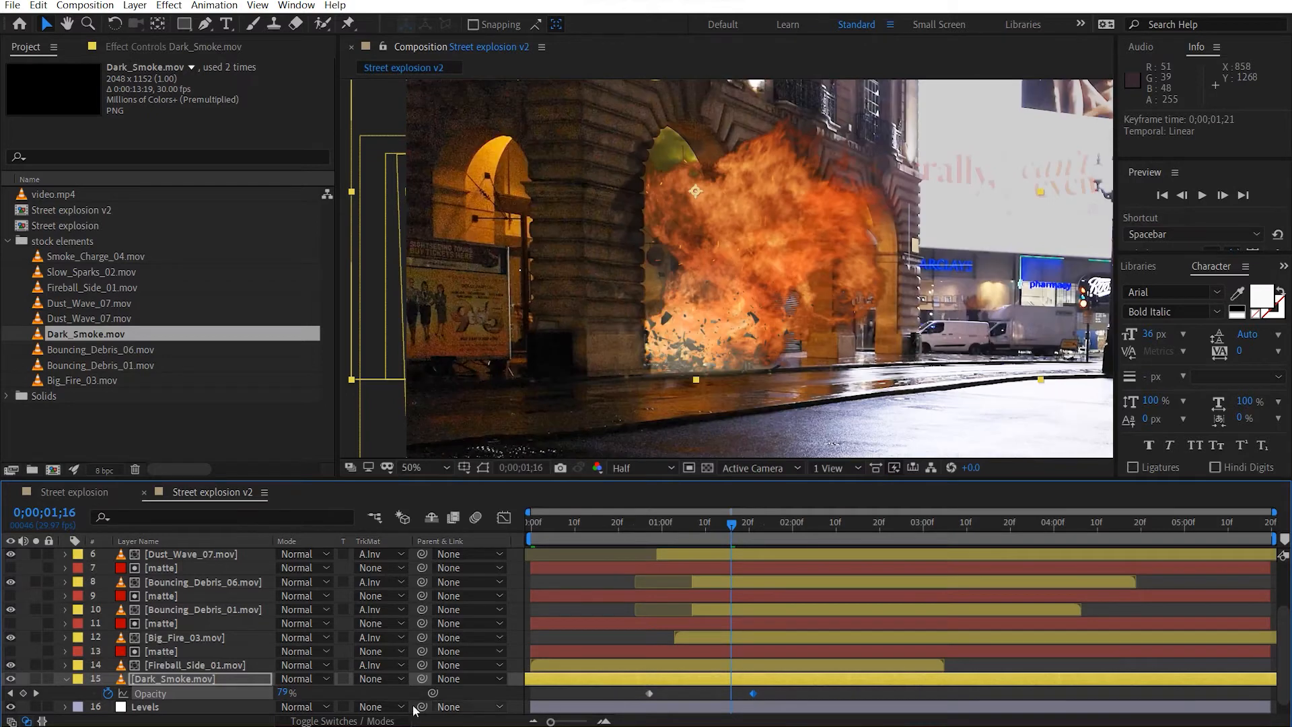
# Speed up Dark_Smoke.mov with a shorter Time Stretch held at its in-point, and shift its opacity keyframes to end at 0;00;01;10.
pyautogui.click(192, 680)
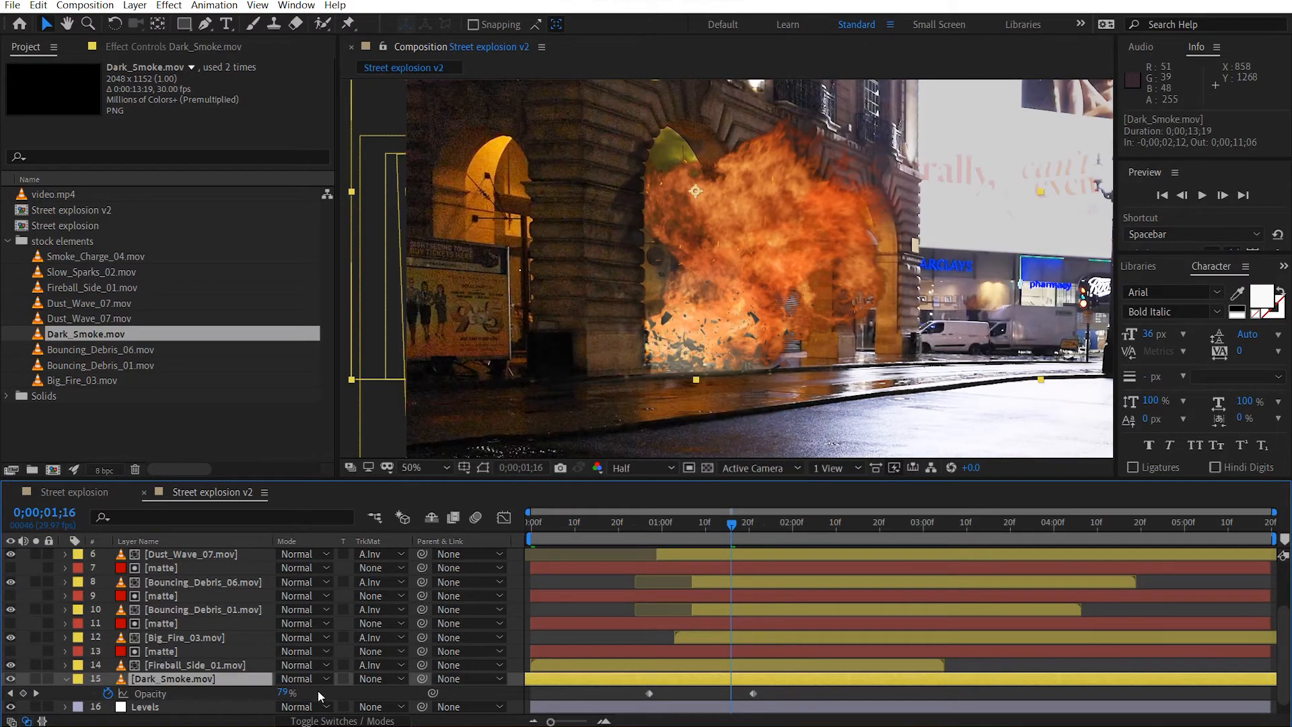
pyautogui.rightClick(203, 682)
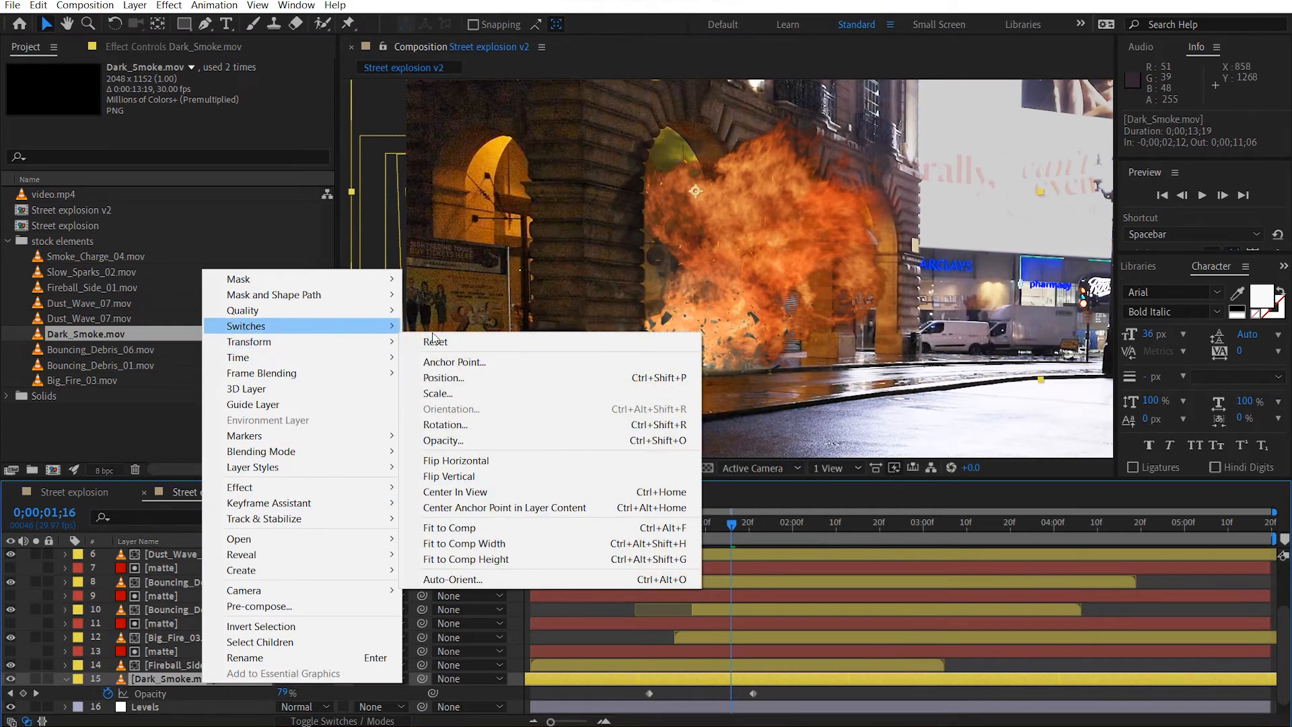
pyautogui.moveTo(303, 365)
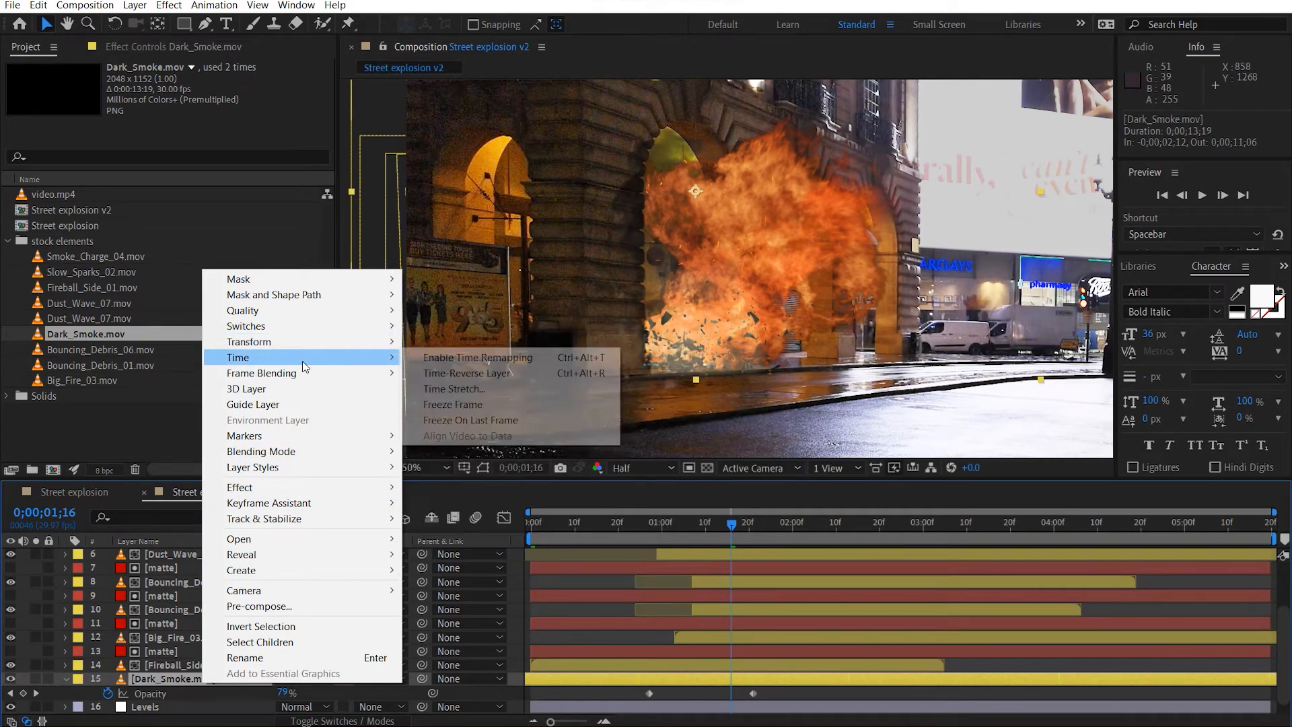
pyautogui.click(454, 389)
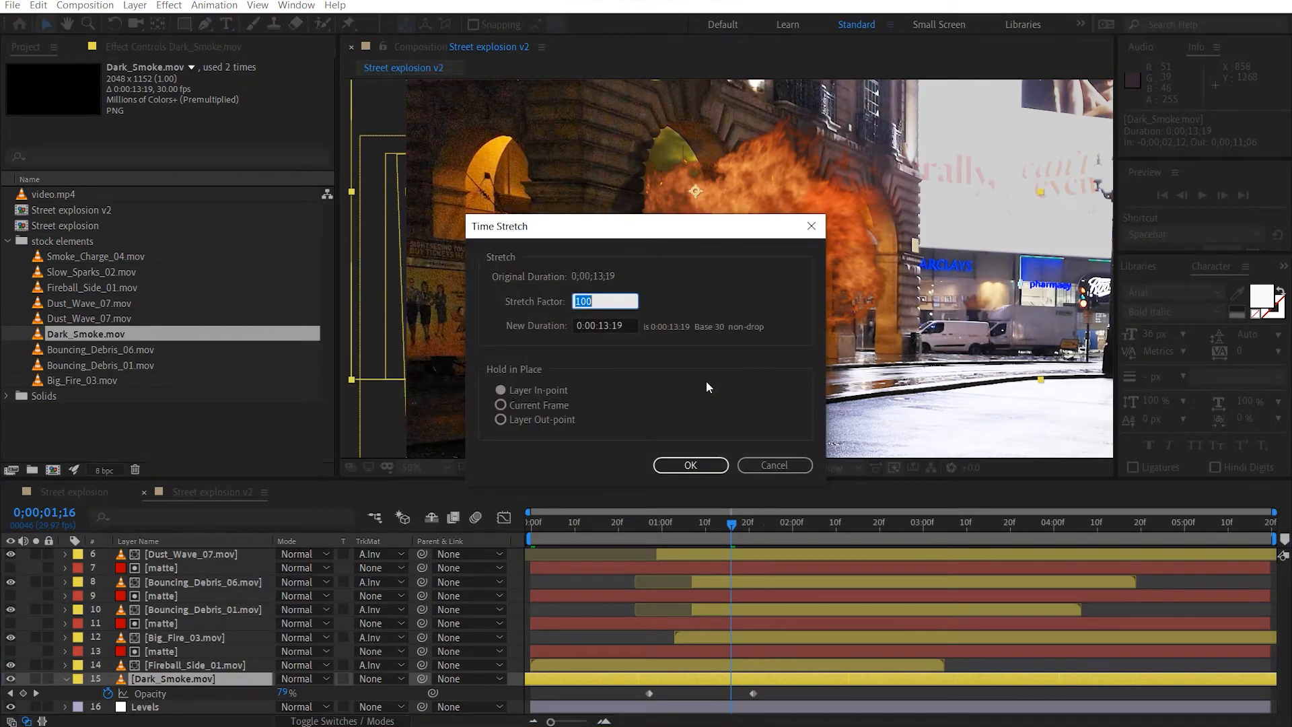
pyautogui.write('90')
pyautogui.press('Return')
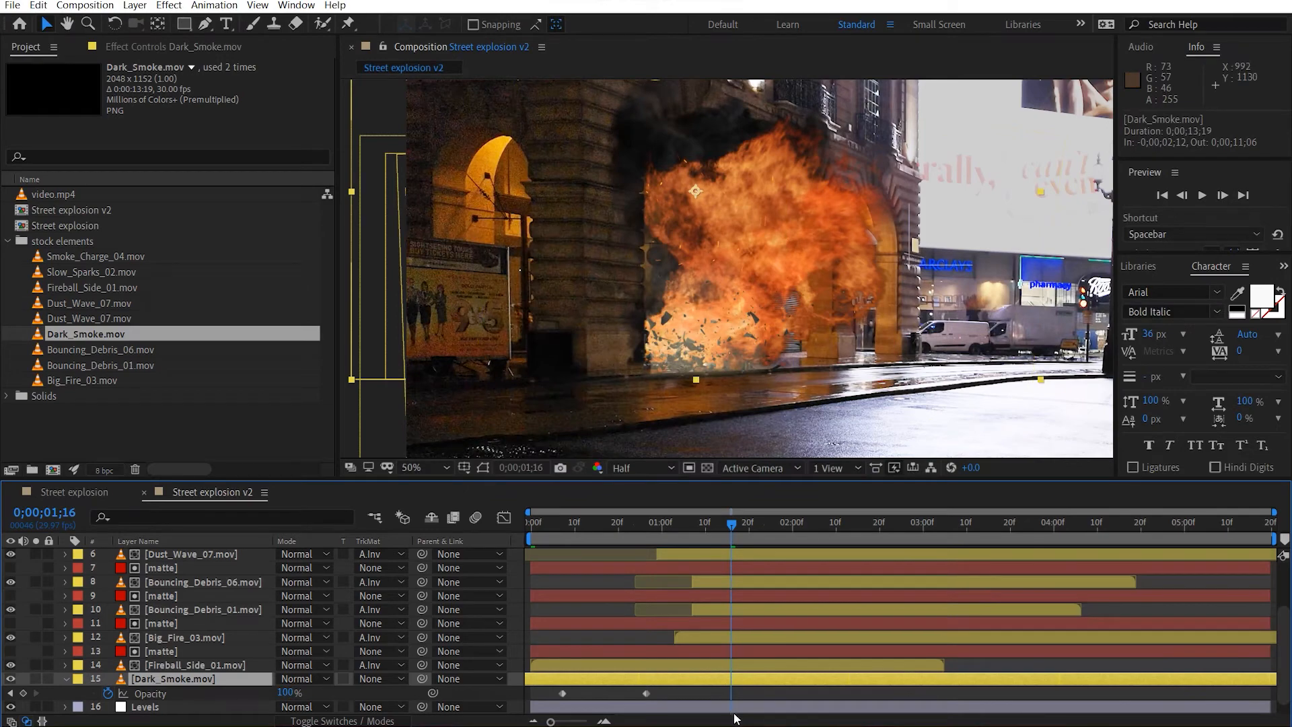
pyautogui.click(679, 697)
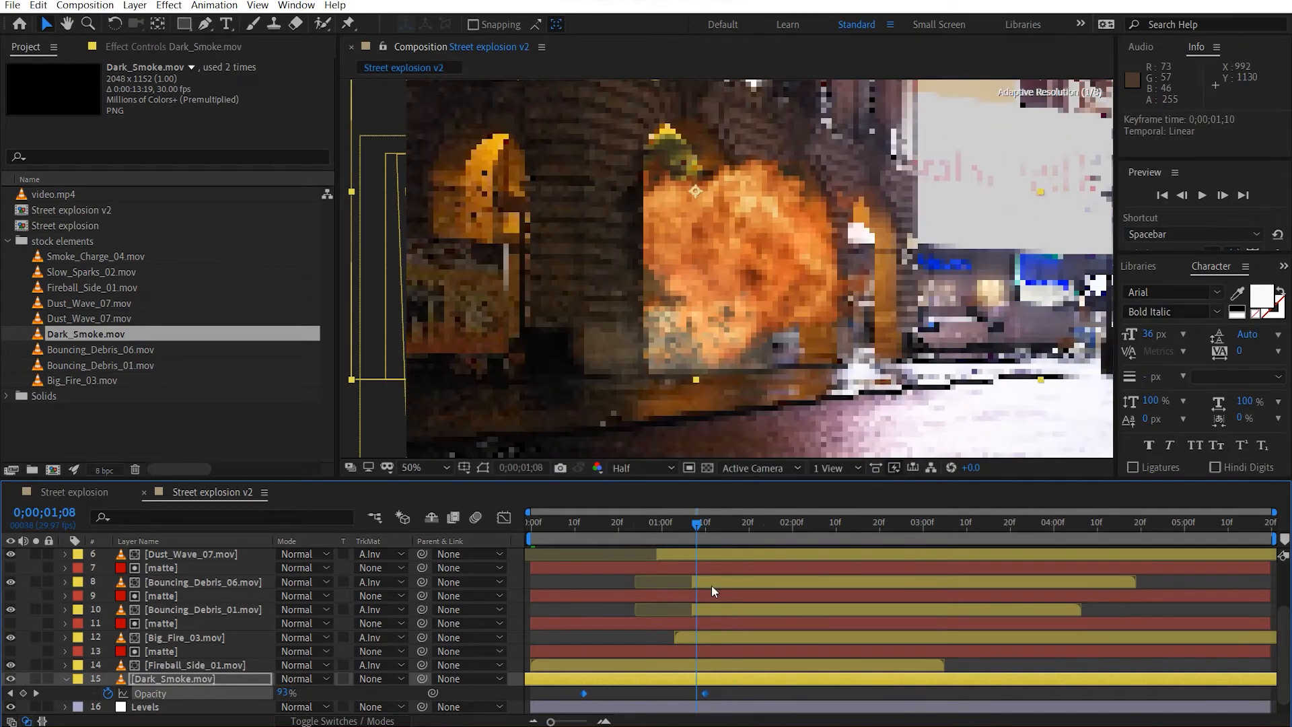
# Duplicate the matte above Fireball_Side_01.mov, place the copy directly above Dark_Smoke.mov, and set the smoke's track matte to Alpha Inverted.
pyautogui.click(182, 650)
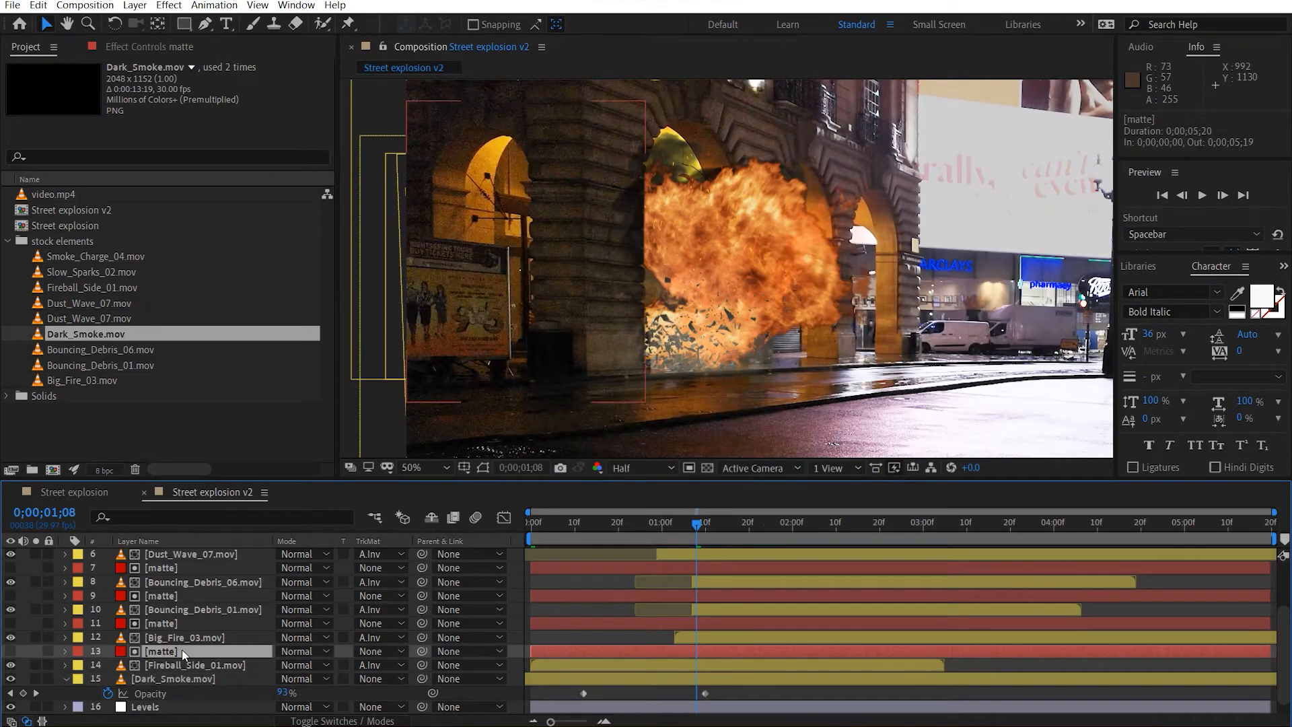
pyautogui.hotkey('ctrl', 'd')
pyautogui.moveTo(182, 649); pyautogui.dragTo(172, 684)
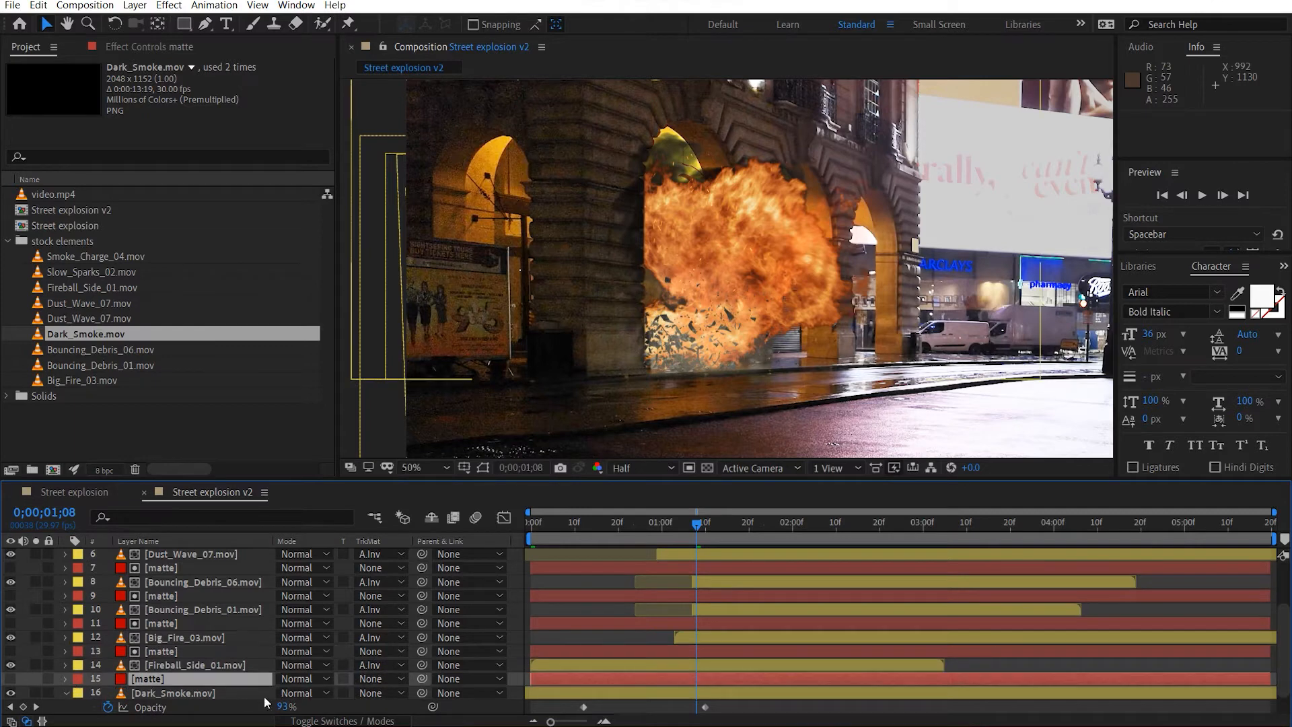
pyautogui.click(372, 693)
pyautogui.click(438, 644)
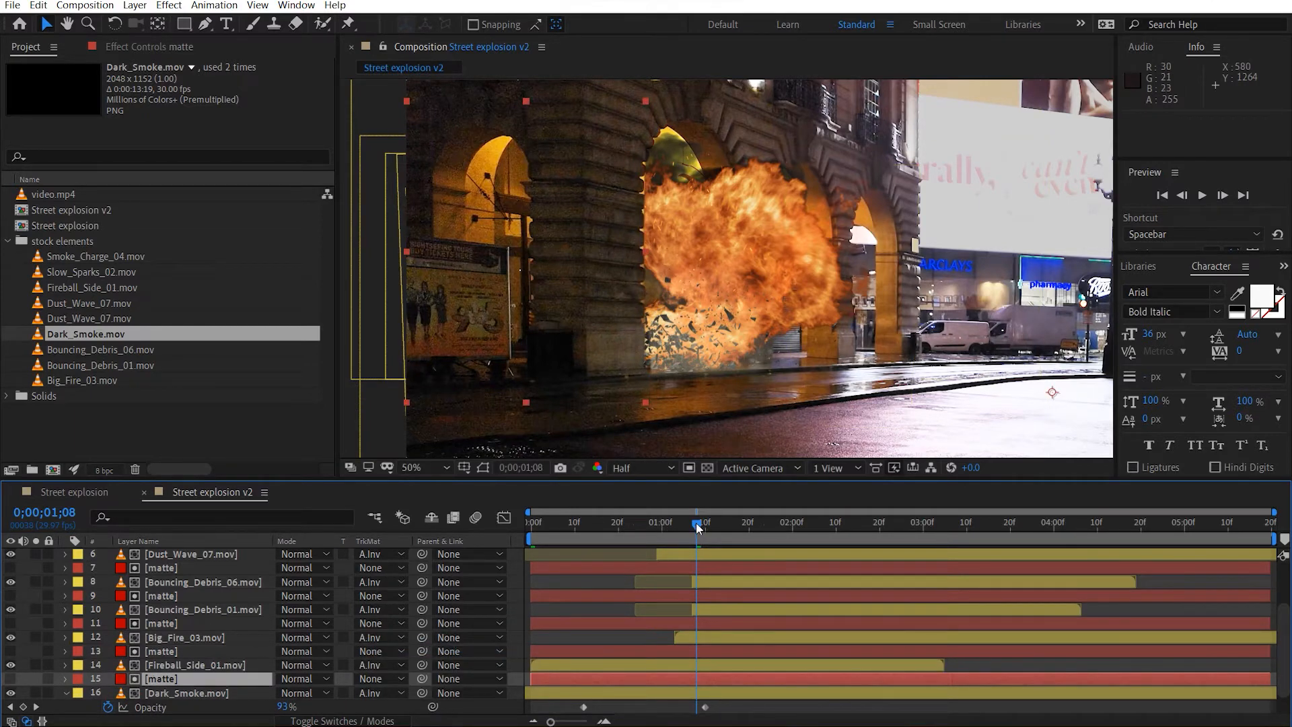
# At 0;00;03;16, rotate Dark_Smoke.mov by 15° and reposition it to about 966, 504 so the smoke rises over the fire.
pyautogui.moveTo(714, 525); pyautogui.dragTo(992, 515)
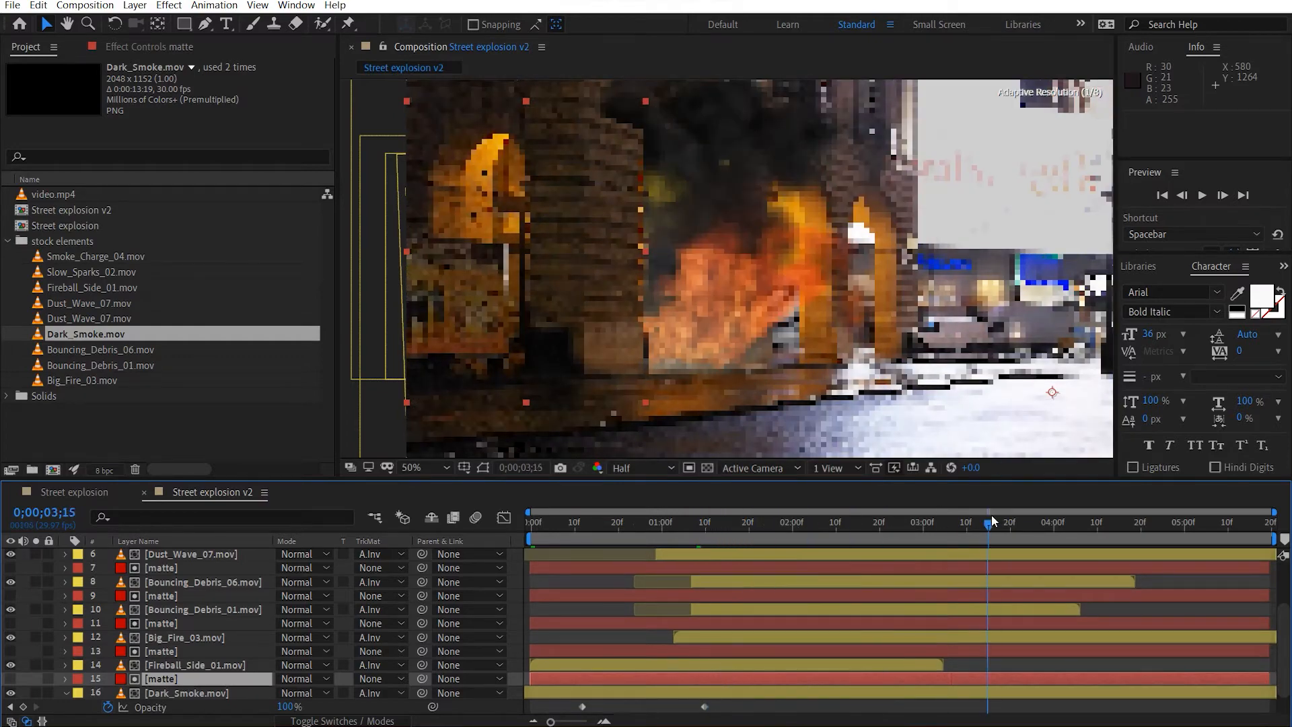
pyautogui.moveTo(610, 168); pyautogui.dragTo(653, 271)
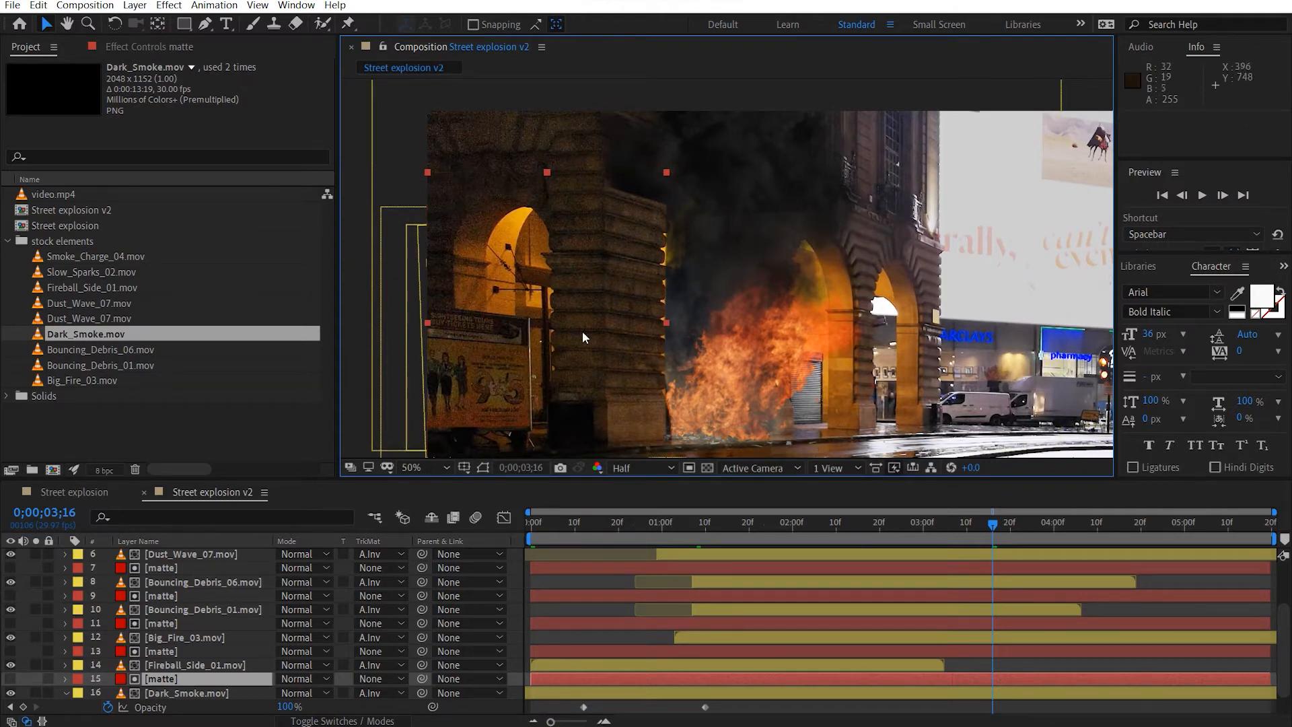
pyautogui.click(751, 259)
pyautogui.click(191, 694)
pyautogui.press('r')
pyautogui.moveTo(299, 706); pyautogui.dragTo(310, 706)
pyautogui.moveTo(770, 342); pyautogui.dragTo(806, 337)
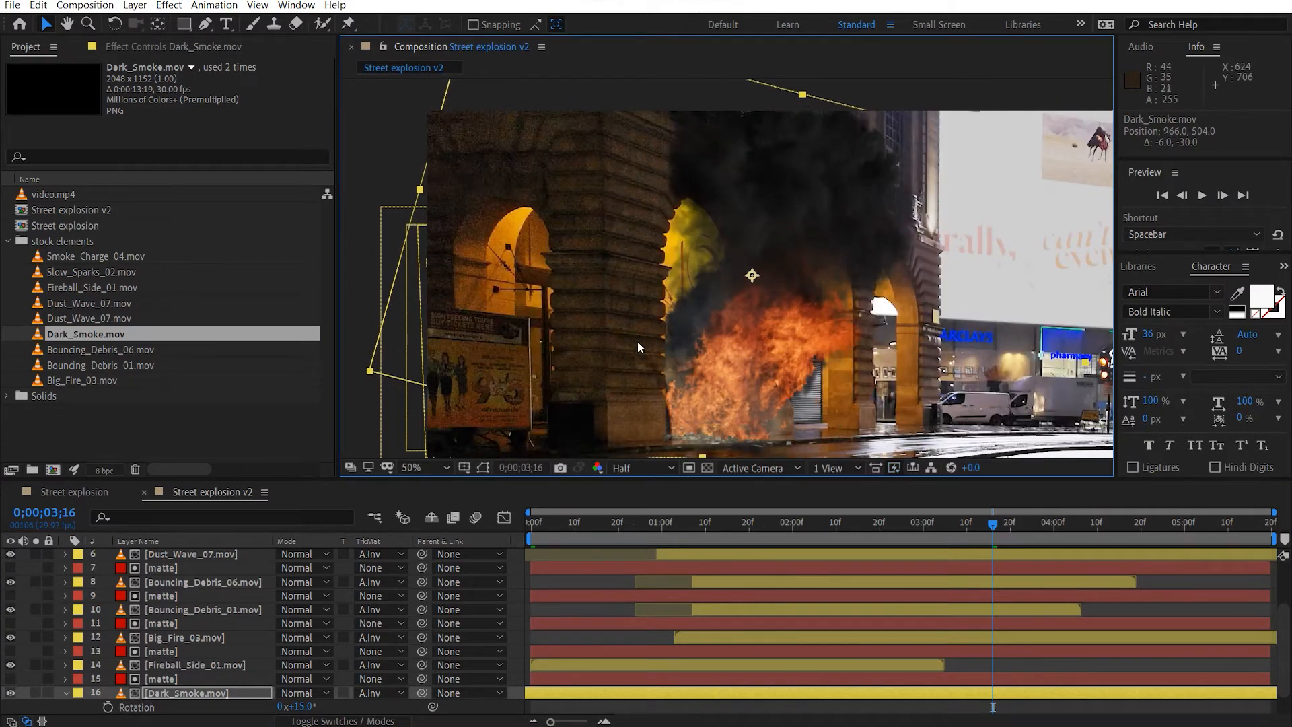
# Play Street explosion v2 from the first frame to check the matted, tilted smoke in the full composite.
pyautogui.moveTo(739, 381); pyautogui.dragTo(677, 330)
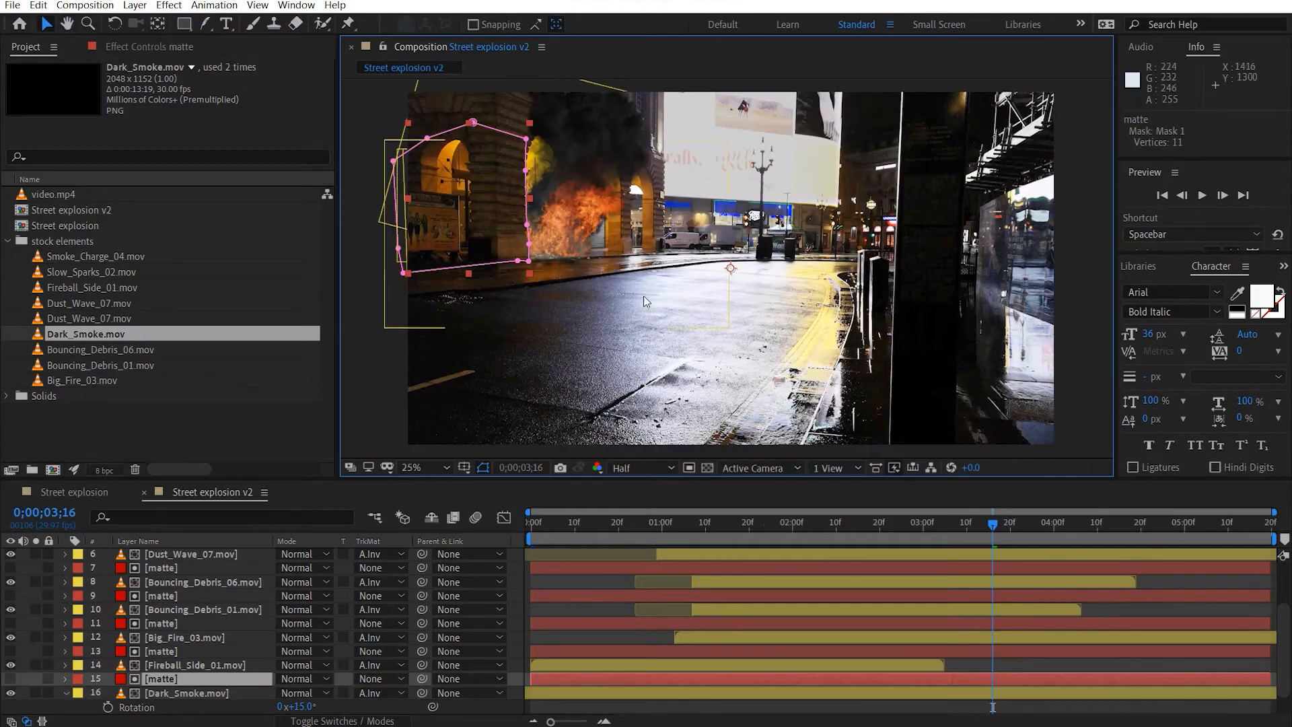
pyautogui.moveTo(674, 284); pyautogui.dragTo(789, 349)
pyautogui.scroll(2, 662, 268)
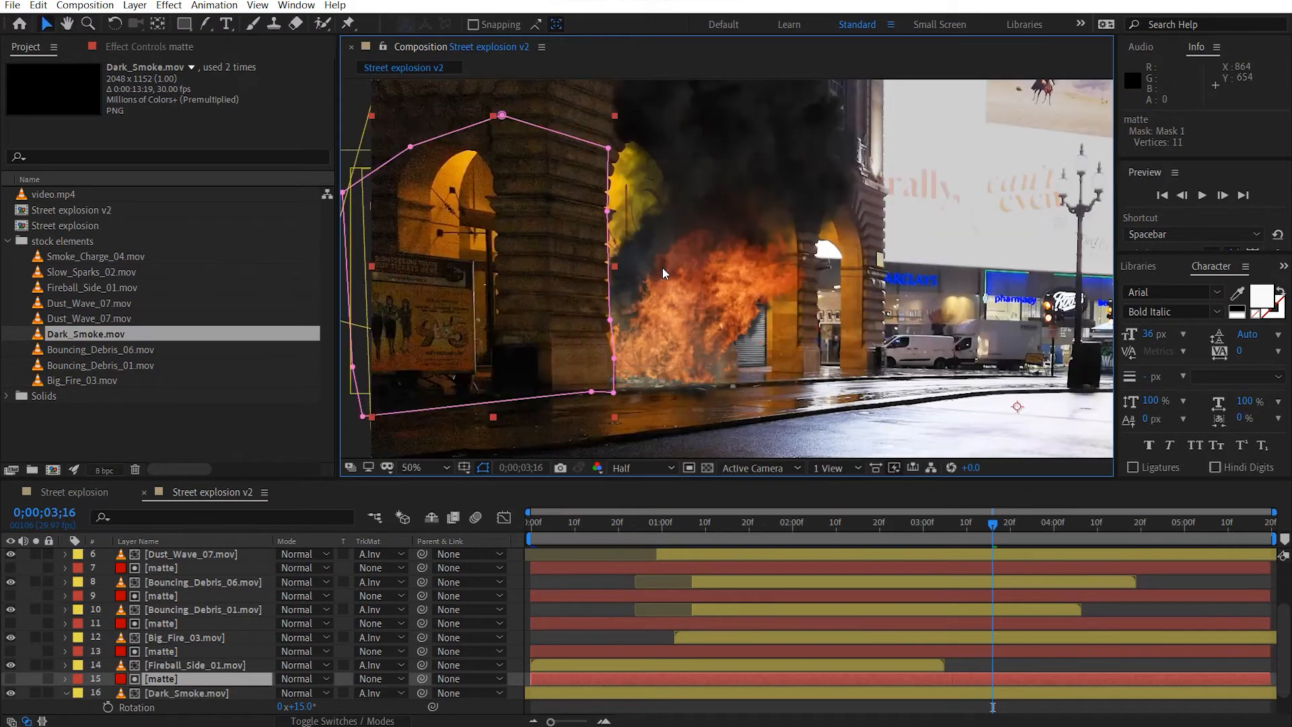
pyautogui.moveTo(594, 314); pyautogui.dragTo(543, 320)
pyautogui.scroll(2, 159, 571)
pyautogui.click(210, 495)
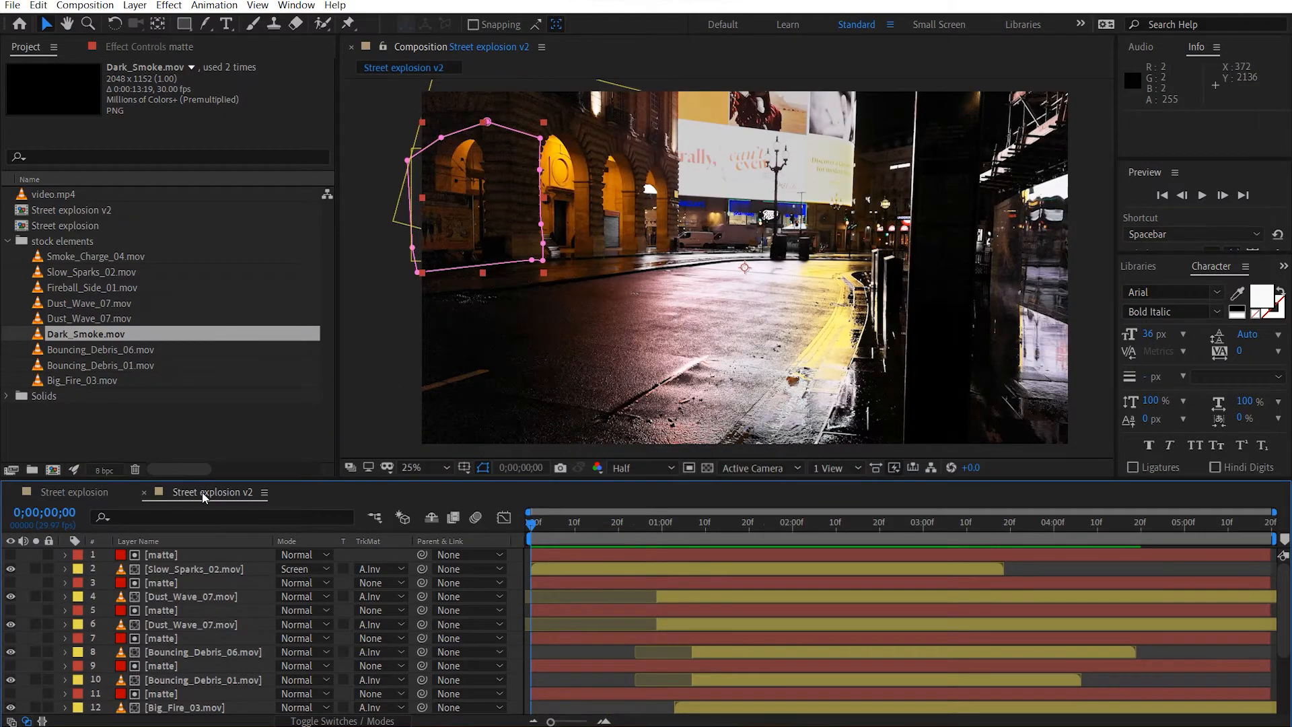
pyautogui.press('space')
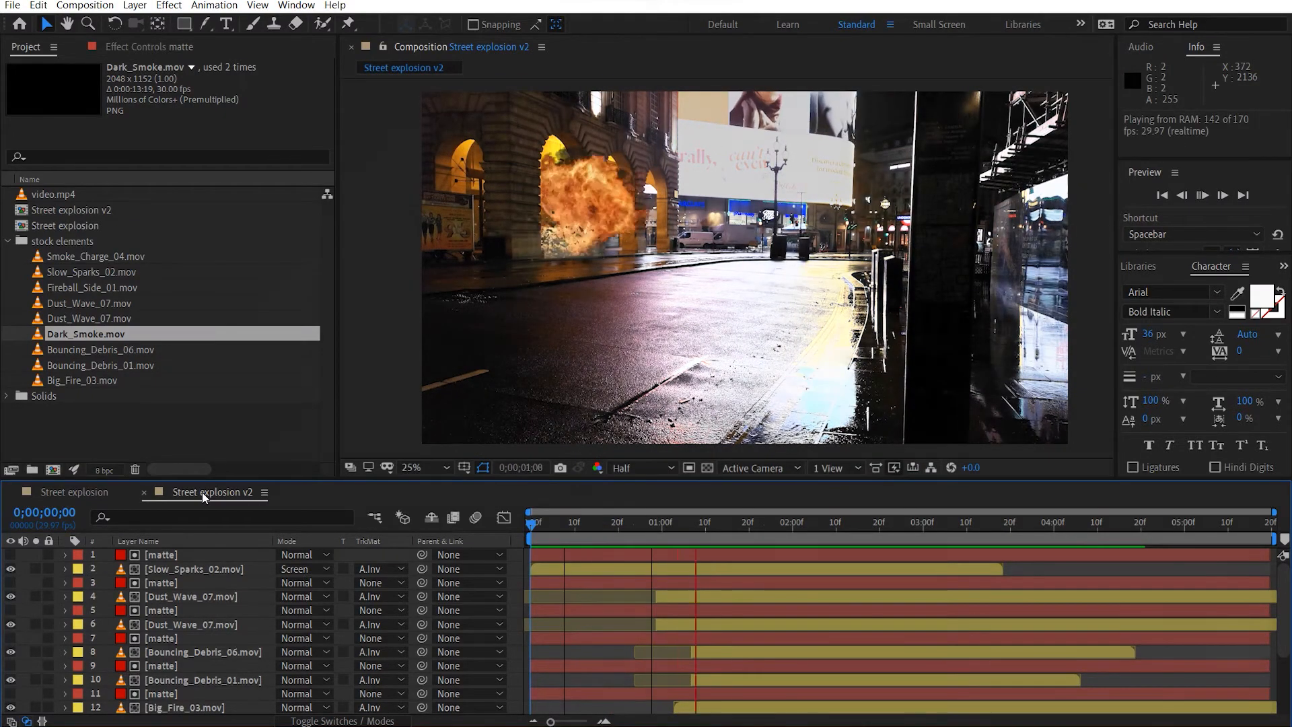
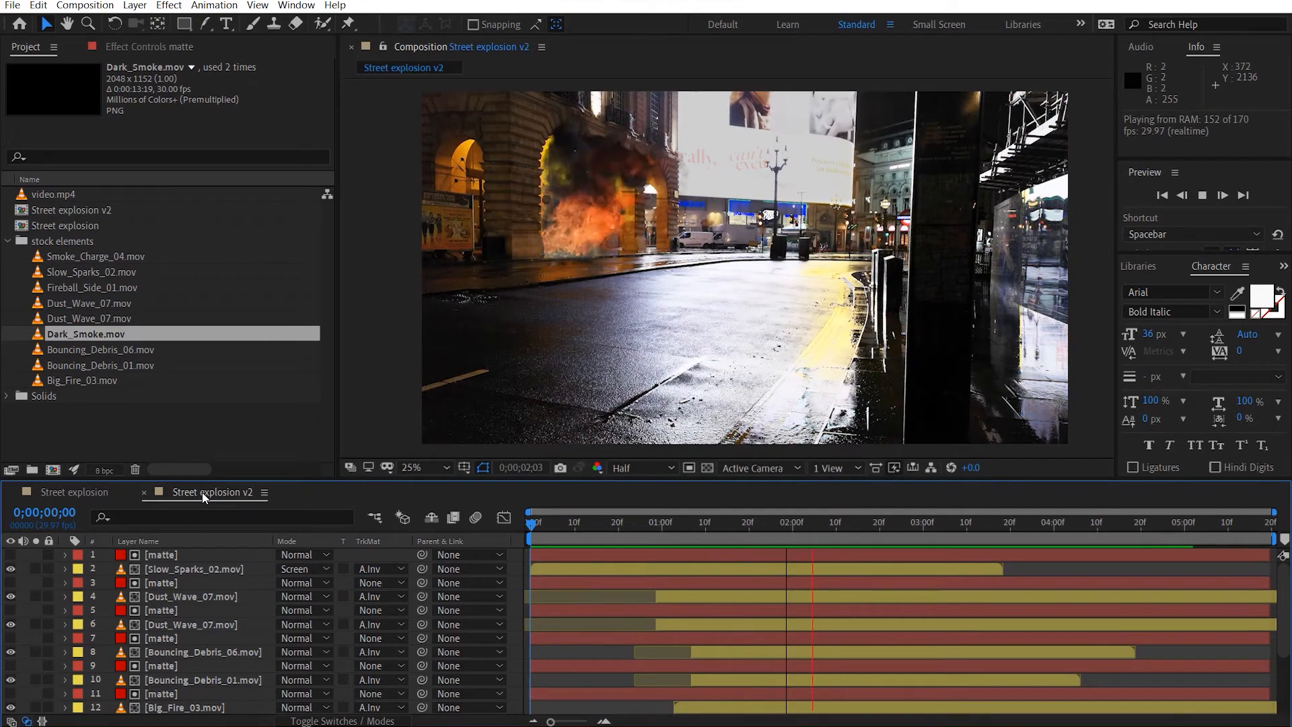
# Park the time at 0;00;00;29, reveal the opacity keyframes of Dark_Smoke.mov, and move the first keyframe there.
pyautogui.press('space')
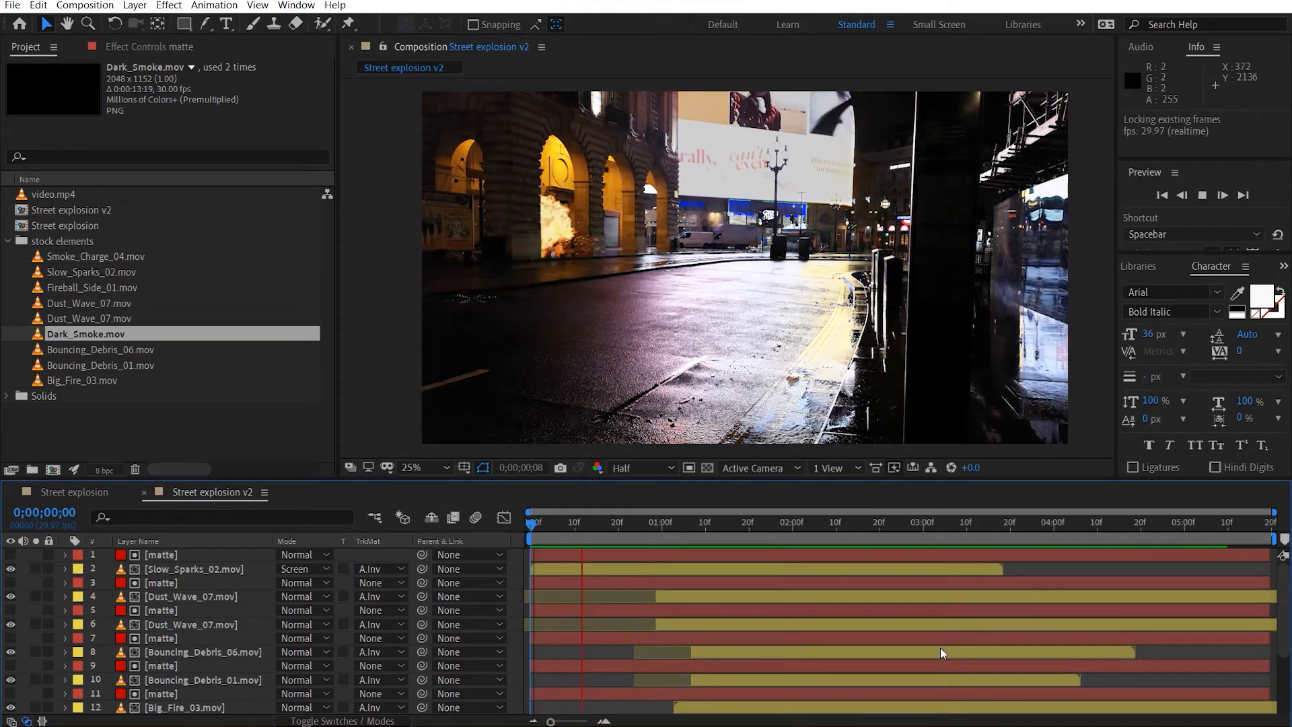
pyautogui.click(582, 568)
pyautogui.moveTo(577, 528); pyautogui.dragTo(656, 526)
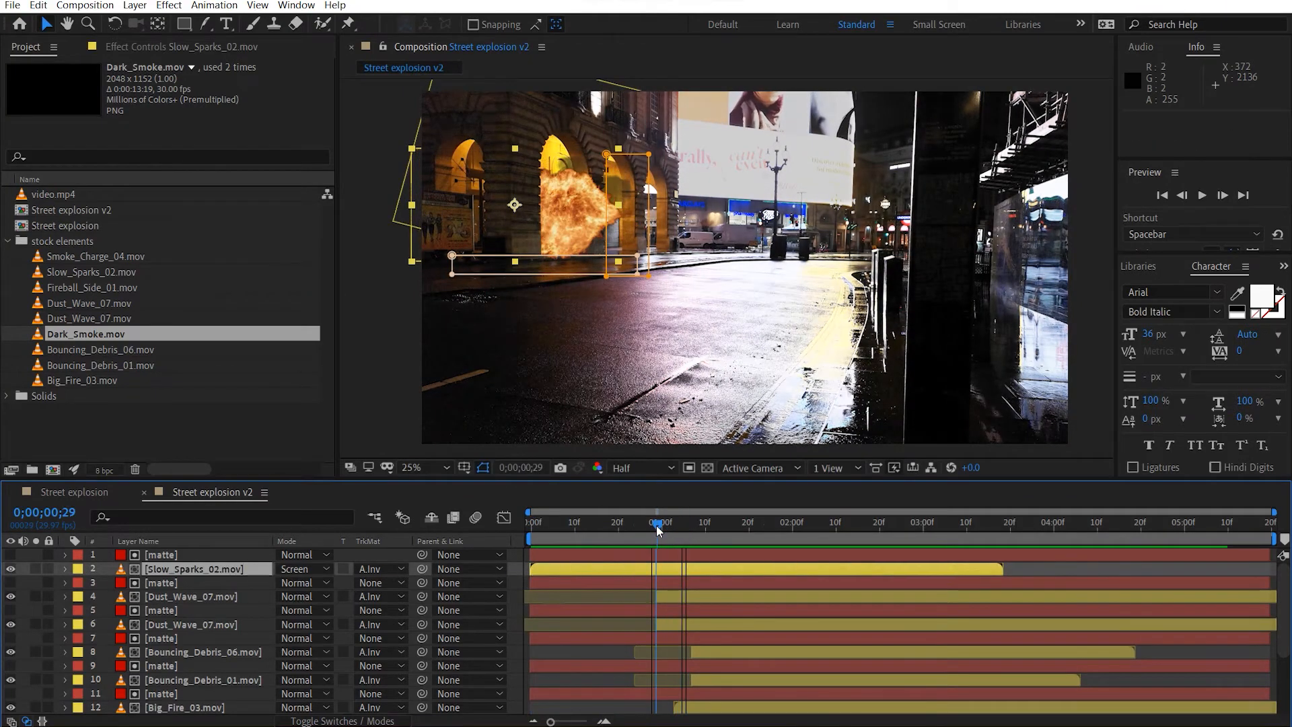
pyautogui.click(212, 708)
pyautogui.scroll(-3, 260, 629)
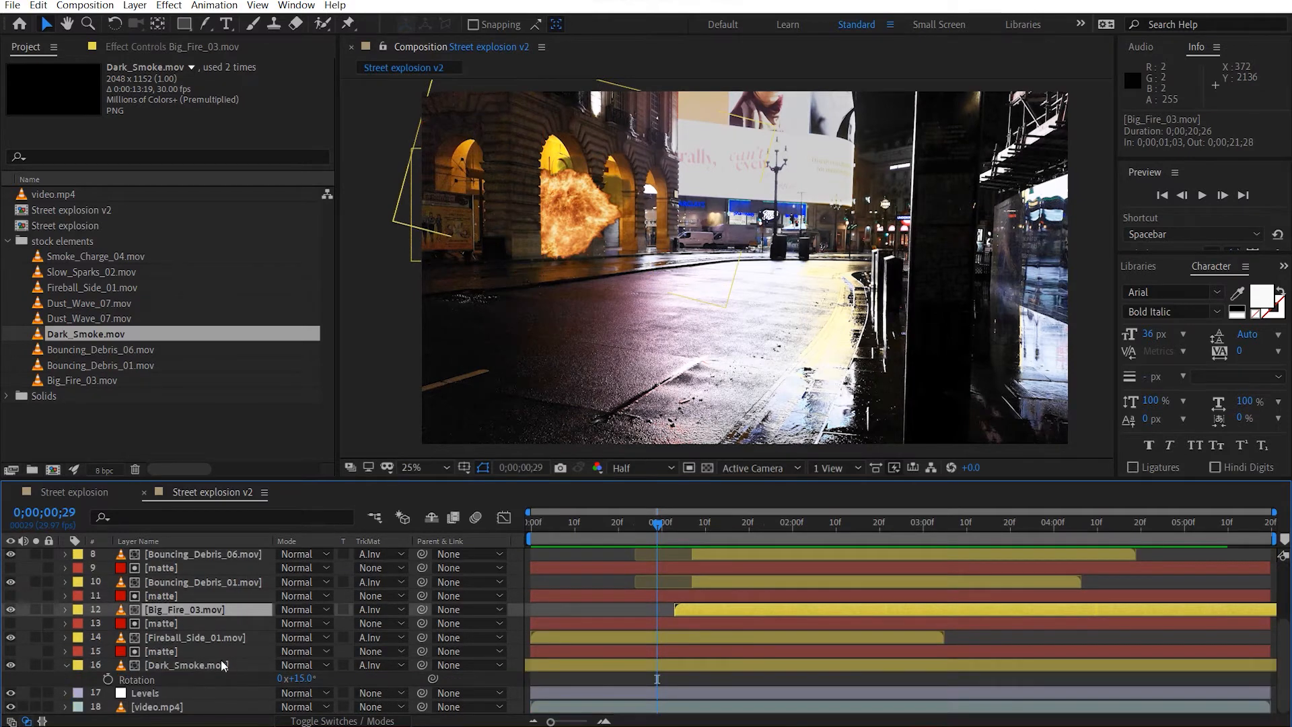
pyautogui.click(209, 665)
pyautogui.press('t')
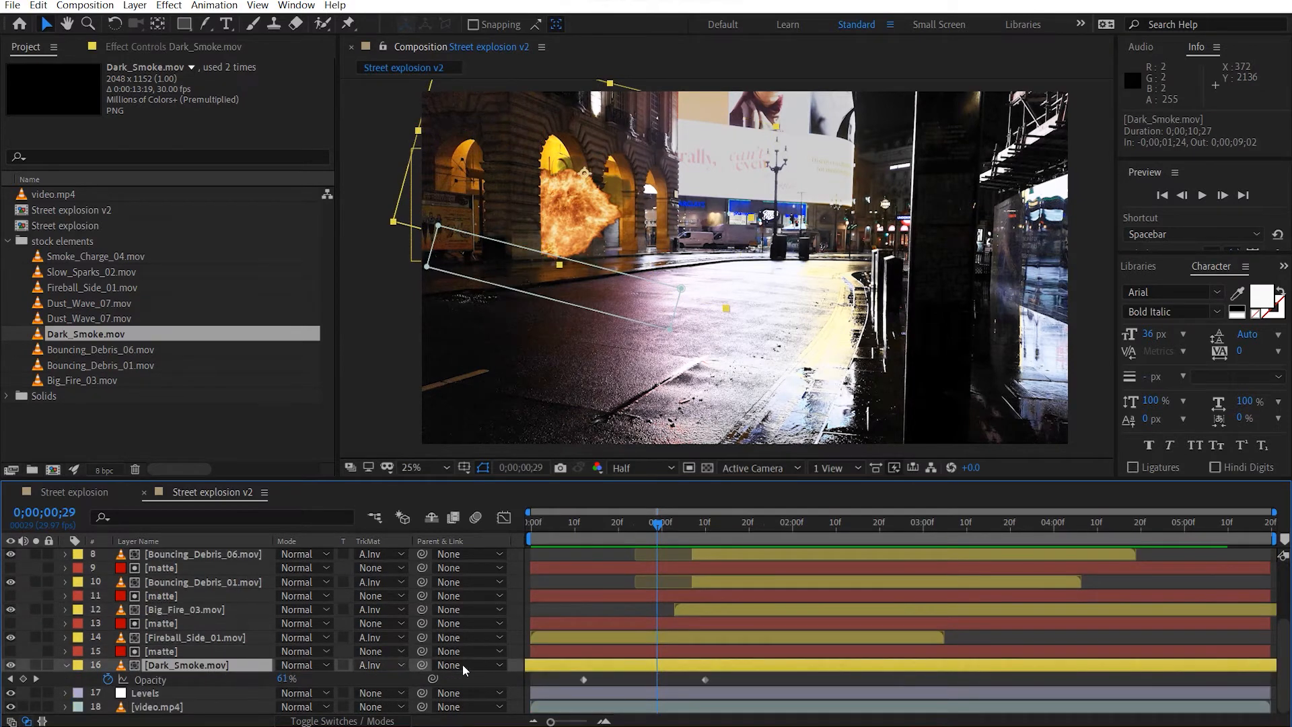
pyautogui.moveTo(584, 679); pyautogui.dragTo(658, 673)
# Delay both Dark_Smoke.mov opacity keyframes so the fade-in starts at 0;00;01;11, once the fireball has grown, then collapse the layer.
pyautogui.moveTo(658, 525); pyautogui.dragTo(698, 521)
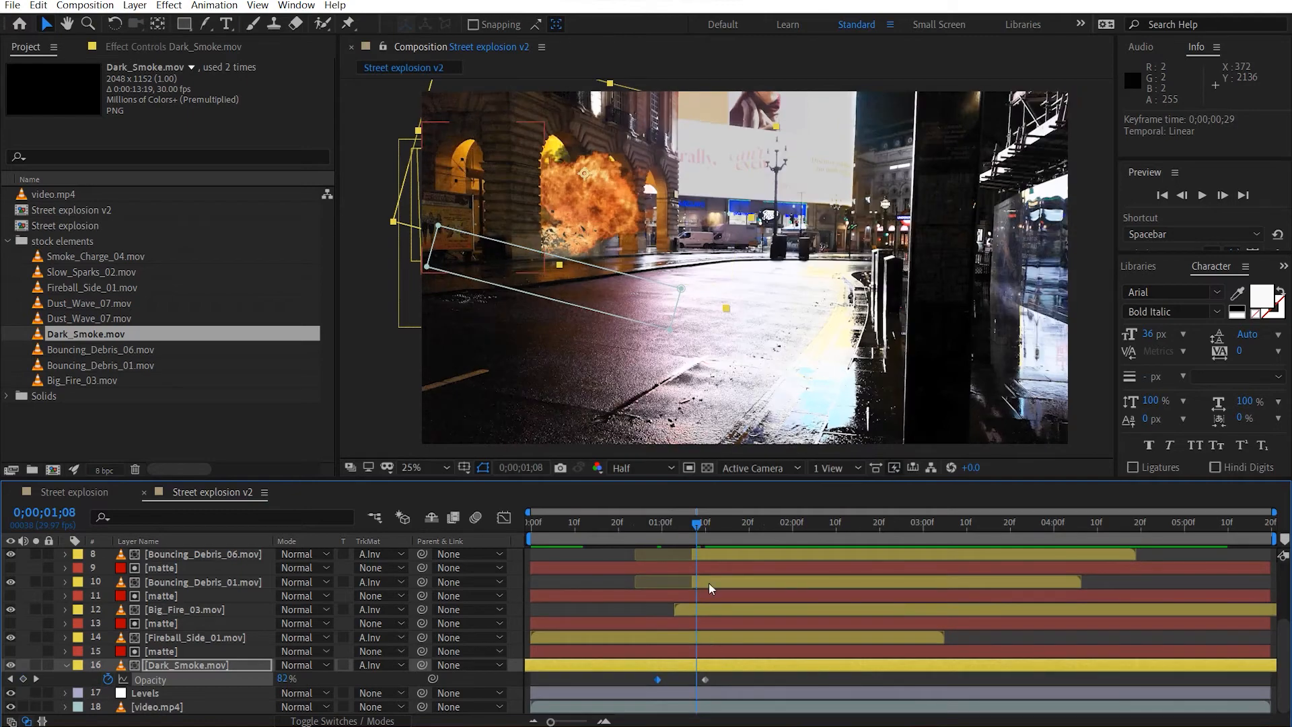
pyautogui.scroll(2, 651, 179)
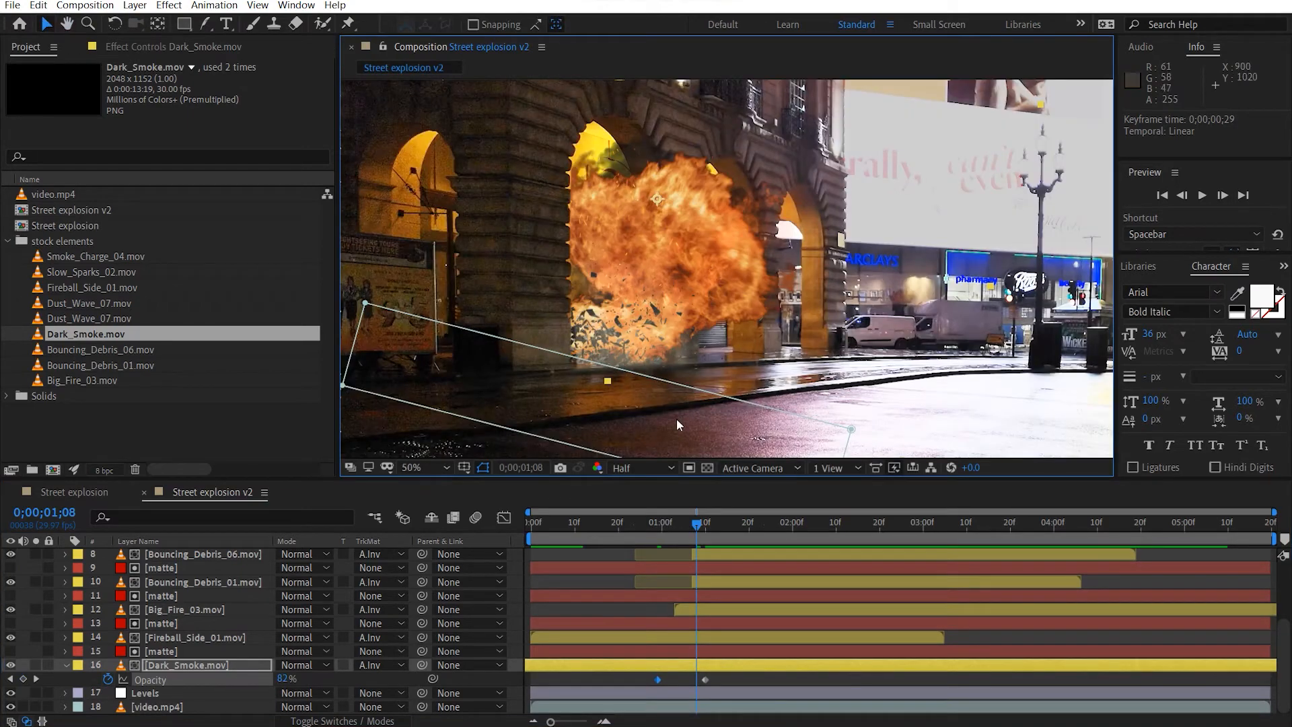
pyautogui.moveTo(702, 524); pyautogui.dragTo(733, 524)
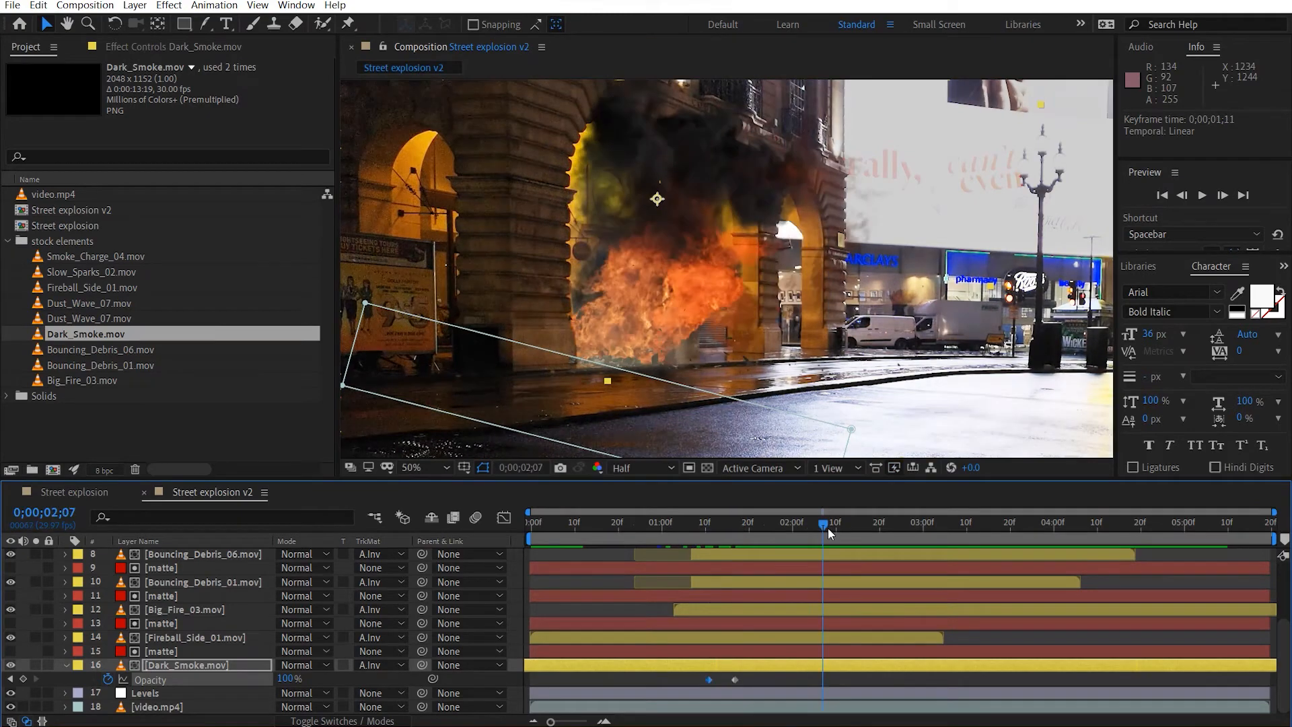
pyautogui.moveTo(828, 527); pyautogui.dragTo(705, 525)
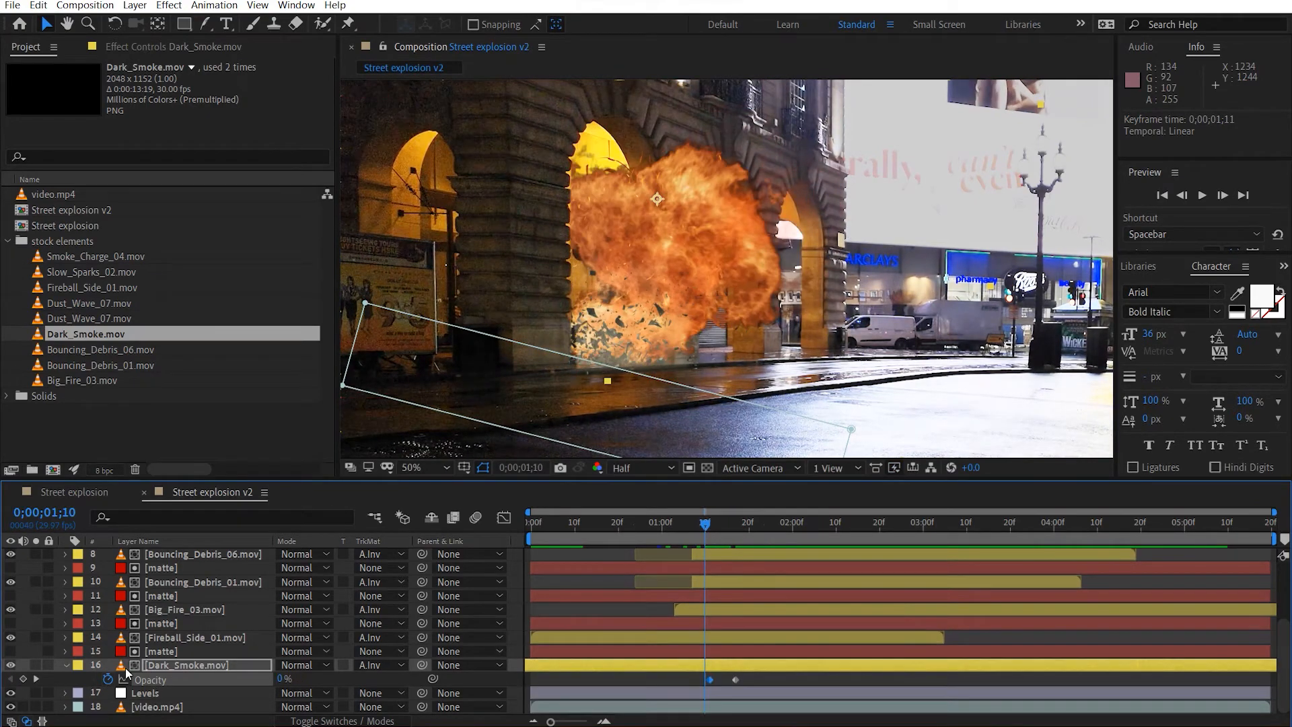
pyautogui.click(68, 665)
# Shift Bouncing_Debris_06.mov and Bouncing_Debris_01.mov 10 frames earlier, leaving the matte between them in place.
pyautogui.scroll(5, 515, 619)
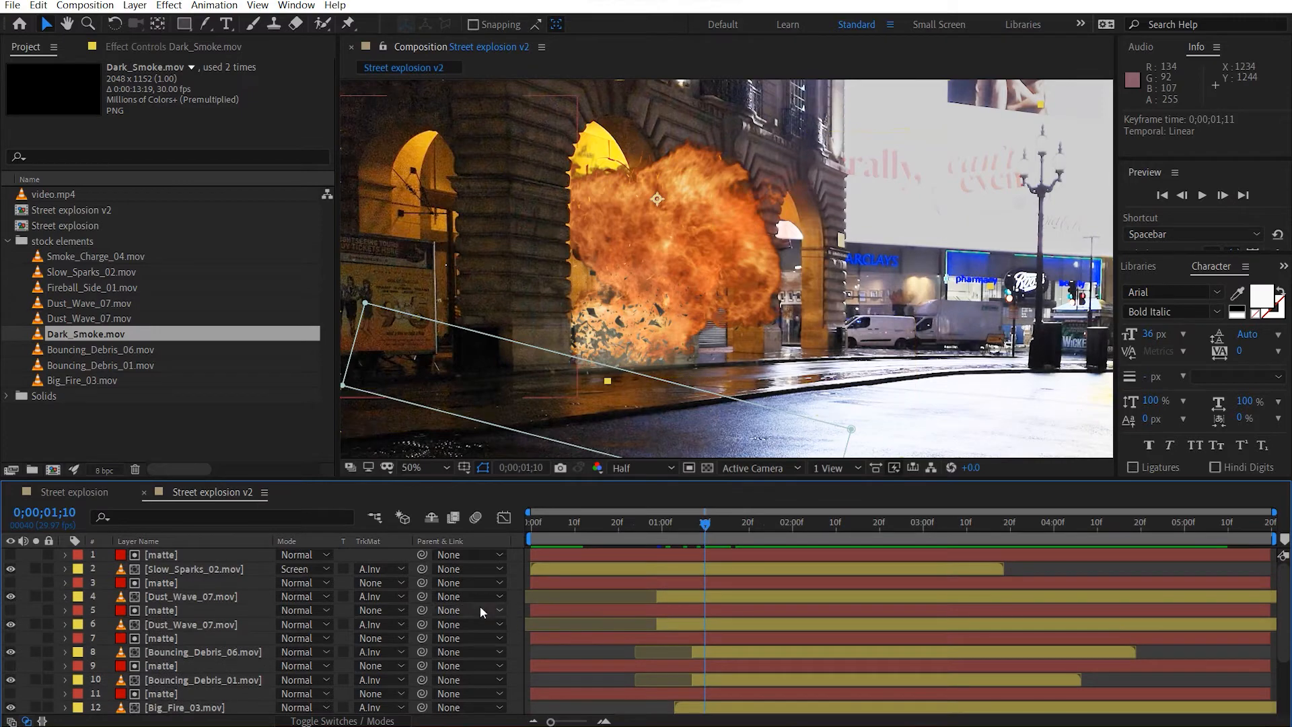
pyautogui.scroll(2, 669, 334)
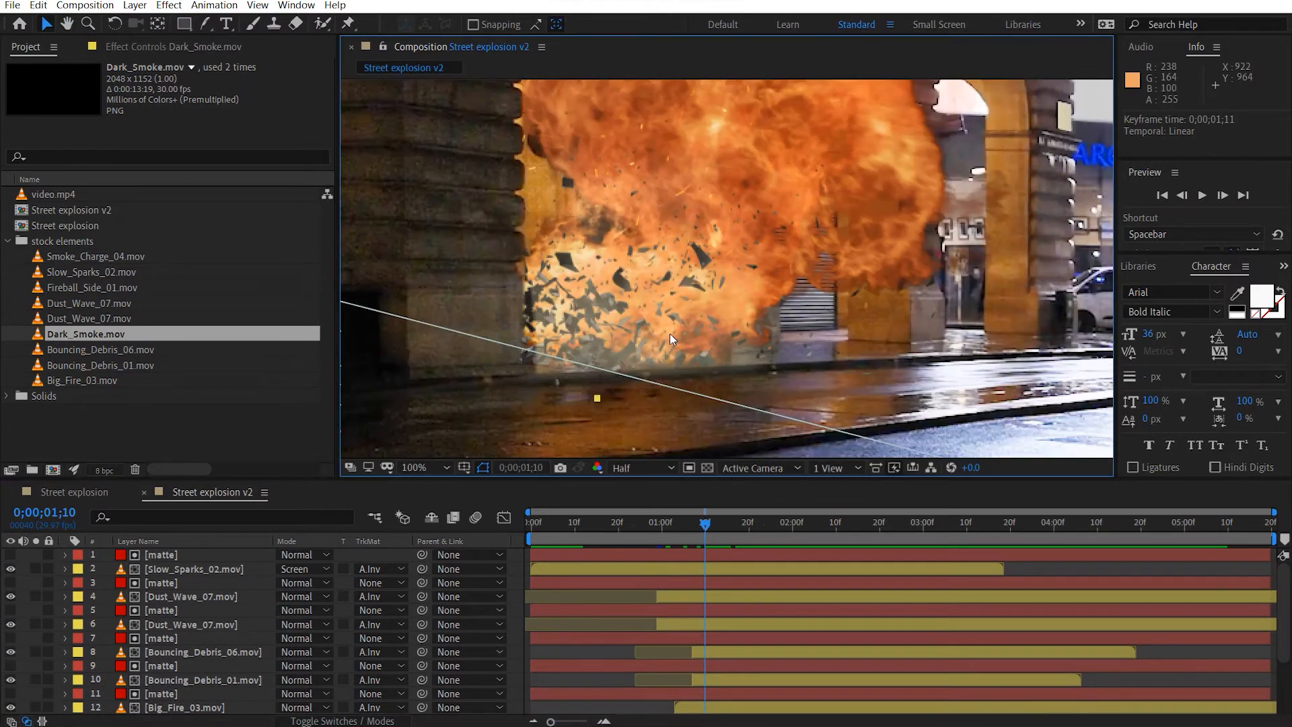
pyautogui.click(192, 625)
pyautogui.click(216, 653)
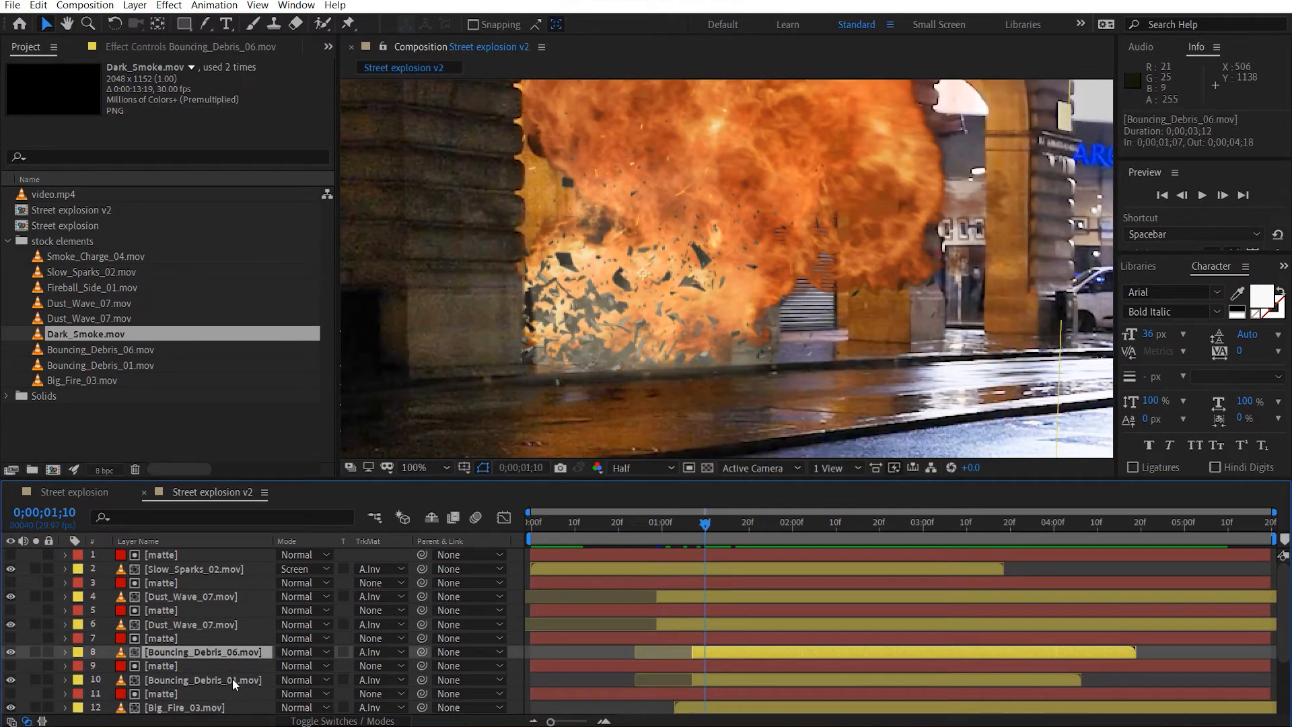
pyautogui.keyDown('shift'); pyautogui.click(234, 679); pyautogui.keyUp('shift')
pyautogui.moveTo(719, 686); pyautogui.dragTo(656, 694)
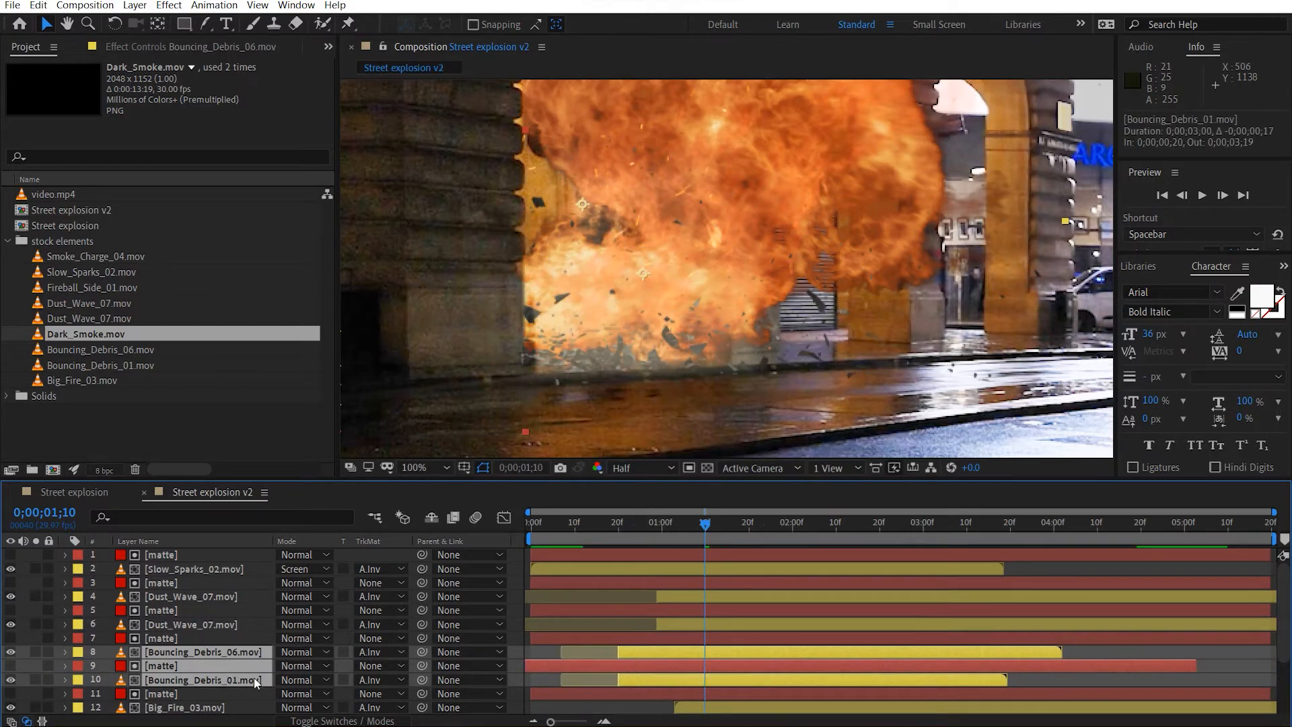
pyautogui.hotkey('ctrl', 'z')
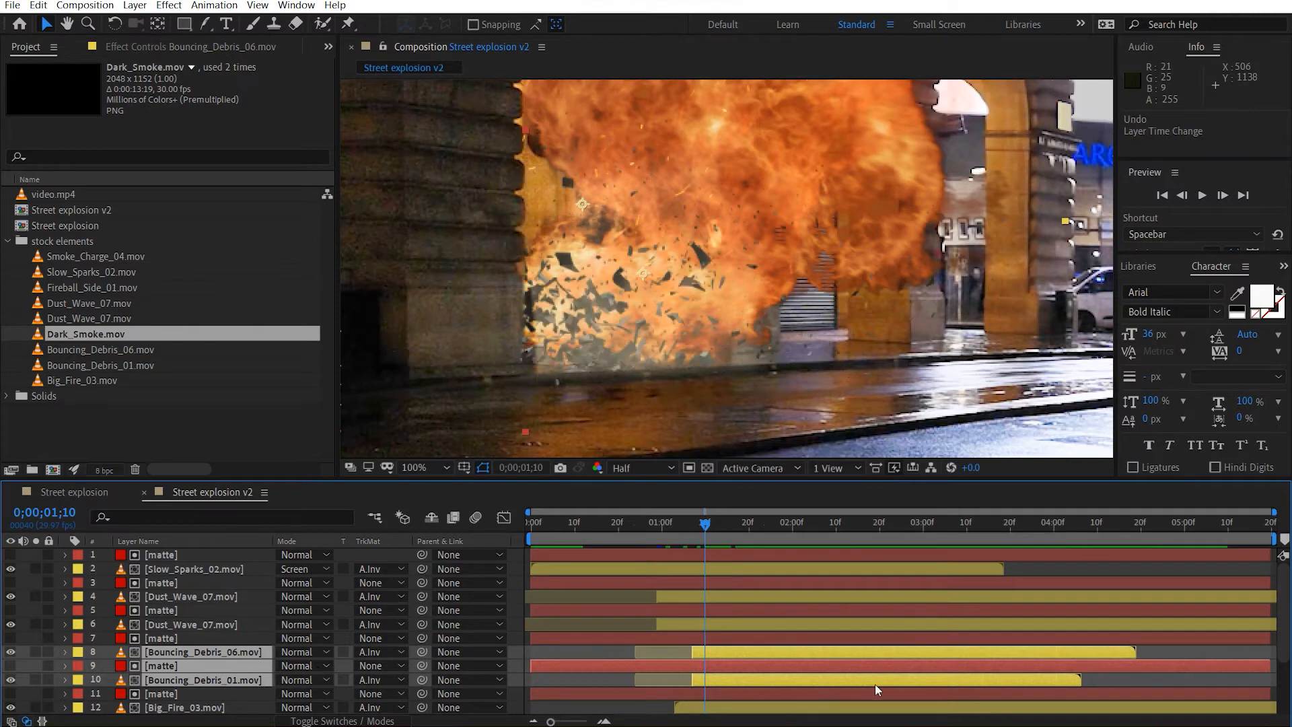
pyautogui.keyDown('ctrl'); pyautogui.click(204, 666); pyautogui.keyUp('ctrl')
pyautogui.moveTo(748, 652); pyautogui.dragTo(705, 660)
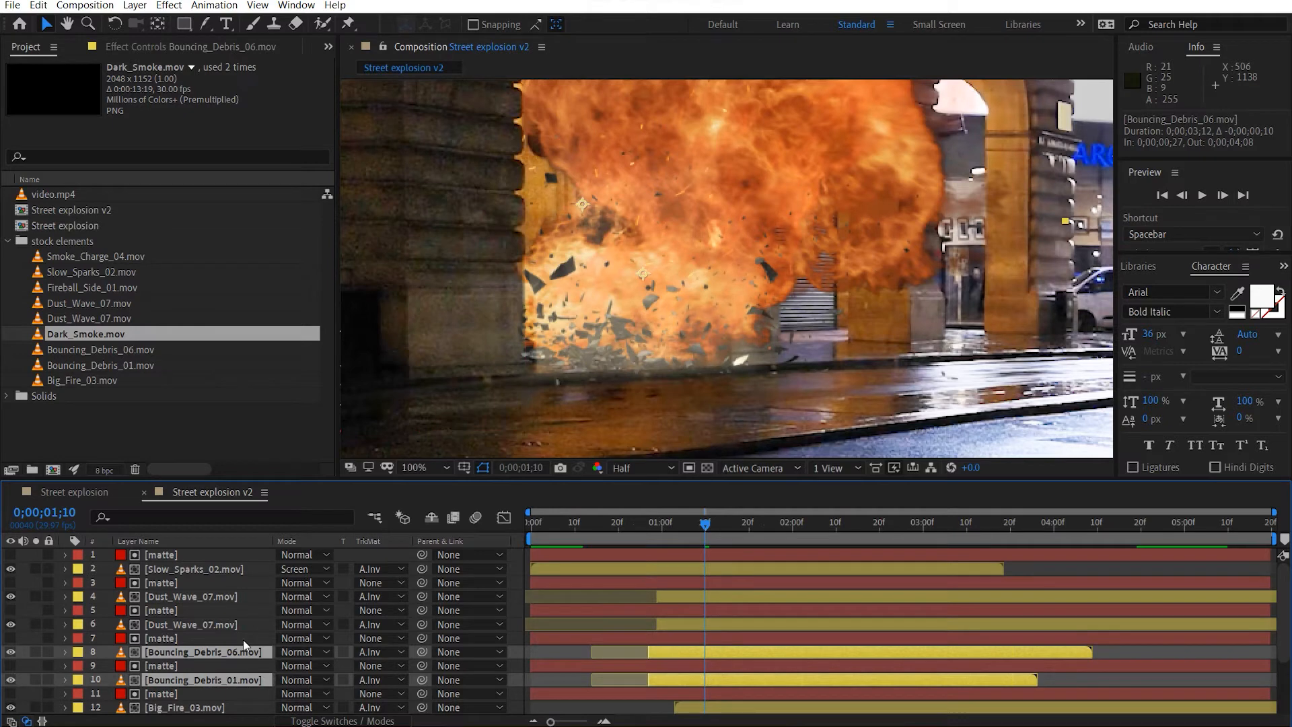
# Enlarge Bouncing_Debris_06.mov to 118% and Bouncing_Debris_01.mov to 88%, and reposition them together with Bouncing_Debris_06.mov at about 842, 796.5.
pyautogui.moveTo(616, 323)
pyautogui.mouseDown()
pyautogui.moveTo(576, 312)
pyautogui.moveTo(607, 323)
pyautogui.mouseUp()
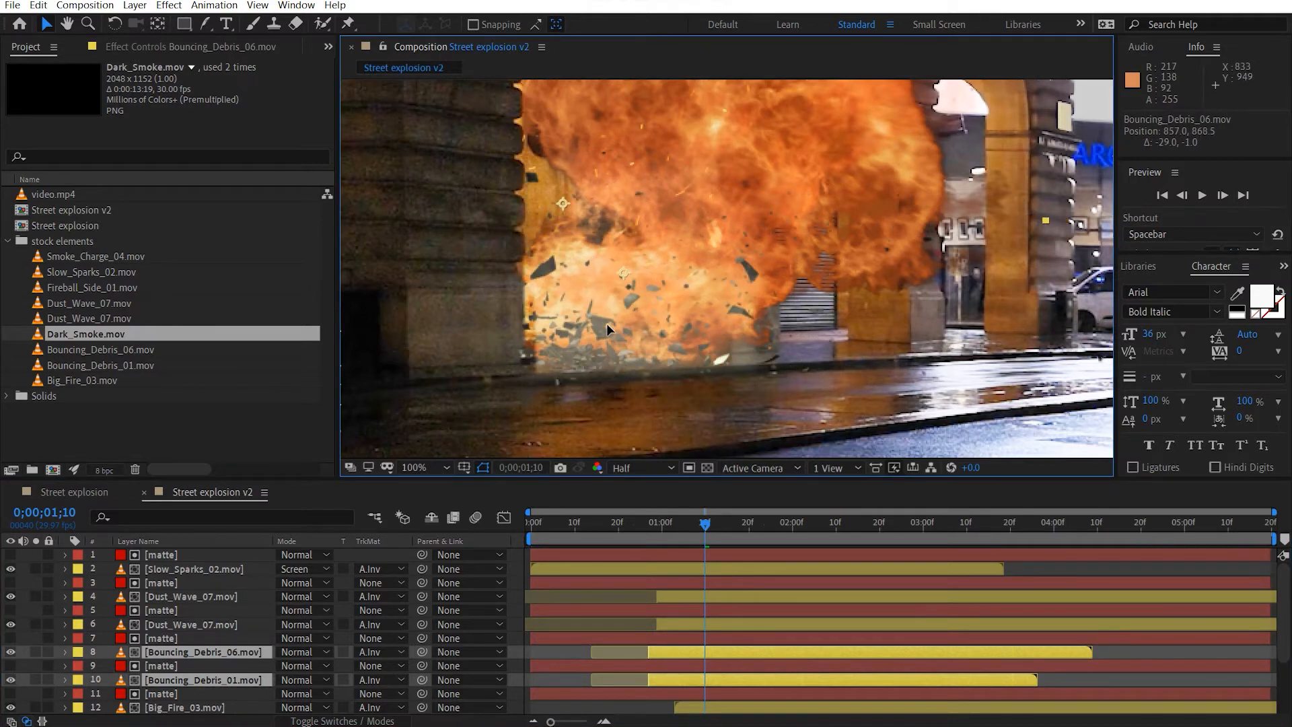
pyautogui.press('s')
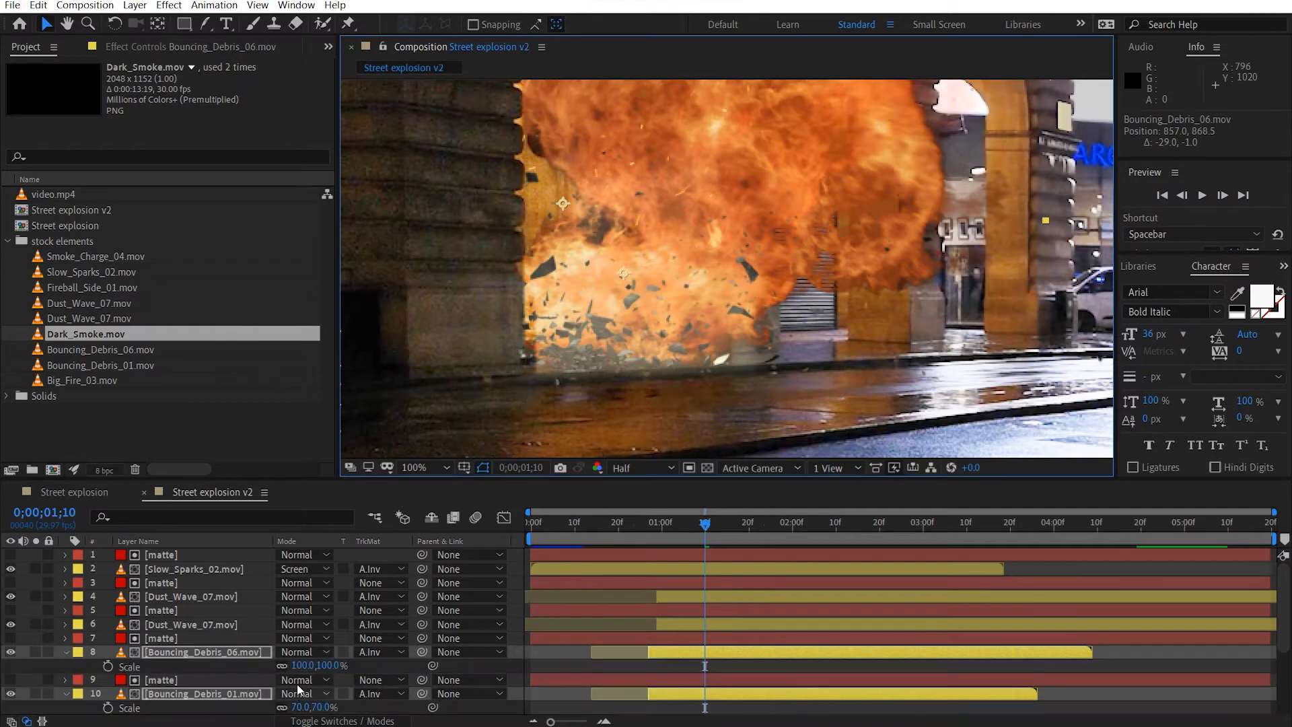
pyautogui.moveTo(303, 667); pyautogui.dragTo(315, 665)
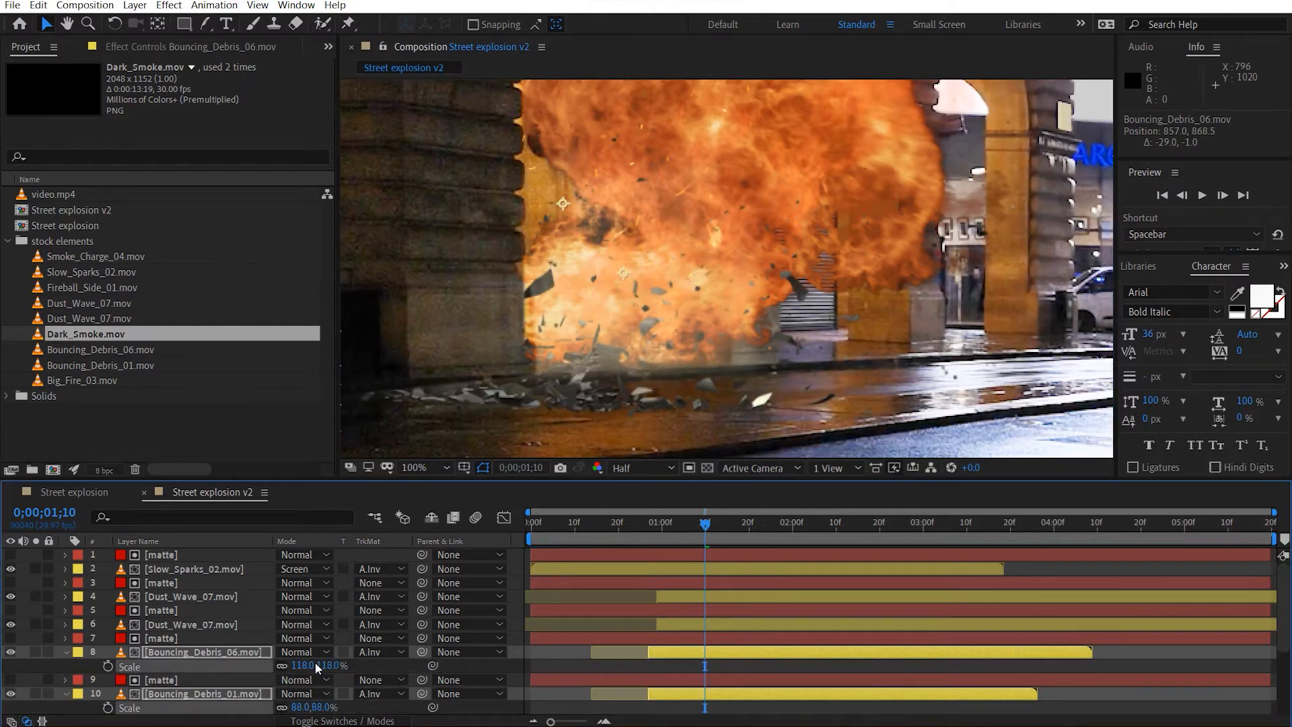
pyautogui.moveTo(726, 349); pyautogui.dragTo(710, 334)
pyautogui.scroll(-2, 684, 361)
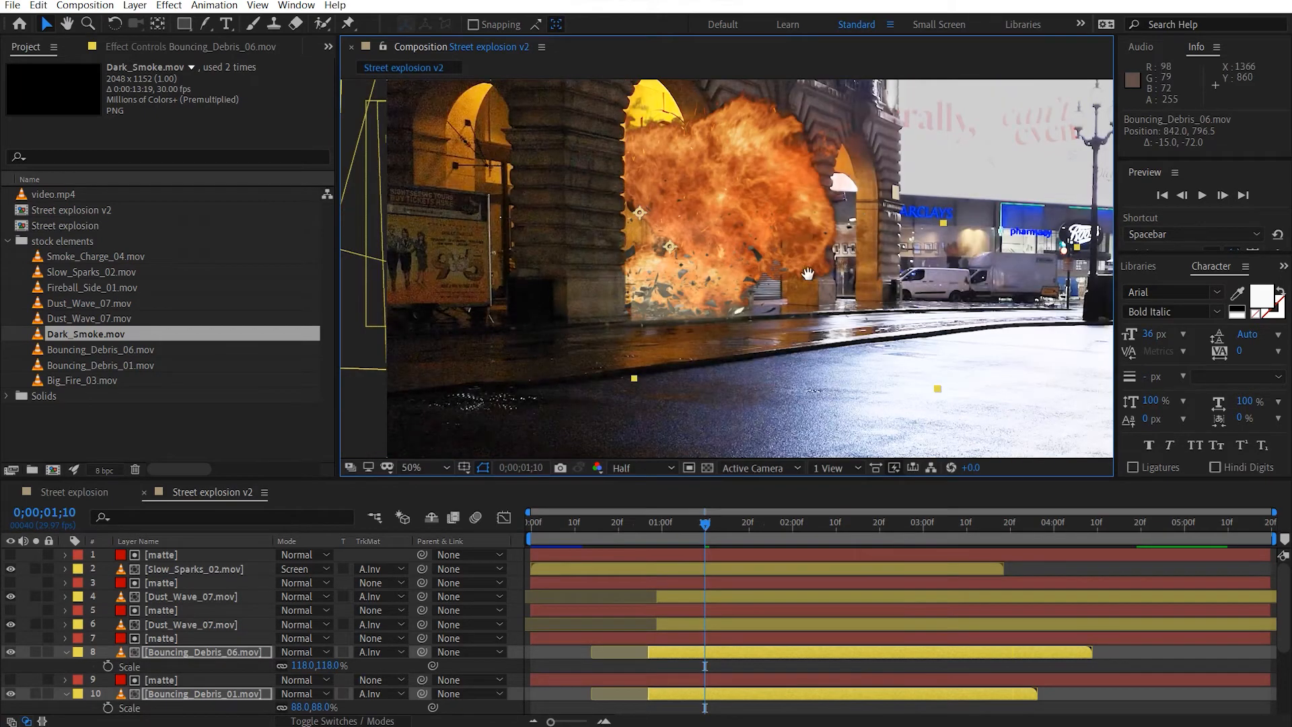
pyautogui.scroll(-2, 651, 317)
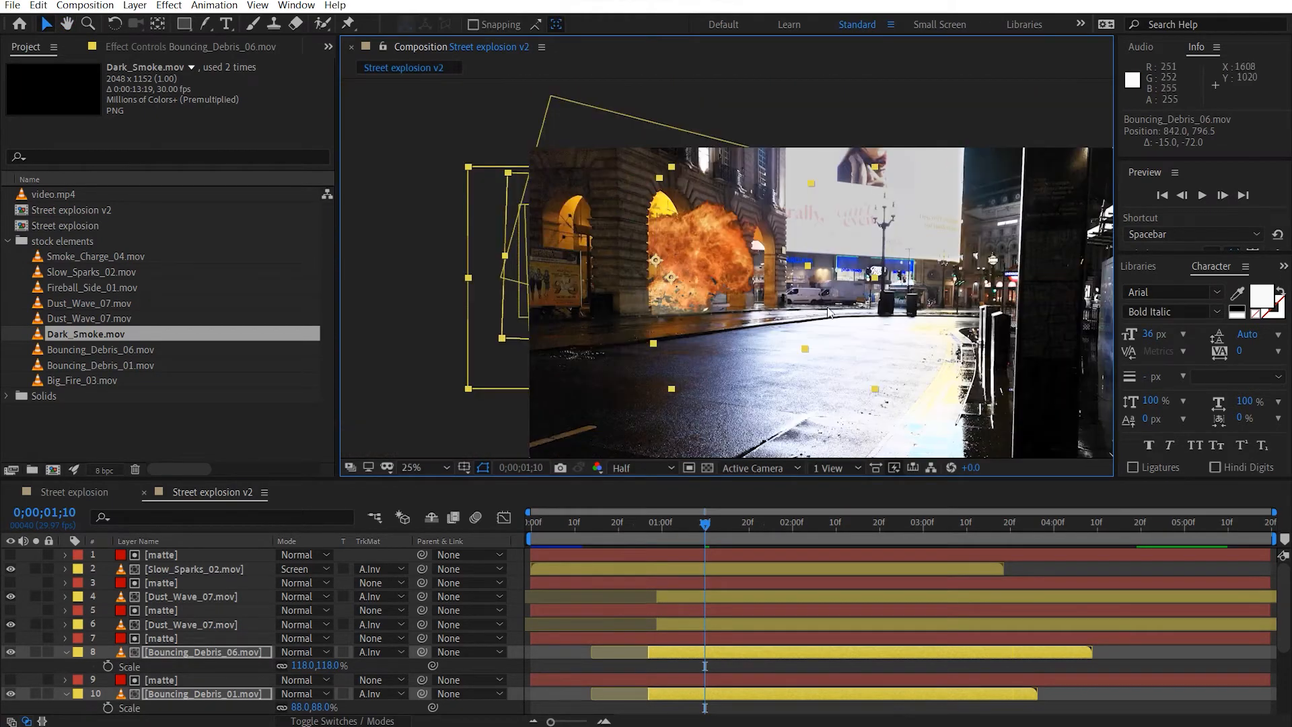
# Apply a Time Stretch of 120% to Slow_Sparks_02.mov, held at the layer in-point.
pyautogui.click(203, 568)
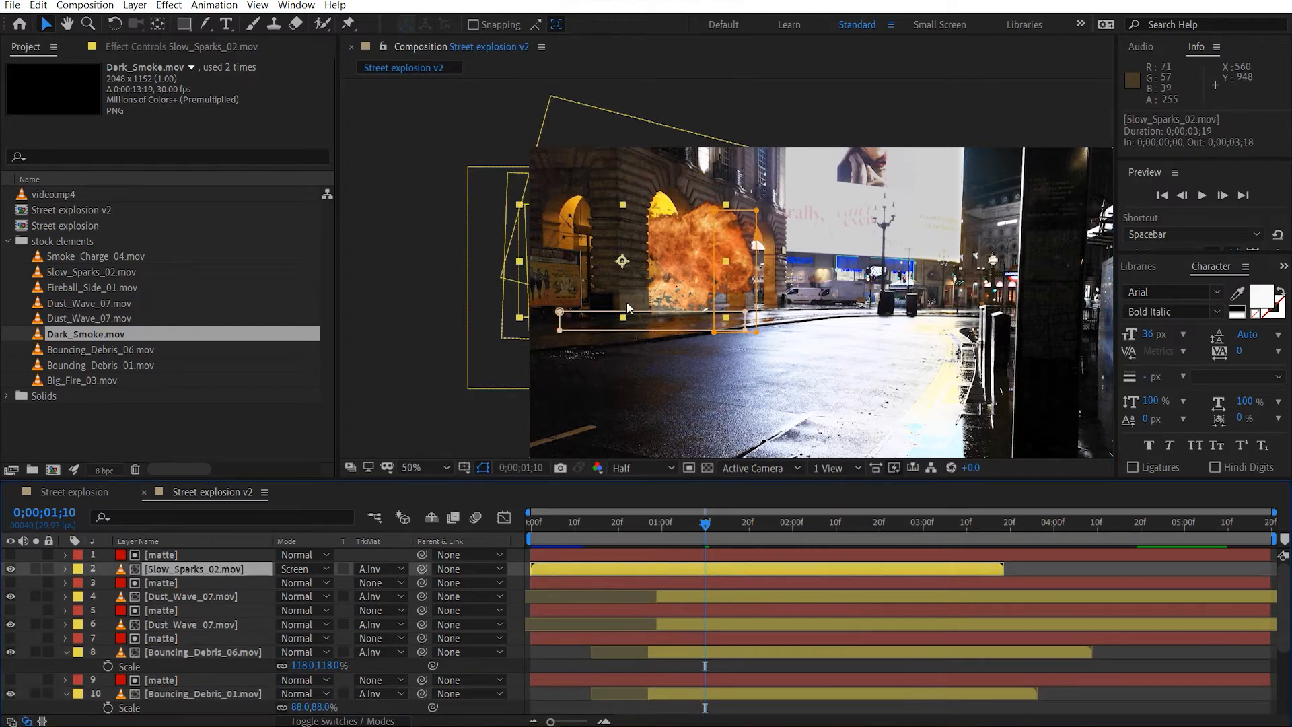
pyautogui.press('/')
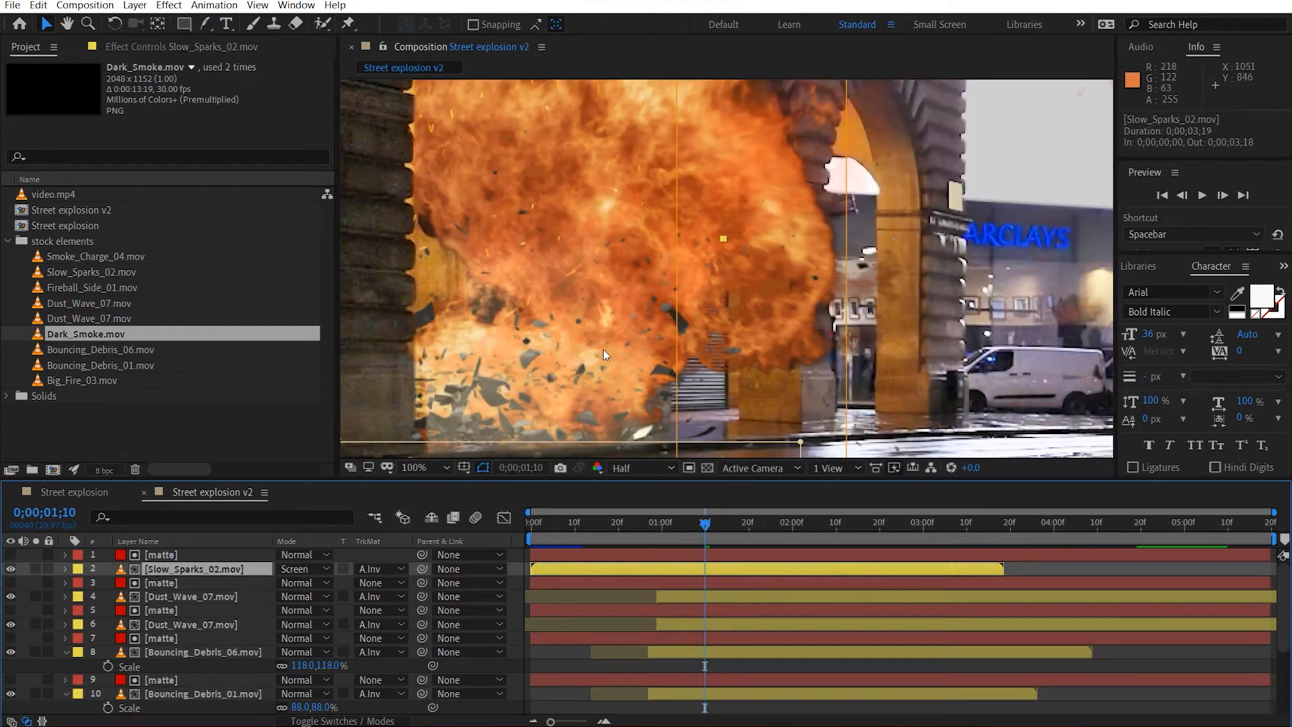
pyautogui.press('t')
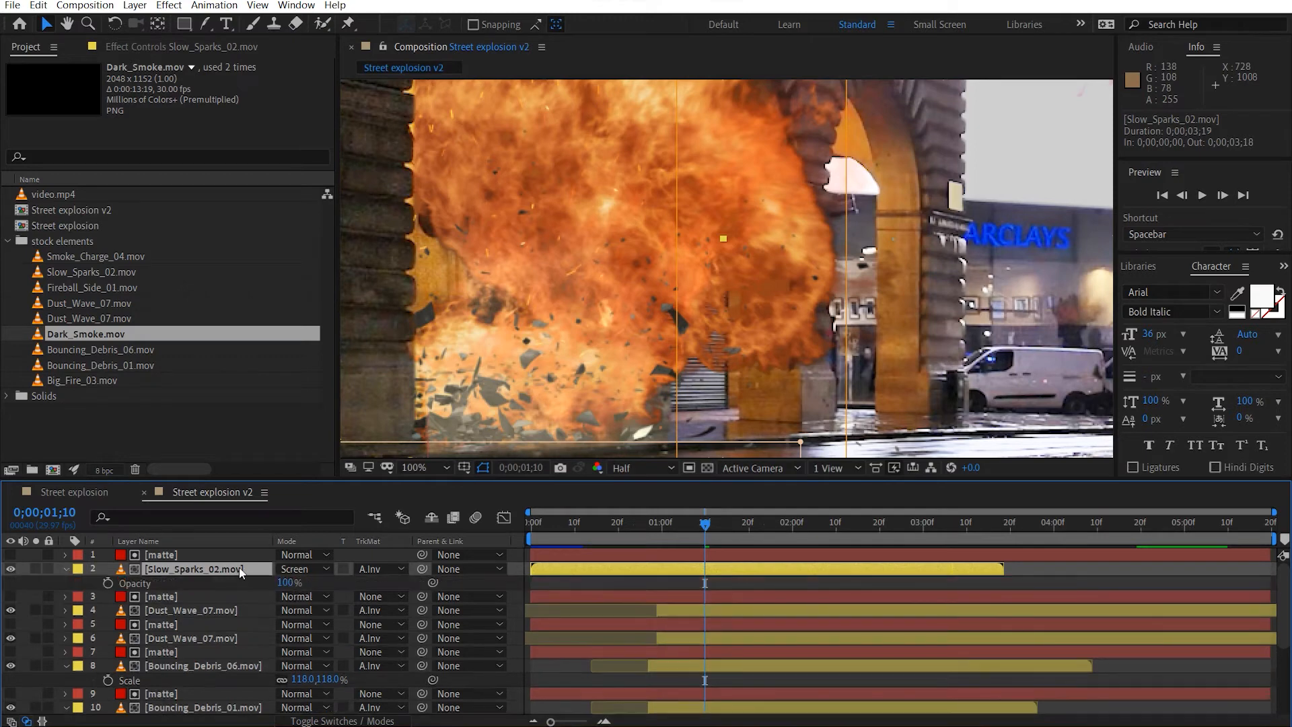
pyautogui.rightClick(239, 570)
pyautogui.moveTo(301, 247)
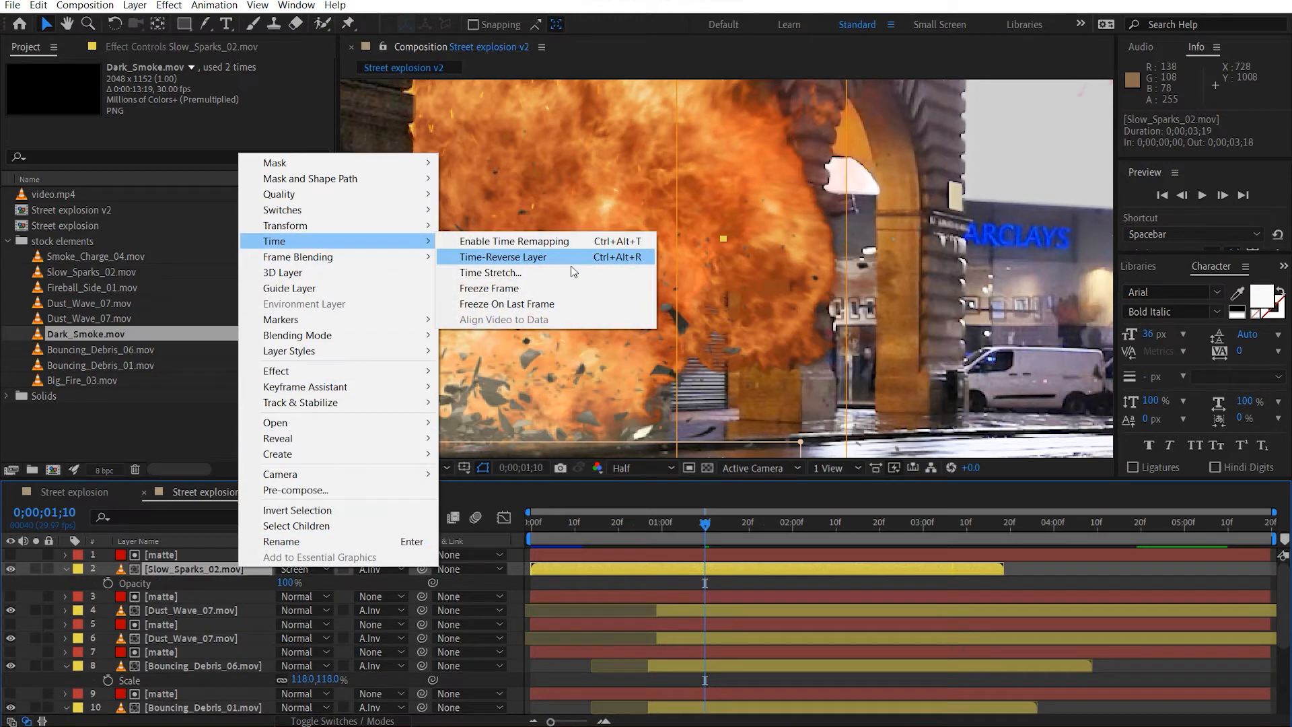
pyautogui.click(475, 272)
pyautogui.write('120')
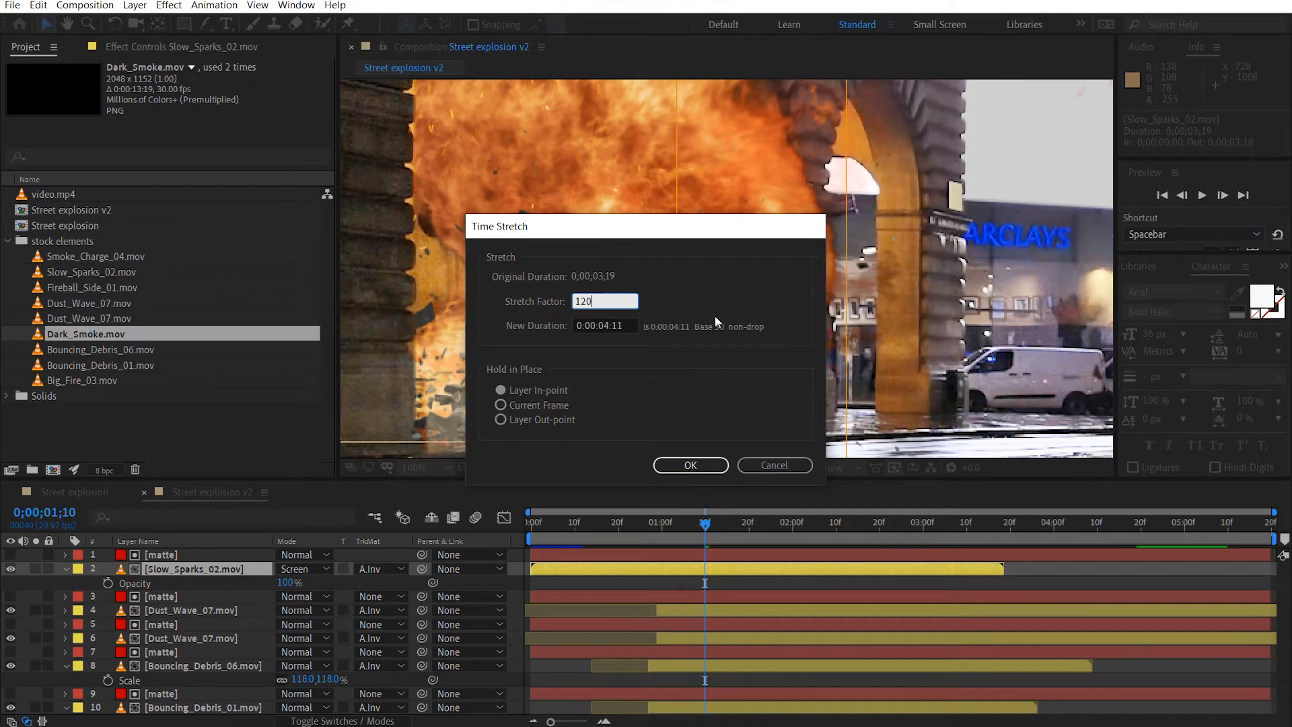
pyautogui.press('Return')
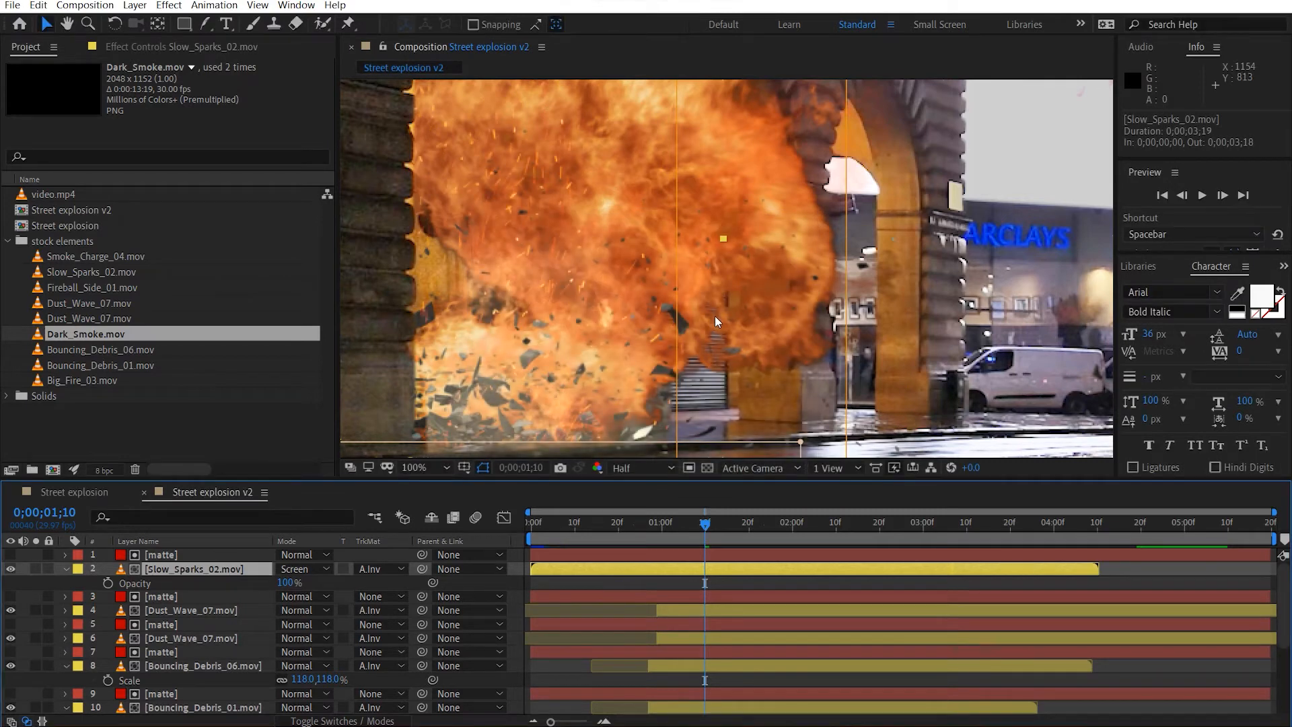
# At 0;00;03;14, create two adjustment layers and place both at the top of the Street explosion v2 layer stack.
pyautogui.moveTo(769, 520); pyautogui.dragTo(983, 524)
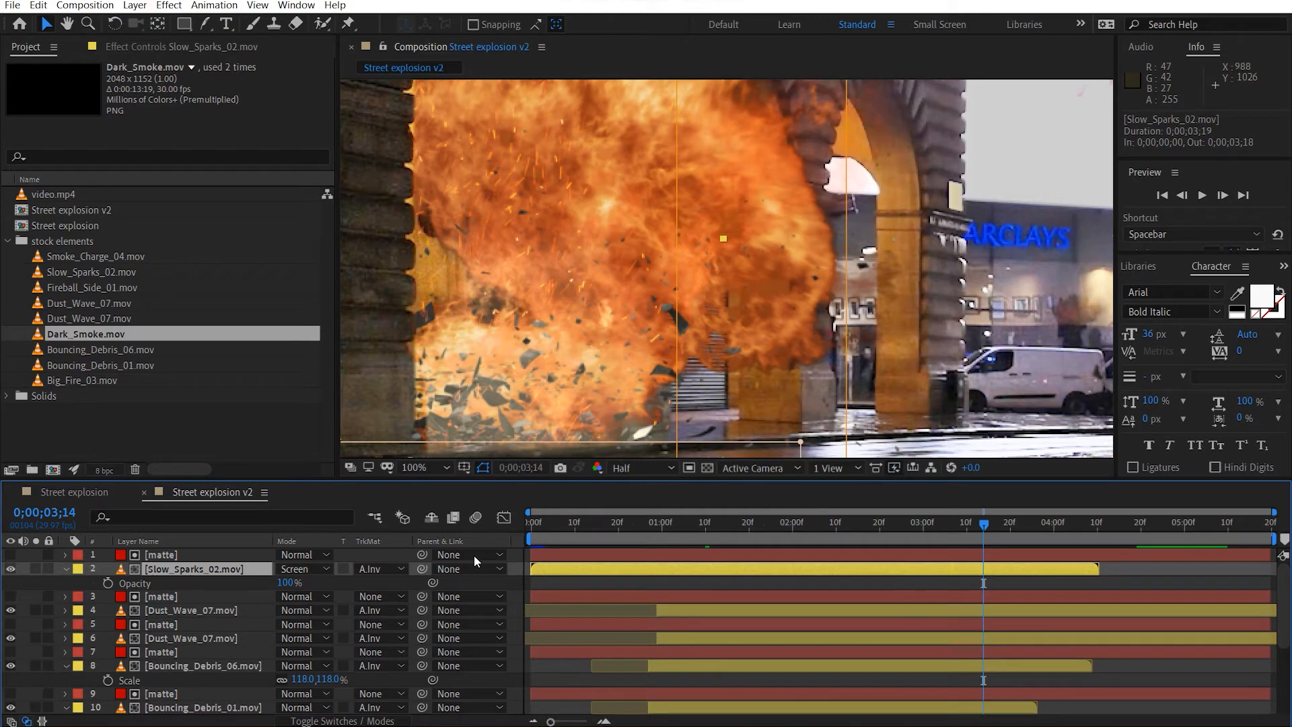
pyautogui.click(66, 569)
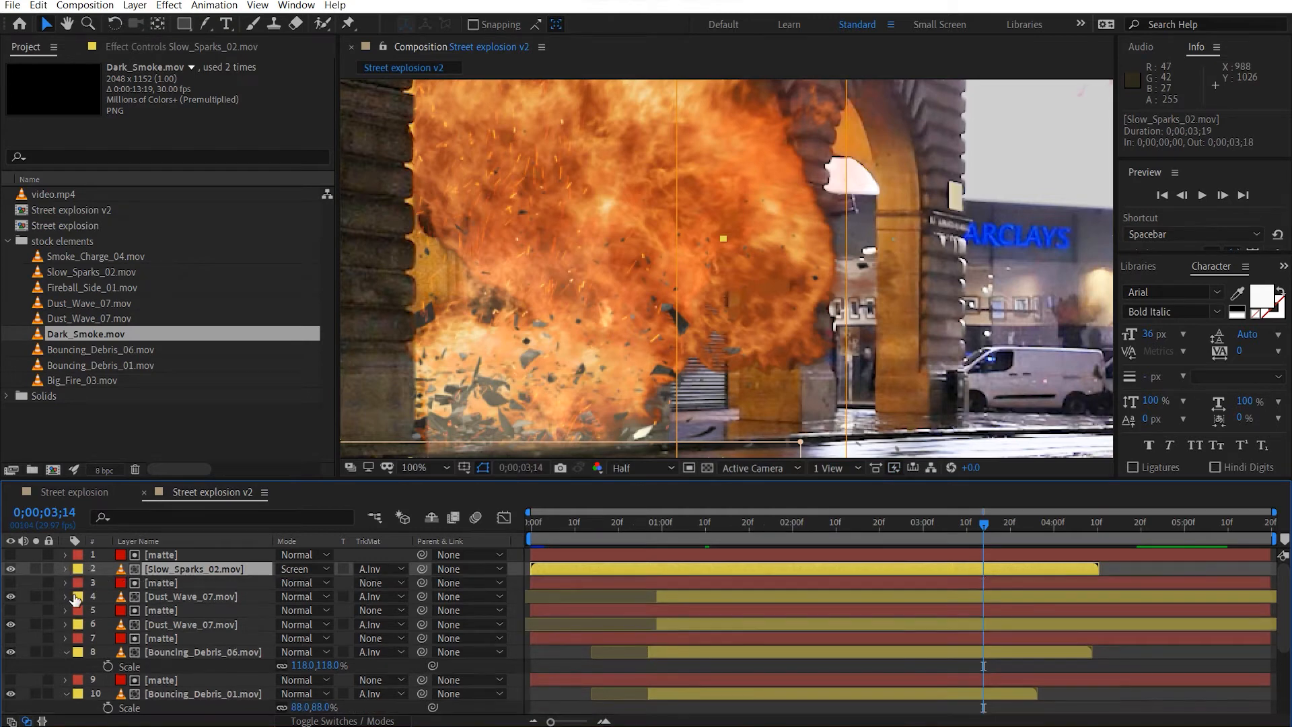
pyautogui.click(67, 652)
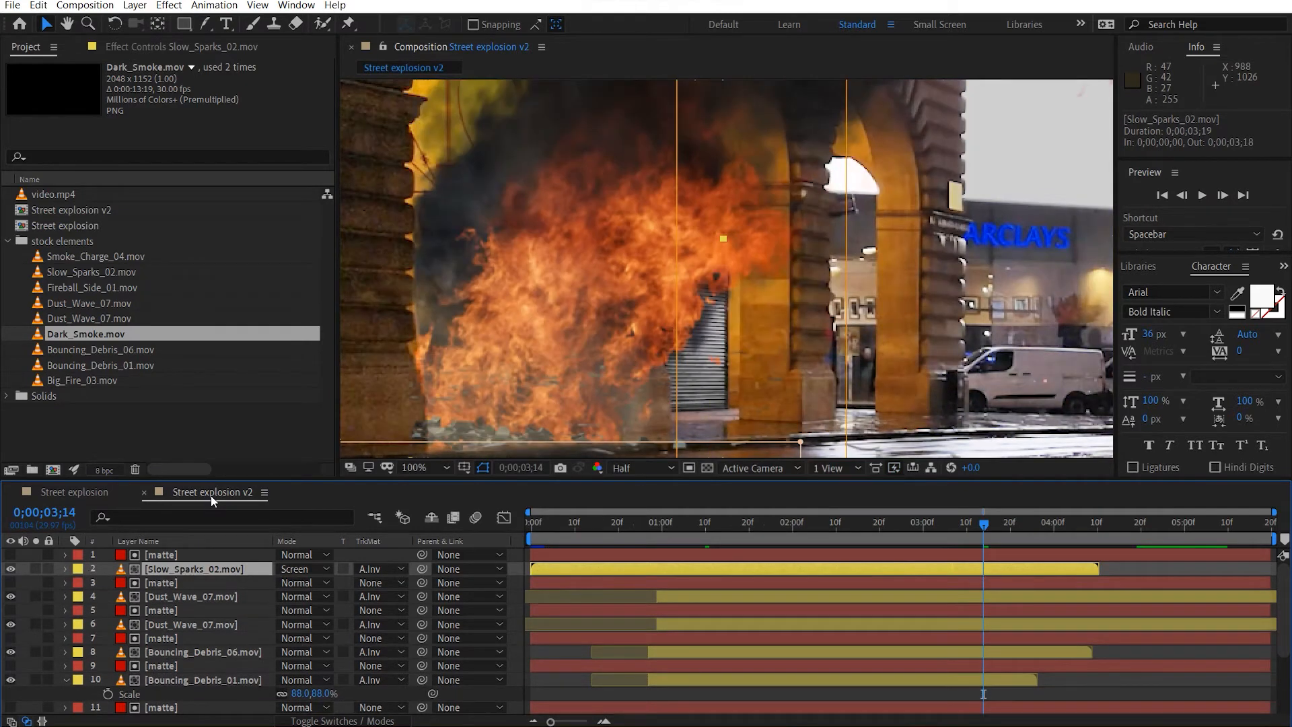
pyautogui.hotkey('ctrl', 'alt', 'y')
pyautogui.hotkey('ctrl', 'alt', 'y')
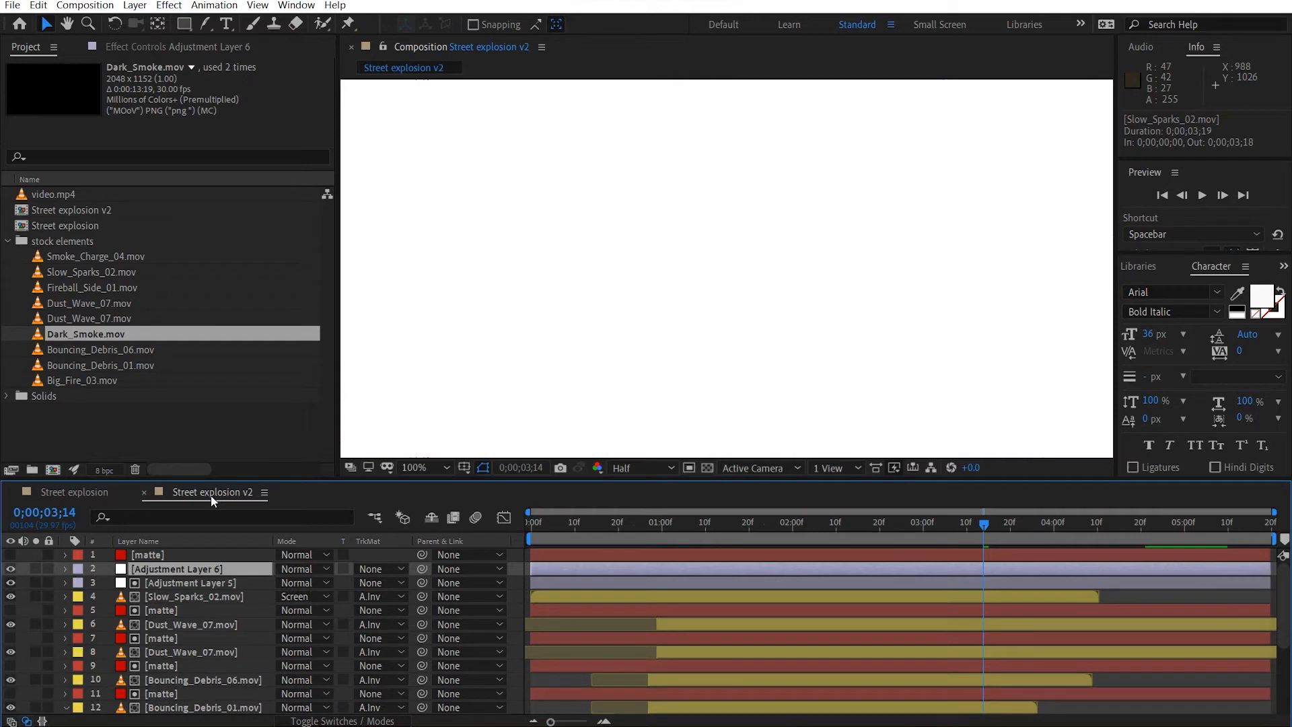
pyautogui.click(200, 583)
pyautogui.keyDown('shift'); pyautogui.click(201, 567); pyautogui.keyUp('shift')
pyautogui.moveTo(211, 558); pyautogui.dragTo(211, 551)
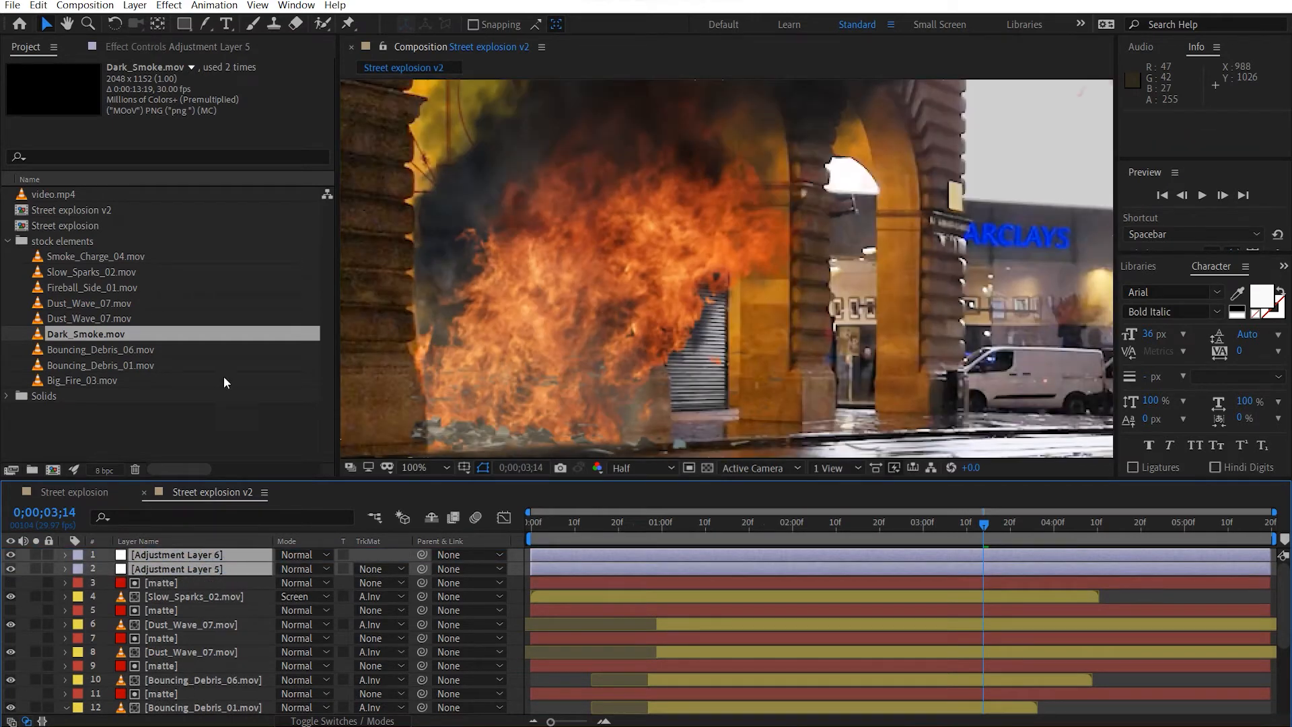
# Rename the lower new adjustment layer as CC and the upper one as Glow.
pyautogui.click(166, 54)
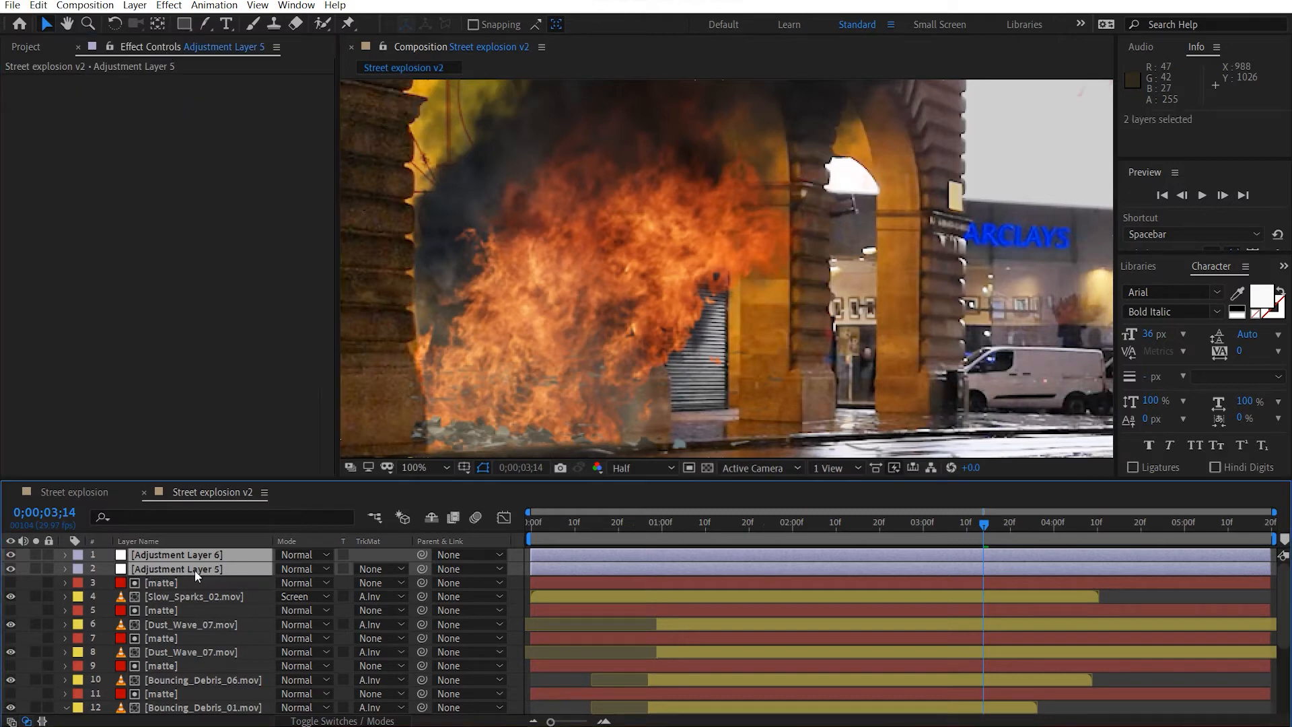
pyautogui.click(209, 597)
pyautogui.click(207, 567)
pyautogui.press('Return')
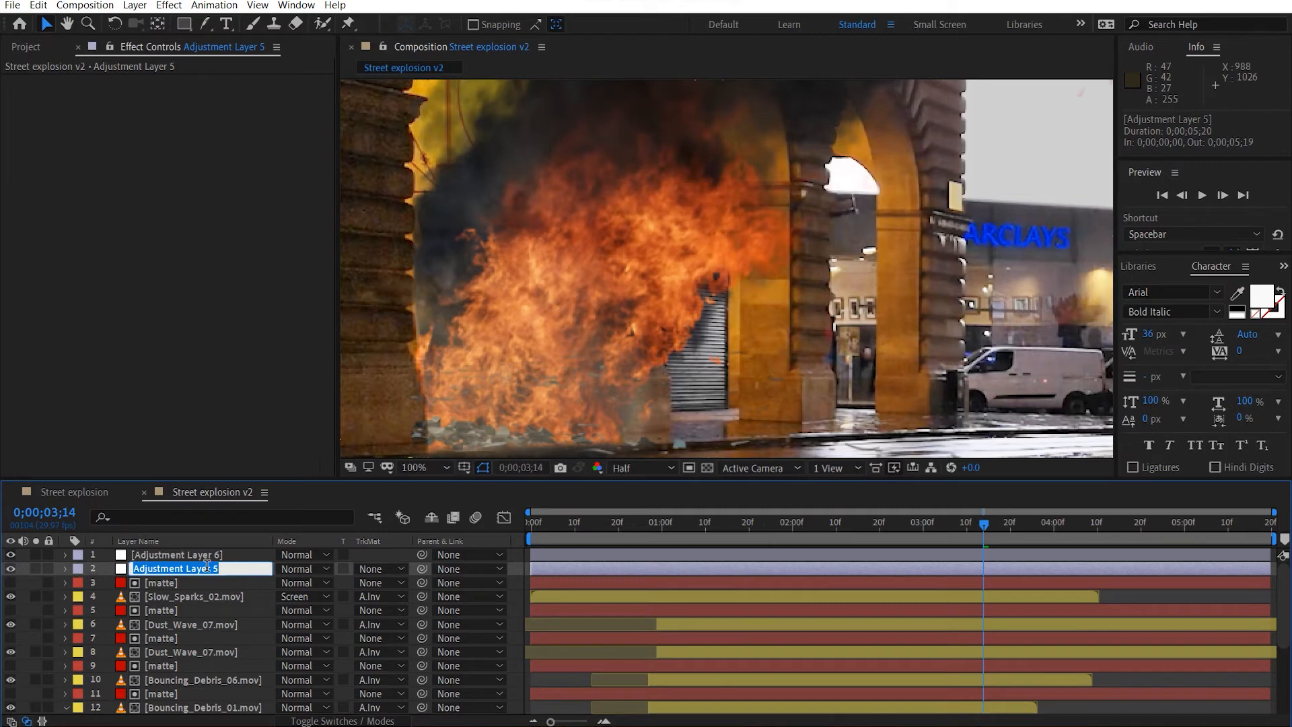
pyautogui.write('CC')
pyautogui.click(207, 556)
pyautogui.press('Return')
pyautogui.write('Glow')
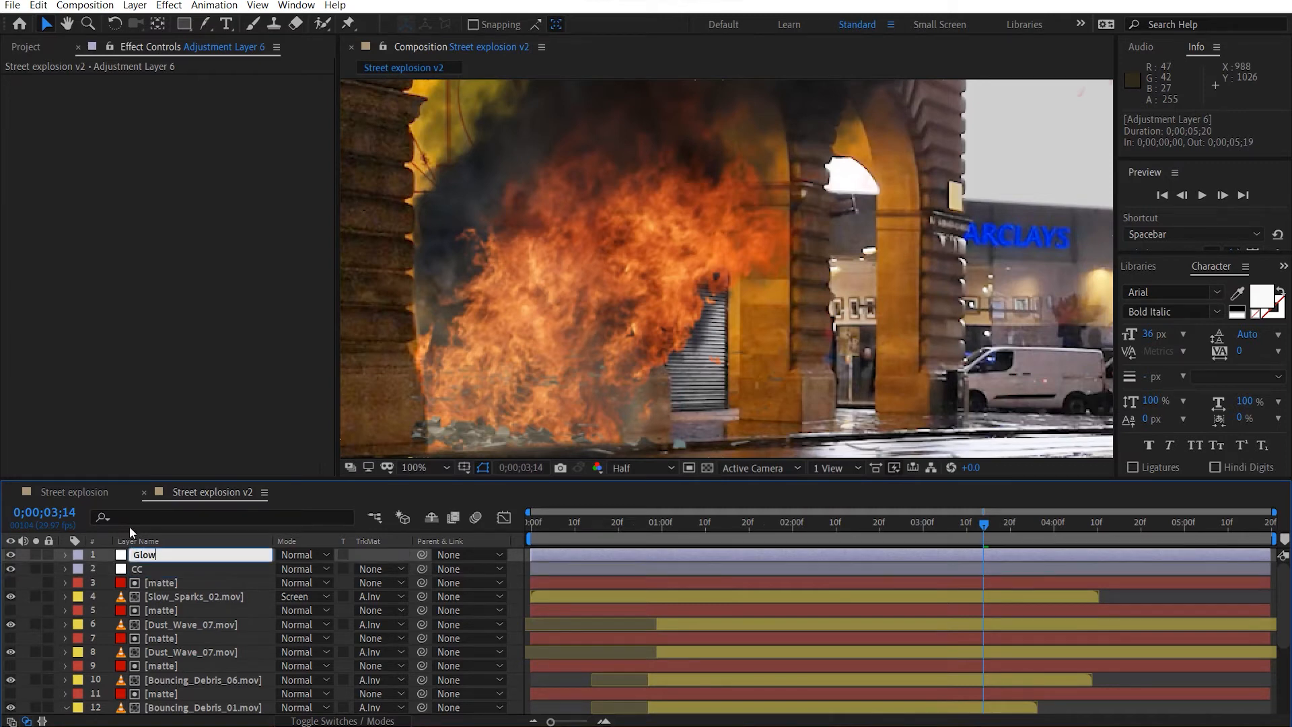
# Apply Tint and Curves to the CC adjustment layer and set Amount to Tint to 15%.
pyautogui.click(171, 568)
pyautogui.hotkey('ctrl', 'space')
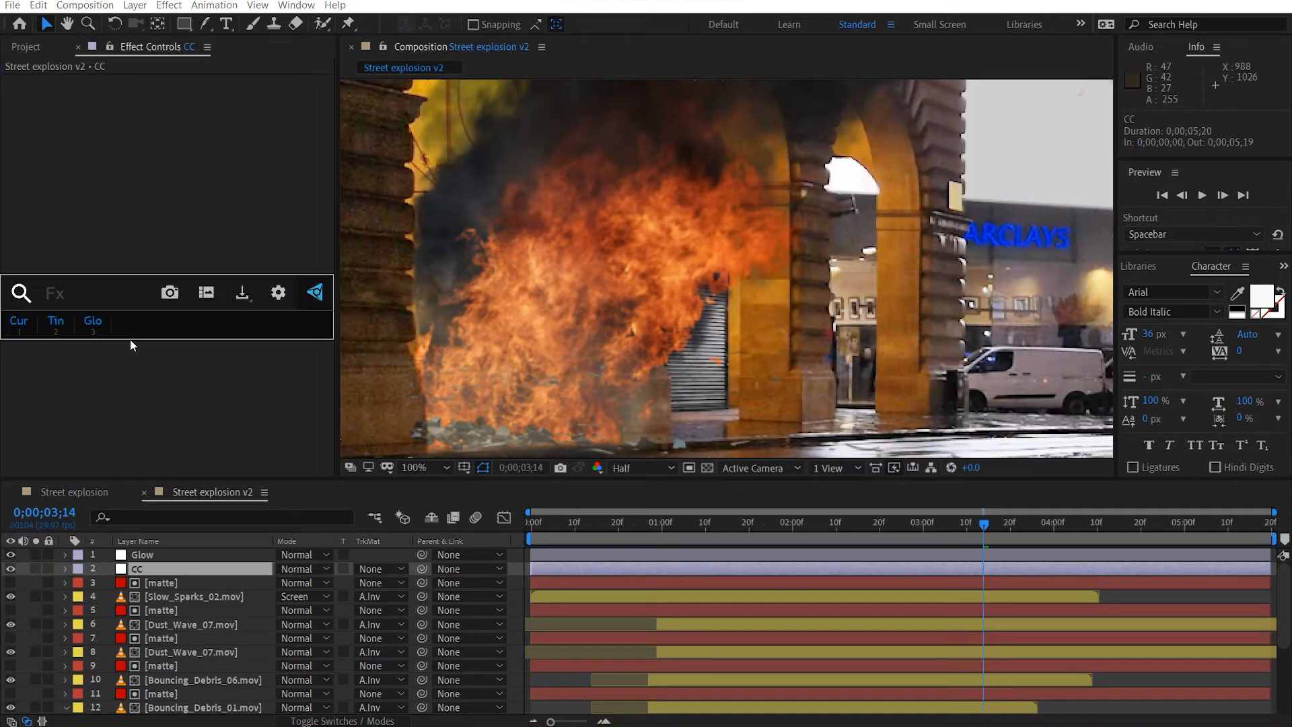
pyautogui.press('2')
pyautogui.hotkey('ctrl', 'space')
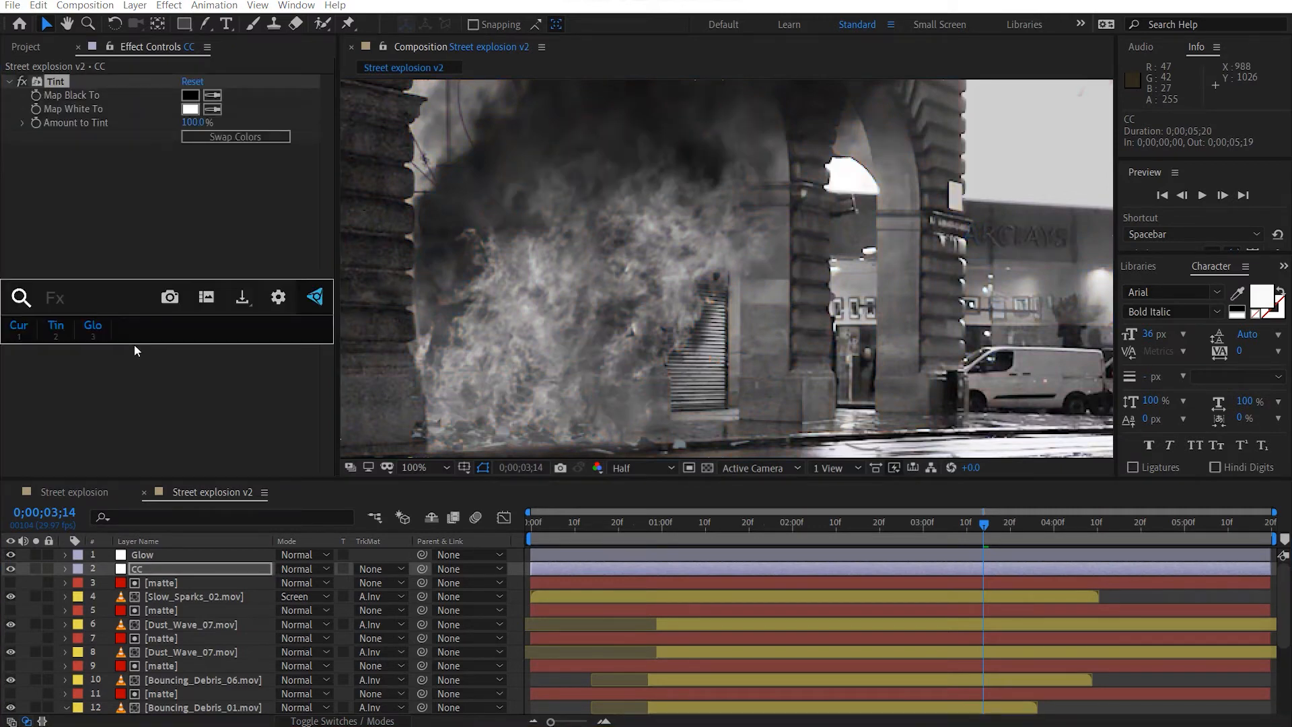
pyautogui.press('1')
pyautogui.click(193, 123)
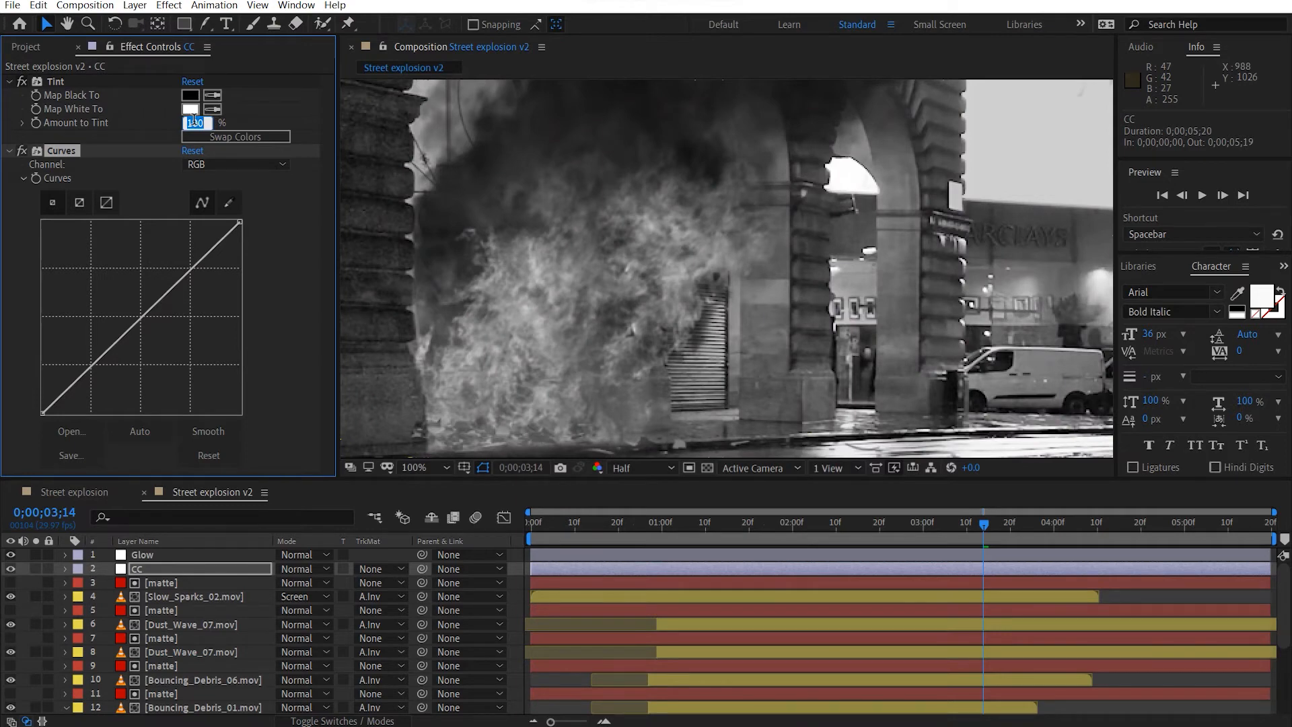
pyautogui.write('10')
pyautogui.press('Return')
# Darken the shadows on the CC layer's RGB curve while lifting its midtones back, and raise the red midtones slightly.
pyautogui.moveTo(105, 364); pyautogui.dragTo(82, 392)
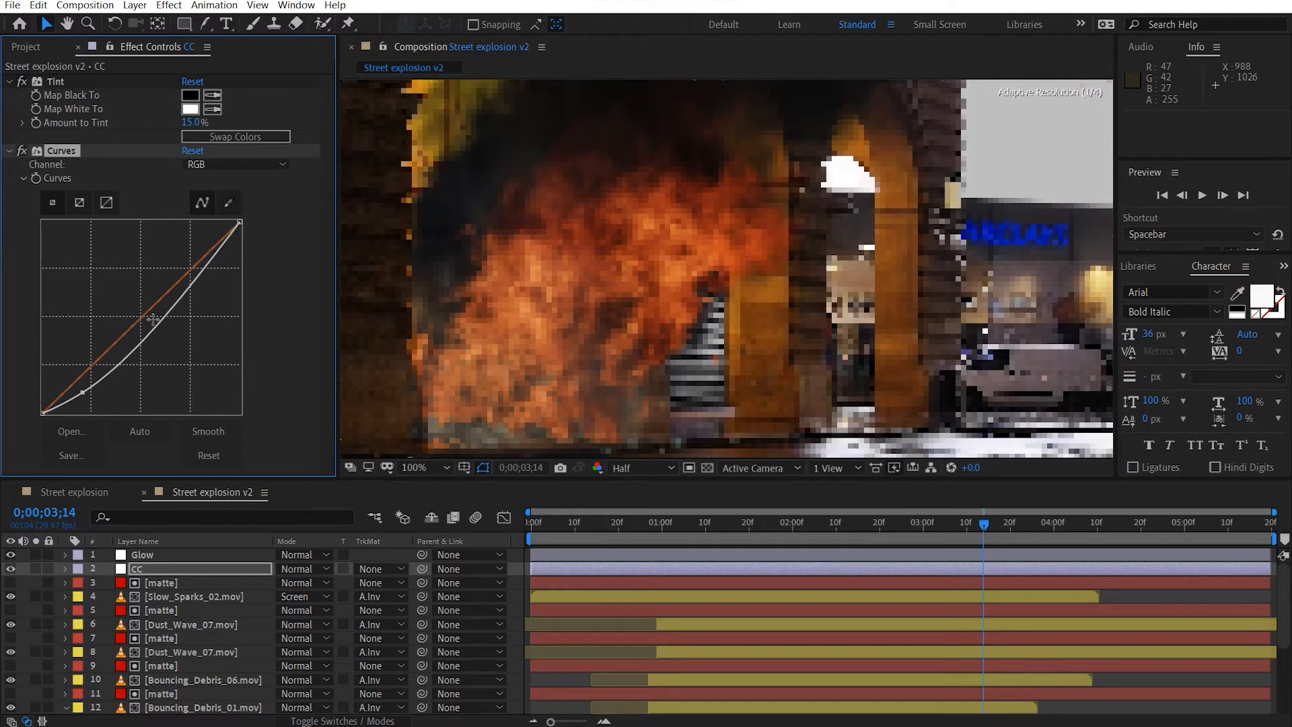
pyautogui.moveTo(153, 320); pyautogui.dragTo(160, 304)
pyautogui.click(209, 165)
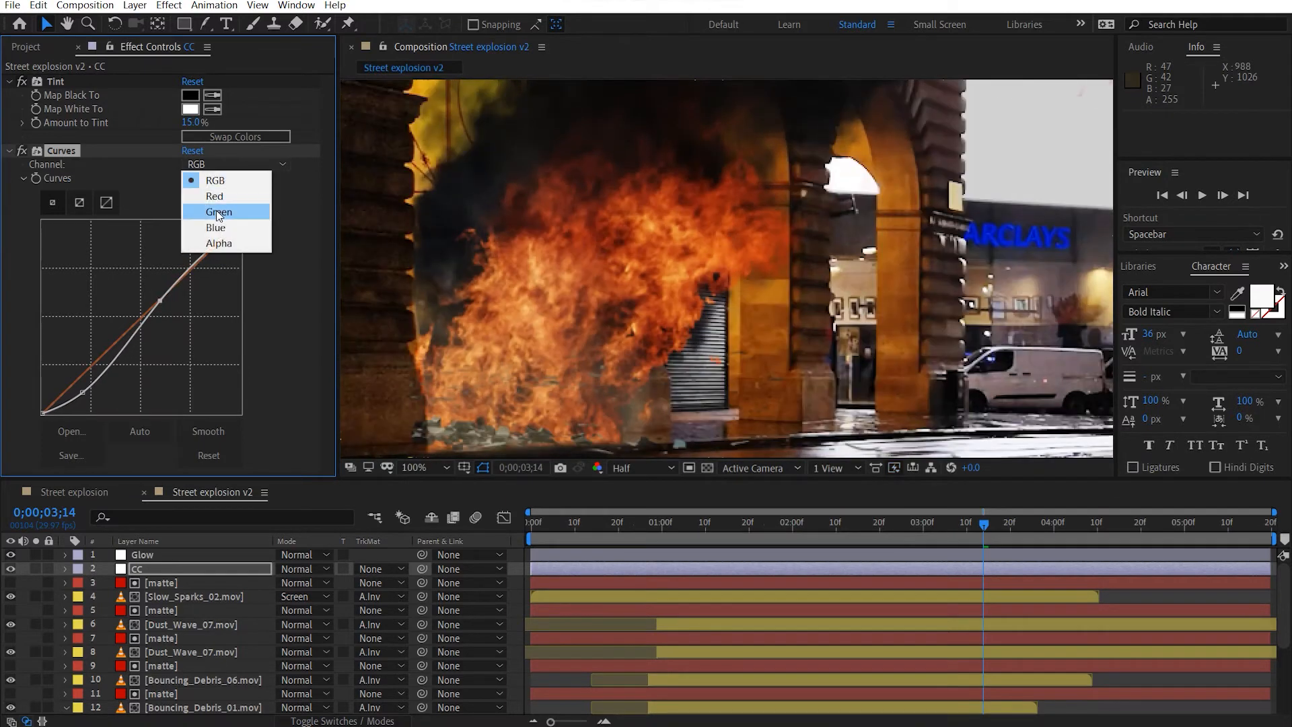
pyautogui.click(202, 196)
pyautogui.moveTo(143, 317); pyautogui.dragTo(140, 315)
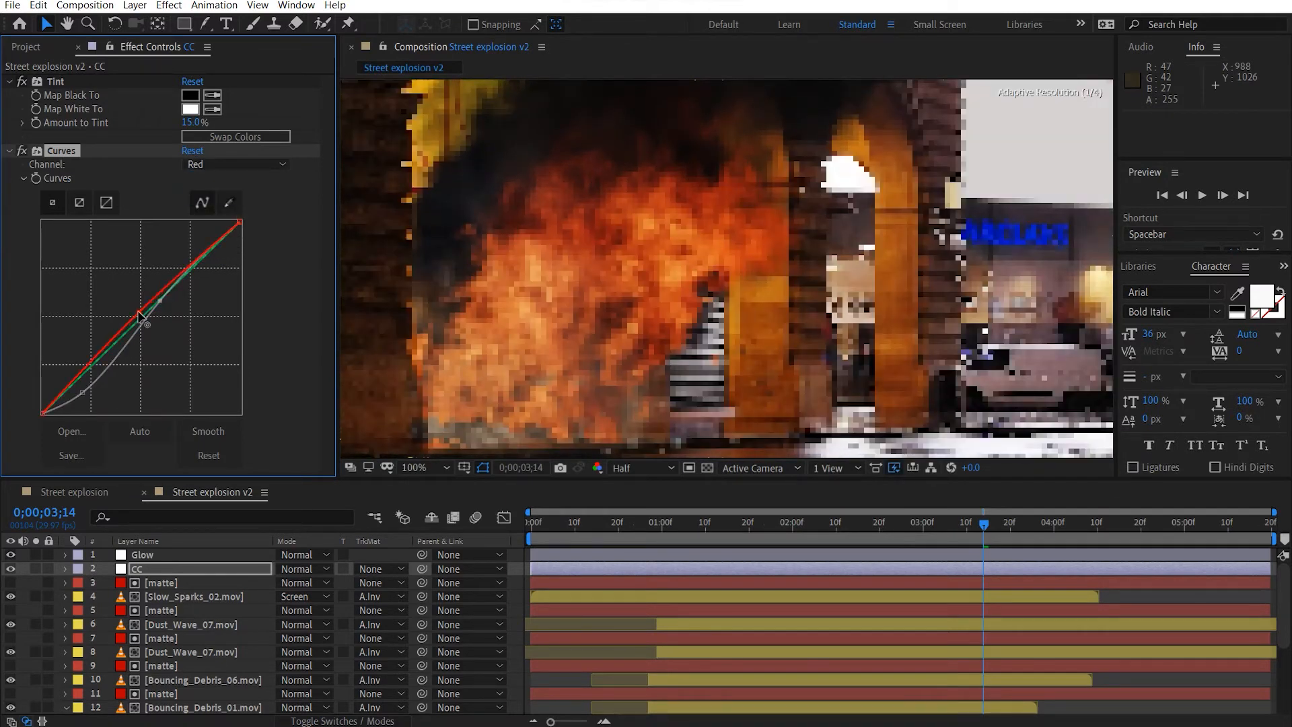
# Lower the midtones slightly in the blue channel of the CC layer's Curves effect.
pyautogui.click(209, 164)
pyautogui.click(216, 231)
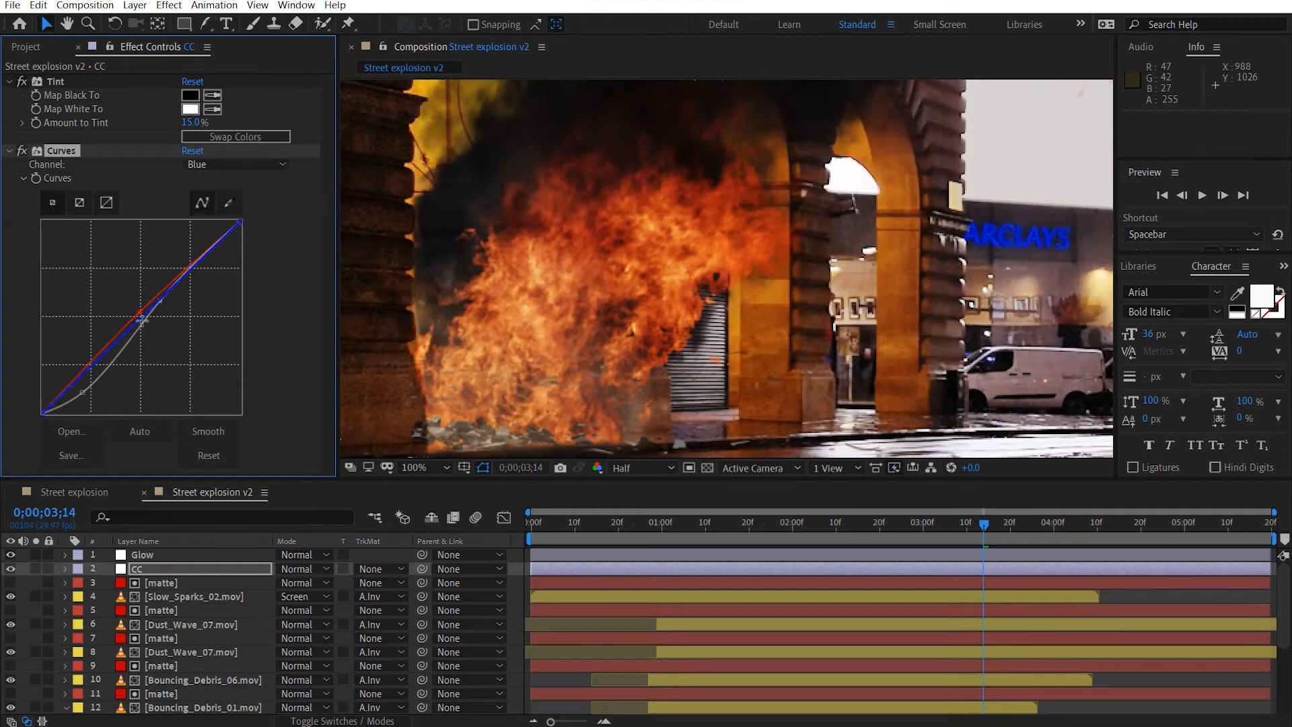
pyautogui.moveTo(145, 315); pyautogui.dragTo(143, 323)
# Apply a Glow effect to the Glow adjustment layer with a threshold of 40% and an intensity of 0.3.
pyautogui.scroll(-1, 713, 317)
pyautogui.moveTo(770, 330); pyautogui.dragTo(646, 351)
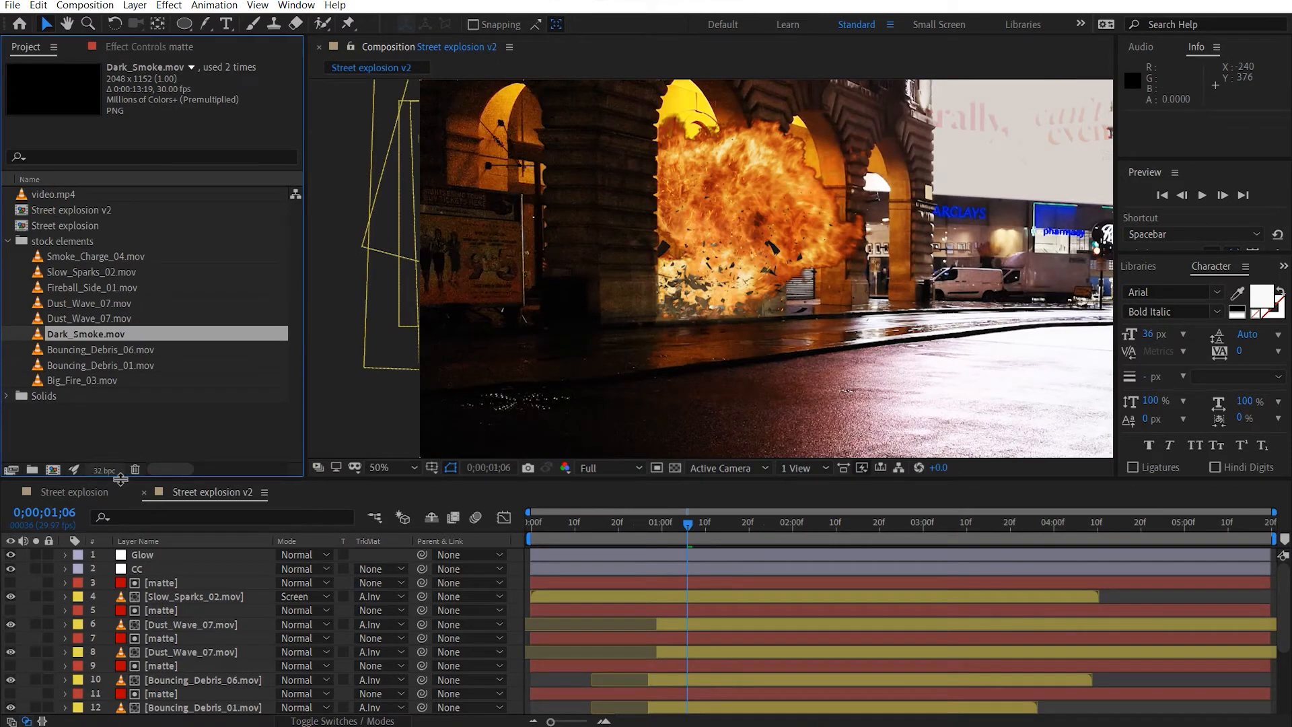
pyautogui.click(154, 47)
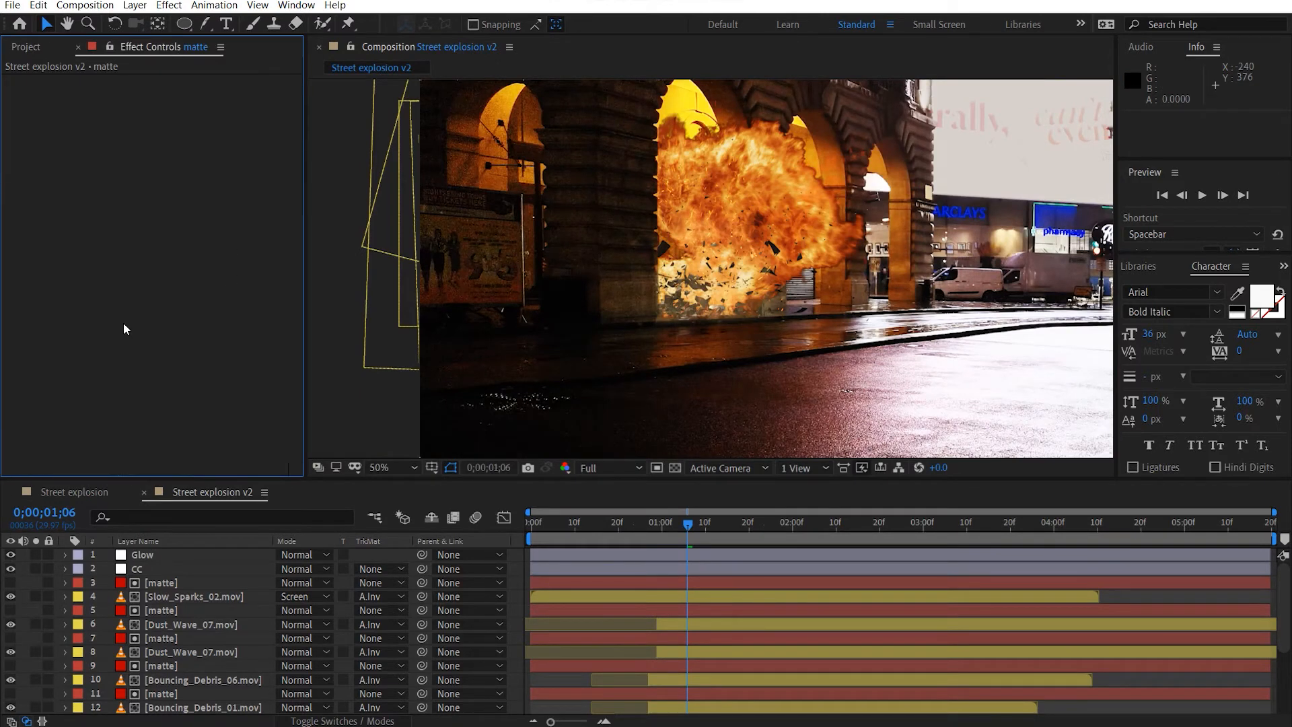
pyautogui.click(168, 555)
pyautogui.hotkey('ctrl', 'space')
pyautogui.press('3')
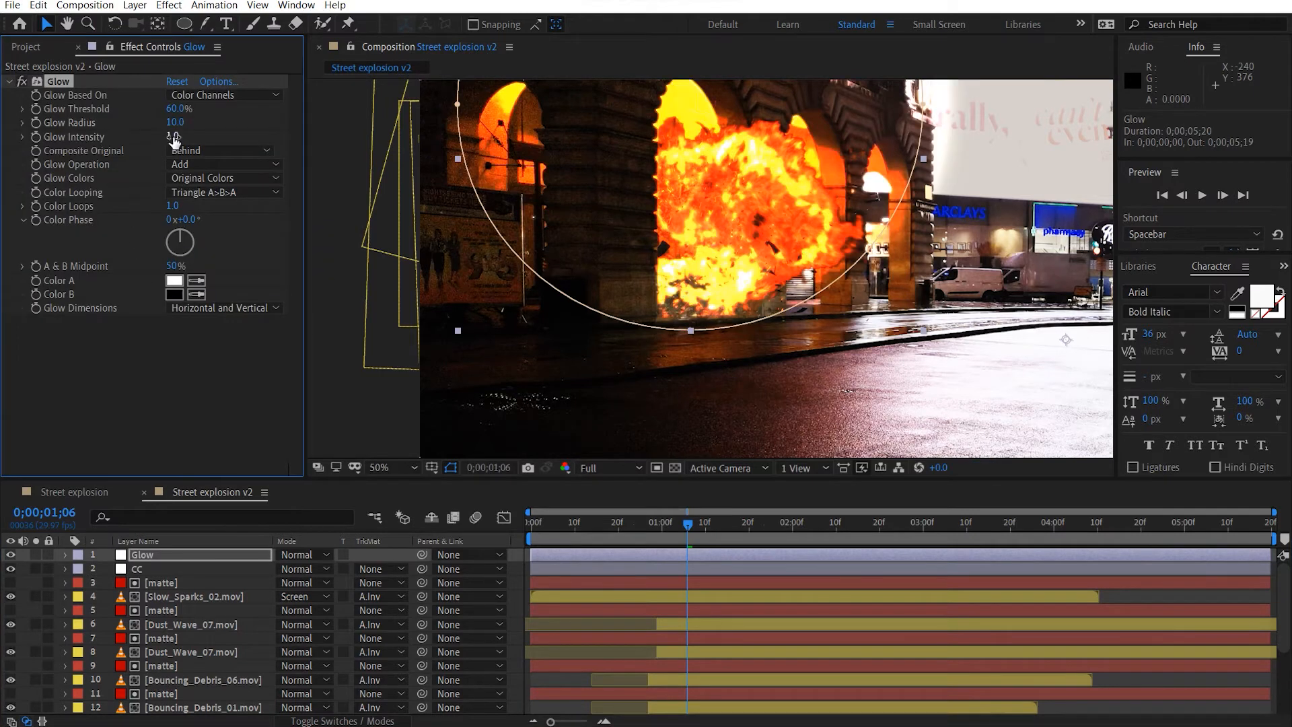
pyautogui.click(175, 109)
pyautogui.write('40')
pyautogui.press('Return')
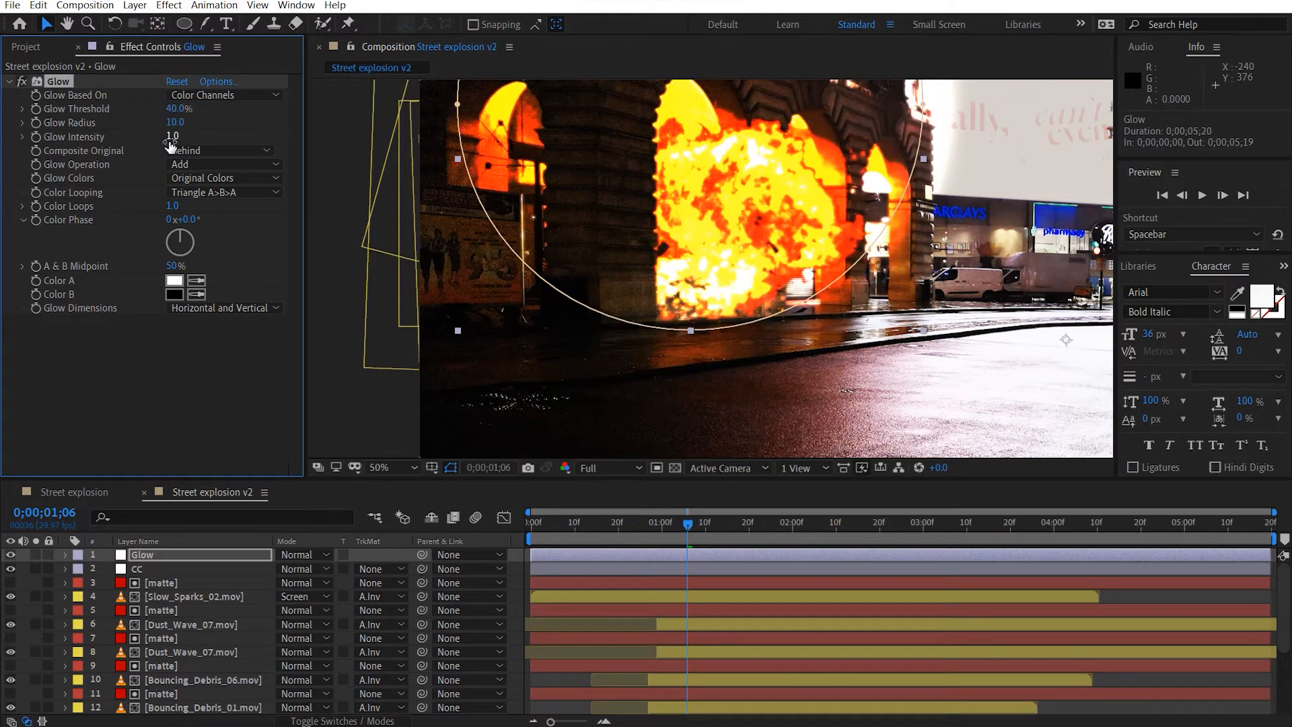
pyautogui.moveTo(147, 142); pyautogui.dragTo(122, 144)
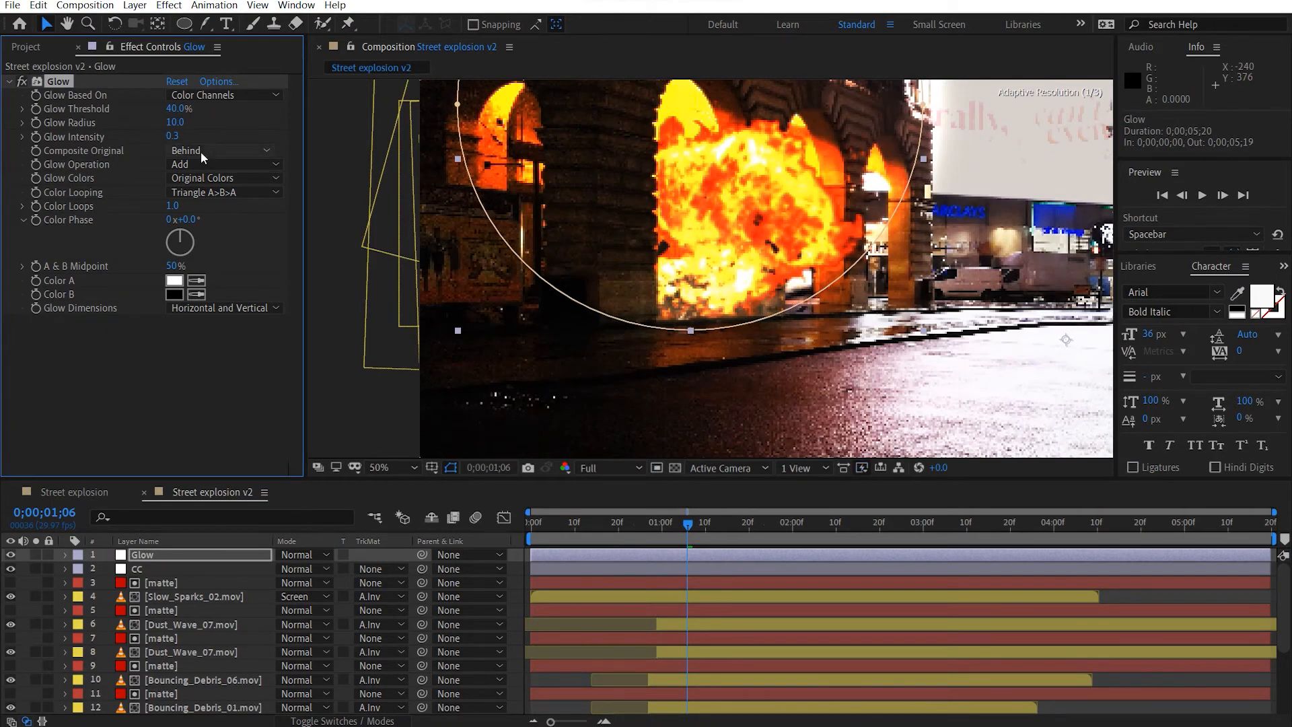
# Set the effect's Glow Operation to Screen and its Glow Colors to A & B Colors.
pyautogui.click(210, 167)
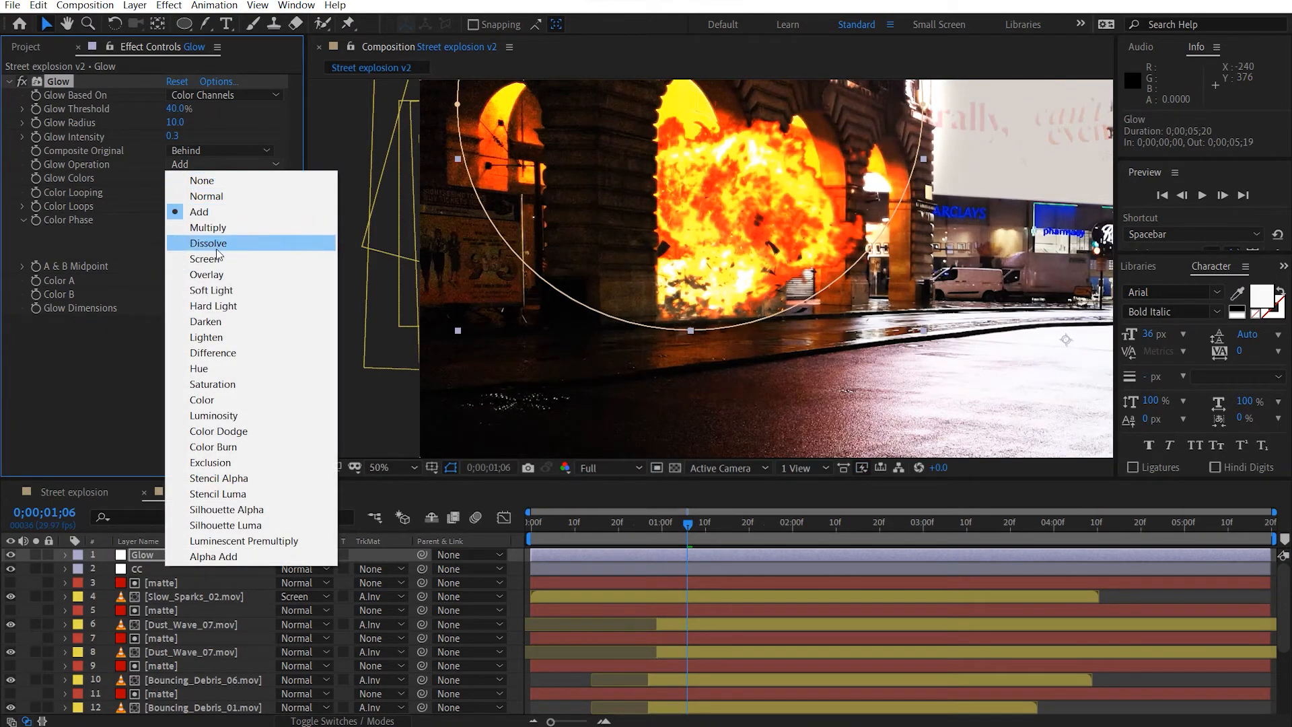
pyautogui.click(217, 260)
pyautogui.click(222, 178)
pyautogui.click(202, 210)
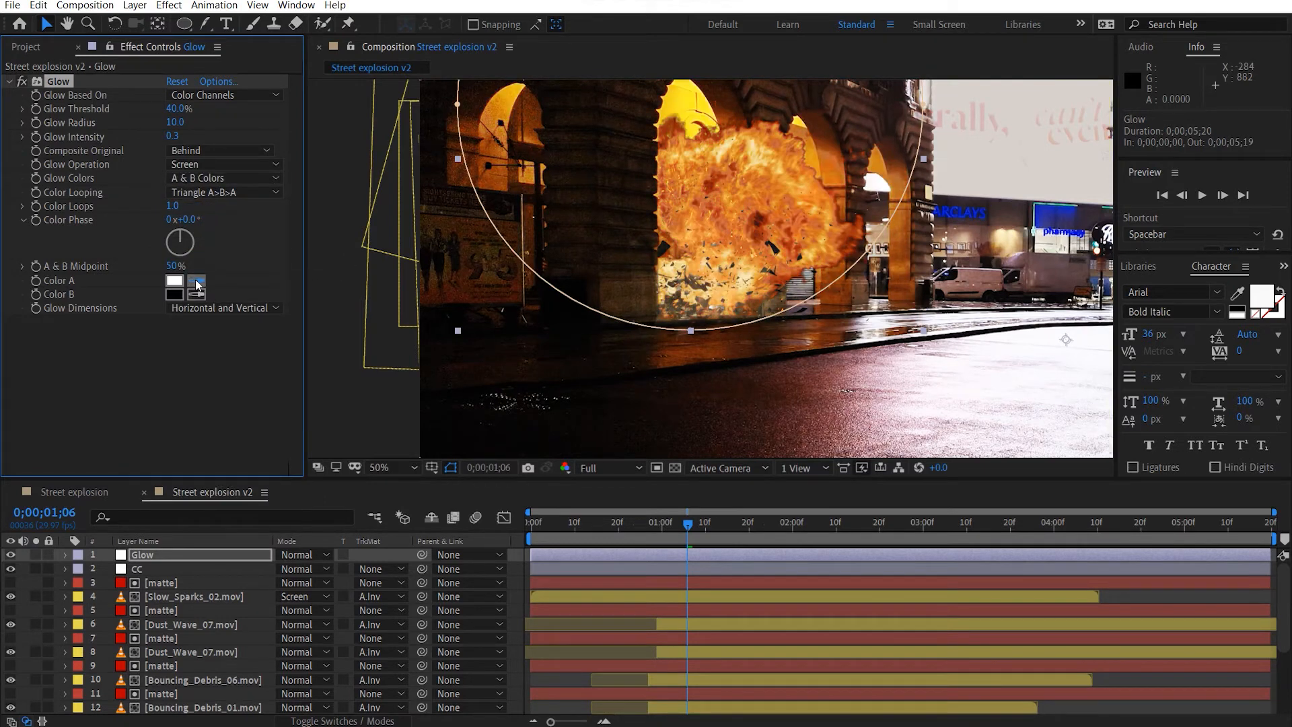
# Set the glow's Color A to a fully saturated, bright orange.
pyautogui.click(175, 280)
pyautogui.moveTo(269, 325); pyautogui.dragTo(271, 345)
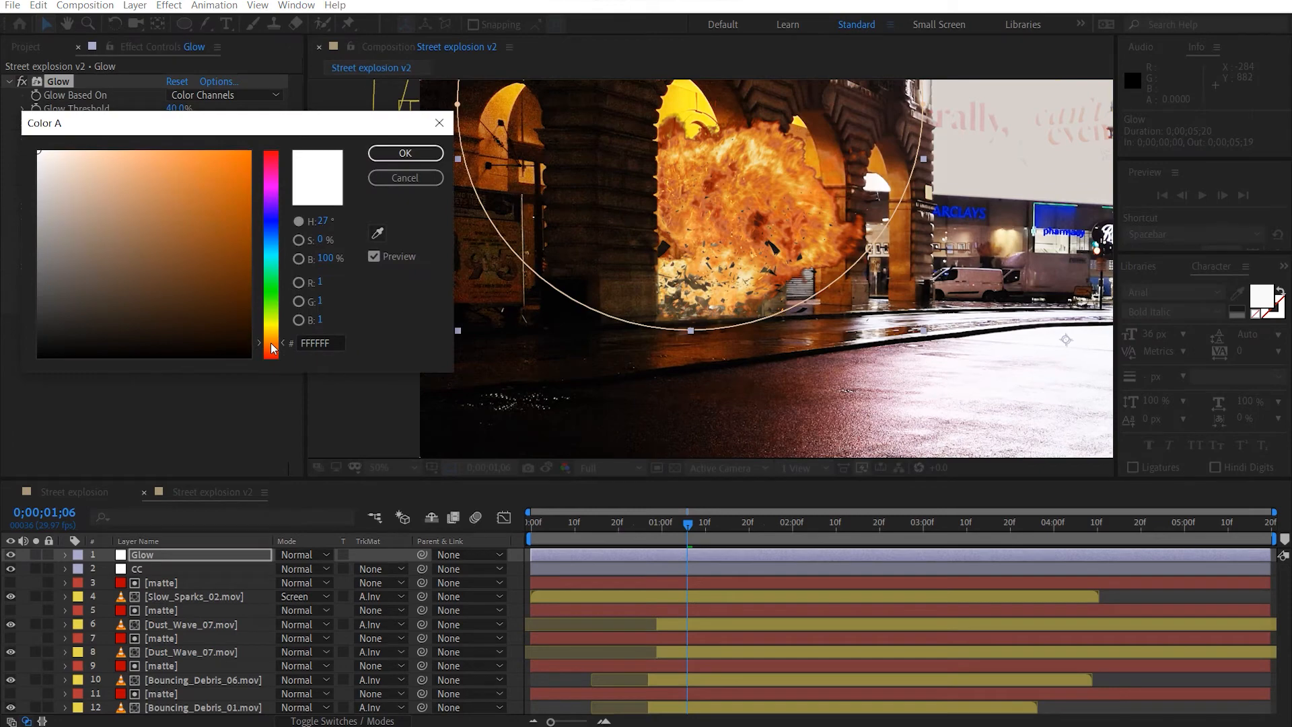
pyautogui.moveTo(200, 299); pyautogui.dragTo(256, 149)
pyautogui.click(386, 154)
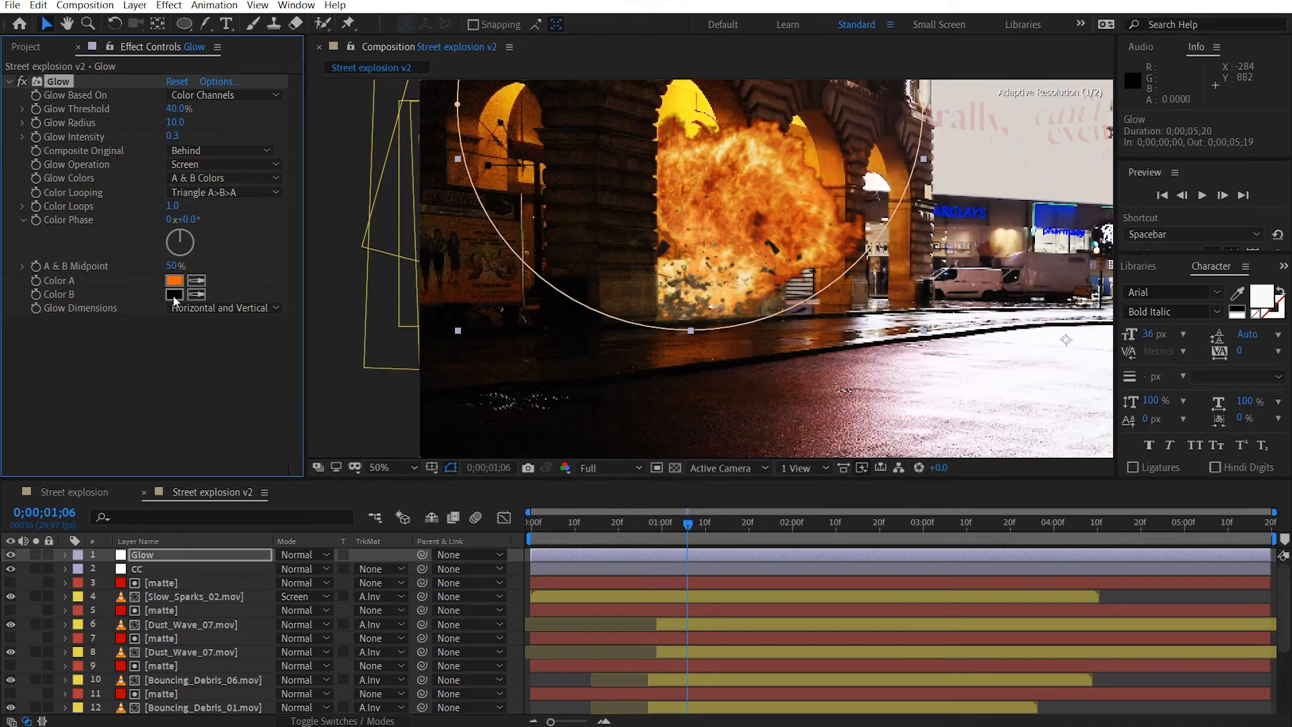
# Set the glow's Color B to a bright, slightly yellower orange than Color A.
pyautogui.click(174, 294)
pyautogui.moveTo(270, 330); pyautogui.dragTo(276, 344)
pyautogui.moveTo(173, 305); pyautogui.dragTo(250, 151)
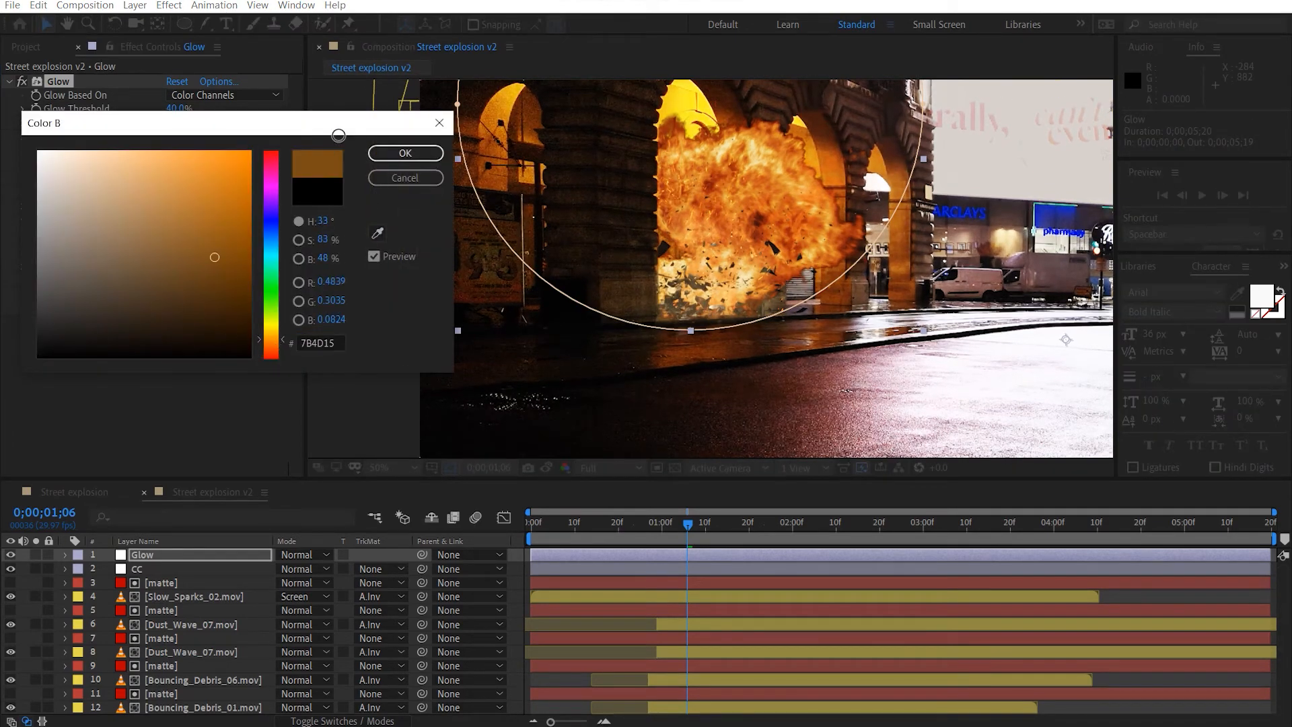
pyautogui.moveTo(281, 340); pyautogui.dragTo(280, 337)
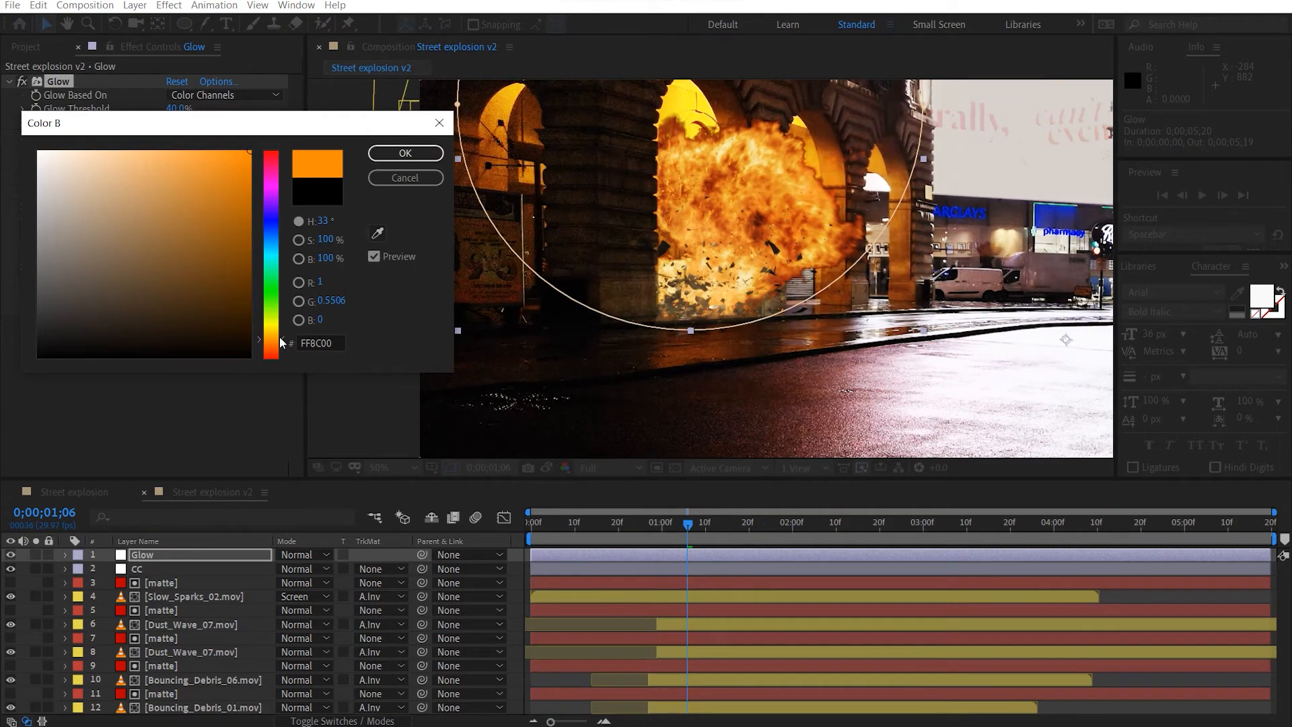
pyautogui.click(405, 154)
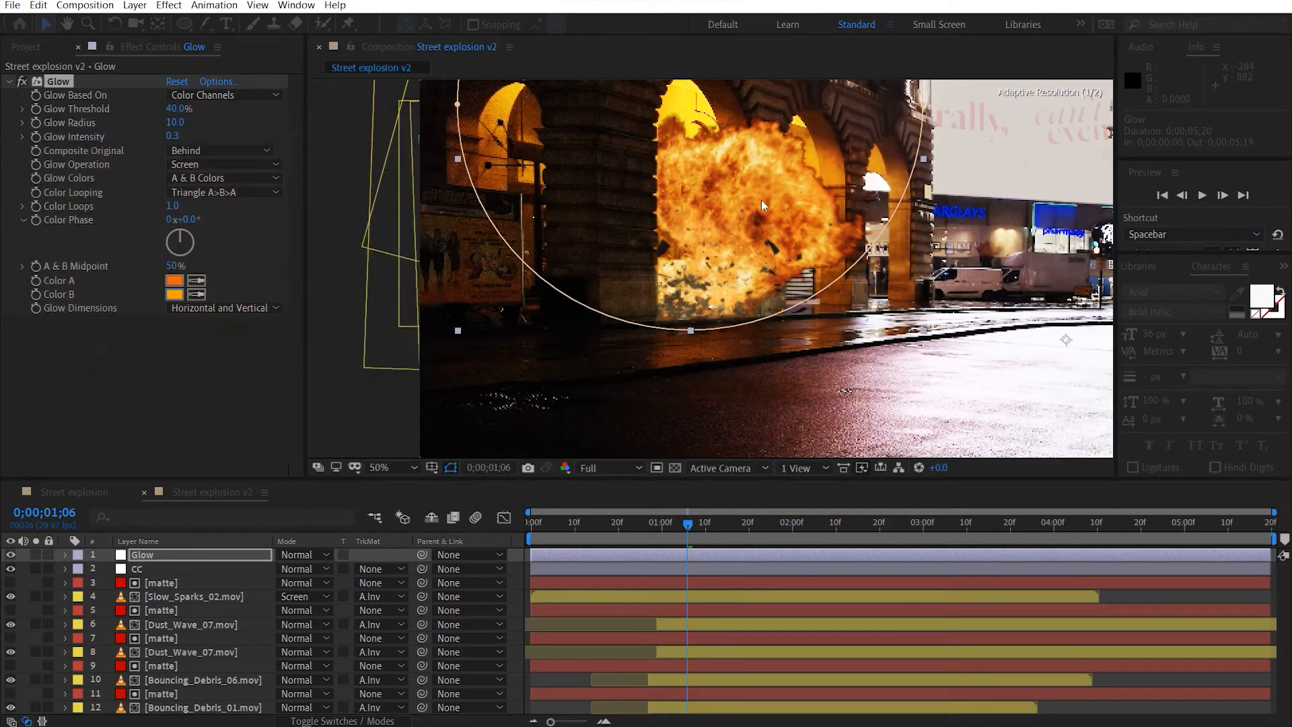
# Set the Glow Radius to 52 and duplicate the effect as a second glow with a radius of 147.
pyautogui.moveTo(700, 224); pyautogui.dragTo(590, 253)
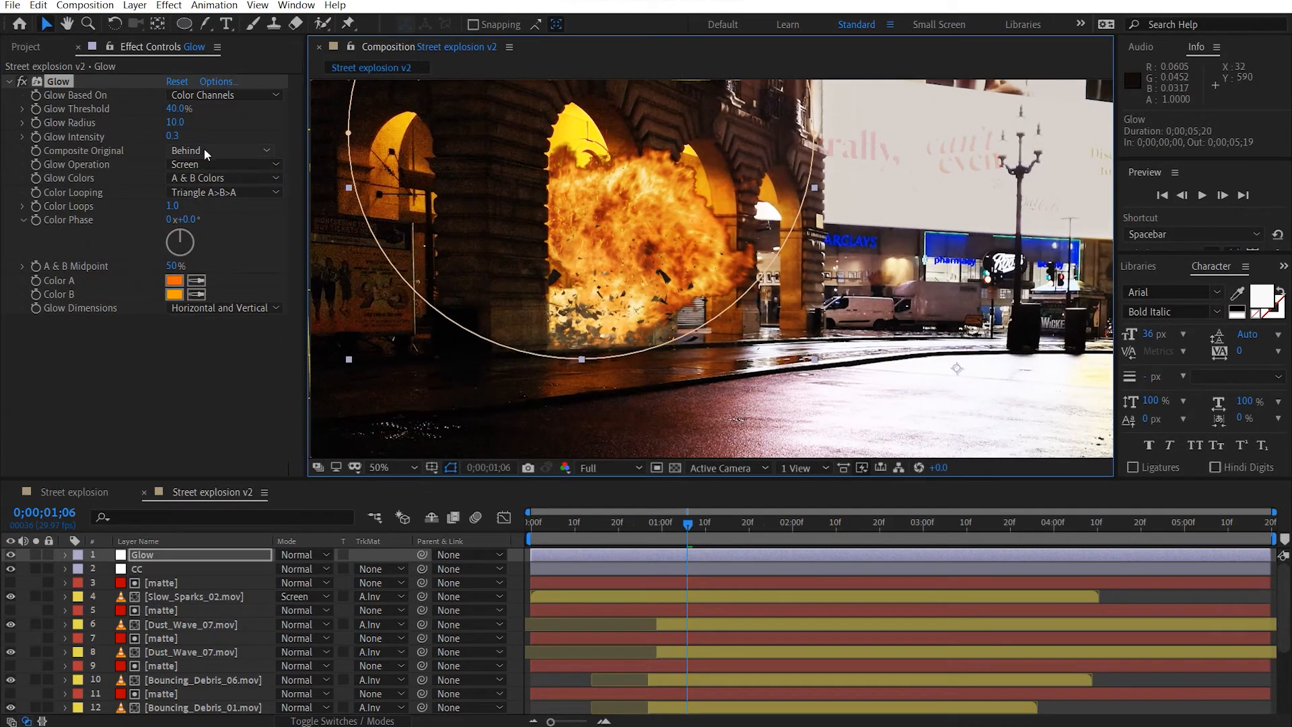
pyautogui.moveTo(177, 123); pyautogui.dragTo(230, 135)
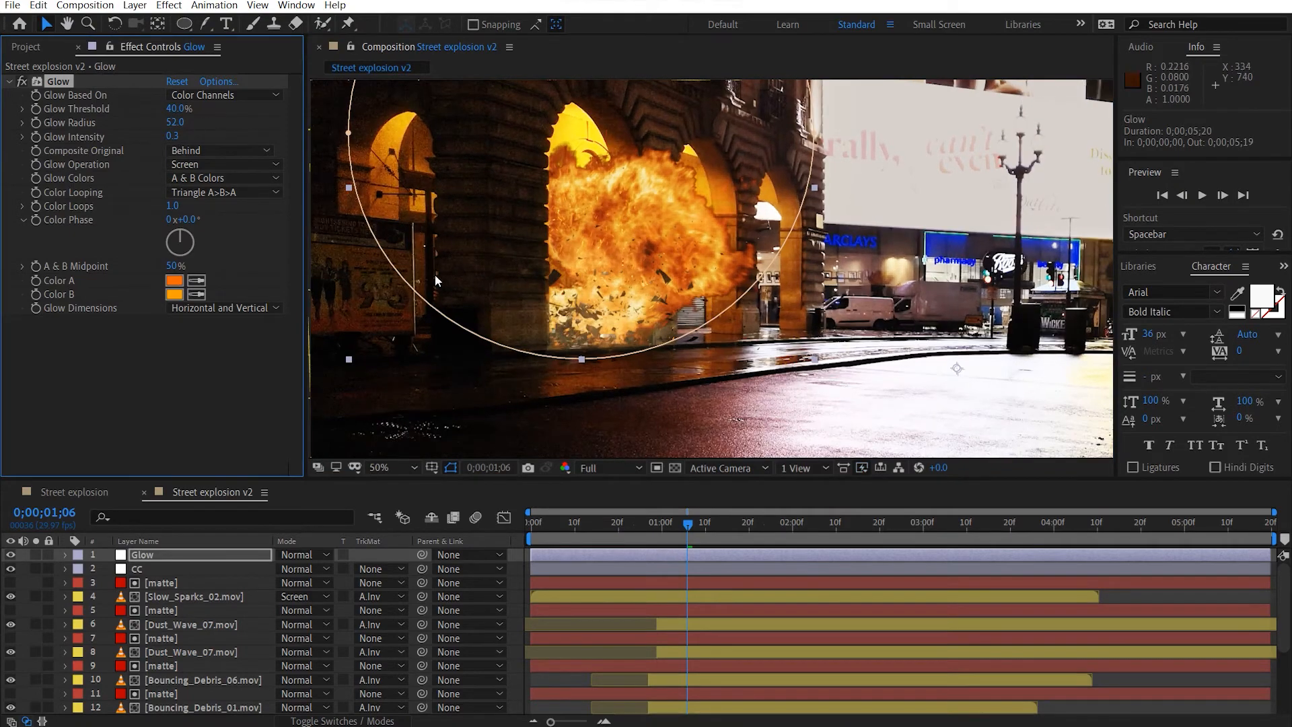
pyautogui.hotkey('ctrl', 'd')
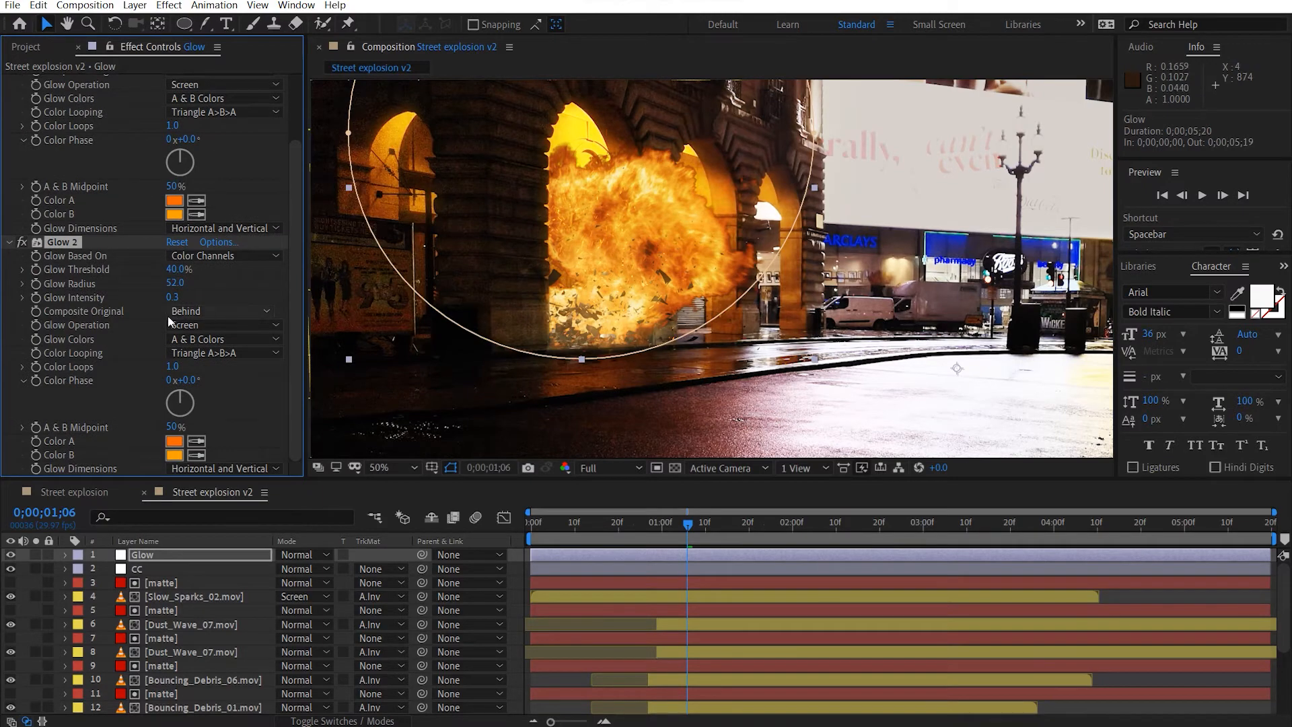
pyautogui.moveTo(175, 283); pyautogui.dragTo(237, 284)
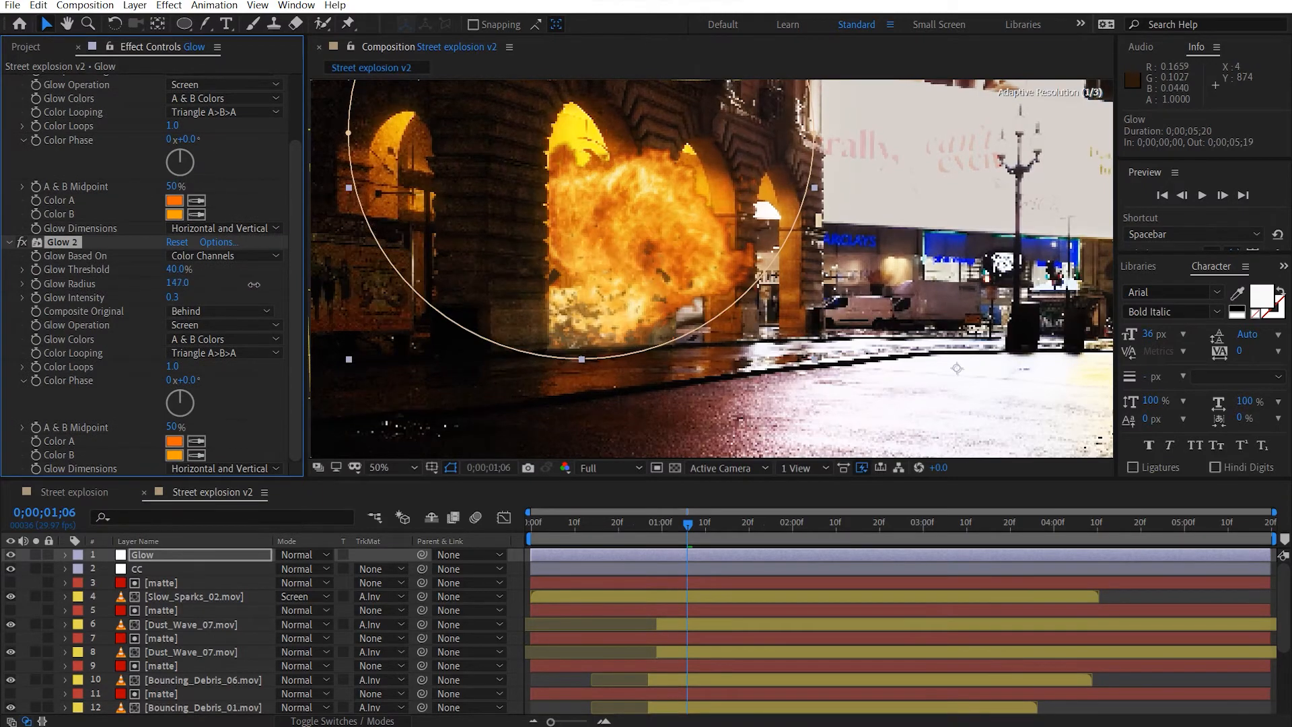
# Duplicate the second glow as a third one with a radius of 221, and collapse all three Glow effects.
pyautogui.hotkey('ctrl', 'd')
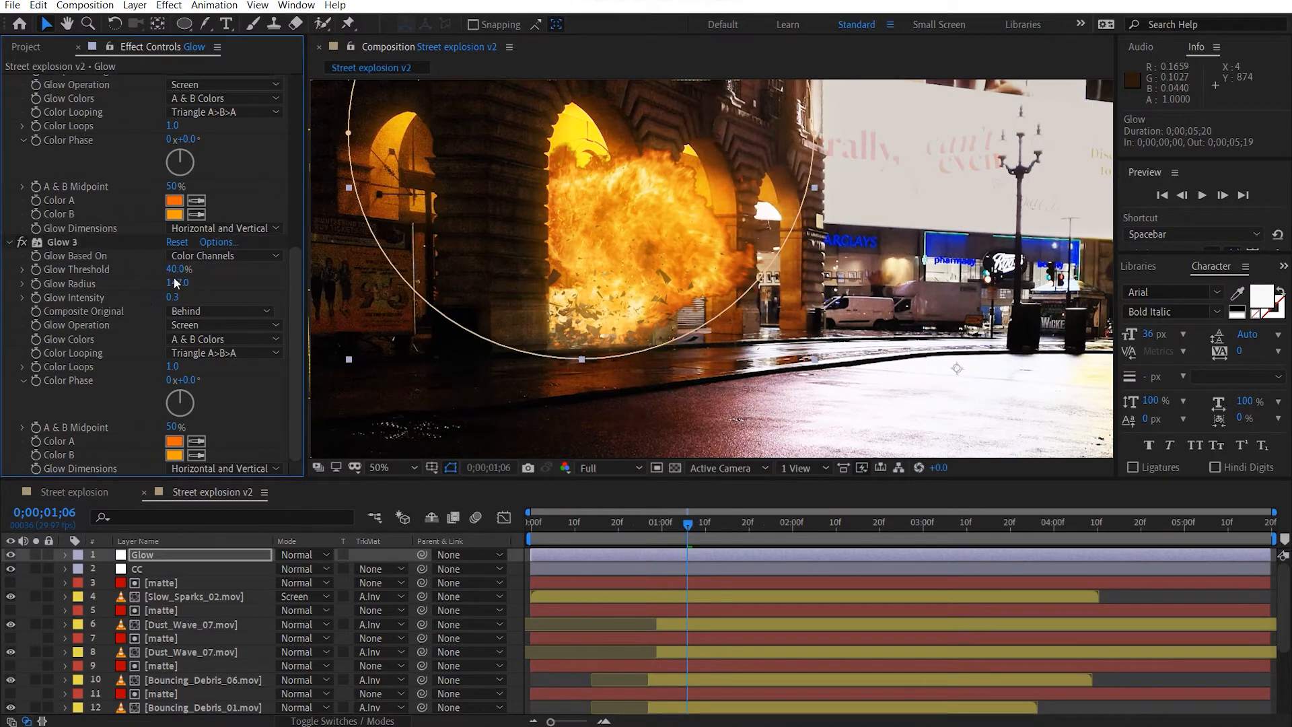
pyautogui.moveTo(176, 282); pyautogui.dragTo(244, 283)
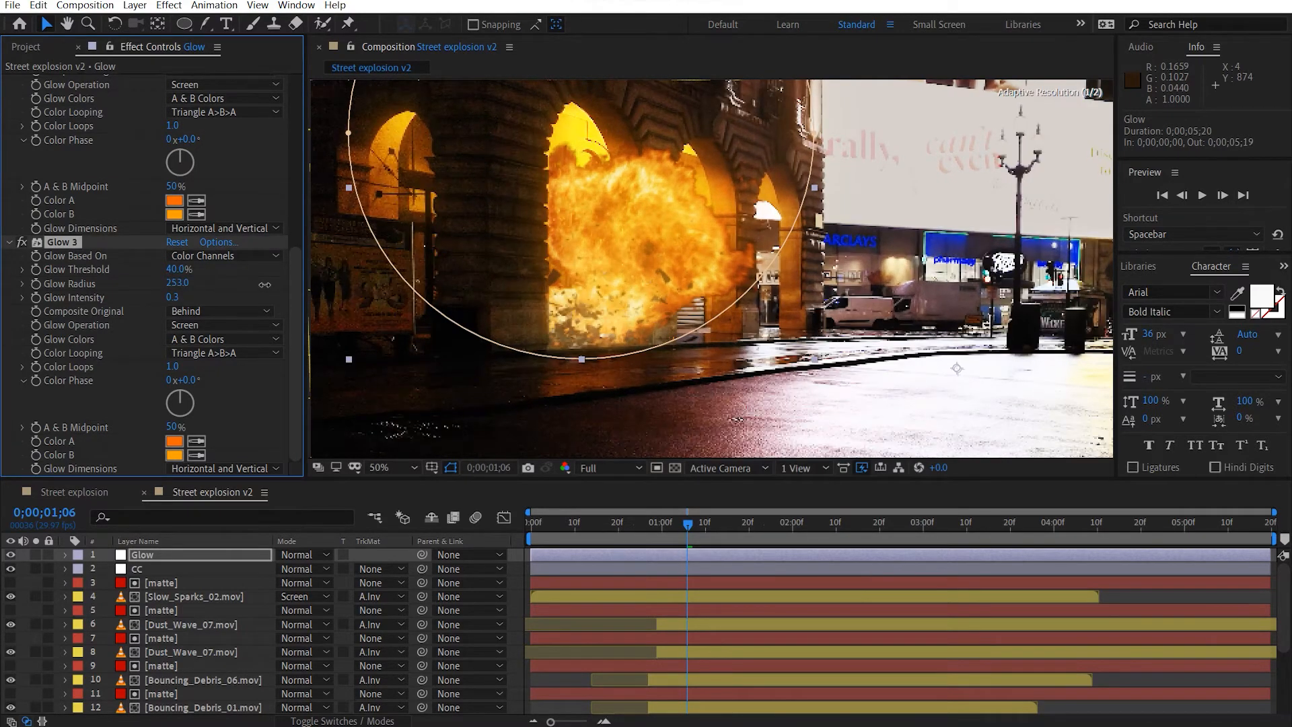
pyautogui.scroll(4, 49, 246)
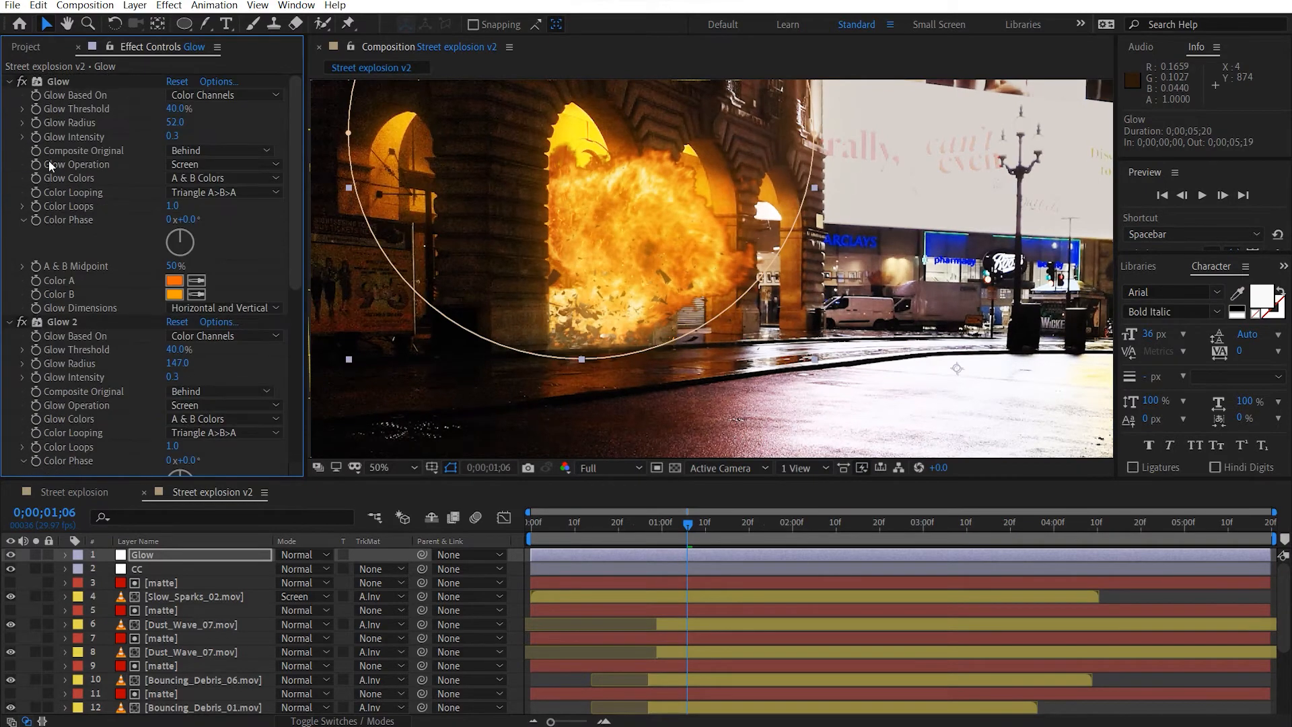
pyautogui.click(14, 107)
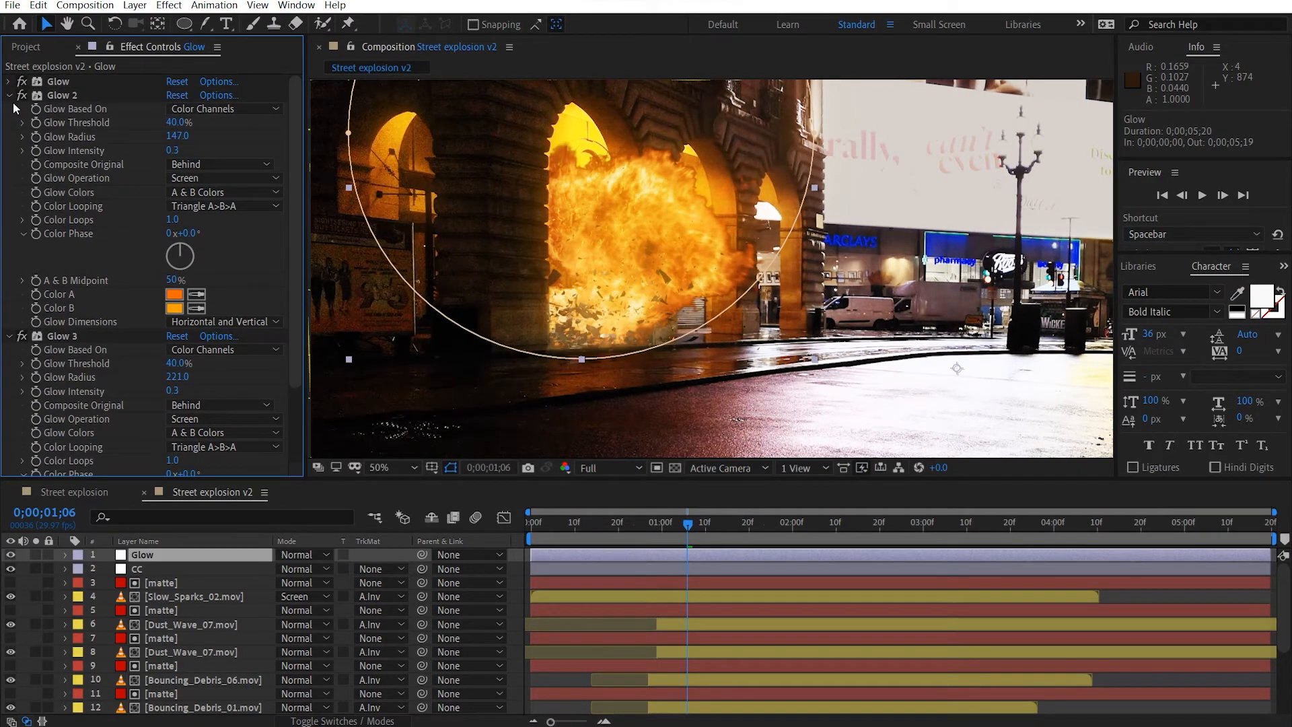
pyautogui.click(10, 97)
pyautogui.click(10, 110)
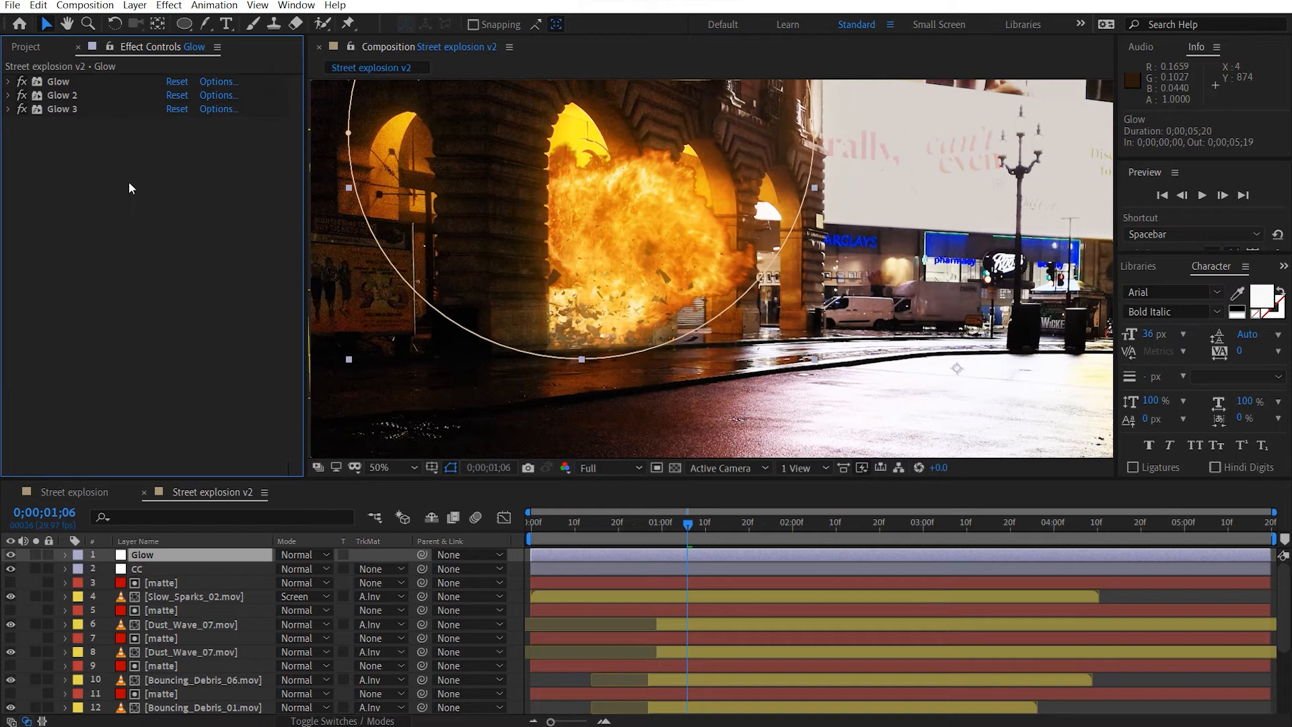
# Add an Exposure effect below the three glows on the Glow layer, with Exposure set to 0.22.
pyautogui.hotkey('ctrl', 'space')
pyautogui.write('expo')
pyautogui.click(148, 190)
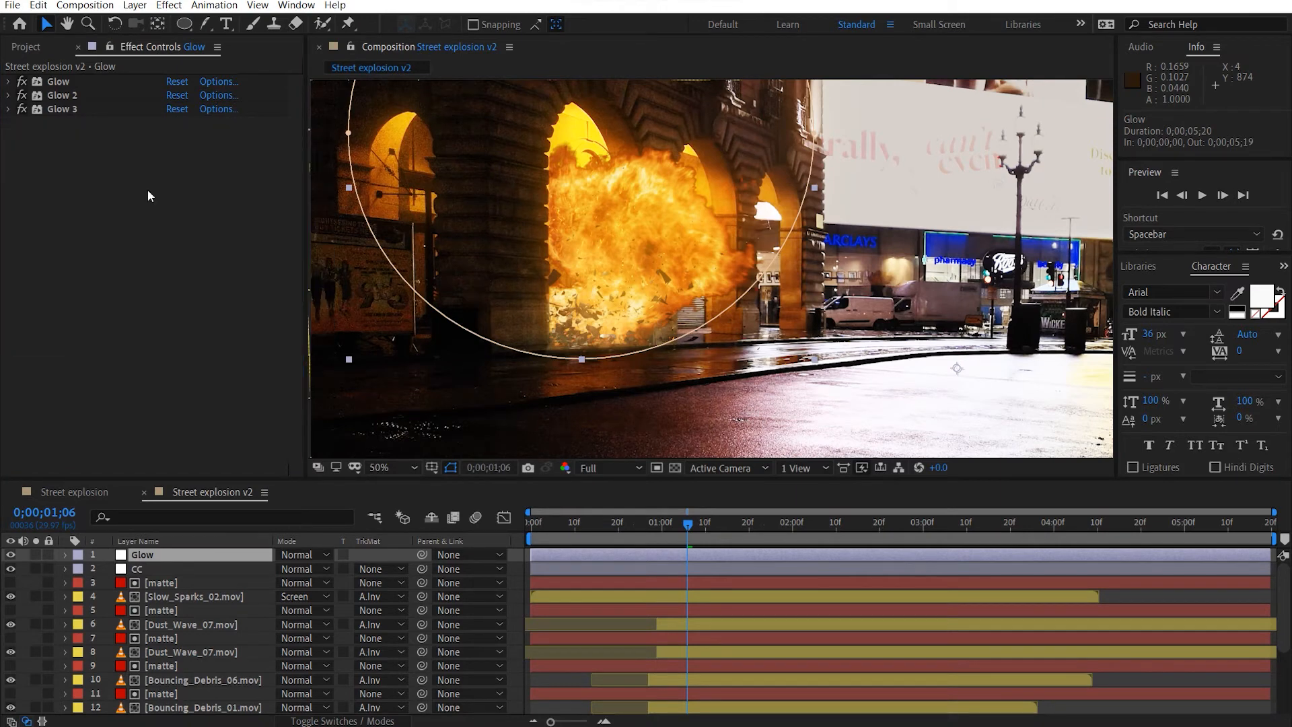
pyautogui.moveTo(175, 167); pyautogui.dragTo(194, 168)
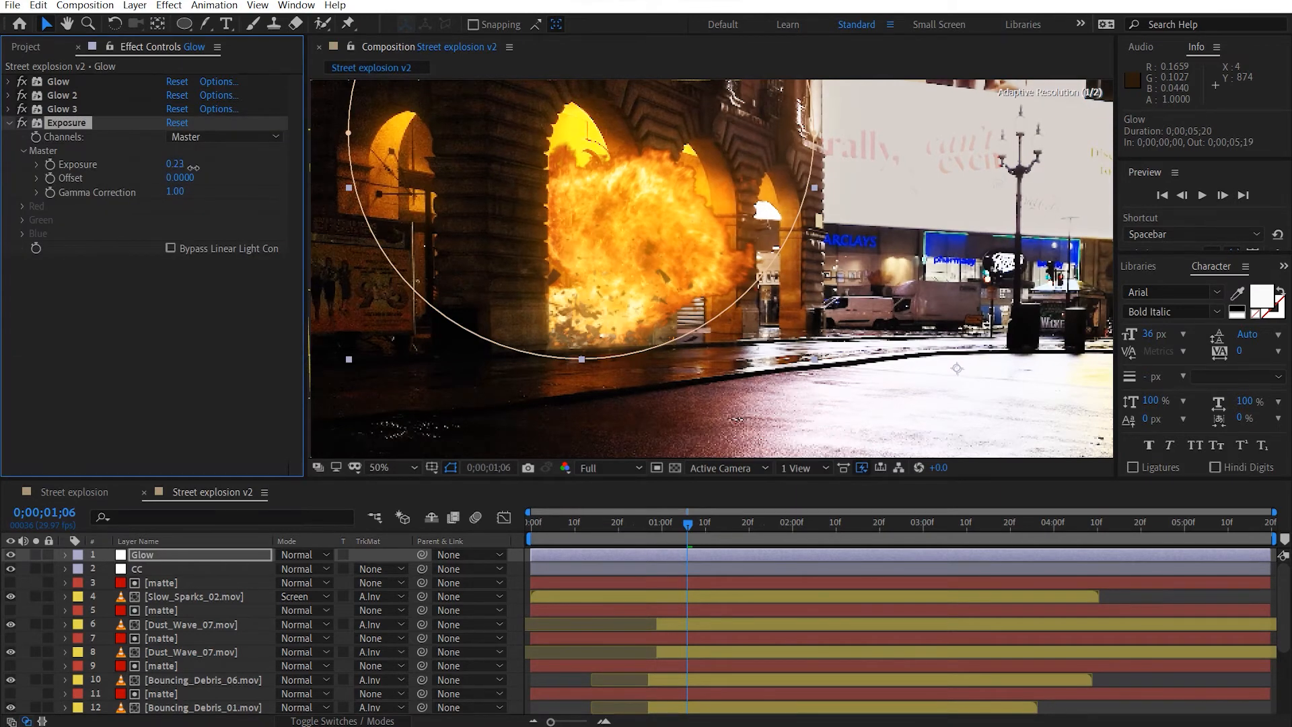
pyautogui.moveTo(179, 165); pyautogui.dragTo(170, 165)
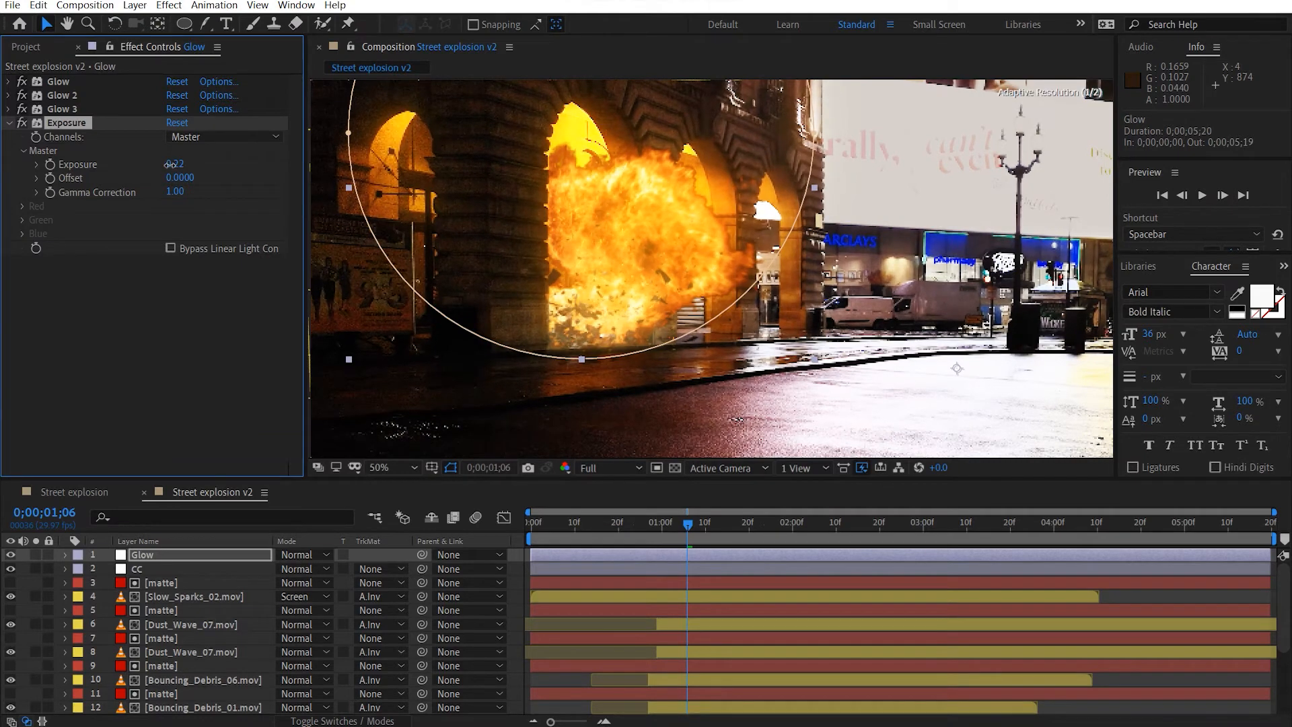
# Increase the Glow Radius to 247 on the third glow, 184 on the second and 84 on the first.
pyautogui.click(8, 109)
pyautogui.click(61, 109)
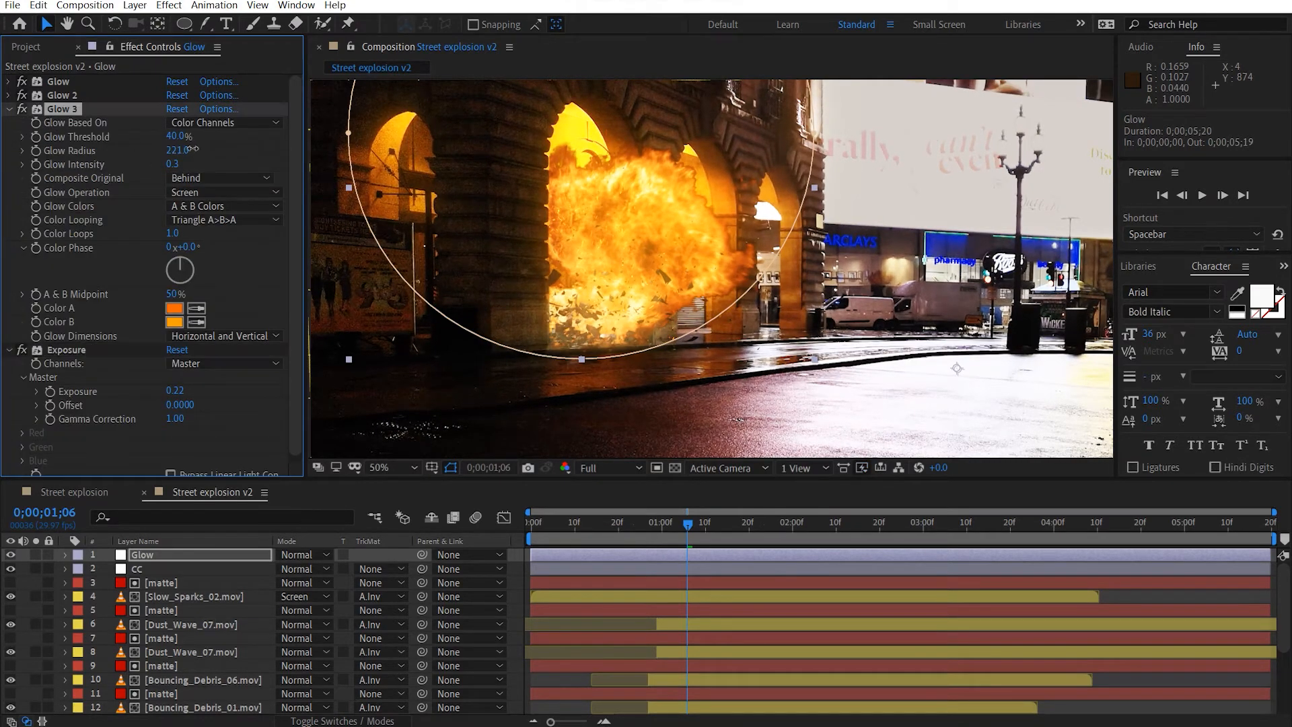
pyautogui.click(8, 96)
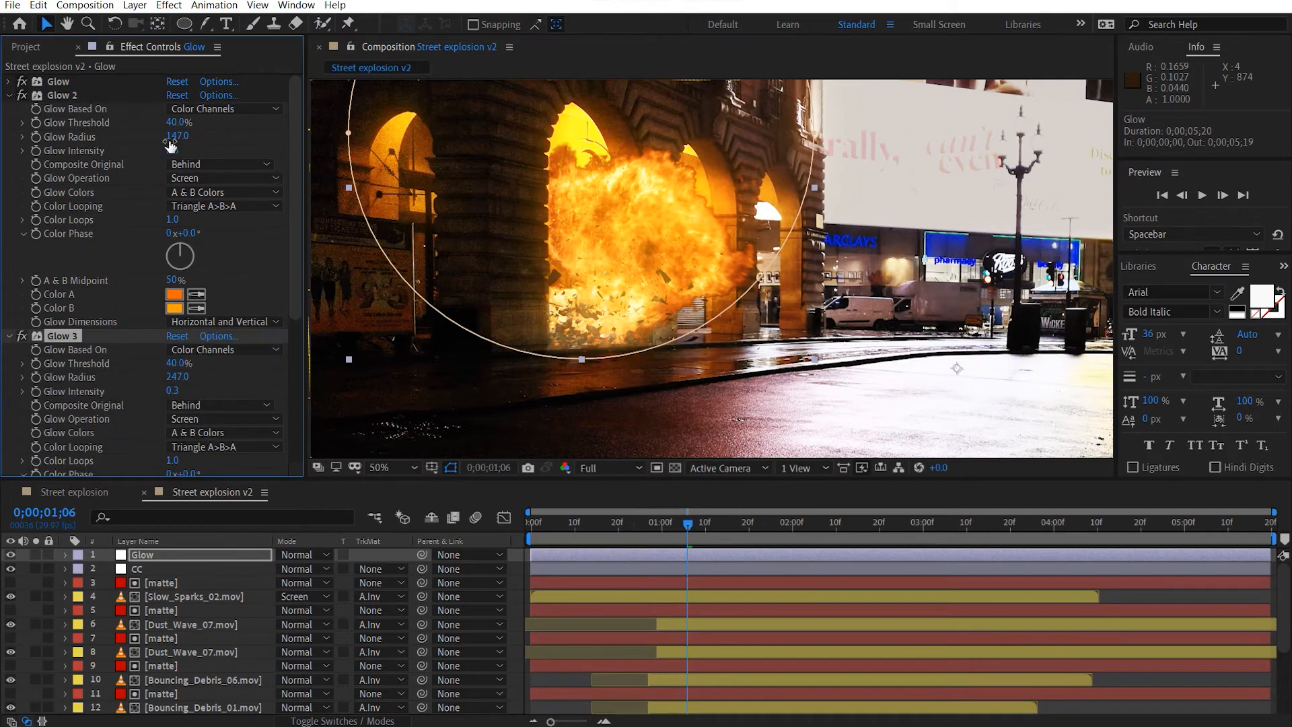
pyautogui.moveTo(171, 145); pyautogui.dragTo(195, 139)
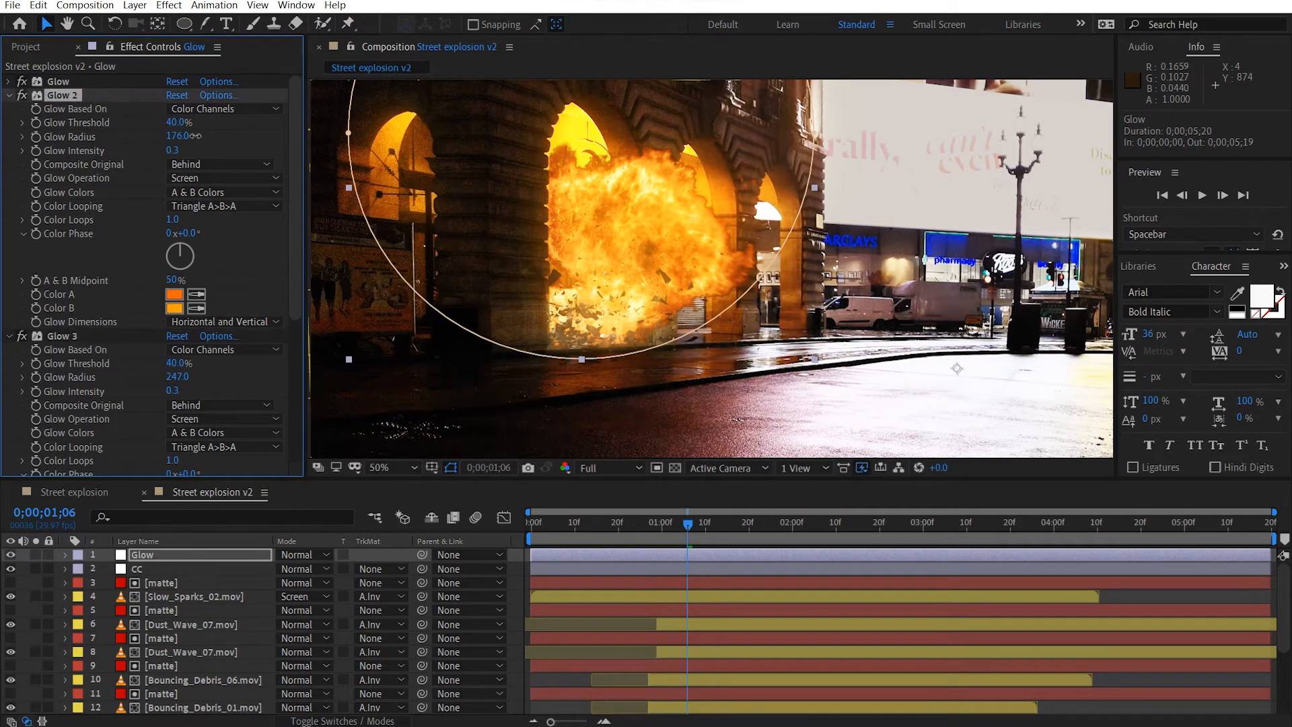
pyautogui.click(9, 81)
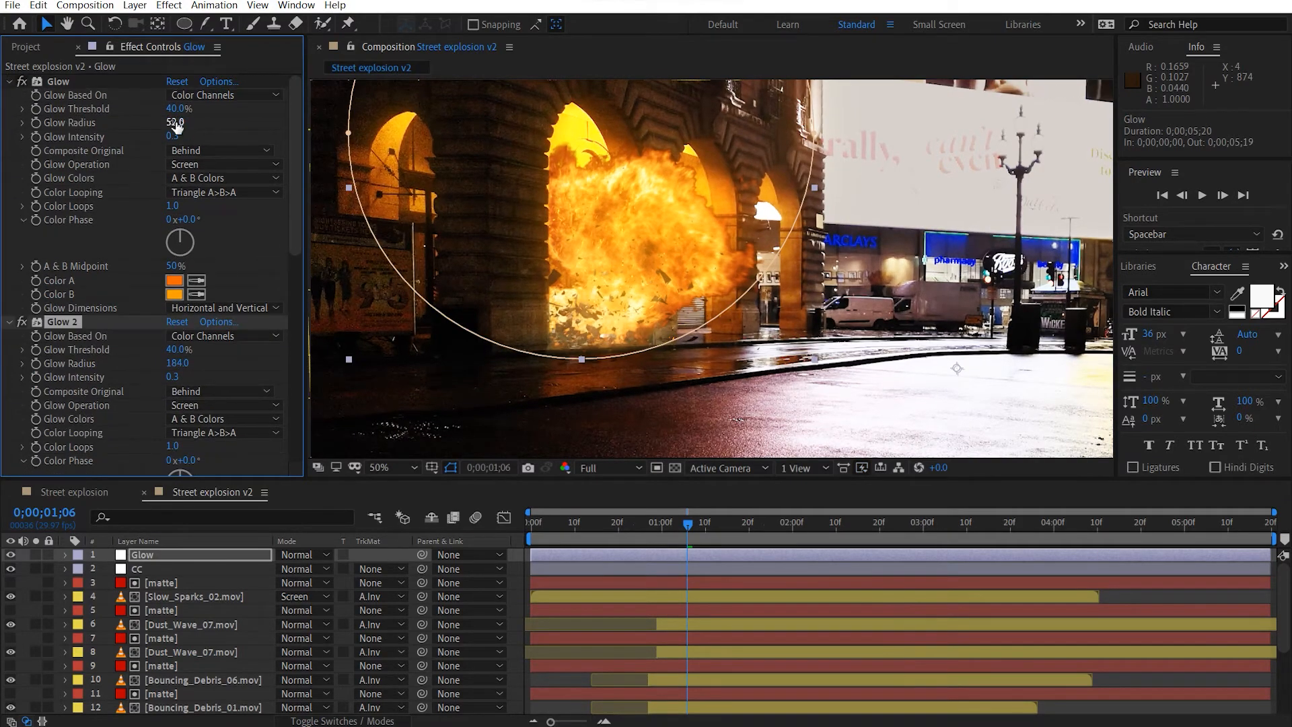
# Collapse the three Glow effects and Exposure on the Glow layer, and add a Hue/Saturation effect below them.
pyautogui.click(8, 82)
pyautogui.click(8, 96)
pyautogui.click(8, 109)
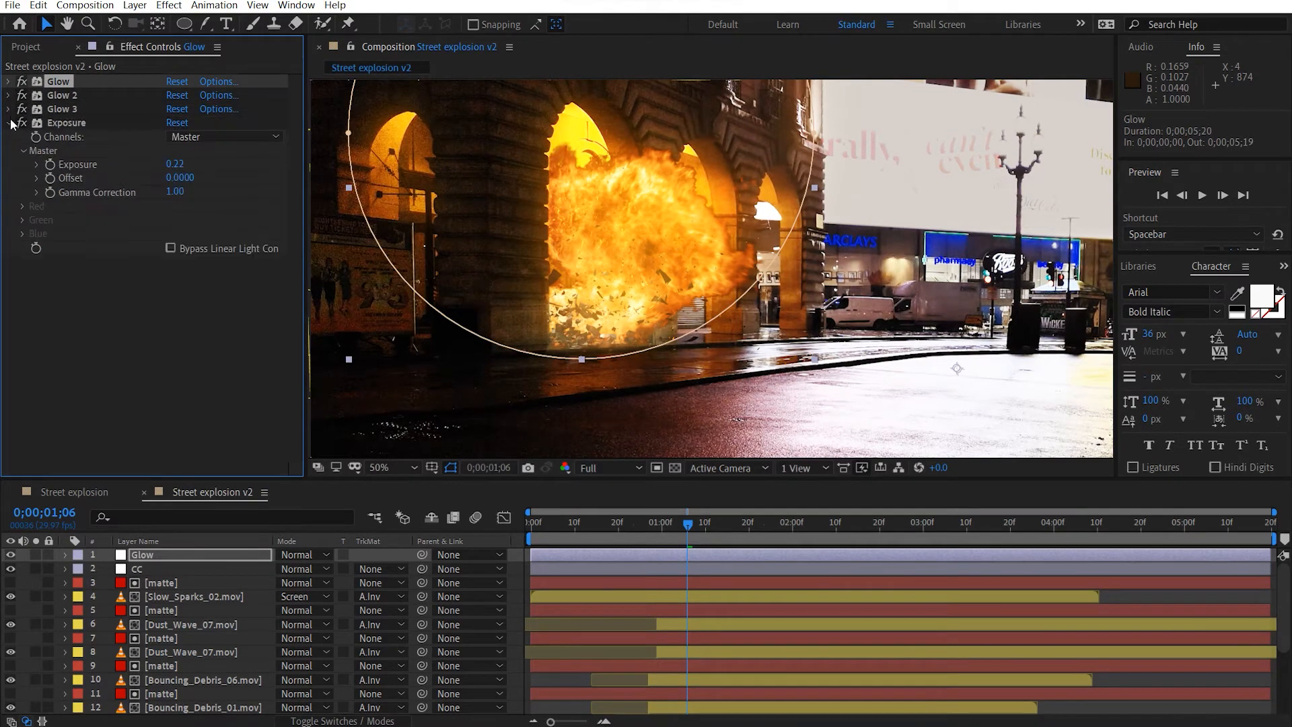
pyautogui.click(10, 123)
pyautogui.hotkey('ctrl', 'space')
pyautogui.write('hue')
pyautogui.click(85, 192)
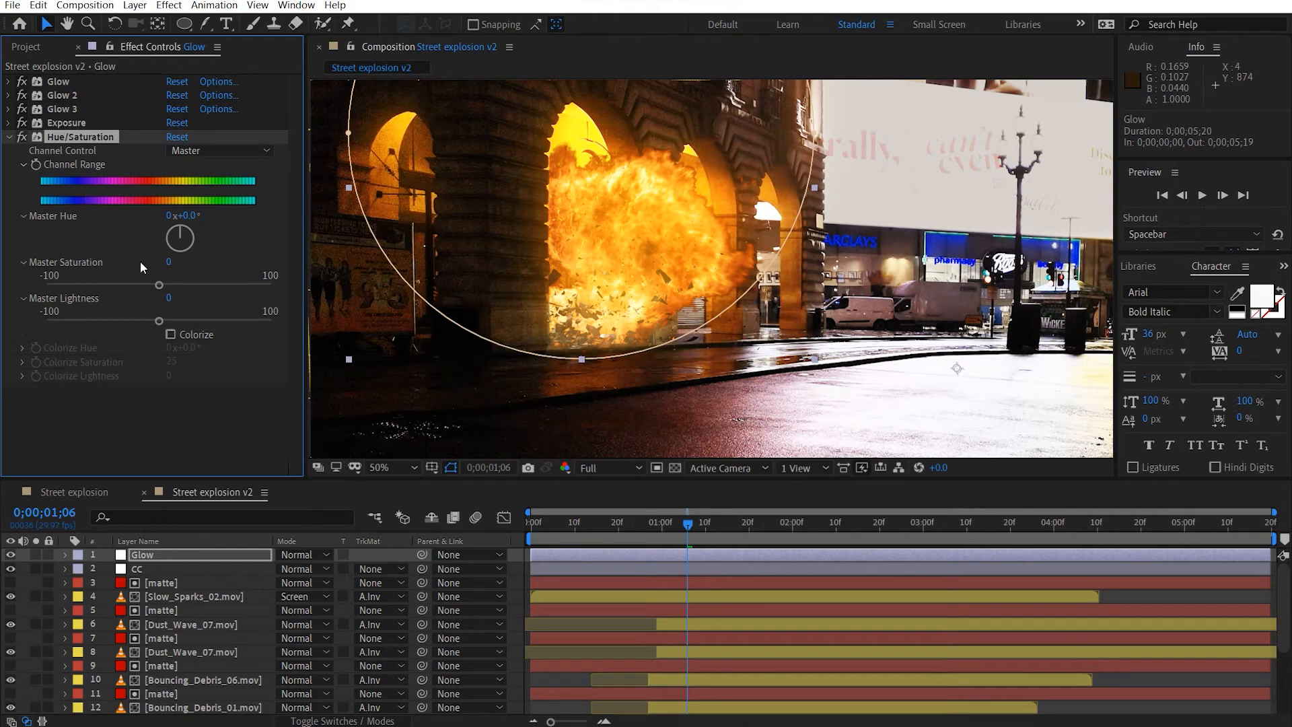
# In Hue/Saturation, set the Reds channel to a saturation of 16 and a lightness of 17.
pyautogui.click(204, 149)
pyautogui.click(223, 189)
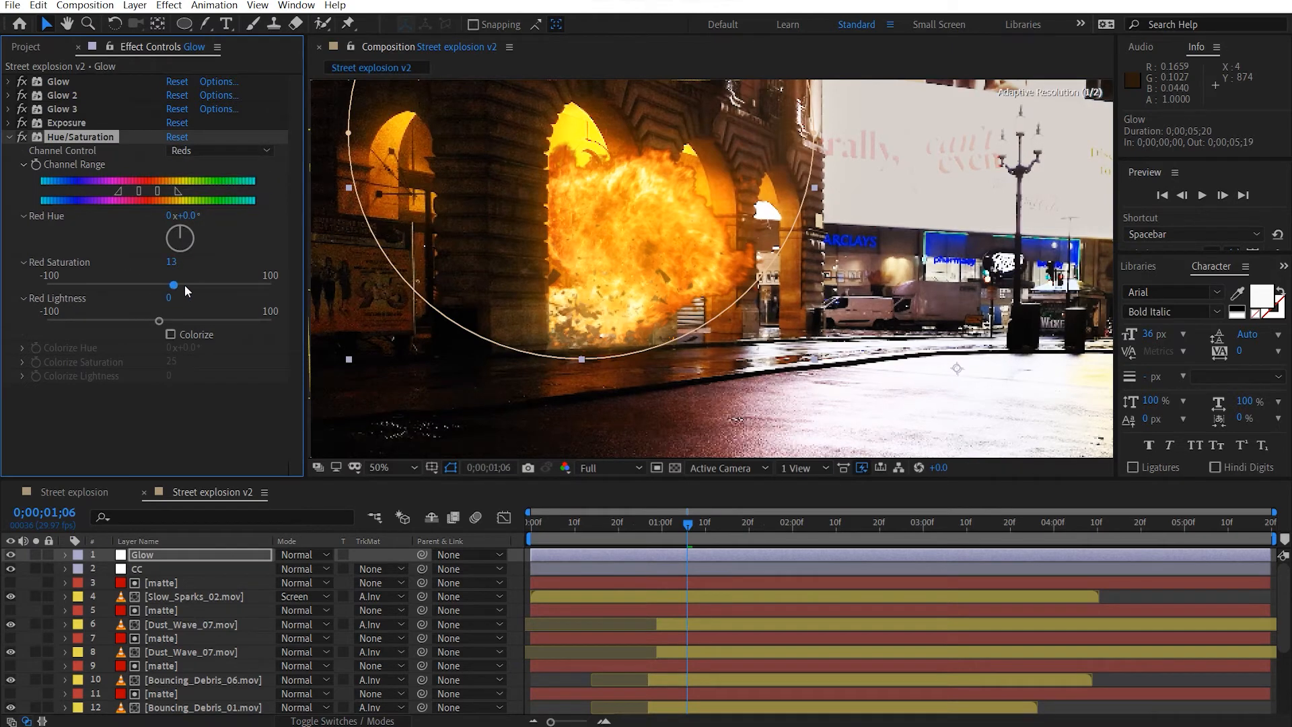
pyautogui.moveTo(161, 320); pyautogui.dragTo(175, 322)
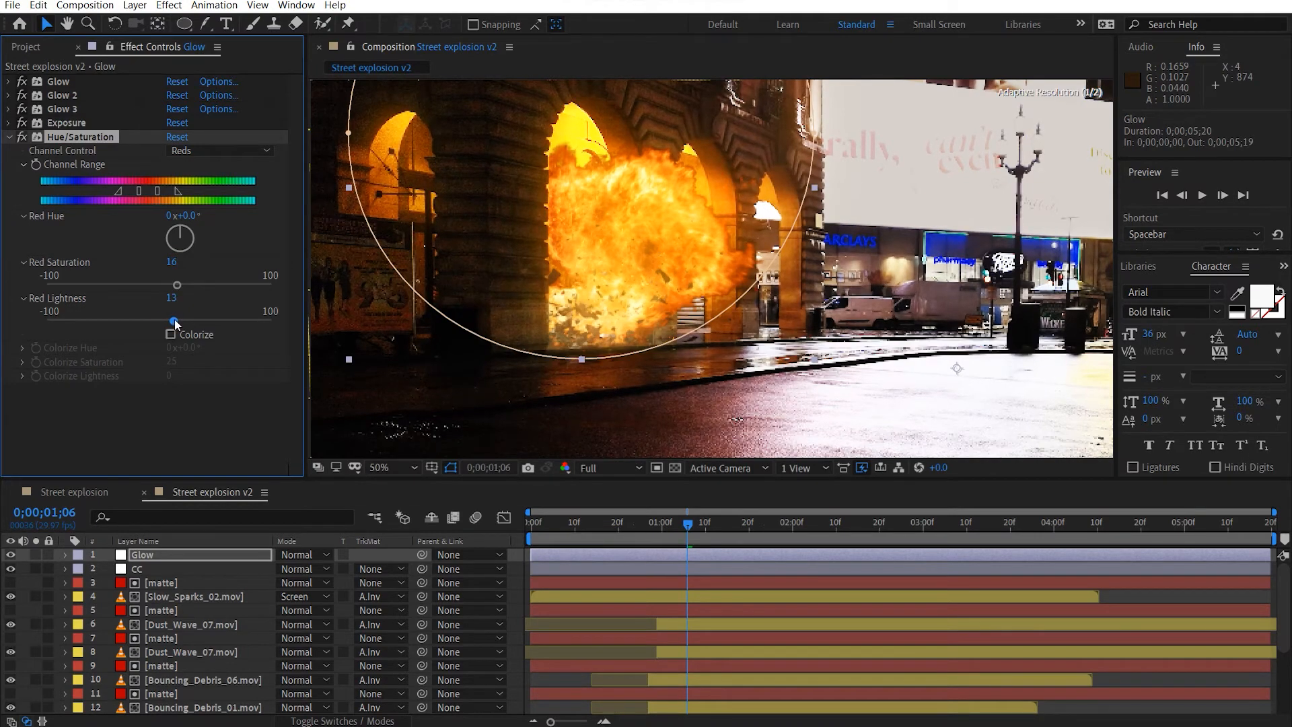
# Set the Yellows channel to a saturation of 9 and a lightness of about 12, and collapse Hue/Saturation.
pyautogui.click(183, 153)
pyautogui.click(189, 197)
pyautogui.moveTo(161, 282); pyautogui.dragTo(176, 324)
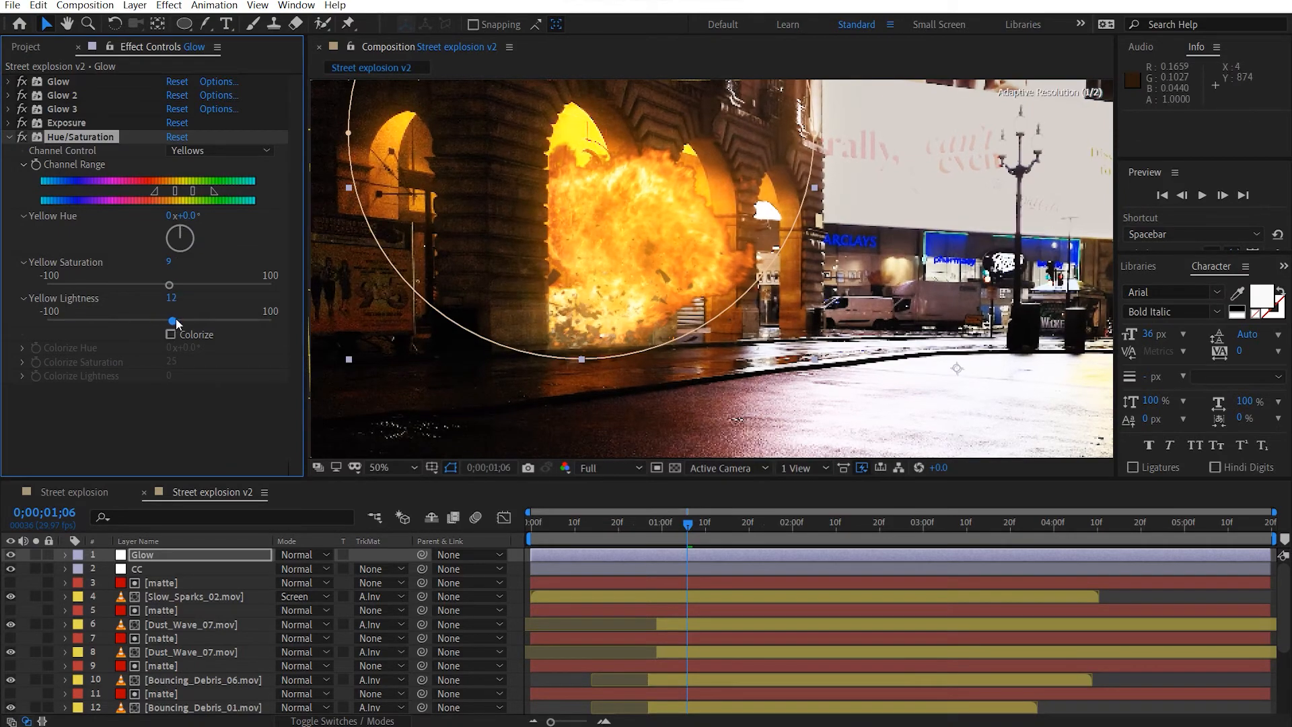
pyautogui.click(10, 138)
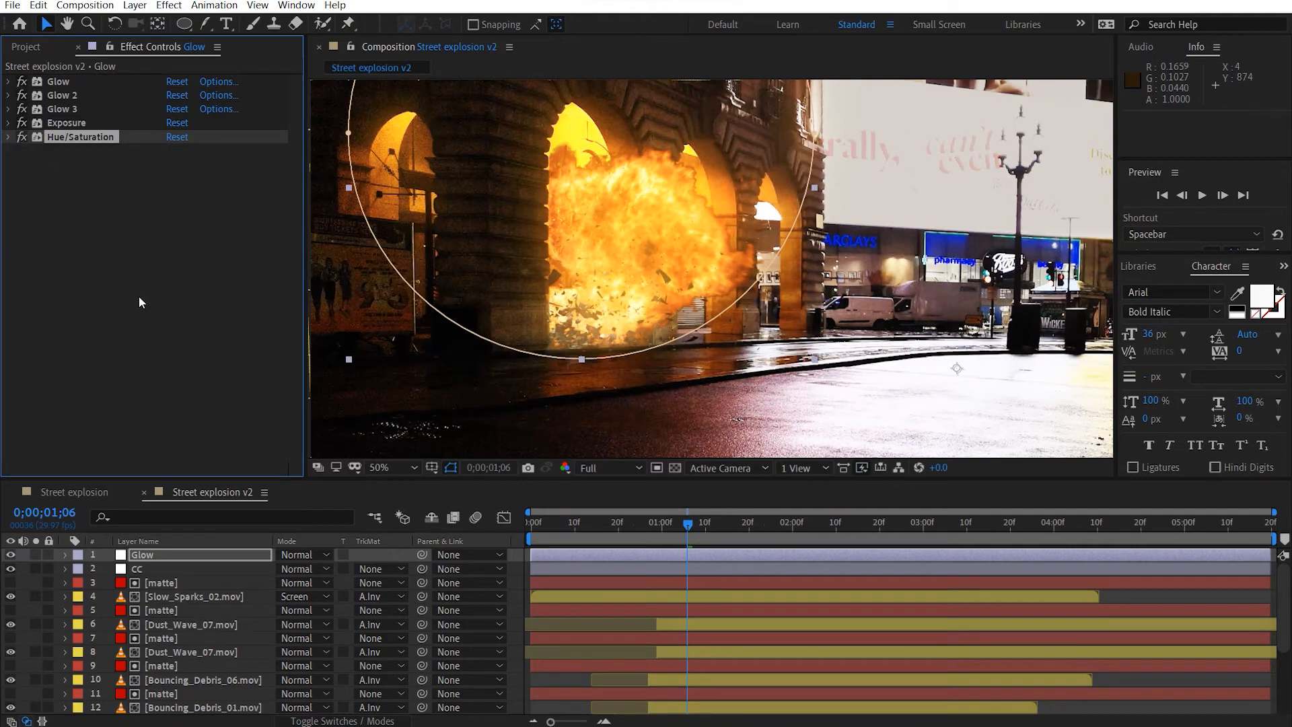
# Set the Mask Feather of the Glow layer's mask to 50 pixels and hide the mask outline in the composition view.
pyautogui.click(138, 296)
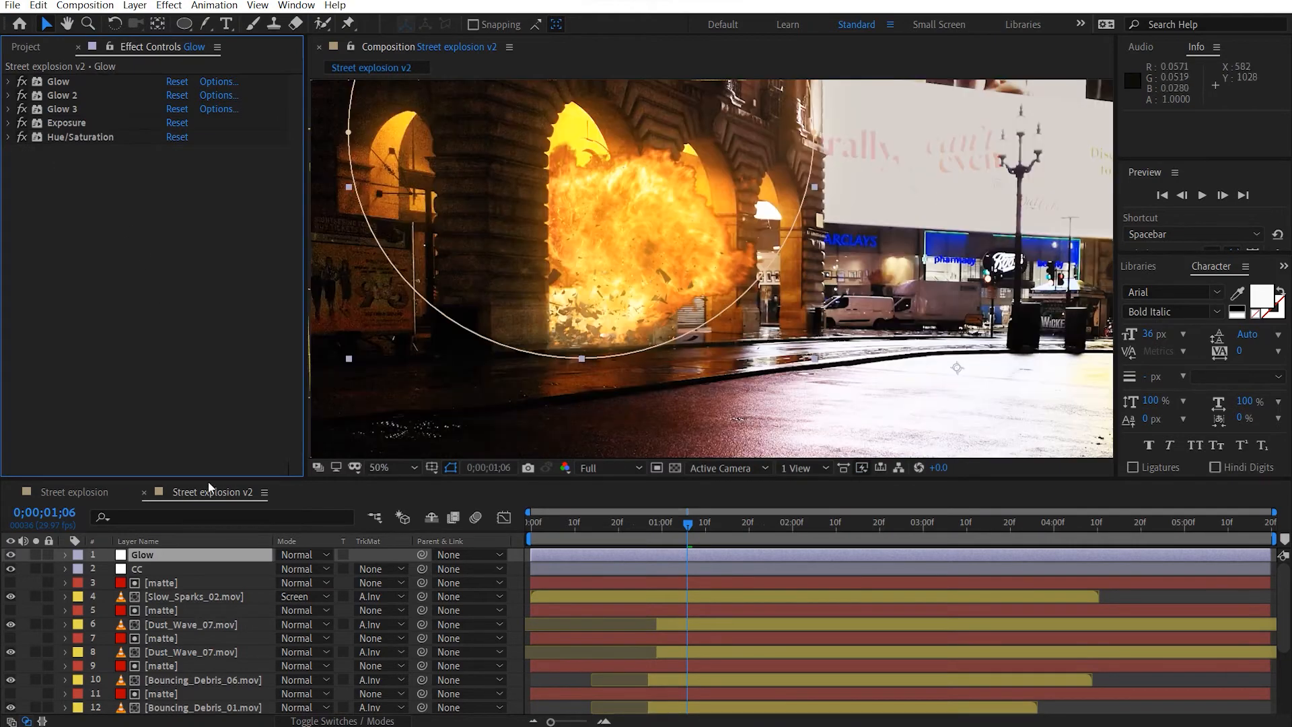
pyautogui.press('f')
pyautogui.click(329, 583)
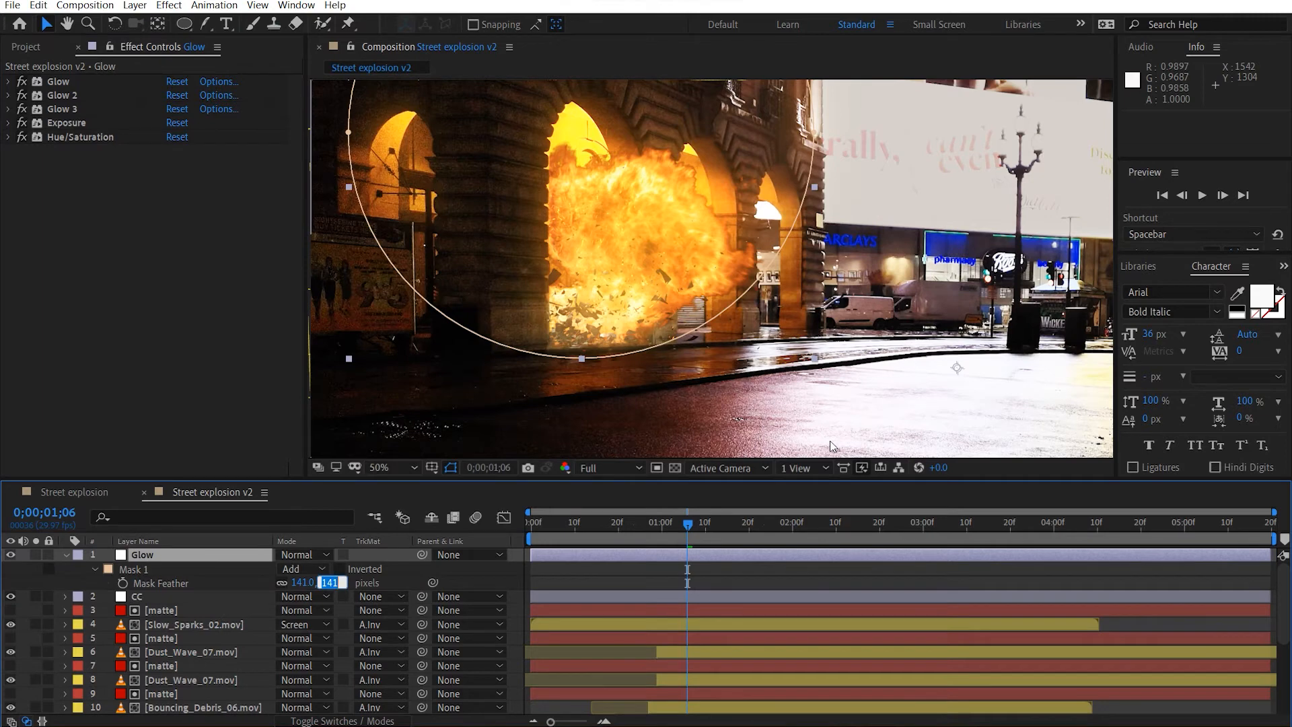
pyautogui.write('80')
pyautogui.press('Return')
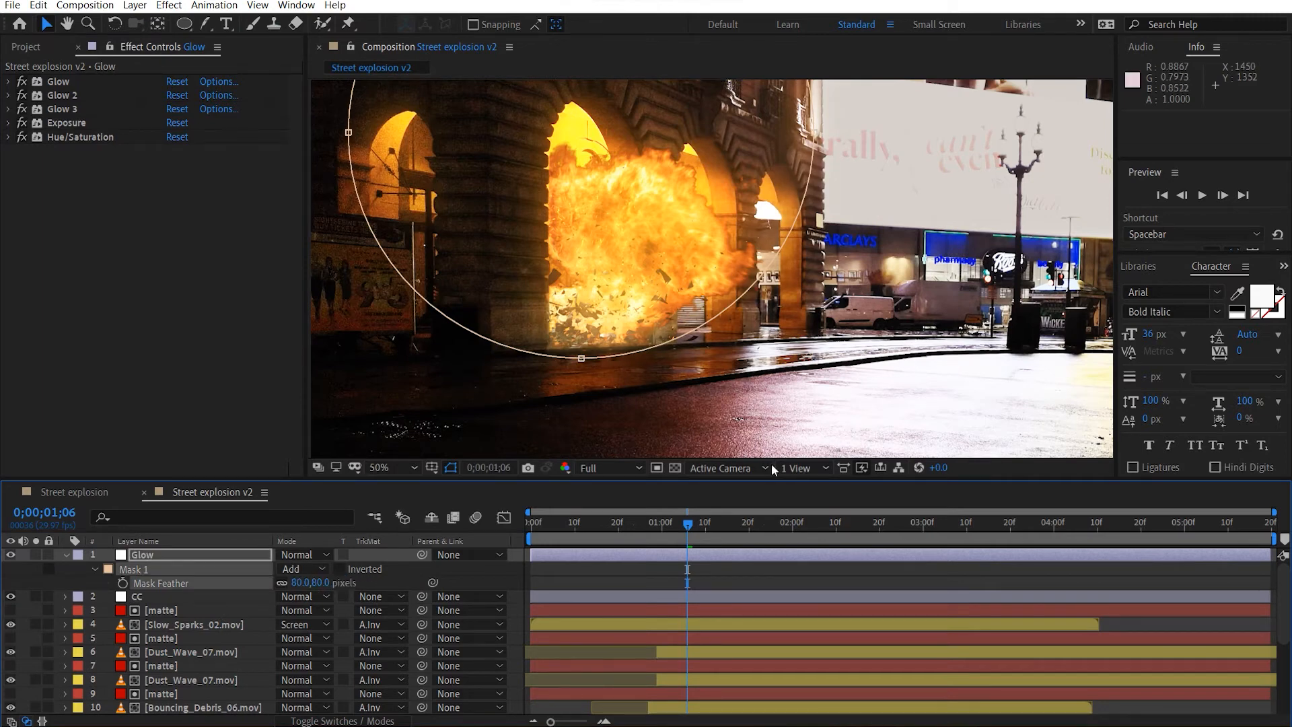
pyautogui.click(302, 581)
pyautogui.press('Return')
pyautogui.click(450, 469)
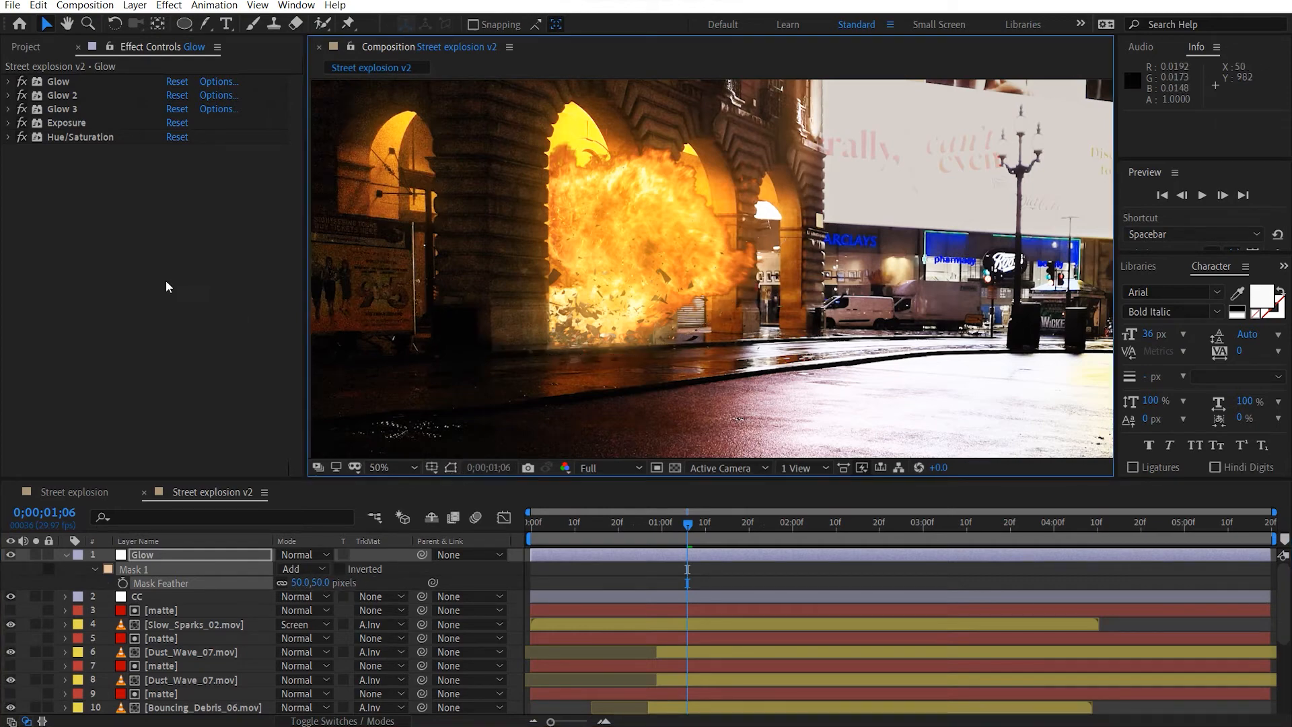
# Add a Tint effect below Hue/Saturation on the Glow layer with Amount to Tint set to 10%.
pyautogui.scroll(-3, 599, 218)
pyautogui.scroll(3, 600, 222)
pyautogui.moveTo(371, 273); pyautogui.dragTo(323, 274)
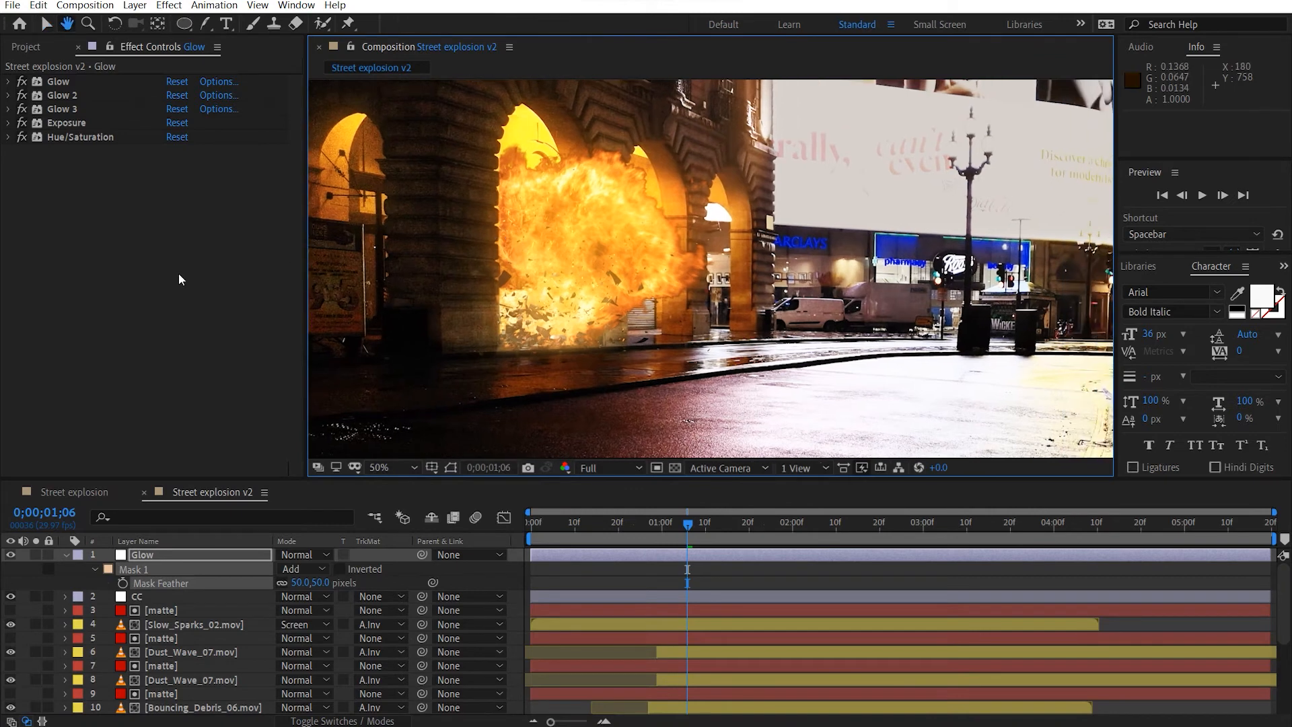
pyautogui.hotkey('ctrl', 'space')
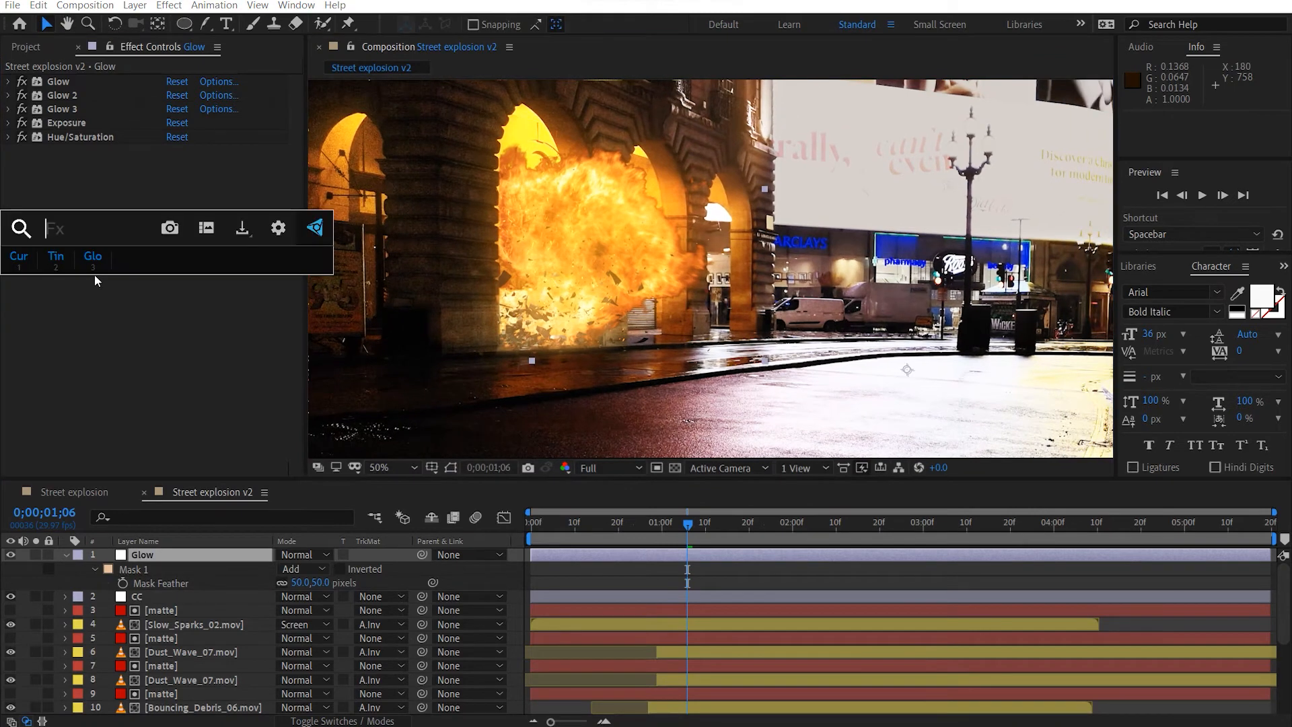
pyautogui.write('tin')
pyautogui.press('BackSpace')
pyautogui.press('BackSpace')
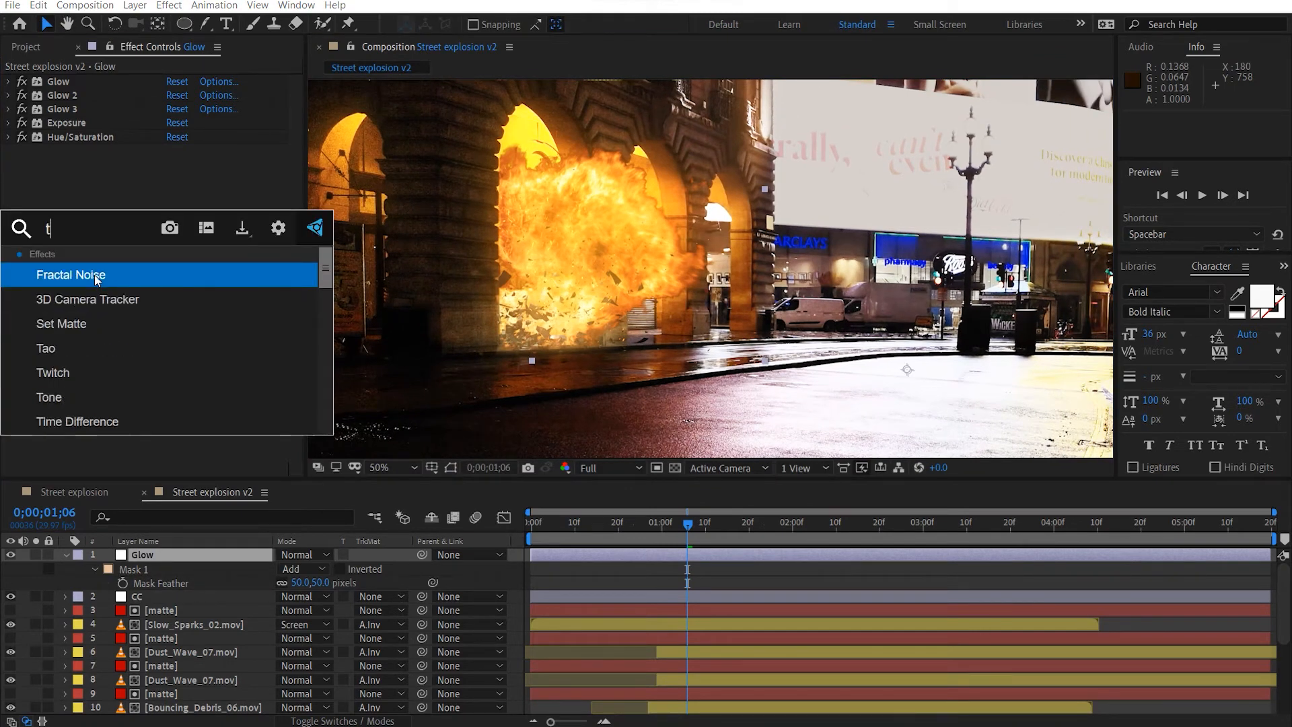
pyautogui.write('in')
pyautogui.press('Return')
pyautogui.click(194, 193)
pyautogui.write('100')
pyautogui.press('Return')
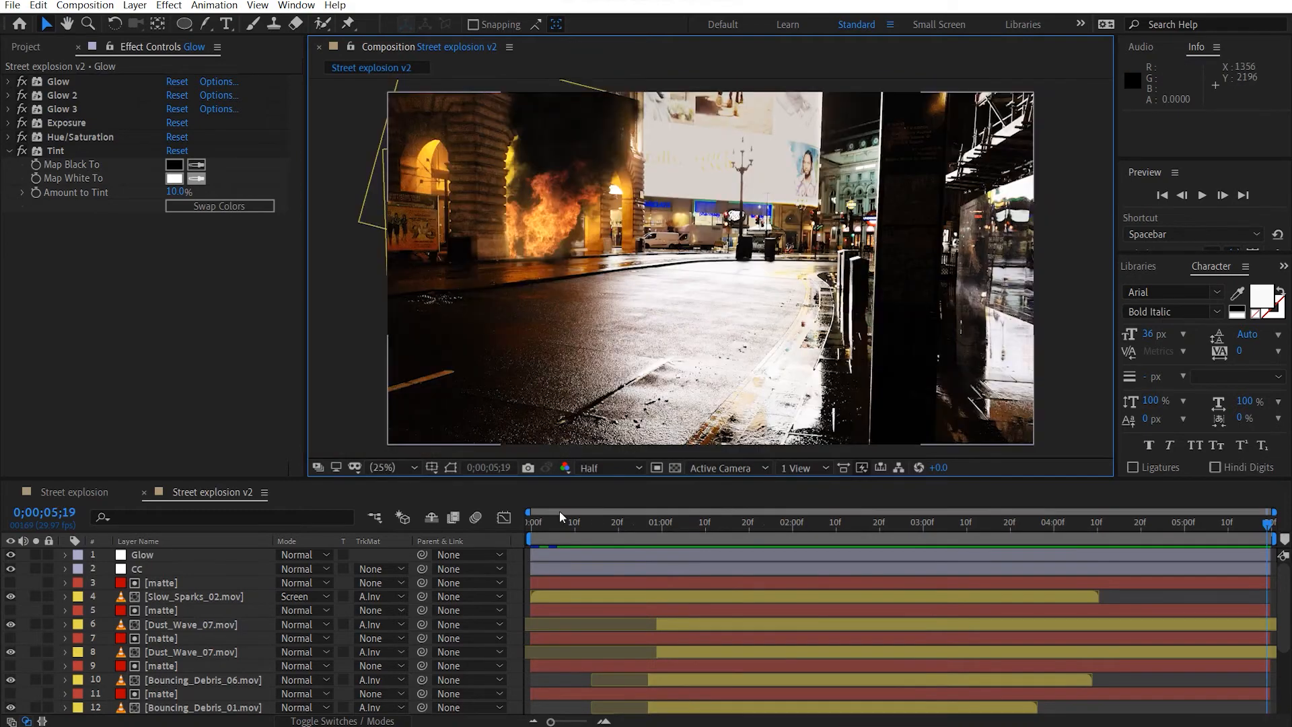
# Play back the Street explosion v2 composition to check the graded explosion.
pyautogui.click(222, 499)
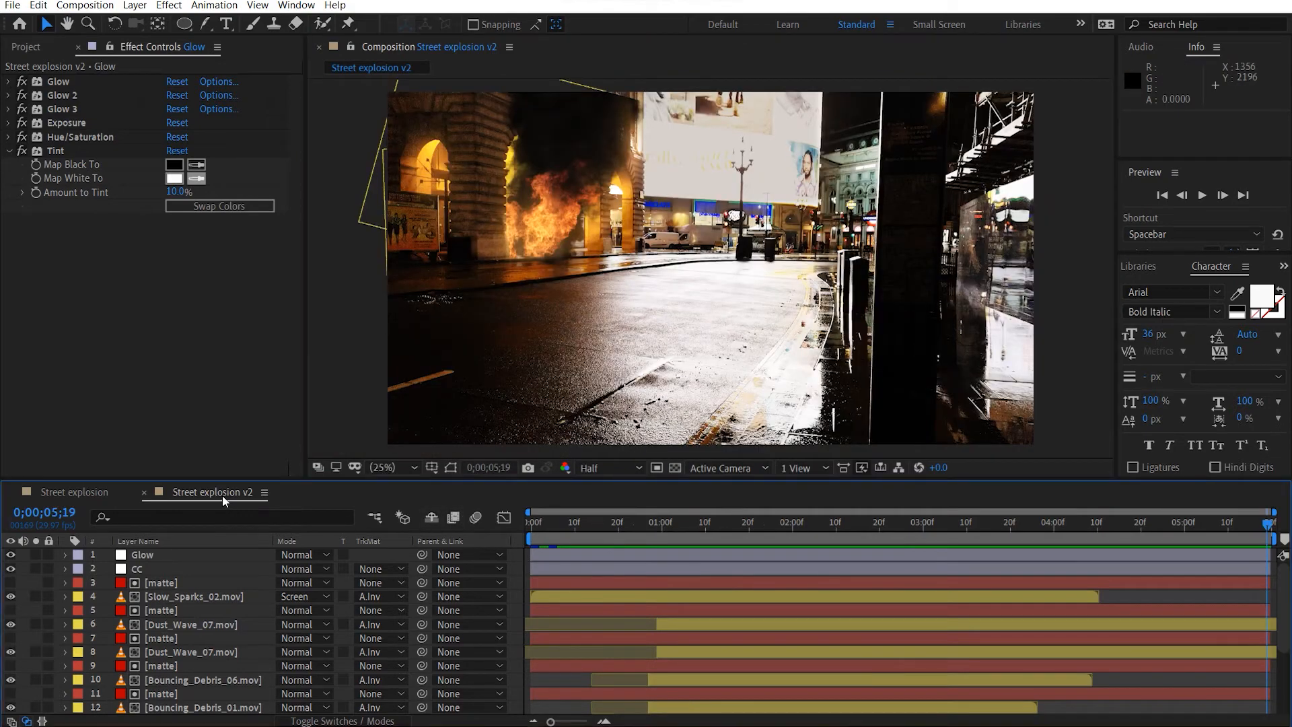
pyautogui.press('space')
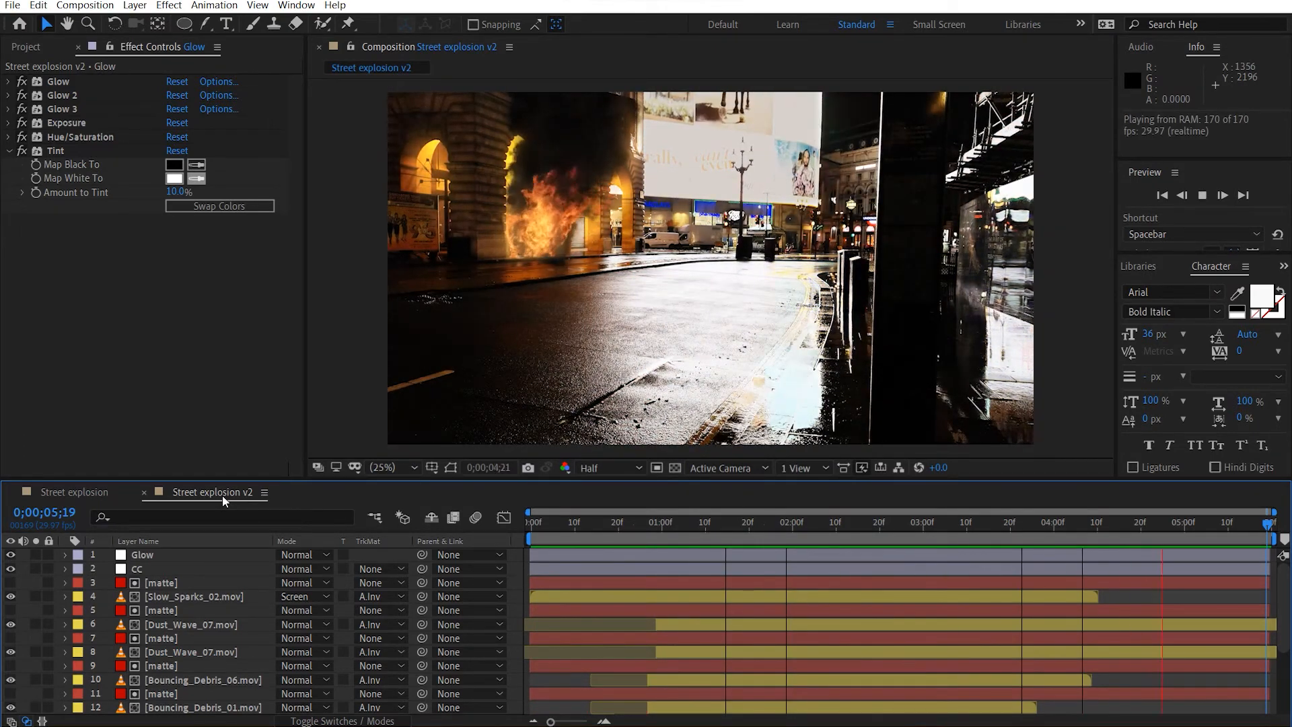
pyautogui.press('space')
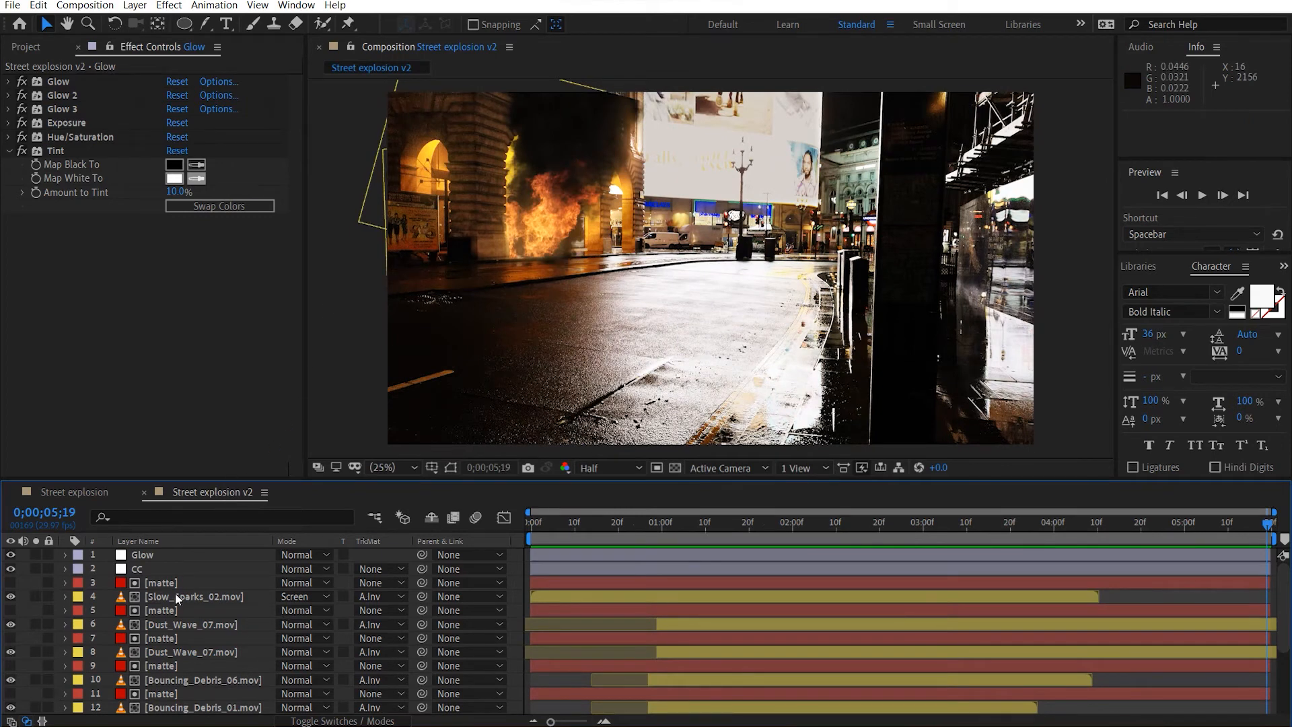
# Scale the Dark_Smoke.mov layer up to 111% to extend the smoke past the frame's upper edge.
pyautogui.scroll(-4, 172, 673)
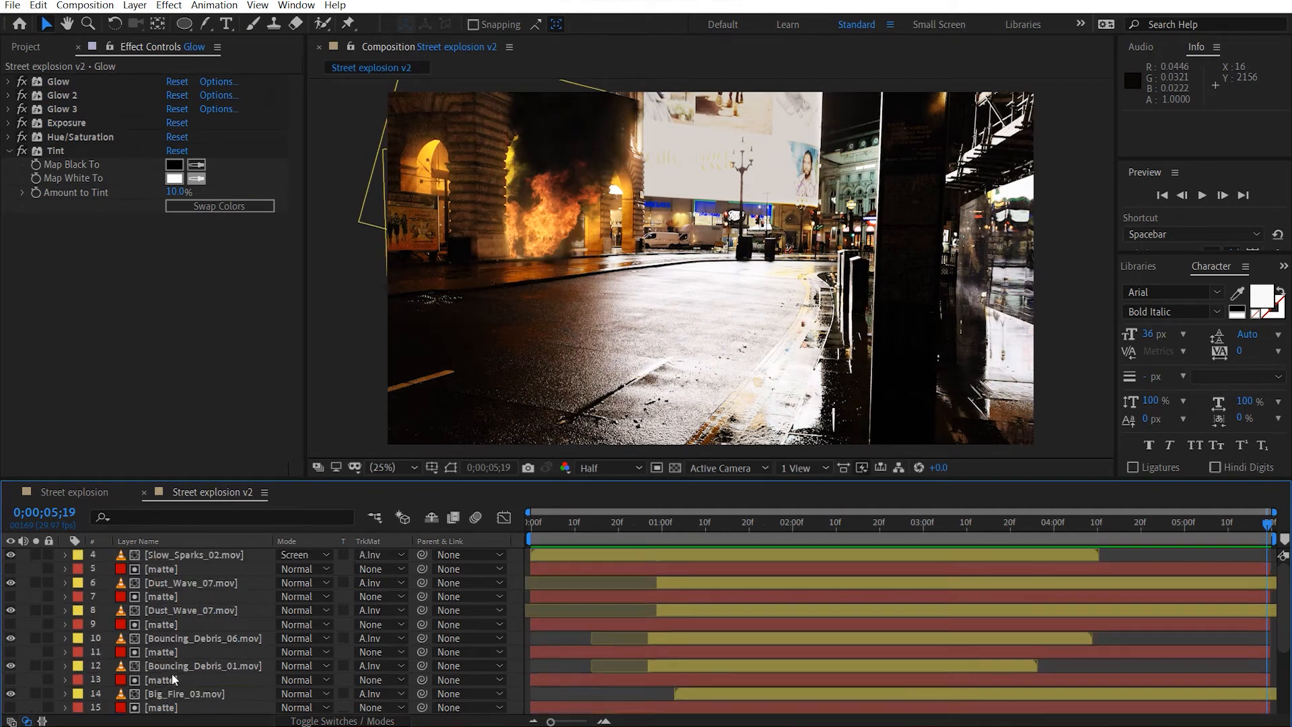
pyautogui.click(182, 679)
pyautogui.scroll(4, 625, 208)
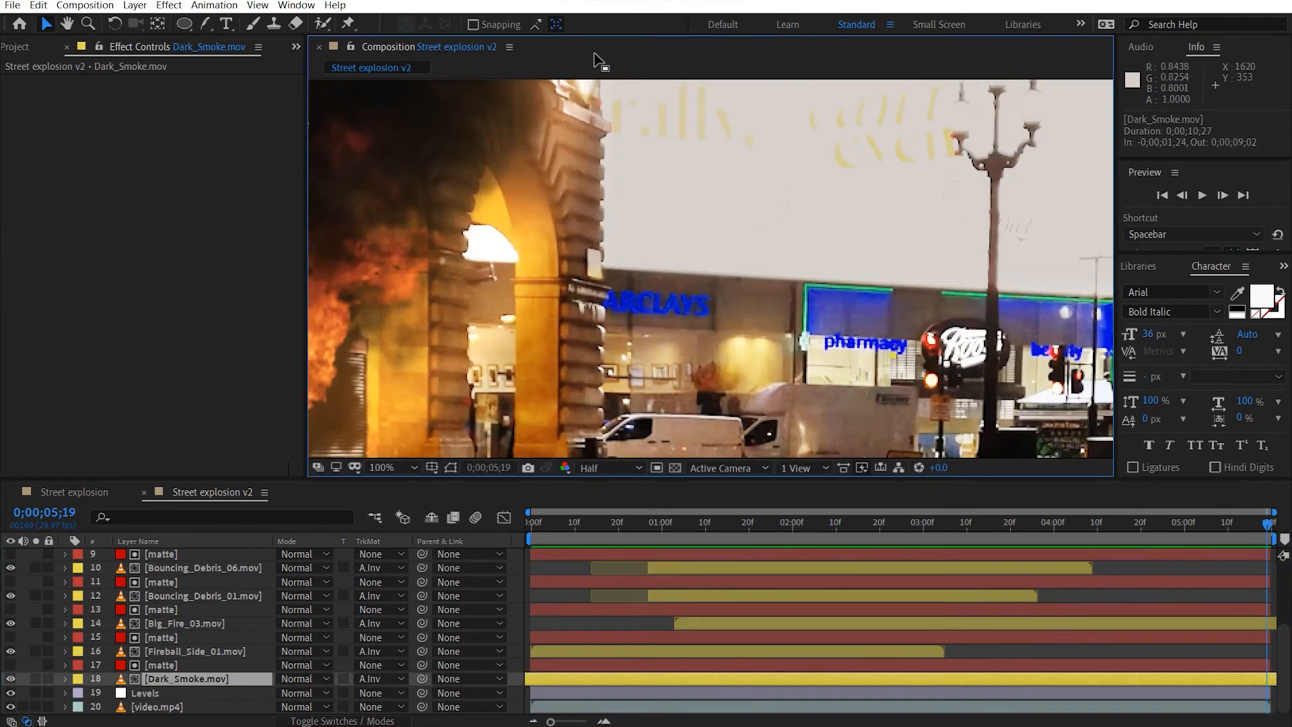
pyautogui.moveTo(679, 178); pyautogui.dragTo(888, 303)
pyautogui.moveTo(861, 217); pyautogui.dragTo(962, 397)
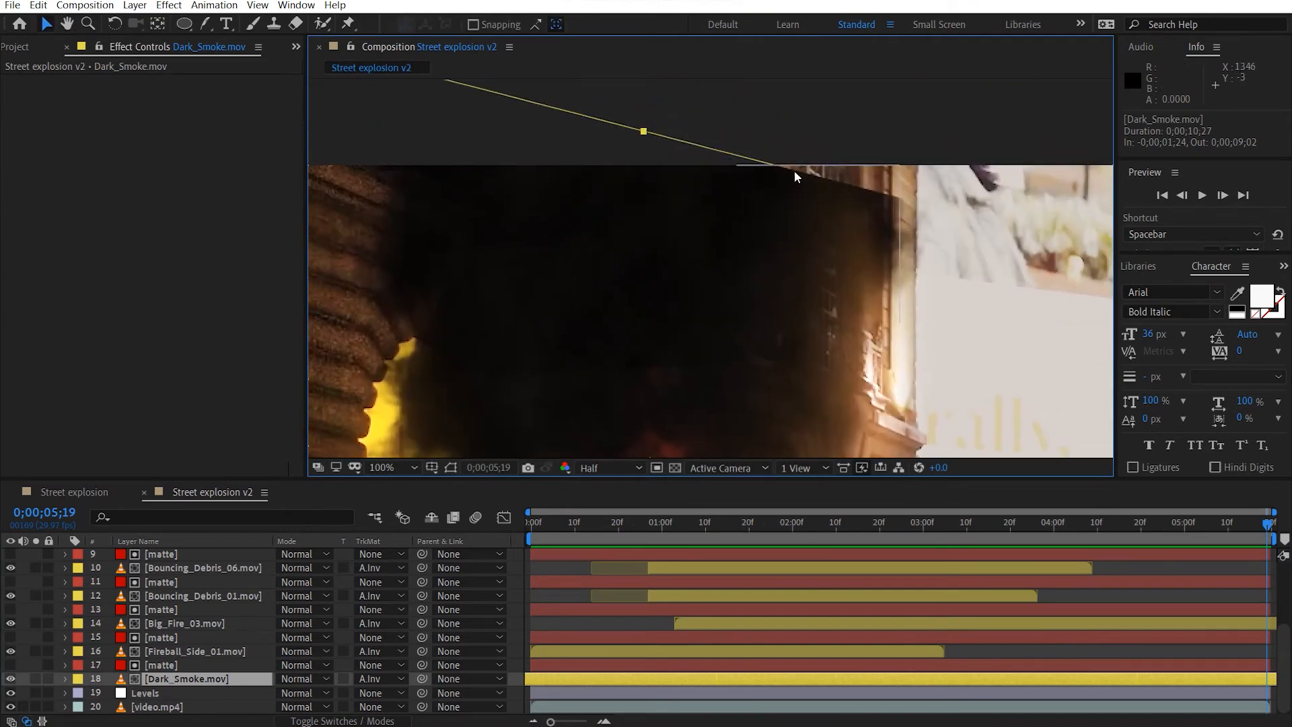
pyautogui.press('s')
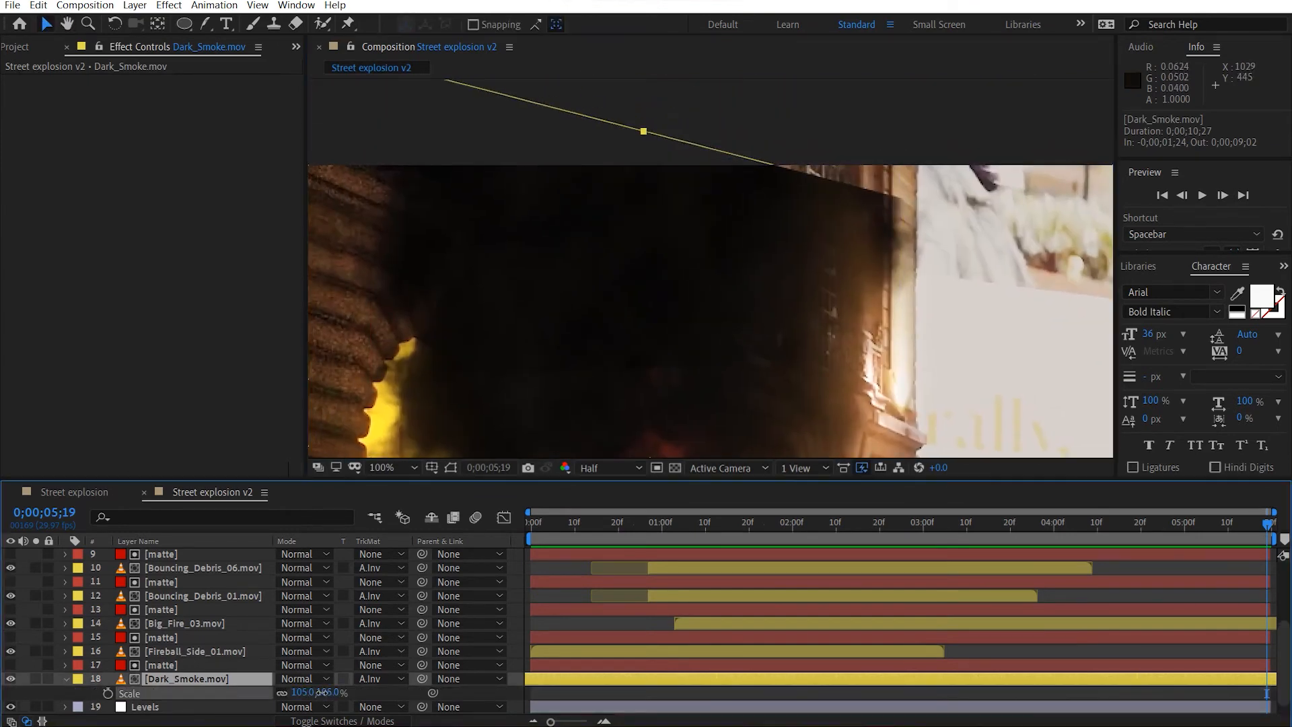
pyautogui.moveTo(317, 692); pyautogui.dragTo(326, 692)
pyautogui.scroll(-2, 544, 431)
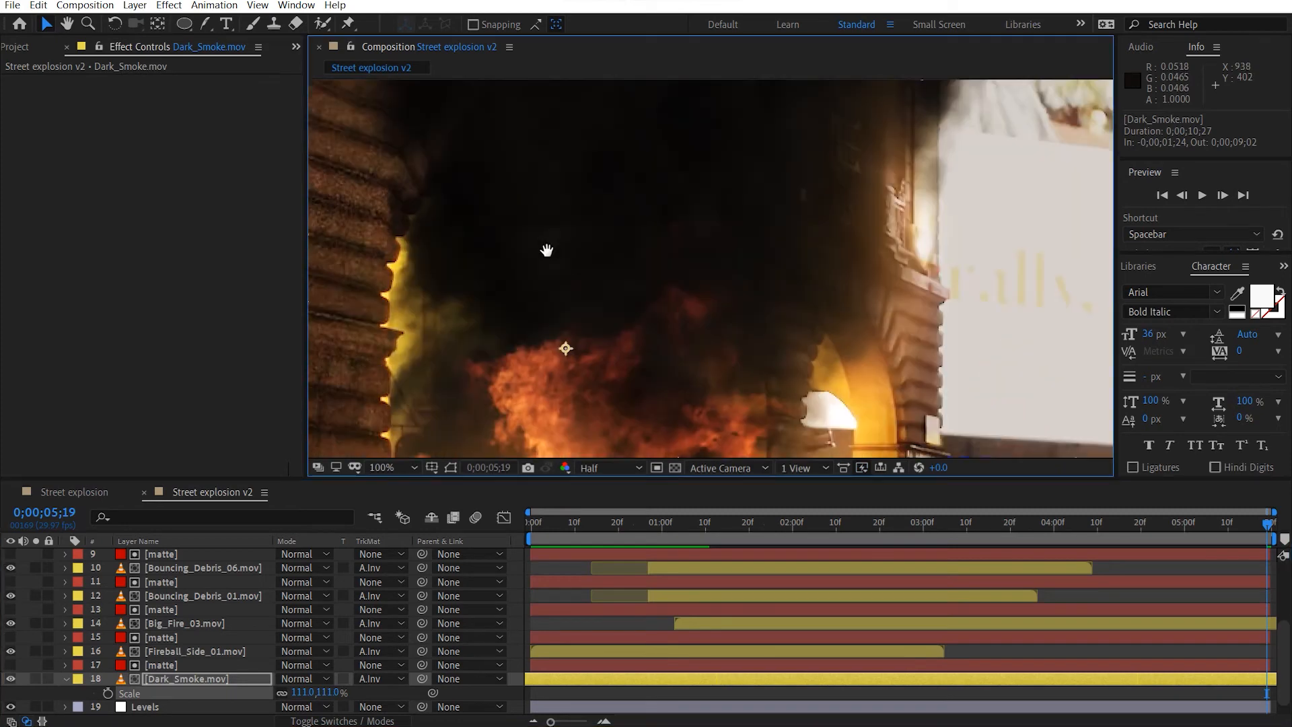
# Reposition the Dark_Smoke.mov layer over the burning arch at about 972, 418.
pyautogui.scroll(-2, 693, 356)
pyautogui.moveTo(700, 380); pyautogui.dragTo(716, 269)
pyautogui.scroll(2, 721, 288)
pyautogui.moveTo(691, 188); pyautogui.dragTo(629, 296)
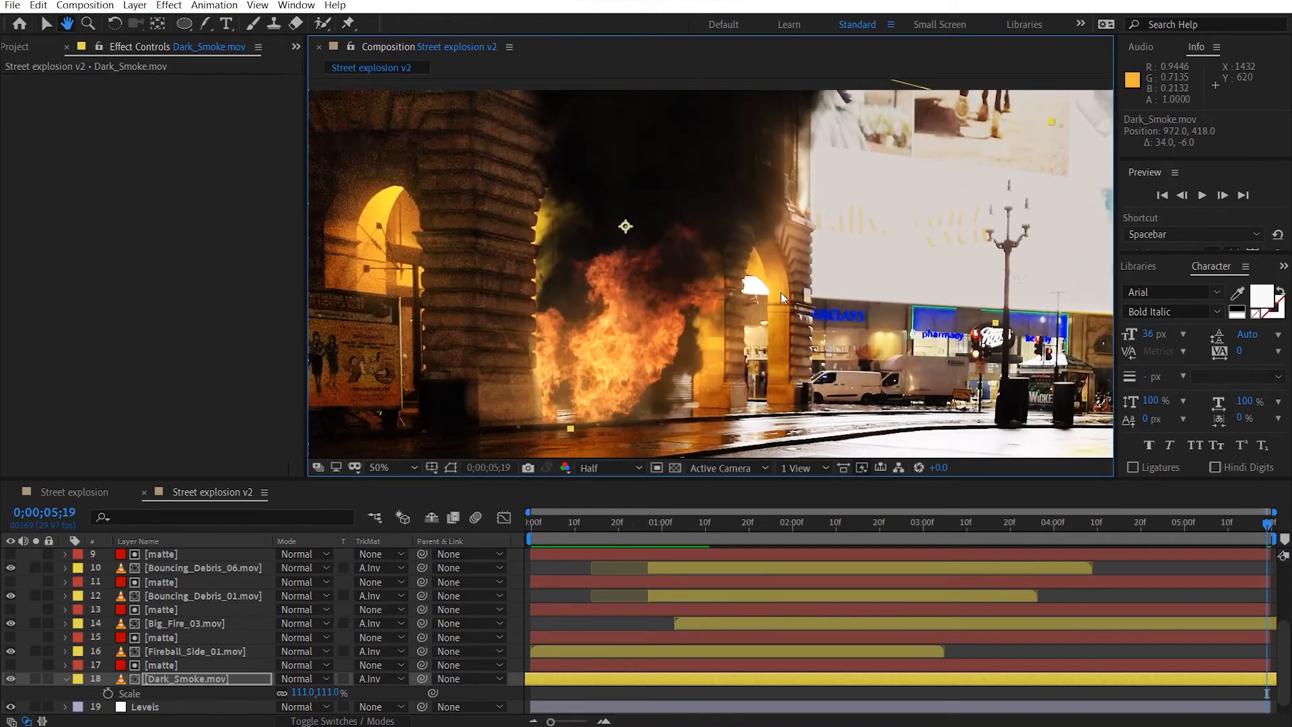
# Select the Bouncing_Debris_01.mov and Bouncing_Debris_06.mov layers together and lower the preview resolution to Third.
pyautogui.click(188, 666)
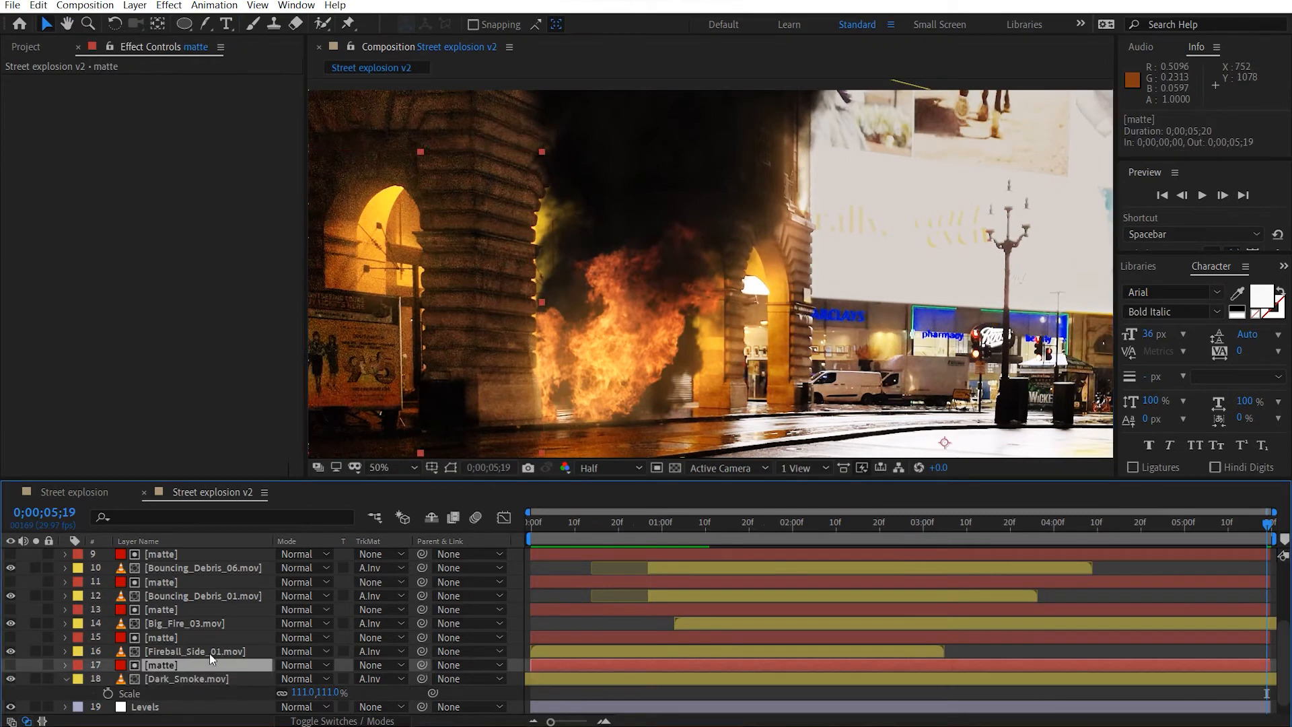
pyautogui.moveTo(630, 454); pyautogui.dragTo(650, 407)
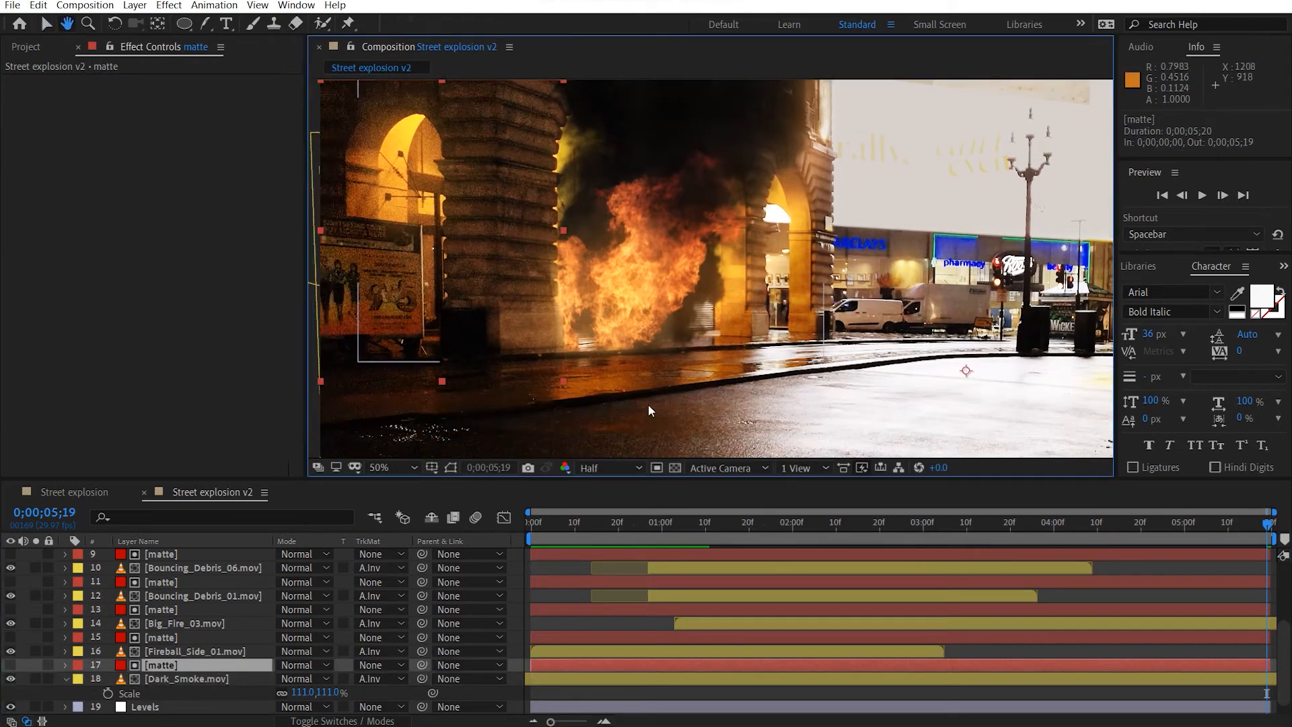
pyautogui.click(204, 598)
pyautogui.keyDown('ctrl'); pyautogui.click(243, 565); pyautogui.keyUp('ctrl')
pyautogui.moveTo(541, 527); pyautogui.dragTo(810, 524)
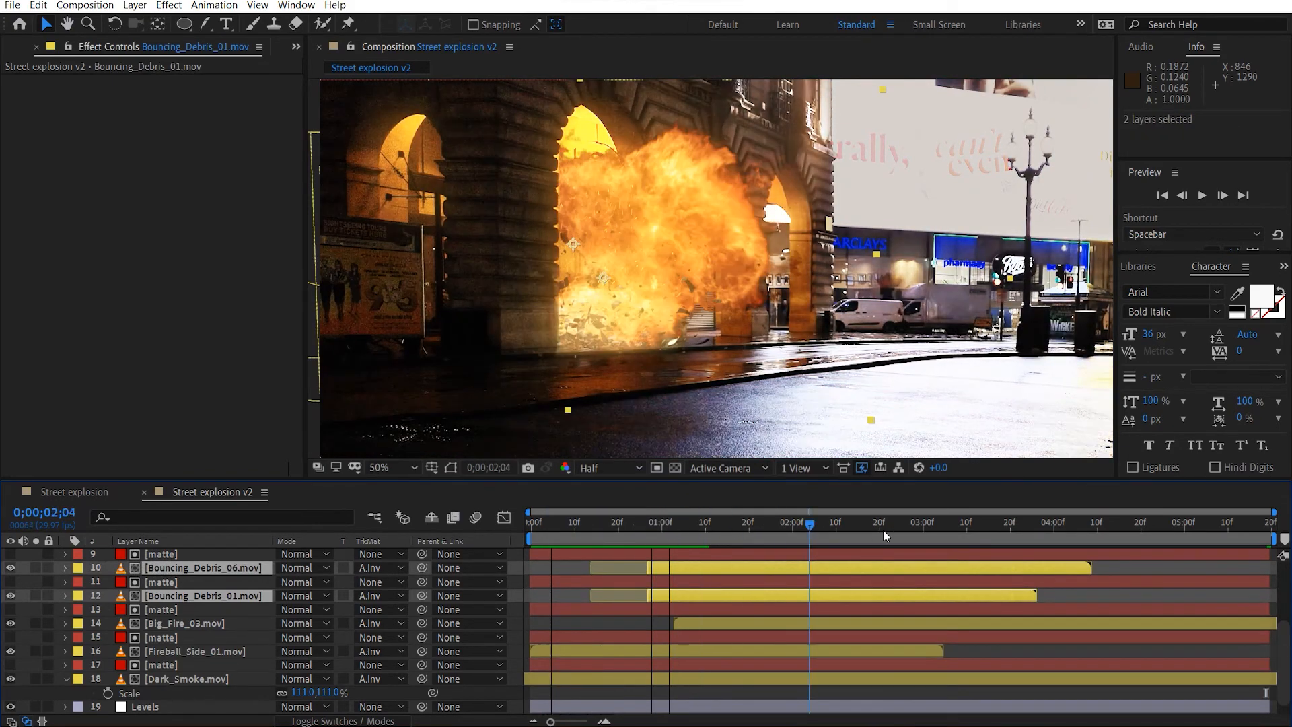
pyautogui.moveTo(991, 531); pyautogui.dragTo(1120, 533)
pyautogui.click(594, 469)
pyautogui.click(615, 485)
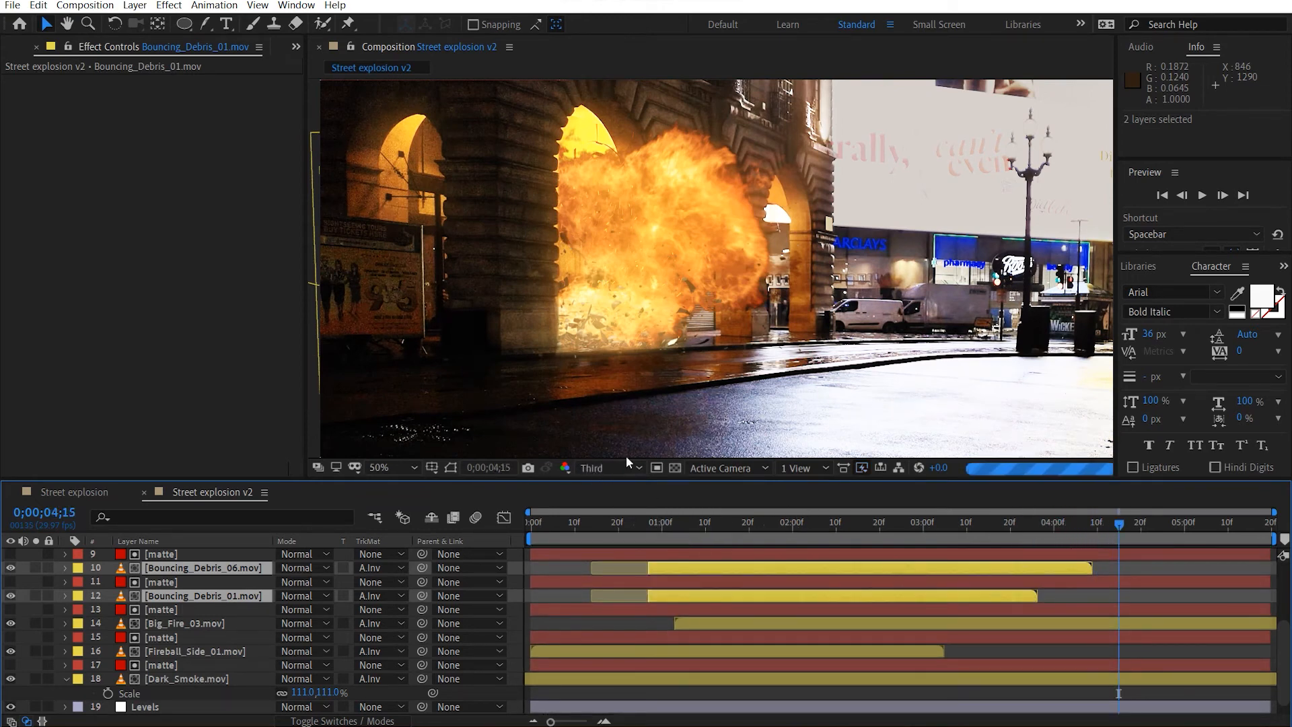
# Time-stretch the two selected Bouncing_Debris layers with a stretch factor of 150.
pyautogui.moveTo(628, 526); pyautogui.dragTo(679, 527)
pyautogui.rightClick(206, 573)
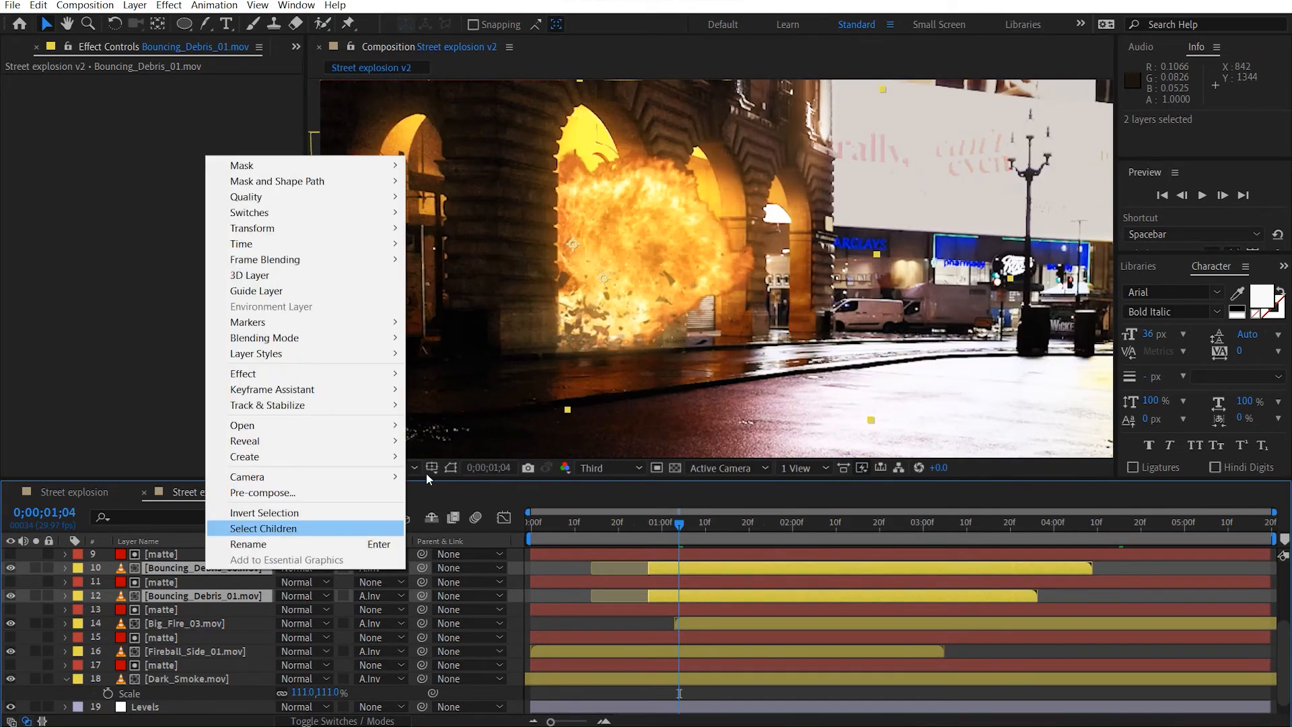
pyautogui.moveTo(264, 244)
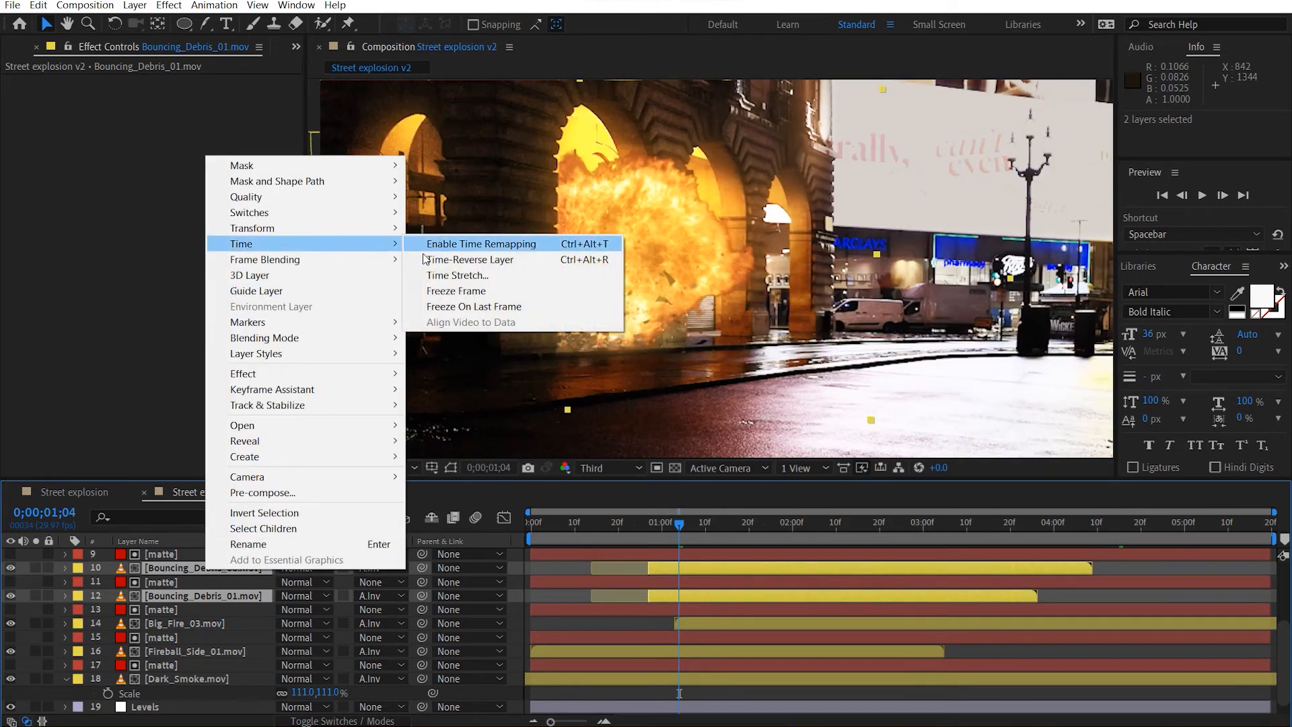
pyautogui.click(457, 276)
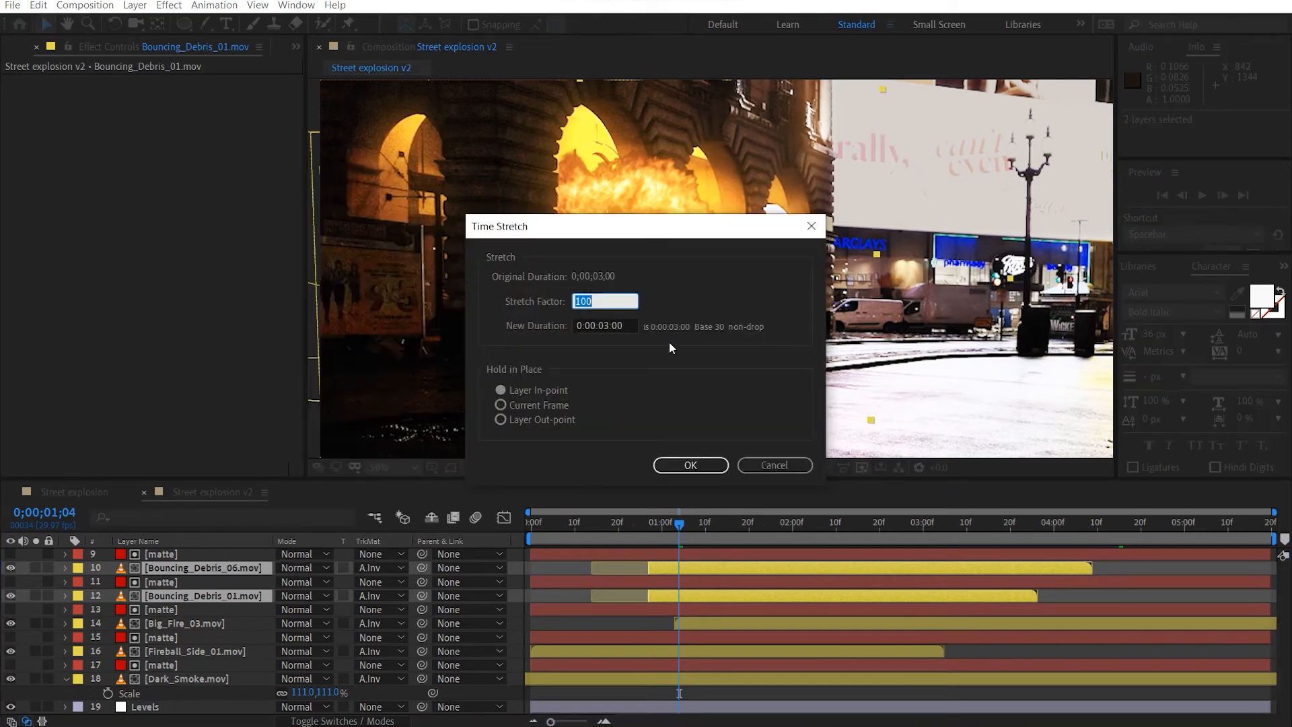
pyautogui.write('150')
pyautogui.press('Return')
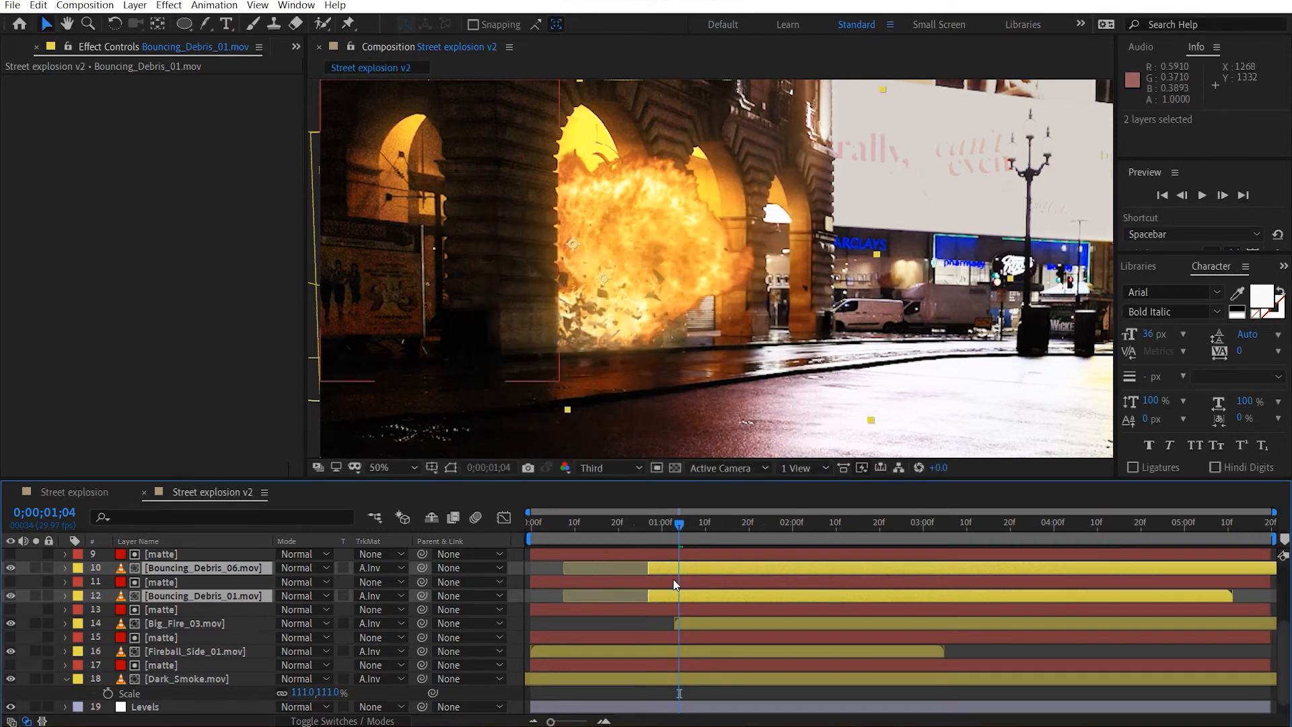
# Go to 0;00;00;23 and lower the preview resolution to Quarter.
pyautogui.moveTo(628, 531)
pyautogui.mouseDown()
pyautogui.moveTo(676, 528)
pyautogui.moveTo(632, 522)
pyautogui.mouseUp()
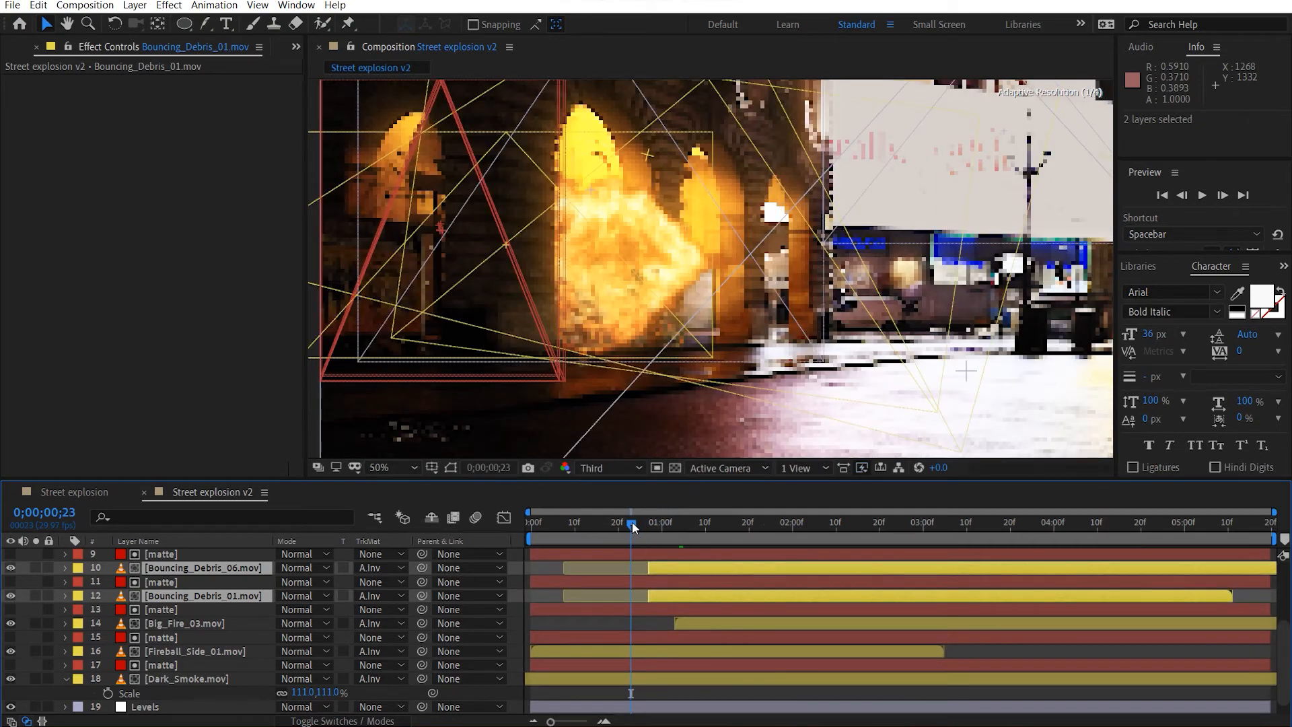
pyautogui.click(613, 470)
pyautogui.click(615, 484)
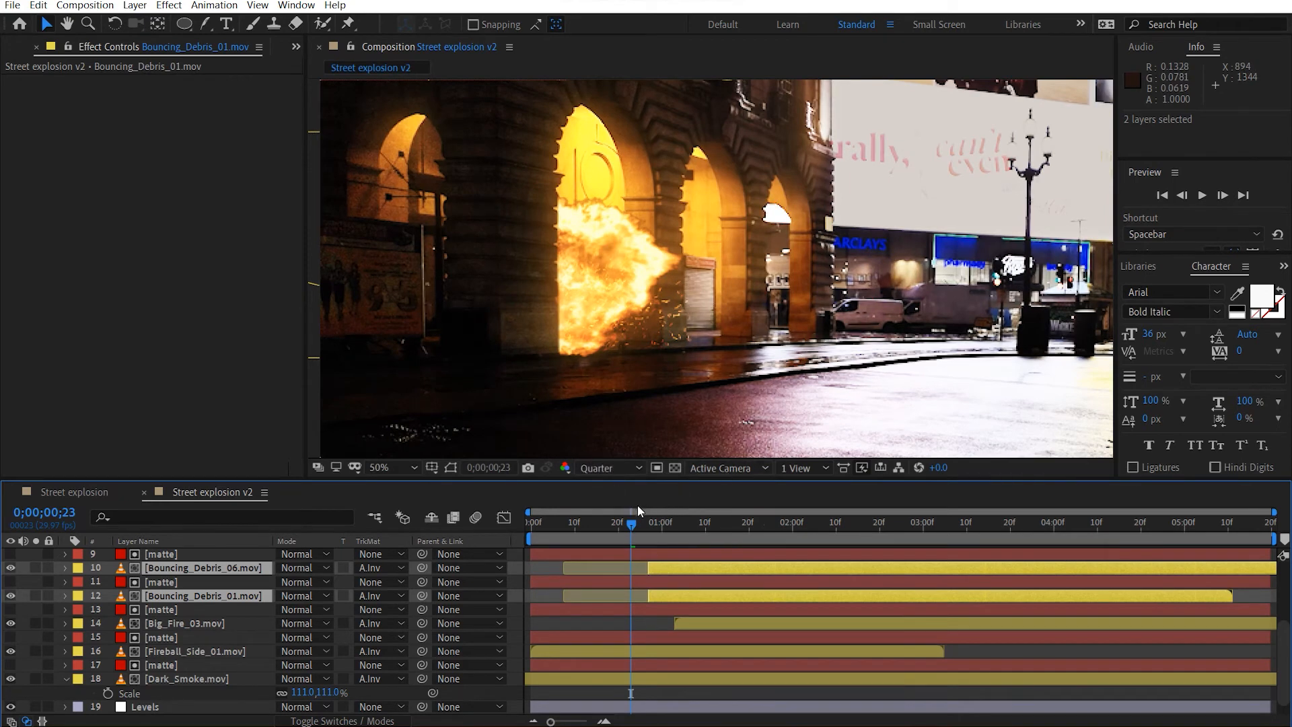
# Shift both Bouncing_Debris layers earlier so they start just before the 20-frame mark, and check the frame at 0;00;00;28.
pyautogui.moveTo(635, 525); pyautogui.dragTo(717, 526)
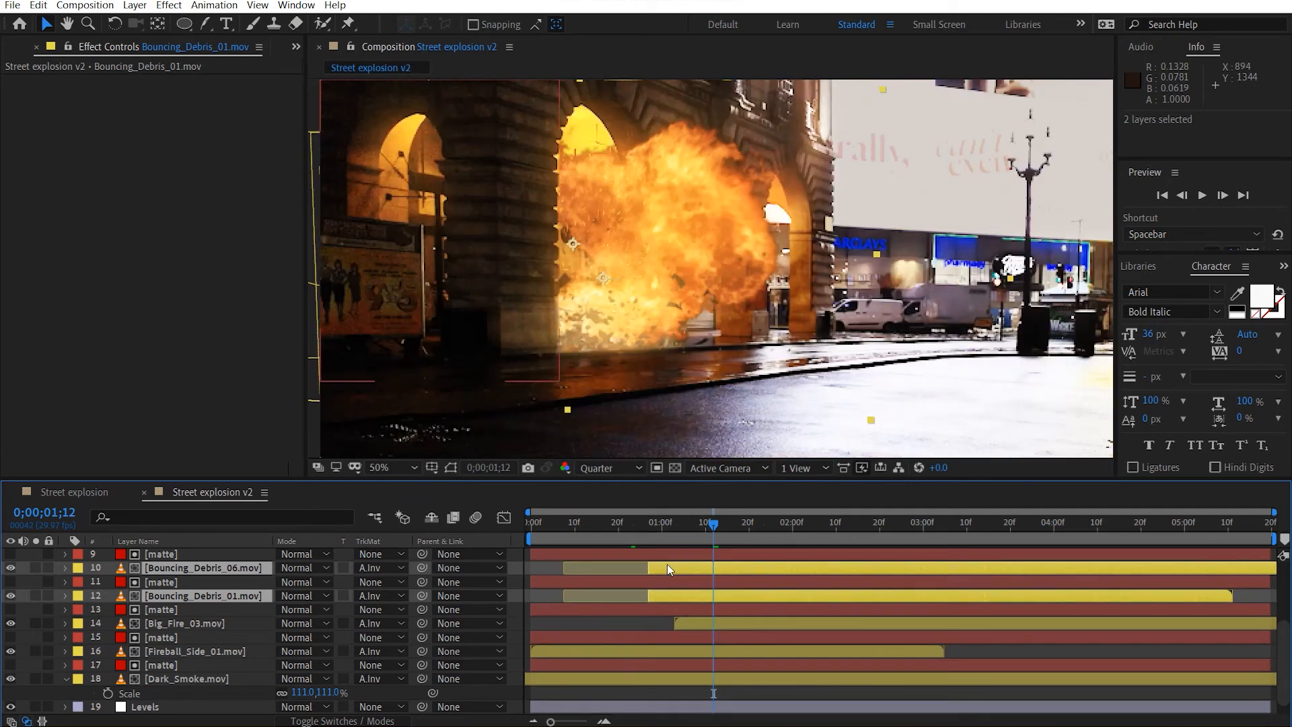
pyautogui.moveTo(669, 565); pyautogui.dragTo(634, 567)
pyautogui.moveTo(568, 523); pyautogui.dragTo(653, 532)
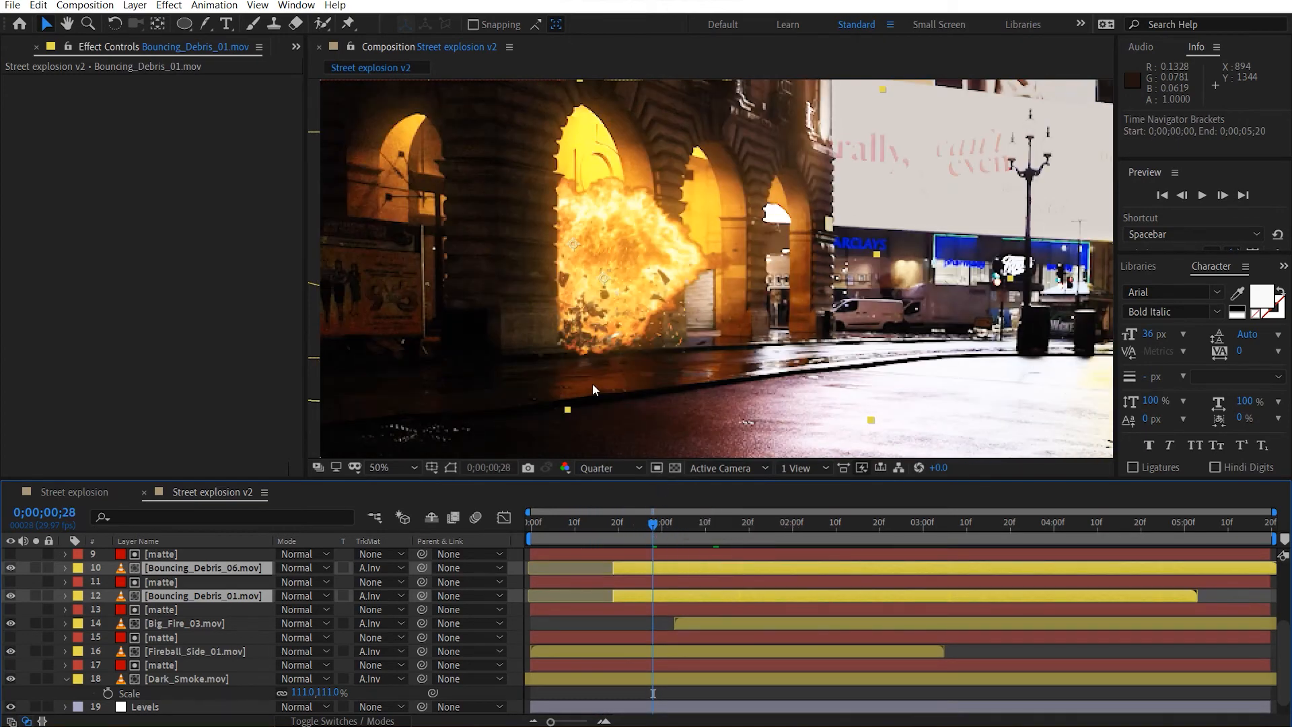
# Select only the Bouncing_Debris_01.mov layer and time-stretch it with a stretch factor of 200.
pyautogui.scroll(2, 617, 329)
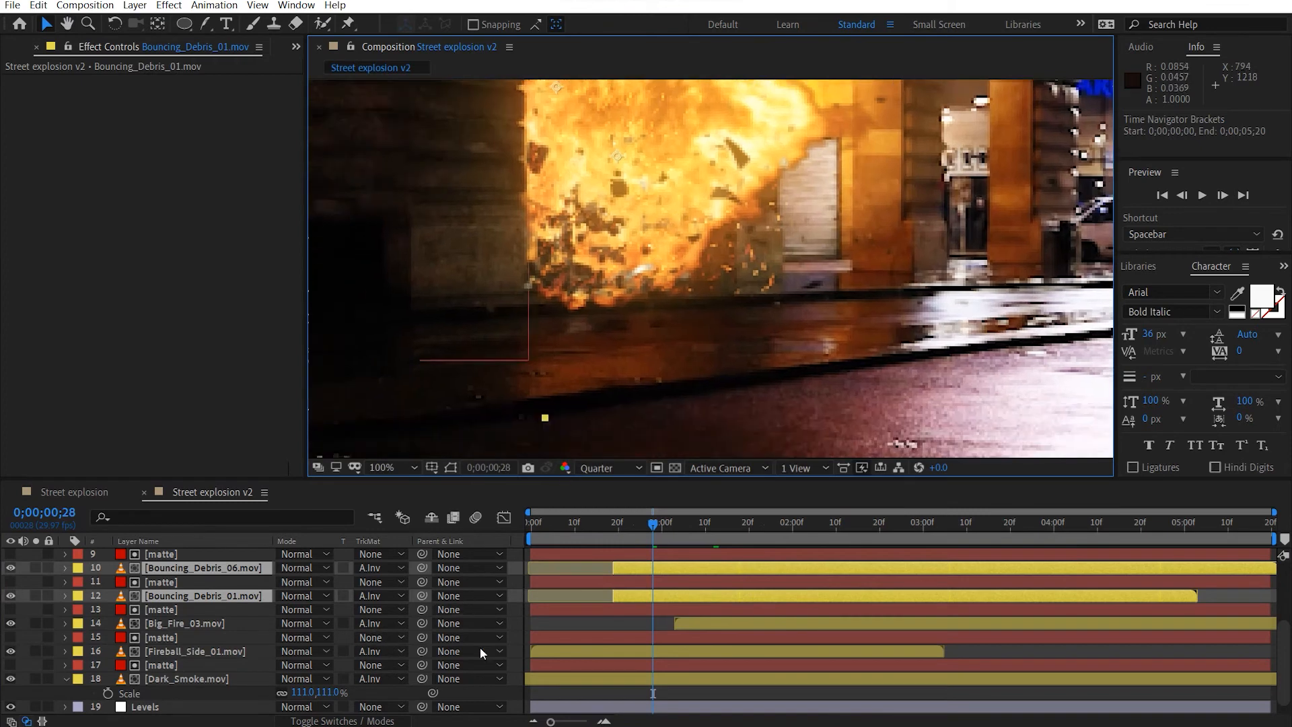
pyautogui.click(575, 611)
pyautogui.click(250, 596)
pyautogui.rightClick(251, 595)
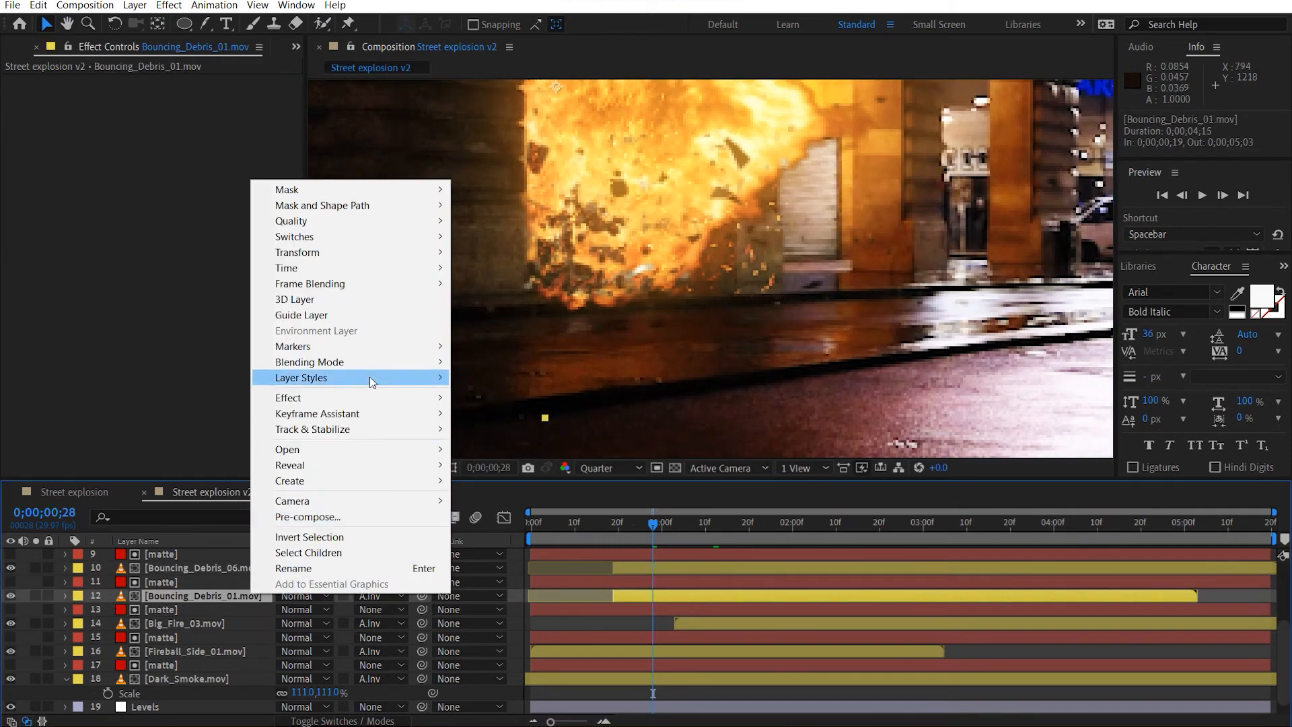
pyautogui.moveTo(329, 269)
pyautogui.click(543, 299)
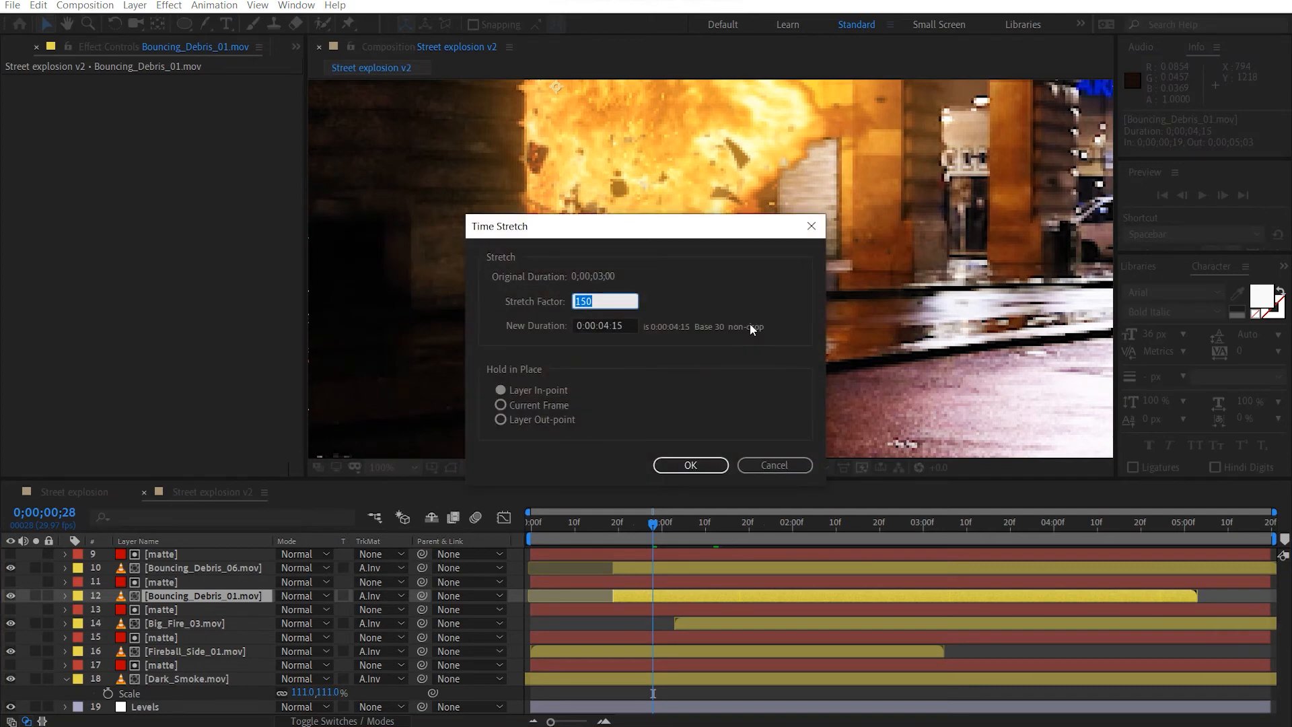
pyautogui.write('200')
pyautogui.press('Return')
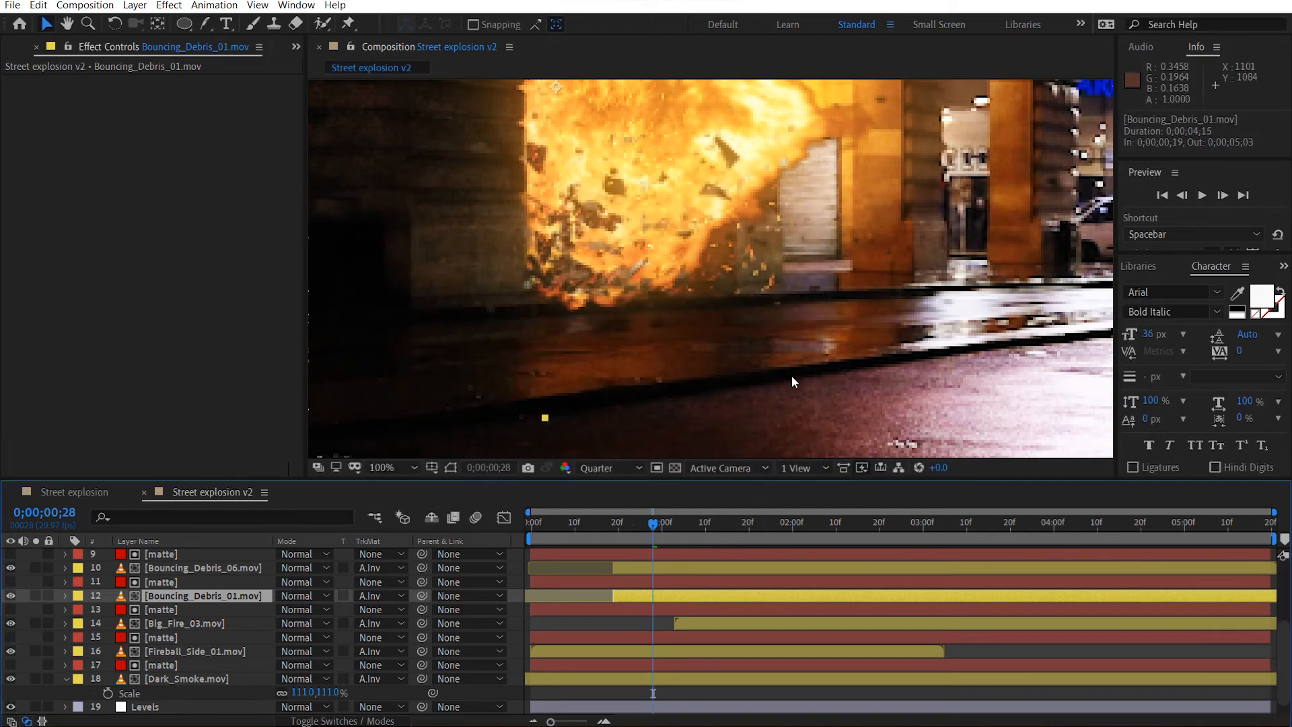
# Go to 0;00;01;29 and examine the fire, the debris and the Slow_Sparks_02.mov layer around the arch.
pyautogui.moveTo(686, 527); pyautogui.dragTo(786, 537)
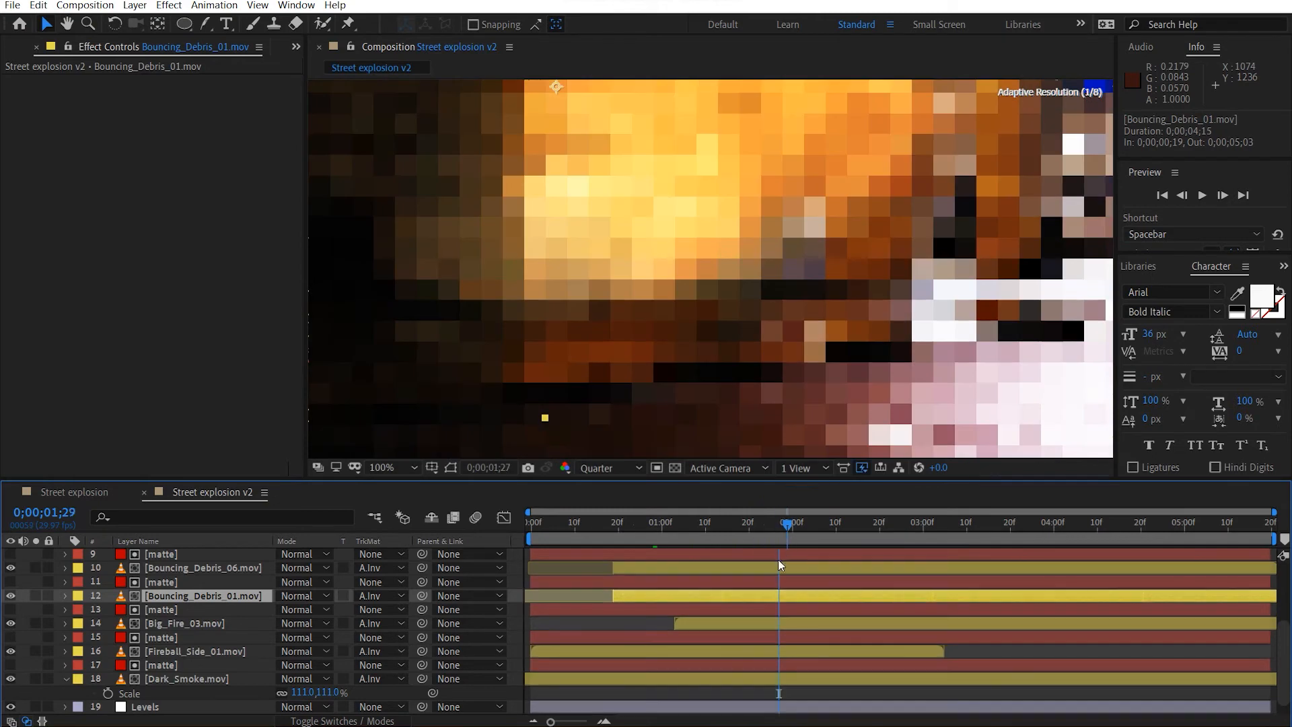
pyautogui.scroll(4, 802, 585)
pyautogui.click(798, 348)
pyautogui.scroll(-1, 798, 347)
pyautogui.moveTo(657, 343); pyautogui.dragTo(632, 386)
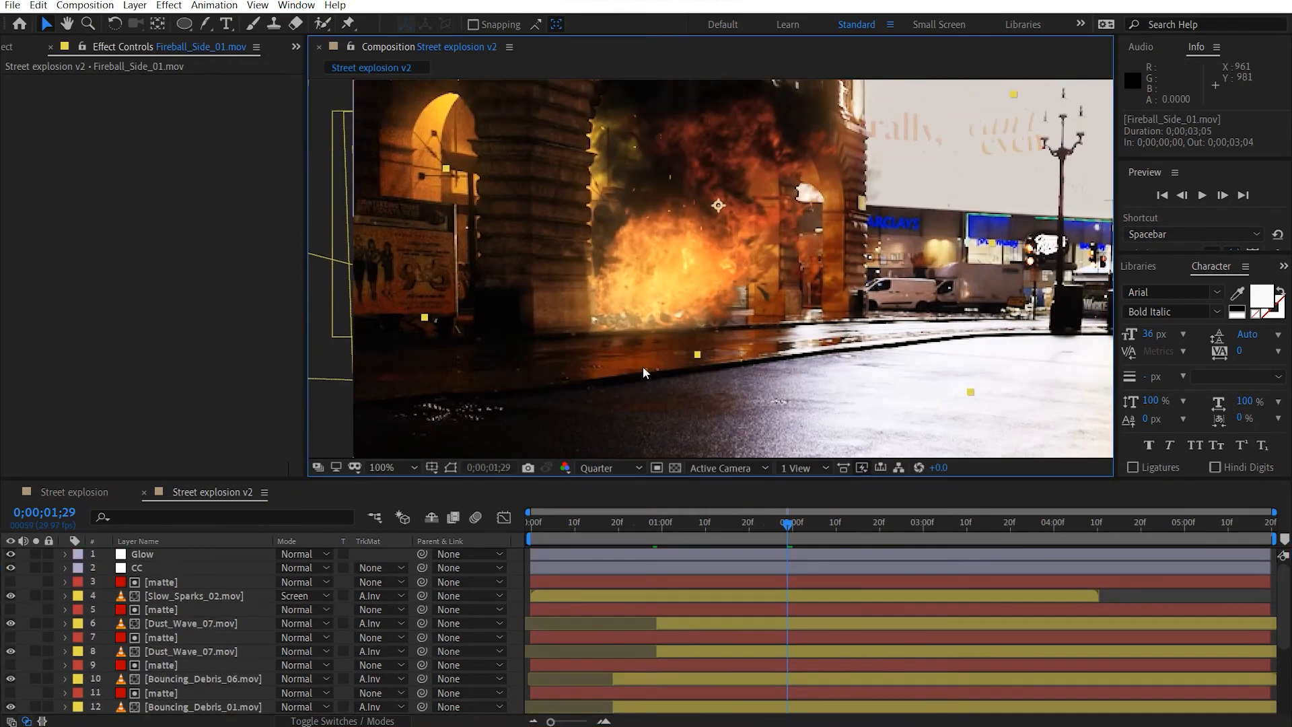
pyautogui.scroll(1, 644, 366)
pyautogui.click(216, 596)
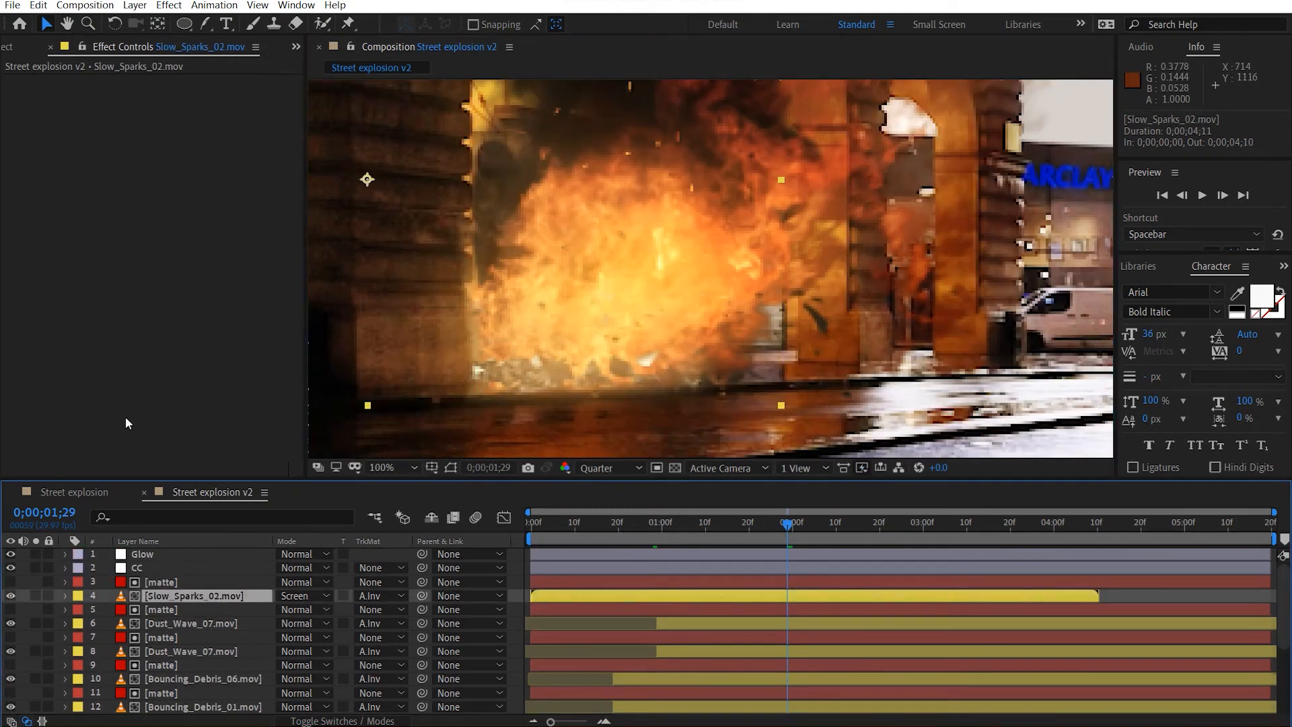
pyautogui.hotkey('ctrl', 'space')
pyautogui.press('3')
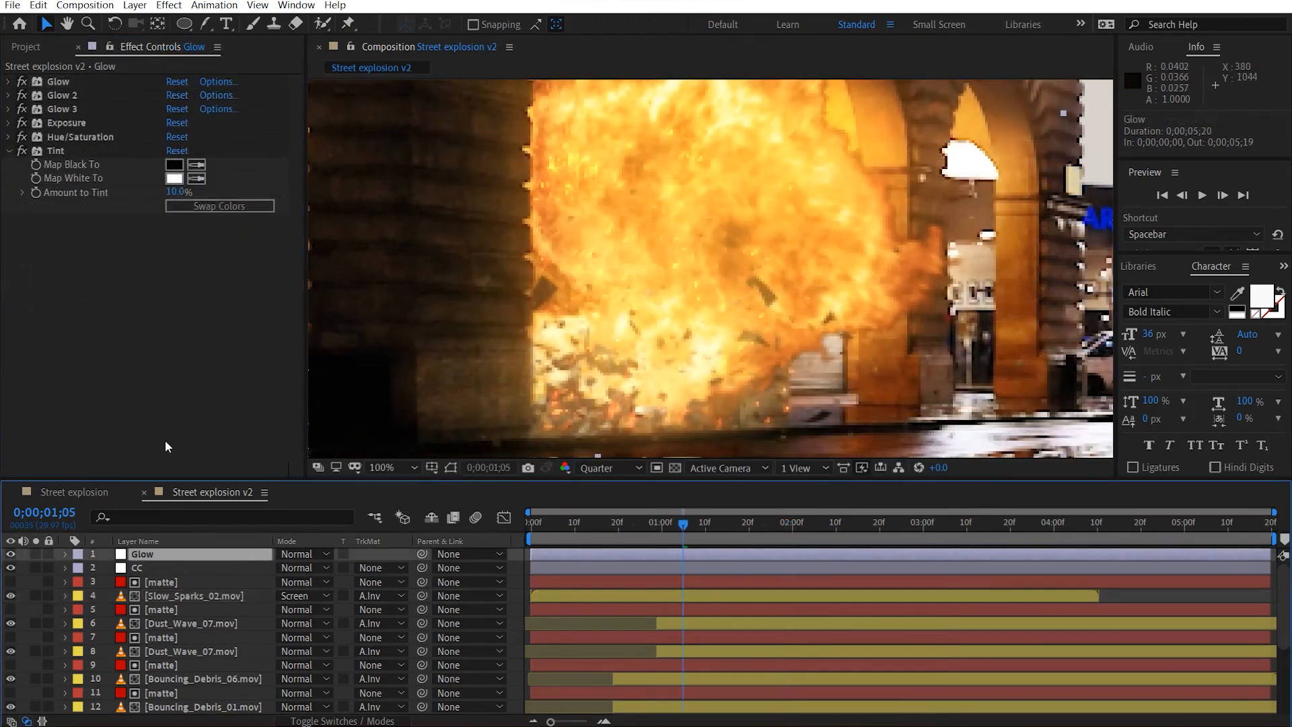
# Collapse the Tint and Curves effects on the CC adjustment layer and add an Unsharp Mask effect to it.
pyautogui.click(163, 567)
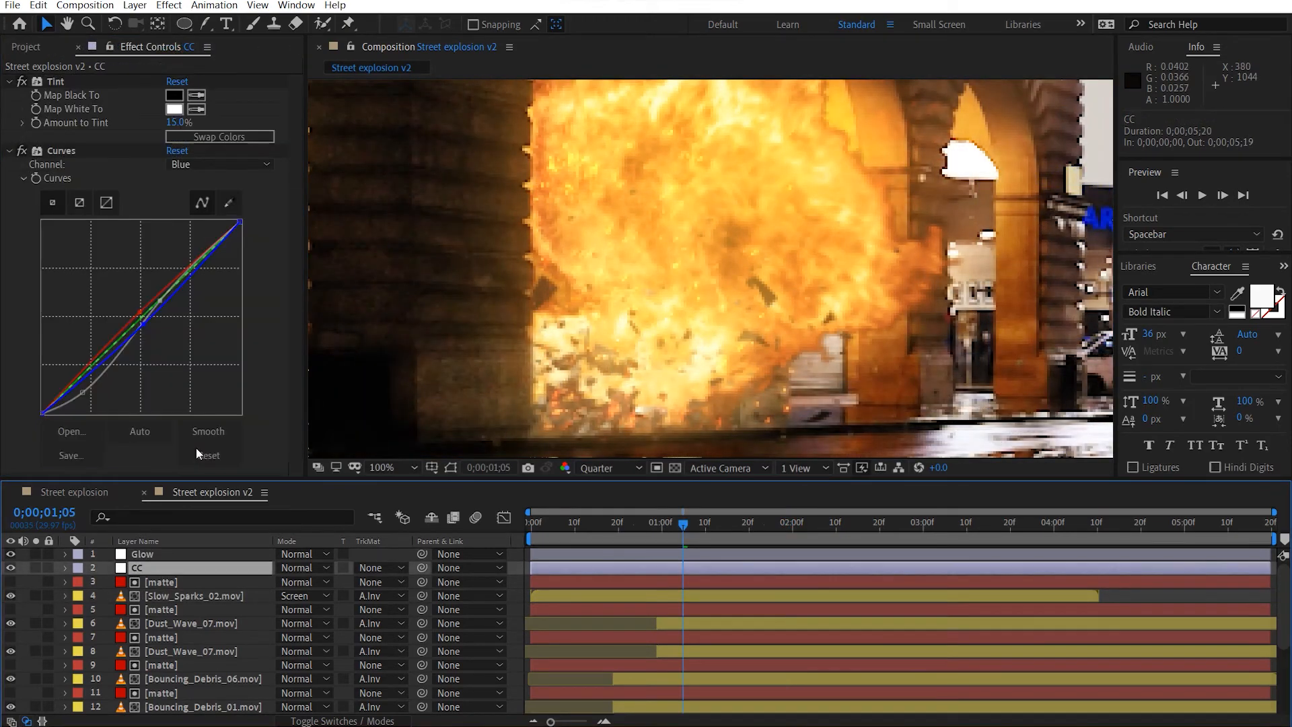
pyautogui.click(12, 81)
pyautogui.click(12, 96)
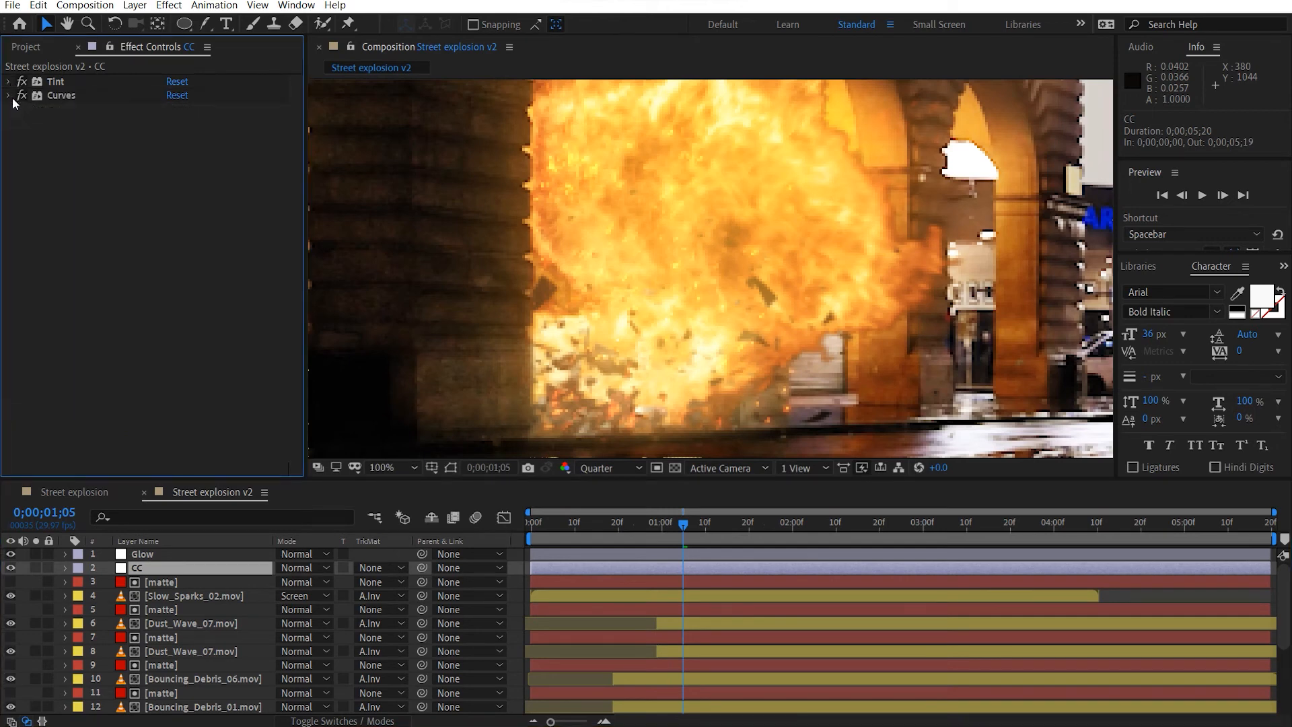
pyautogui.hotkey('ctrl', 'space')
pyautogui.write('unsh')
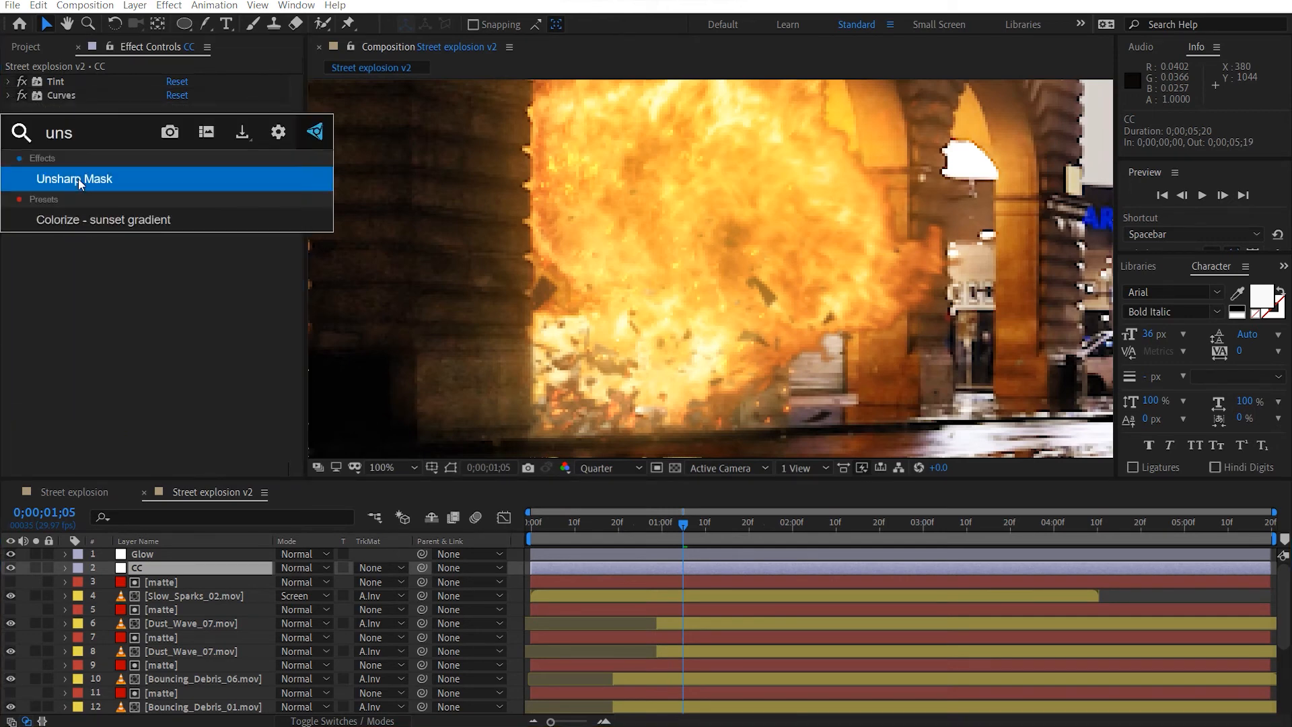
pyautogui.press('Return')
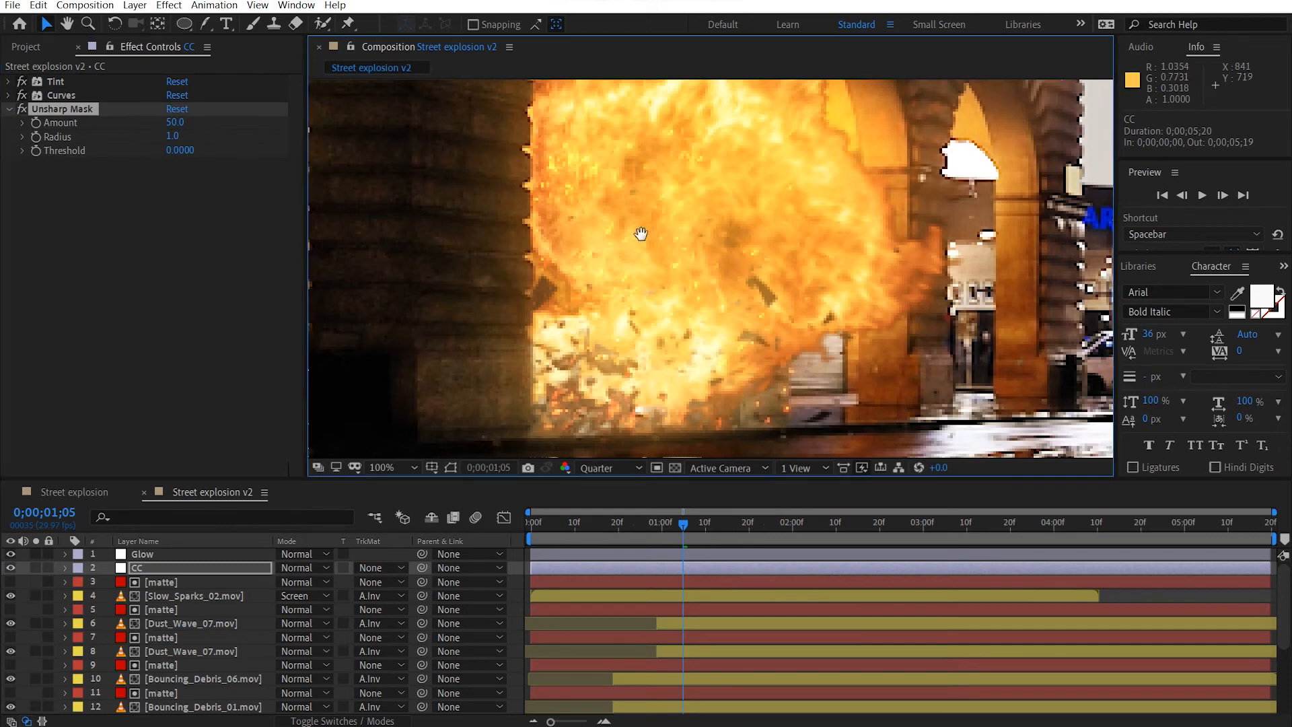
# Select both Dust_Wave_07.mov layers and reveal their Opacity properties.
pyautogui.scroll(-2, 633, 236)
pyautogui.scroll(-2, 744, 254)
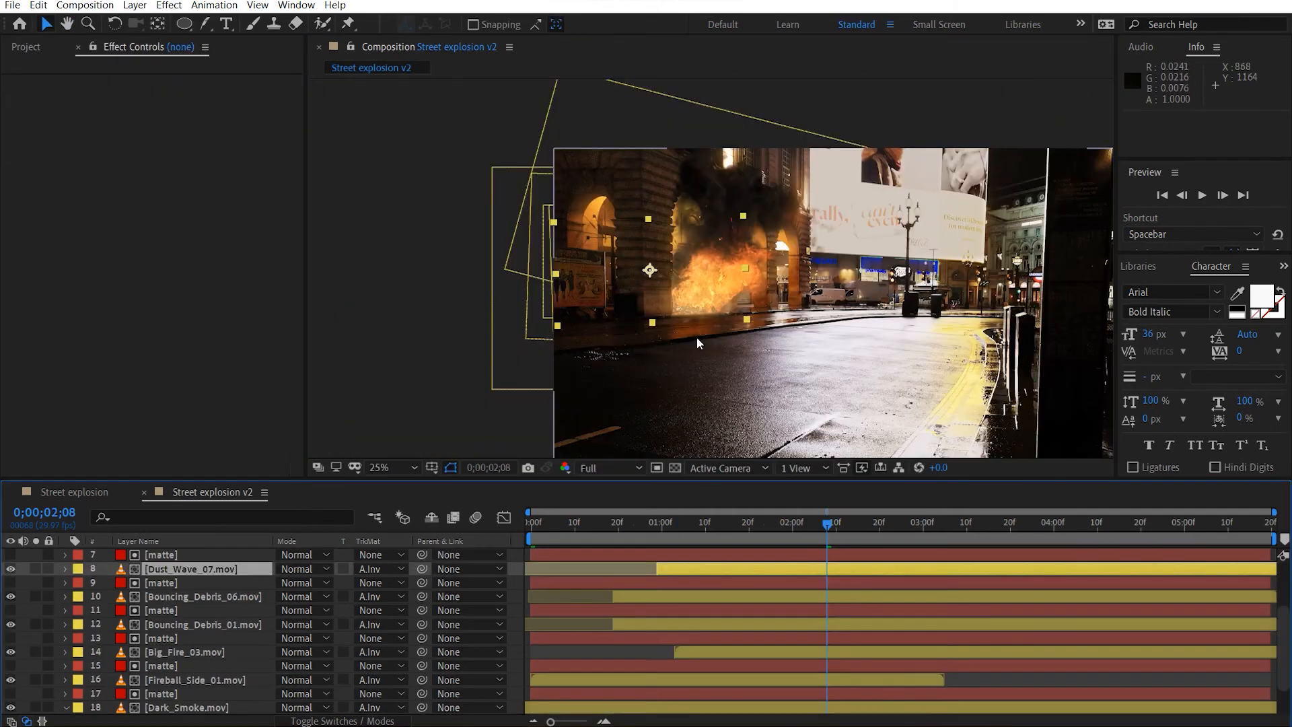
pyautogui.moveTo(697, 337); pyautogui.dragTo(669, 321)
pyautogui.scroll(3, 670, 321)
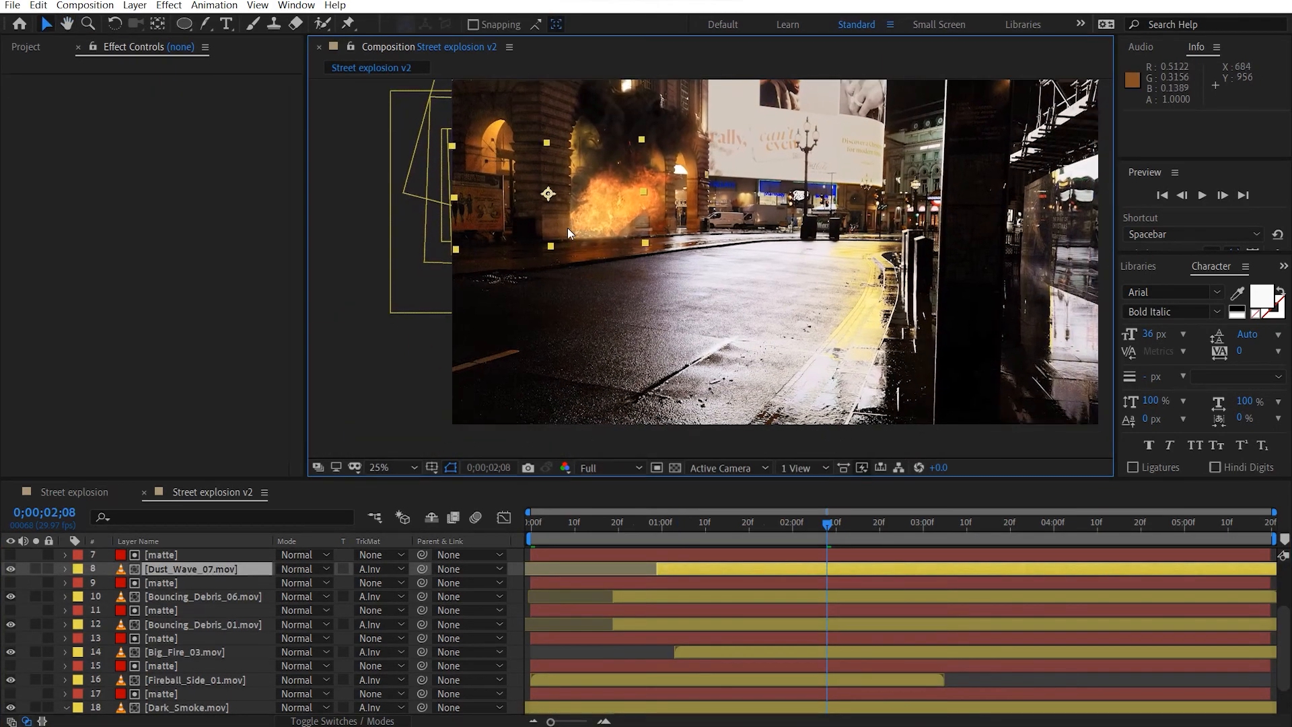
pyautogui.moveTo(643, 331); pyautogui.dragTo(641, 335)
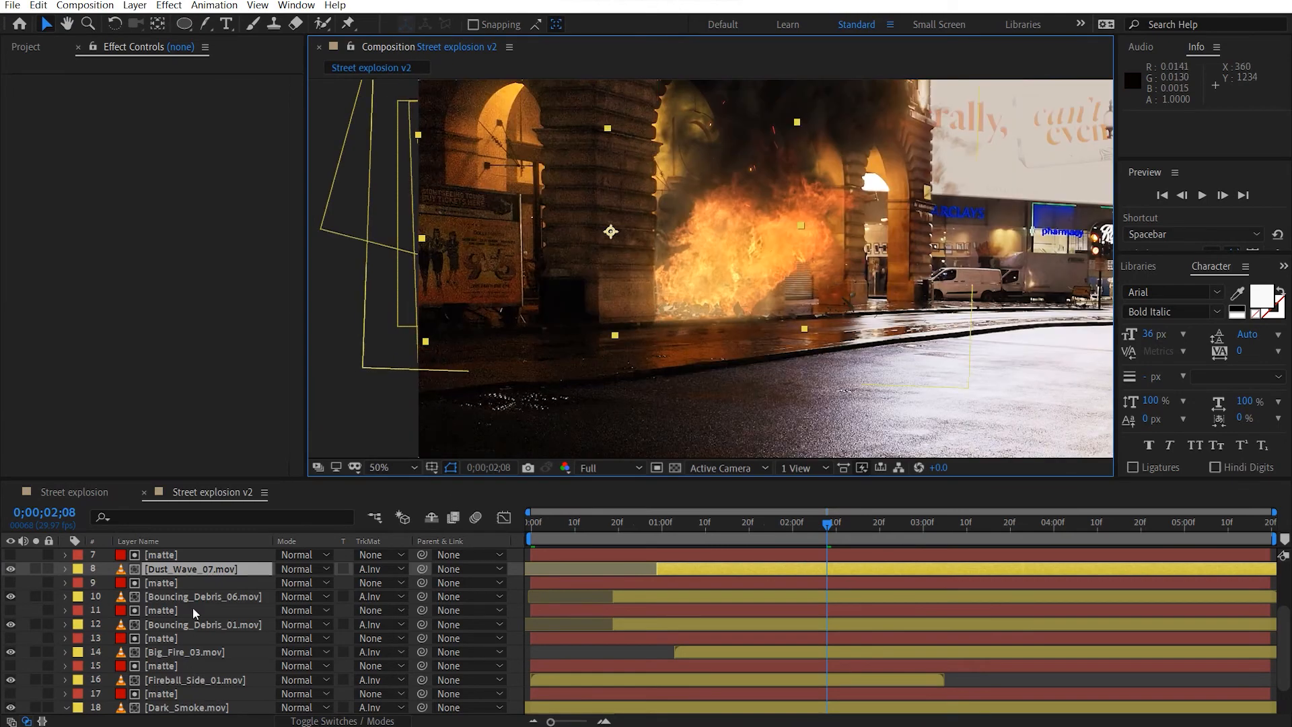
pyautogui.scroll(3, 192, 573)
pyautogui.keyDown('ctrl'); pyautogui.click(214, 623); pyautogui.keyUp('ctrl')
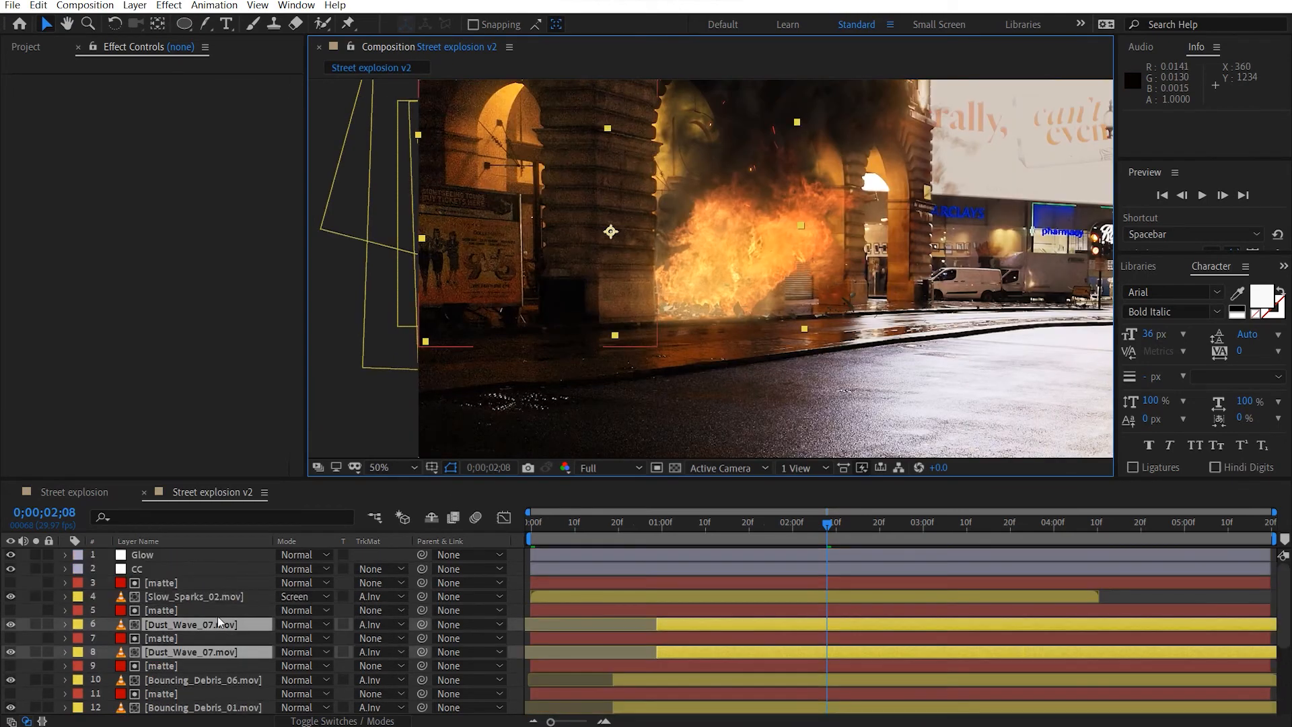
pyautogui.press('t')
# Set the Opacity keyframes of both Dust_Wave_07.mov layers at 0;00;01;10 to 50% and collapse the properties.
pyautogui.click(288, 638)
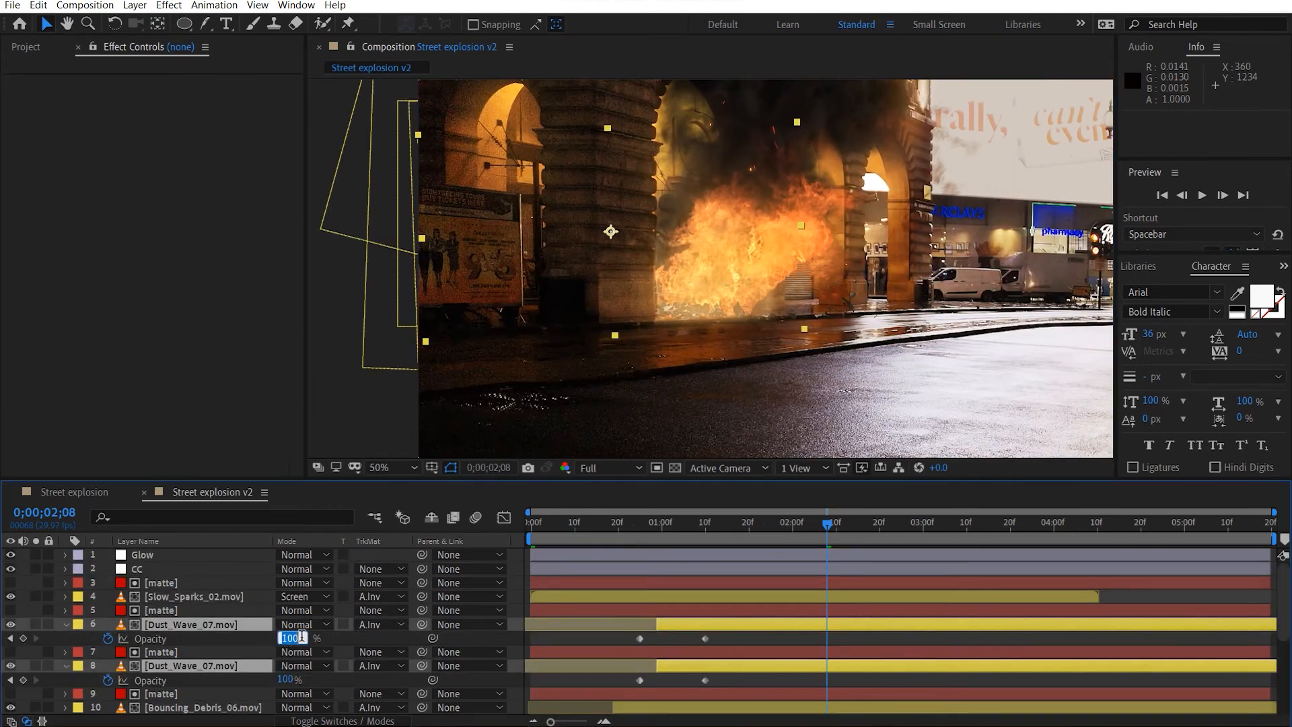
pyautogui.moveTo(718, 519); pyautogui.dragTo(704, 527)
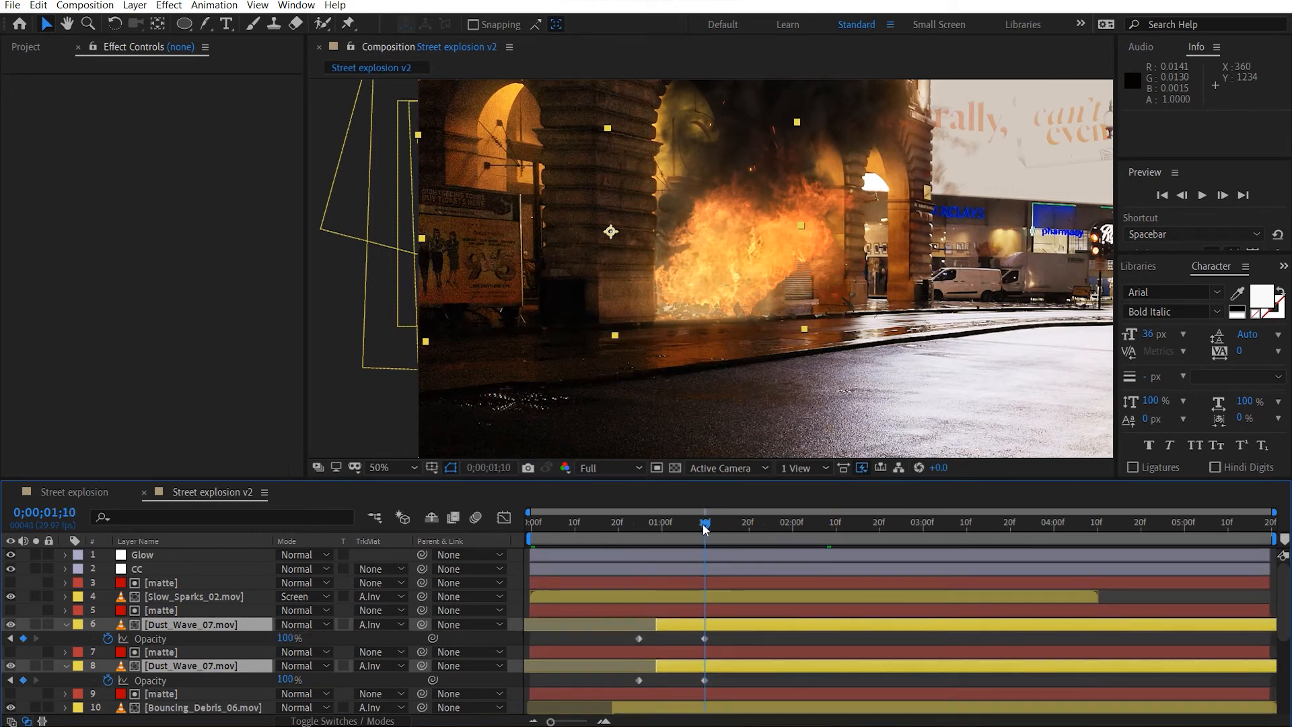
pyautogui.click(286, 638)
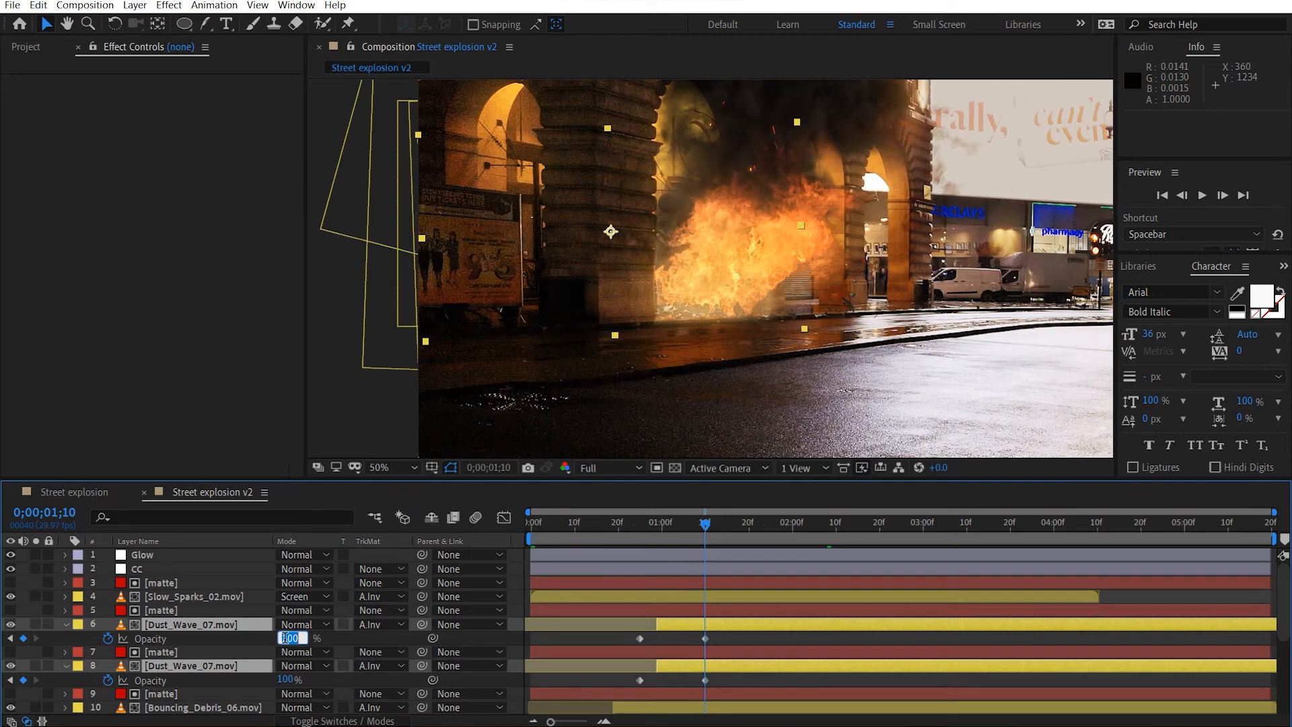
pyautogui.write('50')
pyautogui.press('Return')
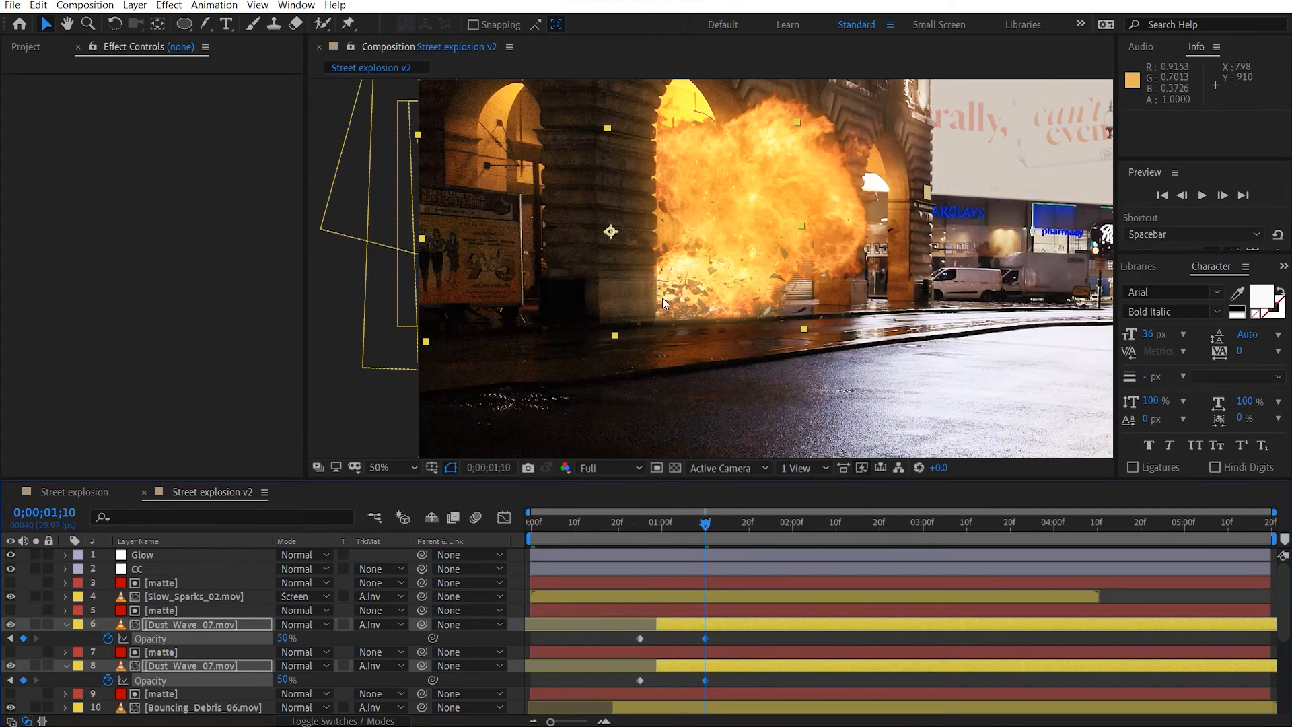
pyautogui.click(65, 624)
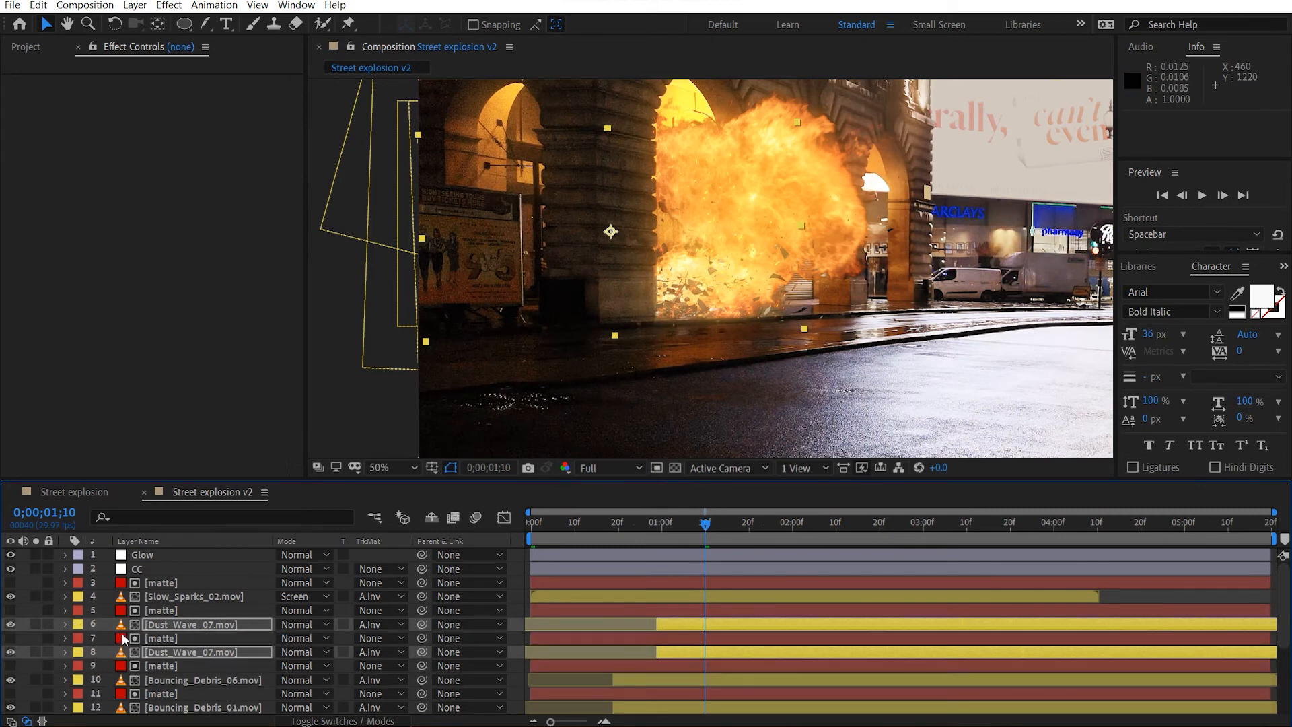
# Move both Dust_Wave_07.mov layers together with their mattes down the layer stack, directly below Big_Fire_03.mov.
pyautogui.click(155, 612)
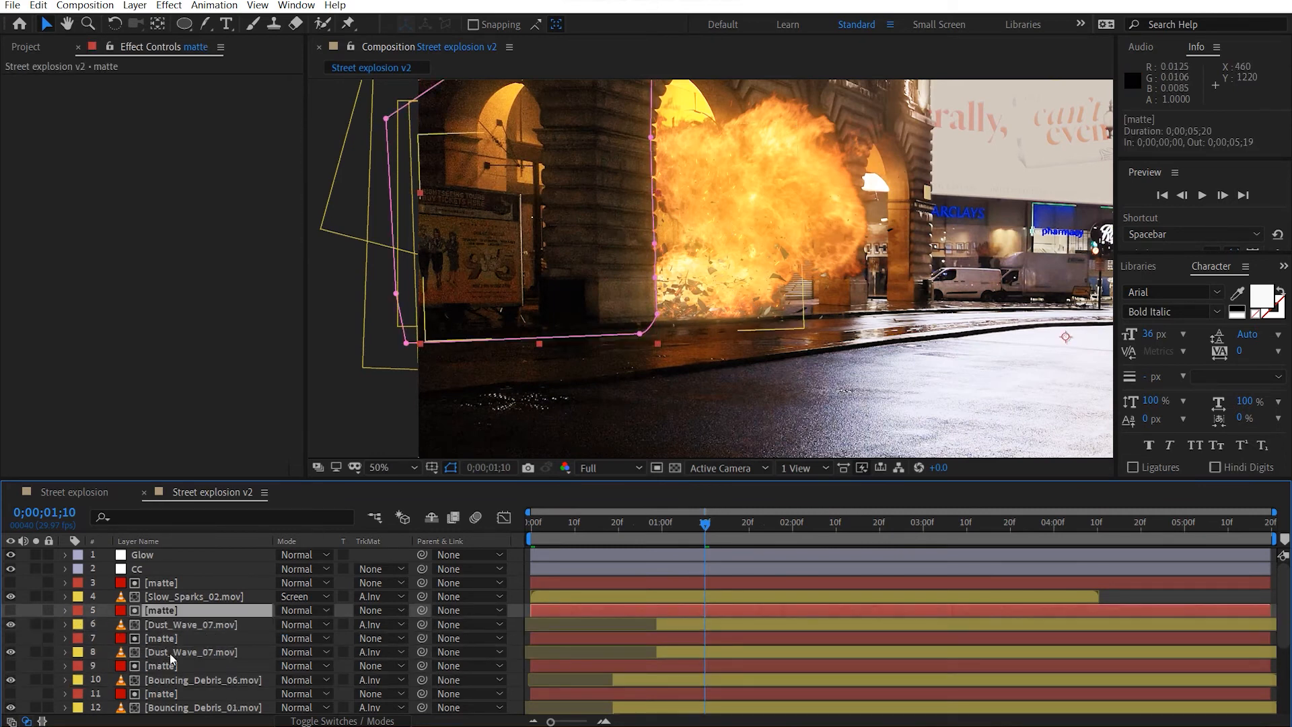
pyautogui.keyDown('shift'); pyautogui.click(169, 653); pyautogui.keyUp('shift')
pyautogui.scroll(-1, 163, 650)
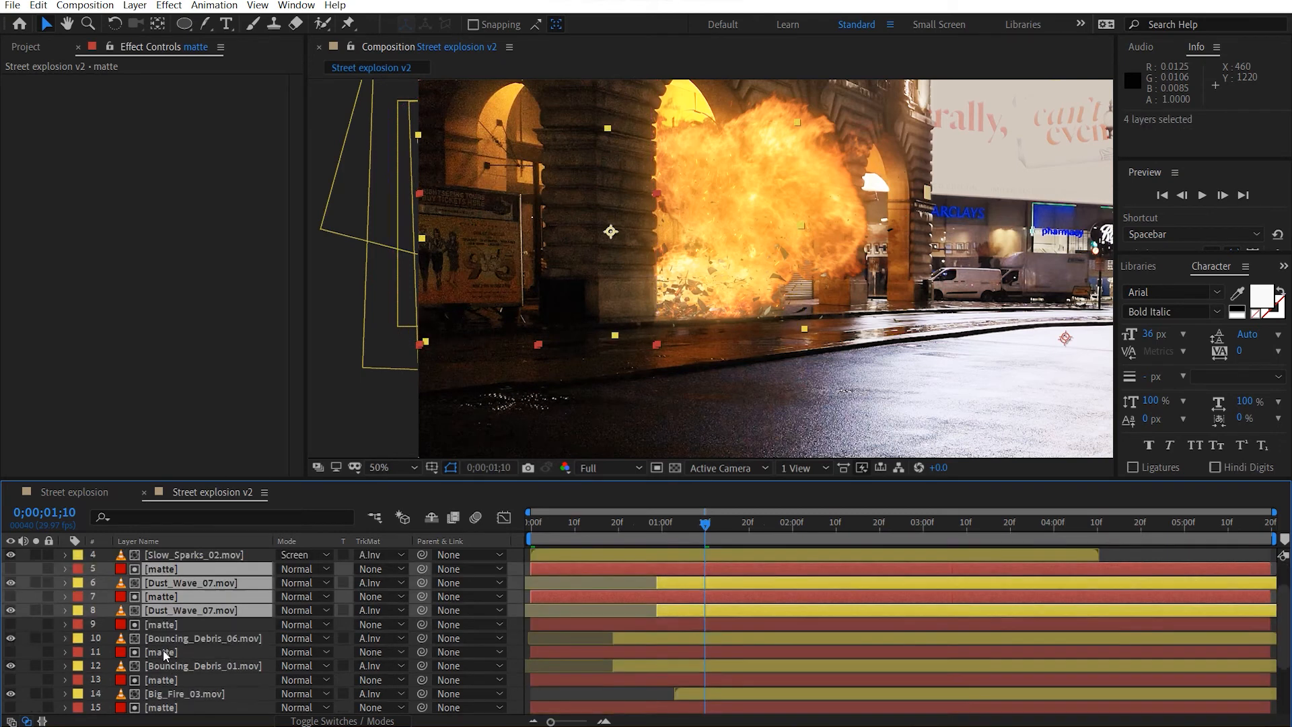
pyautogui.moveTo(168, 603); pyautogui.dragTo(217, 677)
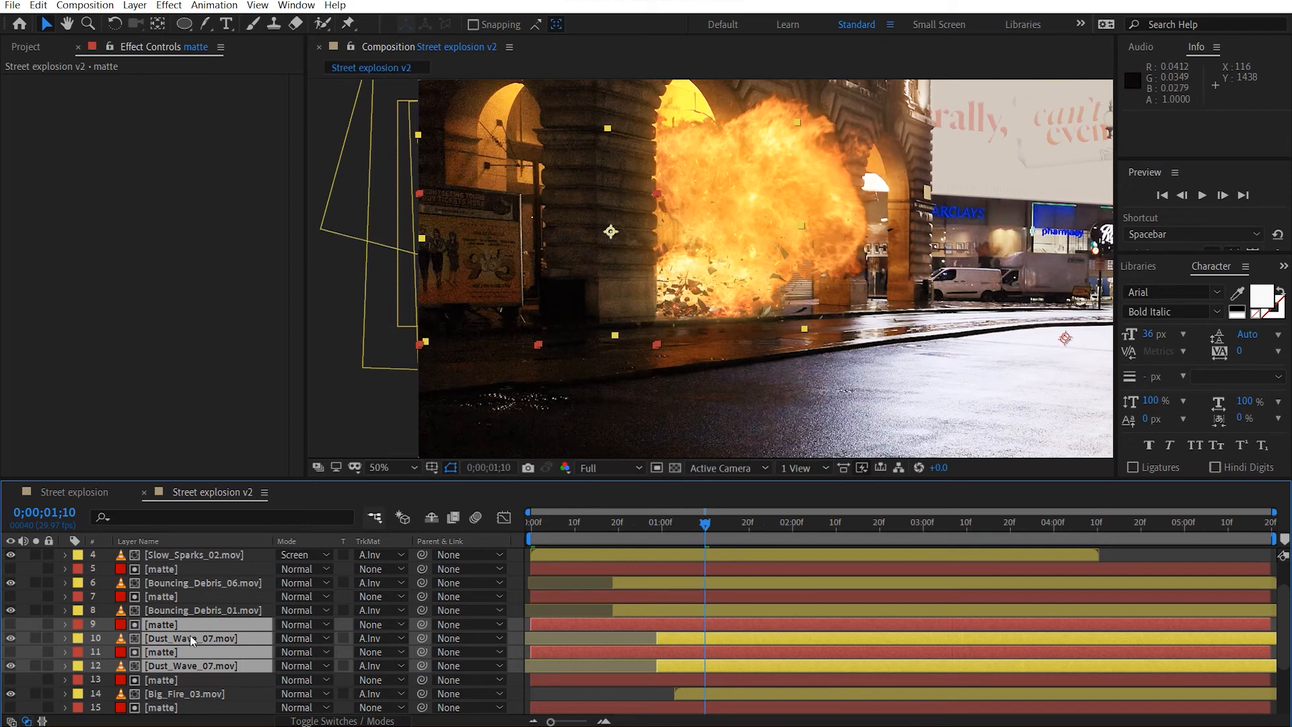
pyautogui.scroll(-1, 176, 665)
pyautogui.moveTo(175, 626); pyautogui.dragTo(191, 656)
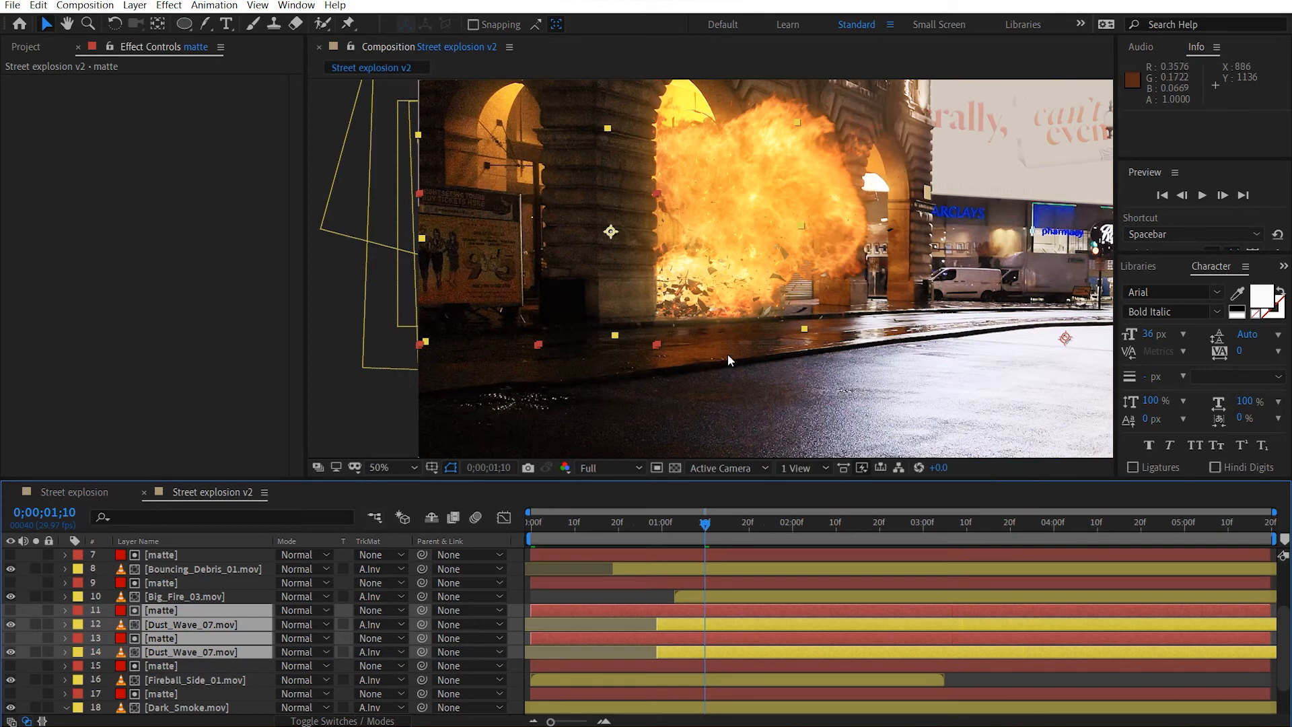
# Deselect the layers and play back the composition at Half resolution to check the explosion.
pyautogui.scroll(-4, 576, 364)
pyautogui.click(980, 324)
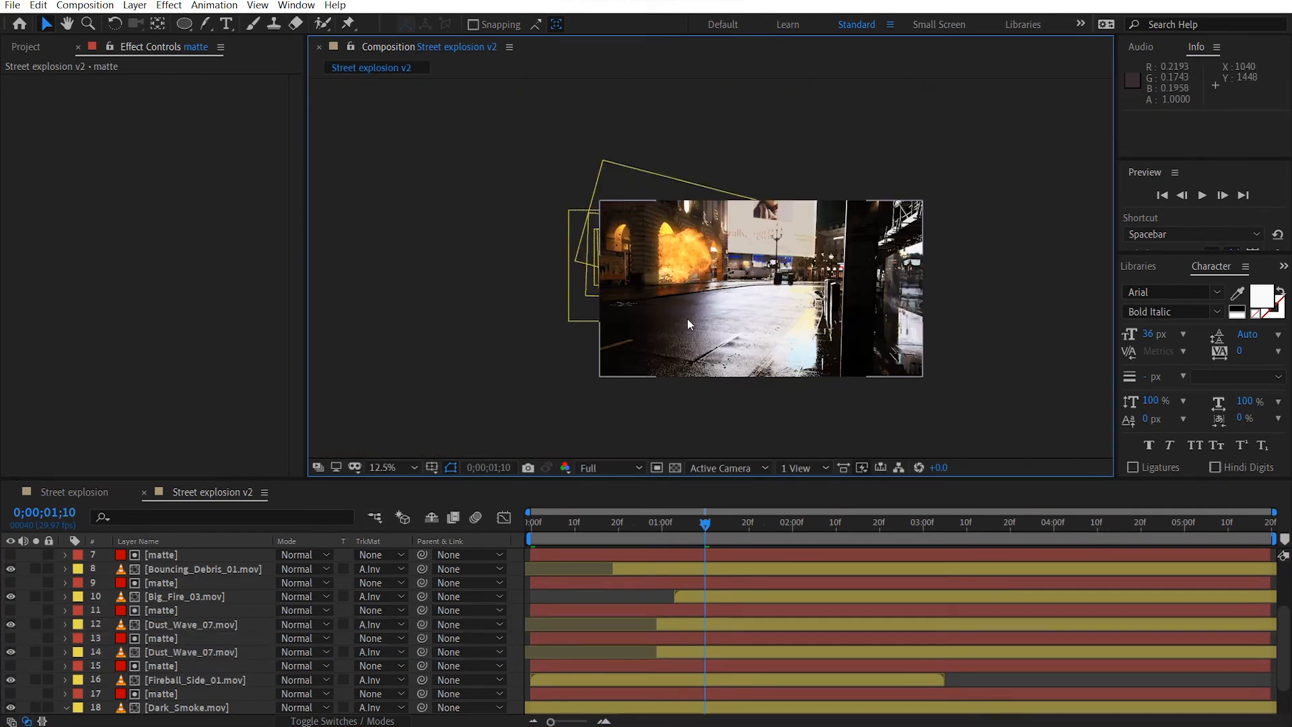
pyautogui.scroll(2, 688, 318)
pyautogui.scroll(3, 211, 633)
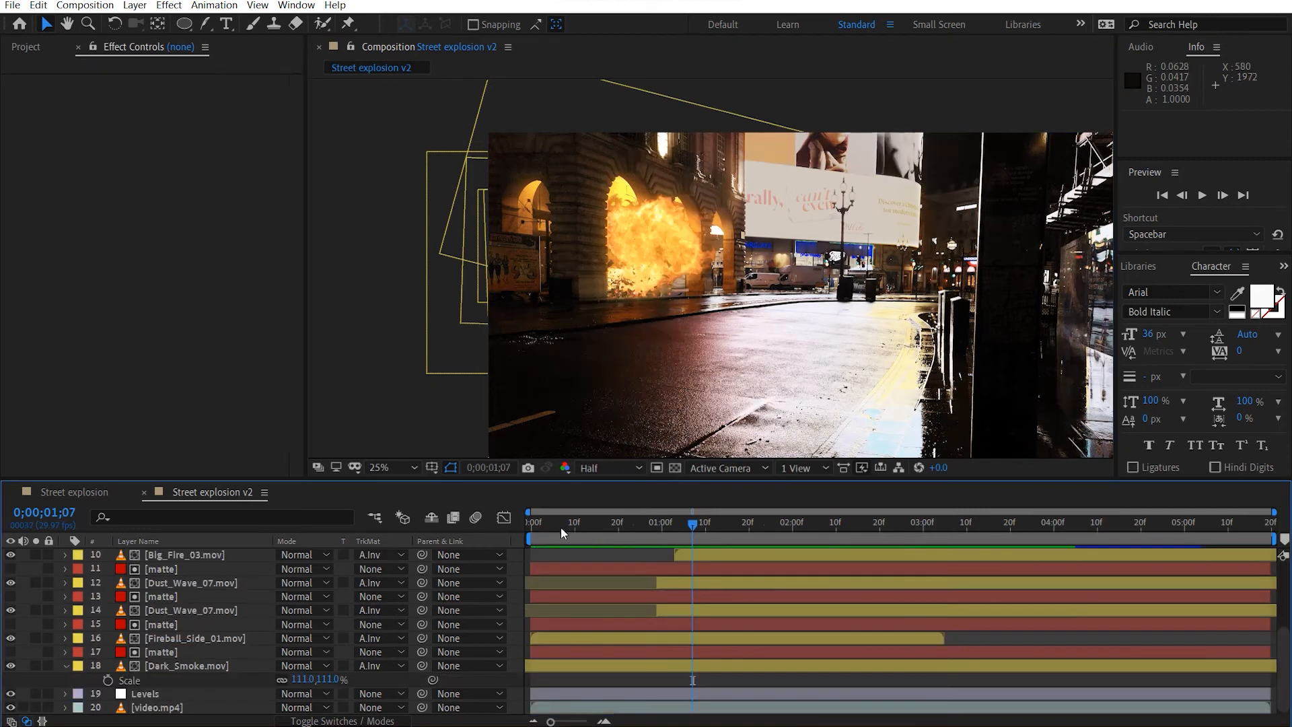
pyautogui.press('space')
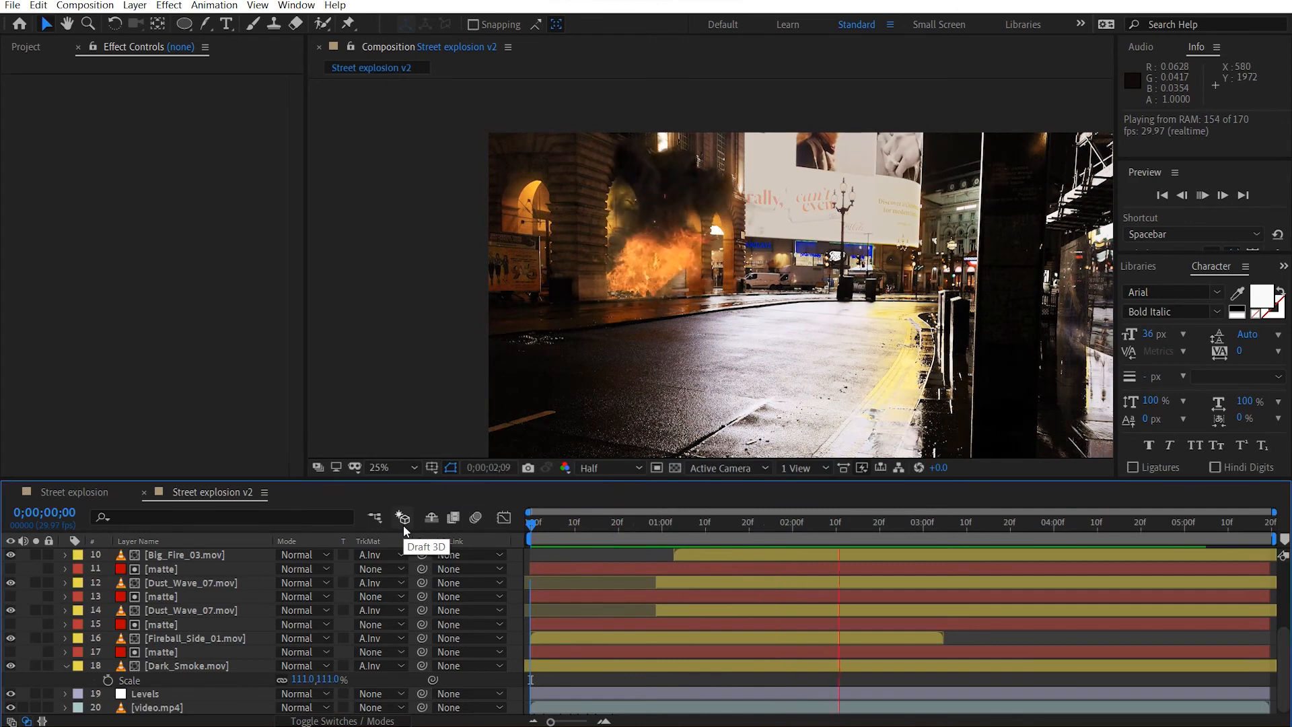
# Go to 0;00;01;14 and shift both Dark_Smoke.mov Opacity keyframes earlier, so the second one falls at 0;00;01;13.
pyautogui.moveTo(580, 539); pyautogui.dragTo(722, 532)
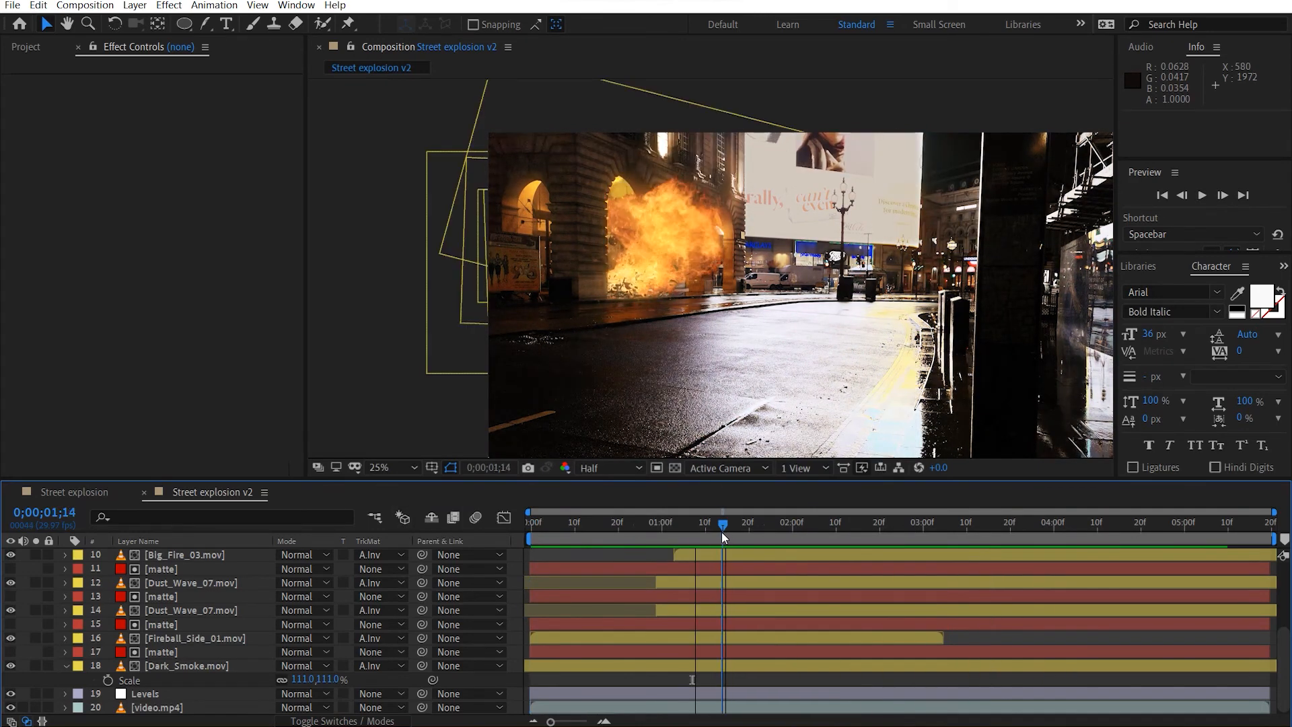
pyautogui.click(191, 665)
pyautogui.press('t')
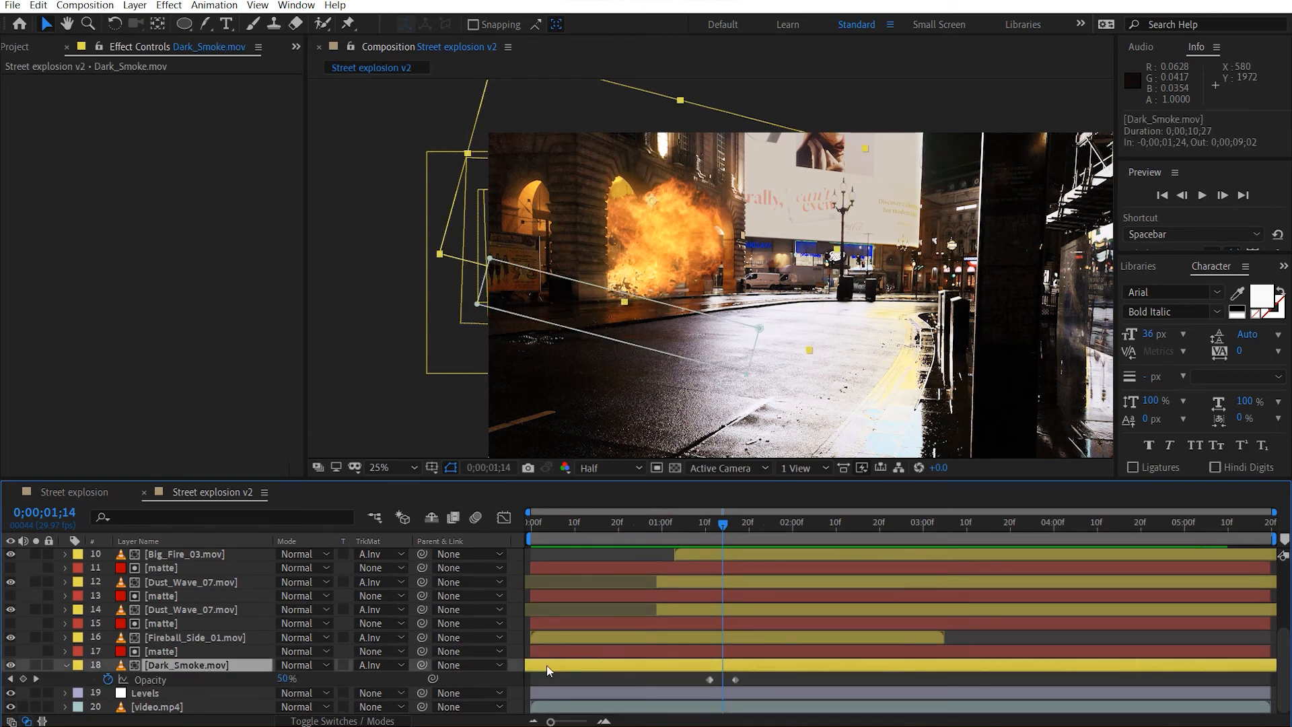
pyautogui.click(703, 680)
pyautogui.moveTo(758, 675); pyautogui.dragTo(716, 680)
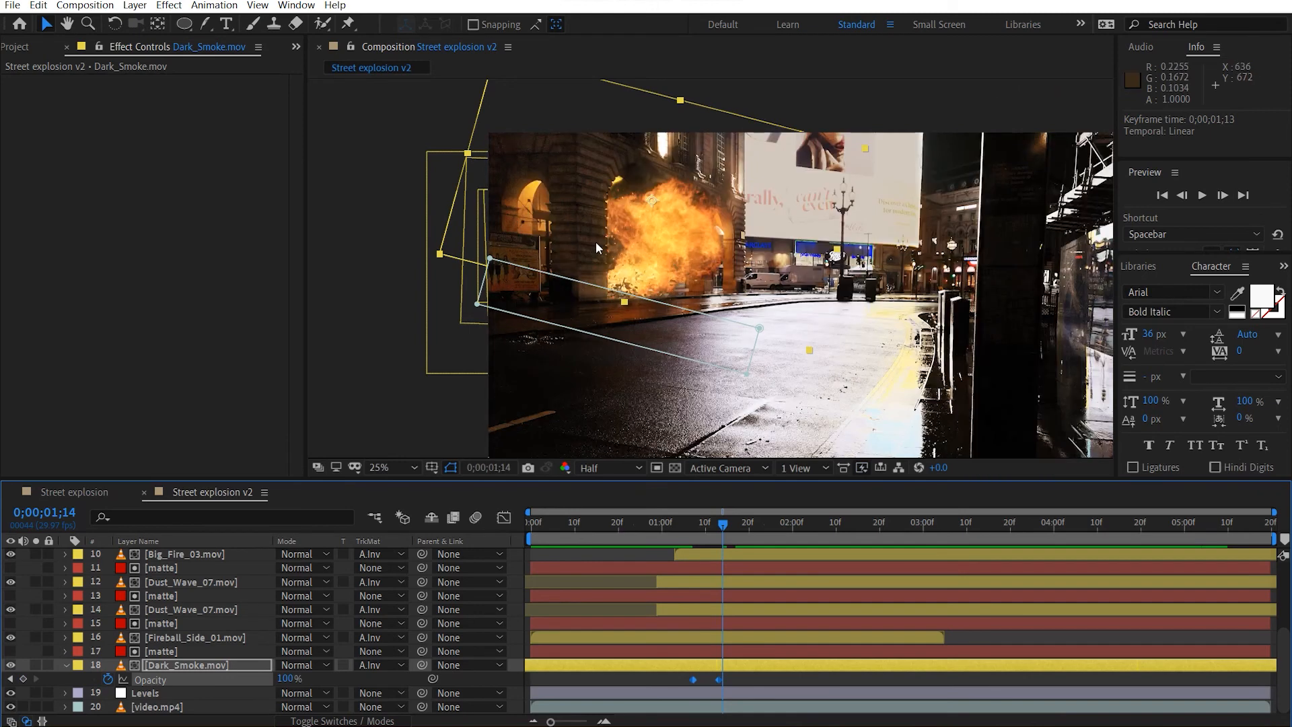
pyautogui.click(237, 665)
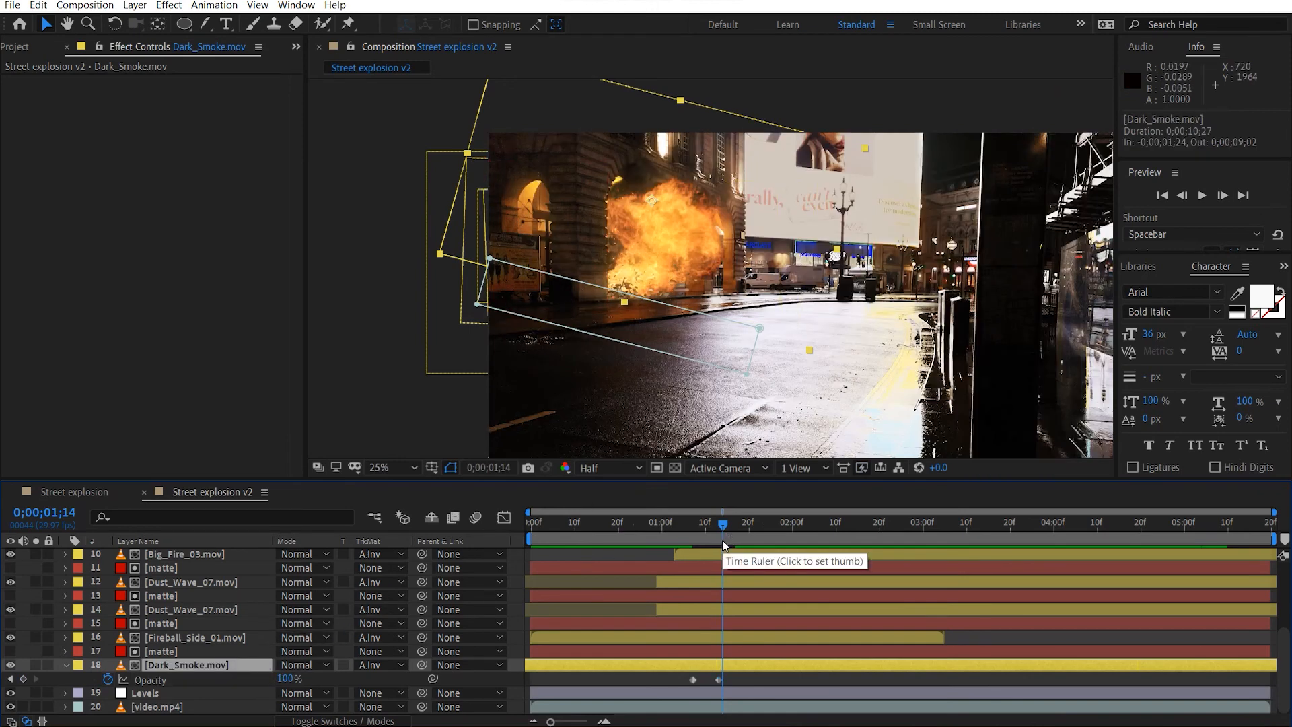
# Scale the Fireball_Side_01.mov layer to 70% and refine its scale to 65%.
pyautogui.click(191, 638)
pyautogui.press('s')
pyautogui.click(301, 651)
pyautogui.write('70')
pyautogui.press('Return')
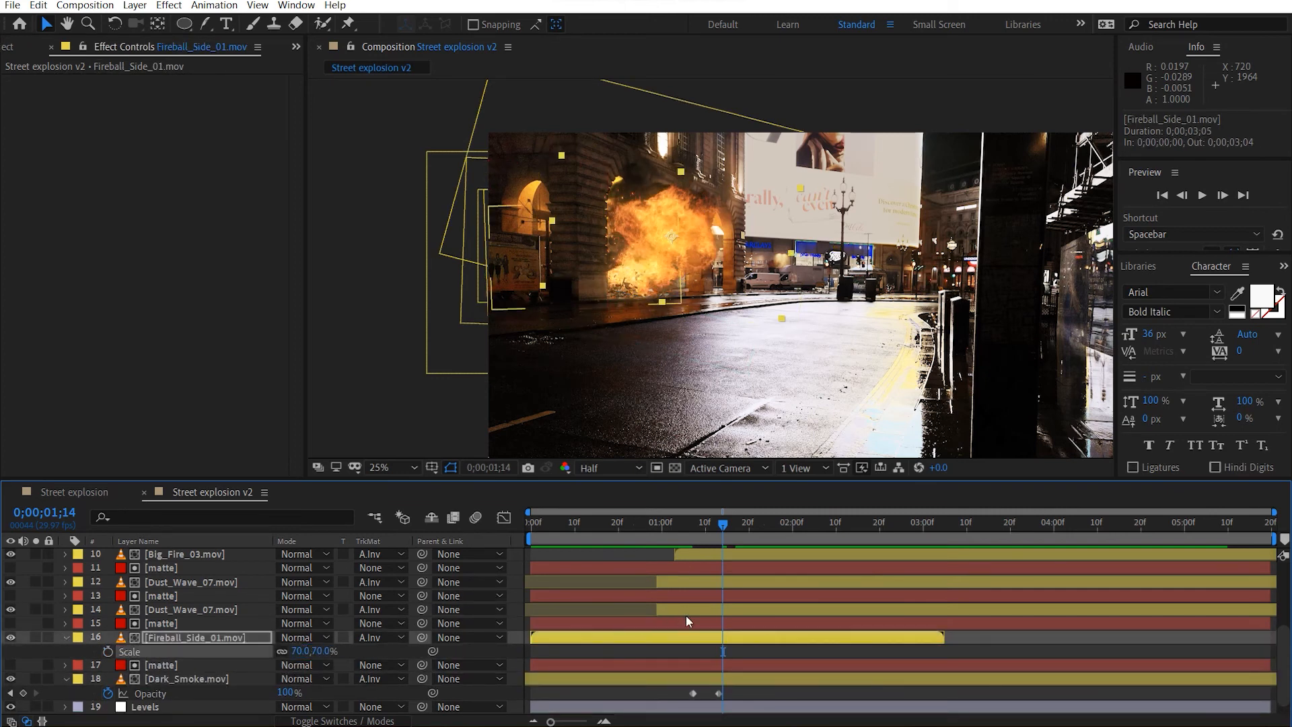
pyautogui.scroll(4, 700, 222)
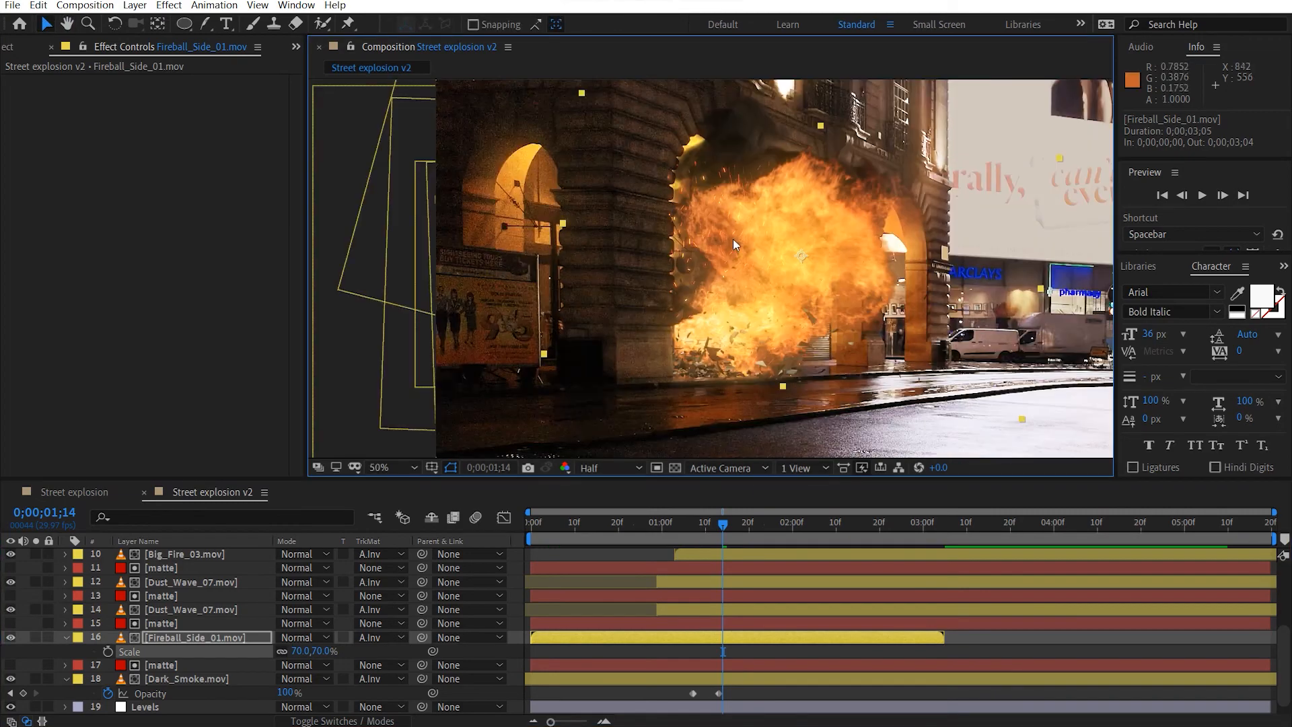
pyautogui.moveTo(758, 253); pyautogui.dragTo(719, 273)
pyautogui.click(322, 651)
pyautogui.write('65')
pyautogui.press('Return')
# Move the Fireball_Side_01.mov layer about 23 px down, to about position 1023, 687 in the arch.
pyautogui.moveTo(689, 264); pyautogui.dragTo(687, 277)
pyautogui.press(',')
pyautogui.moveTo(790, 273); pyautogui.dragTo(766, 285)
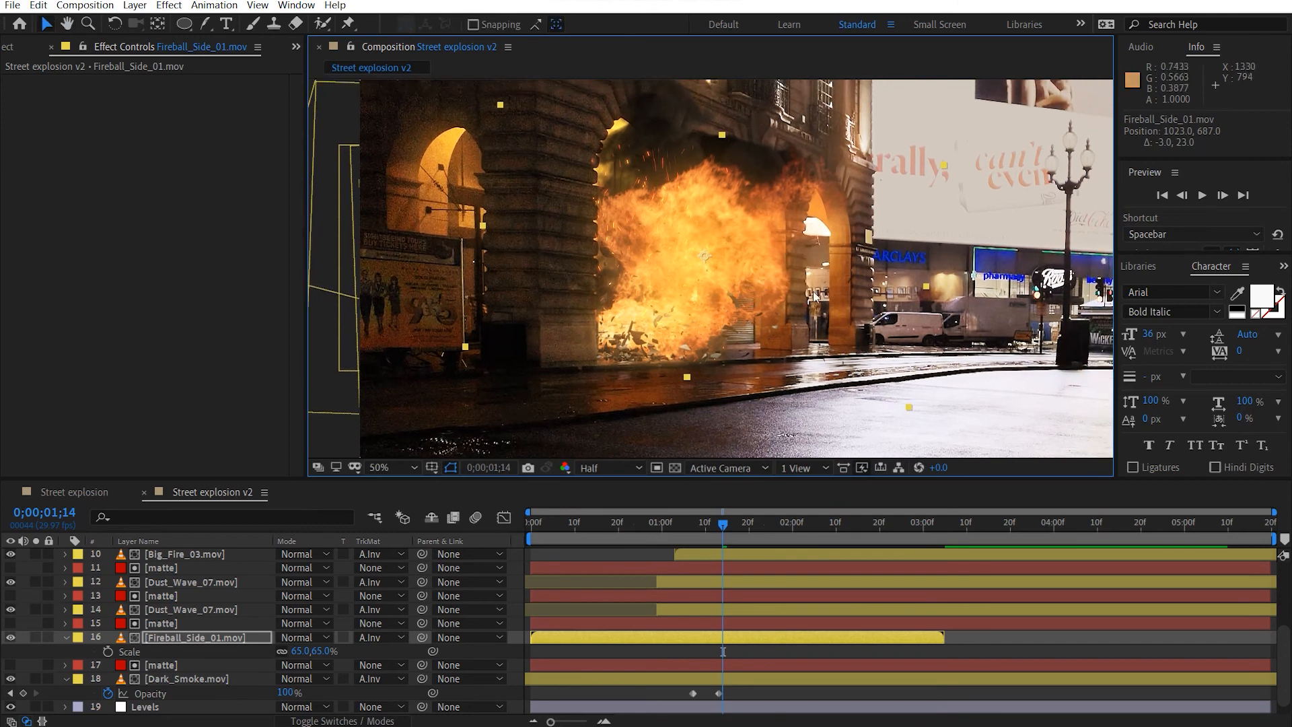
# Shift both Dark_Smoke.mov Opacity keyframes earlier, to about 0;00;00;28 and 0;00;01;03, and scrub through the explosion's start to check the timing.
pyautogui.click(223, 679)
pyautogui.moveTo(747, 684); pyautogui.dragTo(769, 697)
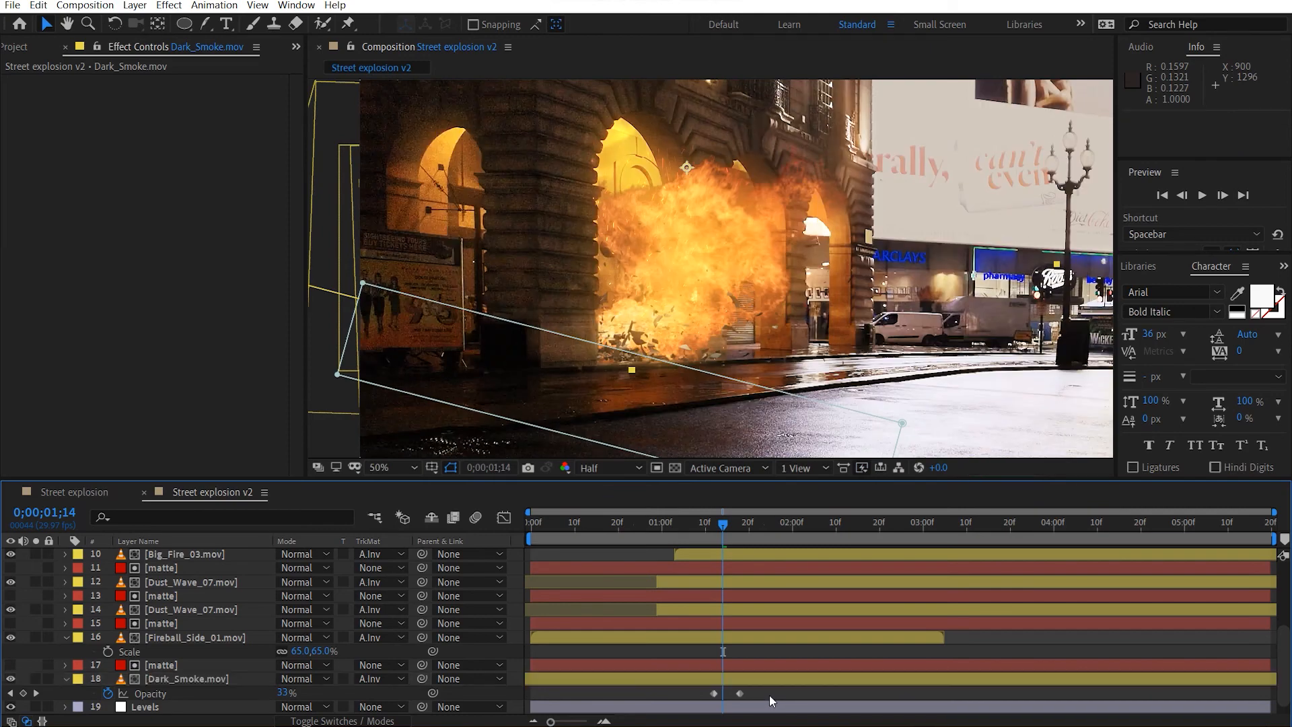
pyautogui.moveTo(714, 693); pyautogui.dragTo(640, 695)
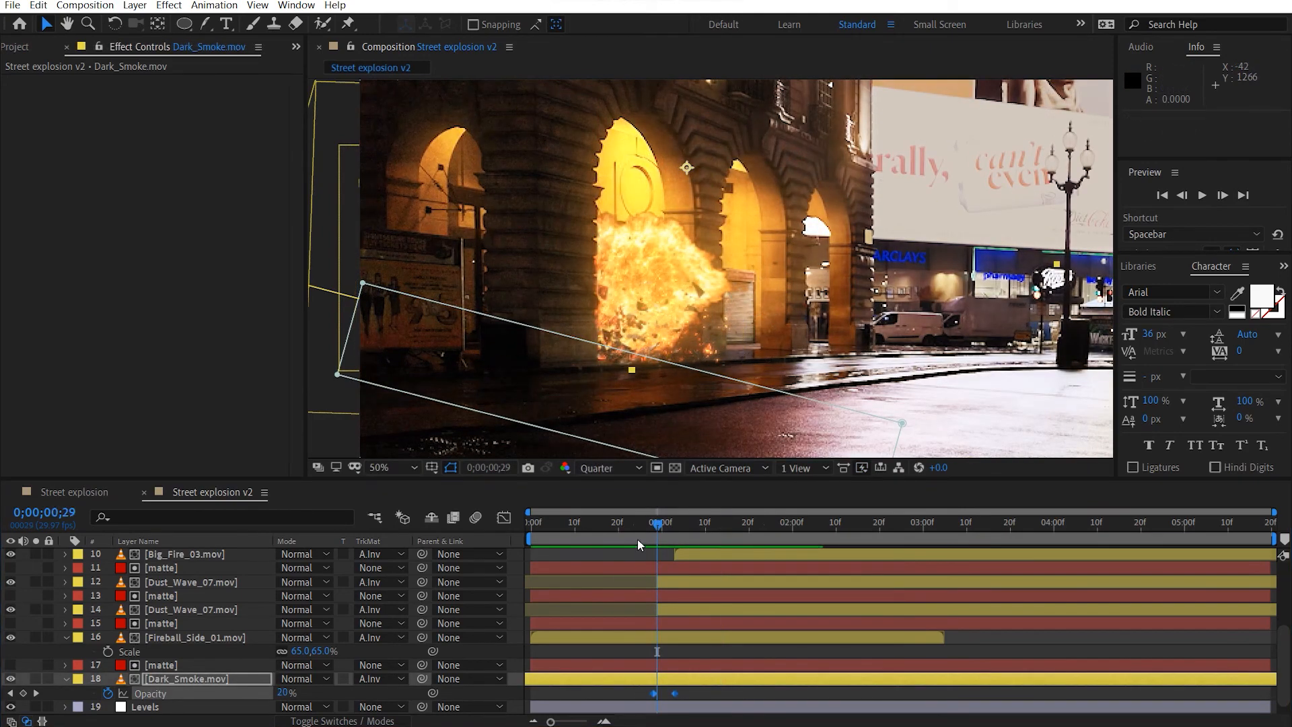
pyautogui.click(571, 524)
pyautogui.moveTo(614, 530); pyautogui.dragTo(665, 523)
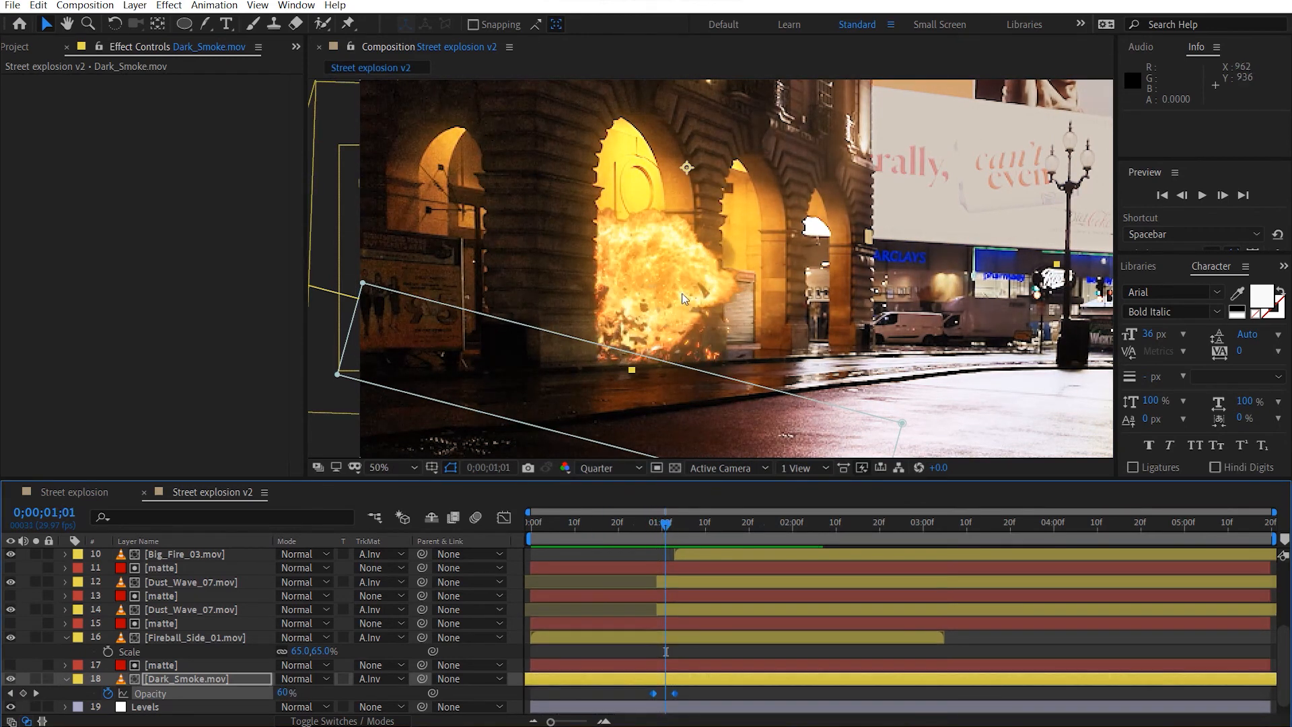
pyautogui.moveTo(653, 527); pyautogui.dragTo(630, 552)
pyautogui.scroll(3, 74, 594)
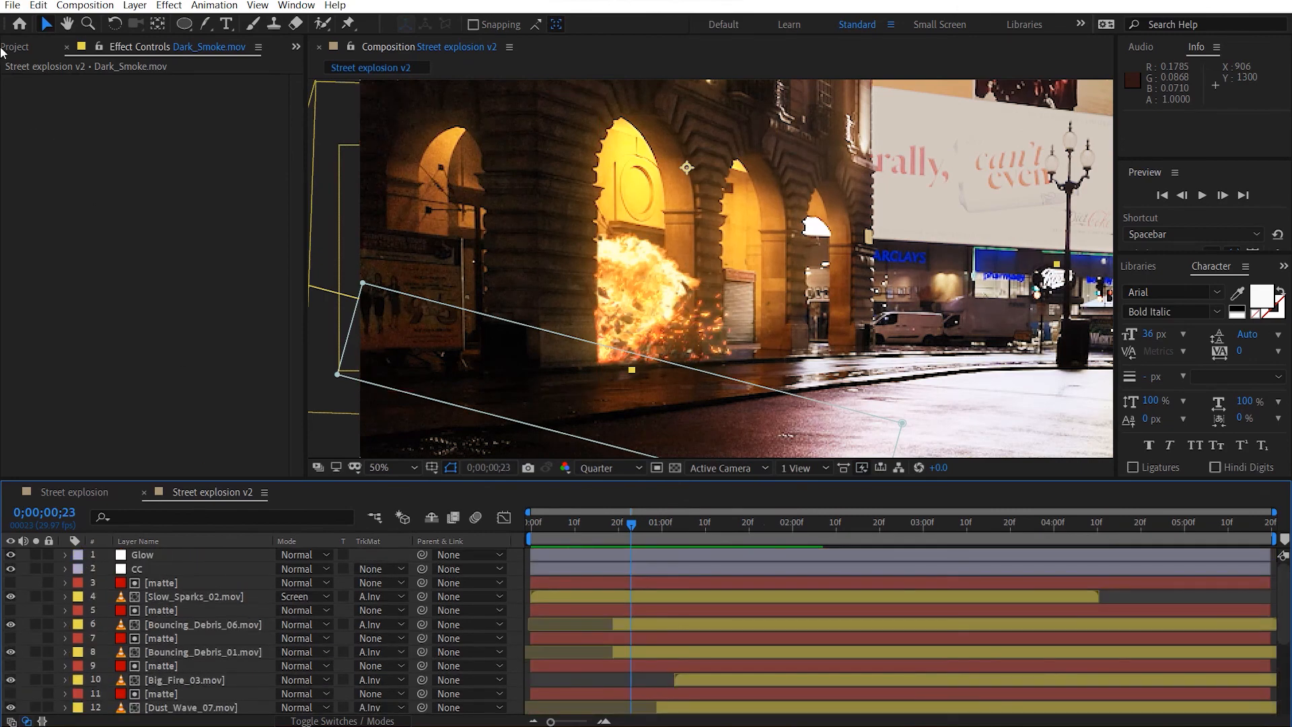
# Create a new composition that nests Street explosion v2 and fit its frame in the view.
pyautogui.click(16, 47)
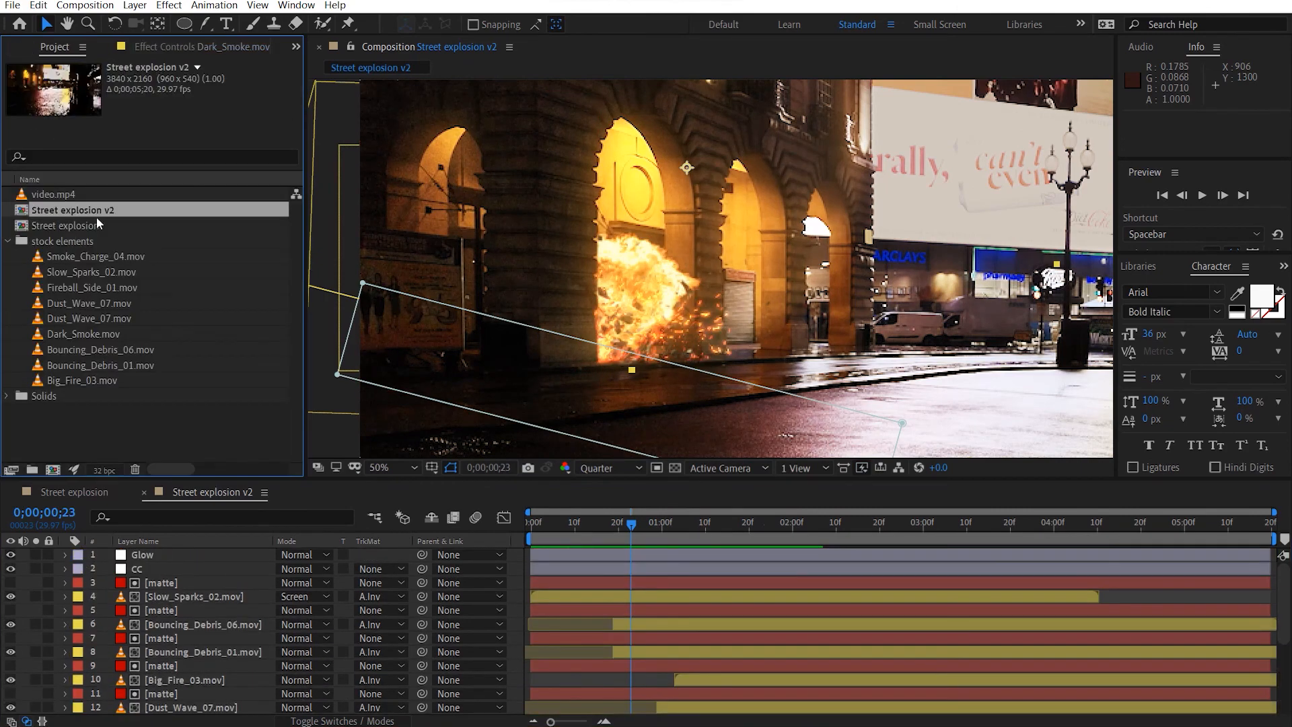
pyautogui.moveTo(85, 208); pyautogui.dragTo(55, 470)
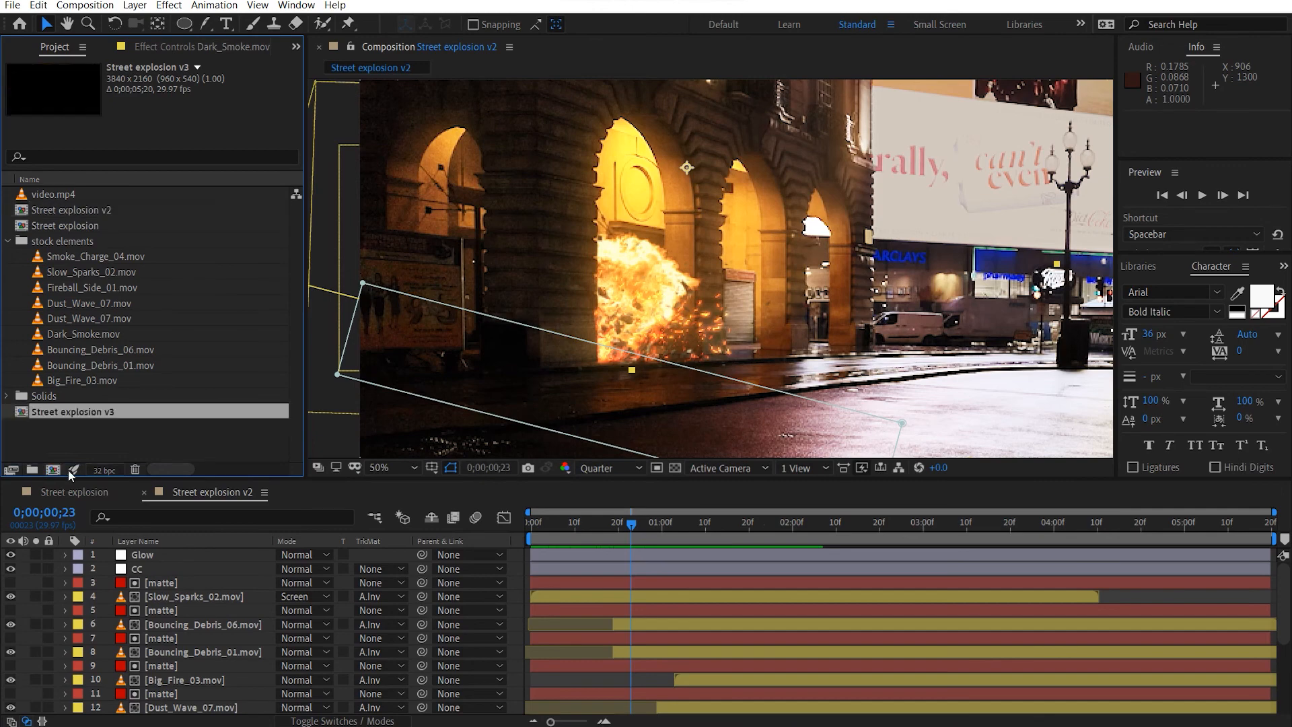
pyautogui.scroll(-2, 528, 272)
pyautogui.moveTo(488, 269); pyautogui.dragTo(493, 273)
pyautogui.press('v')
# Add Position keyframes to the nested Street explosion v2 layer at 0;00;00;00 and 0;00;02;00.
pyautogui.press('p')
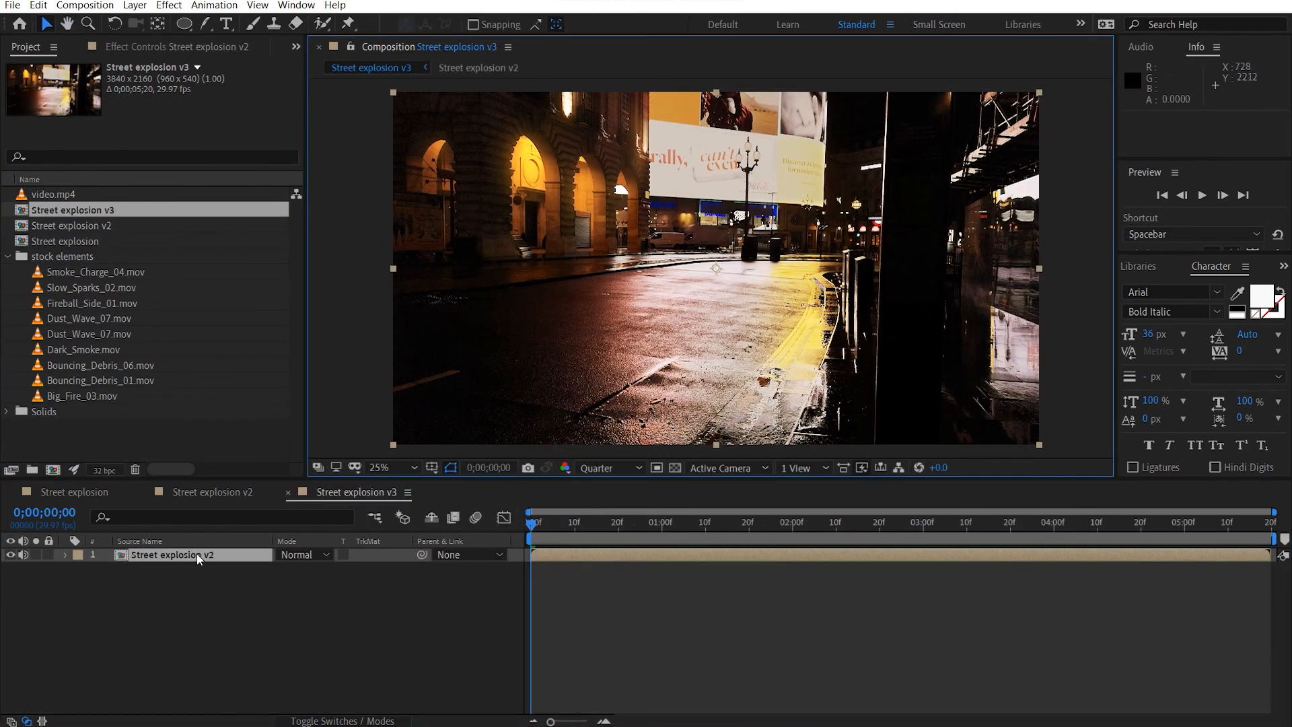
pyautogui.click(108, 569)
pyautogui.moveTo(533, 522); pyautogui.dragTo(792, 524)
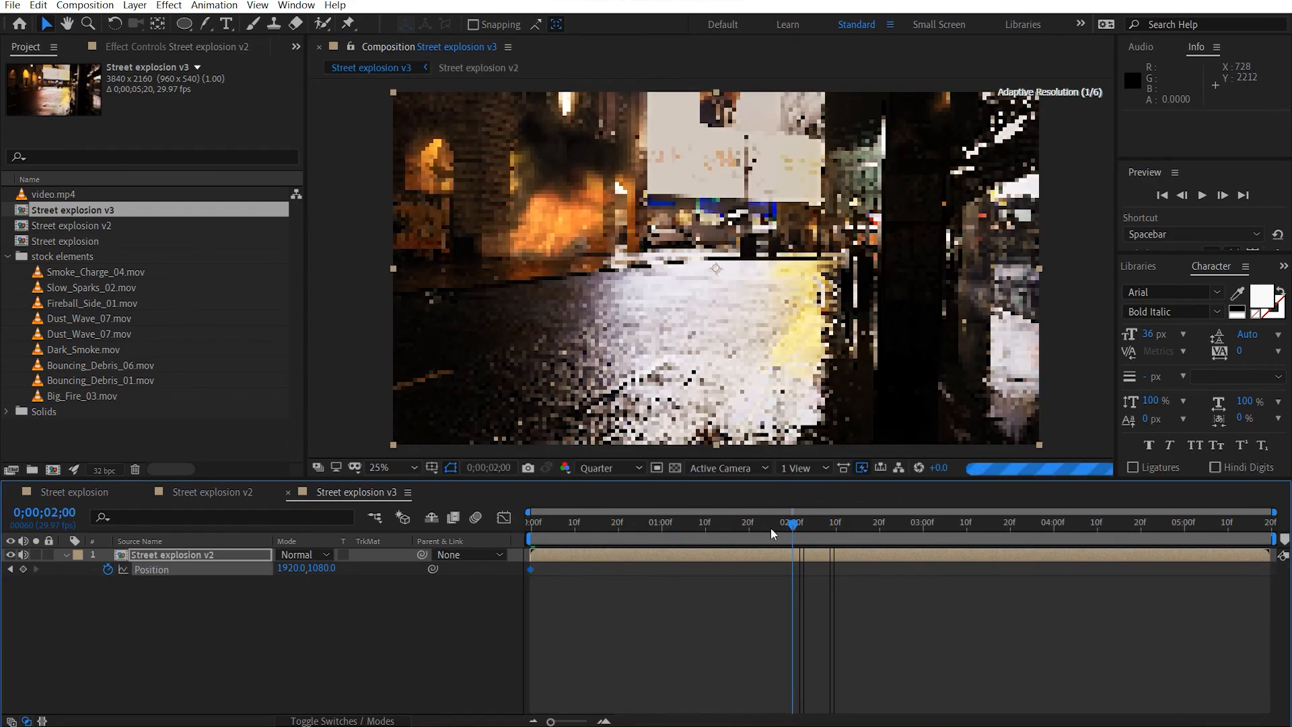
pyautogui.click(23, 569)
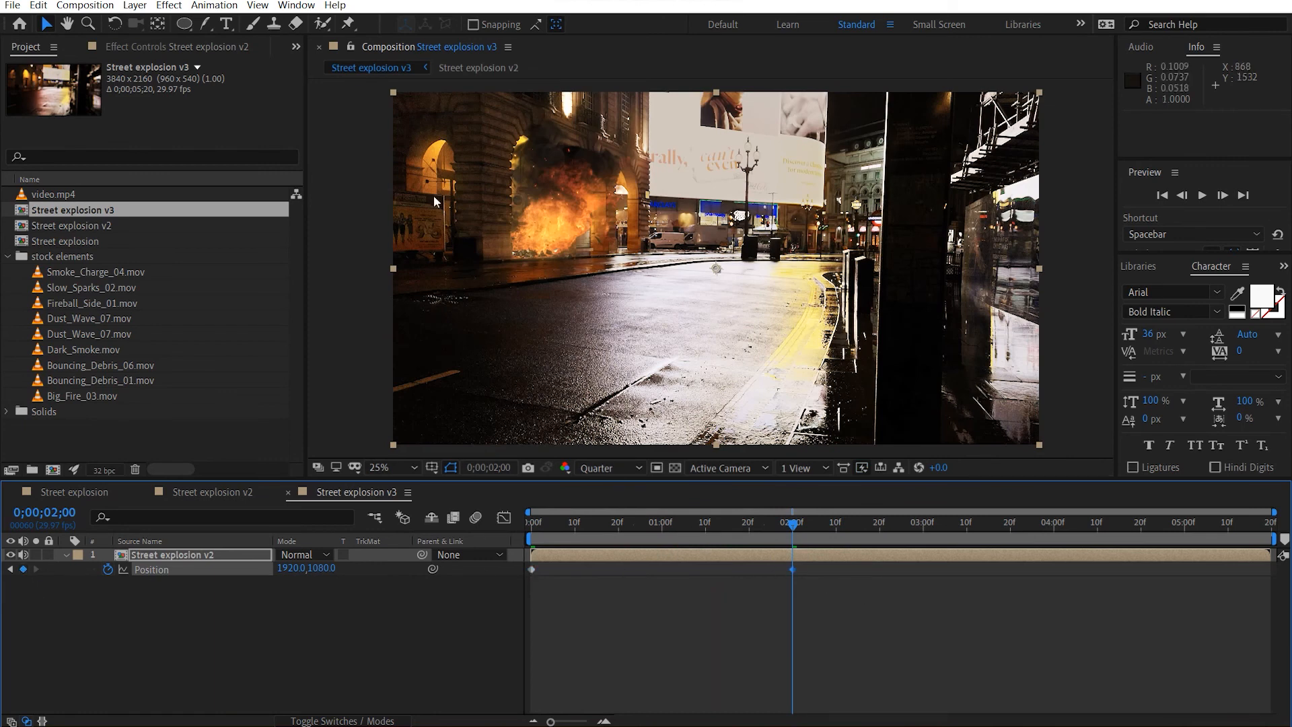
# Apply the Wiggler to the Position keyframes with Spatial Path, Jagged noise, All Independently, frequency 5 per second and magnitude 40.
pyautogui.click(296, 6)
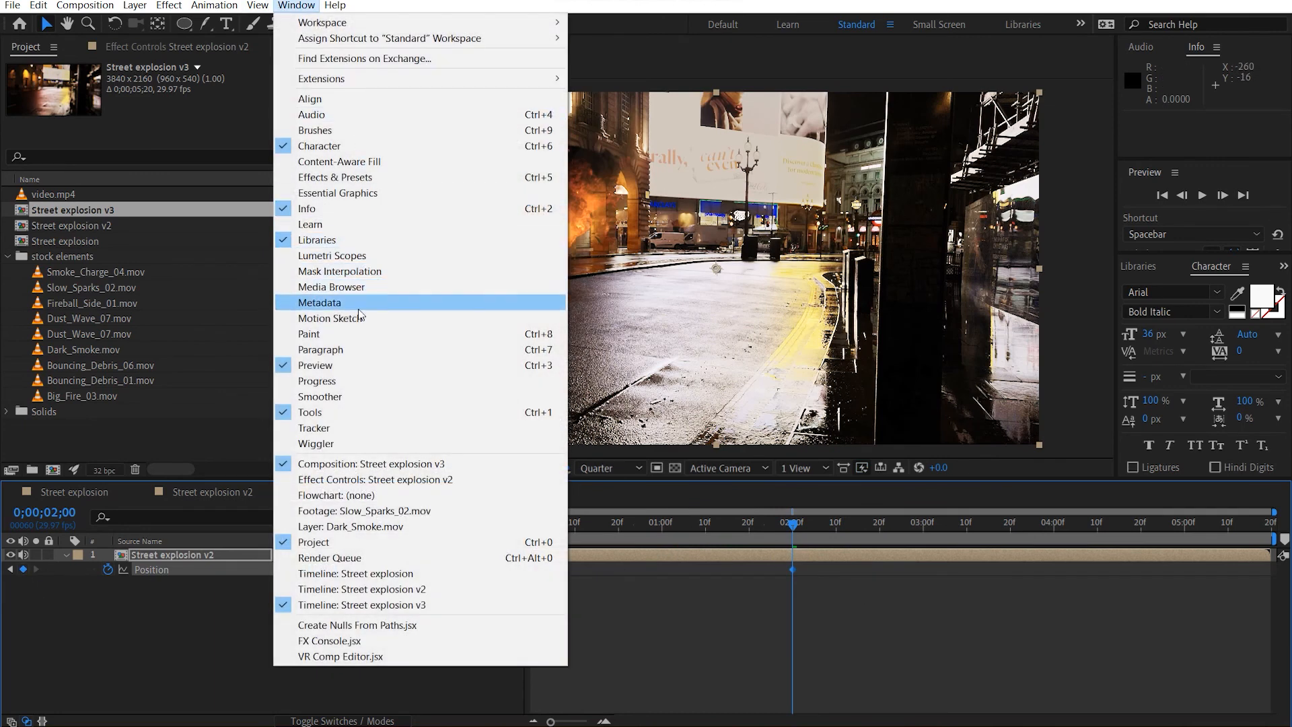
pyautogui.click(340, 442)
pyautogui.click(1222, 535)
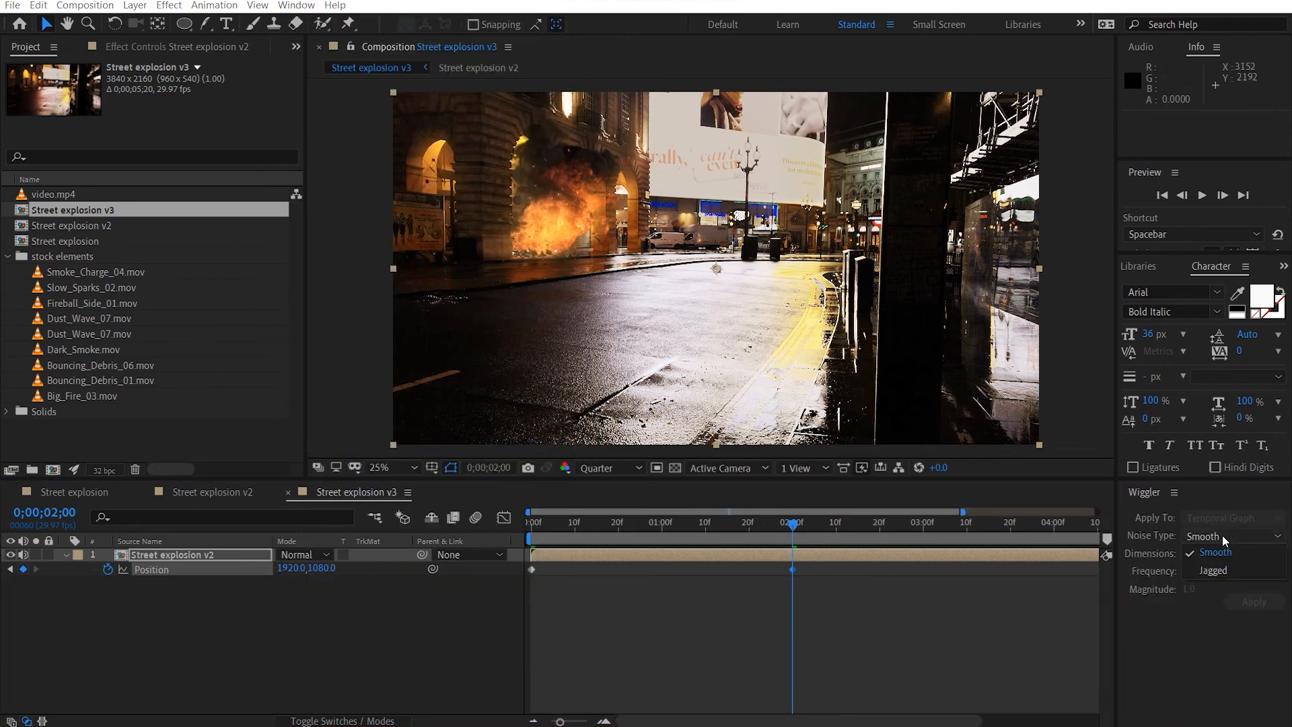
pyautogui.click(1225, 570)
pyautogui.press('Home')
pyautogui.press('-')
pyautogui.moveTo(953, 644); pyautogui.dragTo(471, 568)
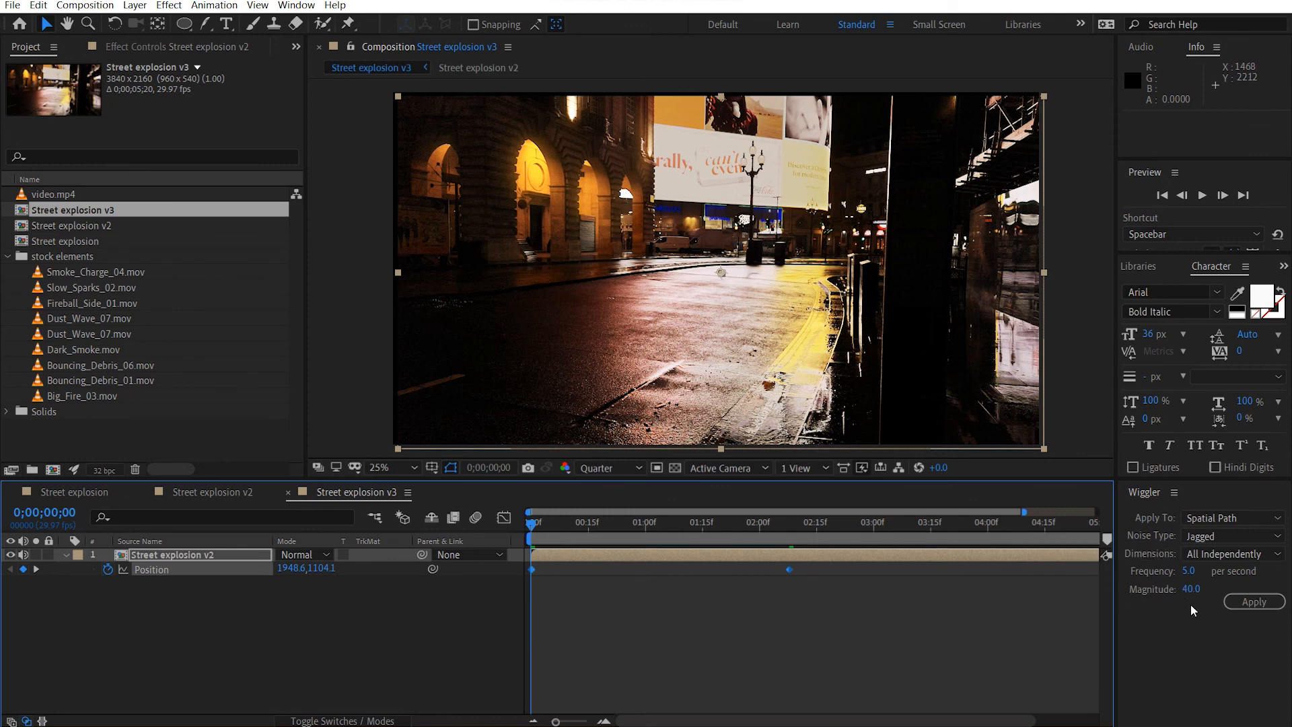
pyautogui.click(1254, 601)
# Move the last Position keyframe to 0;00;02;12 and play back the camera shake.
pyautogui.click(825, 585)
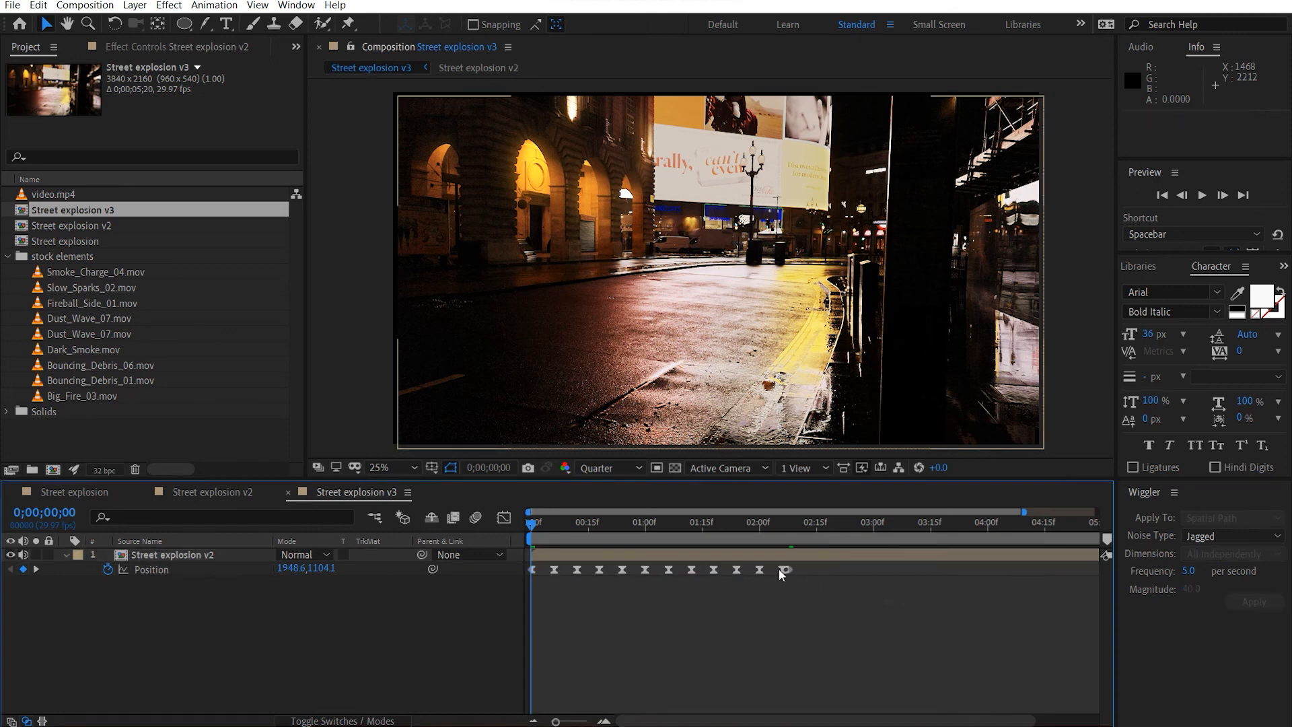
pyautogui.moveTo(788, 569); pyautogui.dragTo(804, 568)
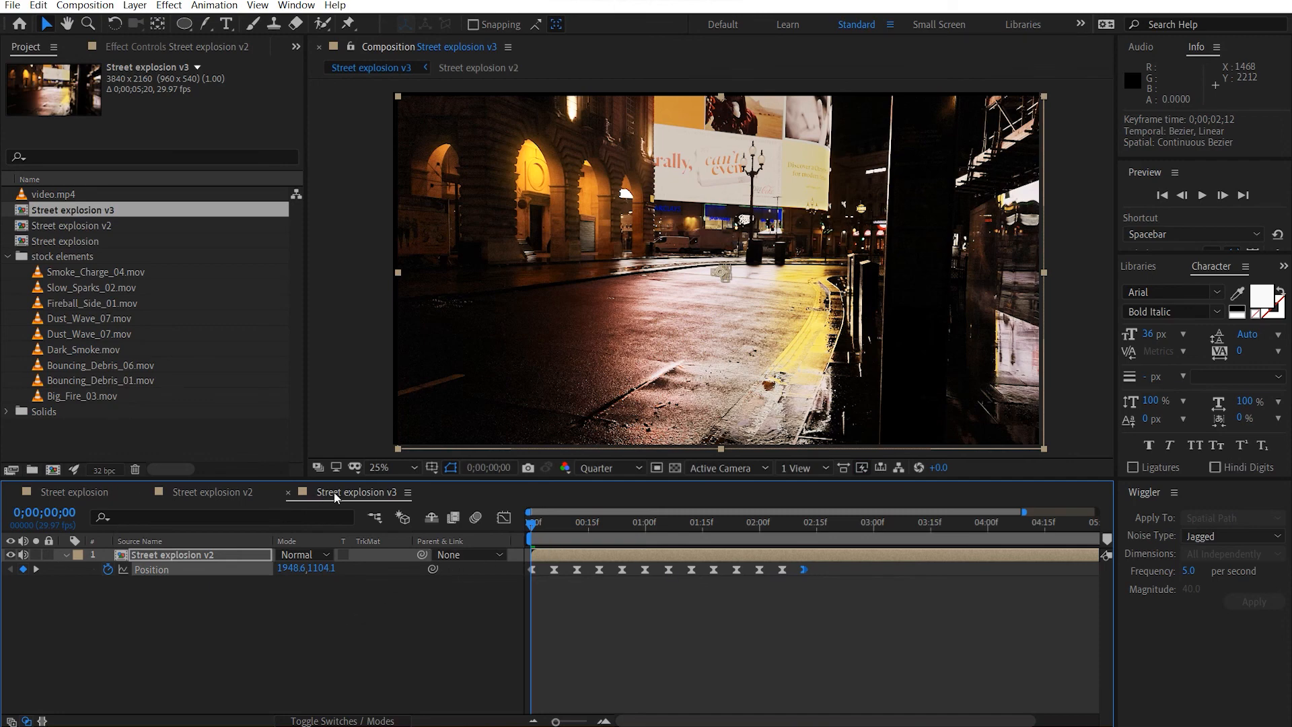
pyautogui.press('space')
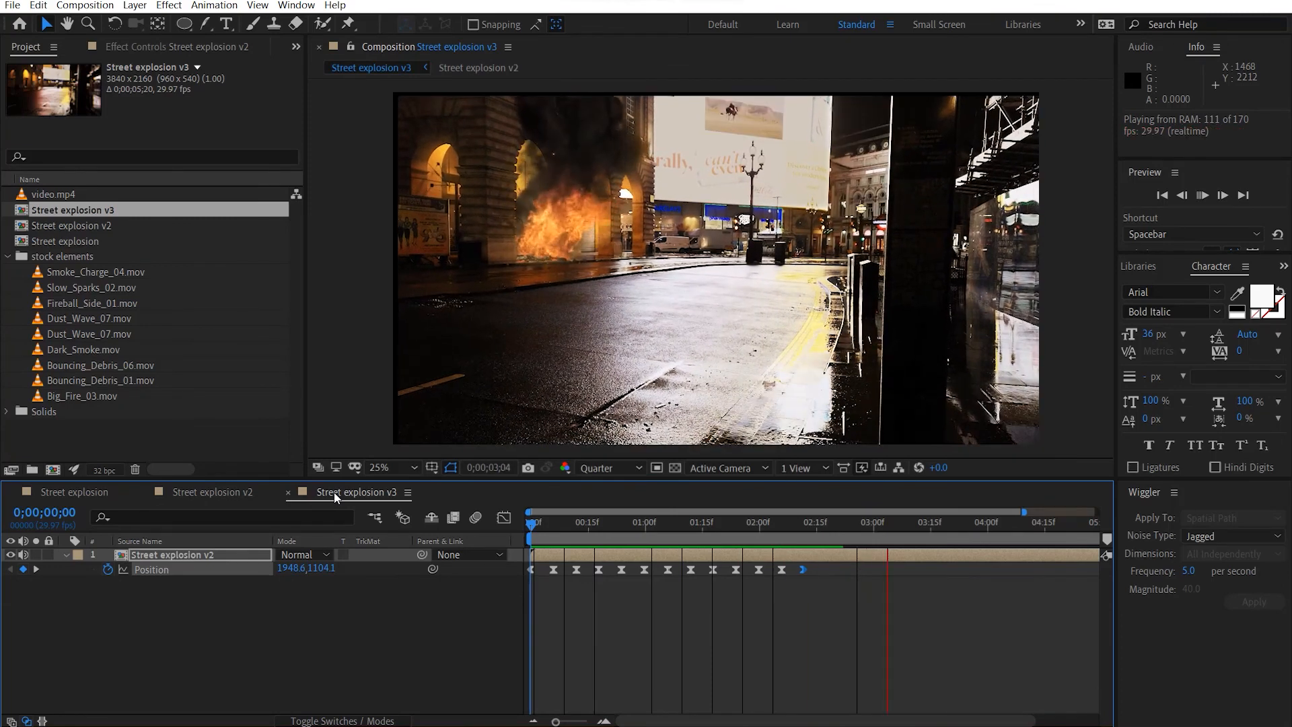
# Shift all Position keyframes except the first about 8 frames later to line the shake up with the explosion.
pyautogui.moveTo(842, 585); pyautogui.dragTo(531, 564)
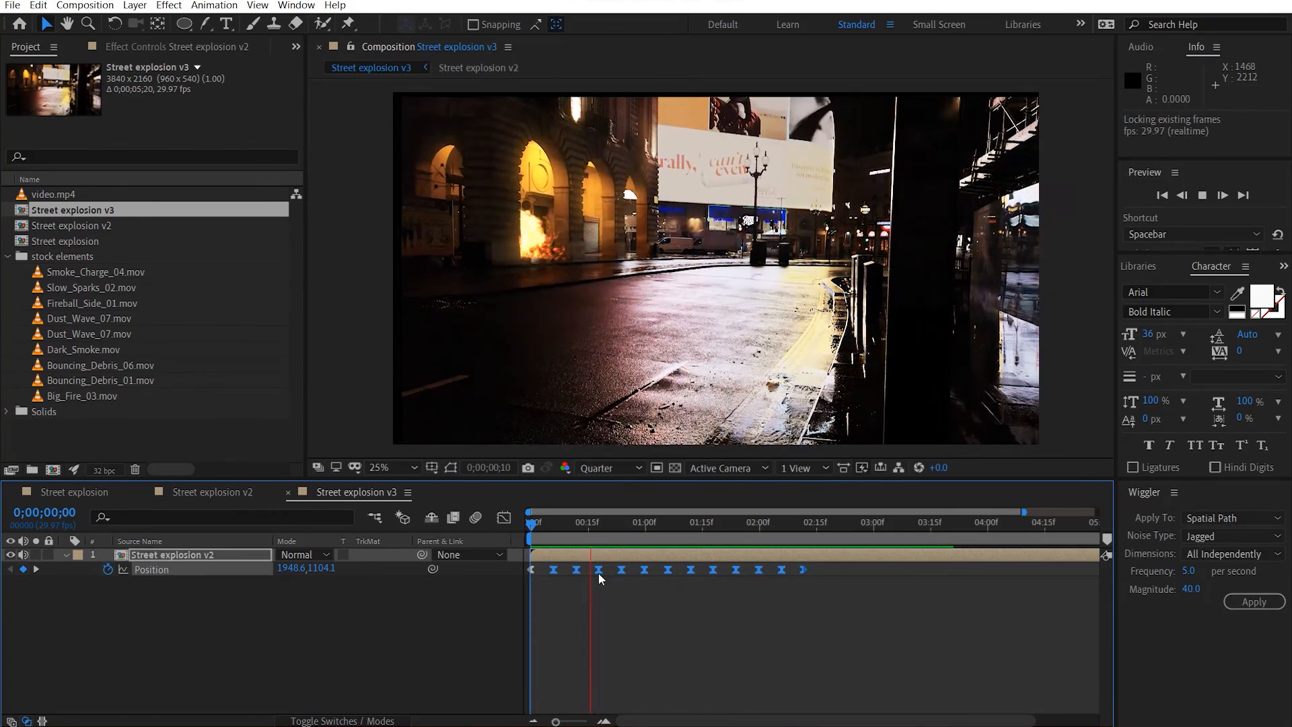
pyautogui.moveTo(679, 527); pyautogui.dragTo(580, 528)
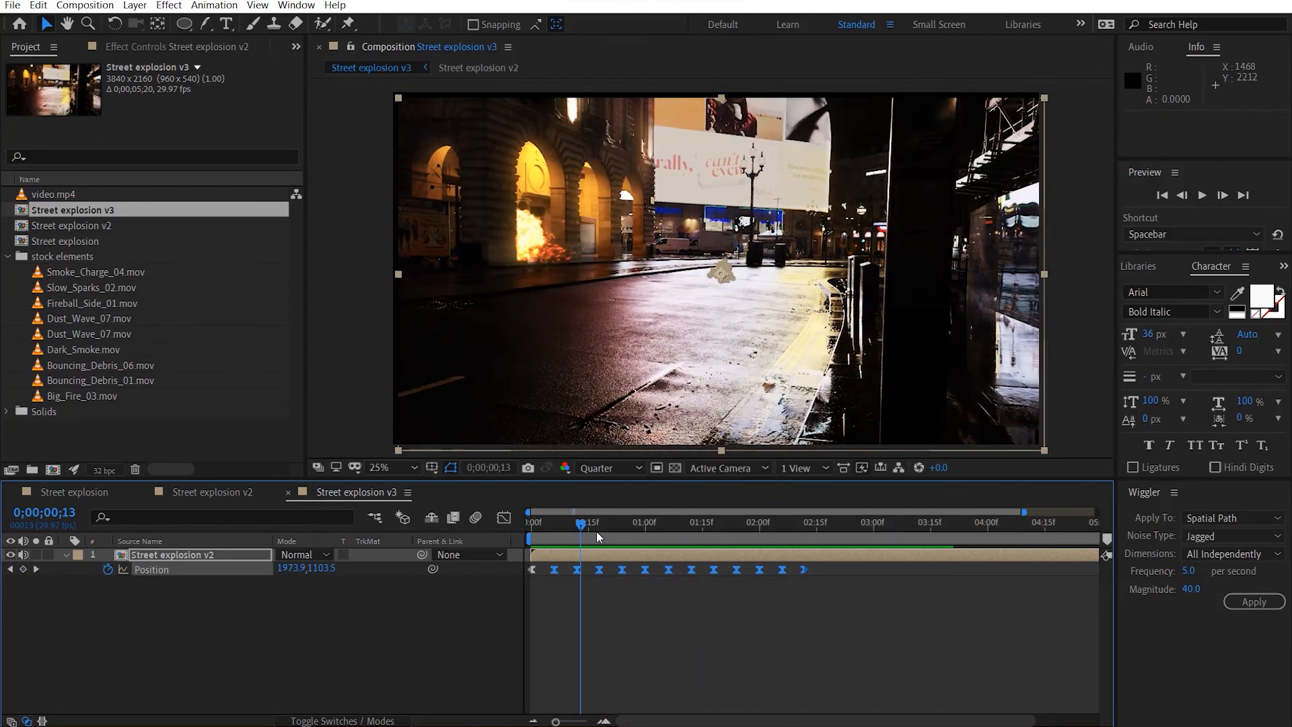
pyautogui.moveTo(802, 568); pyautogui.dragTo(835, 567)
pyautogui.moveTo(725, 528); pyautogui.dragTo(525, 531)
# Set the nested Street explosion v2 layer's scale to 105% and play back the composition.
pyautogui.press('s')
pyautogui.click(294, 569)
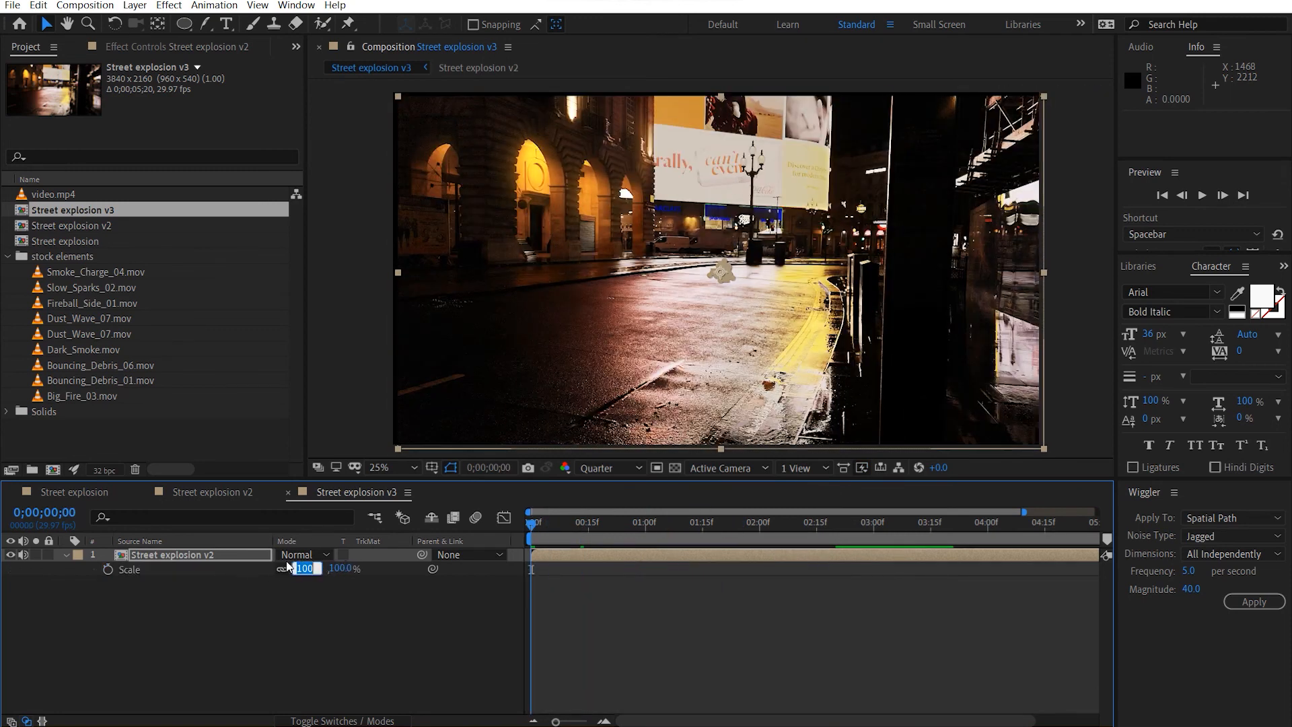
pyautogui.write('105')
pyautogui.press('Return')
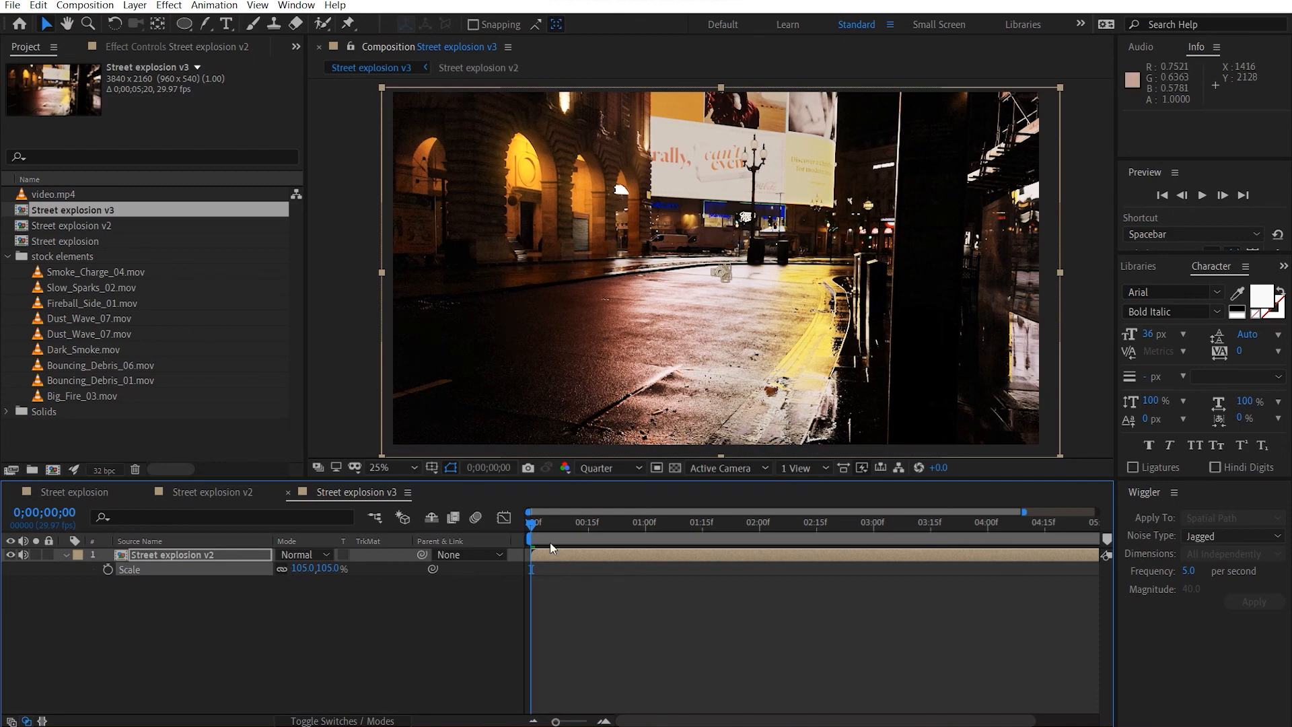
pyautogui.press('space')
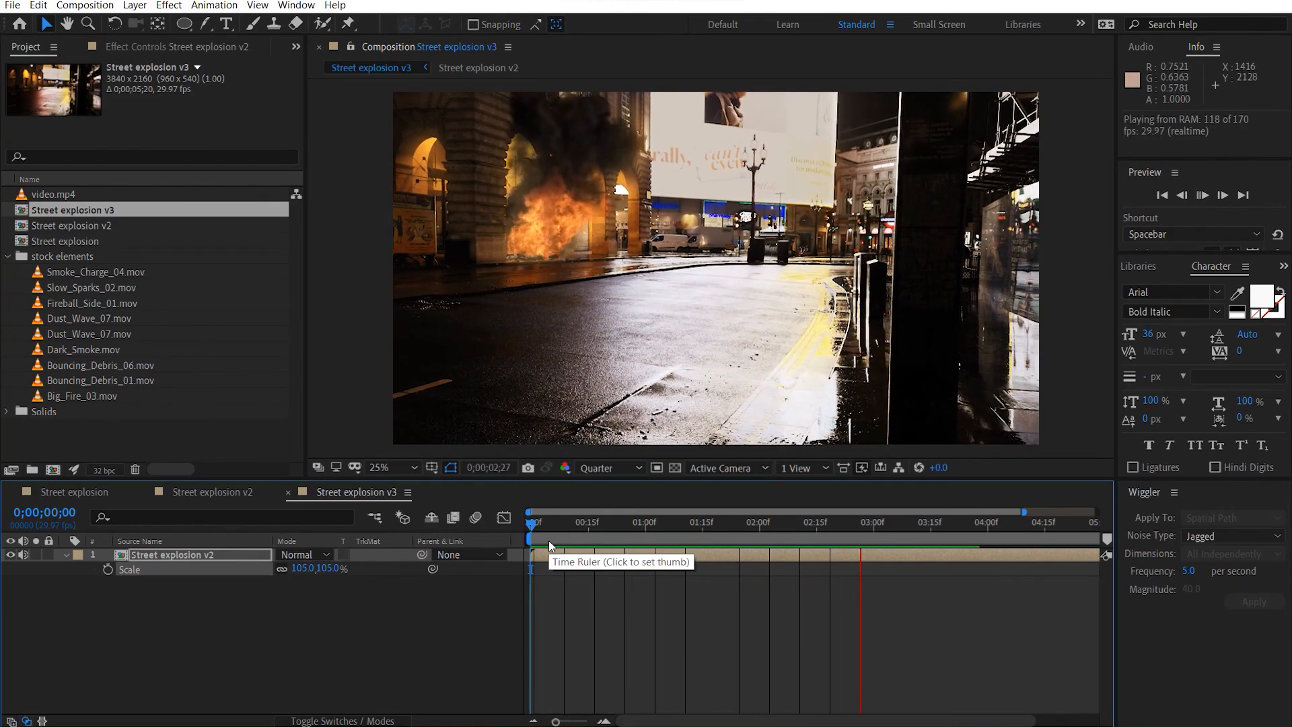
pyautogui.press('space')
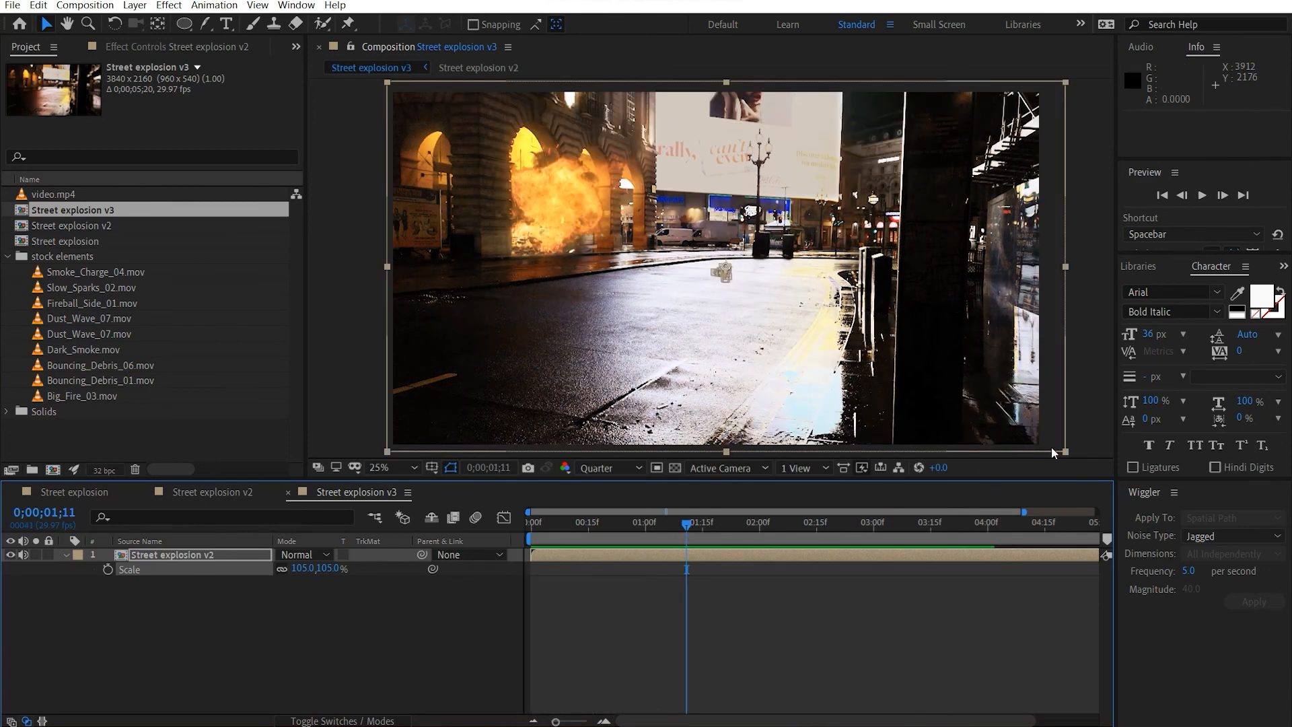